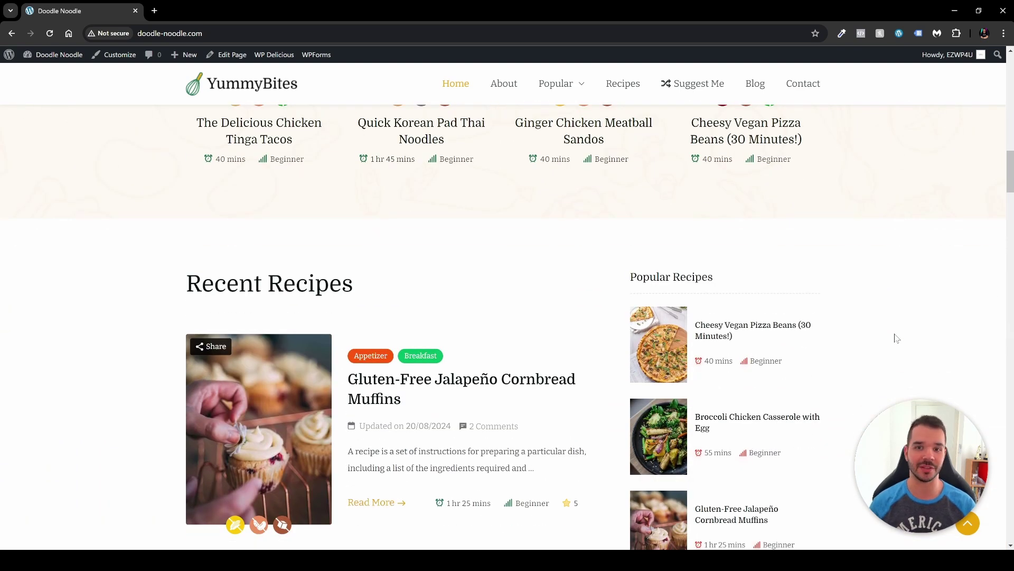
Step: Open the Gluten-Free Jalapeño Cornbread Muffins recipe from Recent Recipes and browse its article down to the recipe card
scroll(897, 338, down, 2)
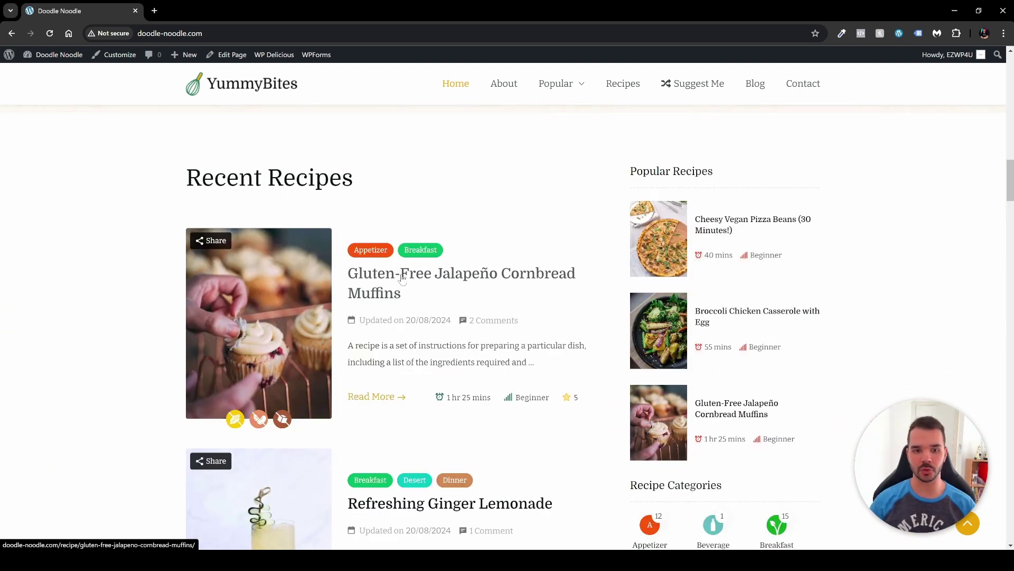
click(402, 279)
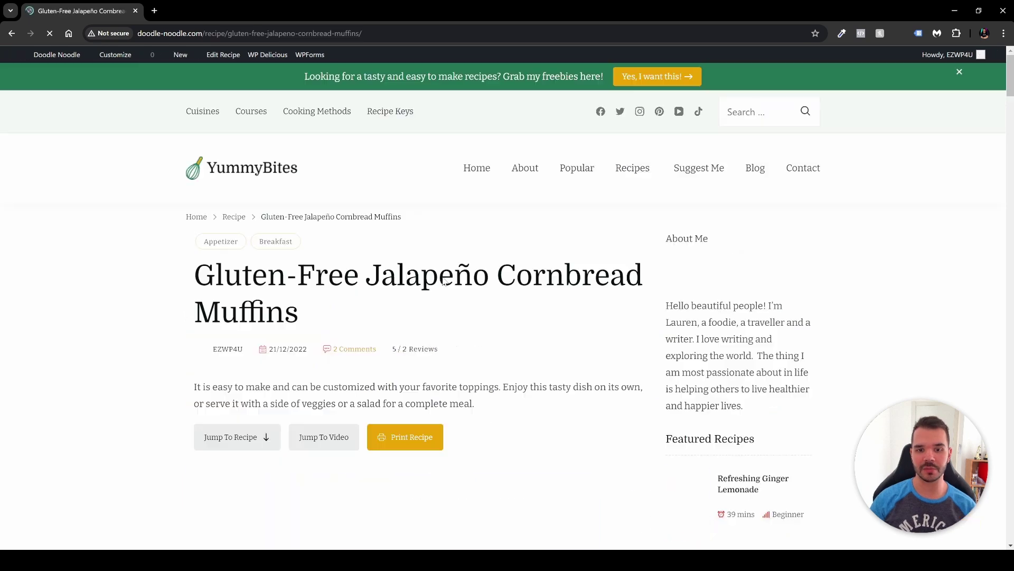
scroll(602, 280, down, 1)
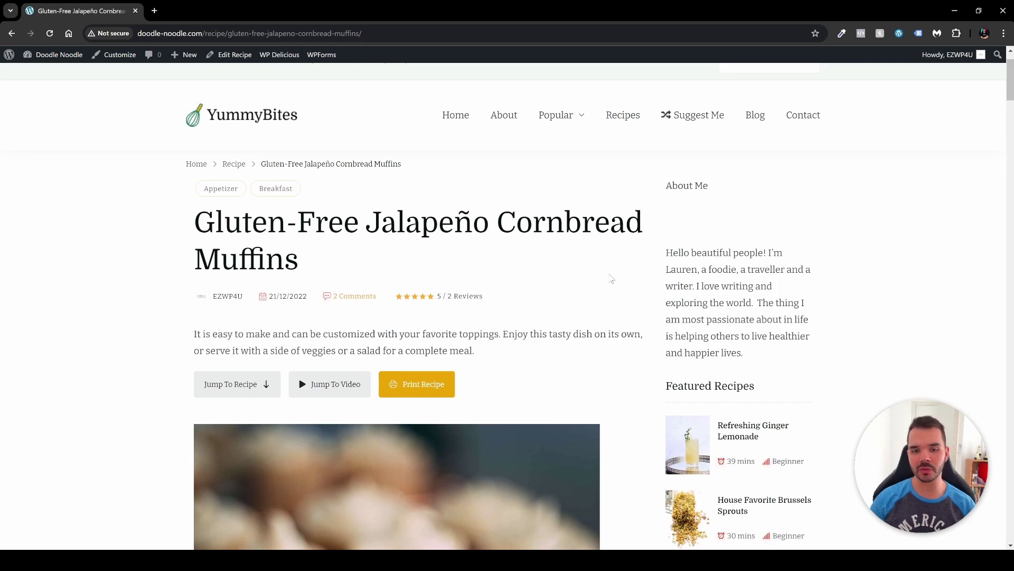
scroll(613, 280, down, 9)
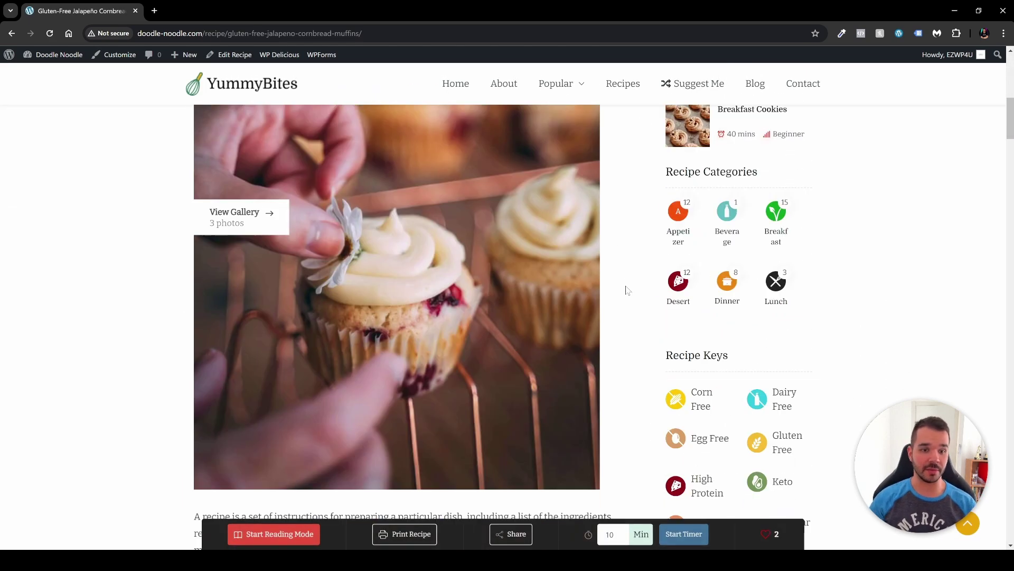
scroll(627, 290, down, 12)
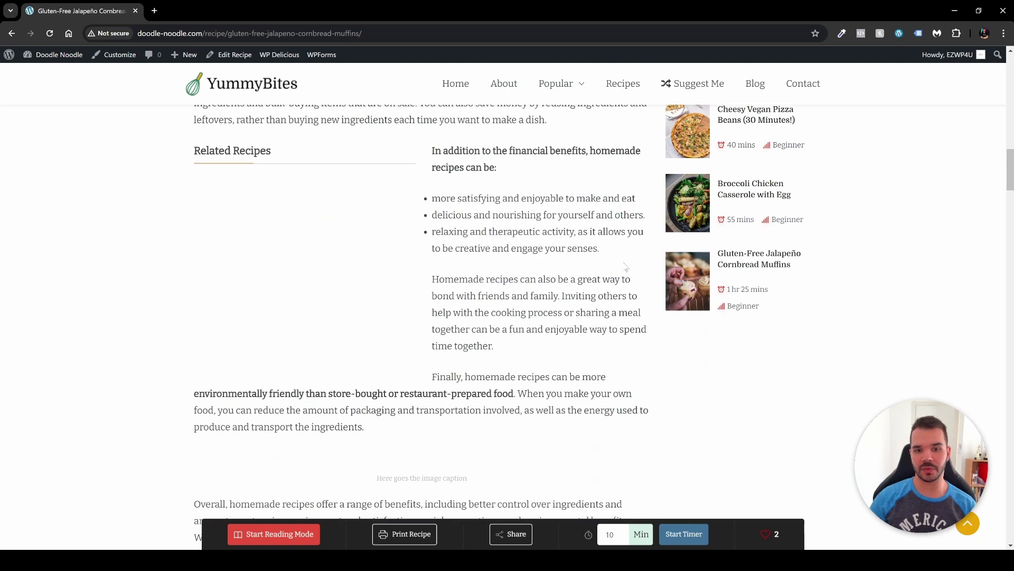
scroll(520, 227, down, 10)
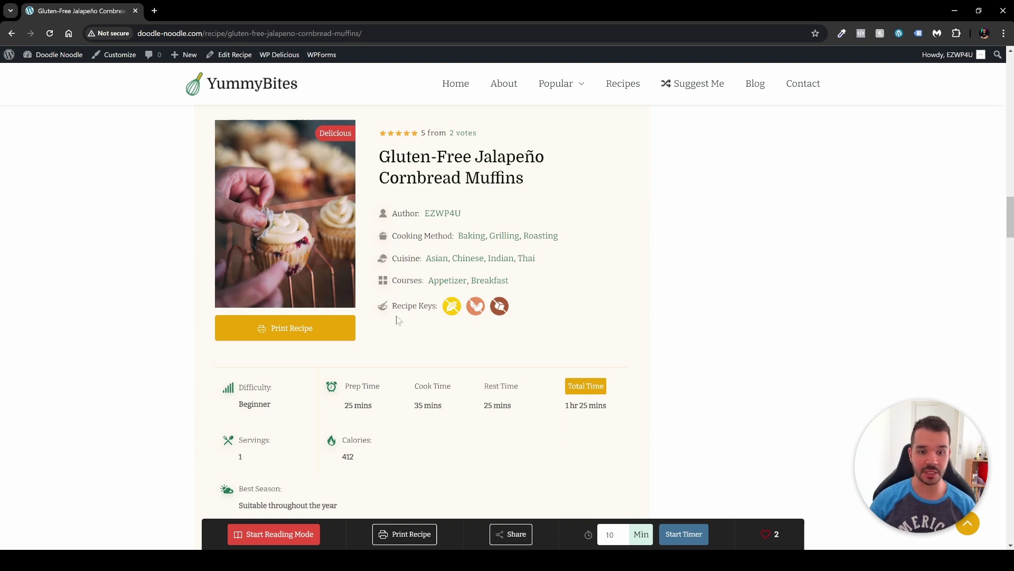
Step: View the muffin recipe's printable version, close it and return to the recipe card's time and serving details
click(327, 332)
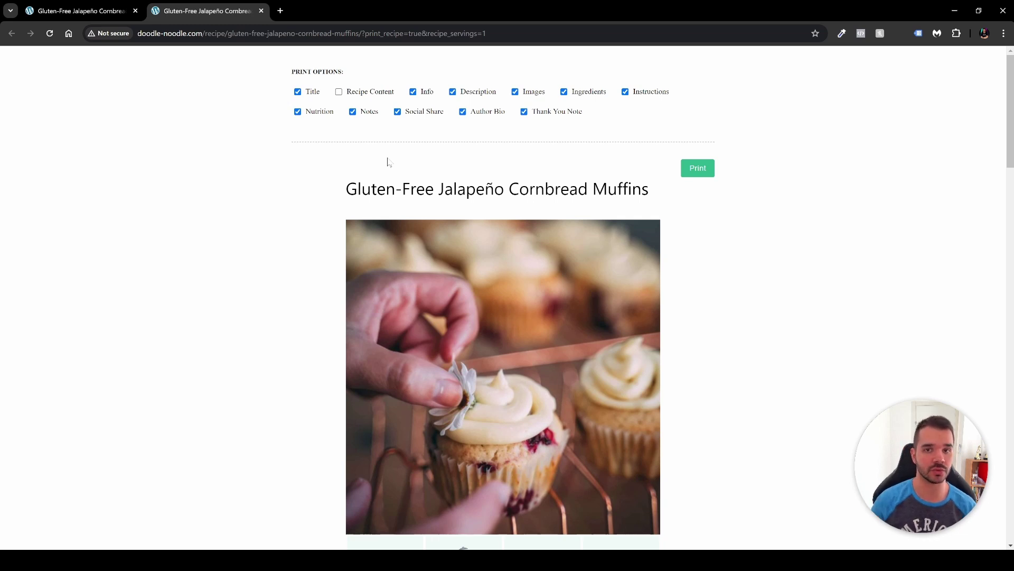
click(259, 13)
scroll(518, 330, down, 2)
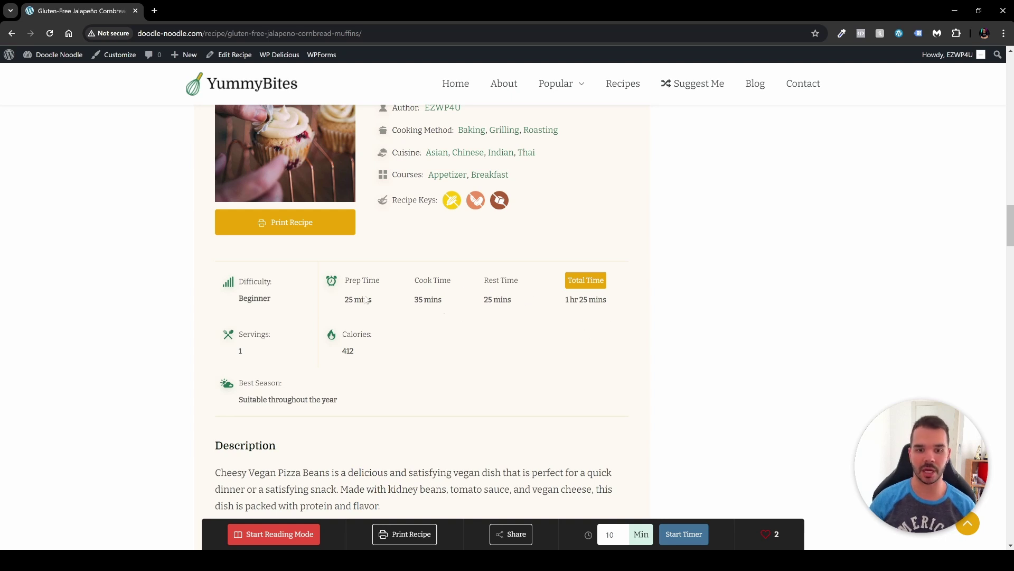
Step: Try the ingredient checklist by ticking the kidney beans, tomato sauce and vegan cheese, and clear all three again
scroll(404, 297, down, 5)
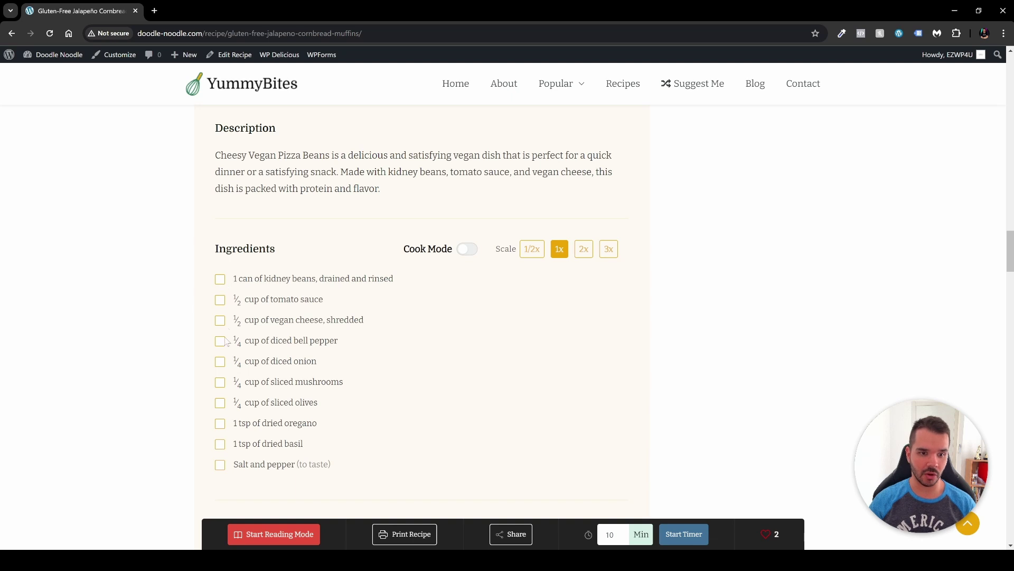
click(221, 280)
click(220, 300)
click(221, 322)
click(221, 321)
click(221, 301)
click(221, 280)
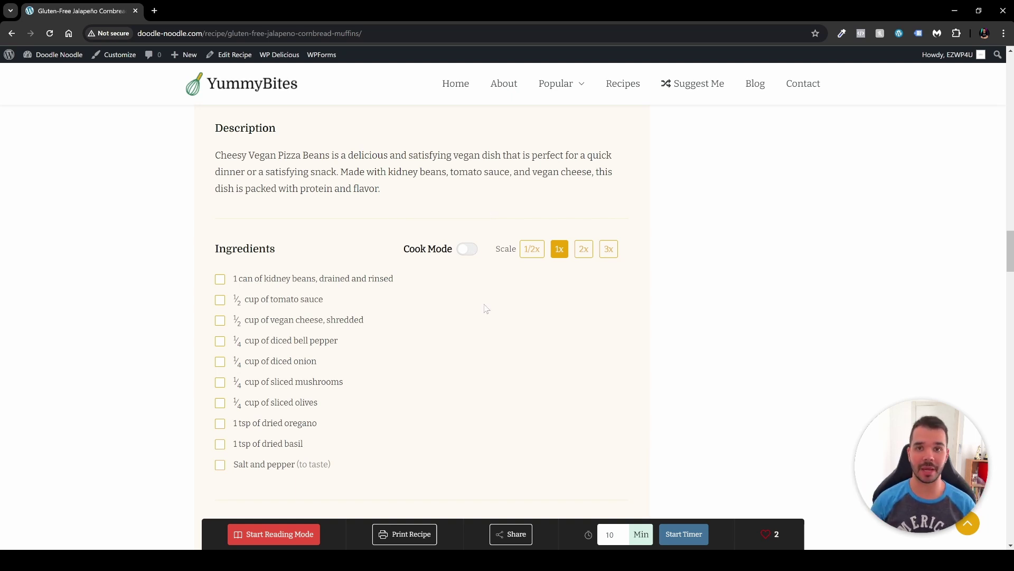
Step: Try the ingredient scales 1/2x, 1x, 2x and 3x, and return the recipe to 1x
click(532, 249)
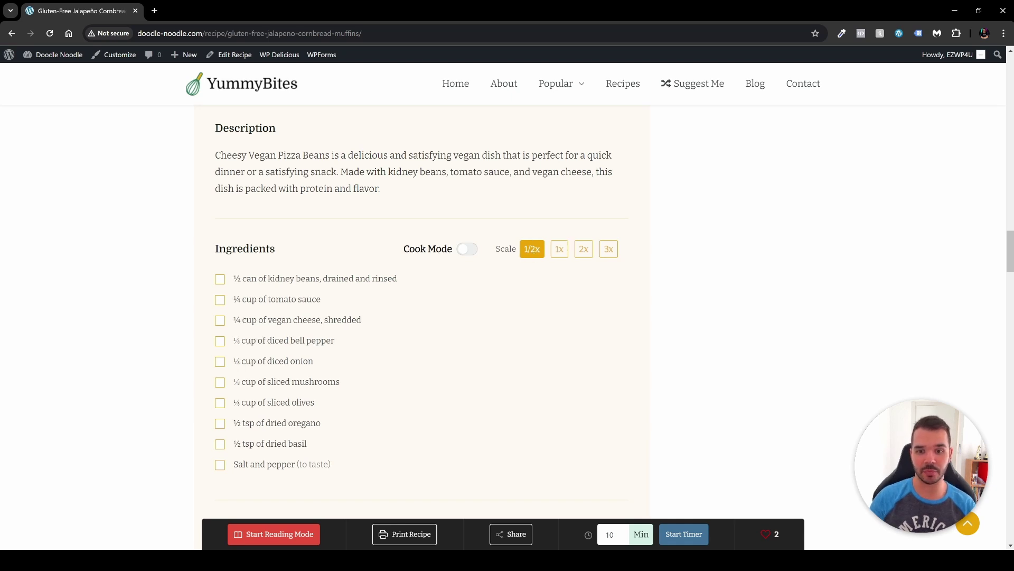
click(559, 249)
click(584, 251)
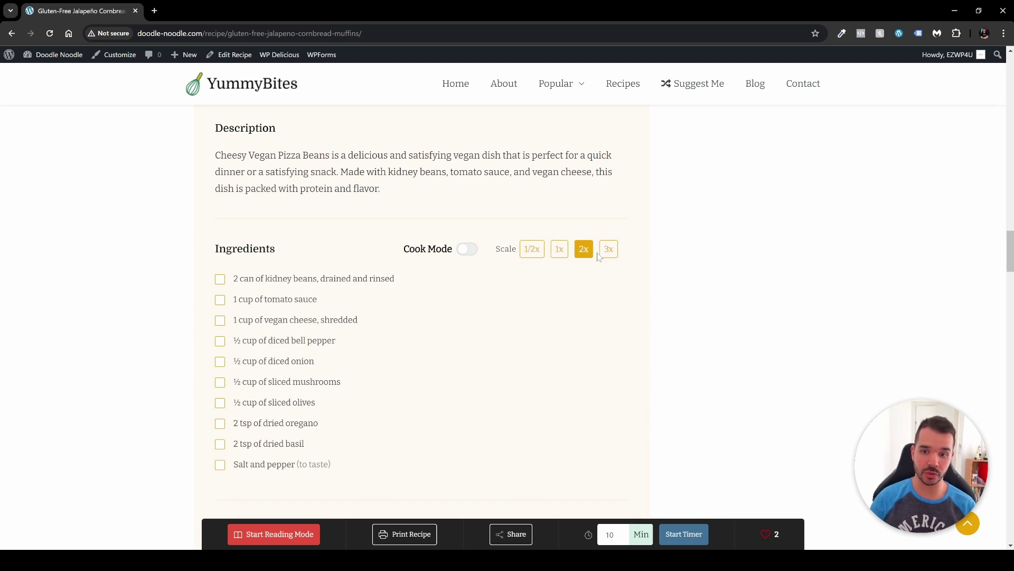
click(608, 250)
click(563, 254)
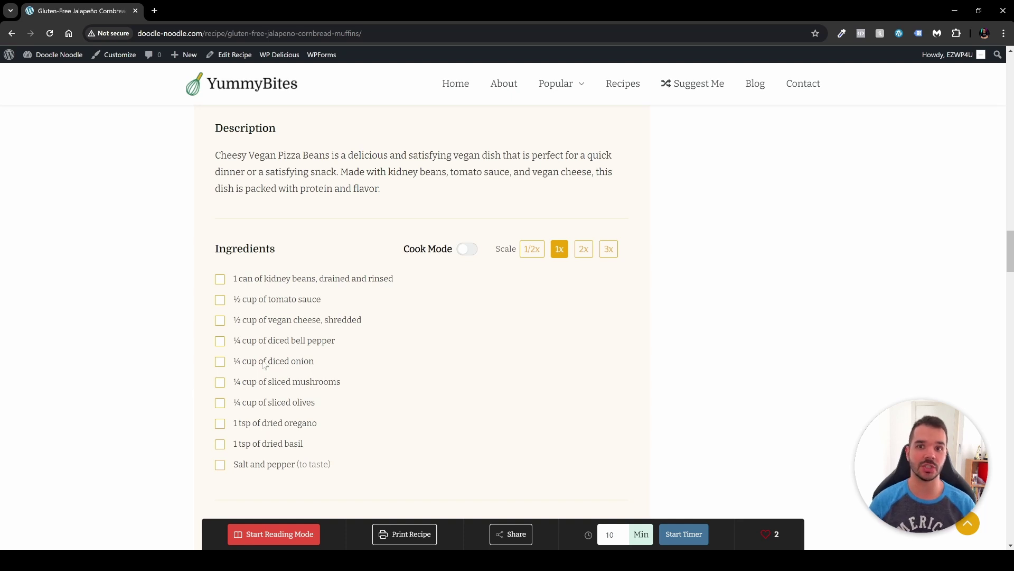
Step: Examine the recipe's instructions, video option and Nutrition Facts table, comparing them with the ingredients list
scroll(264, 365, down, 7)
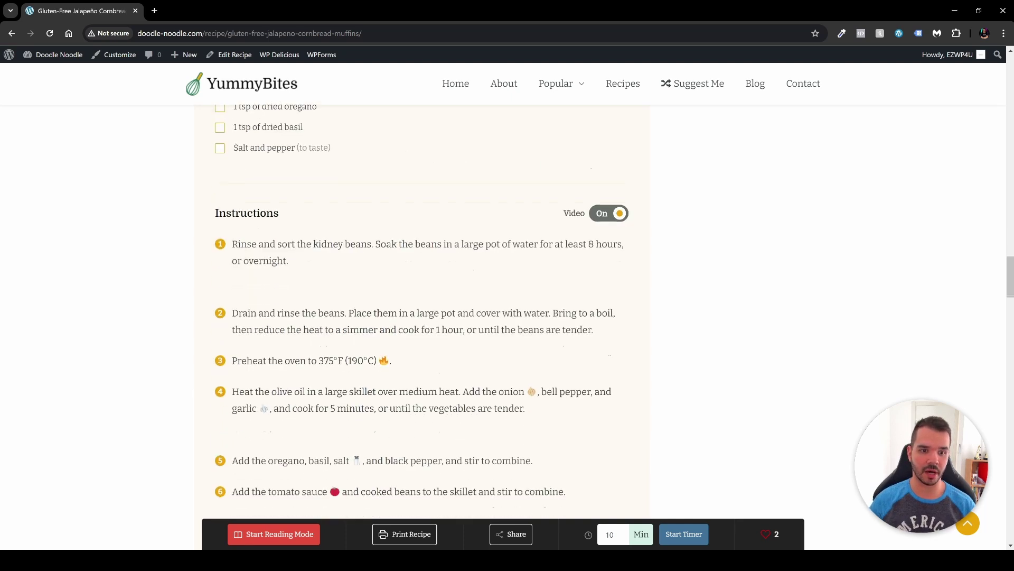
click(606, 162)
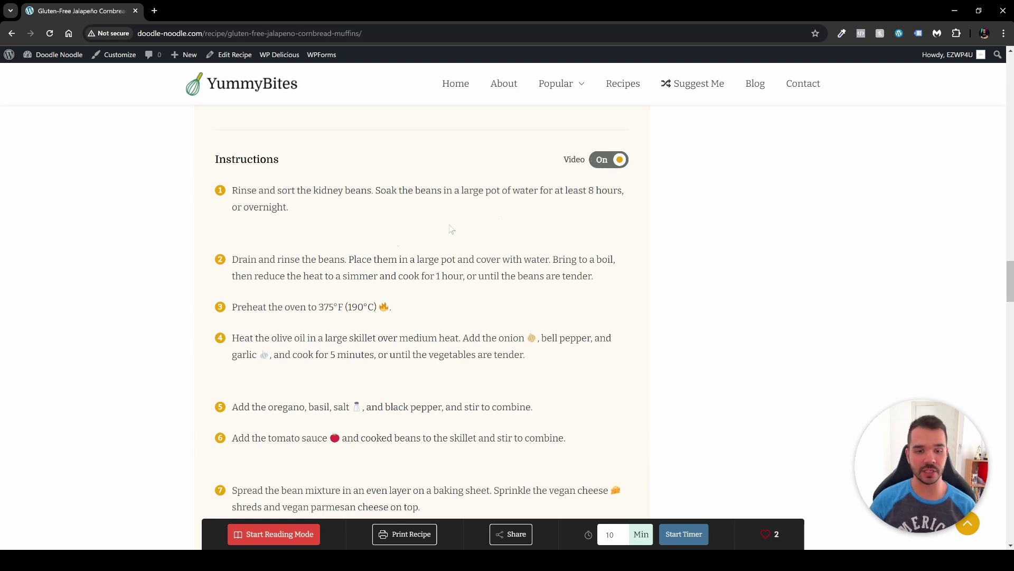
scroll(493, 215, down, 3)
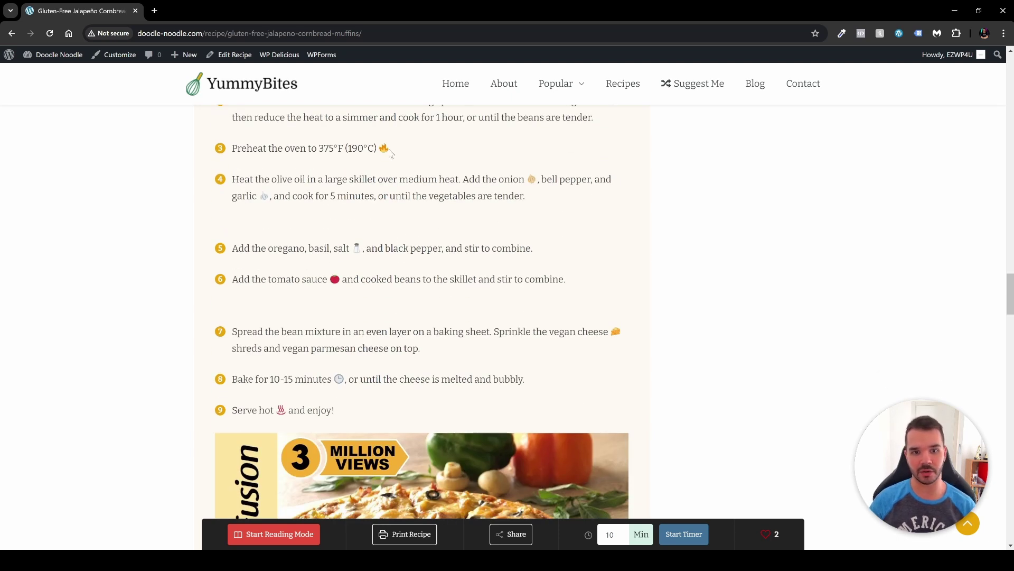
scroll(500, 207, down, 5)
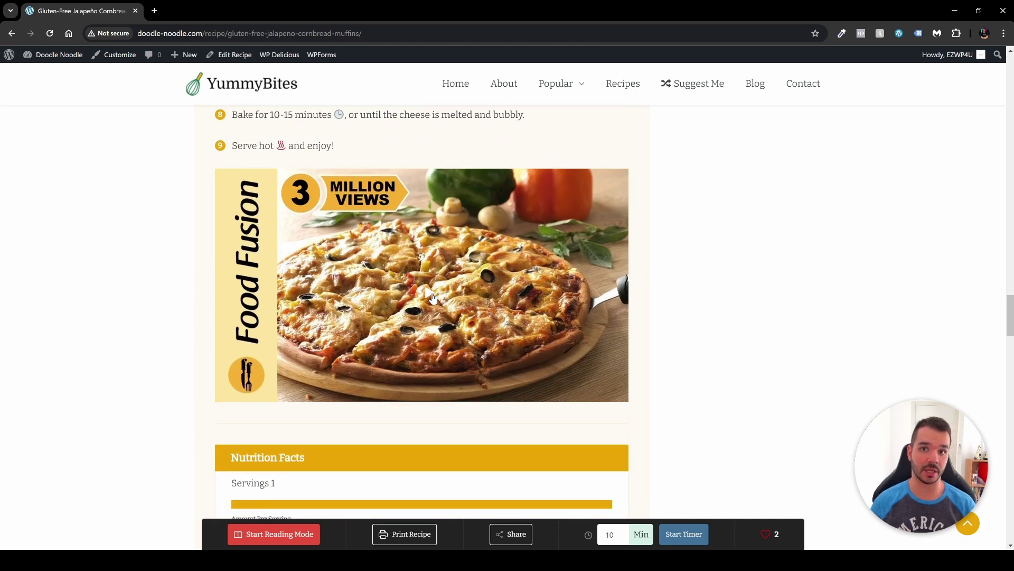
scroll(433, 297, down, 6)
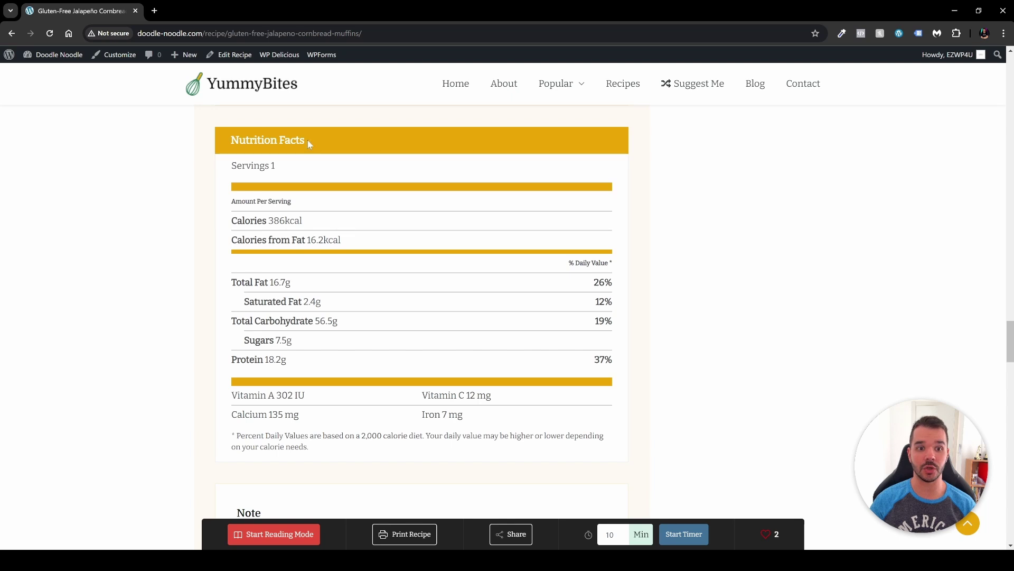
scroll(367, 173, down, 1)
scroll(430, 254, up, 2)
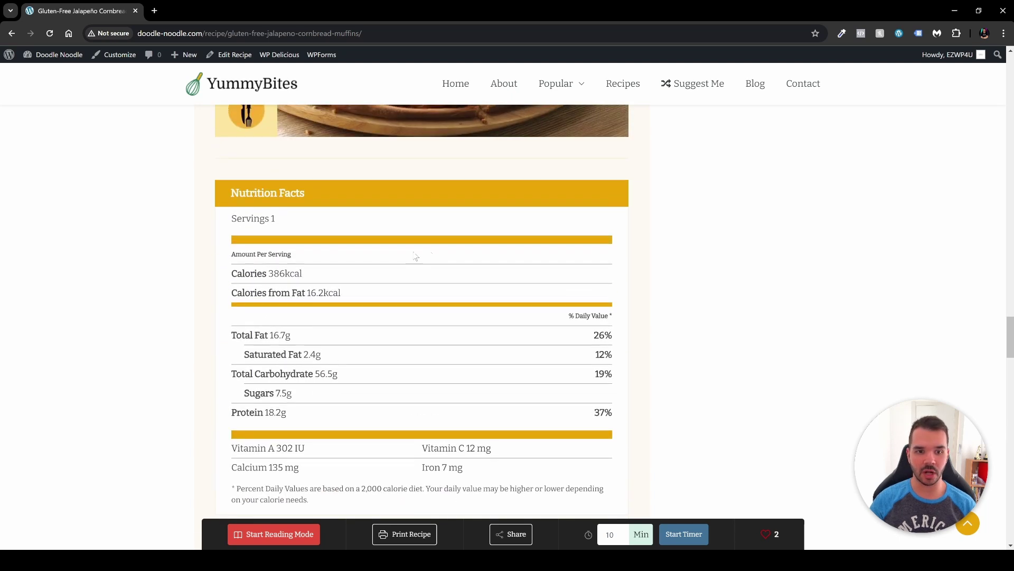
scroll(430, 254, down, 1)
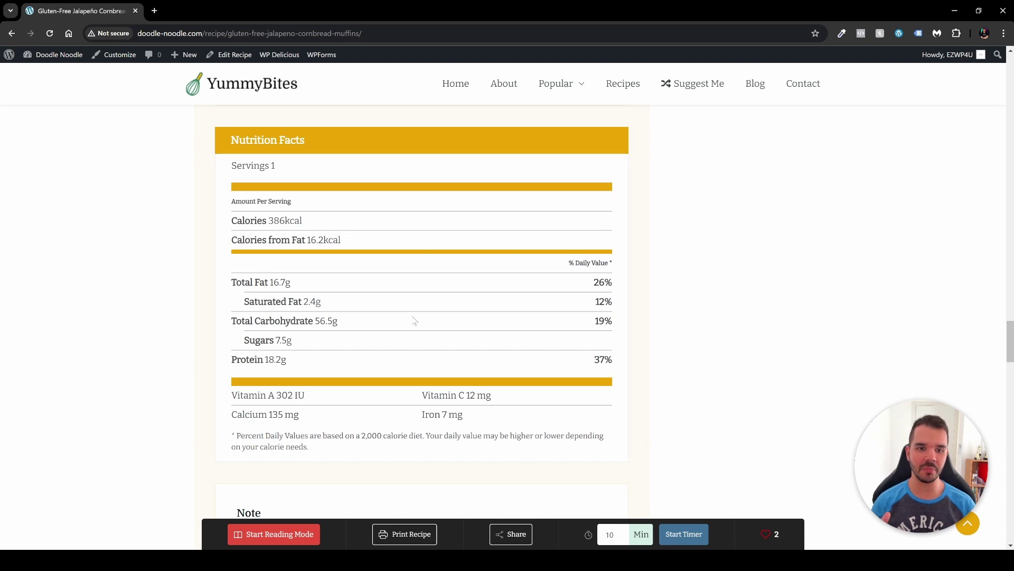
scroll(414, 321, up, 20)
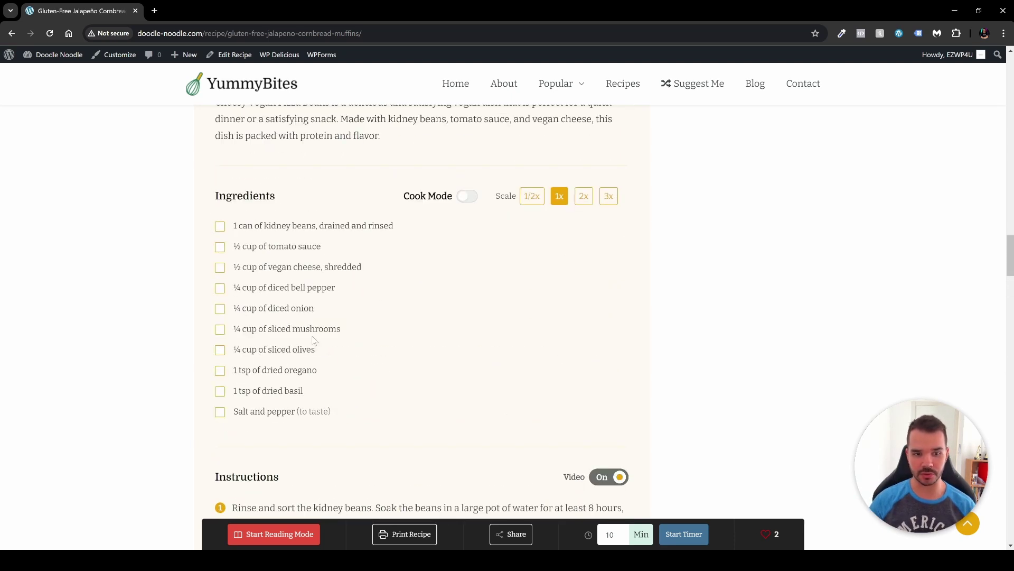
scroll(424, 335, down, 15)
scroll(459, 335, up, 1)
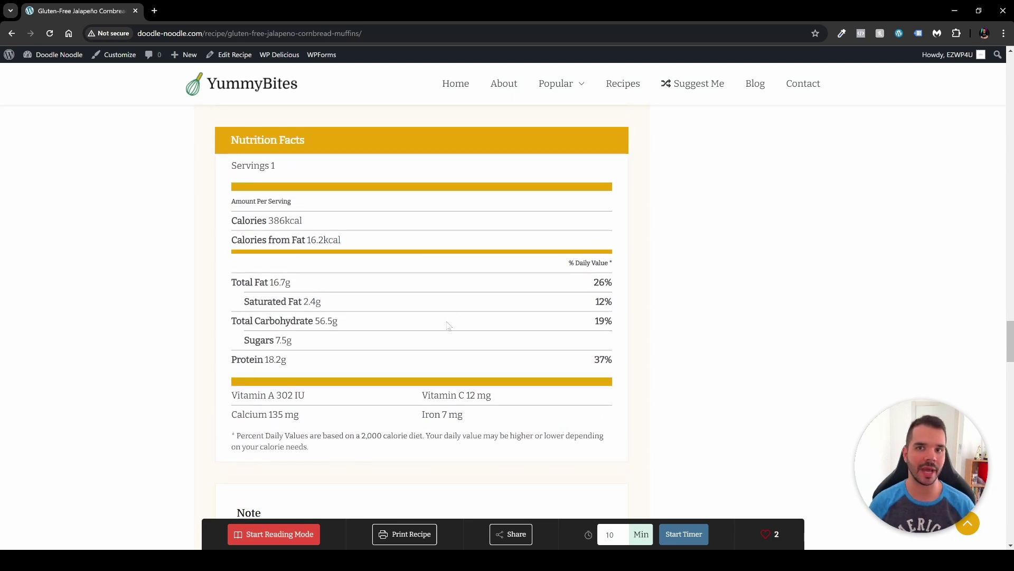
Step: Look through the recipe's note, keywords, FAQ, reactions and review form, and open the Ask A Question form
scroll(448, 325, down, 5)
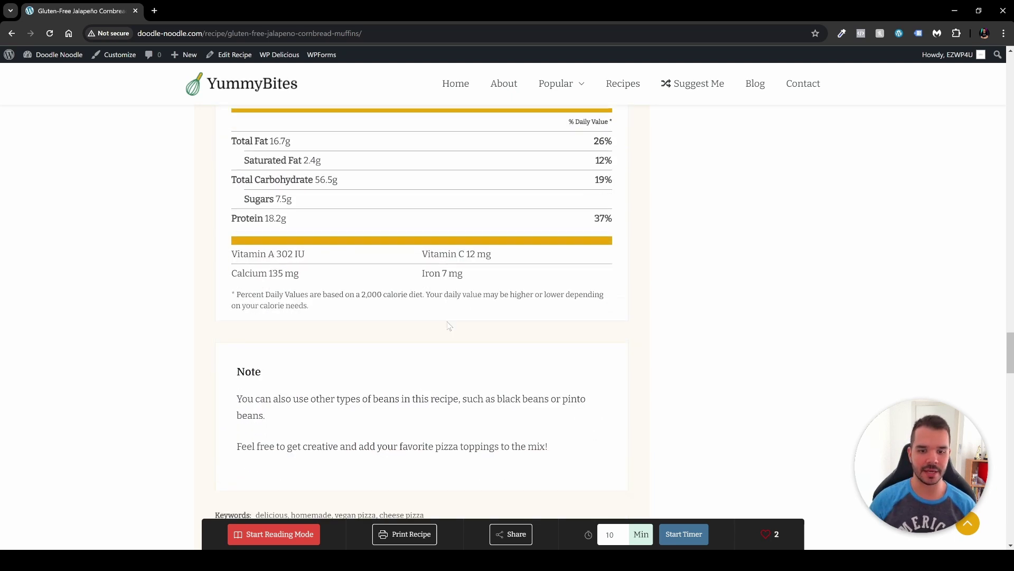
scroll(342, 299, down, 2)
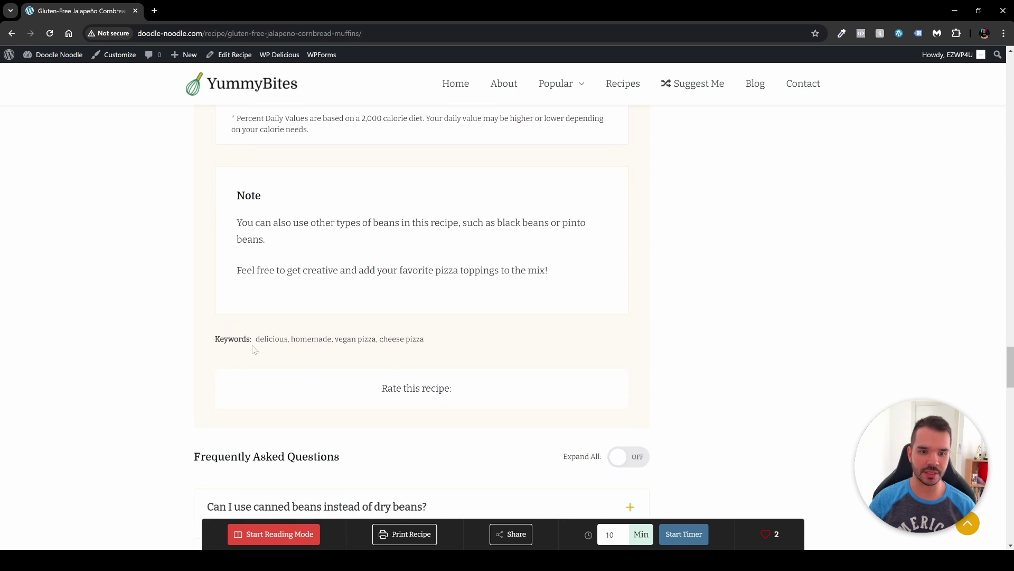
scroll(421, 359, down, 3)
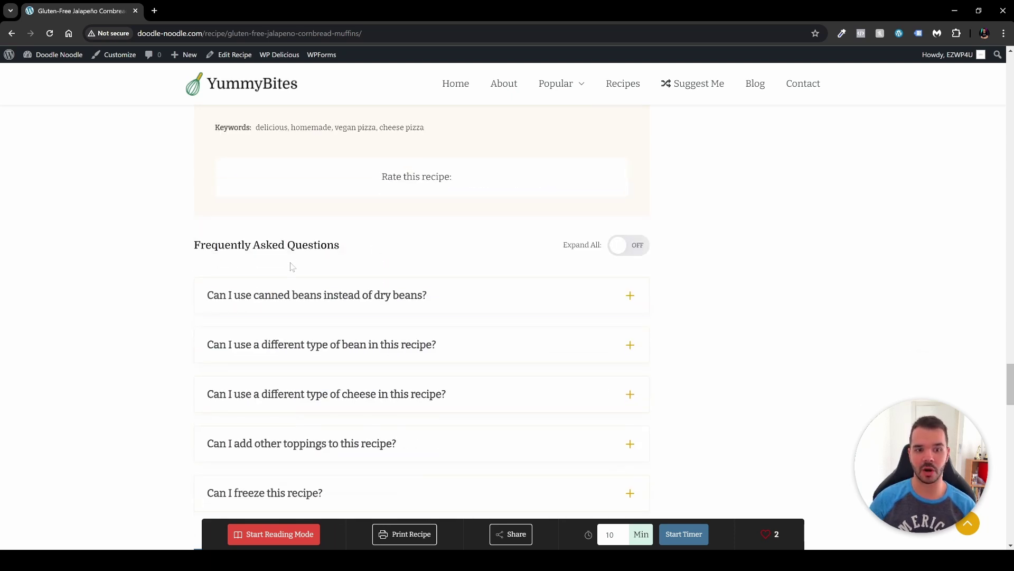
scroll(465, 223, down, 2)
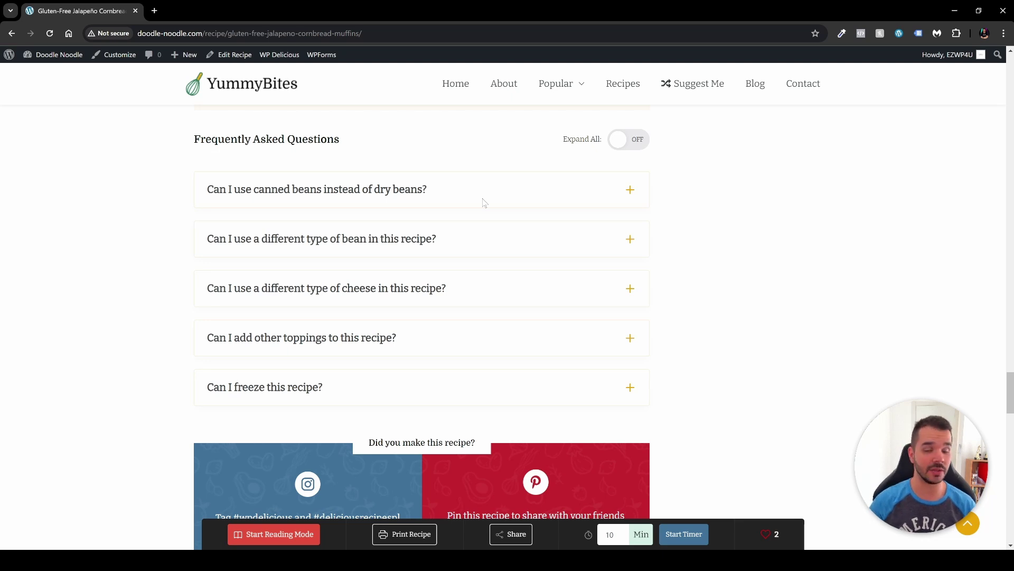
scroll(482, 201, down, 13)
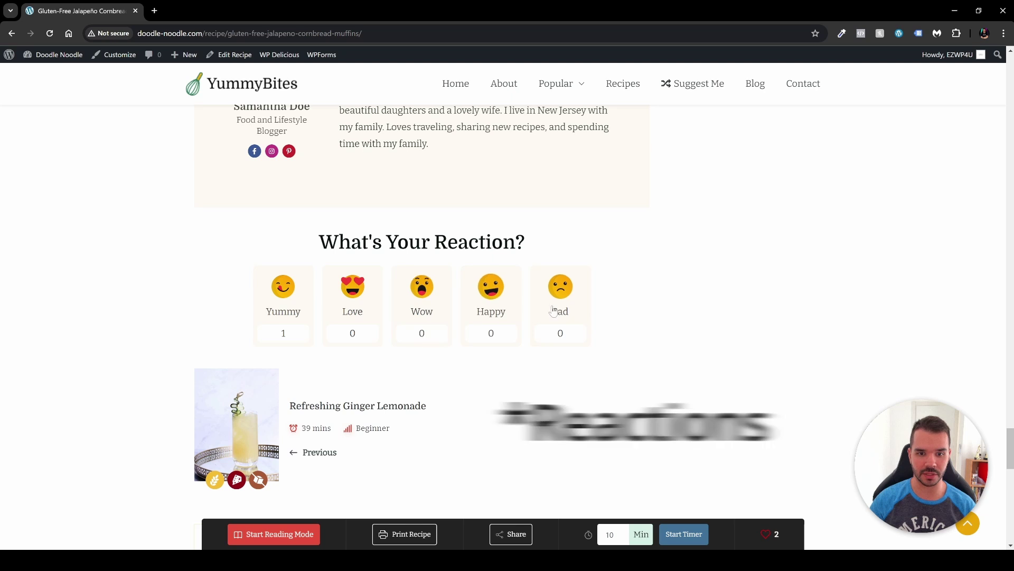
scroll(528, 310, down, 7)
scroll(405, 262, down, 2)
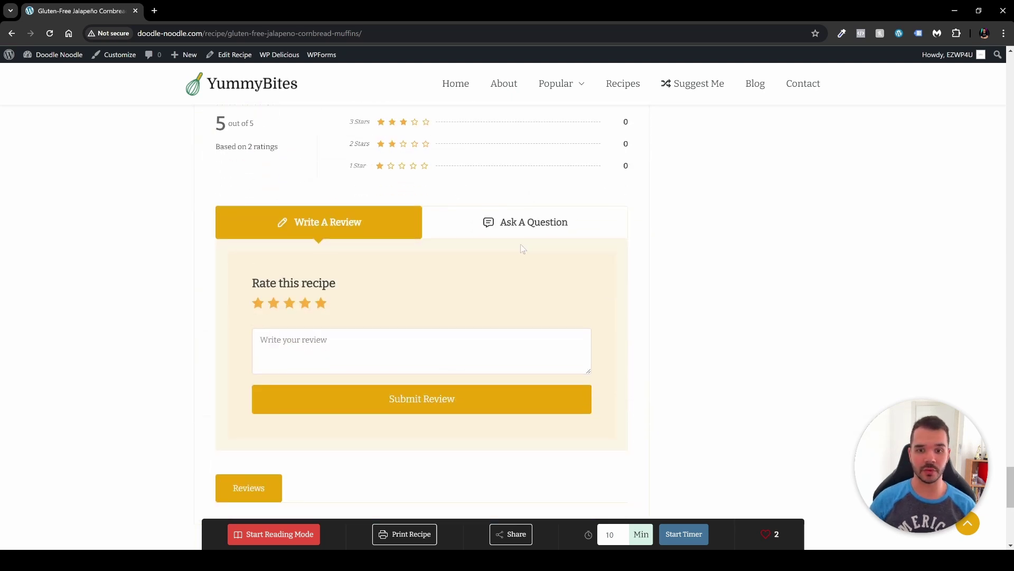
click(524, 230)
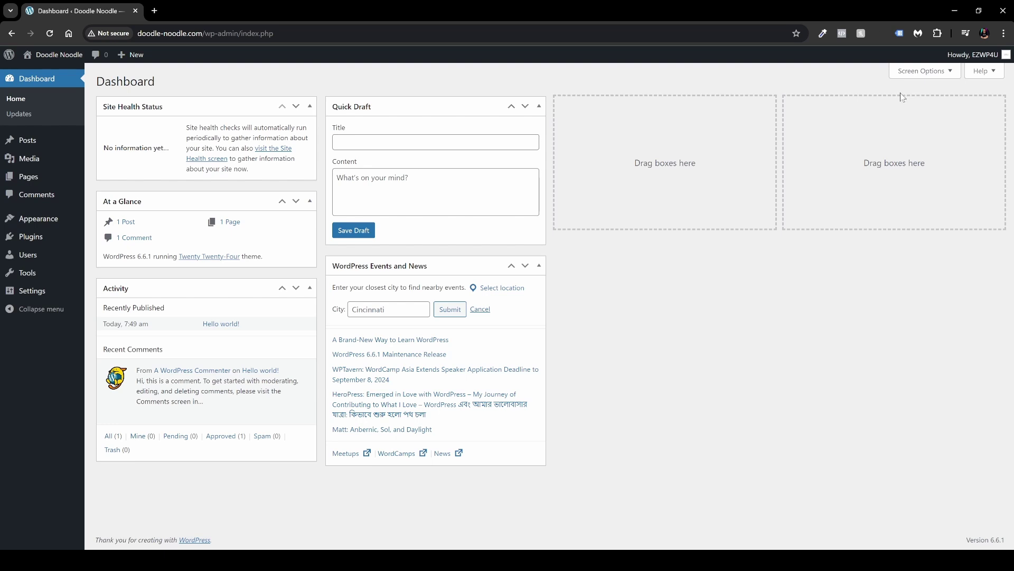
Step: Hide the At a Glance, Activity, Quick Draft, and WordPress Events and News boxes on the WordPress dashboard
click(921, 76)
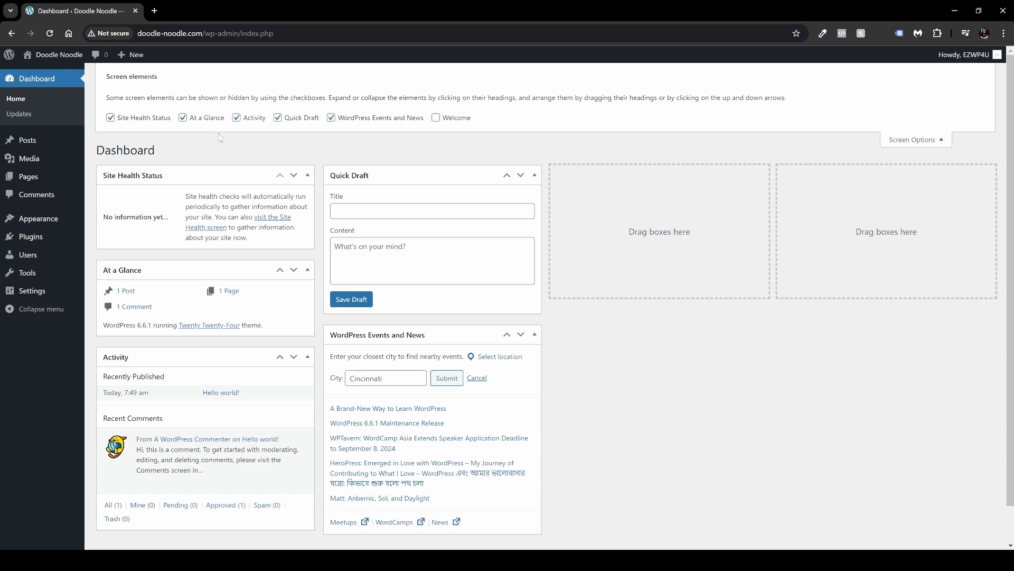
click(196, 121)
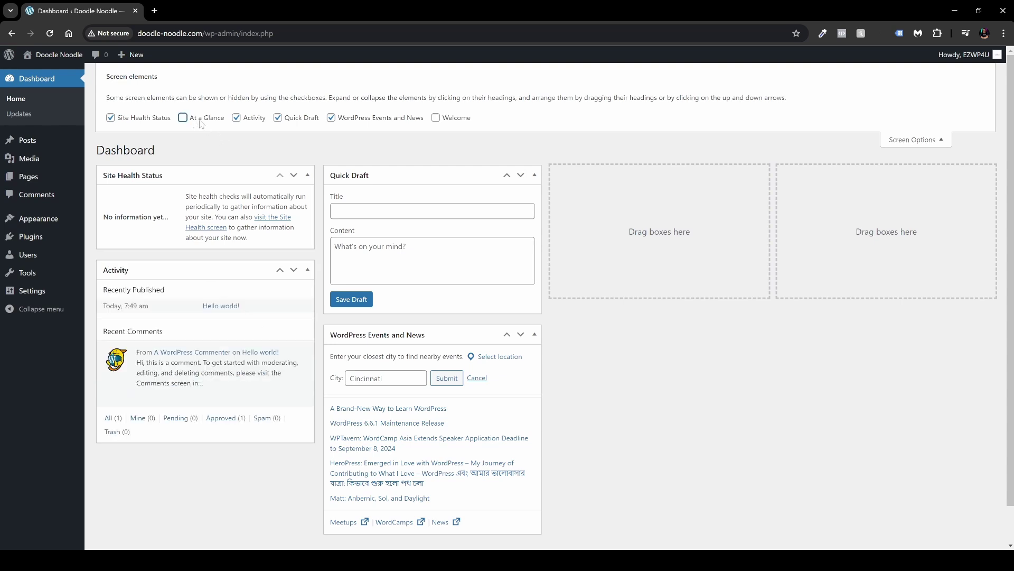
click(252, 124)
click(293, 123)
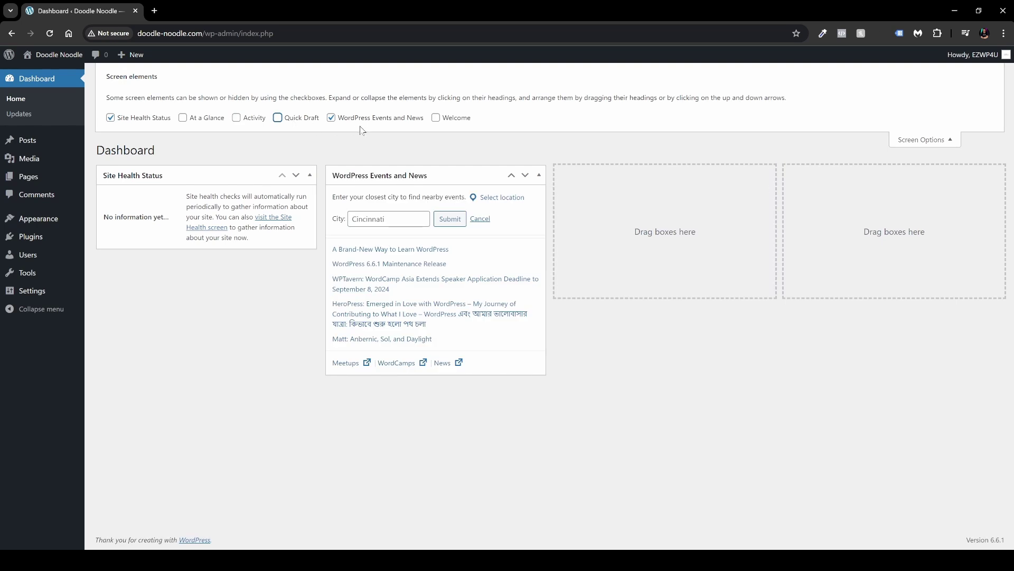
click(359, 126)
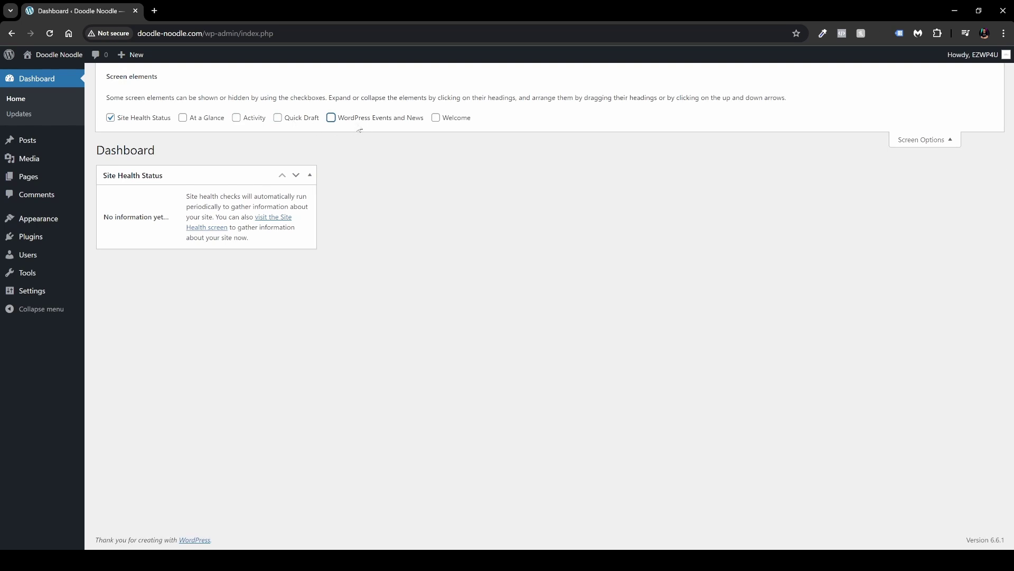
click(923, 141)
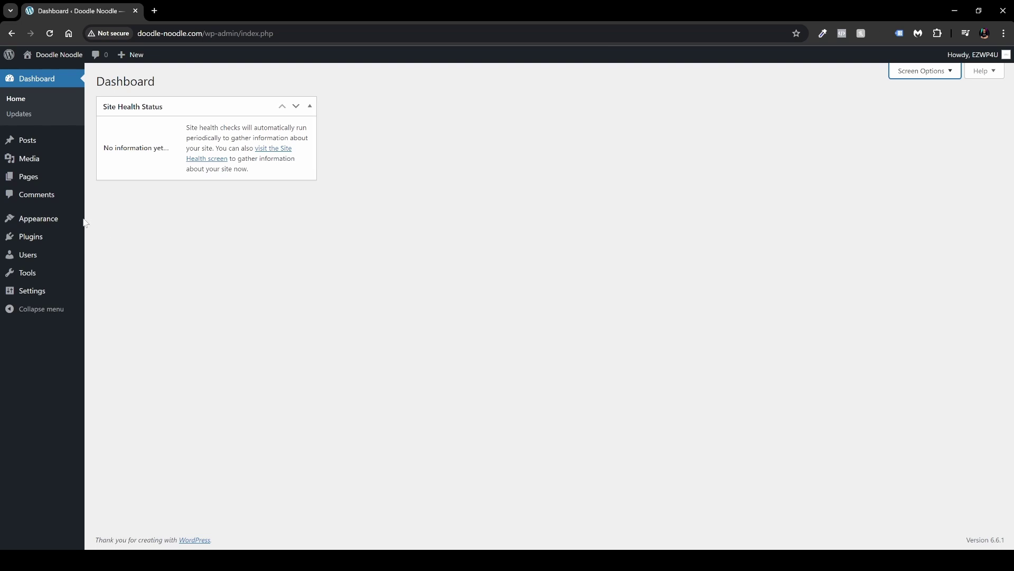
Step: Open the page that manages the site's installed themes
mouse_move(51, 217)
click(104, 220)
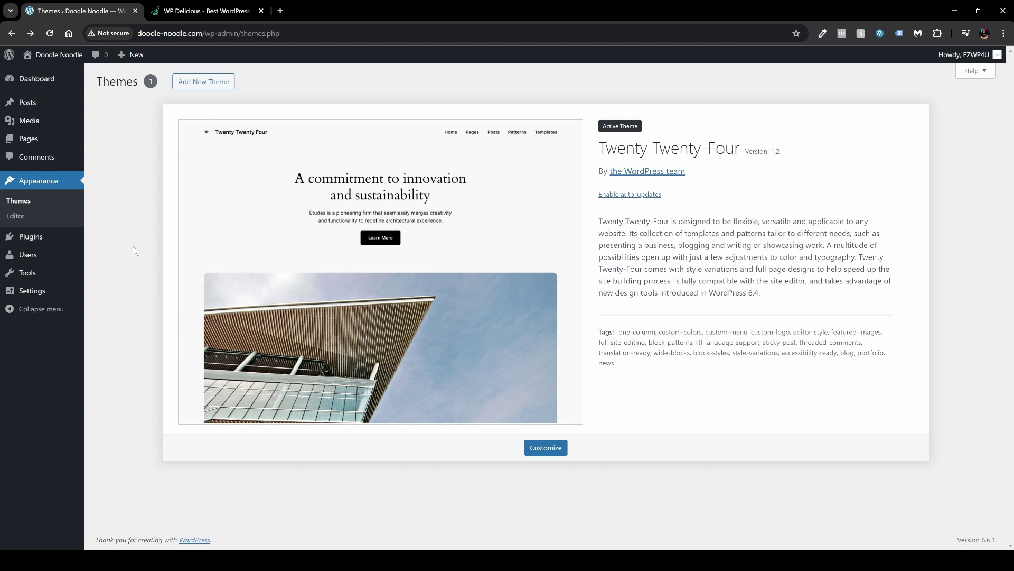
Step: Check the theme and plugin files available for download in the WP Delicious account, and return to the site's themes page
key(ctrl+Tab)
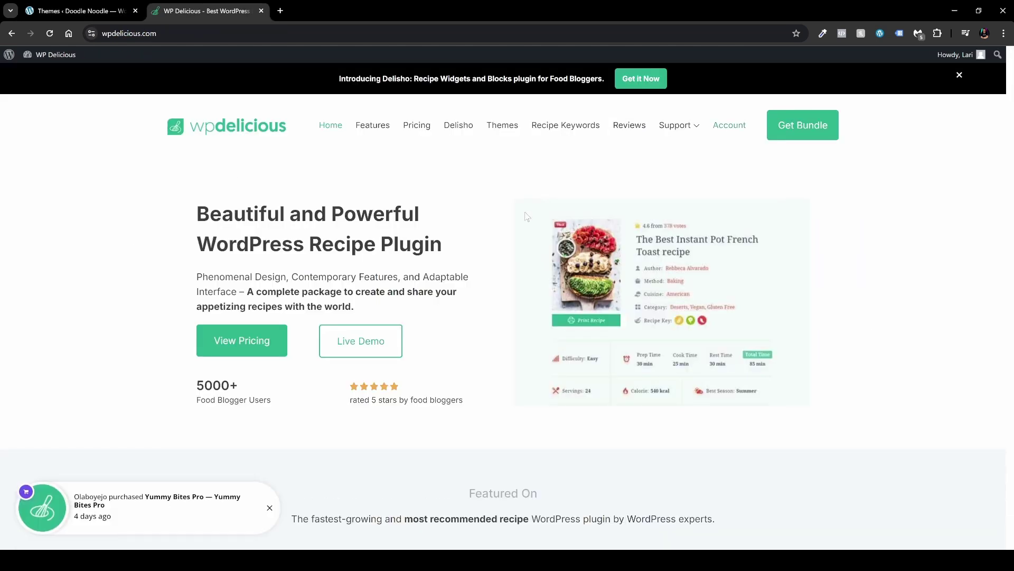
click(729, 125)
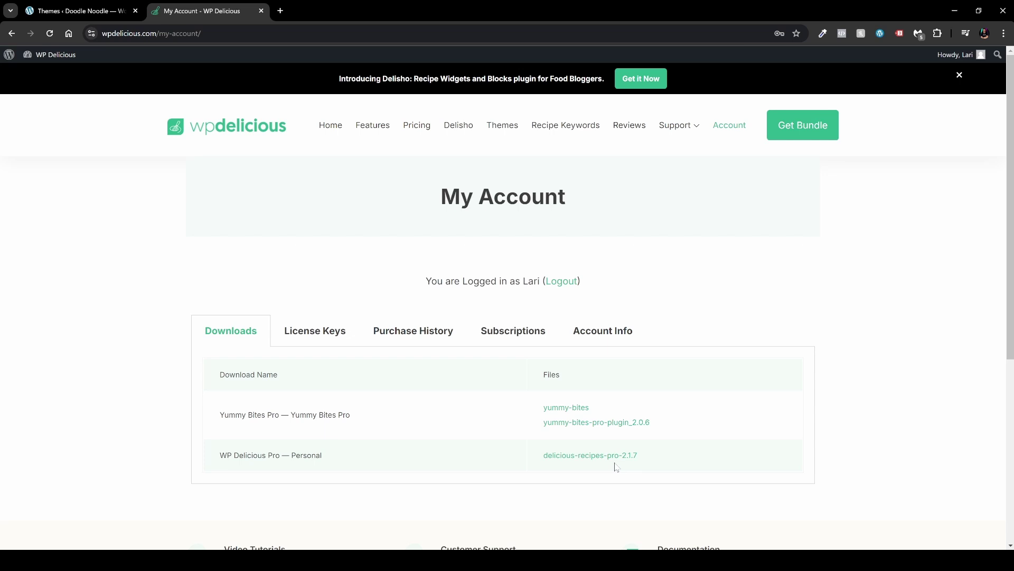
key(ctrl+shift+Tab)
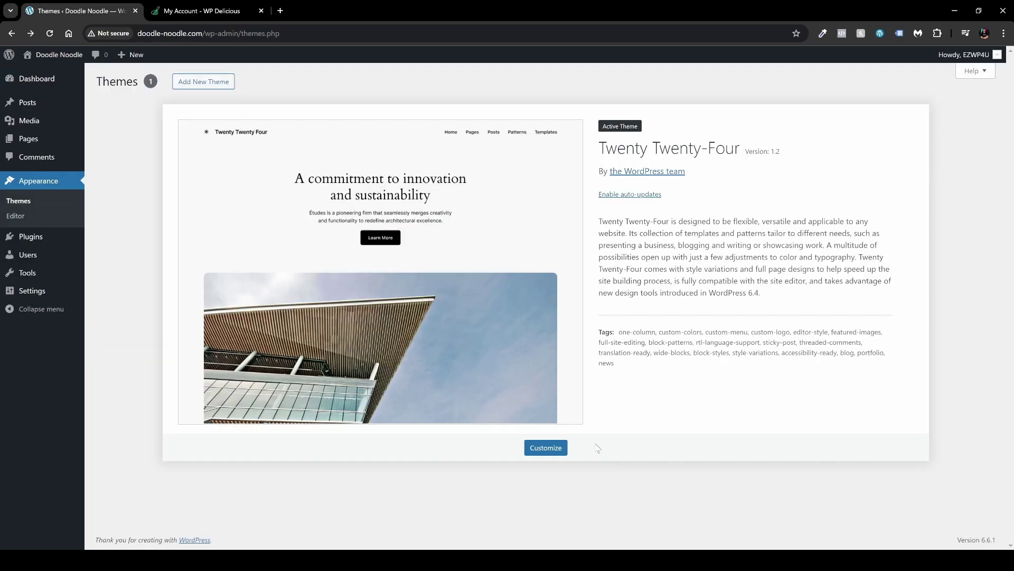
Step: Upload the theme file yummy-bites.1.1.0.zip, install it and activate it on the site
click(205, 83)
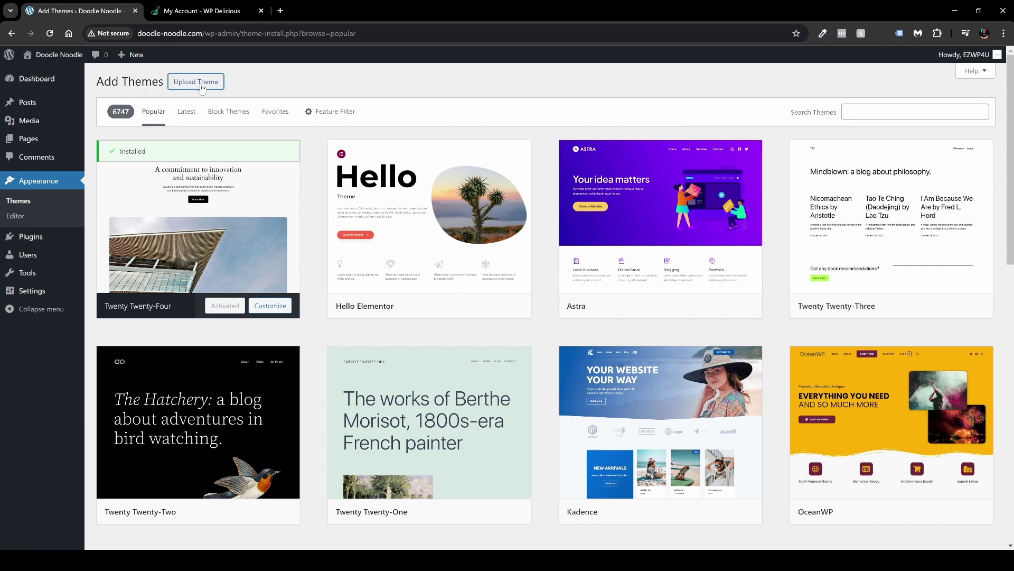
click(200, 85)
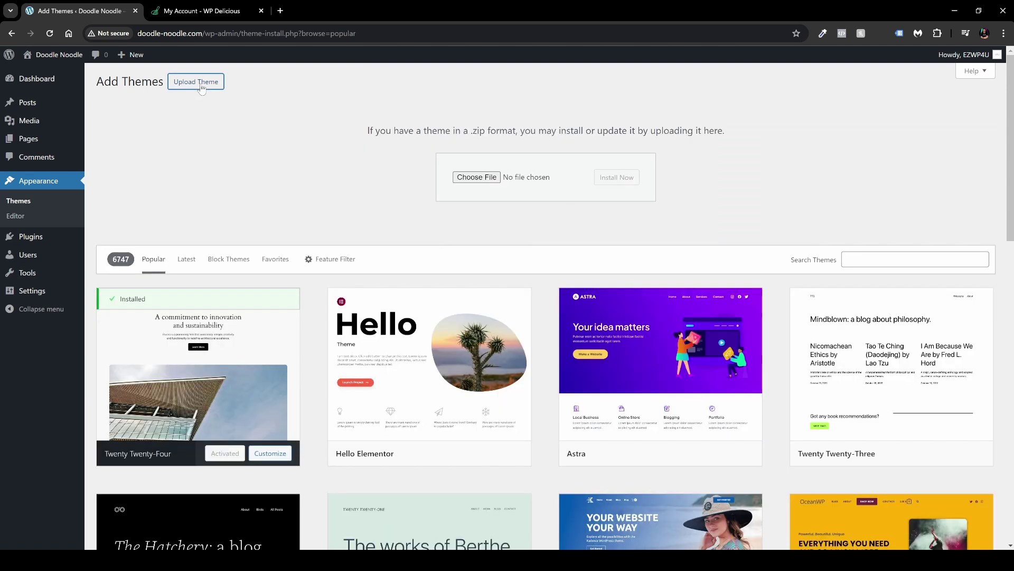
click(477, 177)
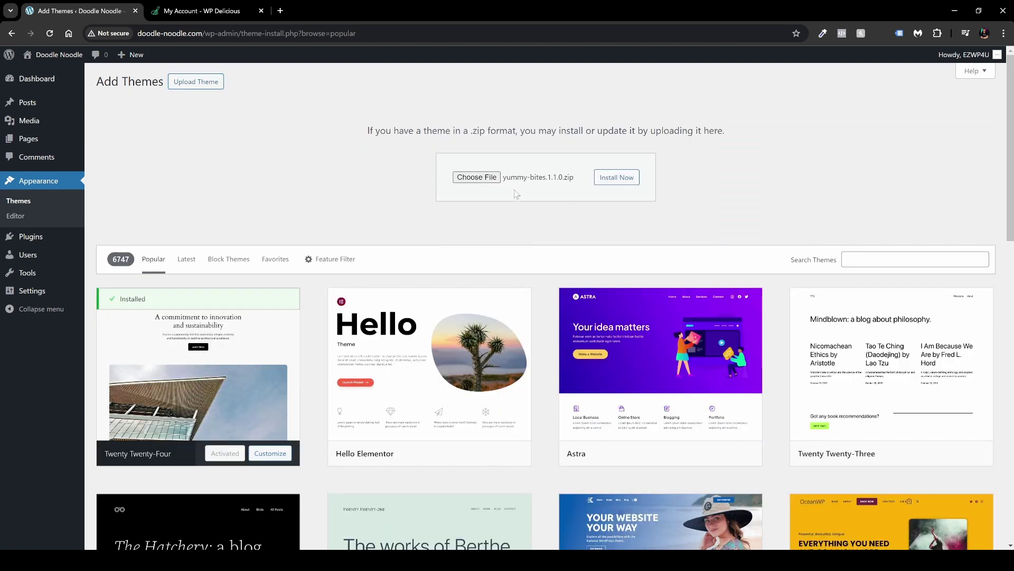
click(616, 178)
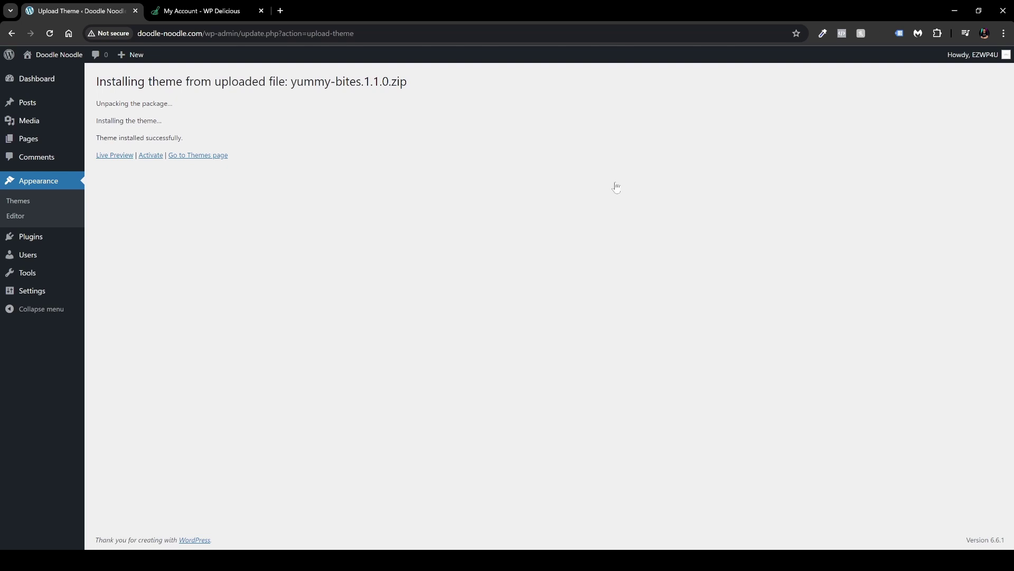
click(150, 155)
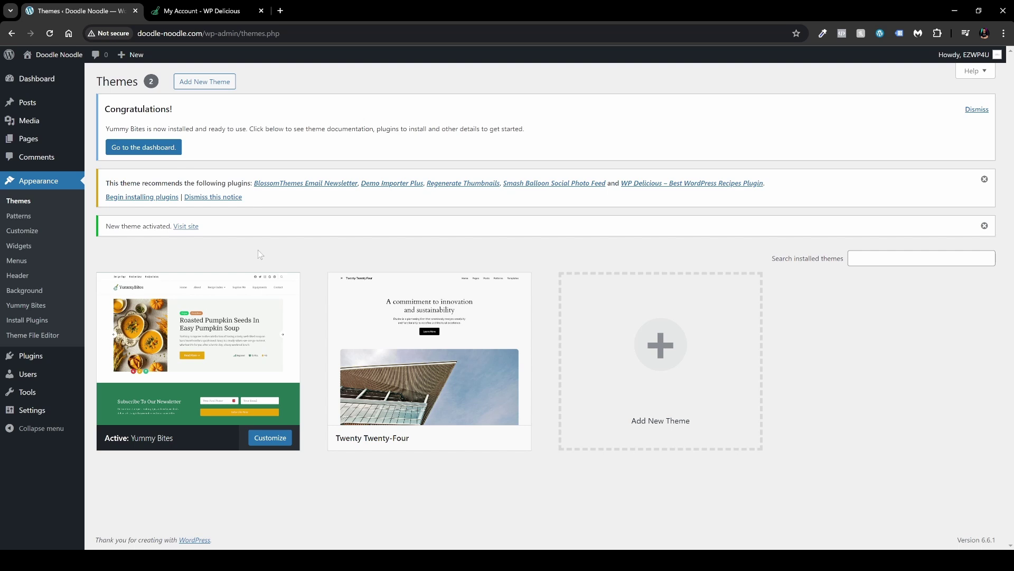
Step: Install all five plugins recommended by the Yummy Bites theme in one bulk operation
click(150, 202)
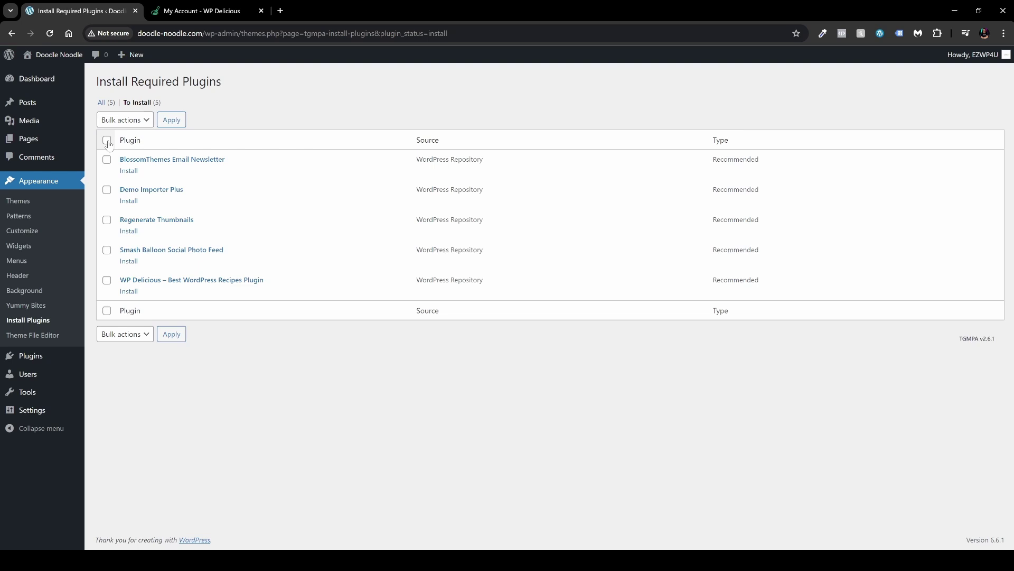
click(107, 141)
click(126, 120)
click(127, 143)
click(171, 119)
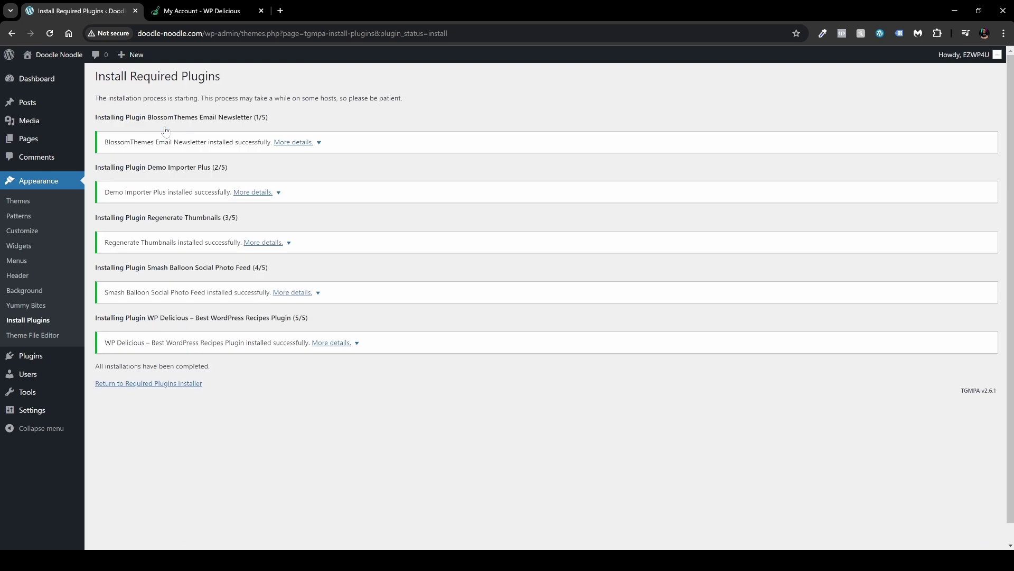
Step: Return to the required plugins list and bulk-activate all five recommended plugins
click(140, 389)
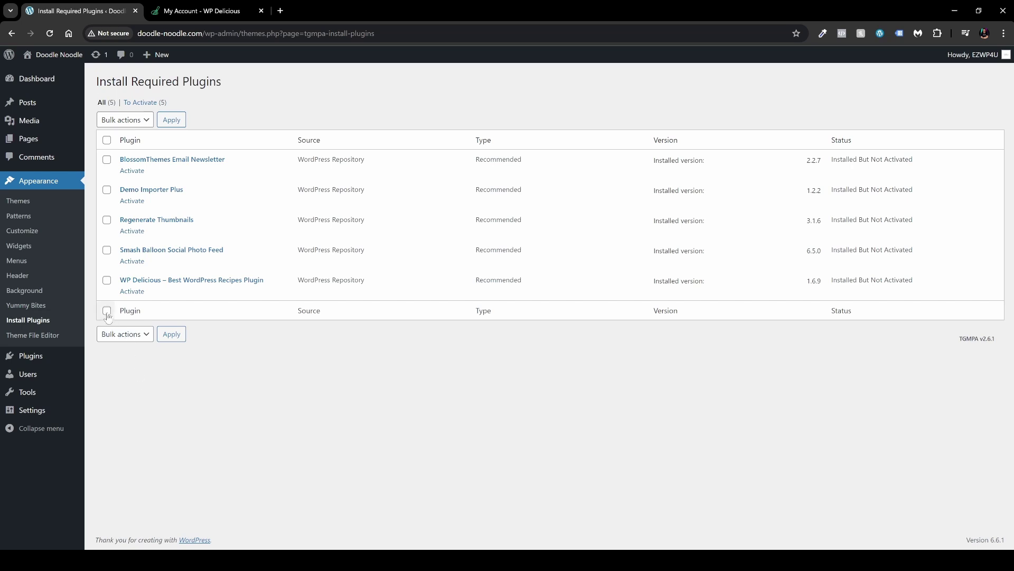
click(106, 140)
click(126, 121)
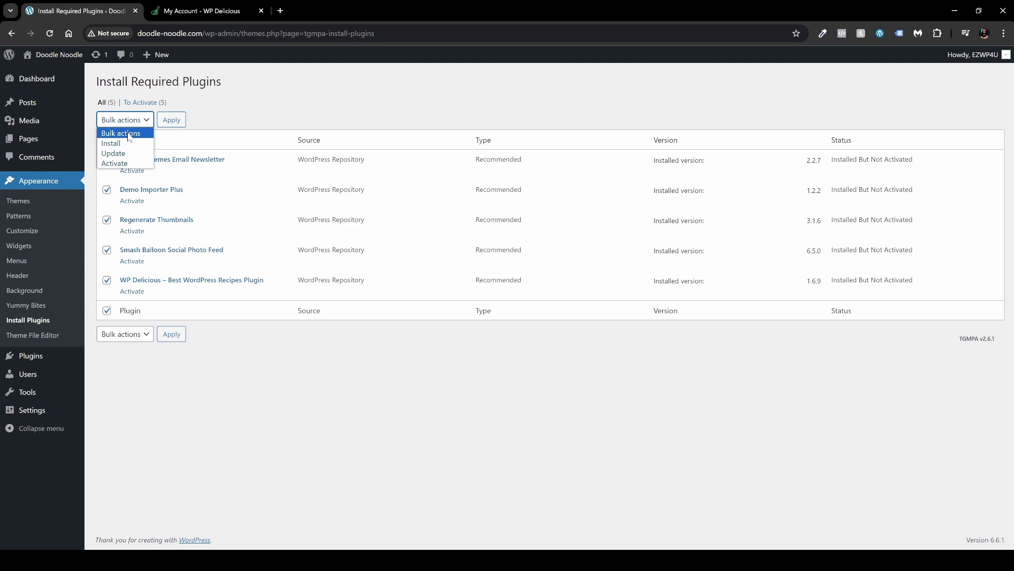
click(114, 163)
click(172, 120)
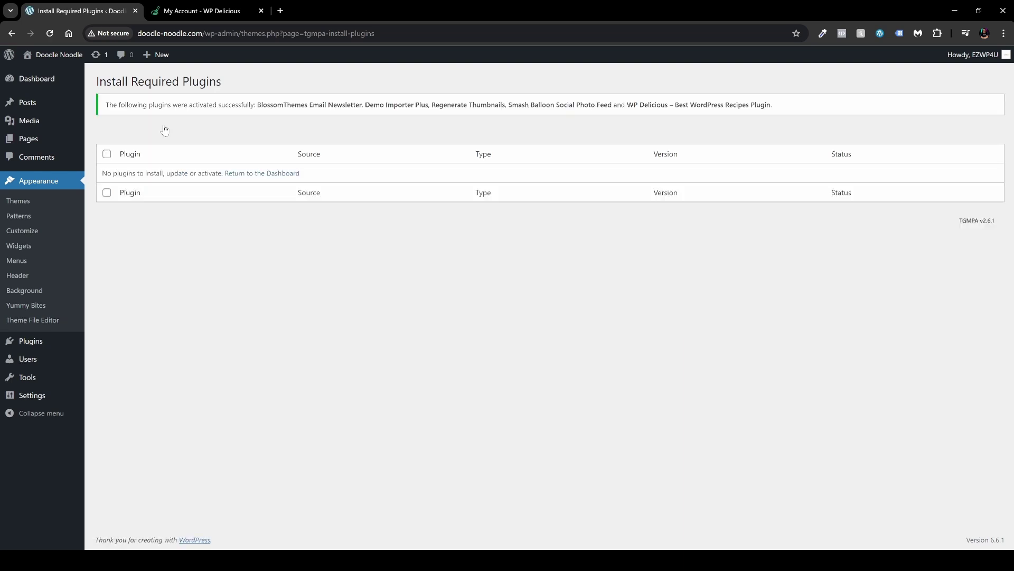
Step: Upload yummy-bites-pro-plugin_2.0.6.zip as a new plugin, install it and activate it
click(50, 341)
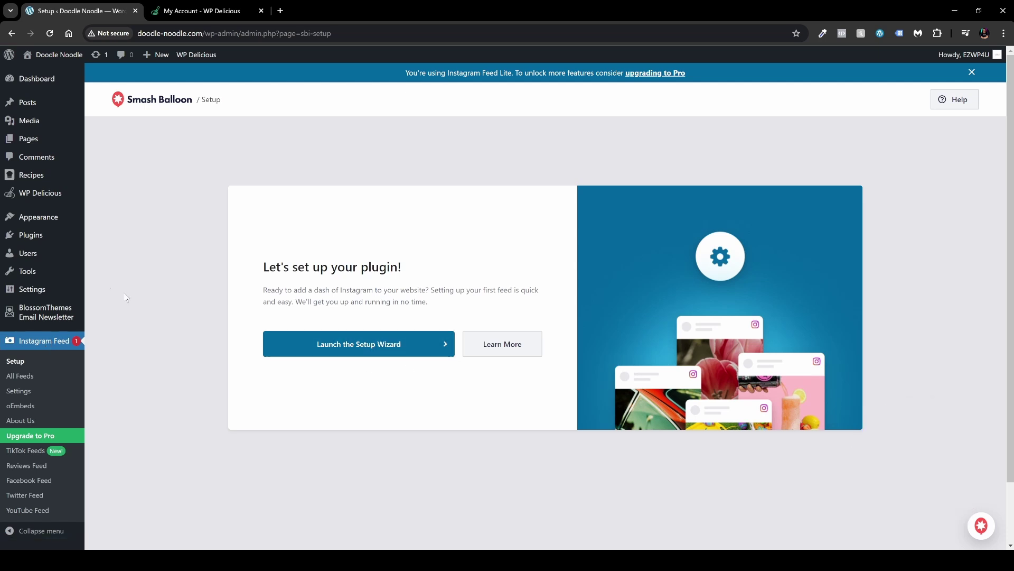
click(40, 242)
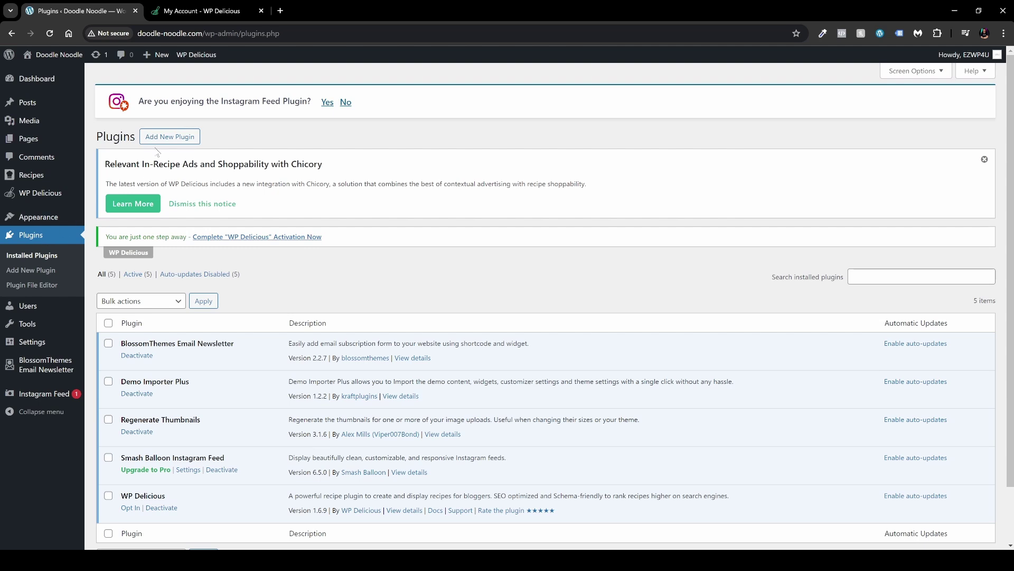
click(174, 139)
click(190, 138)
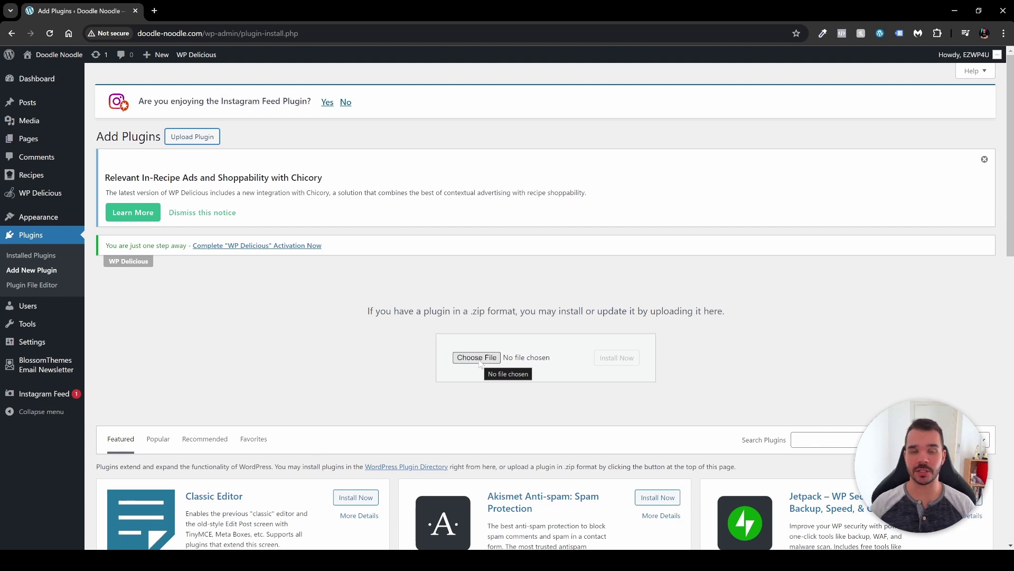
click(477, 357)
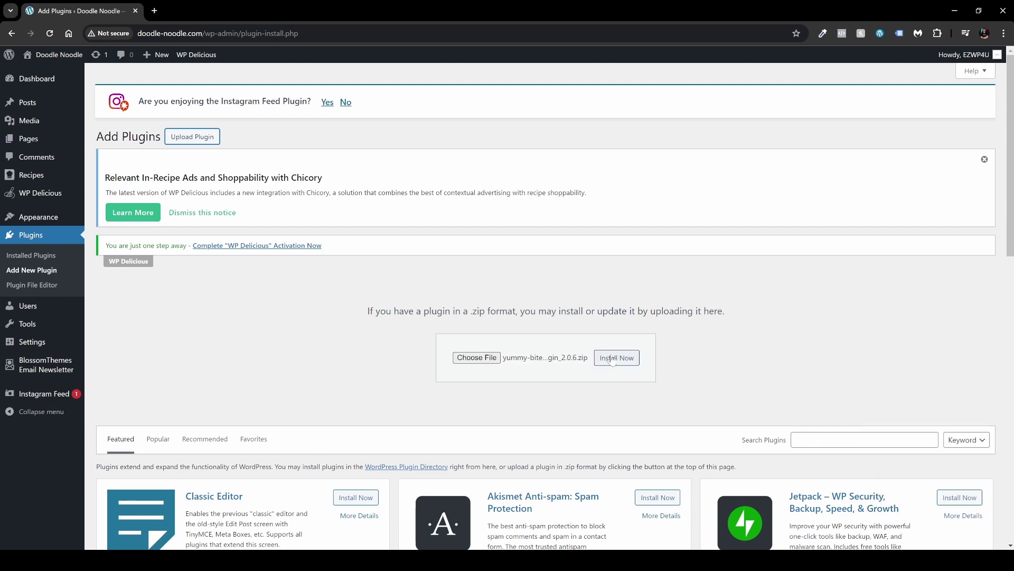
click(612, 358)
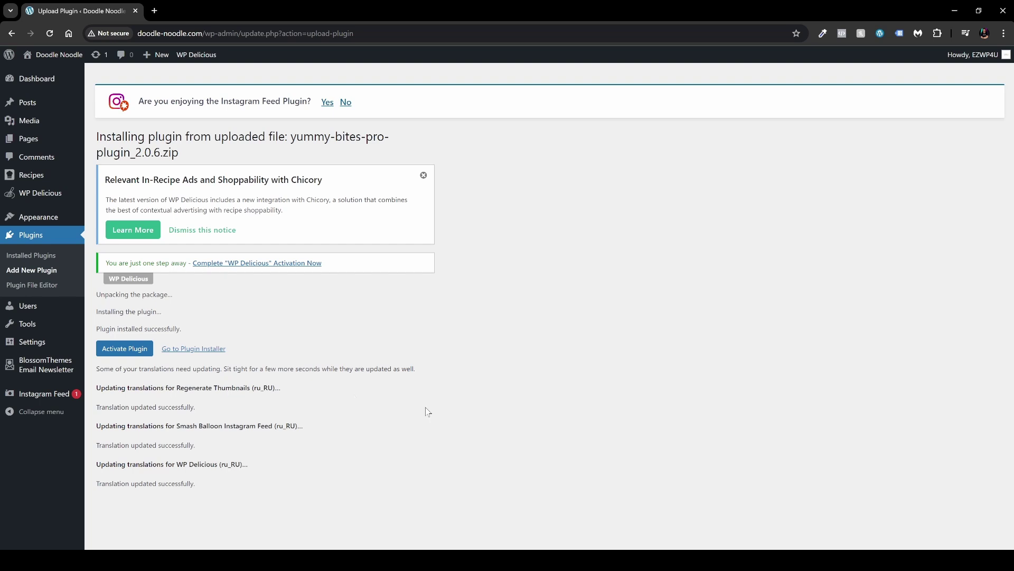
click(135, 353)
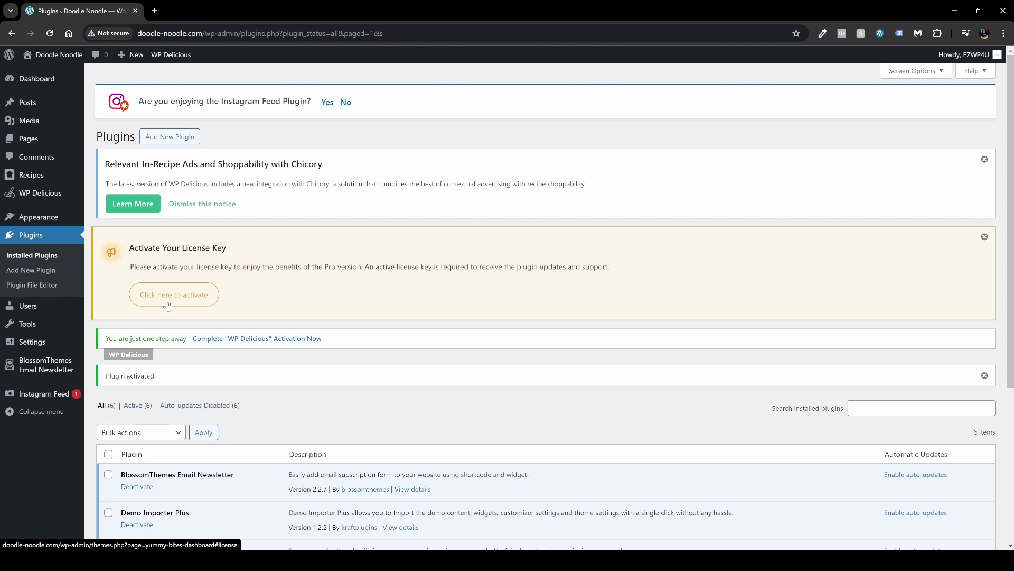
Step: Upload delicious-recipes-pro-2.1.7.zip as another new plugin, install it and activate it
click(171, 140)
click(185, 142)
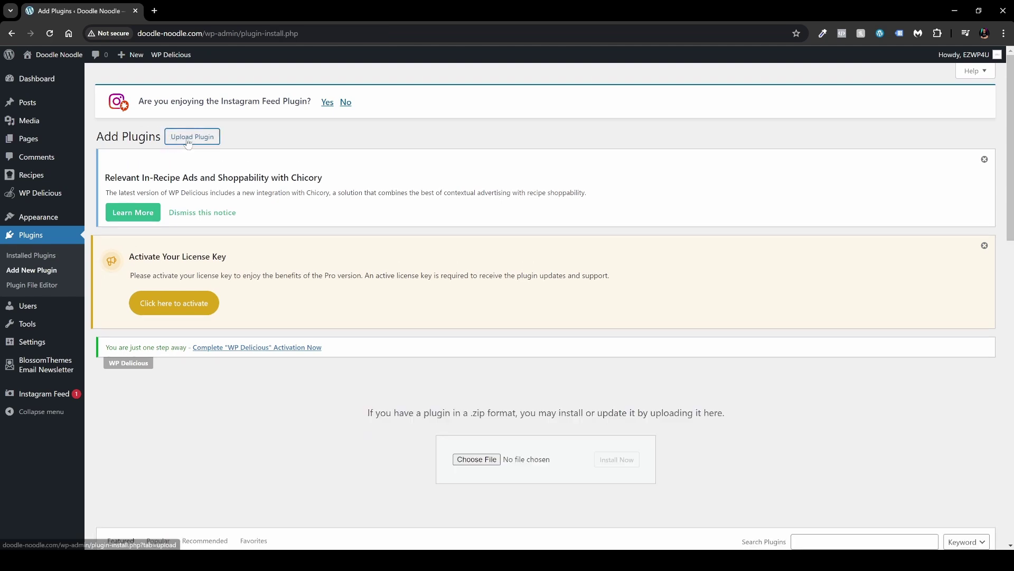
click(478, 466)
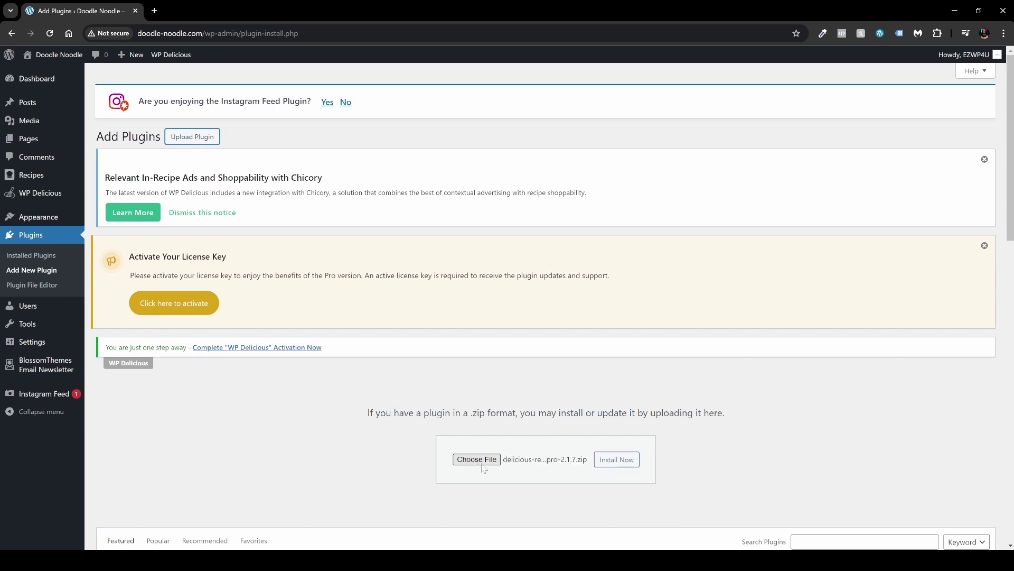
click(616, 462)
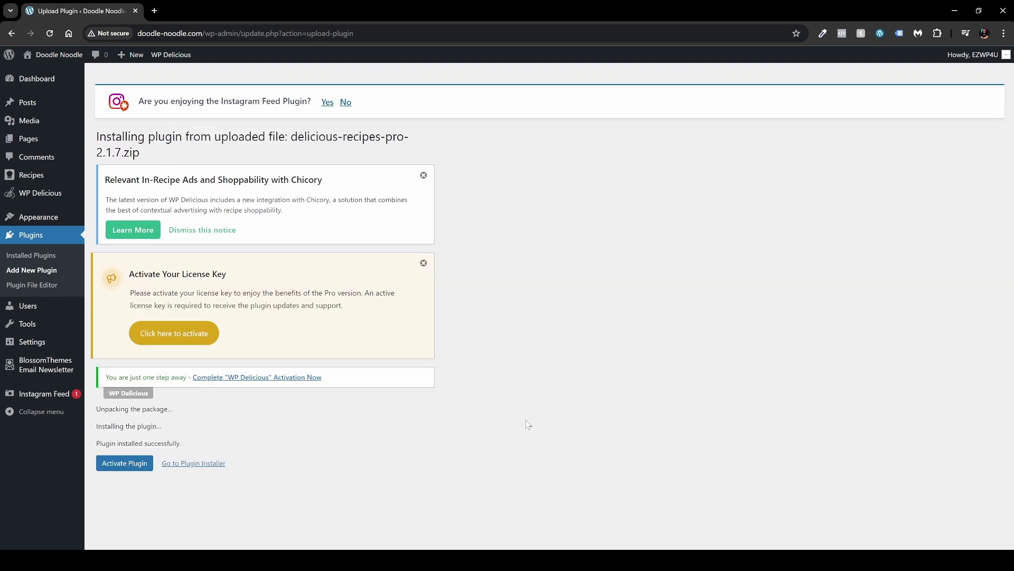
click(133, 464)
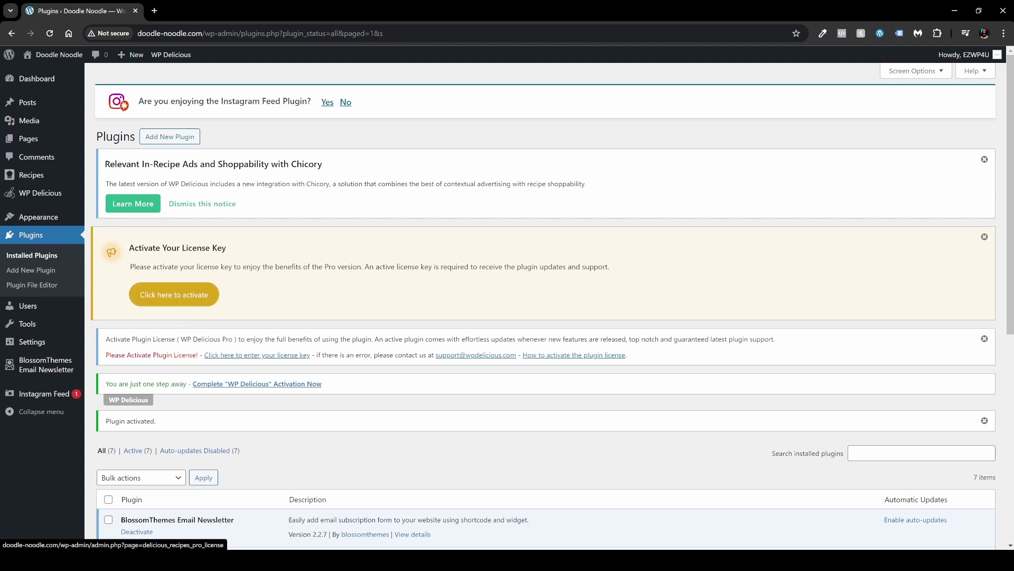
Step: Open the Yummy Bites Pro license page and copy the matching license key from the WP Delicious account
click(176, 301)
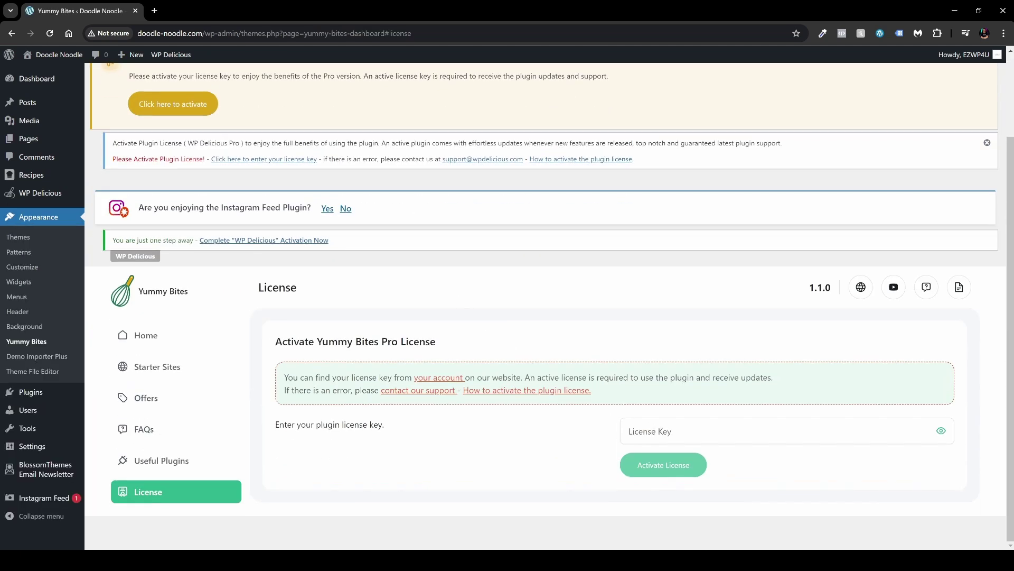
key(Return)
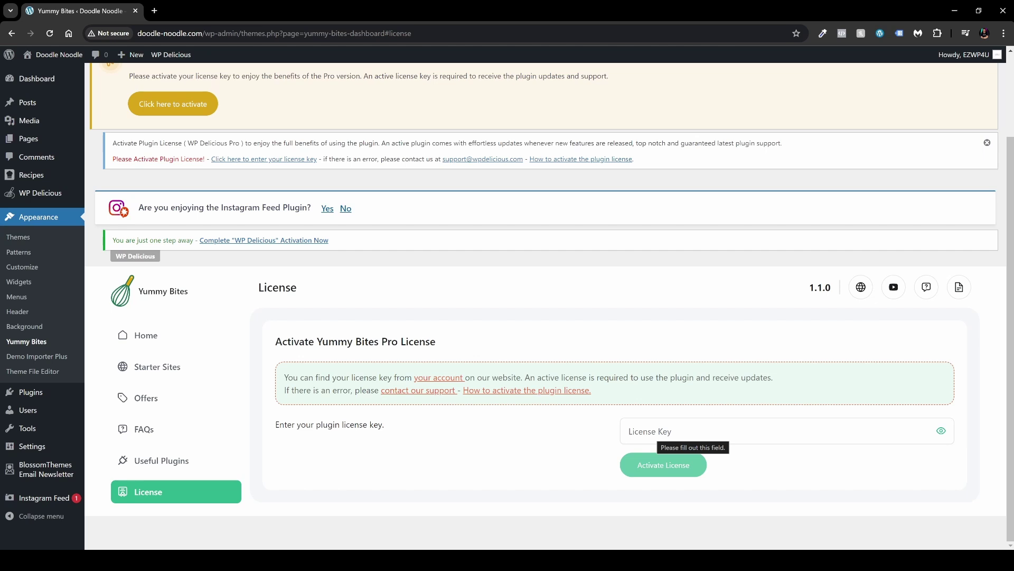
ctrl+click(438, 378)
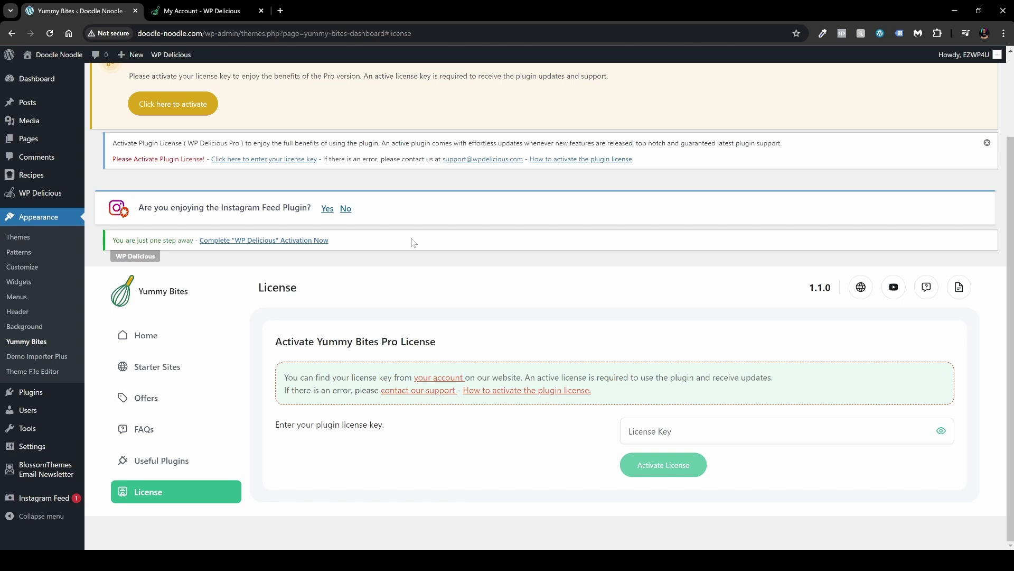
click(225, 12)
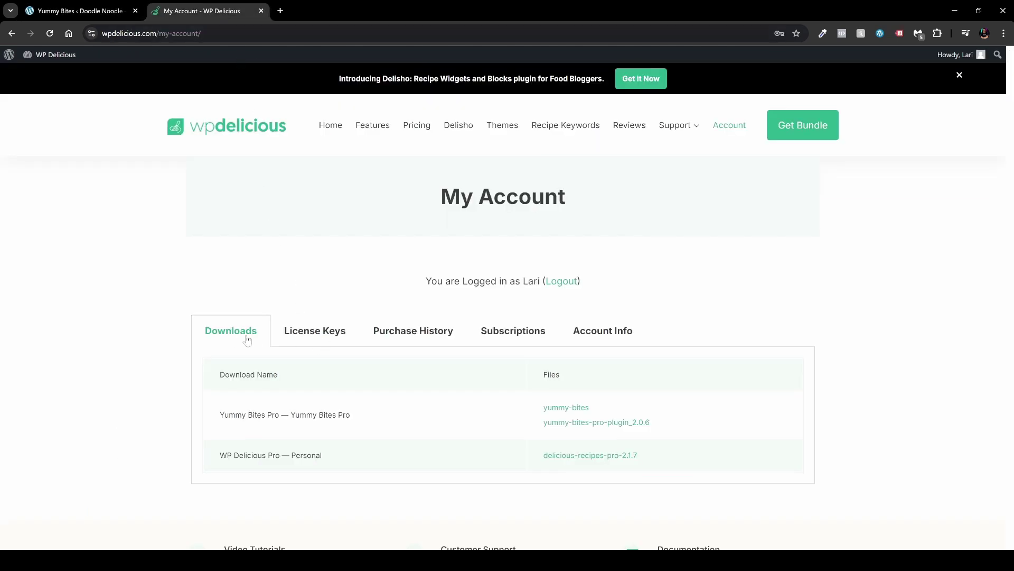
click(308, 340)
scroll(322, 359, down, 2)
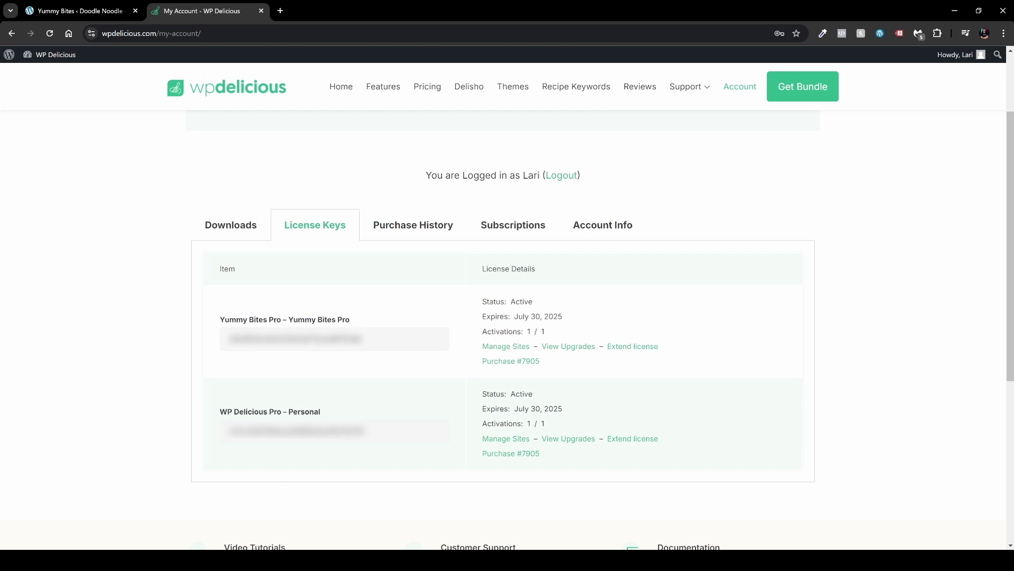
click(334, 338)
Step: Paste the license key into the Yummy Bites Pro license field and activate the license
click(118, 12)
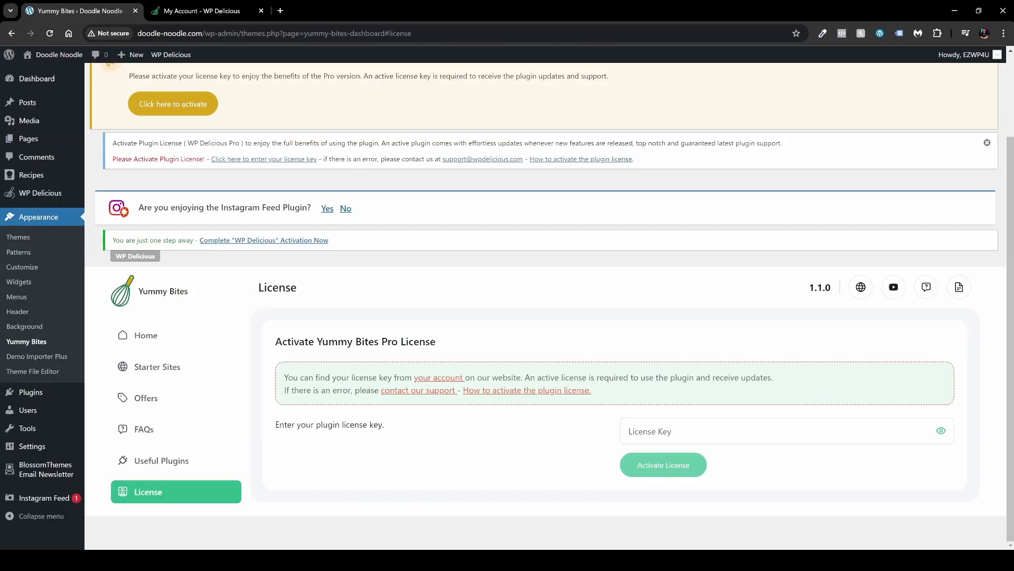
click(681, 431)
key(ctrl+v)
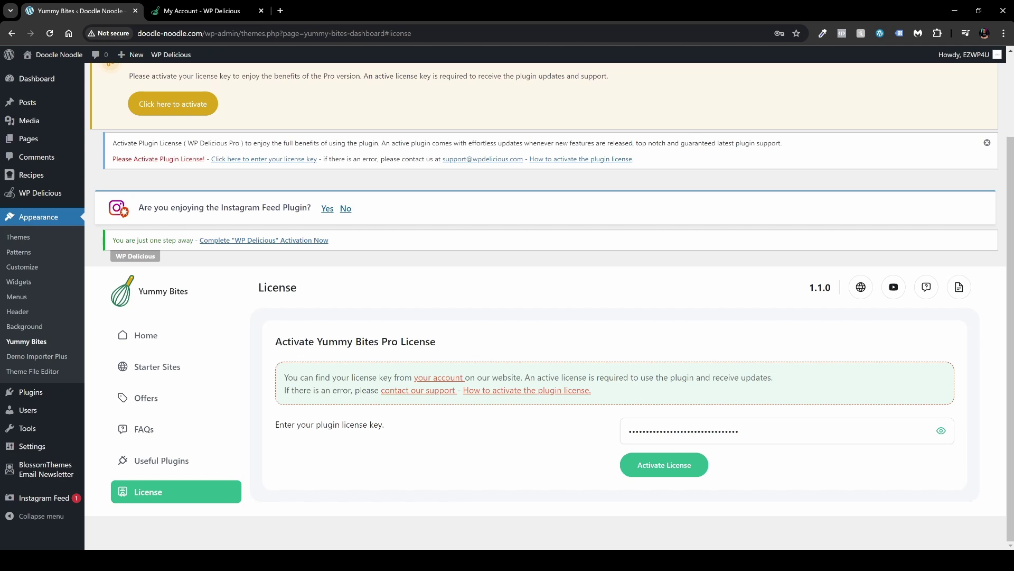
click(678, 464)
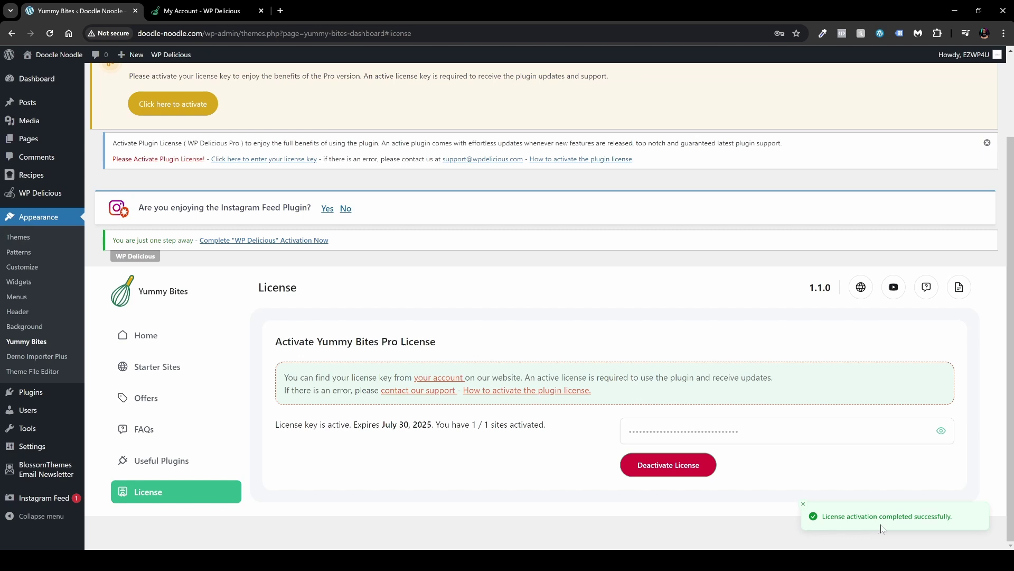
Step: Open the WP Delicious Pro license page, enter the plugin's license key and save it
scroll(453, 392, up, 3)
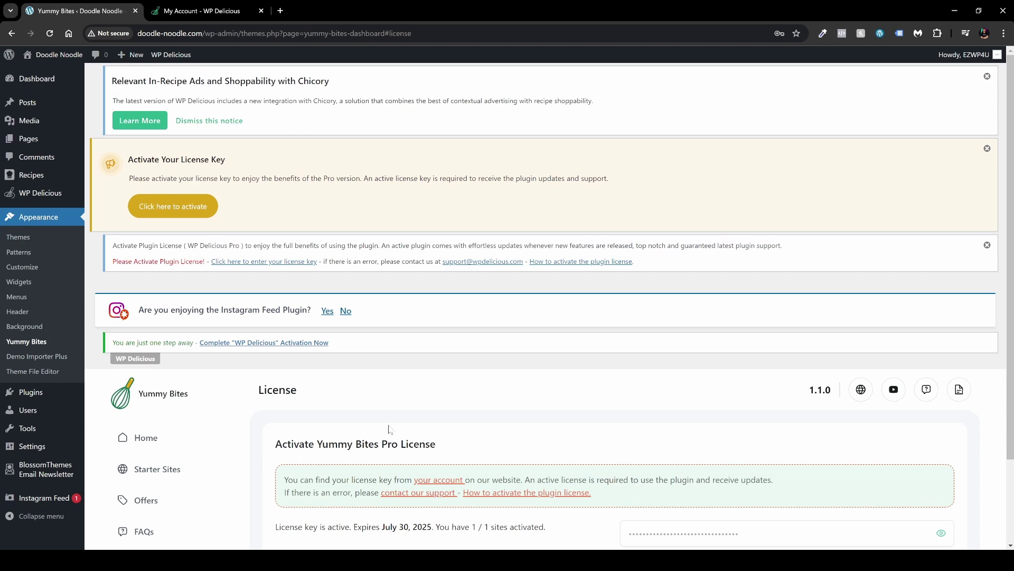
click(240, 263)
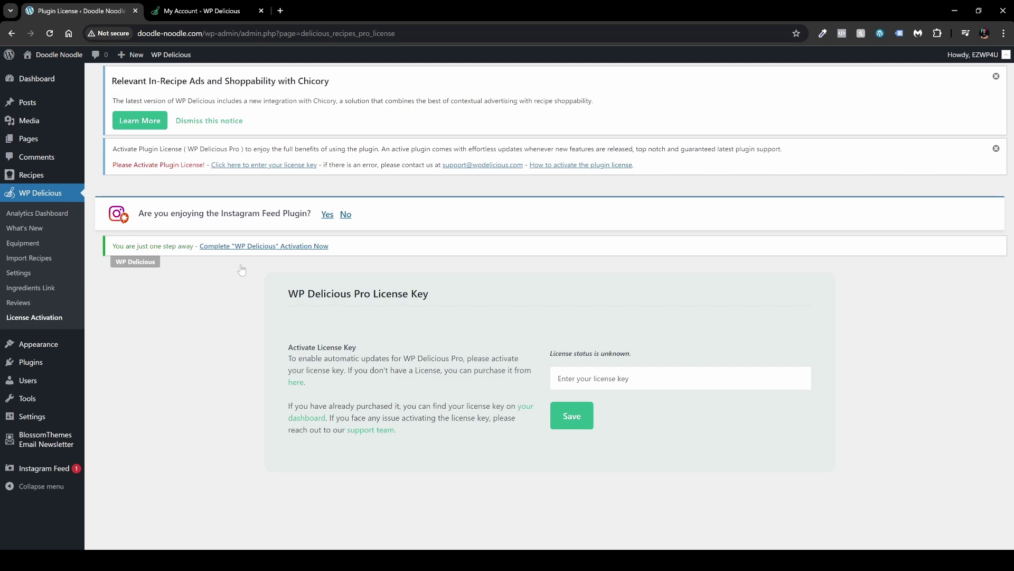
click(564, 418)
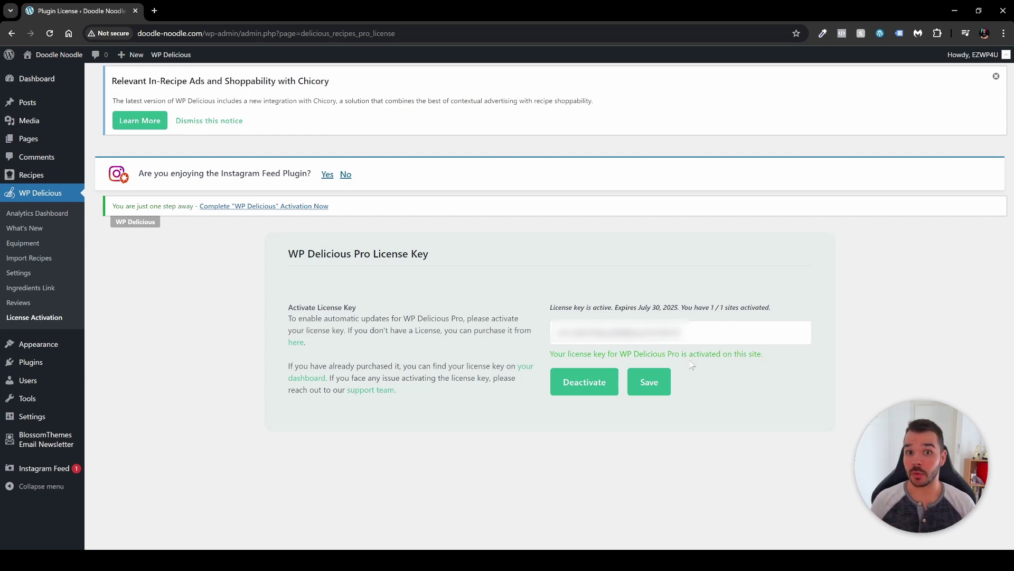
Step: View the Doodle Noodle site's front page and return to the WordPress dashboard
mouse_move(31, 55)
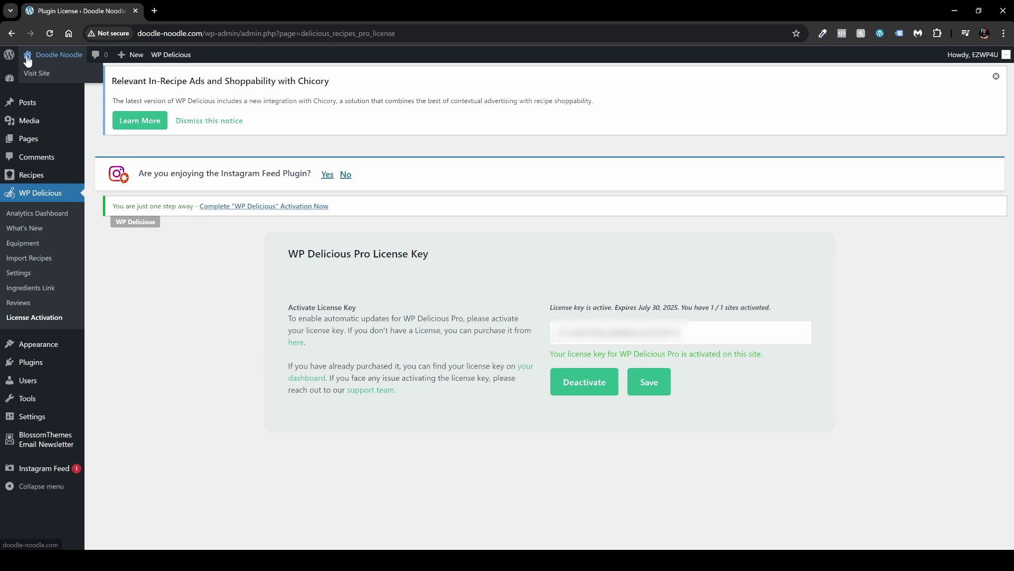
click(33, 75)
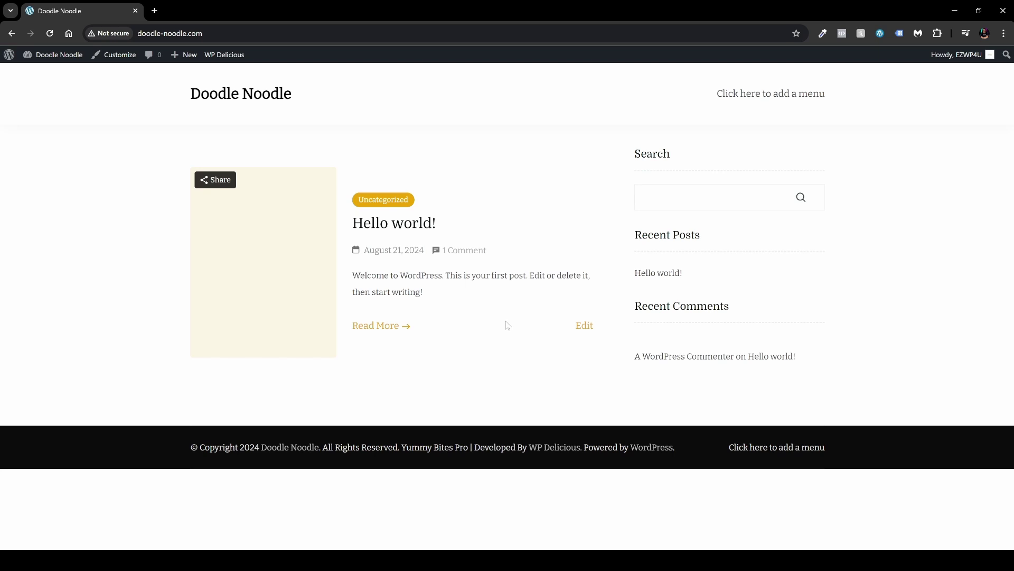
click(59, 66)
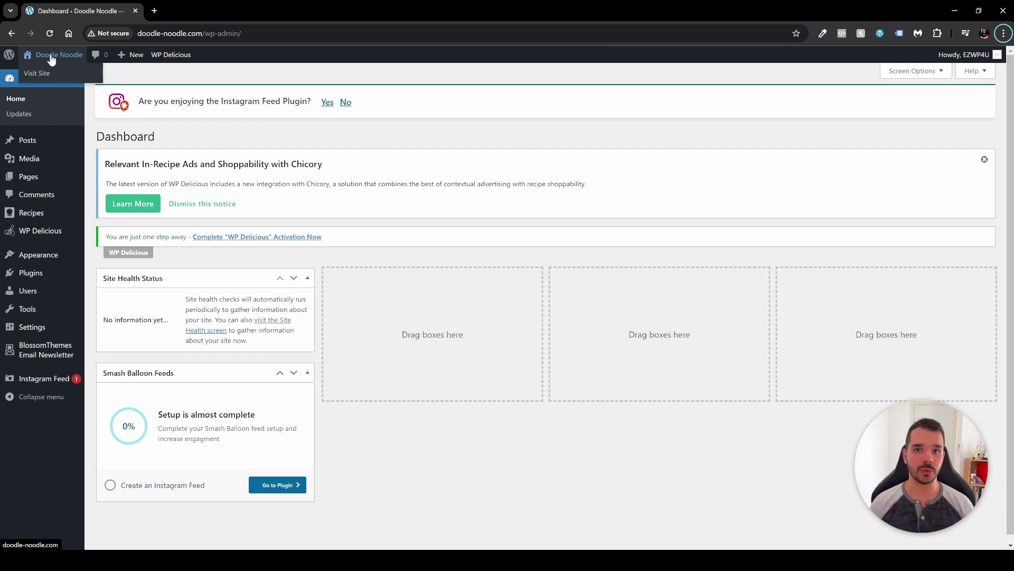
Step: Open the Demo Importer Plus page to show the available Yummy Bites templates
mouse_move(39, 261)
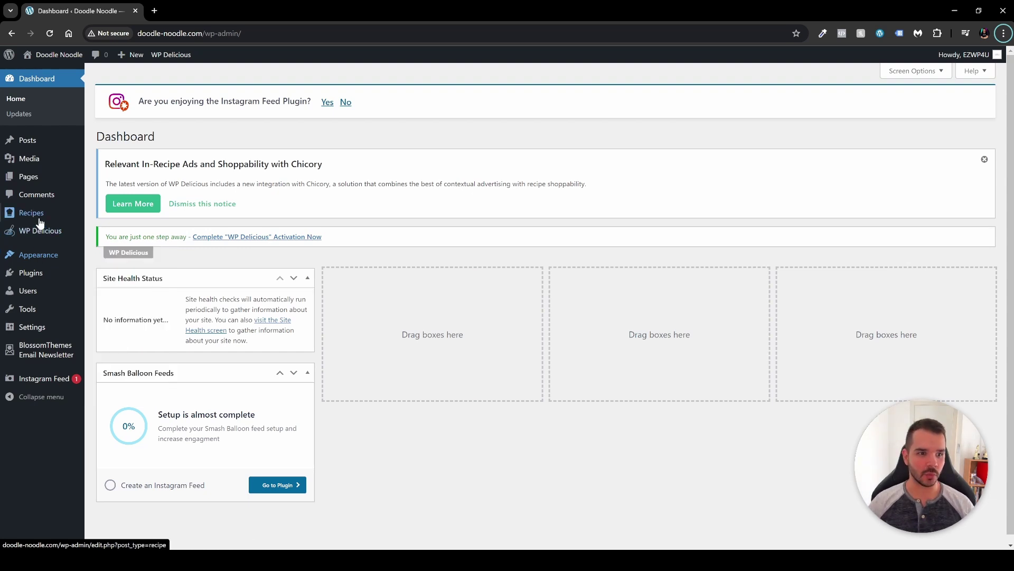
mouse_move(48, 238)
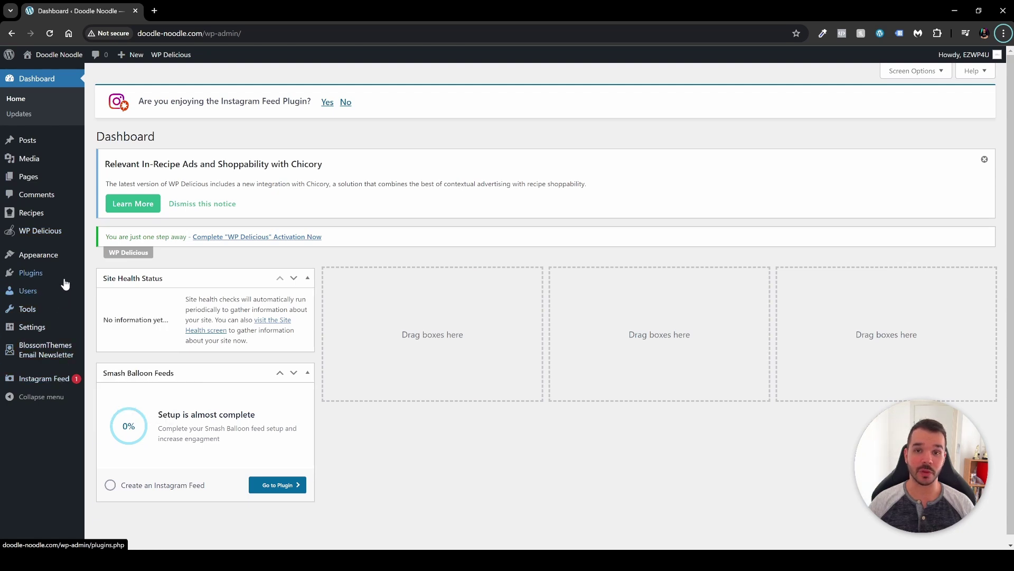
mouse_move(64, 281)
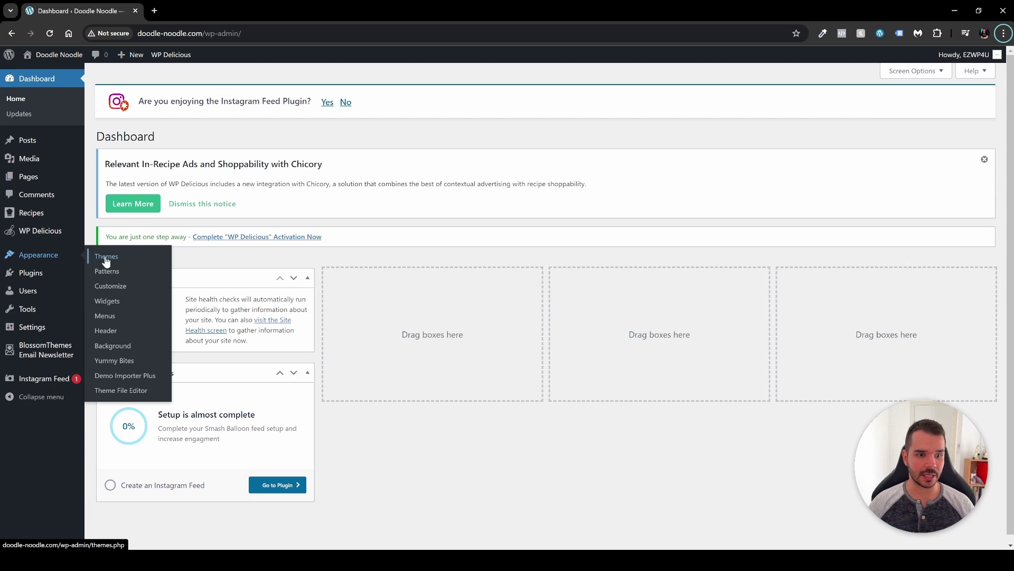
click(127, 377)
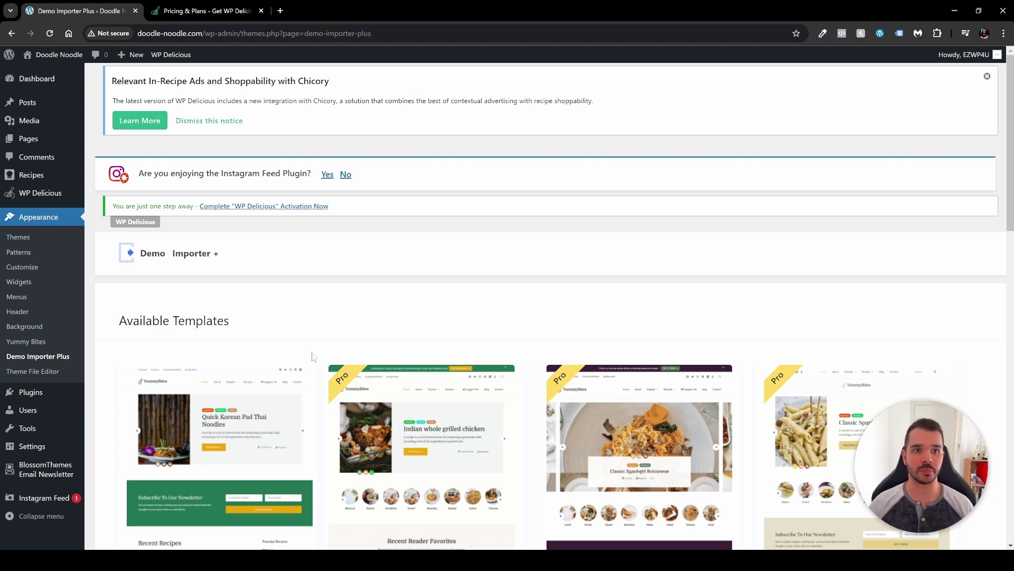
Step: Compare the features of the Free, 1 Year and Lifetime plans on the WP Delicious pricing page, and close that page
click(207, 11)
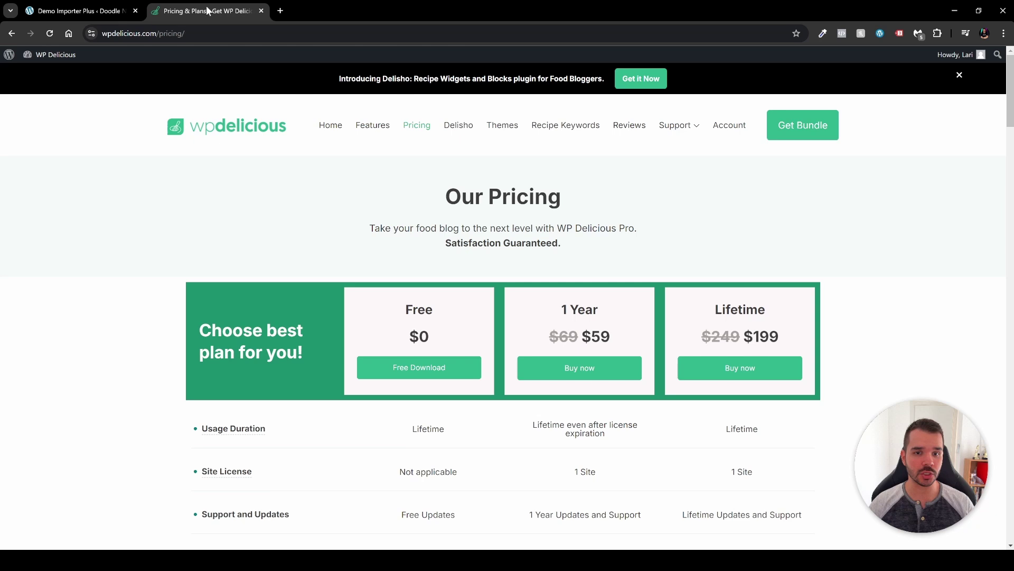
scroll(483, 294, down, 2)
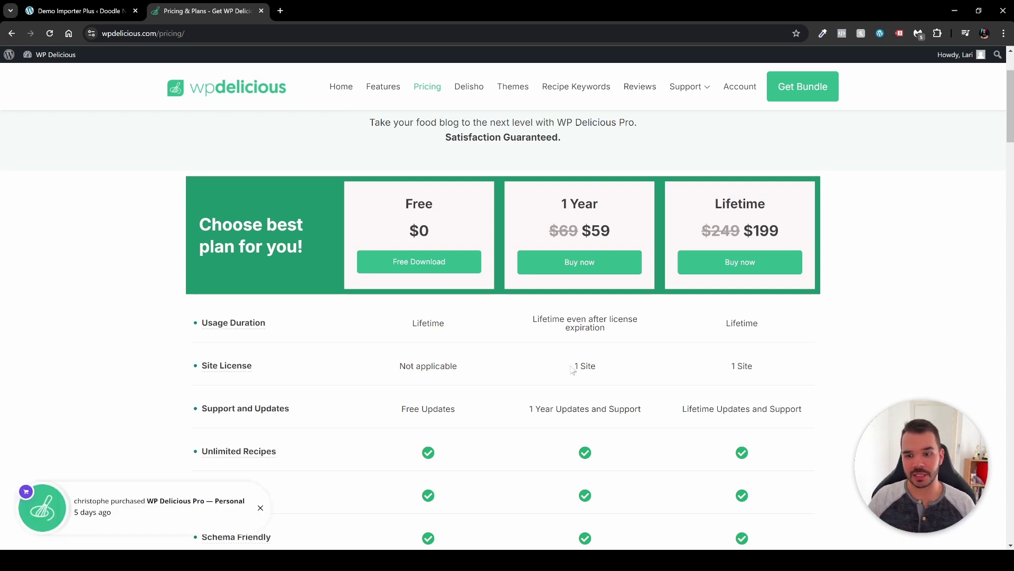
scroll(559, 377, down, 5)
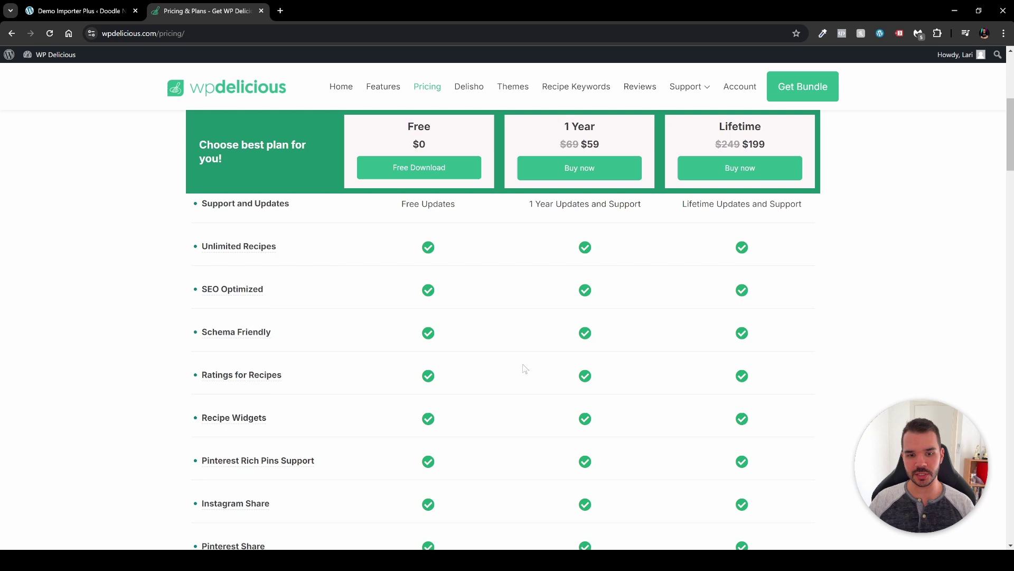
scroll(547, 280, down, 10)
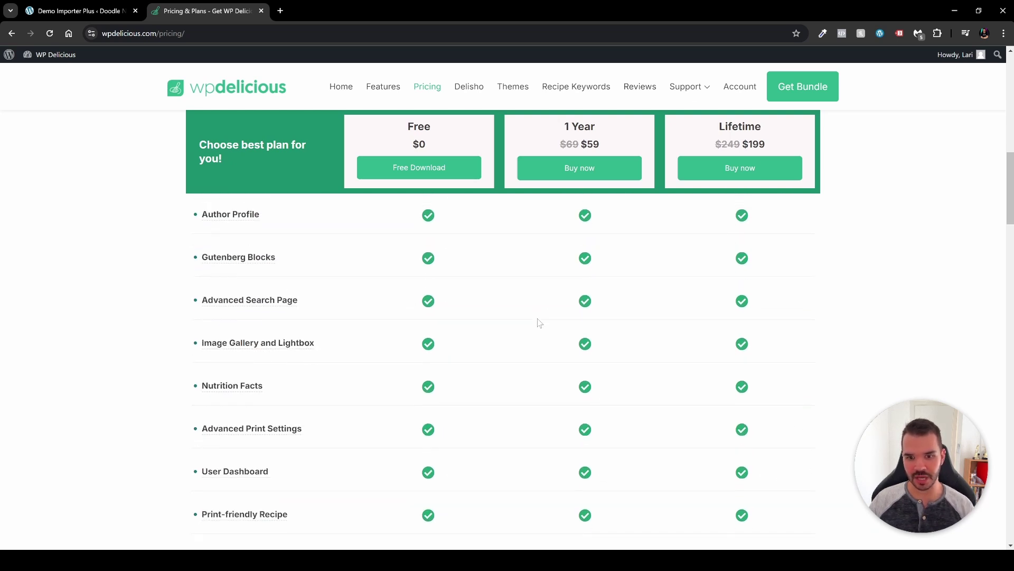
scroll(537, 334, down, 4)
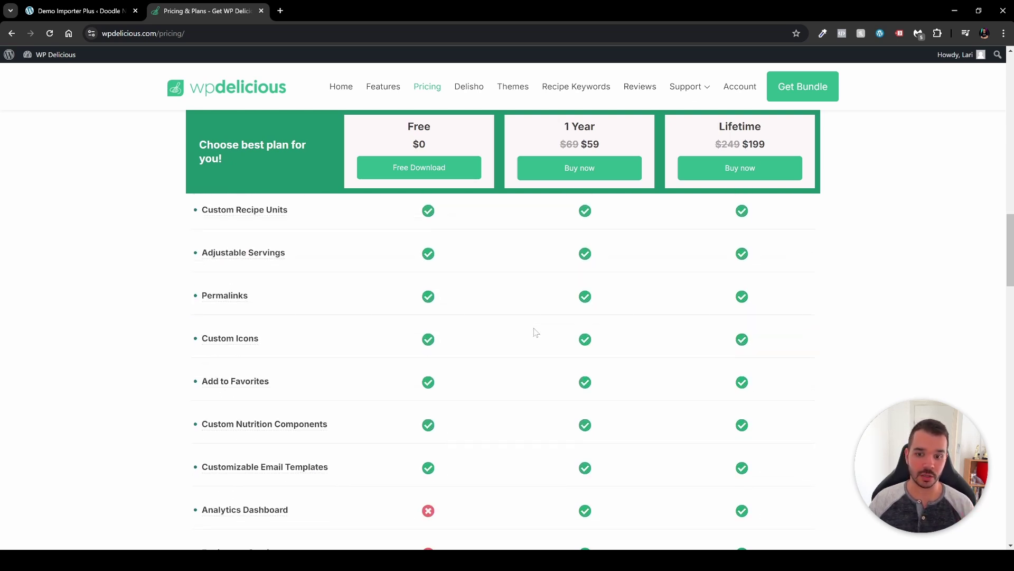
scroll(323, 460, down, 3)
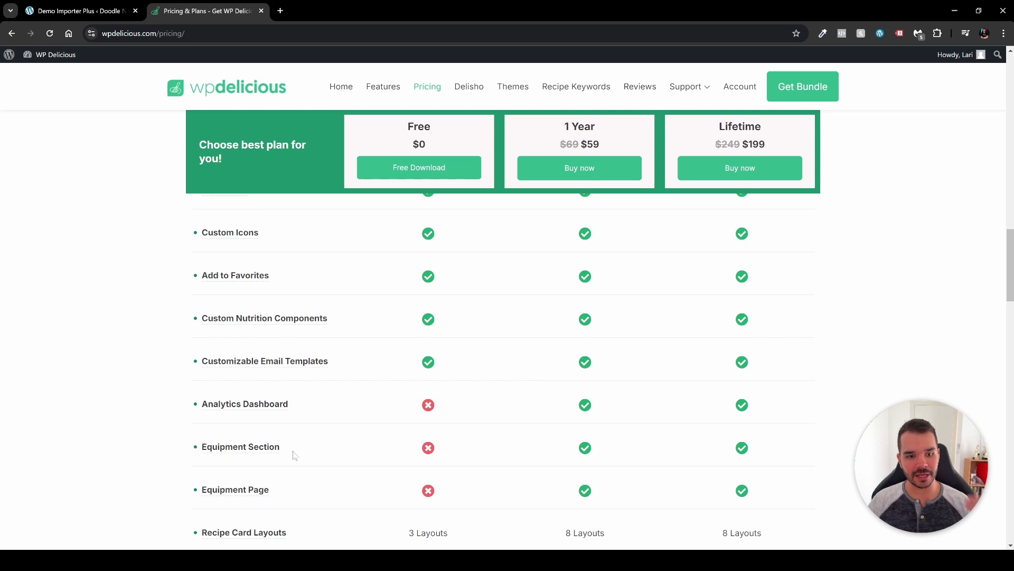
scroll(331, 416, down, 2)
scroll(327, 412, down, 1)
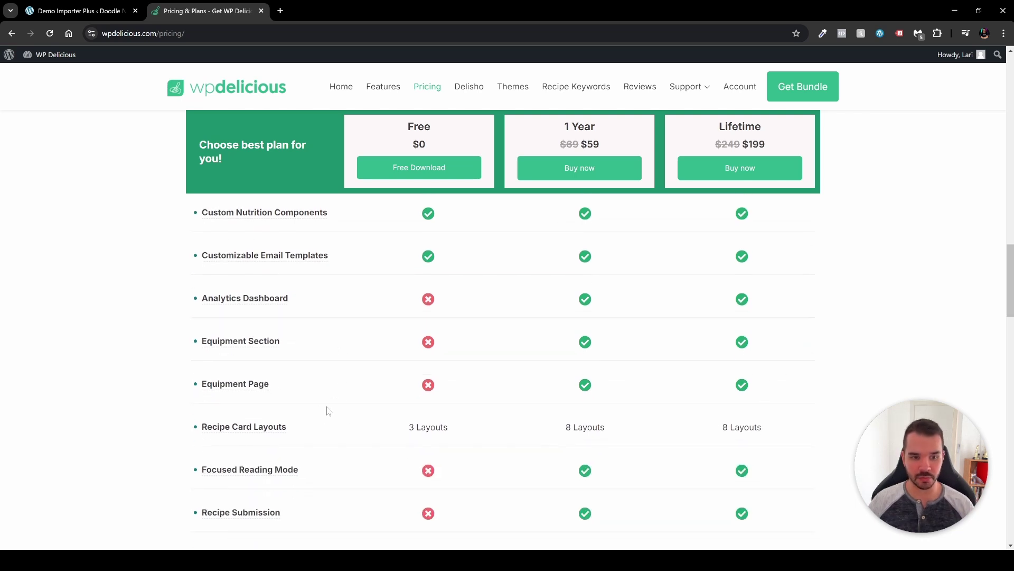
scroll(343, 359, down, 2)
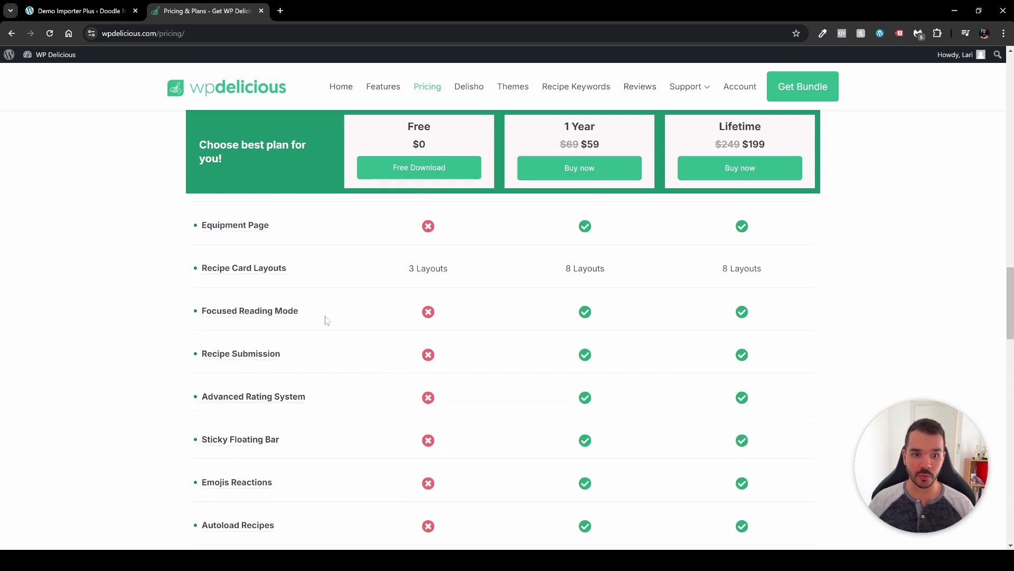
scroll(475, 359, down, 2)
scroll(516, 341, down, 1)
scroll(520, 363, up, 5)
scroll(503, 377, down, 5)
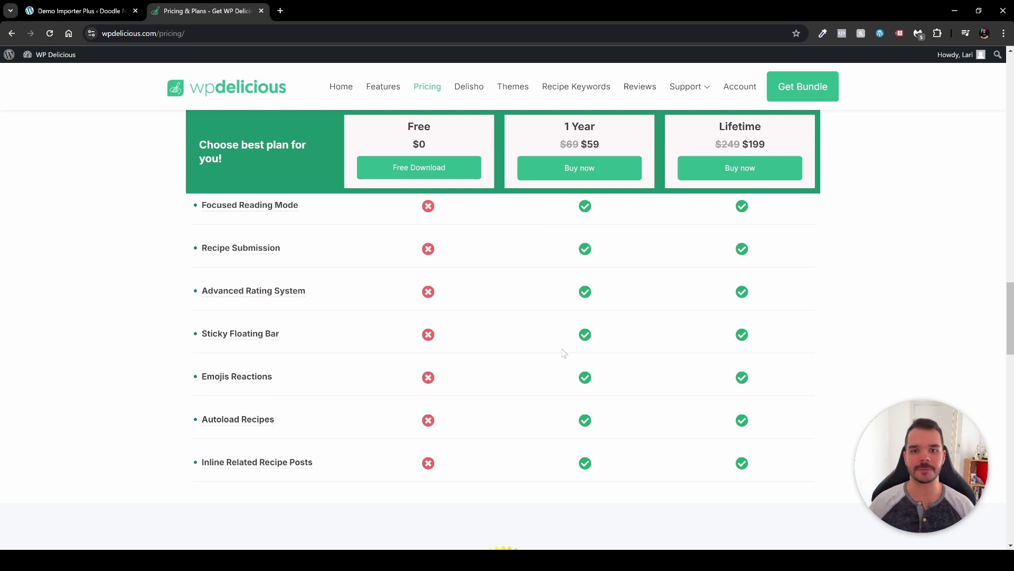
click(260, 11)
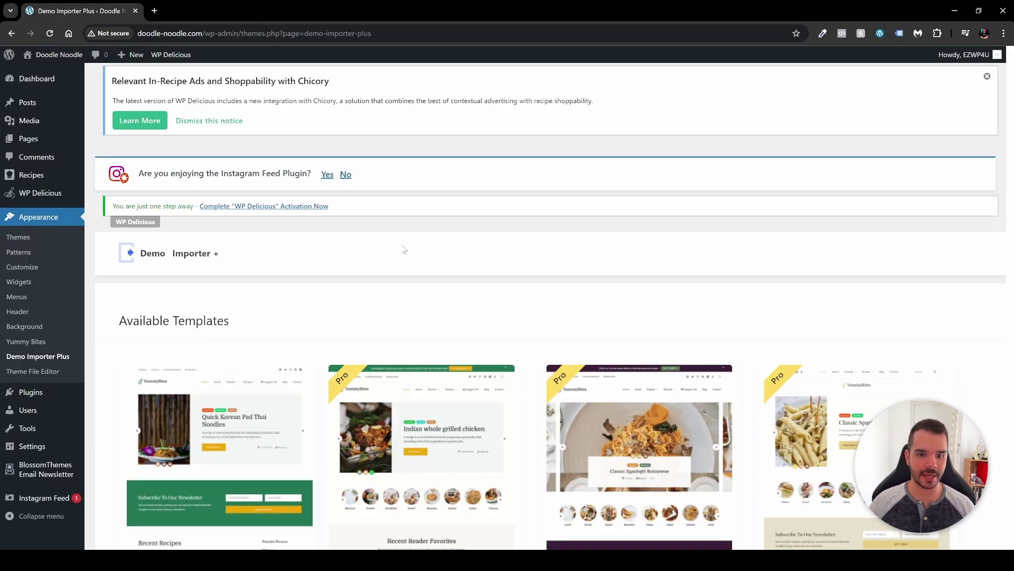
Step: Browse the available demo templates and open the Yummy Bites Pro template
scroll(404, 249, down, 3)
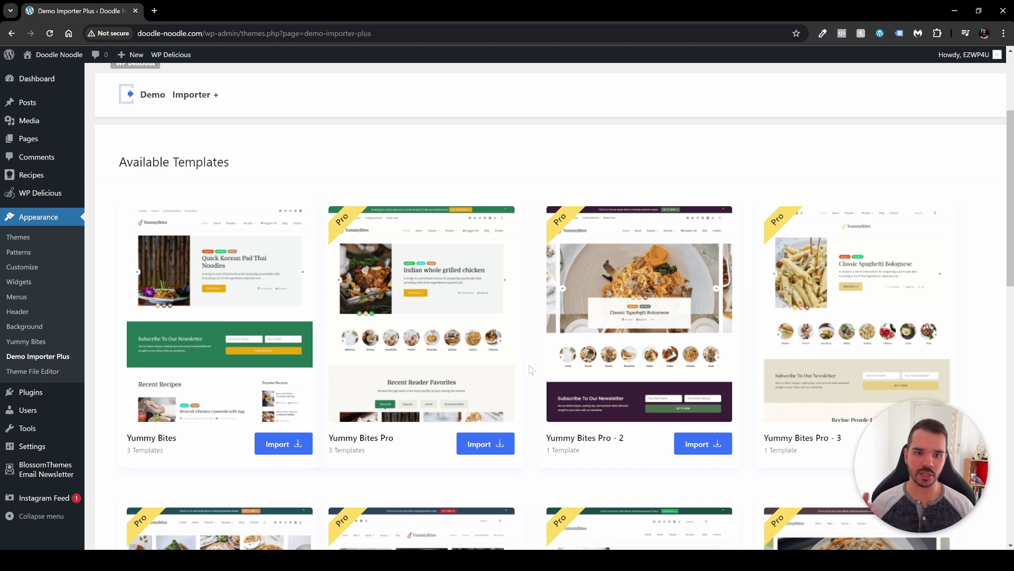
scroll(531, 368, down, 2)
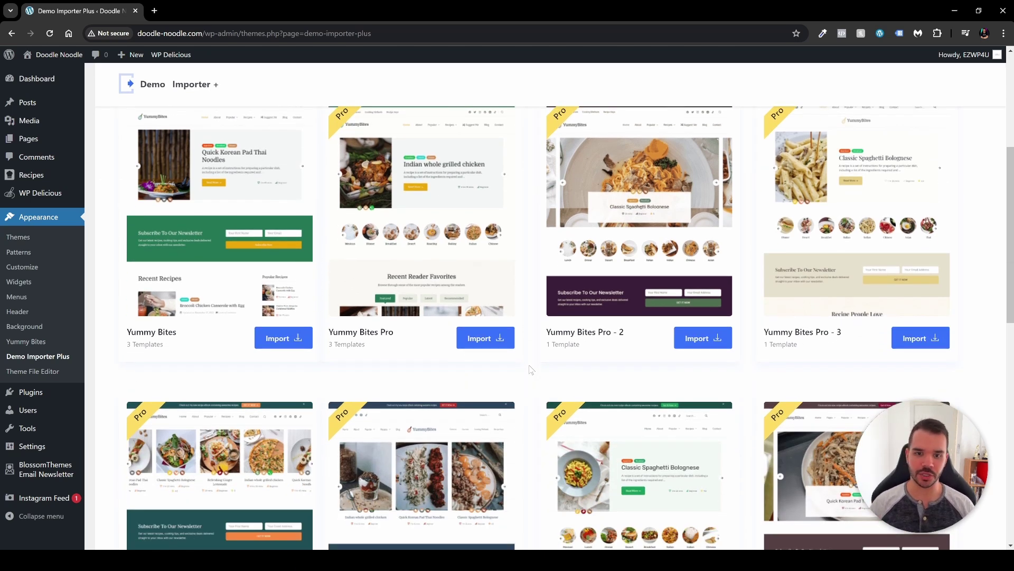
scroll(532, 369, down, 3)
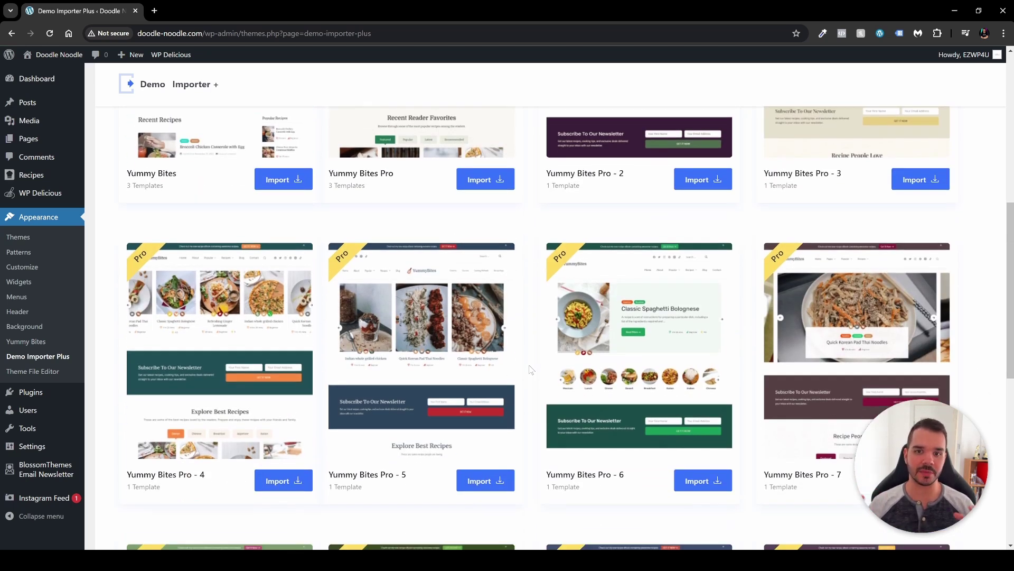
scroll(531, 368, down, 2)
scroll(532, 369, down, 5)
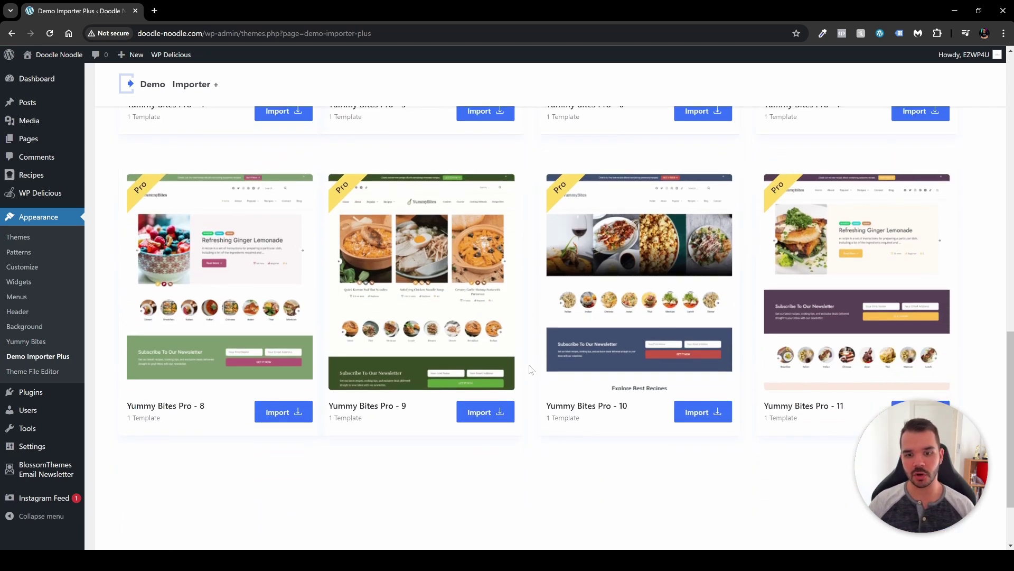
scroll(532, 369, up, 10)
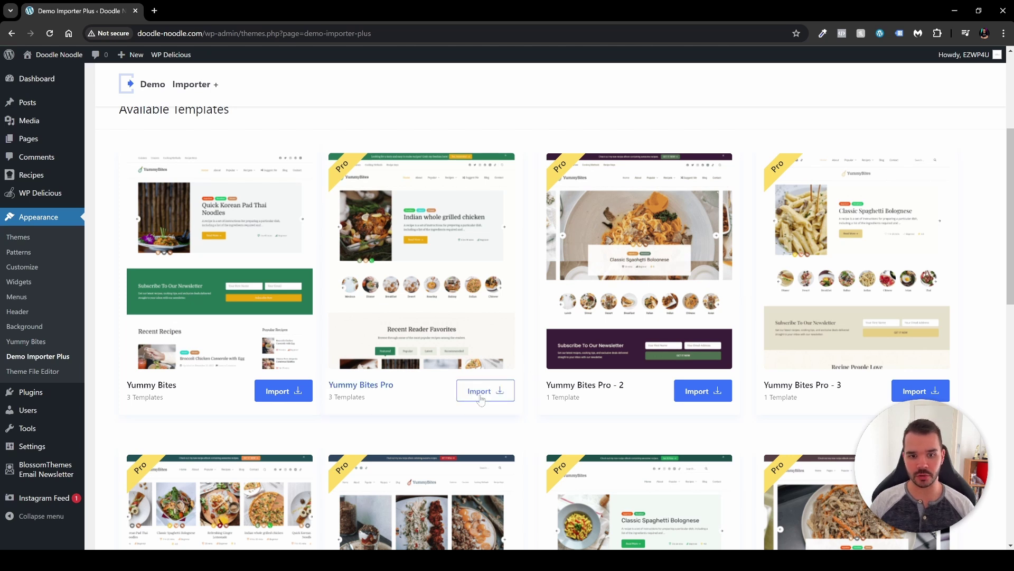
click(370, 387)
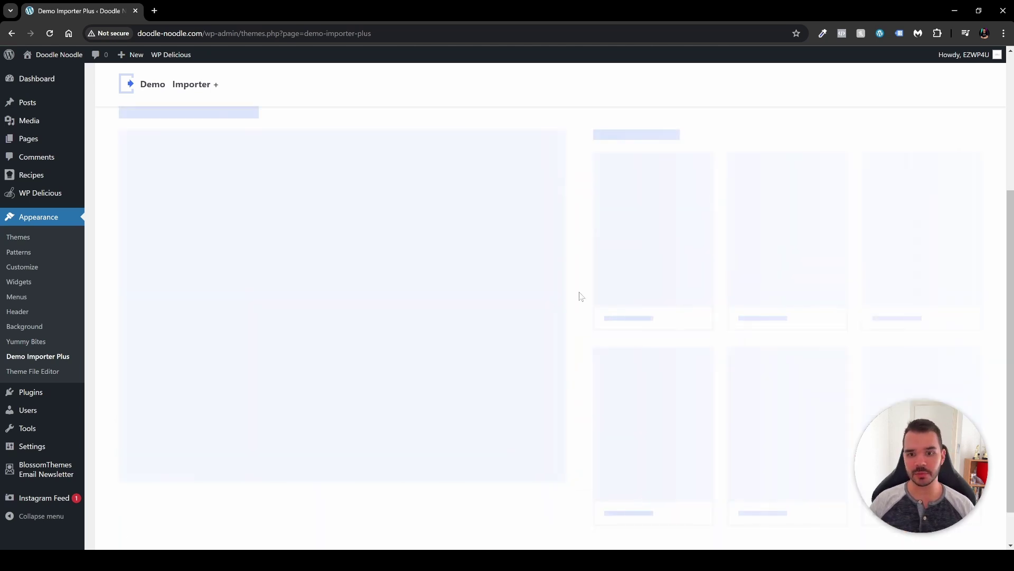
Step: Import the complete Yummy Bites Pro site, including customizer settings, widgets, required plugins and content
scroll(578, 330, down, 4)
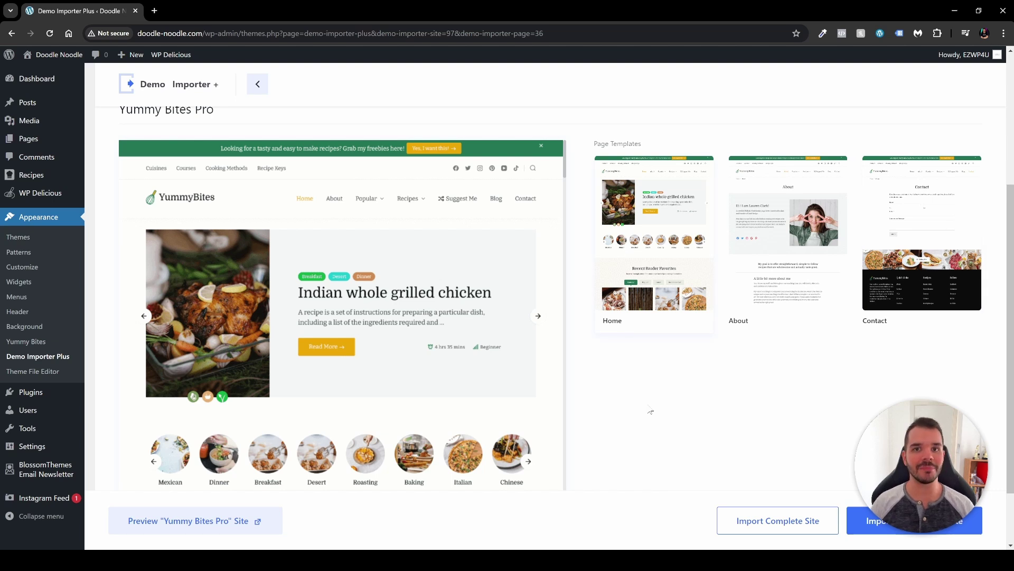
click(780, 524)
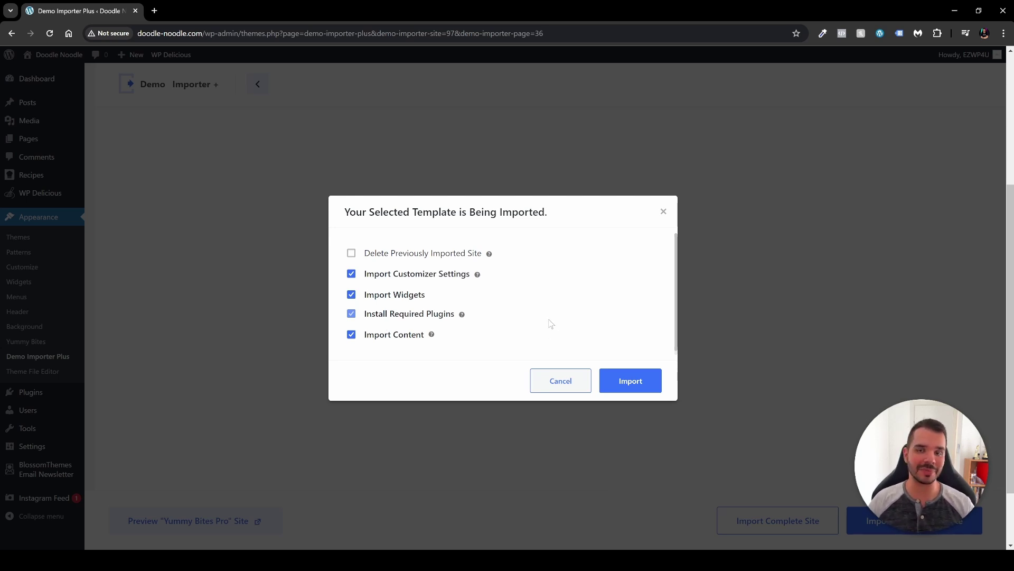
click(630, 381)
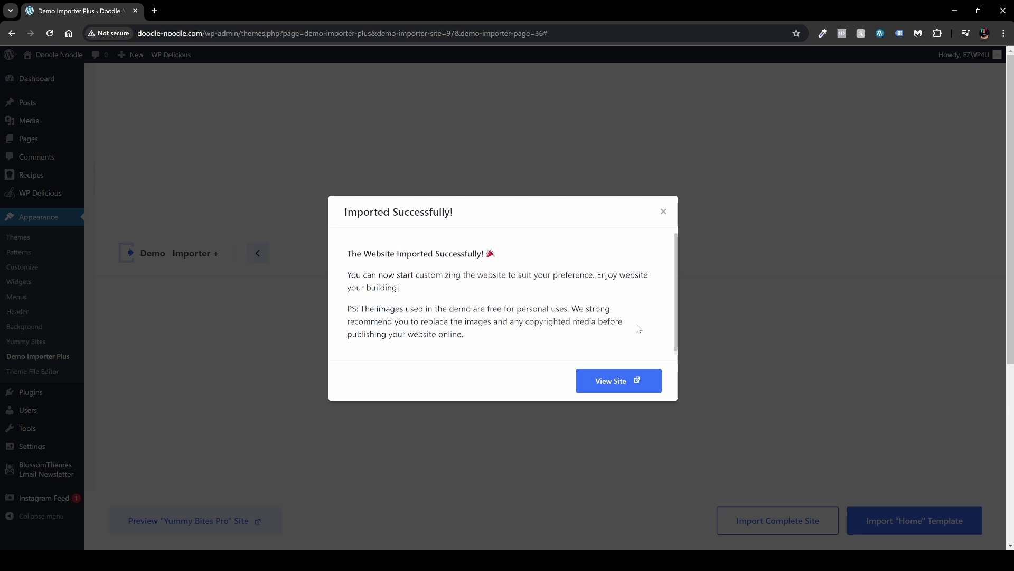
Step: Open the imported site and examine its homepage, from the recipe slider and categories to the newsletter, reader favorites and recent recipes
click(625, 375)
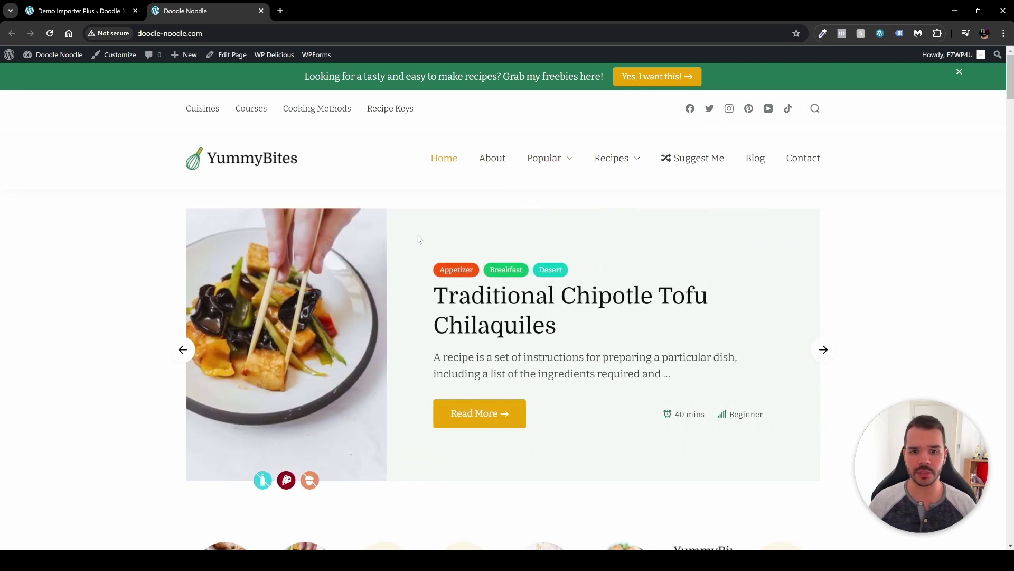
scroll(592, 274, down, 5)
scroll(604, 314, down, 5)
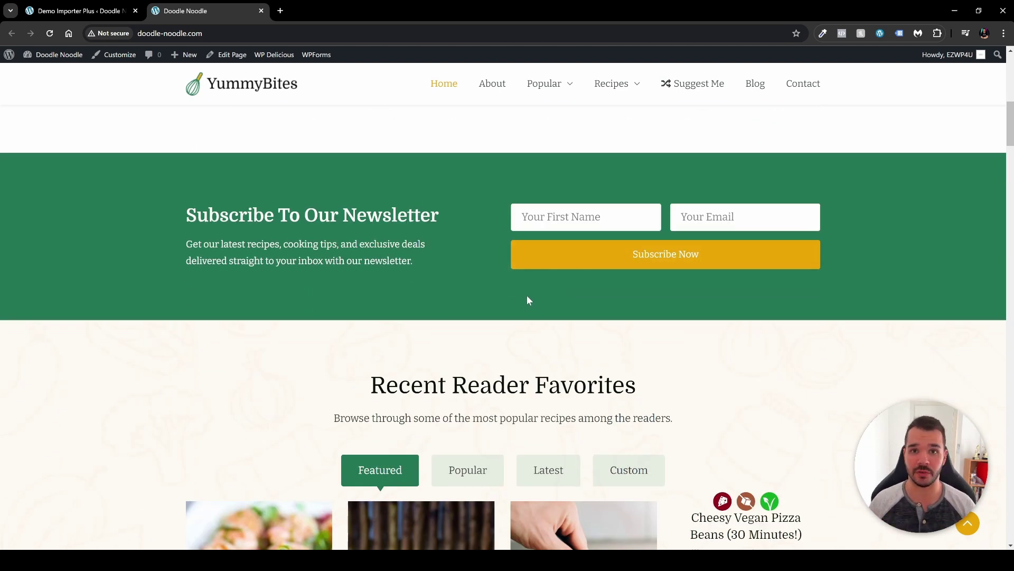
scroll(527, 301, up, 10)
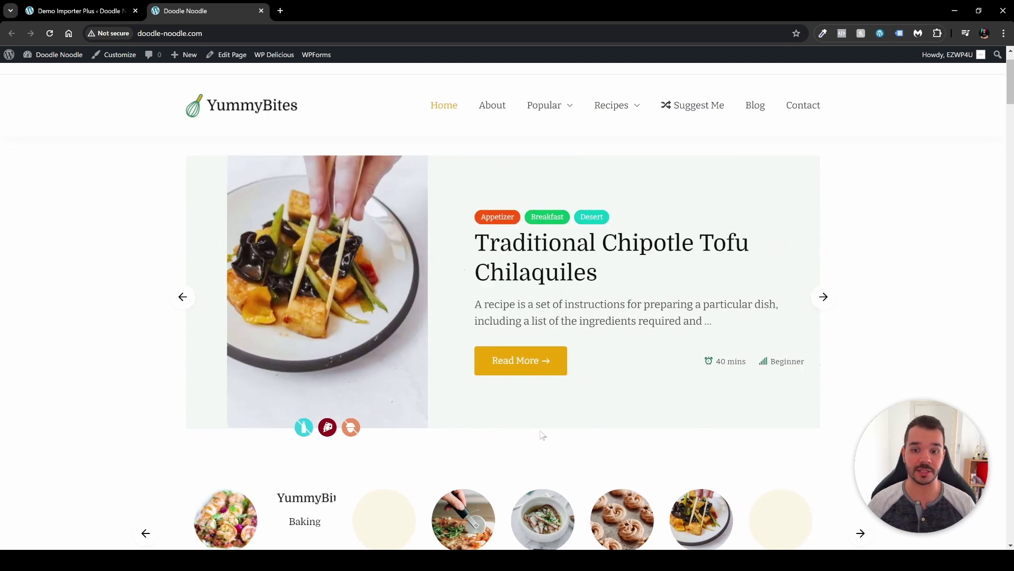
scroll(543, 435, down, 5)
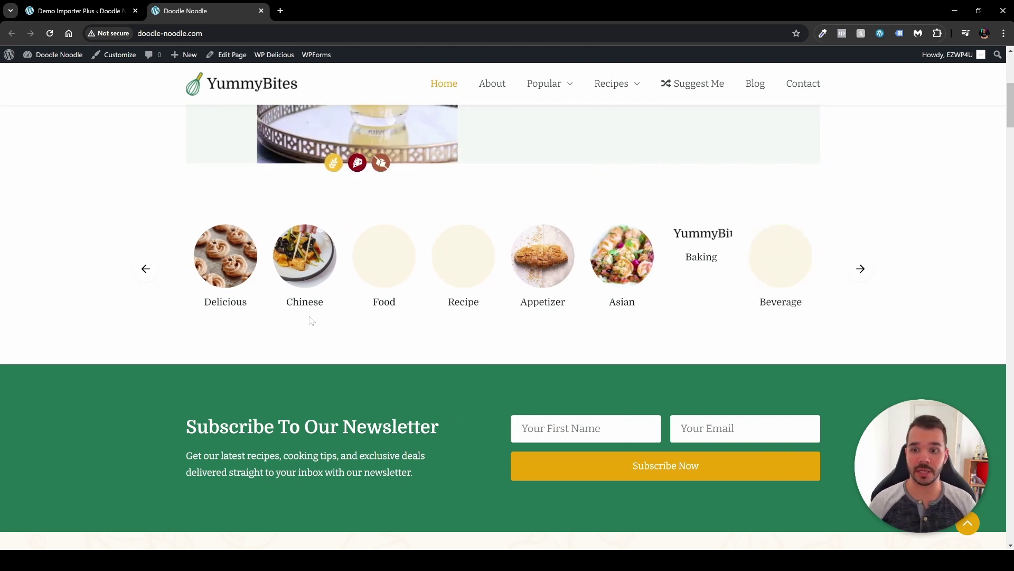
scroll(312, 323, down, 3)
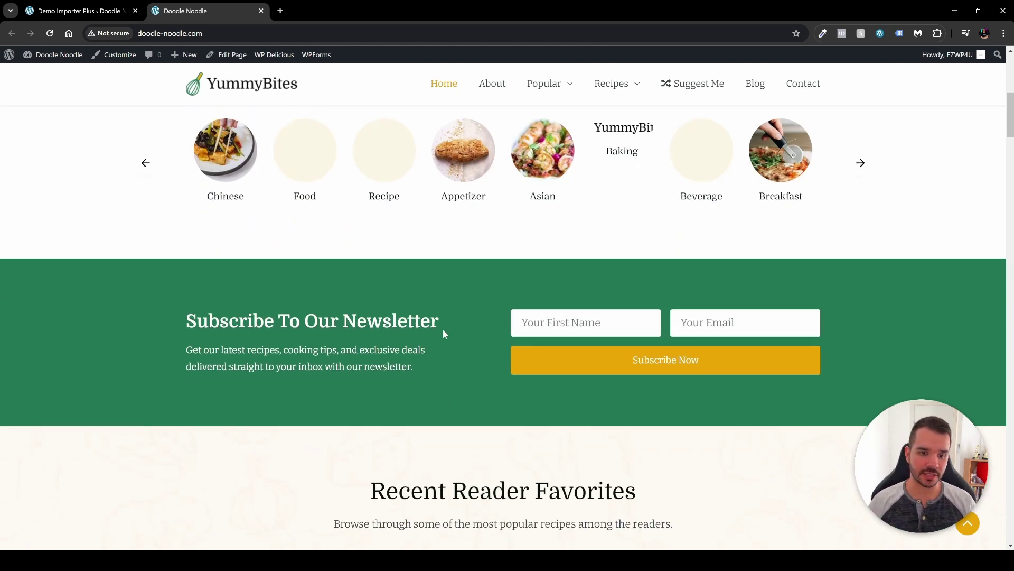
scroll(456, 284, down, 3)
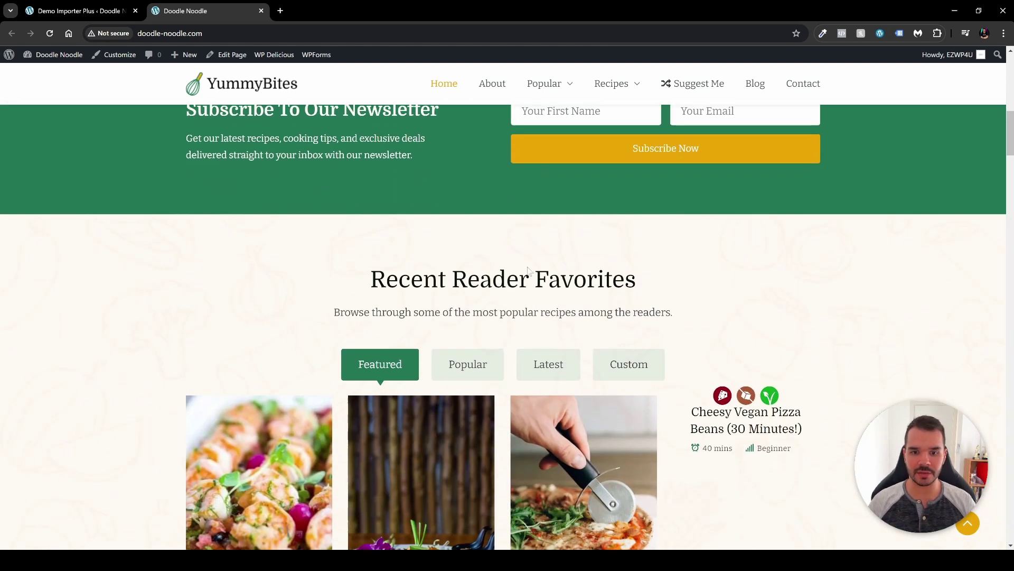
scroll(678, 261, down, 5)
scroll(677, 261, down, 6)
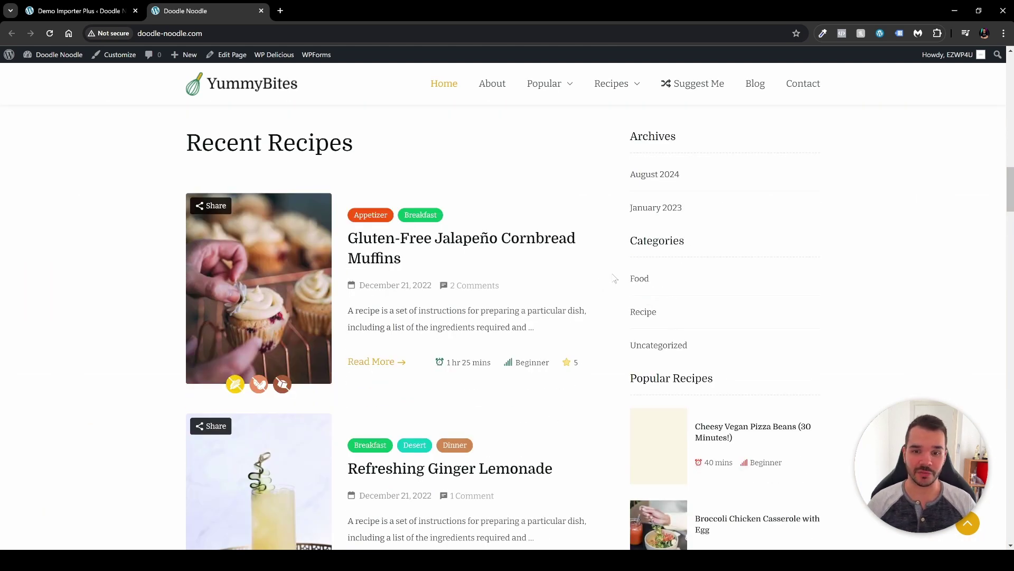
scroll(614, 278, down, 10)
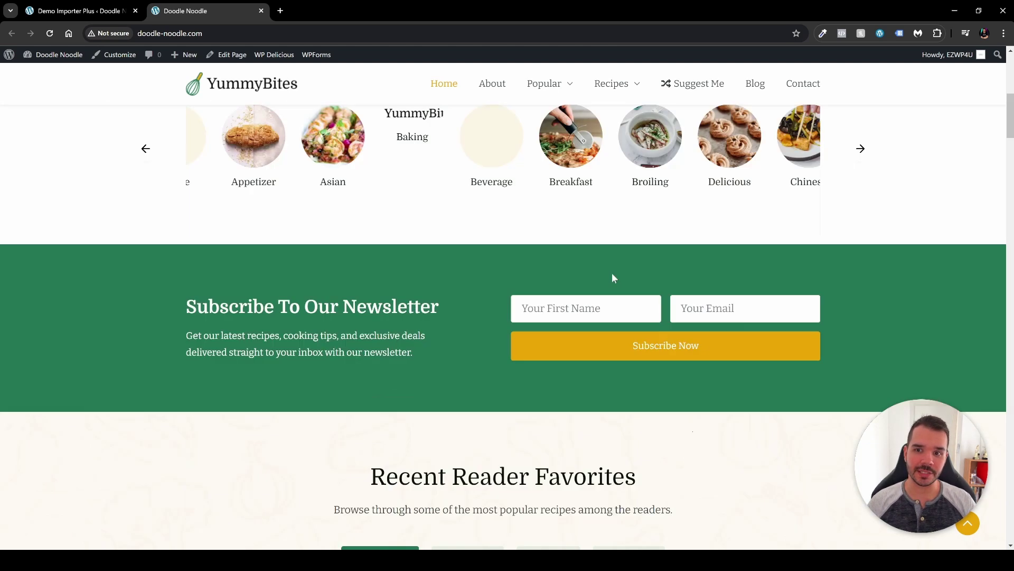
scroll(612, 272, up, 8)
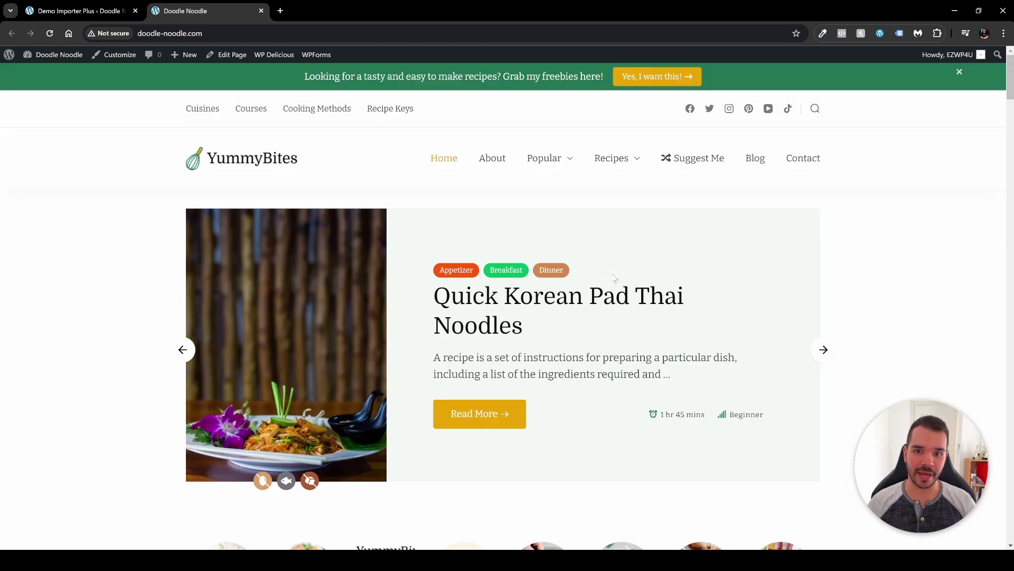
Step: Start the WP Delicious setup from the site's dashboard and keep the default primary and secondary recipe colors
click(56, 62)
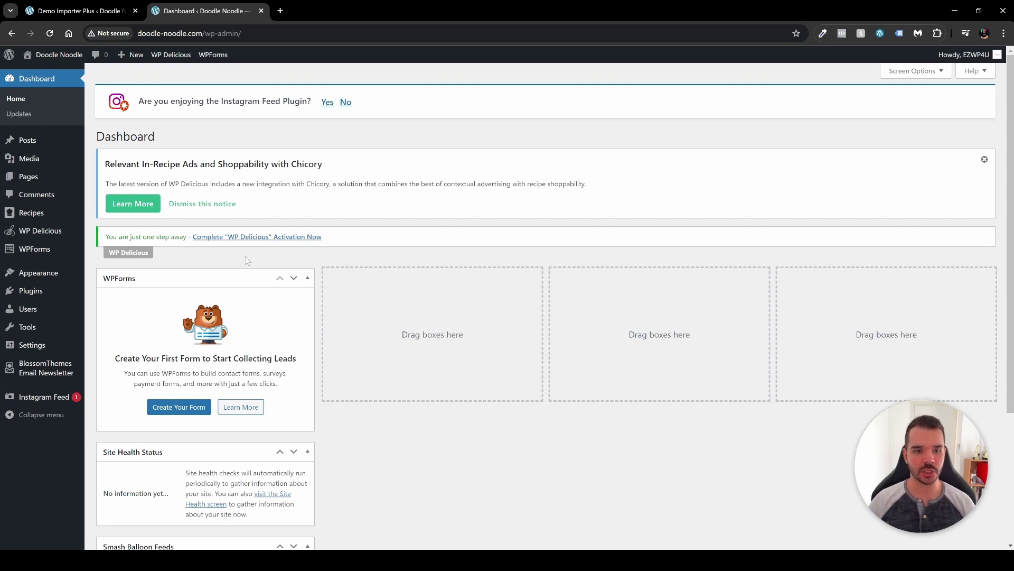
click(245, 237)
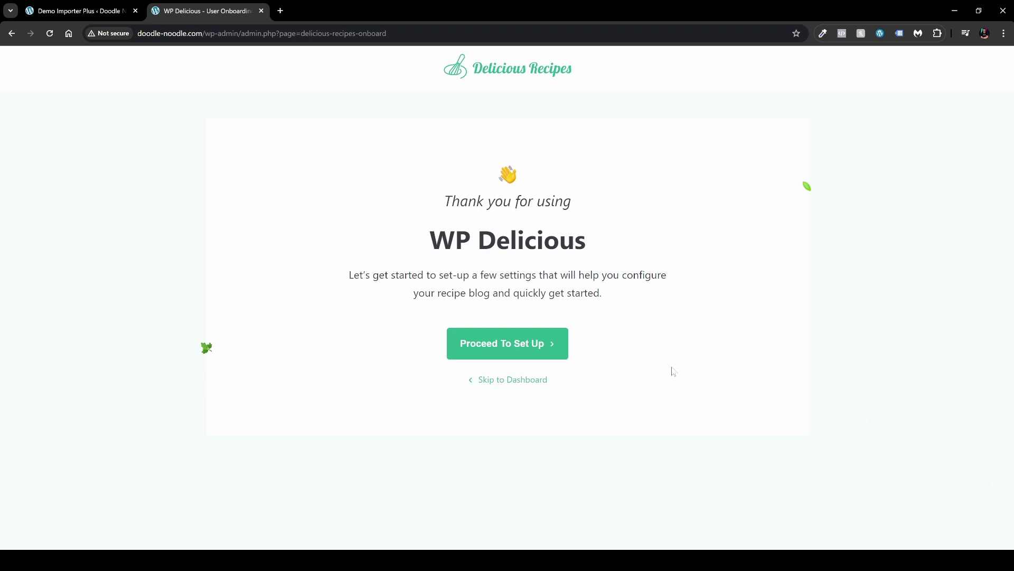
click(534, 346)
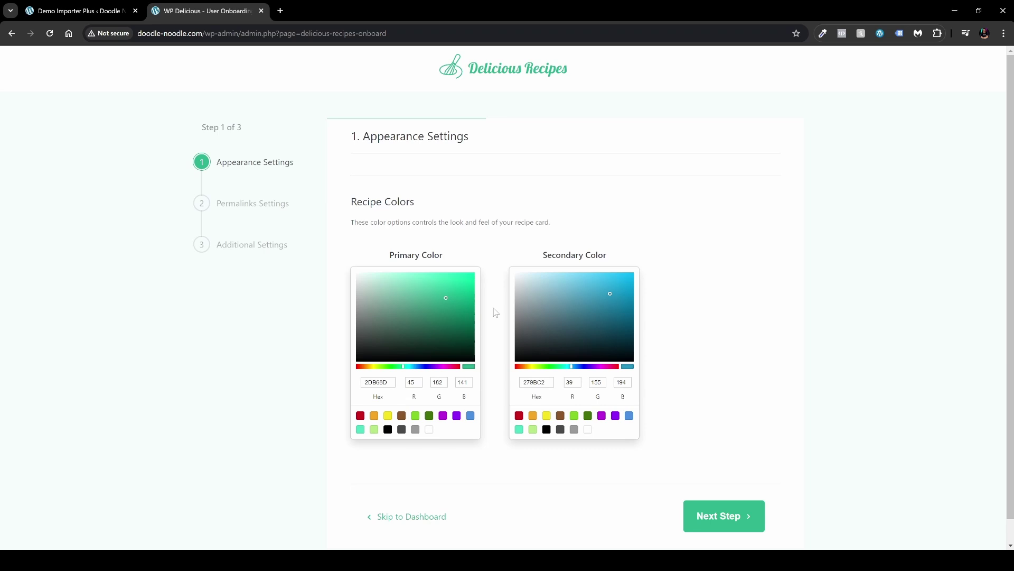
scroll(496, 312, down, 1)
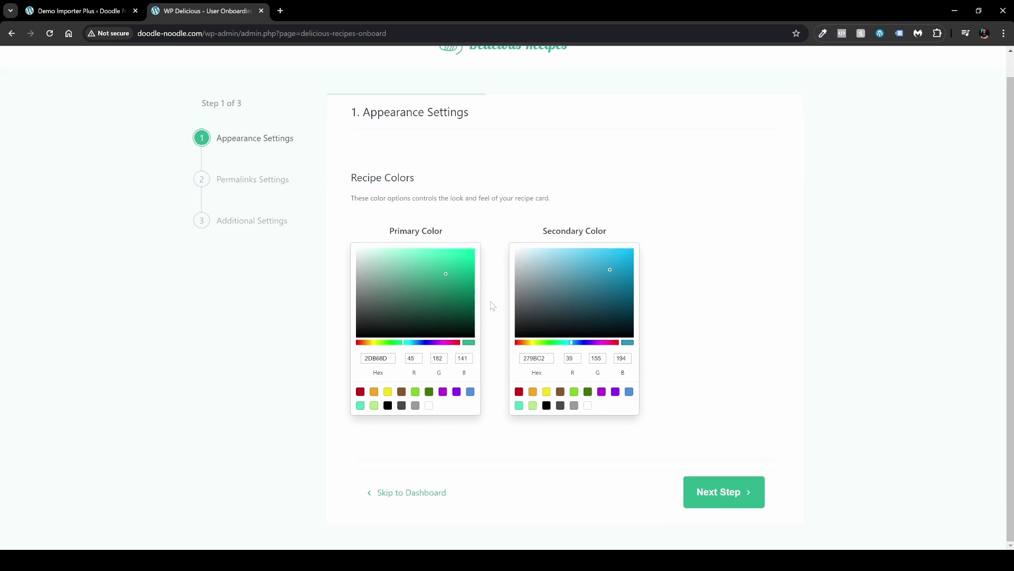
click(734, 496)
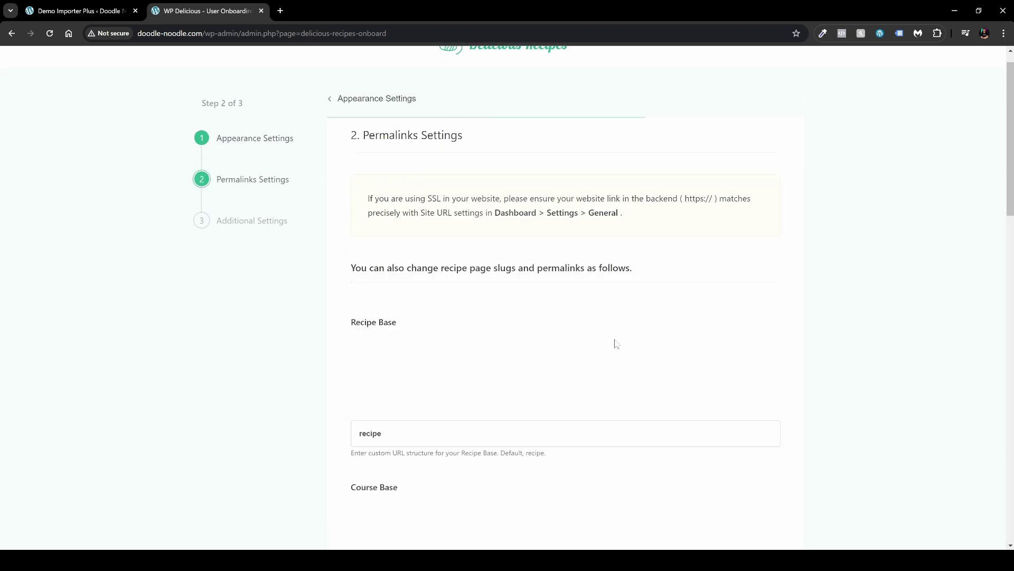
Step: Review the recipe permalink bases and continue the setup with their default slugs
scroll(616, 344, up, 1)
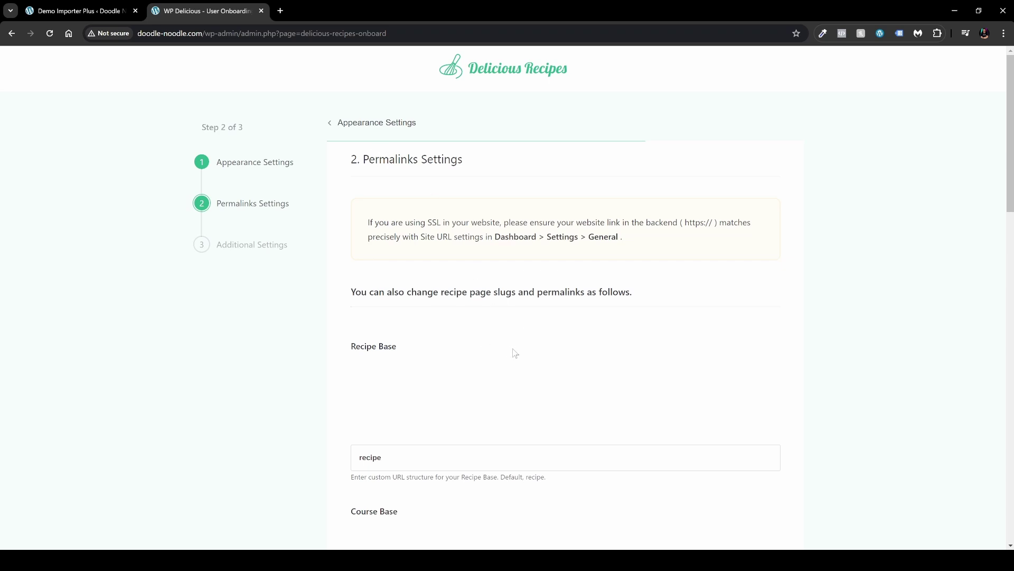
scroll(516, 354, down, 2)
scroll(501, 287, down, 6)
scroll(500, 287, down, 12)
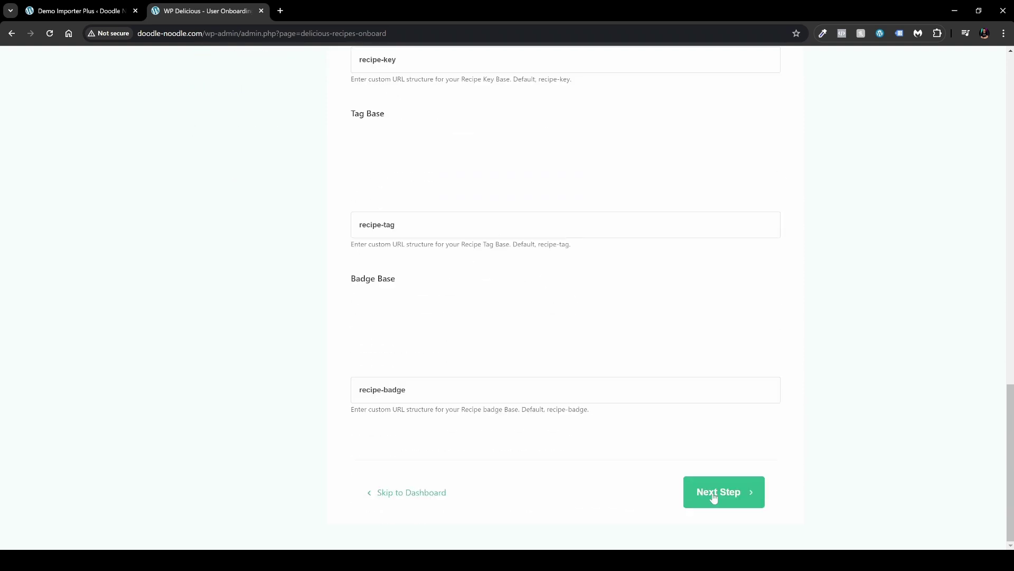
click(713, 496)
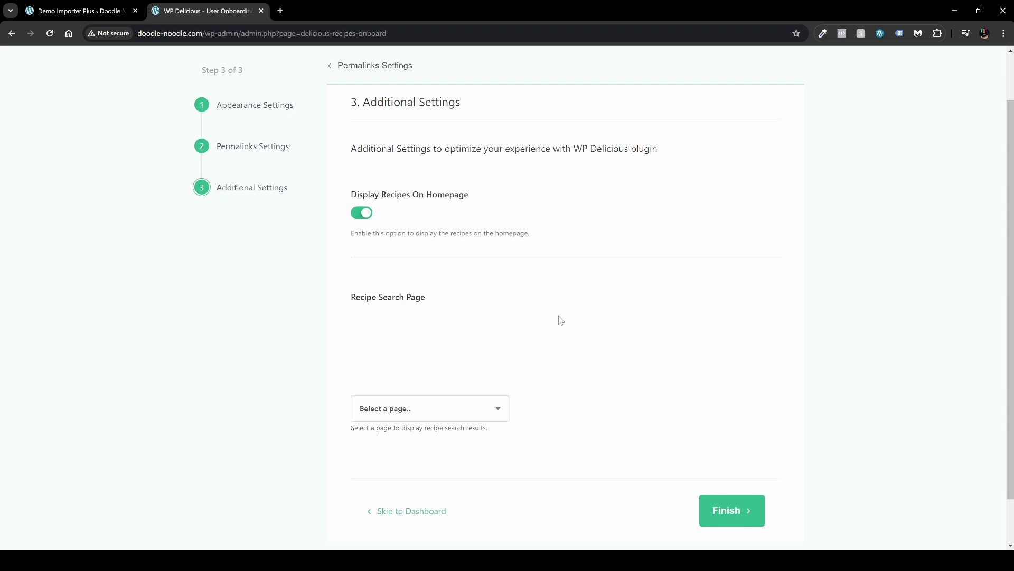
Step: Turn off displaying recipes on the homepage, set Recipe Search as the recipe search page, and finish the setup
click(365, 218)
scroll(422, 314, down, 1)
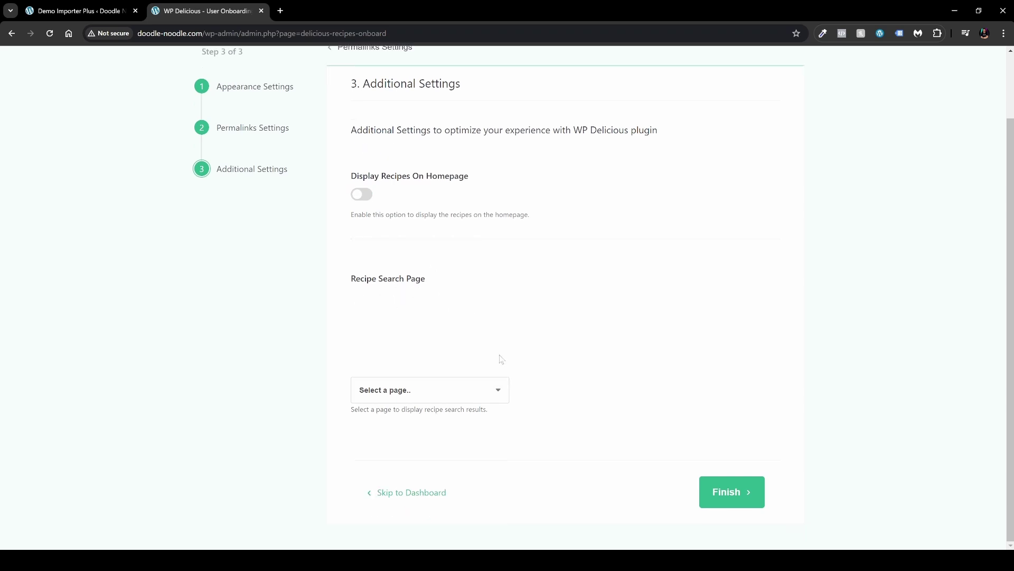
click(493, 389)
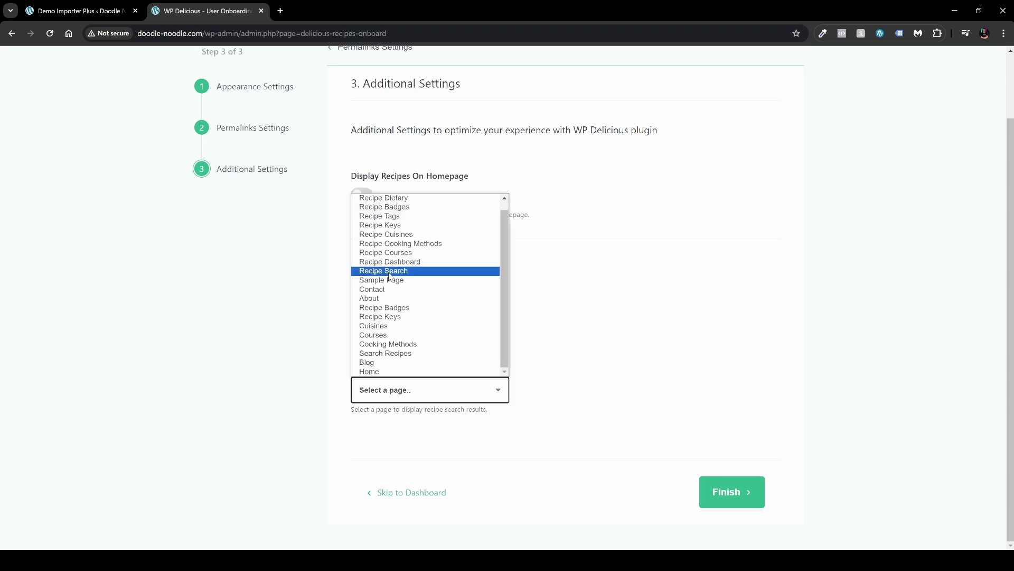
click(374, 273)
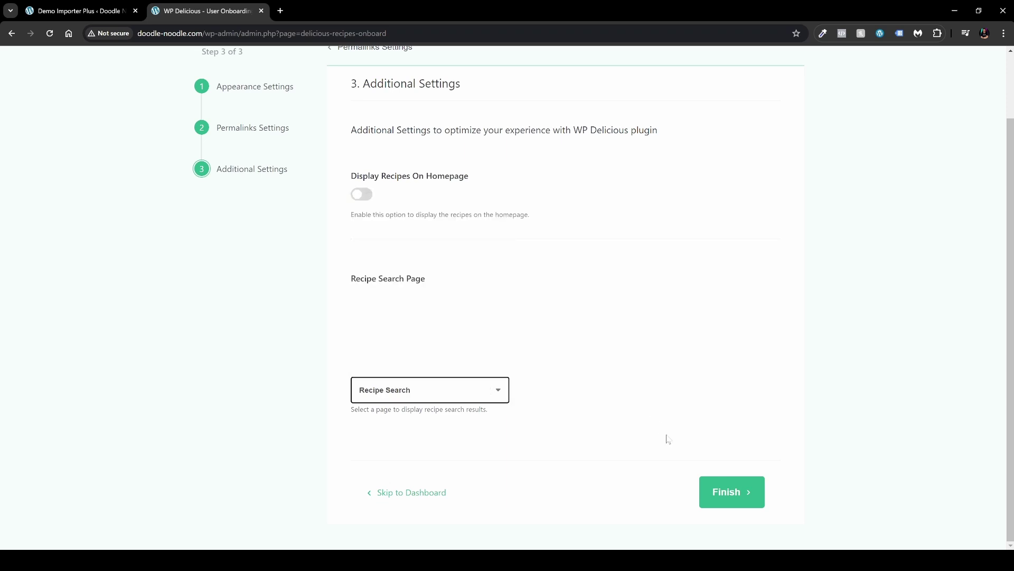
click(728, 495)
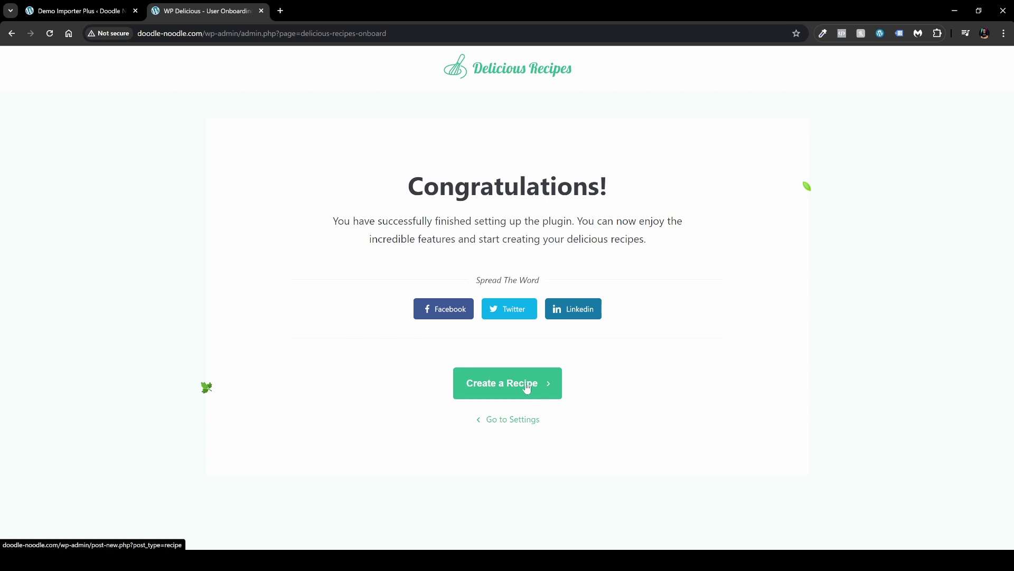
Step: Open the WP Delicious global settings, opting in to update notifications, and enable Elementor support
click(518, 423)
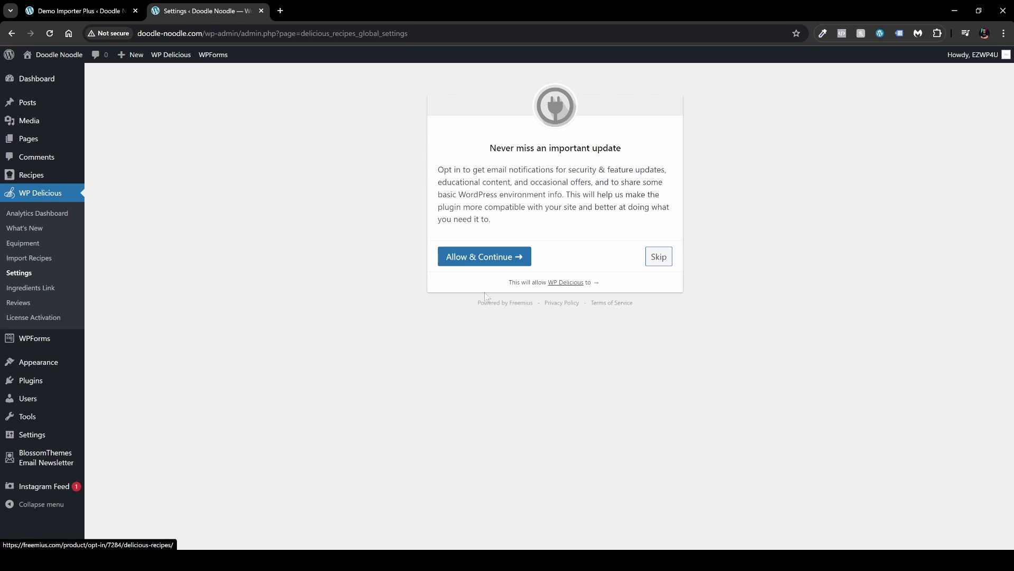
click(486, 264)
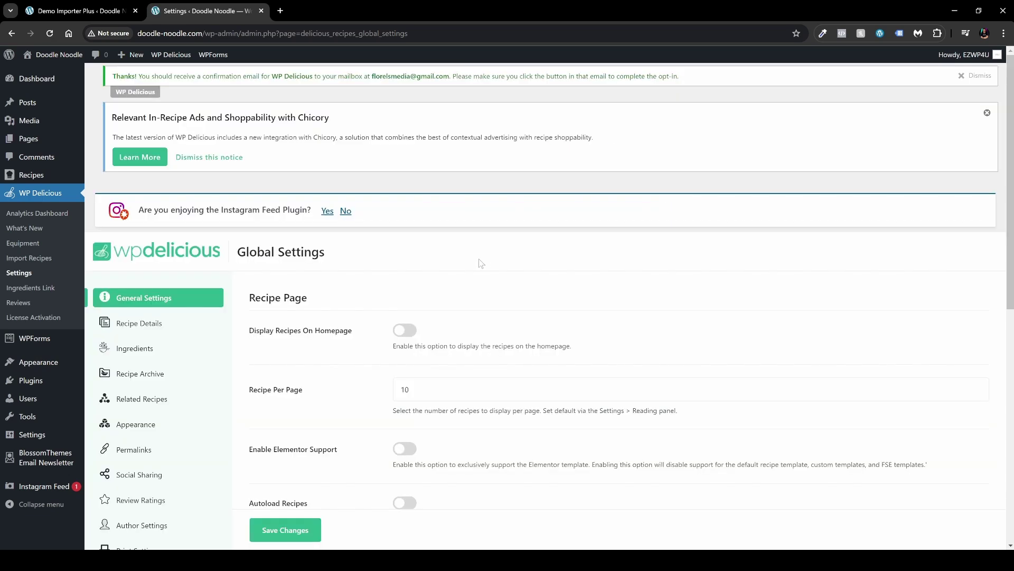
scroll(553, 263, down, 2)
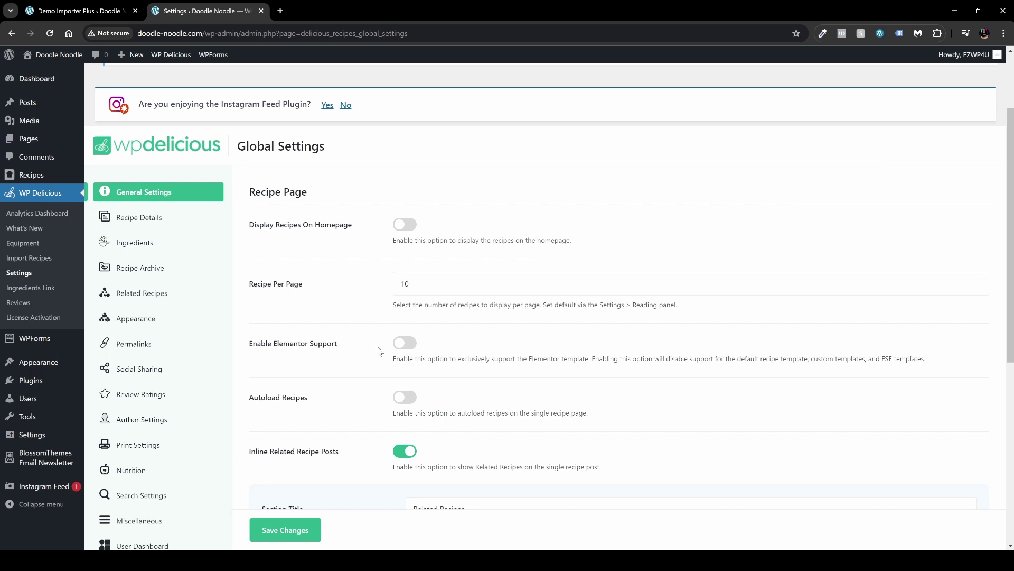
click(405, 346)
Step: Open the recipe courses and enter a new course named Supper with slug supper and Appetizer's description reworded for Supper
mouse_move(42, 178)
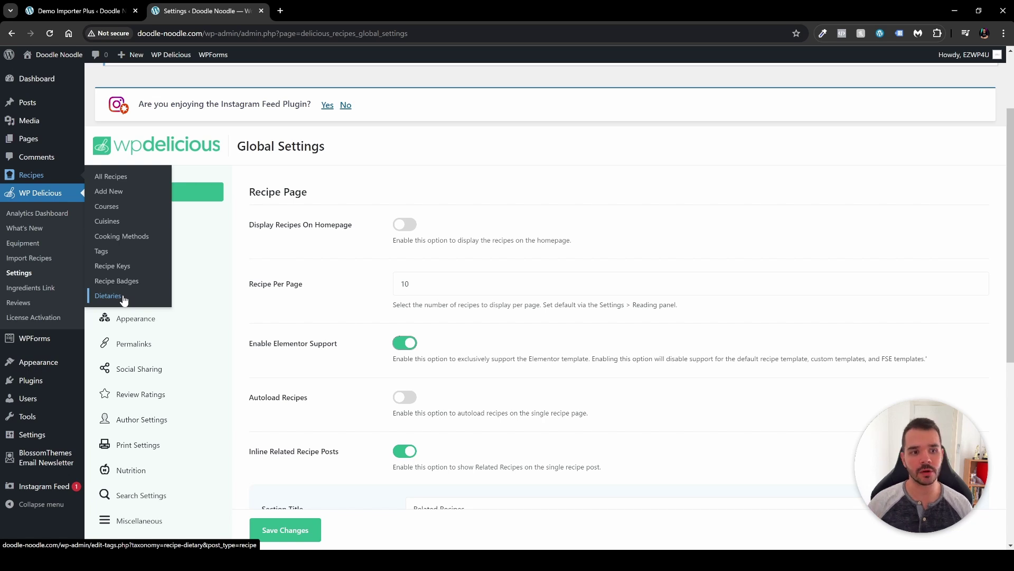
click(109, 207)
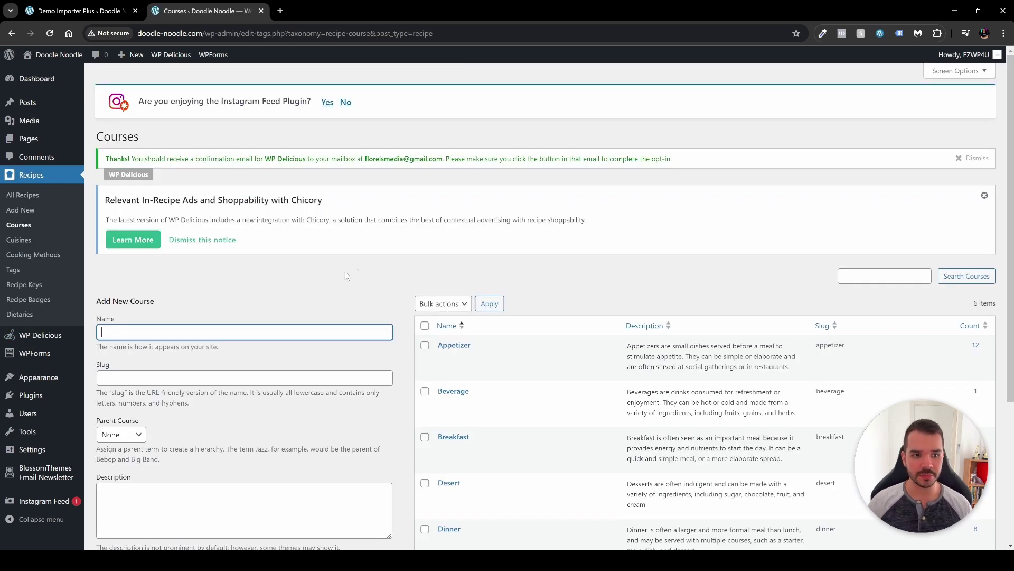
scroll(397, 233, down, 1)
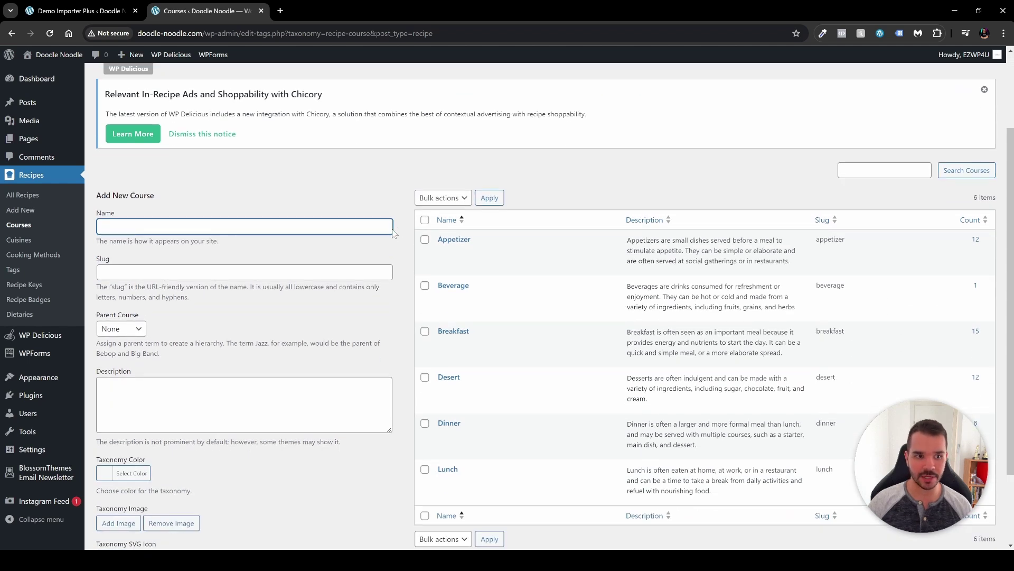
scroll(545, 306, down, 1)
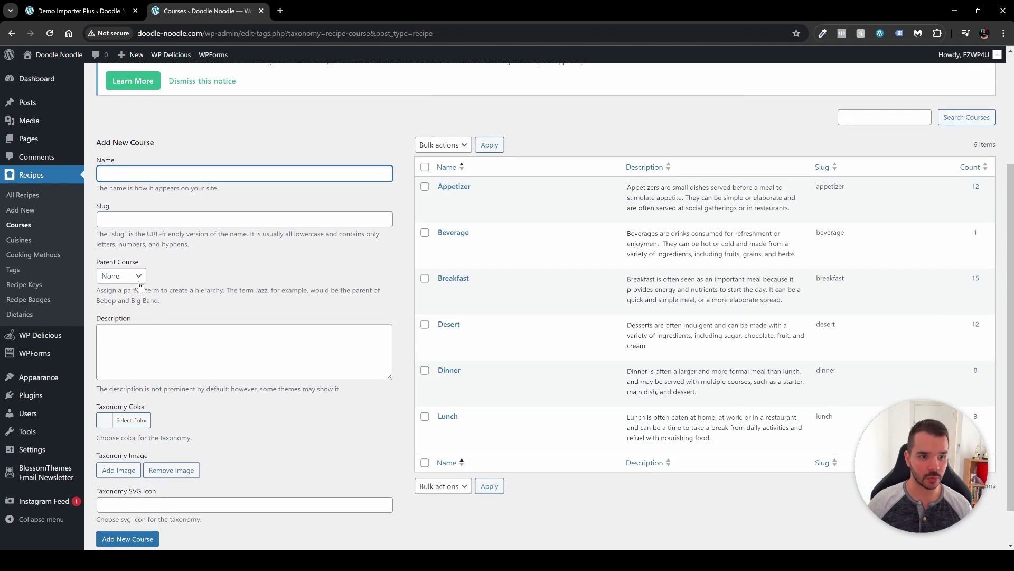
scroll(167, 370, down, 1)
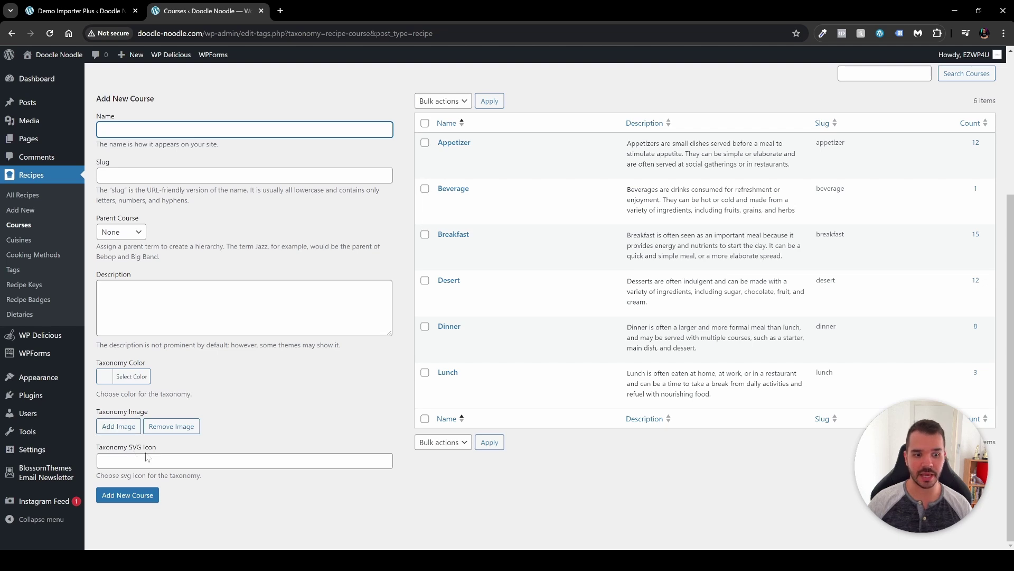
scroll(255, 449, up, 1)
scroll(275, 450, up, 1)
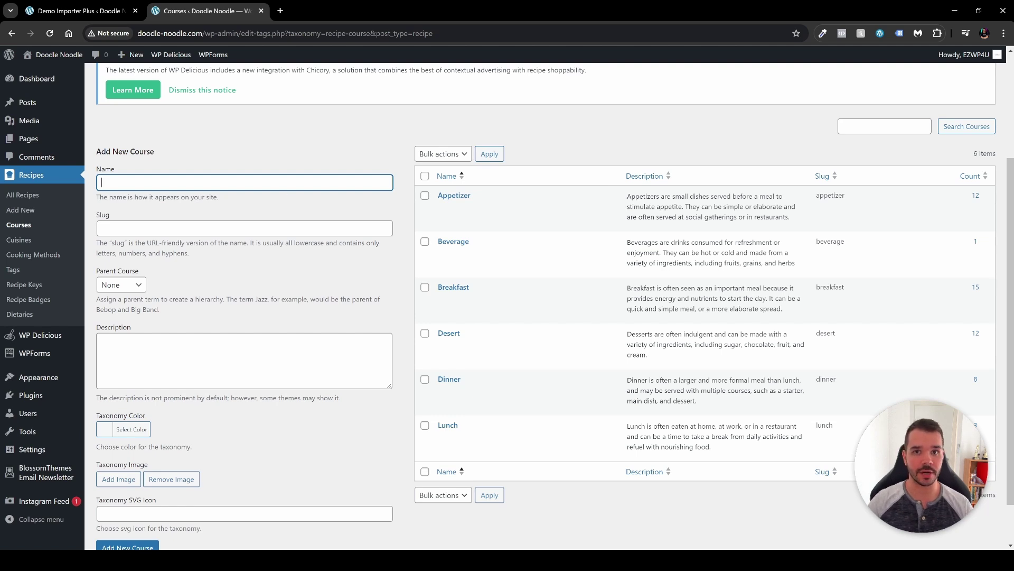
text(Supper)
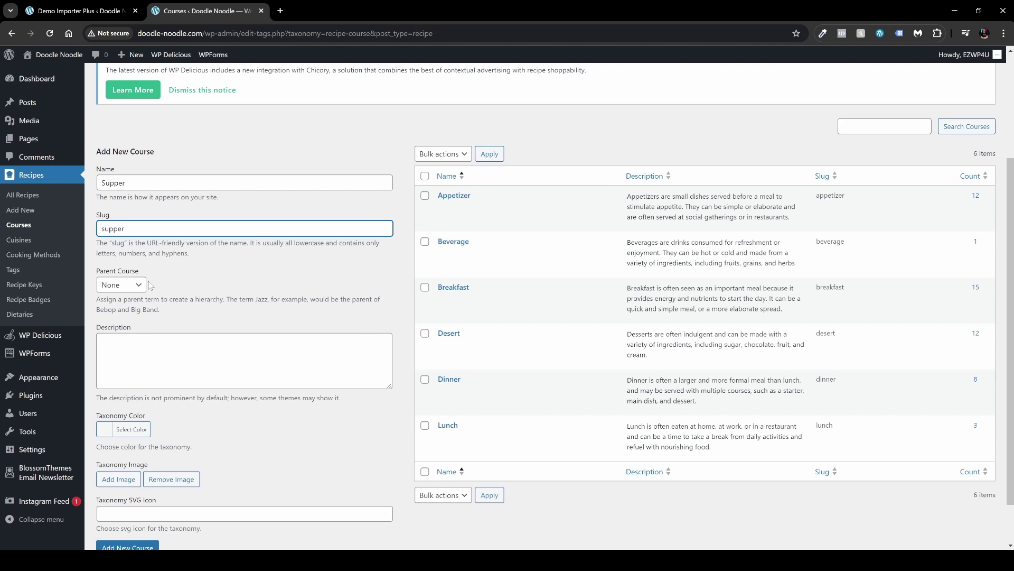
scroll(150, 285, down, 1)
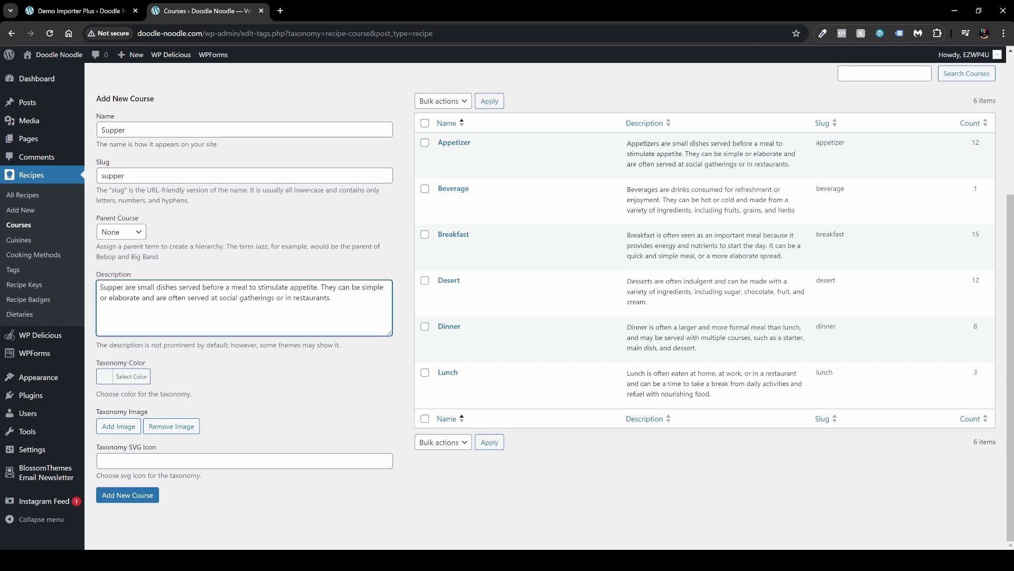
Step: Set the Supper course's taxonomy color to the blue palette swatch
click(105, 376)
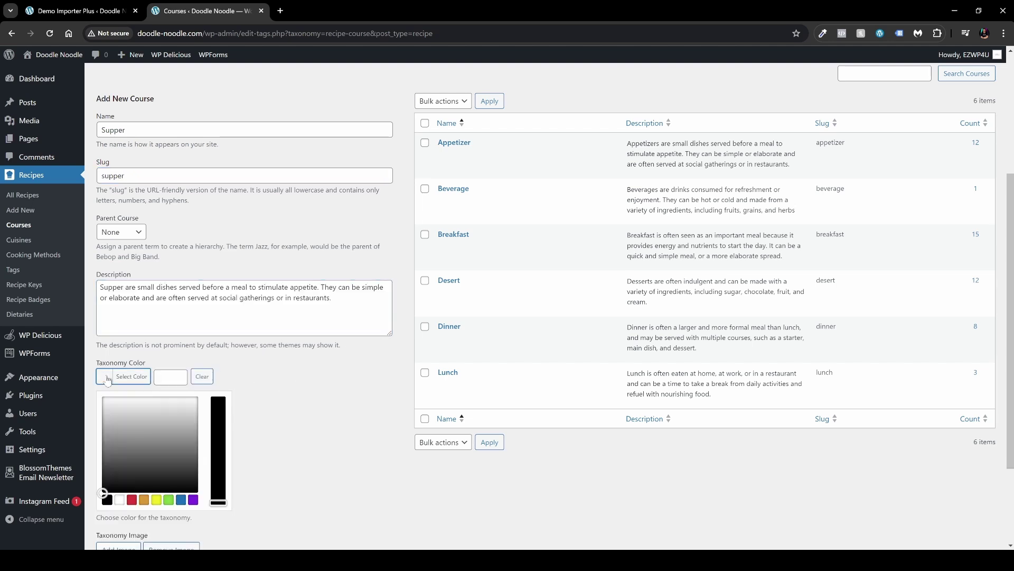
click(181, 499)
click(298, 406)
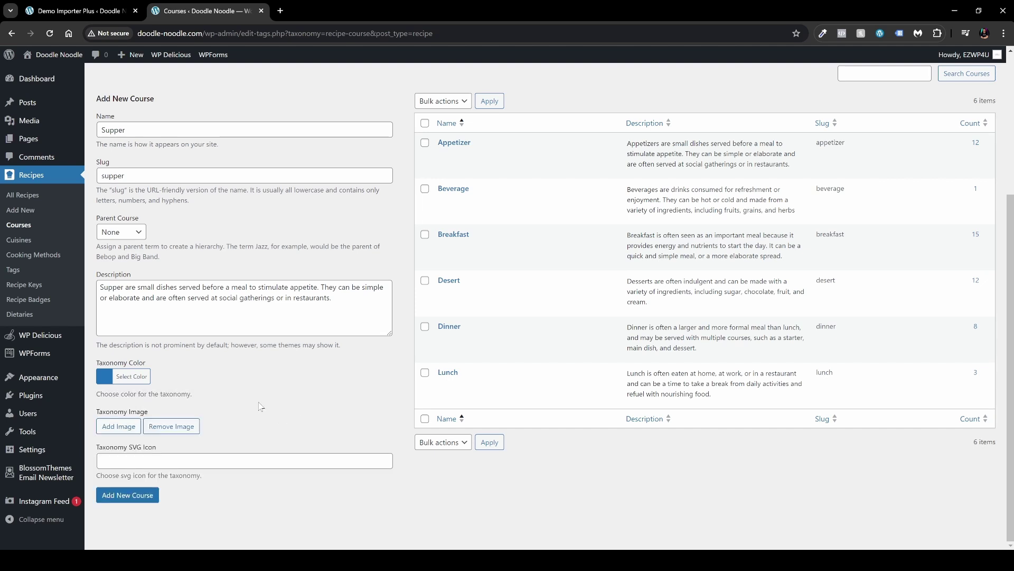
Step: Insert the media library photo of yellow-green soup in white cups as the Supper course's taxonomy image
click(120, 427)
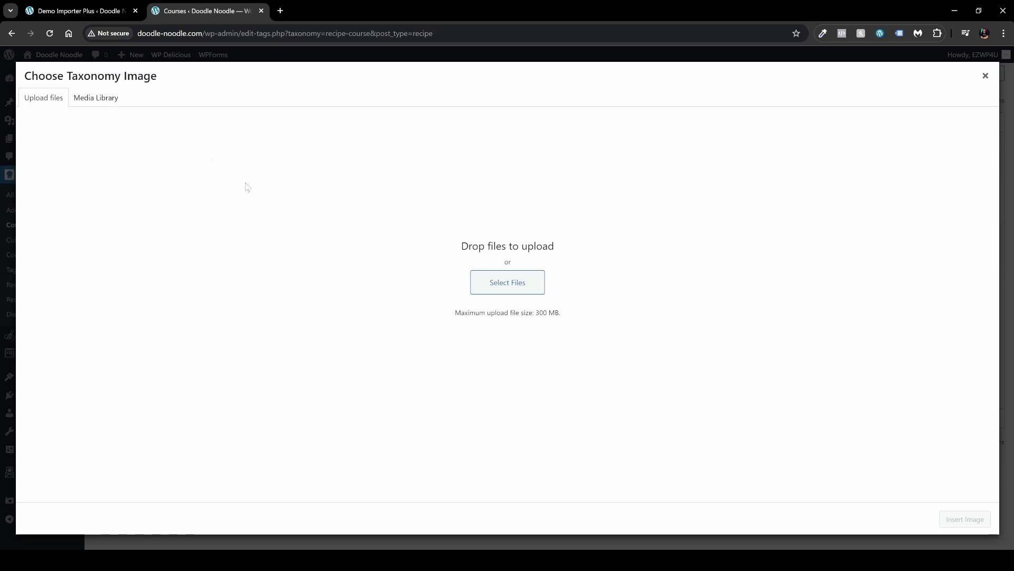
click(119, 103)
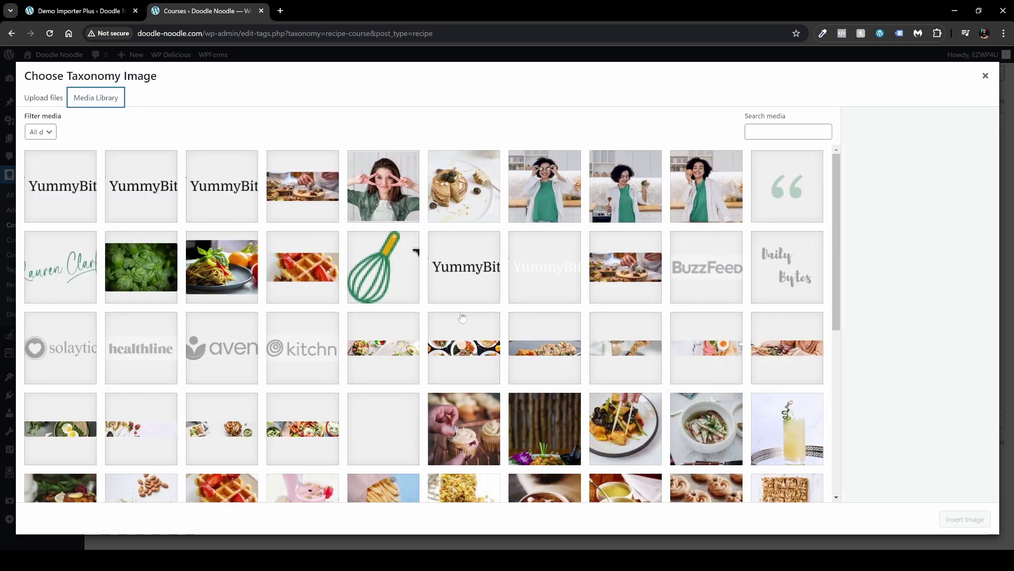
scroll(504, 309, down, 1)
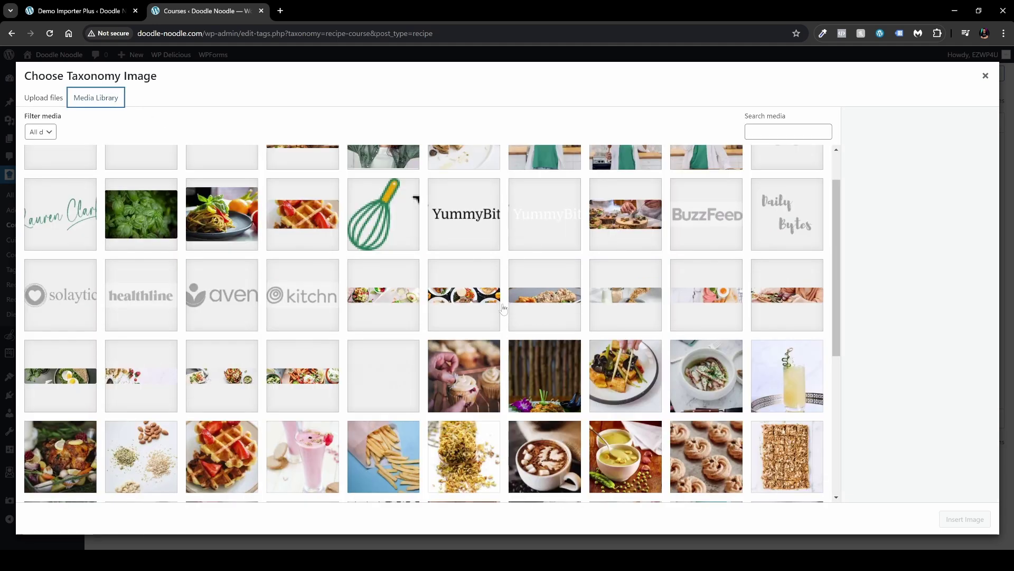
scroll(503, 308, down, 4)
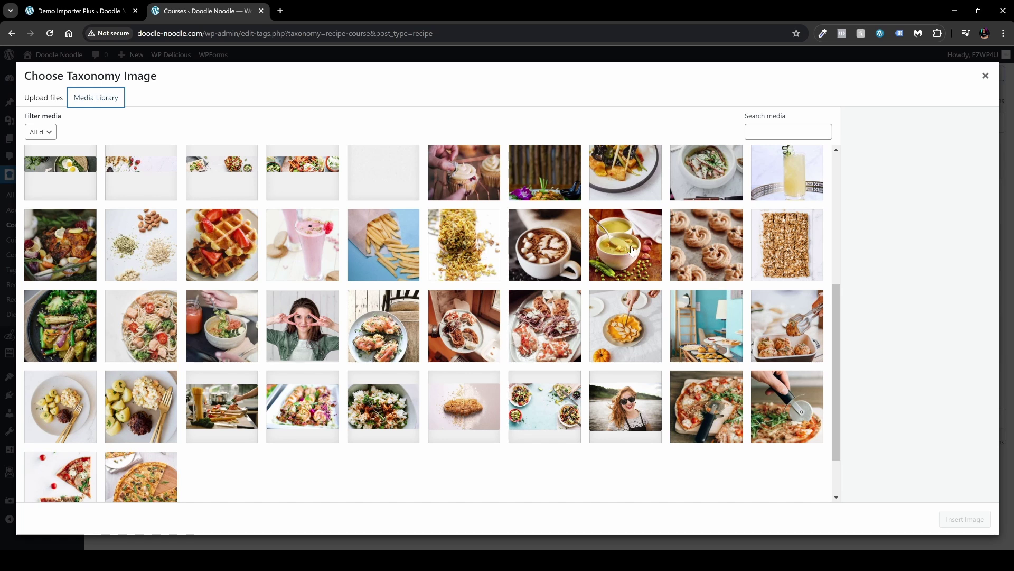
click(633, 250)
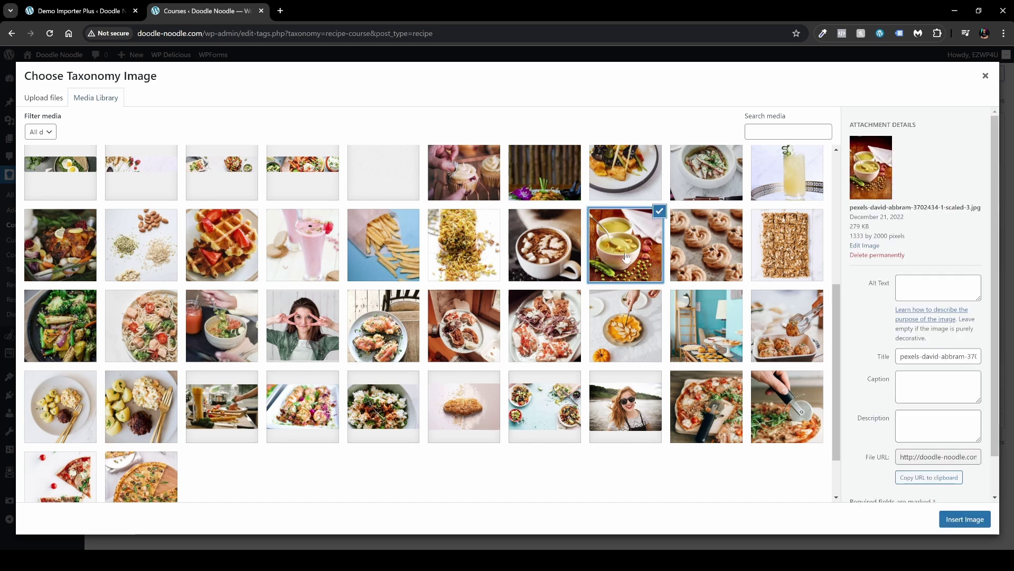
click(965, 519)
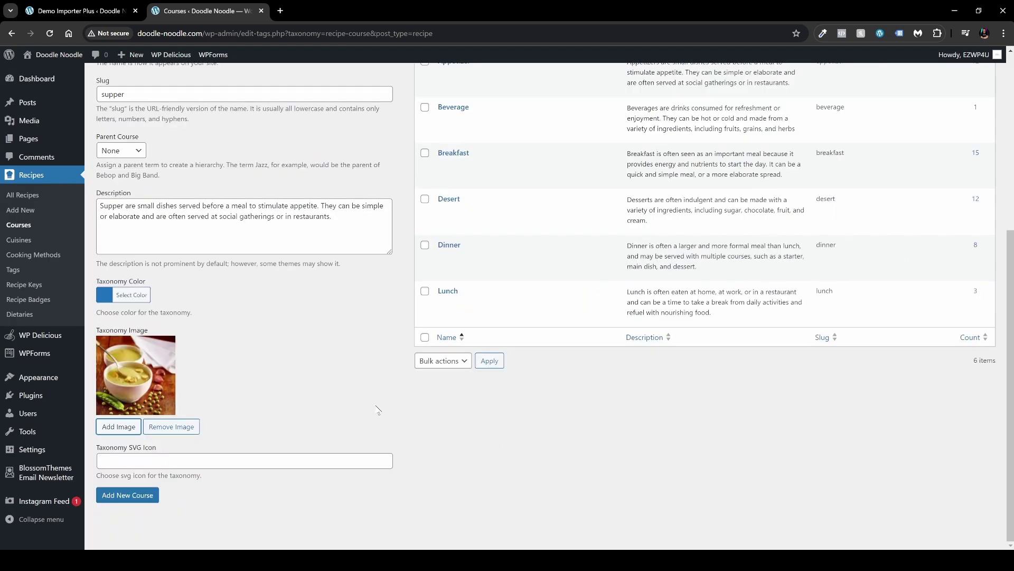
Step: Assign the green soup SVG icon to the Supper course and add the course
click(244, 460)
scroll(407, 346, down, 3)
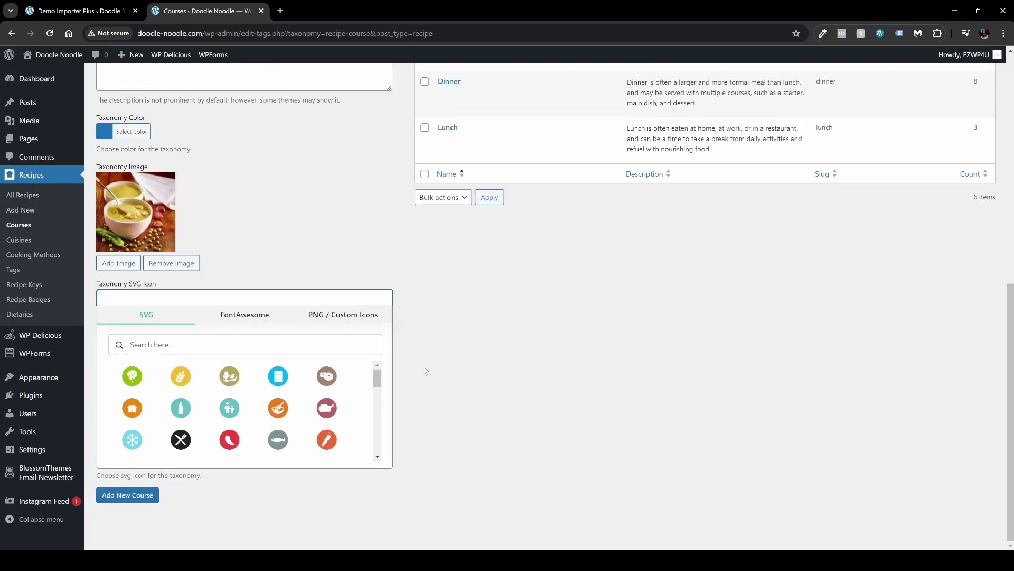
scroll(367, 401, down, 5)
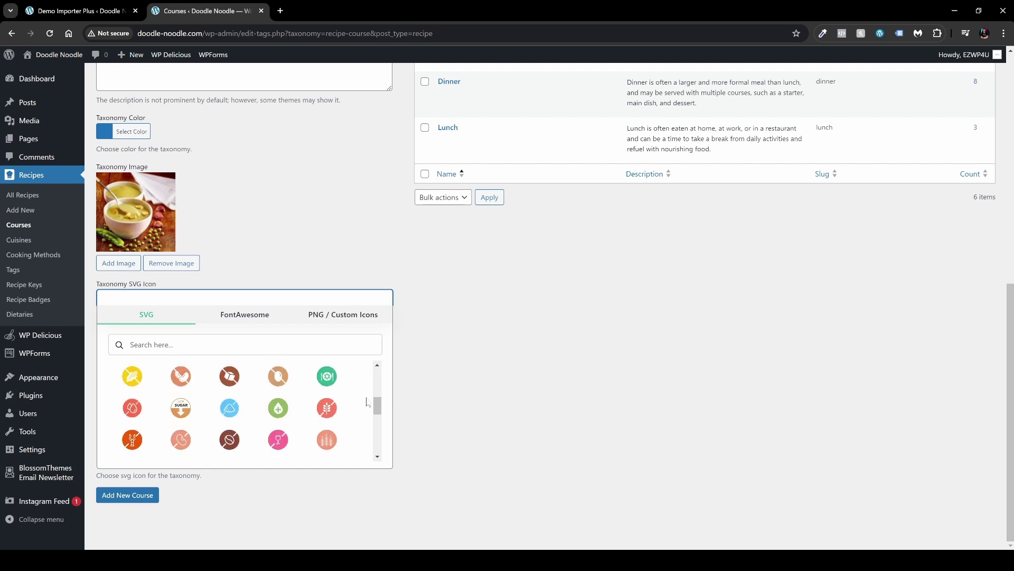
scroll(366, 402, down, 5)
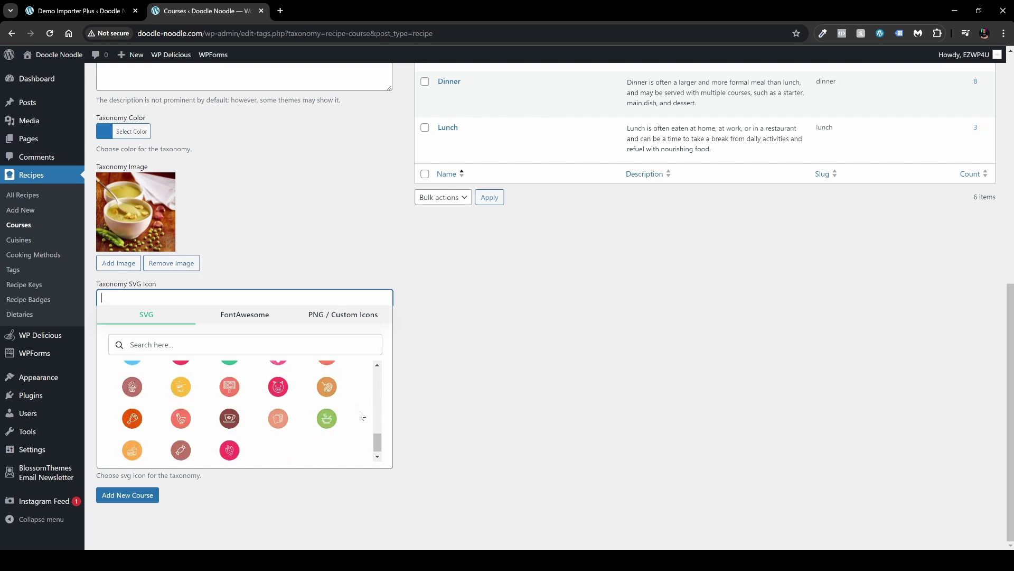
click(257, 319)
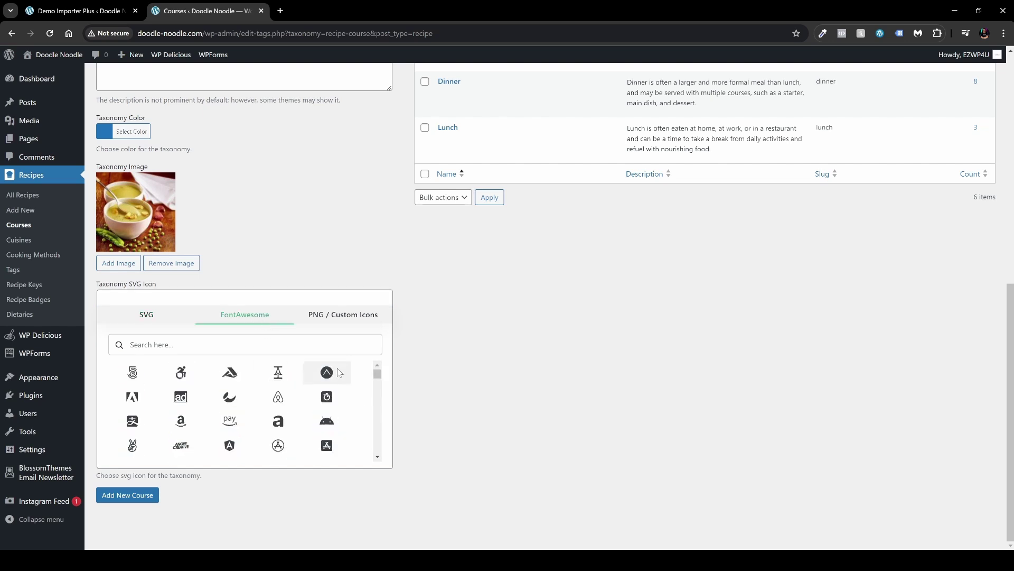
scroll(356, 391, down, 5)
scroll(357, 391, up, 10)
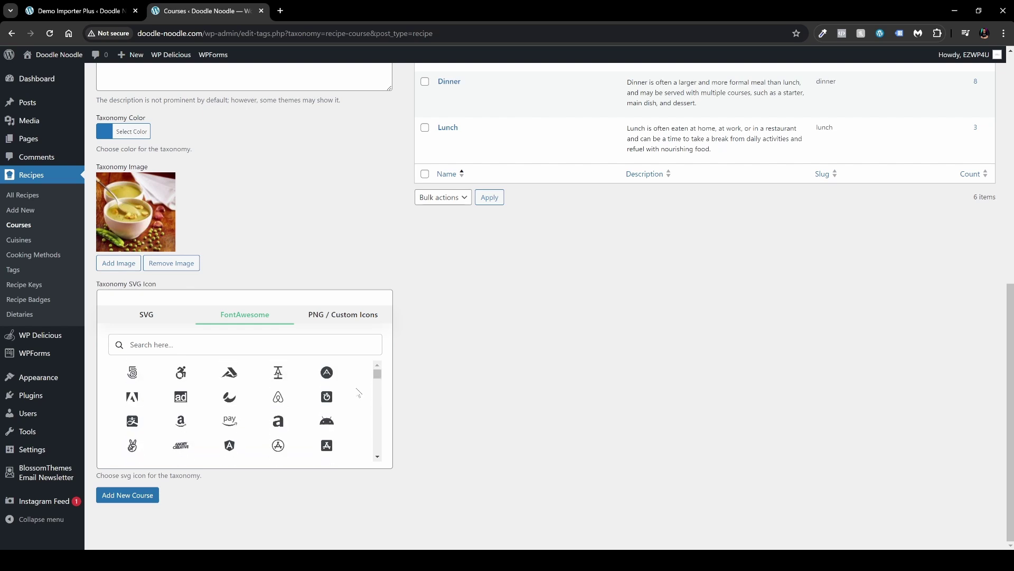
click(346, 316)
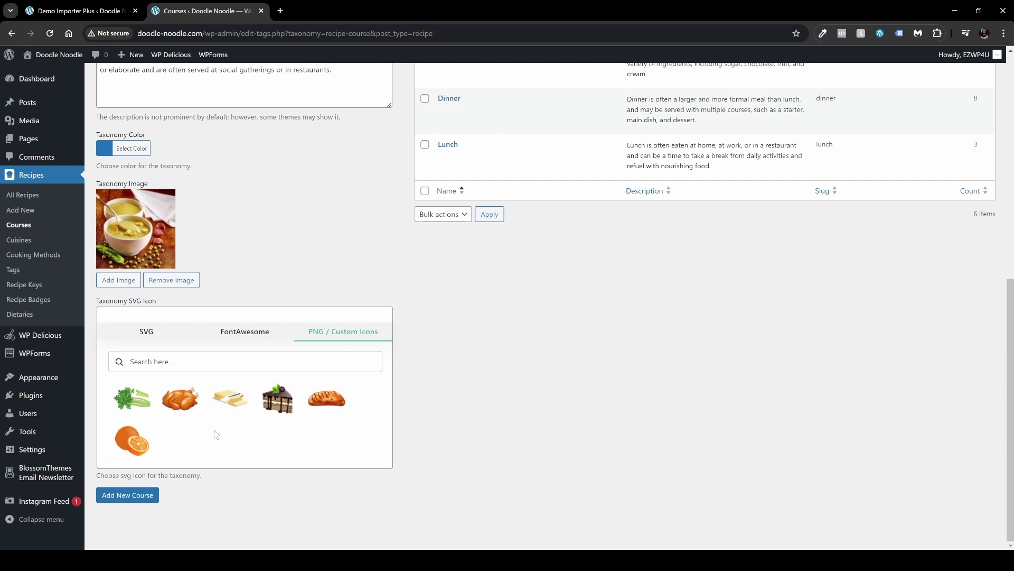
click(152, 338)
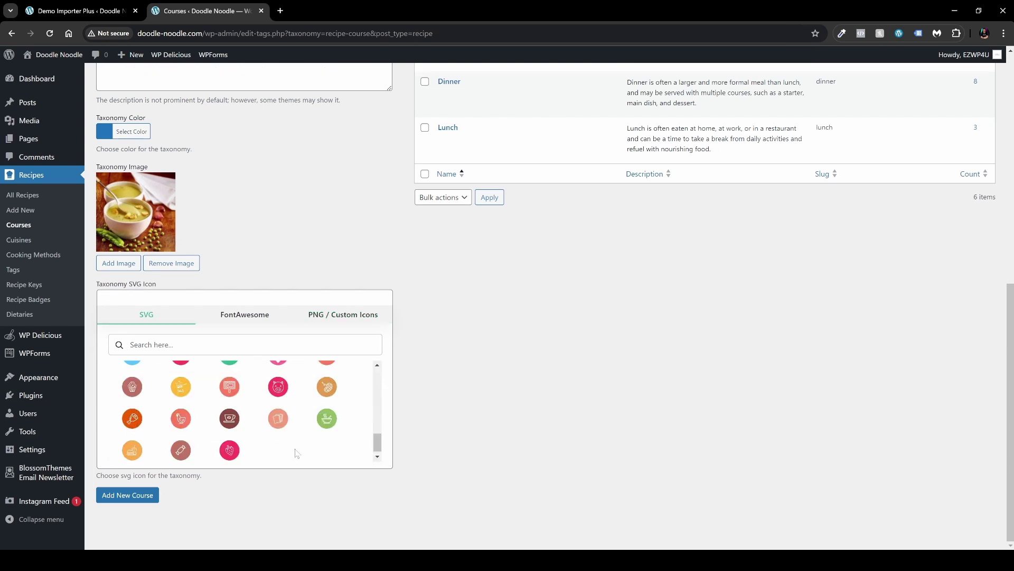
click(326, 423)
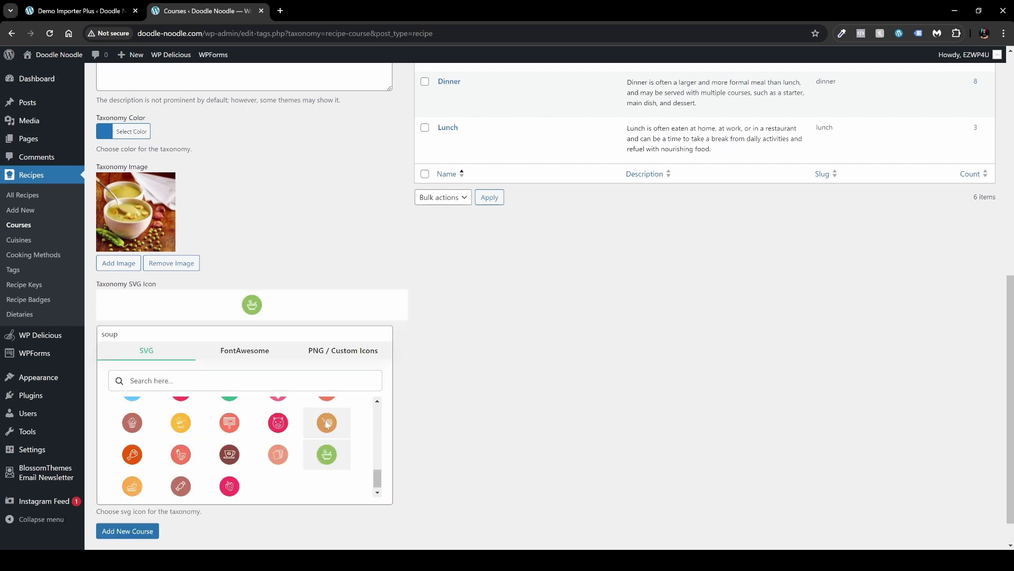
click(446, 371)
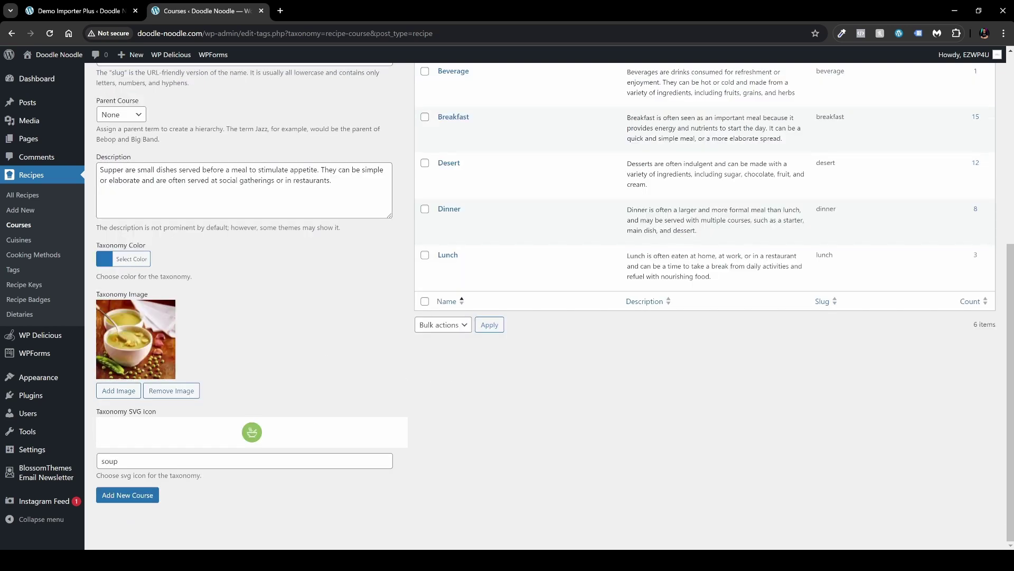
click(144, 495)
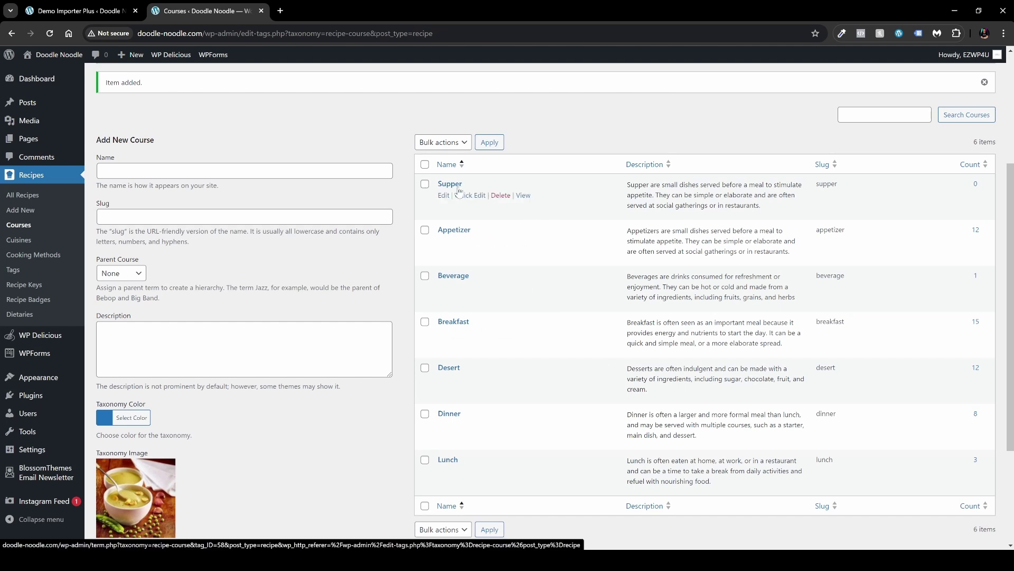
Step: Look over the recipe cuisines and tags pages and the list of all recipes
click(43, 243)
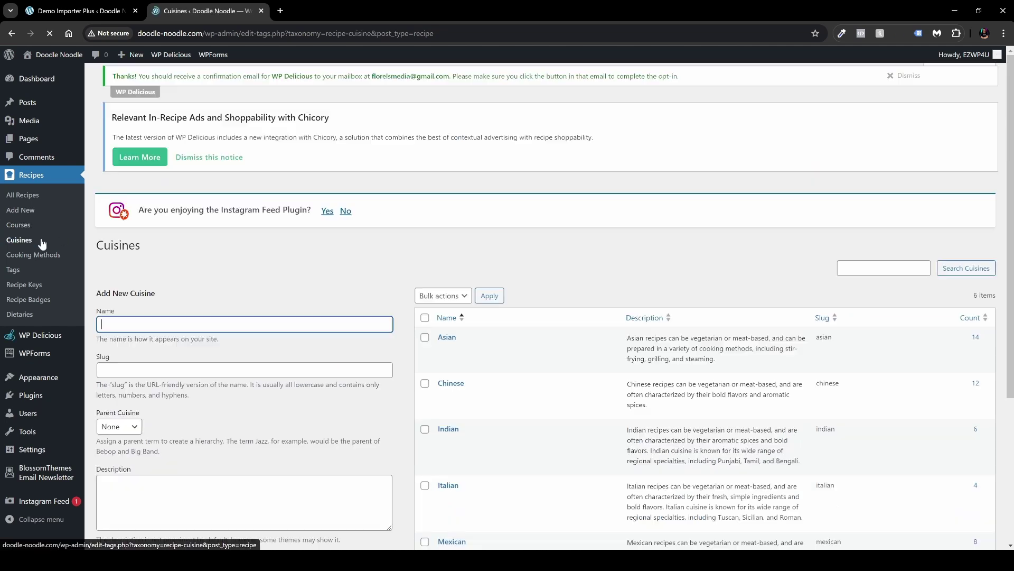
scroll(402, 311, down, 4)
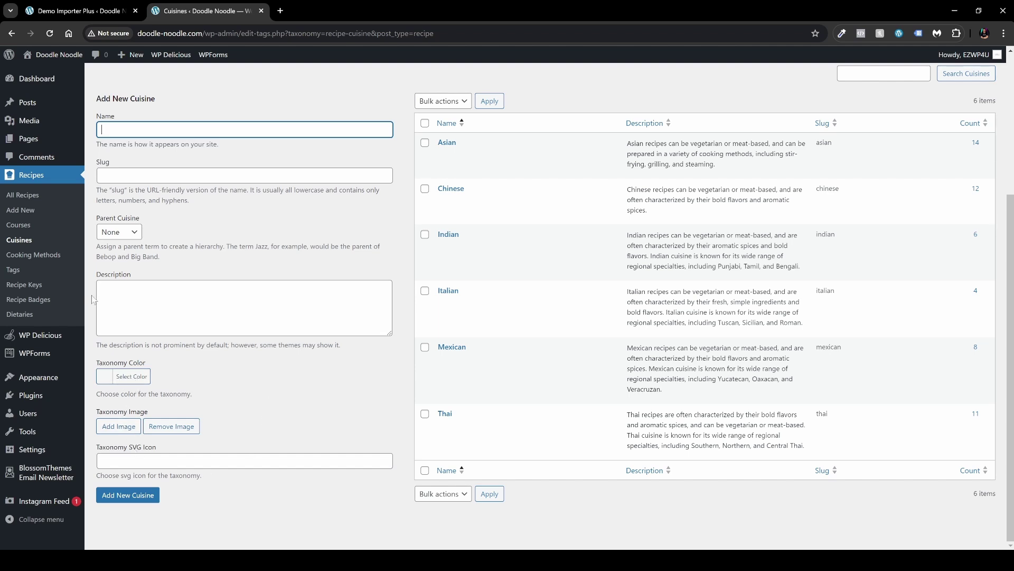
click(21, 271)
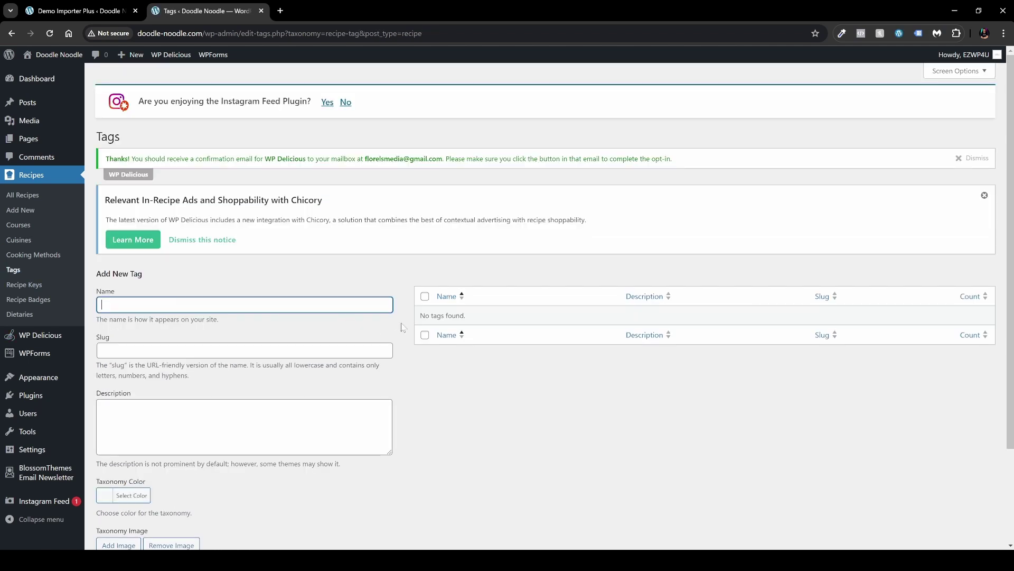
scroll(402, 328, down, 2)
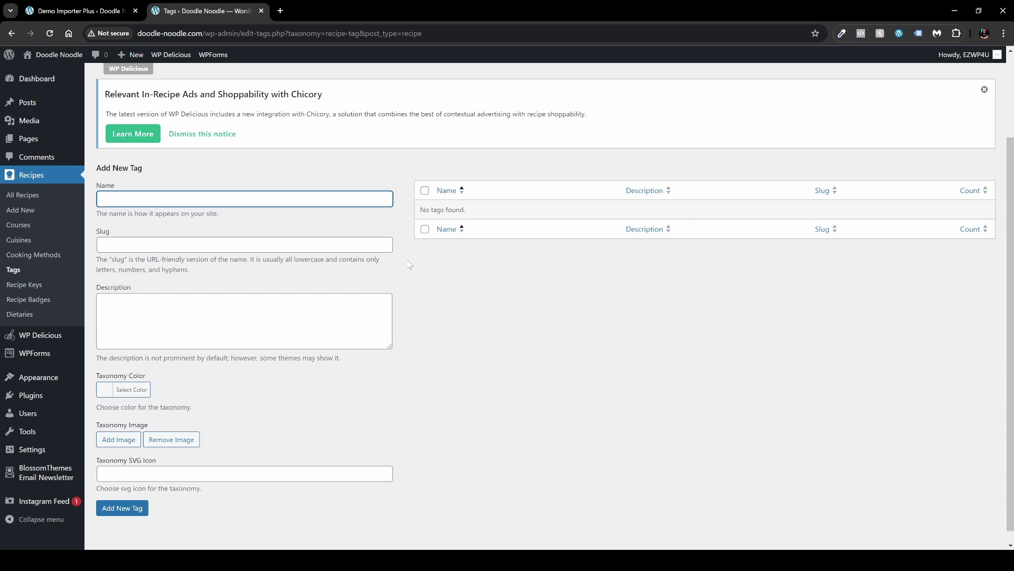
click(59, 196)
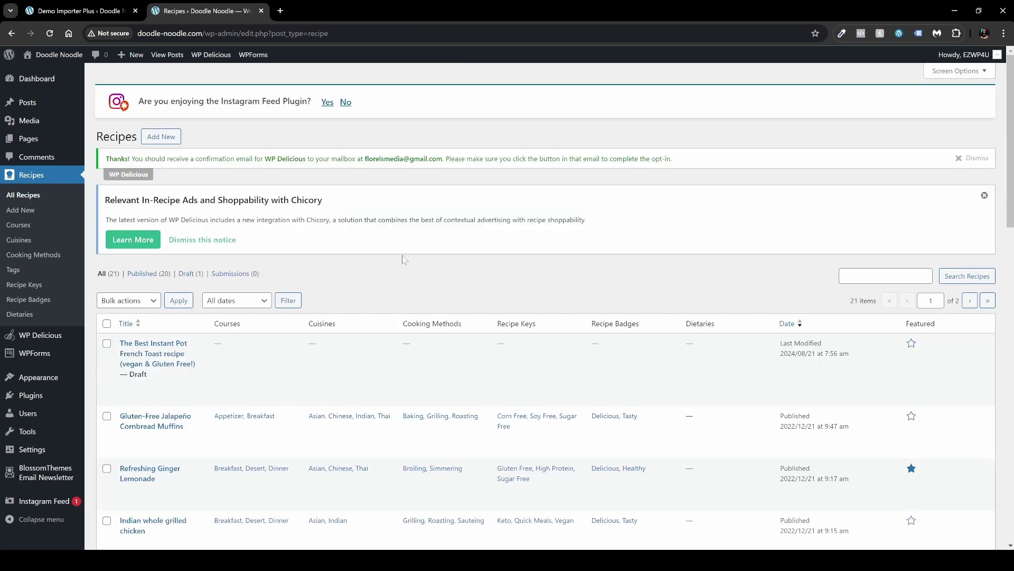
scroll(377, 254, down, 1)
scroll(376, 255, down, 1)
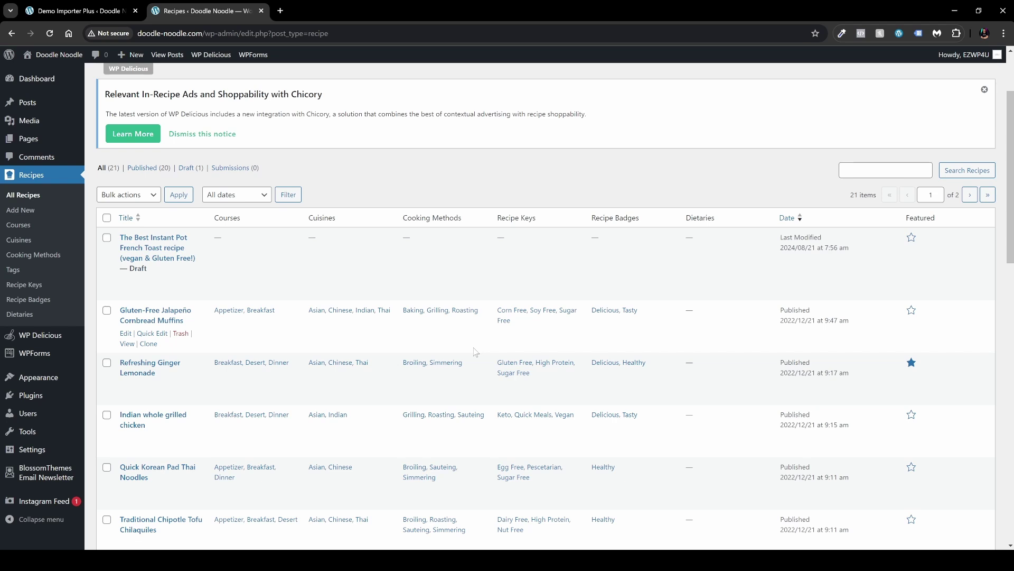
Step: Start a new recipe and review its course, cuisine, cooking method, recipe key, badge and dietary options
scroll(117, 148, up, 2)
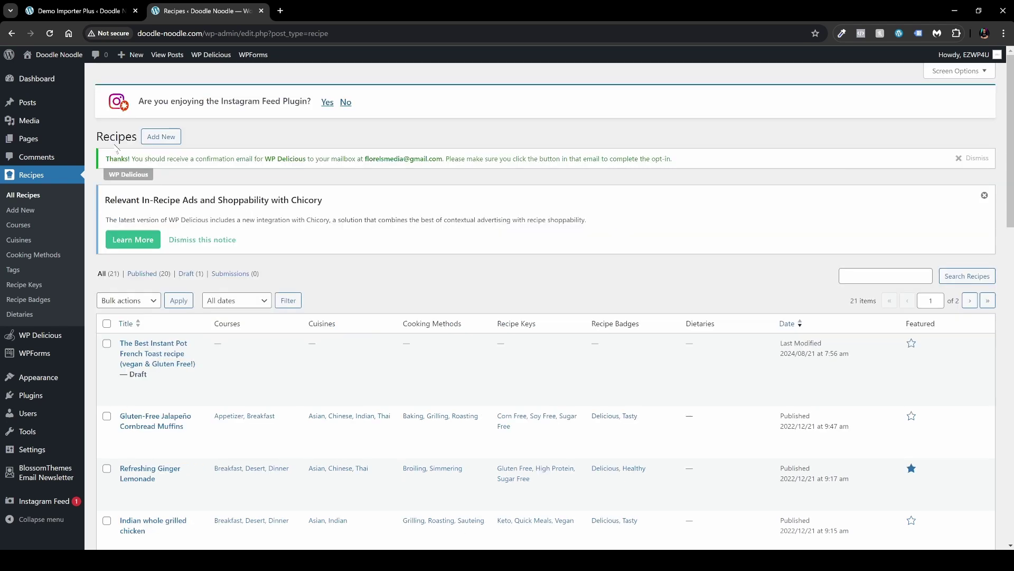
click(159, 138)
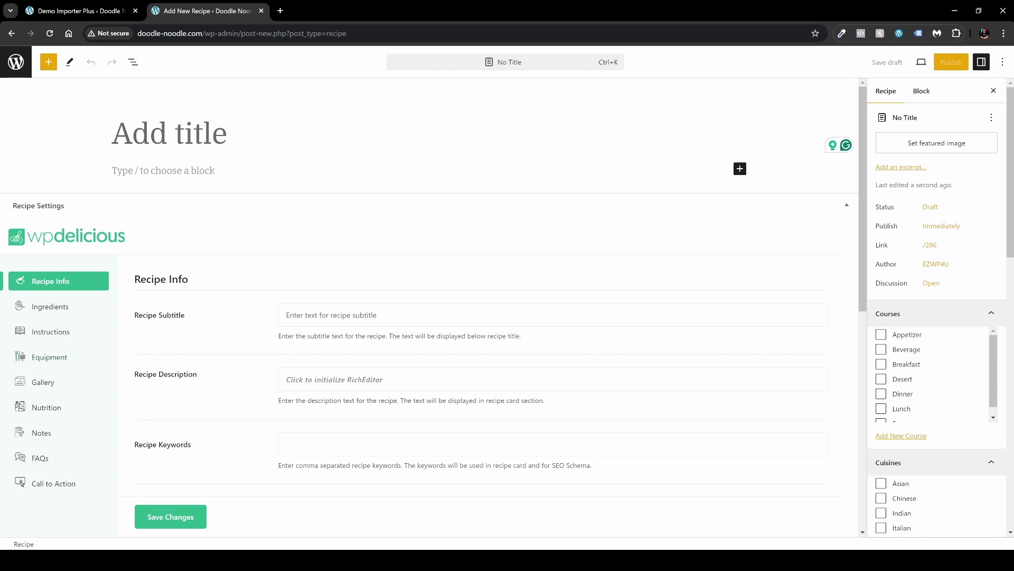
key(Return)
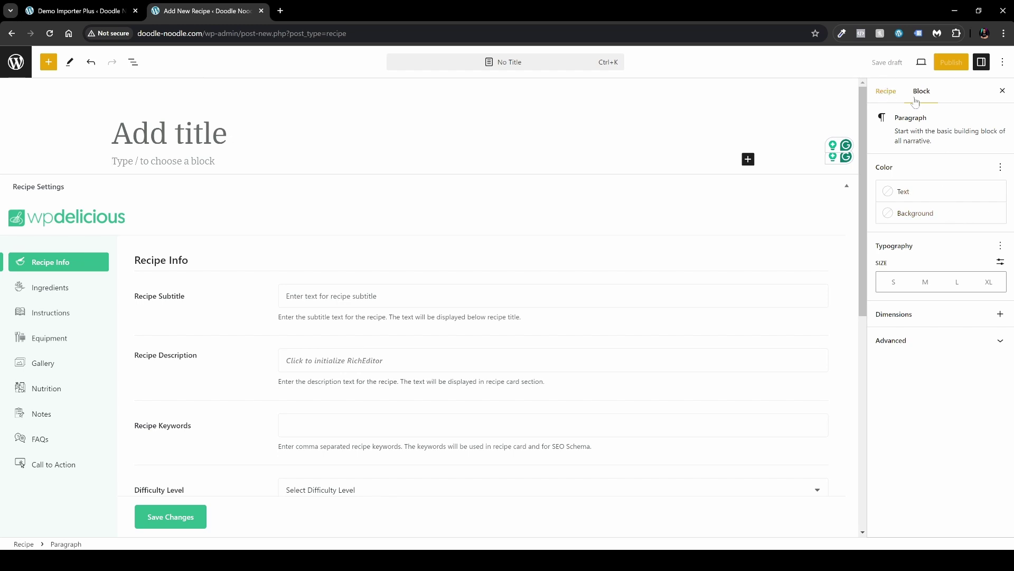
click(872, 95)
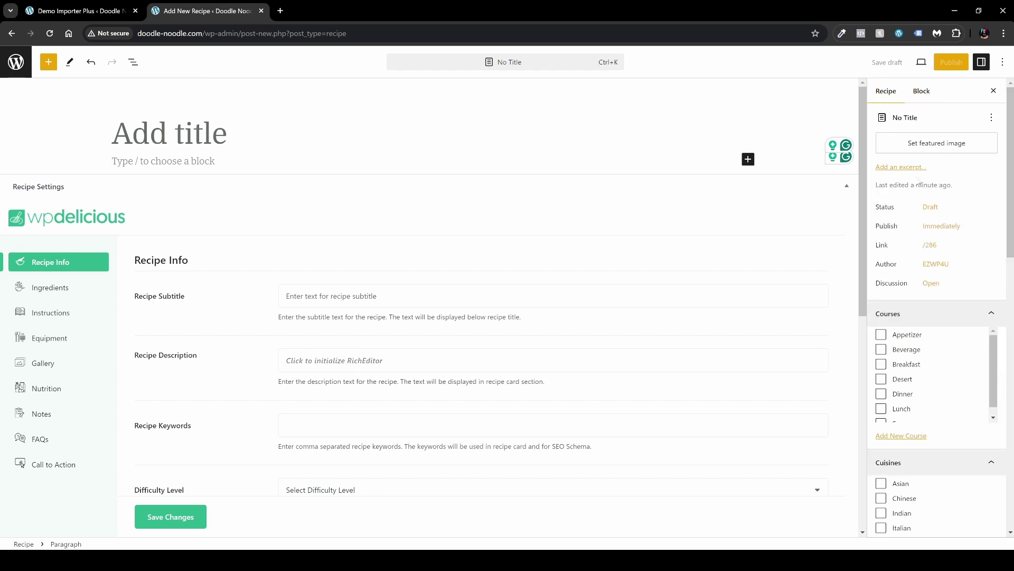
scroll(973, 275, down, 2)
scroll(961, 328, down, 6)
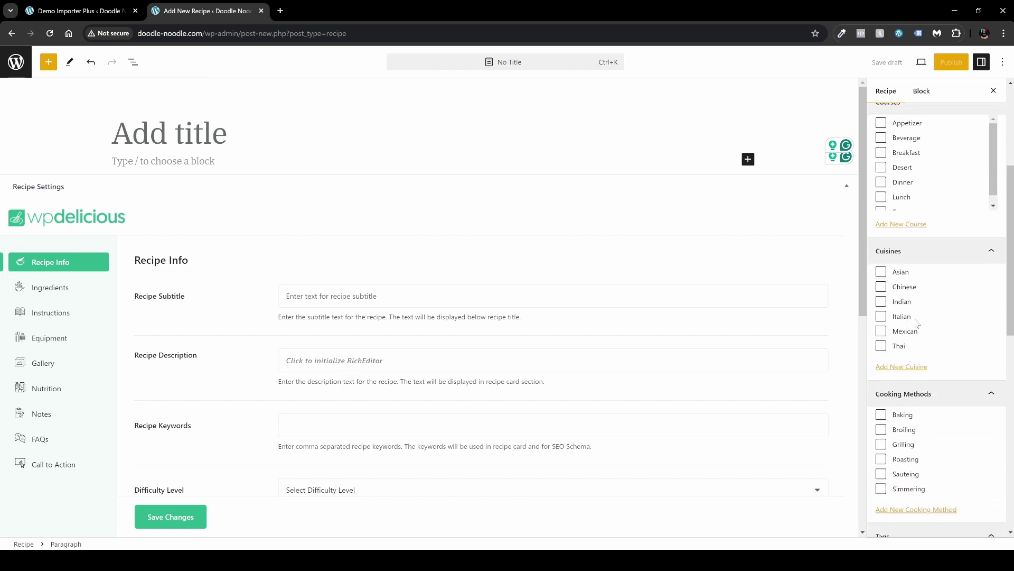
scroll(940, 339, down, 6)
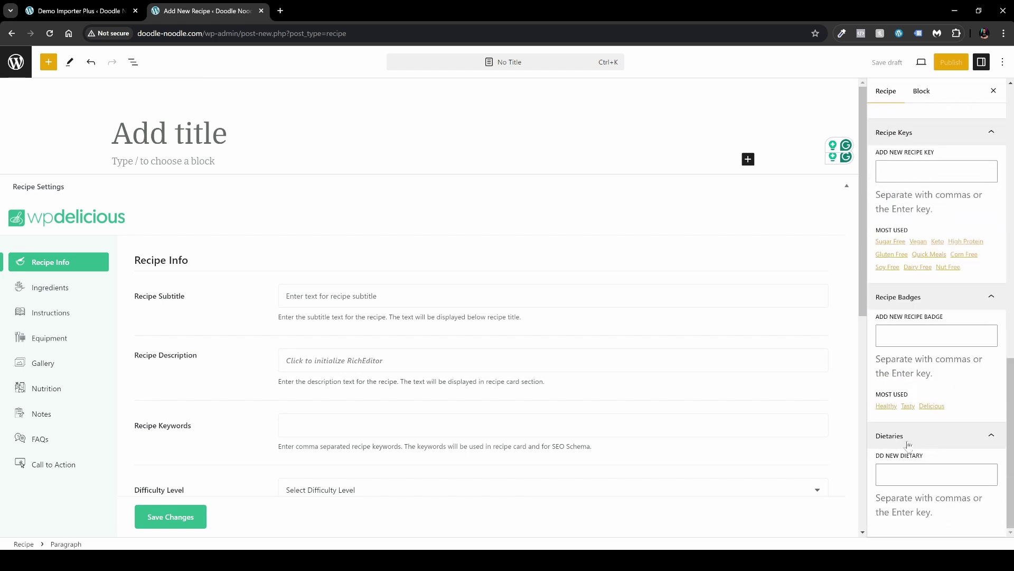
scroll(951, 361, up, 12)
scroll(952, 362, up, 1)
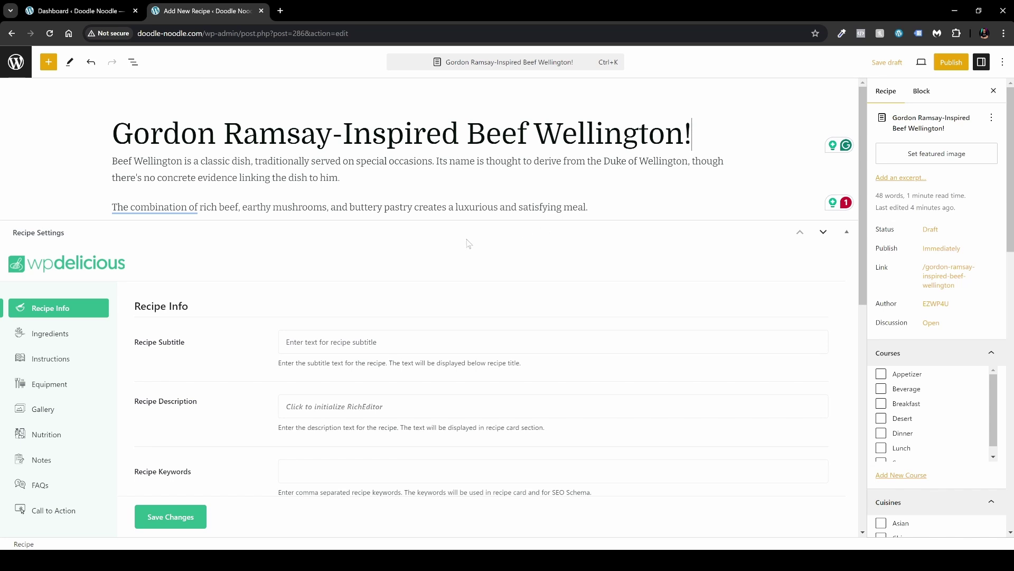
Step: Enter a recipe description covering seared beef tenderloin in mushroom duxelles, wrapped in prosciutto or bacon and puff pastry, served with red wine reduction sauce
scroll(236, 276, down, 3)
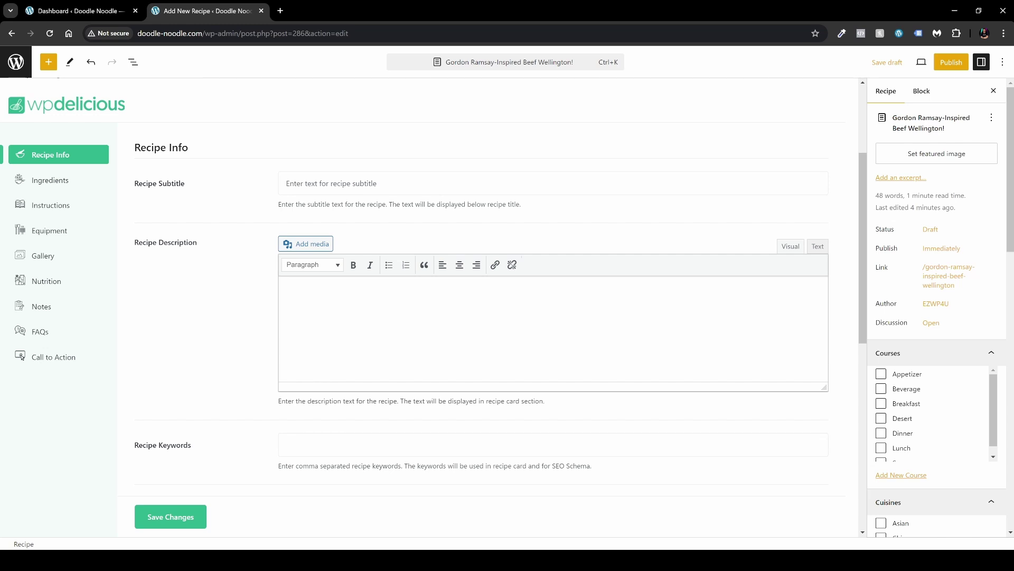
text(Beef Wellington is a sophisticated dish featuring a seared beef tenderloin enveloped in a rich mushroom duxelles, wrapped in prosciutto or bacon, and encased in a crisp puff pastry. It's typically served with a red wine reduction sauce.)
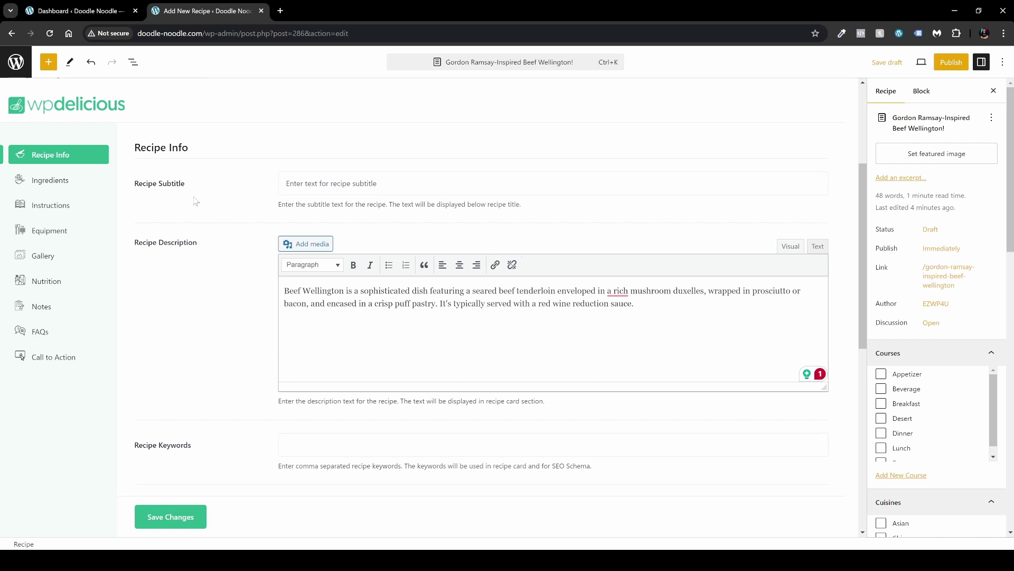
scroll(214, 208, up, 2)
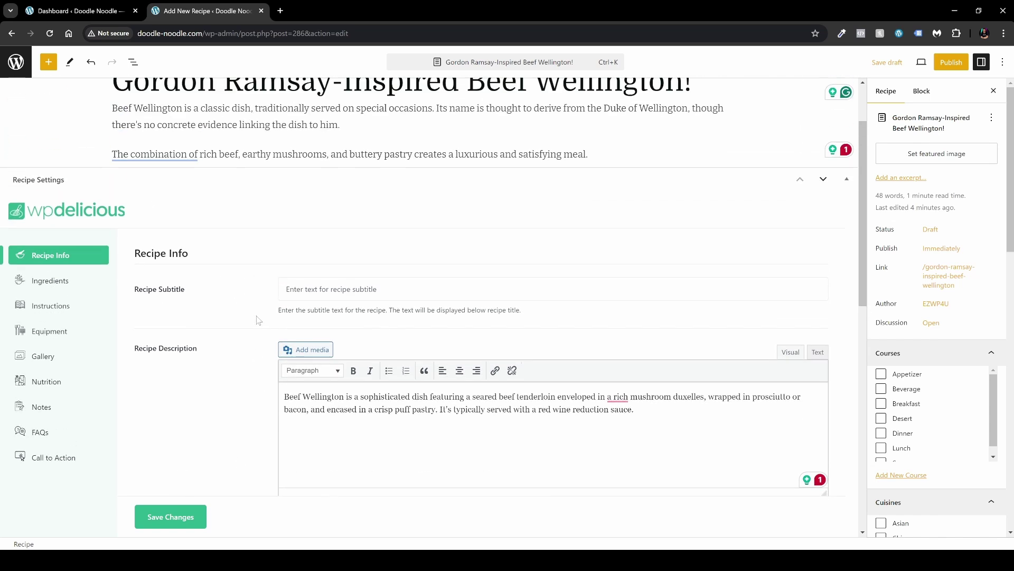
scroll(255, 310, up, 1)
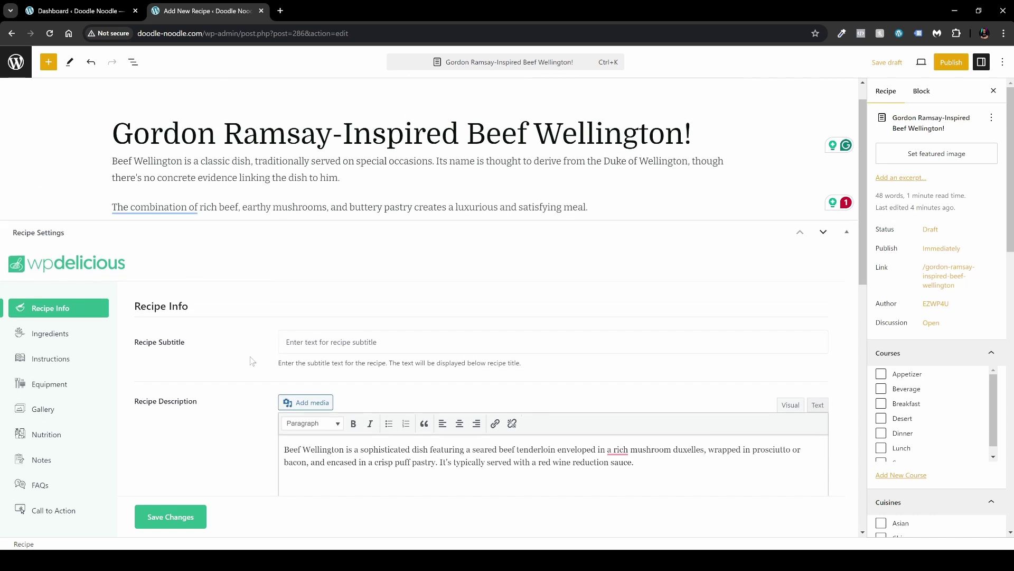
Step: Set the recipe keywords to beef Wellington, gourmet, French cuisine, special occasion, holiday dinner, and the difficulty level to Advanced
scroll(252, 361, down, 6)
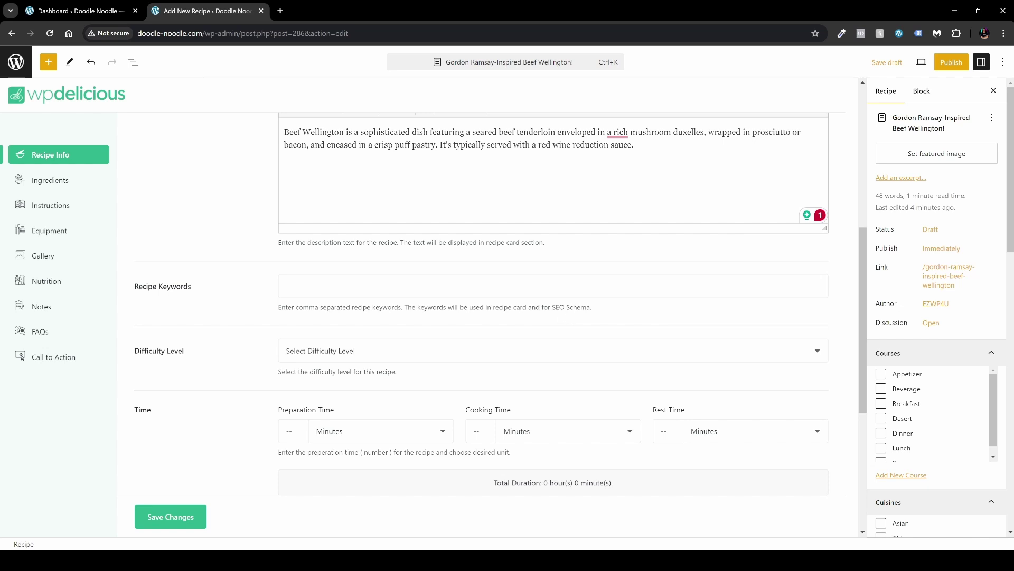
text(beef Wellington, gourmet, French cuisine, special occasion, holiday dinner)
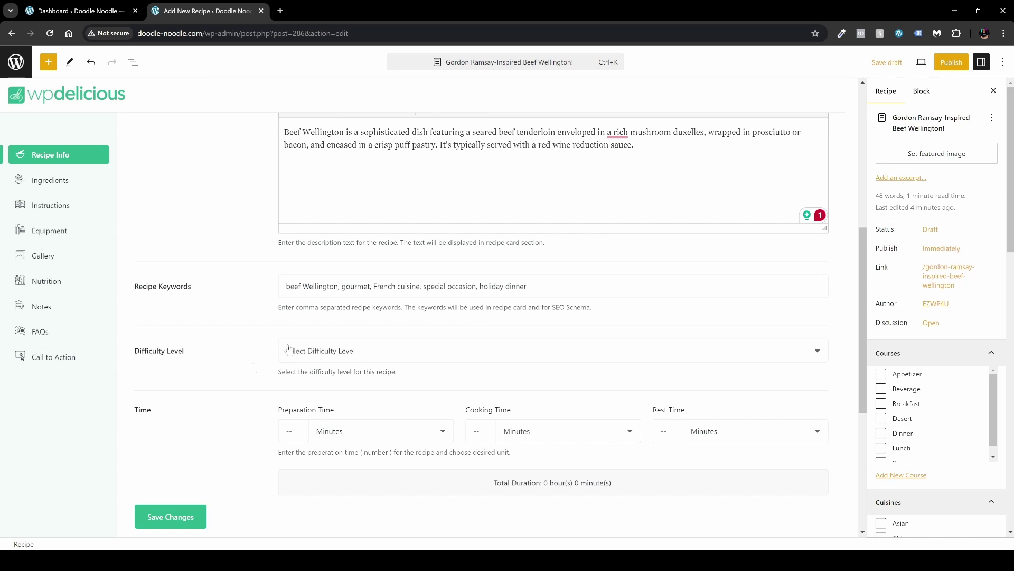
scroll(217, 338, down, 2)
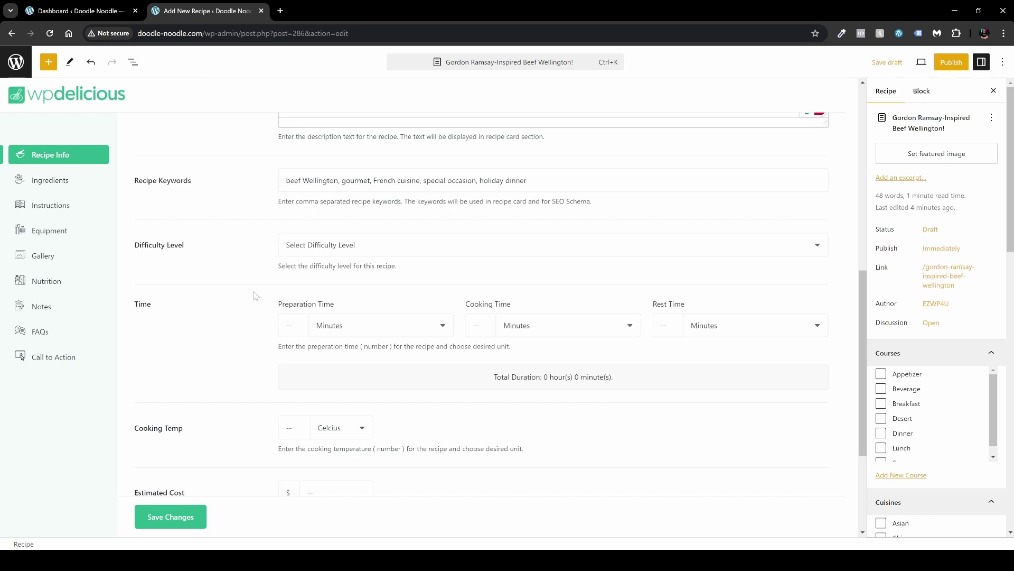
click(362, 247)
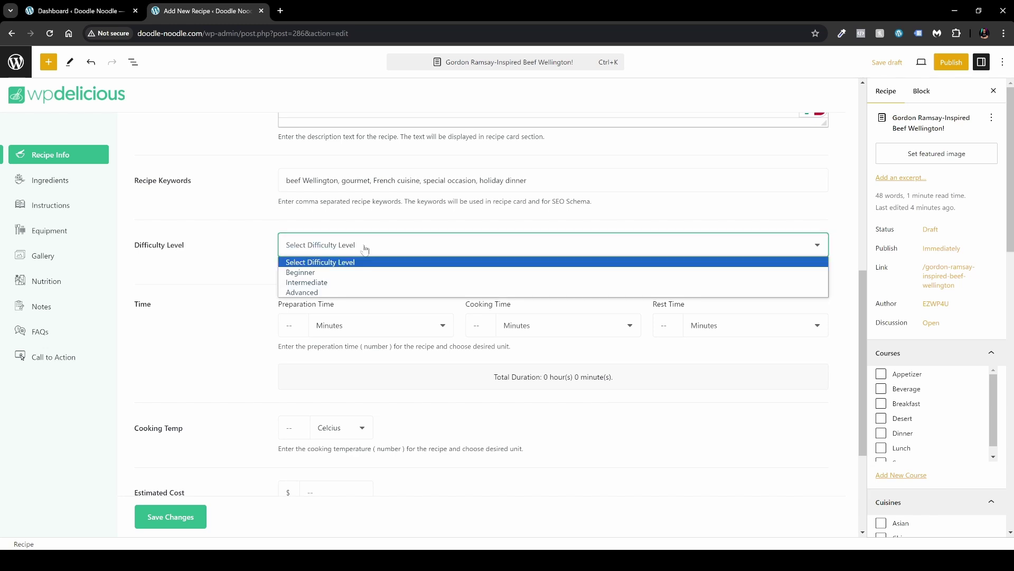
click(357, 293)
Step: Set the recipe's preparation time to 35 minutes, cooking time to 90 minutes and rest time to 13 minutes
scroll(214, 280, down, 2)
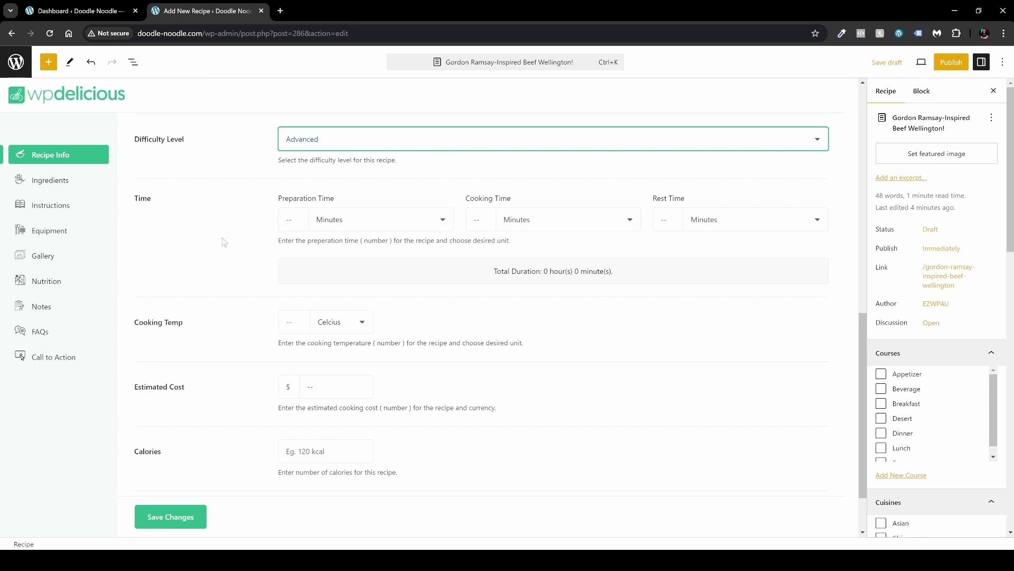
click(288, 219)
text(35)
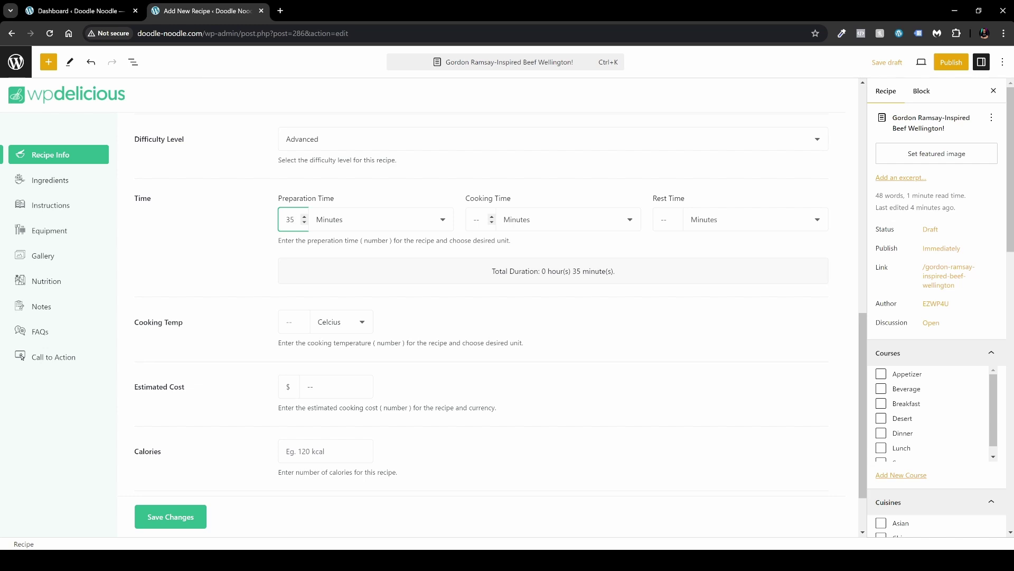
click(477, 219)
text(90)
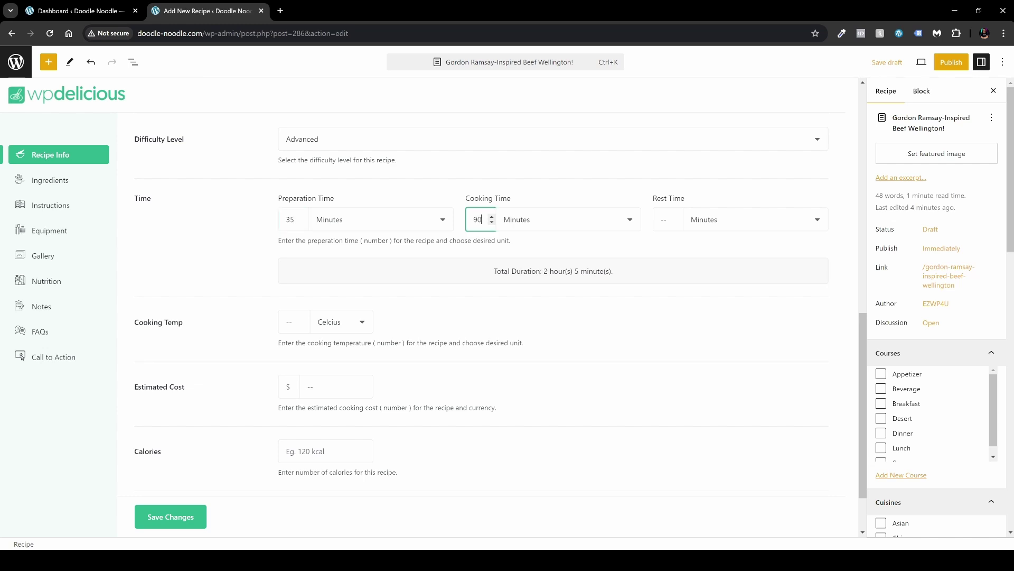
click(665, 219)
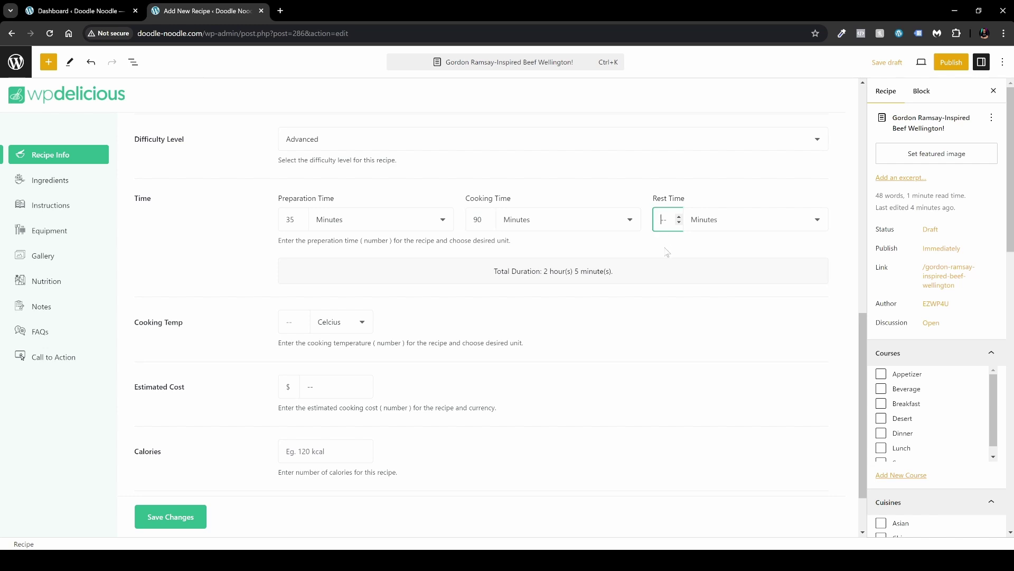
text(13)
Step: Set the cooking temperature to 200 Celcius, the estimated cost to $75 and the calories to 166
scroll(208, 310, down, 1)
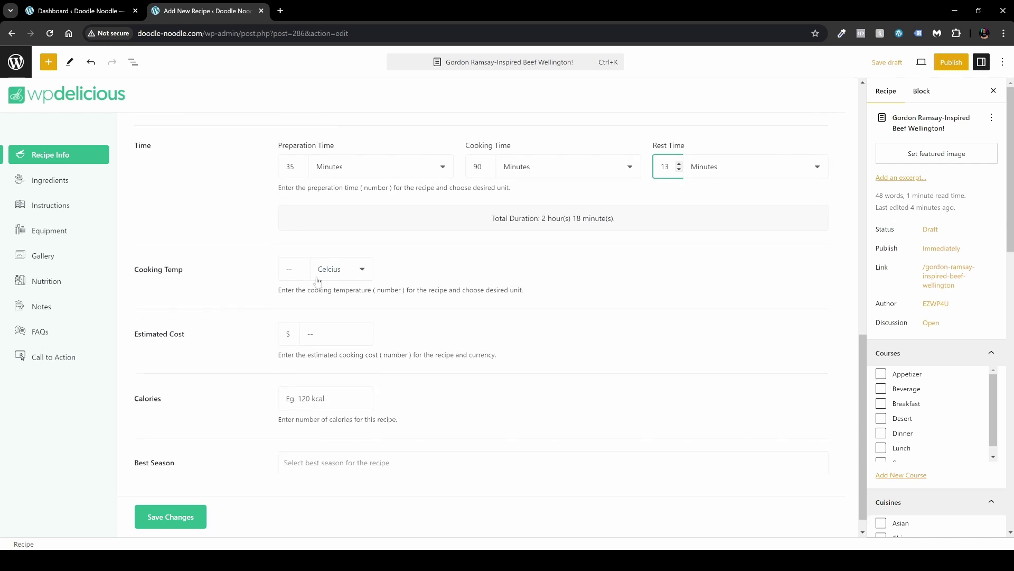
click(346, 275)
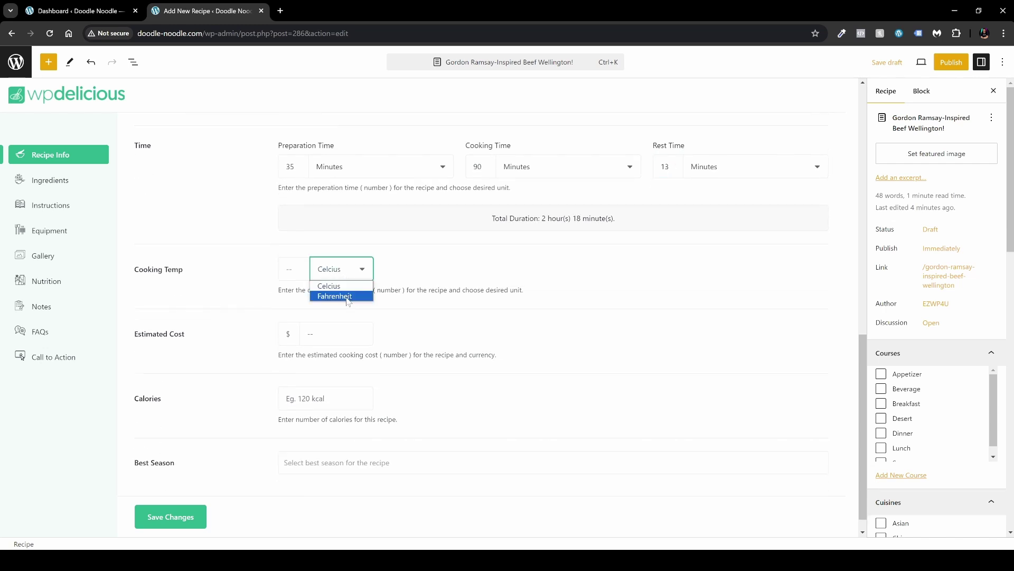
click(288, 270)
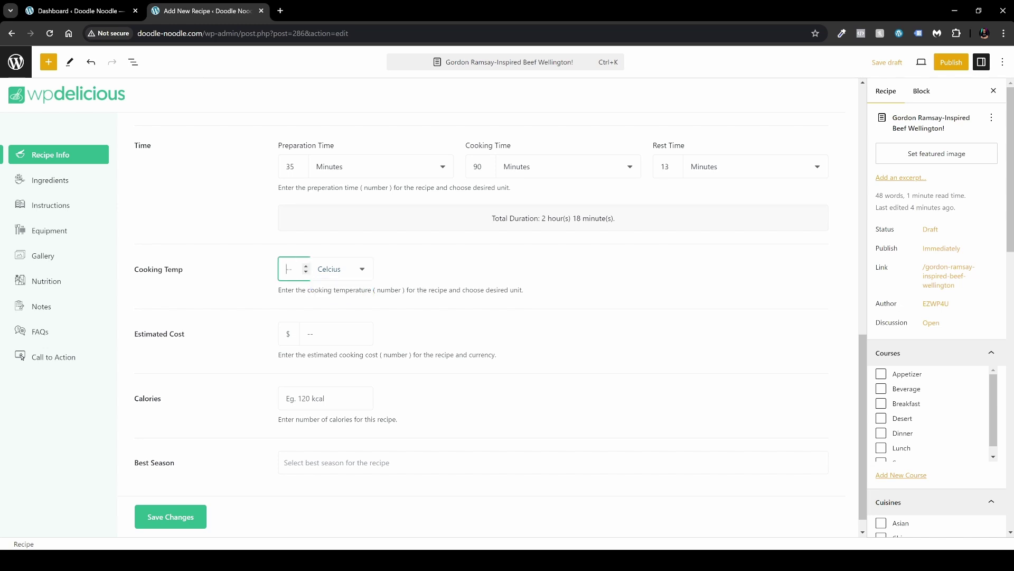
text(200)
scroll(262, 296, down, 1)
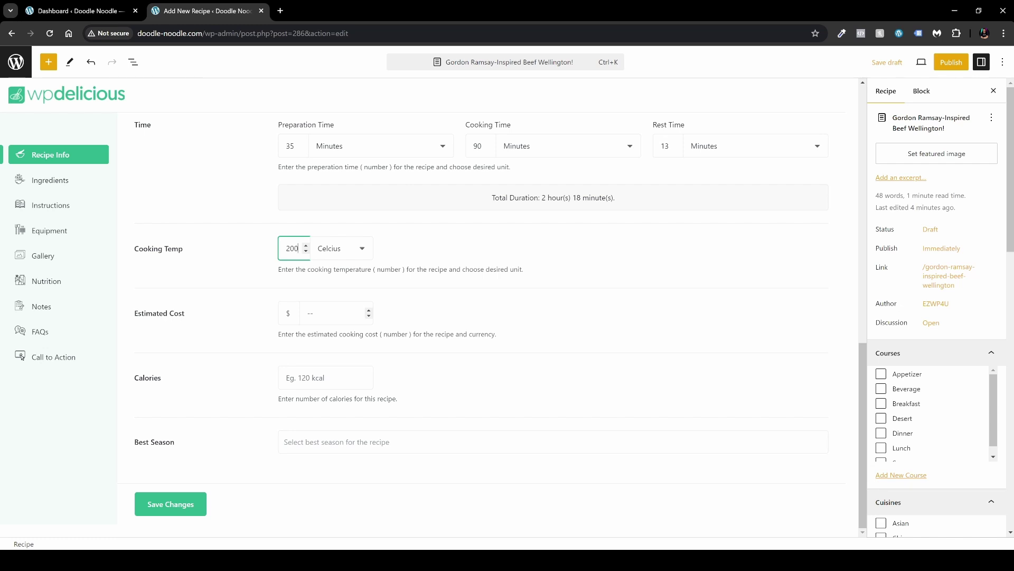
click(333, 313)
text(75)
click(443, 327)
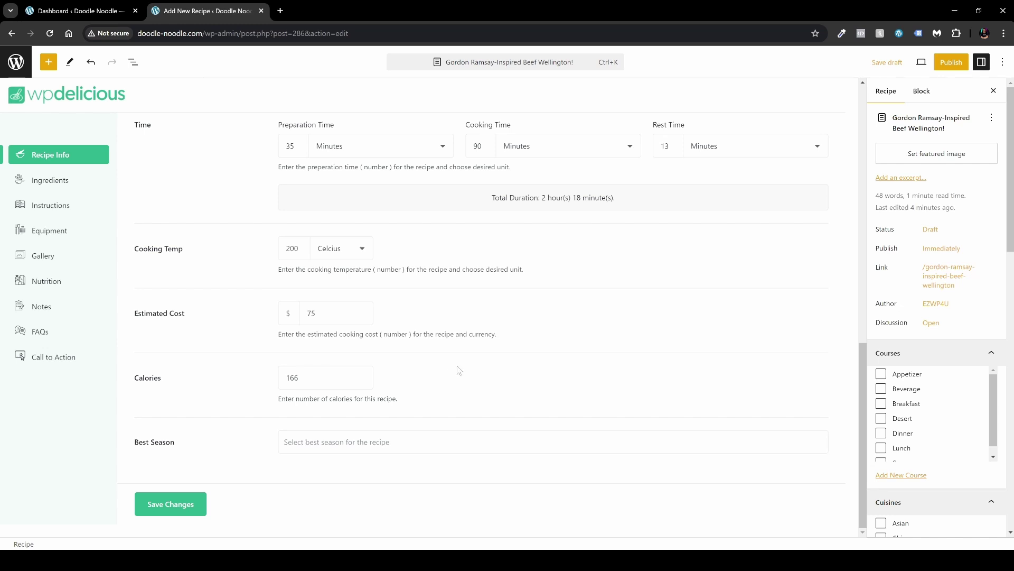
Step: Choose Winter as the recipe's best season and save the recipe settings and the draft
click(387, 447)
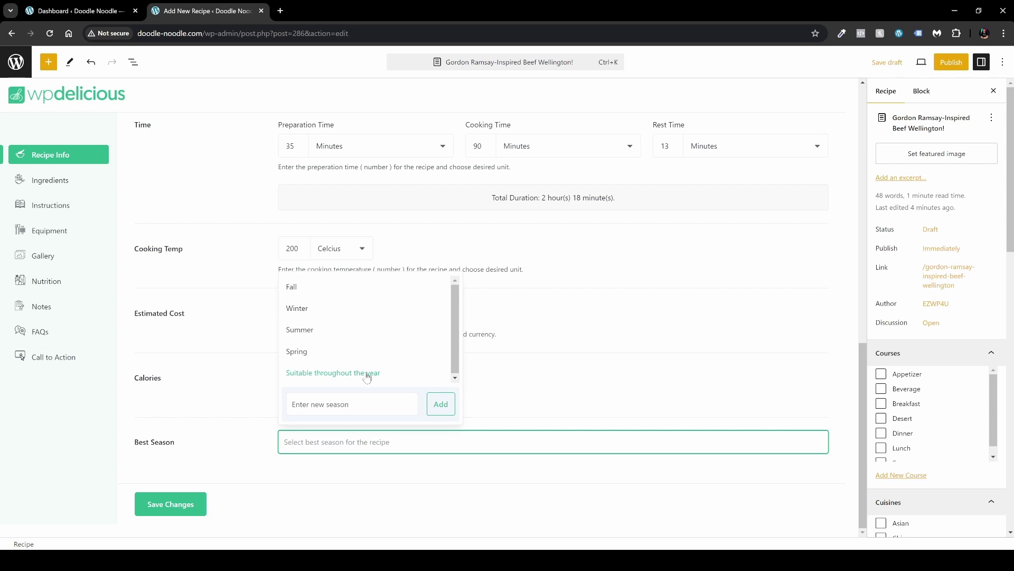
click(335, 312)
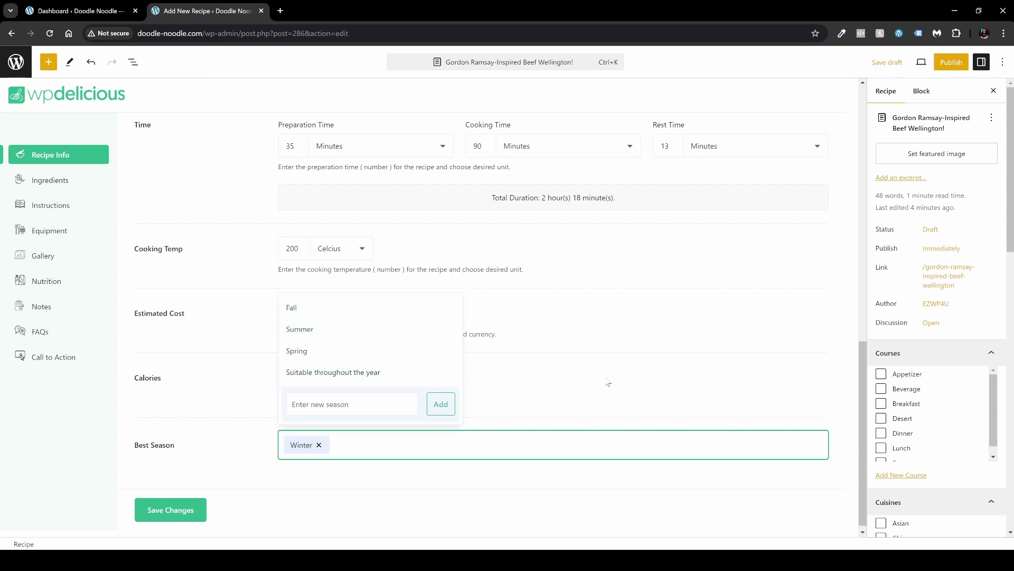
click(248, 439)
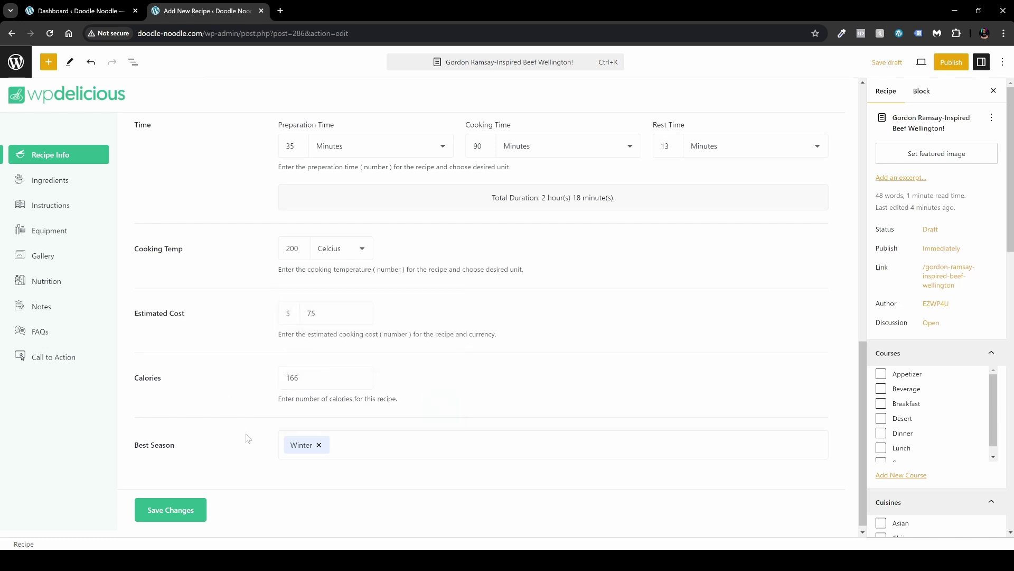
click(177, 510)
click(887, 64)
Step: Create a WP Delicious equipment item titled KitchenAid Stand Mixer Onyx Black with its Amazon image and product links, button label Get It Now and tag label stand mixer
click(94, 16)
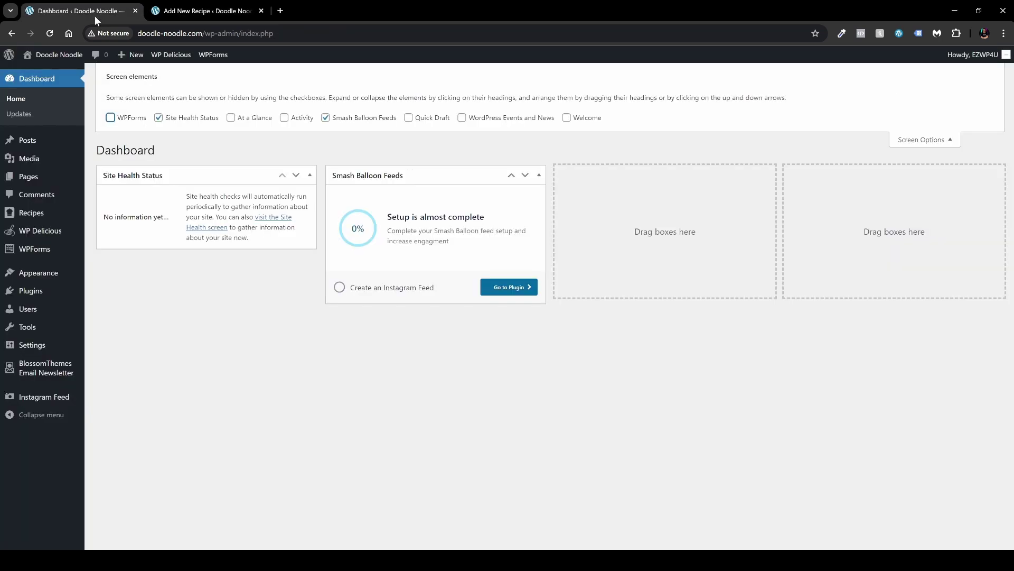
mouse_move(62, 234)
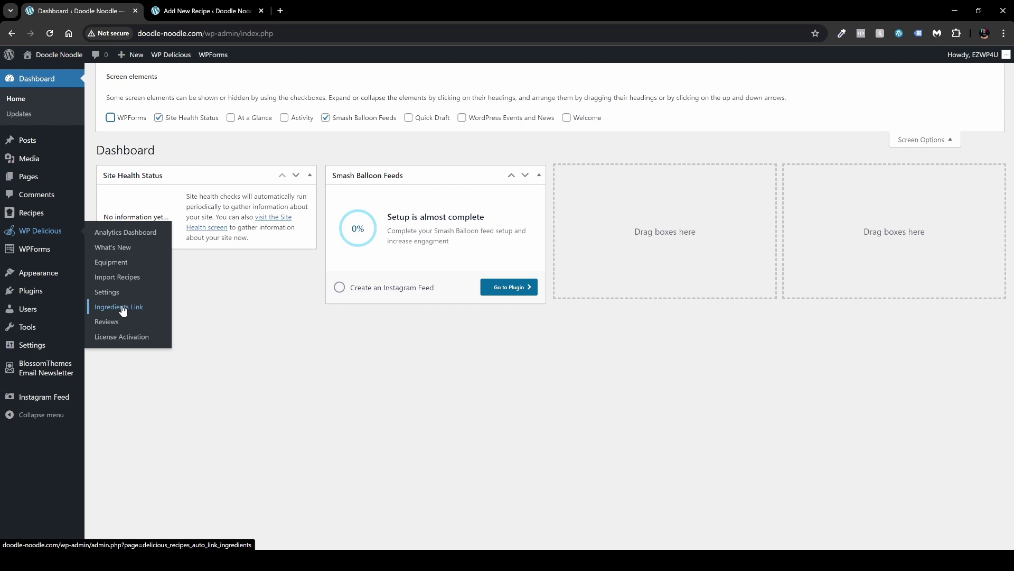
click(126, 263)
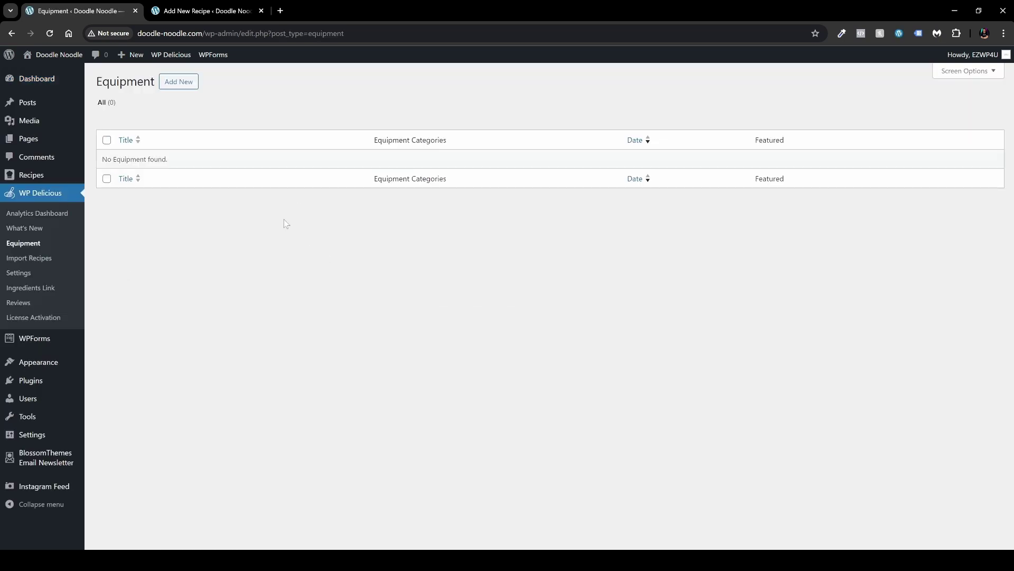
click(179, 84)
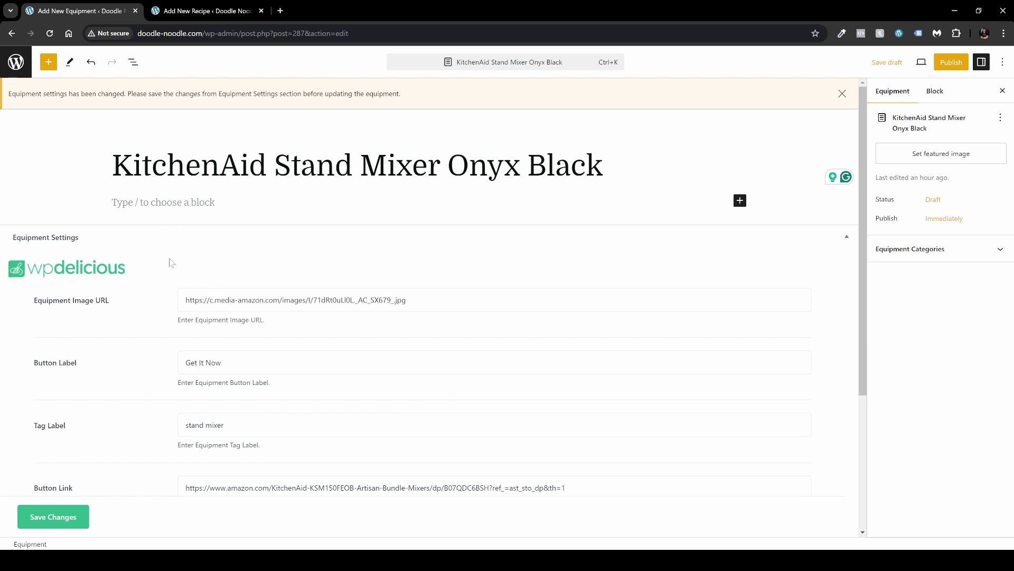
Step: Save the stand mixer's equipment settings with nofollow, sponsored and new-window link options enabled, and publish the item
scroll(172, 259, down, 1)
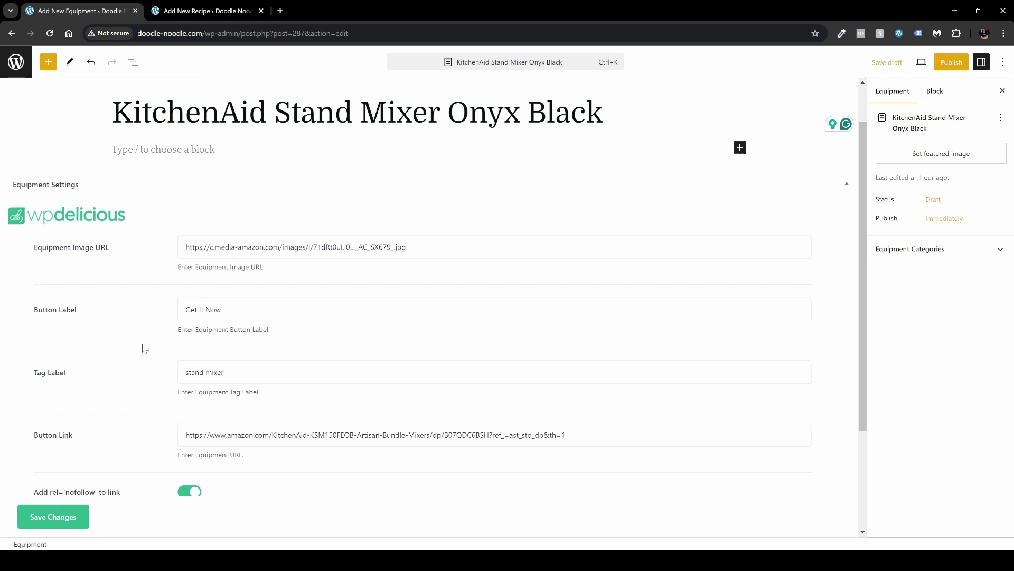
scroll(153, 346, down, 2)
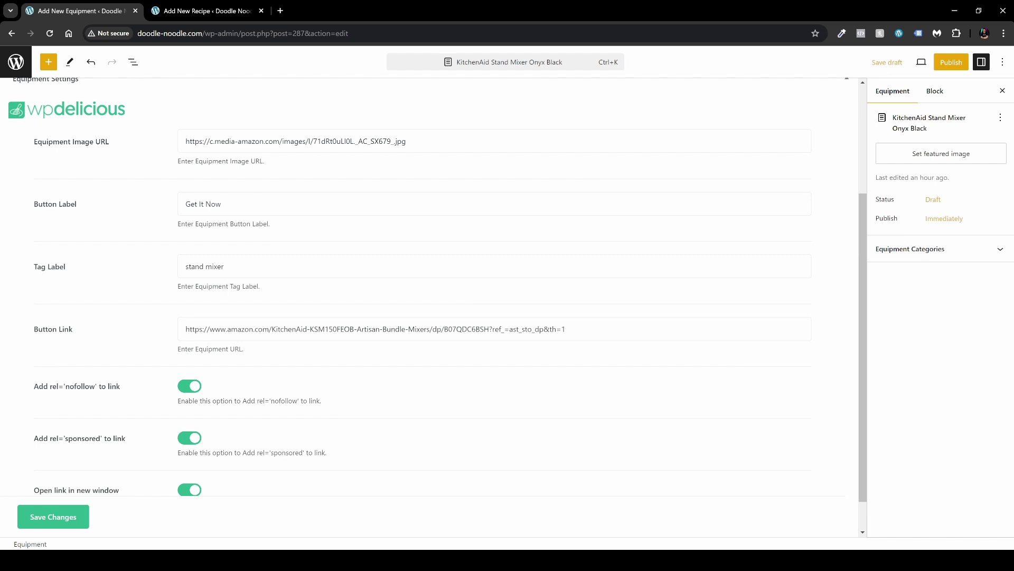
scroll(159, 322, down, 1)
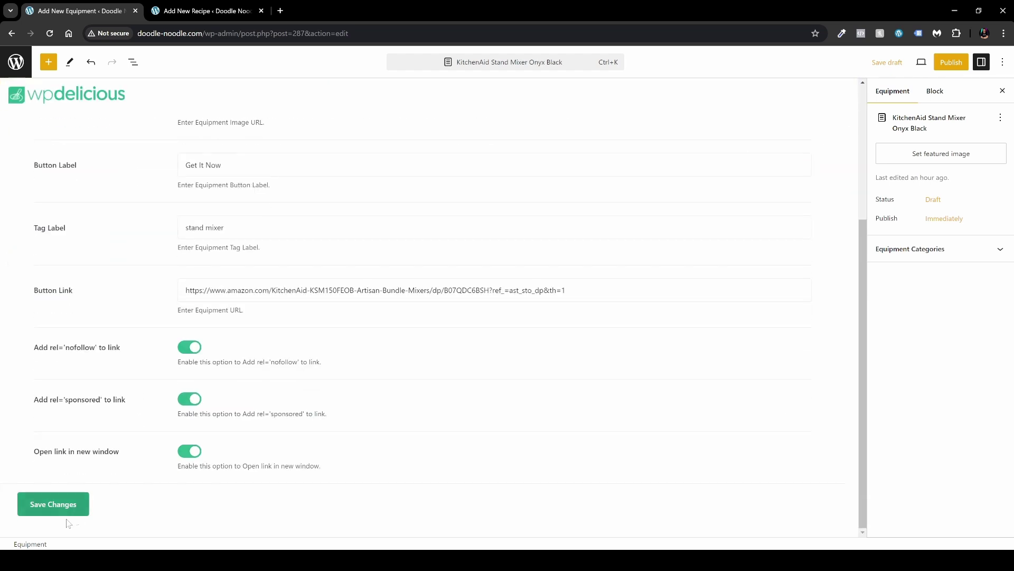
click(58, 511)
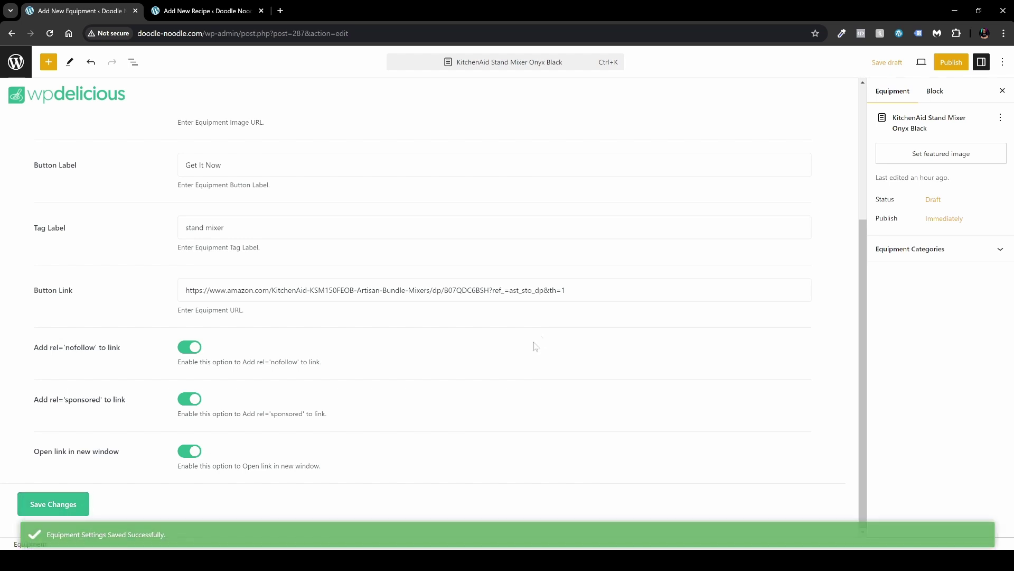
scroll(543, 339, up, 3)
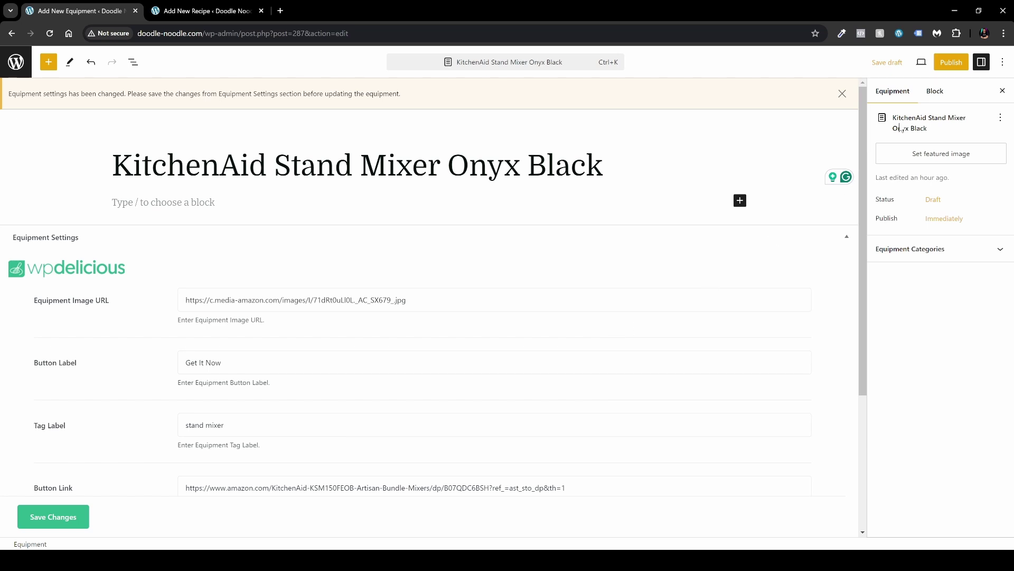
click(950, 63)
click(906, 65)
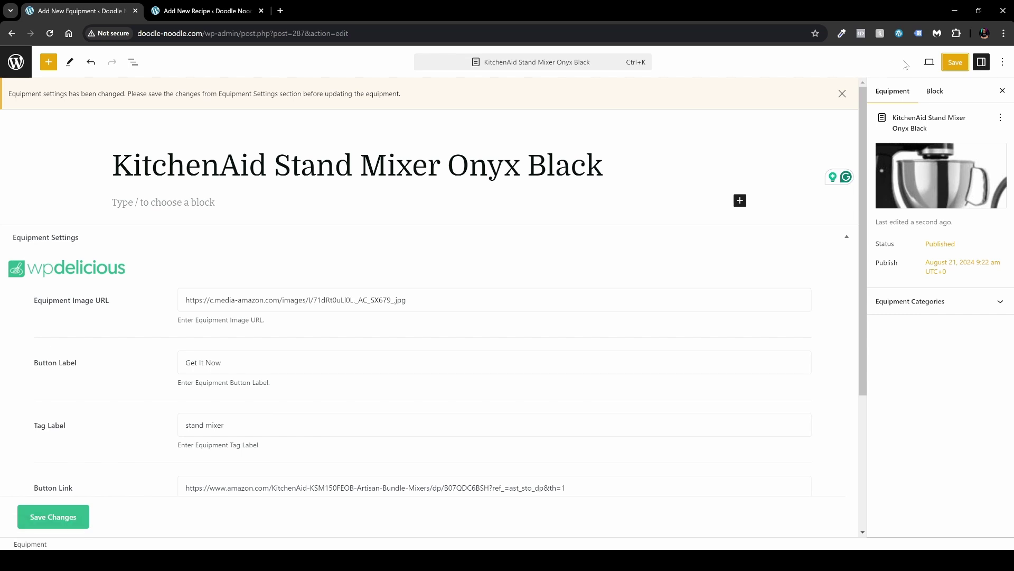
Step: Turn off pre-publish checks in the editor preferences and save the stand mixer equipment item again
click(1007, 62)
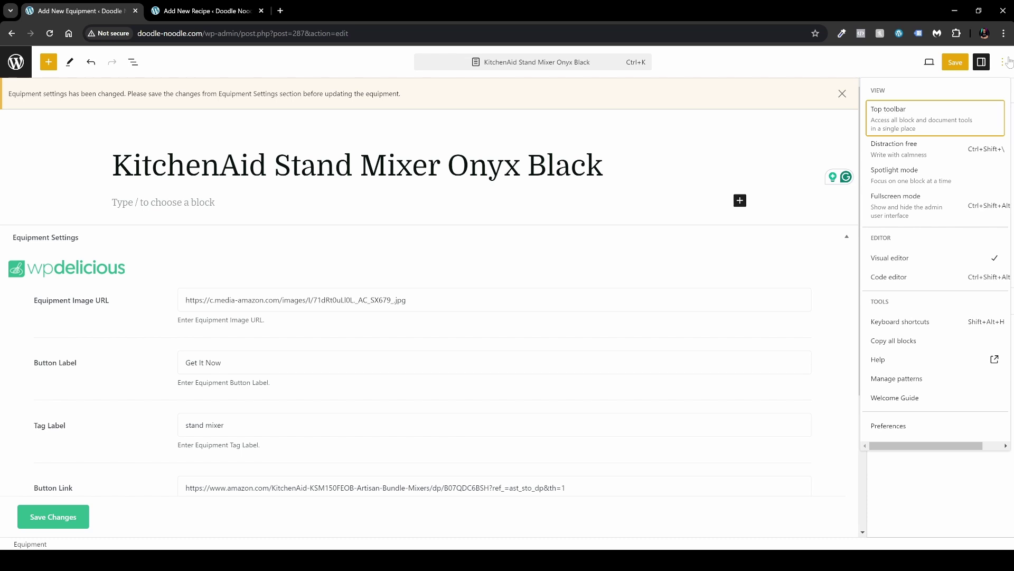
click(913, 426)
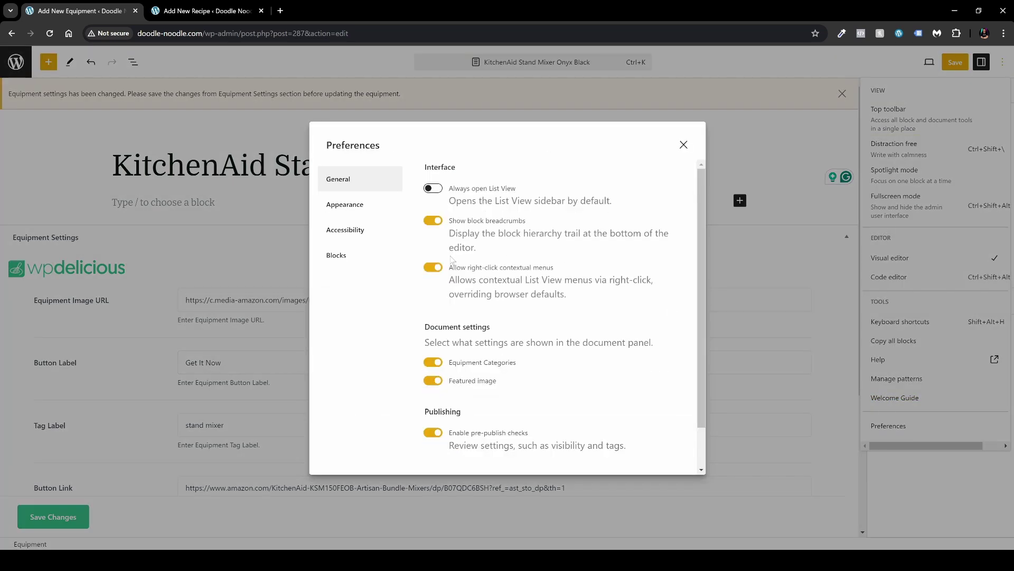
click(433, 433)
click(241, 288)
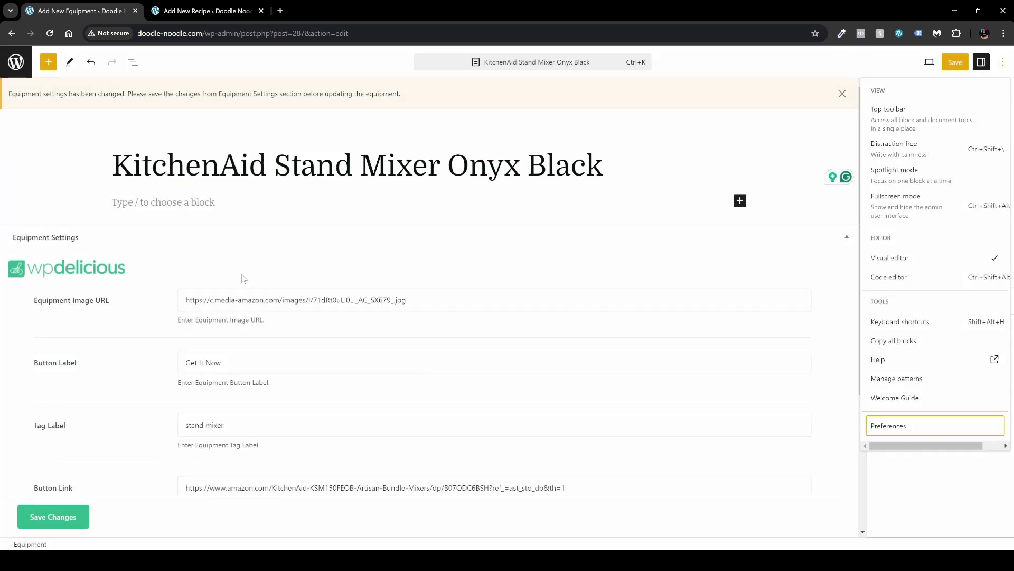
click(956, 63)
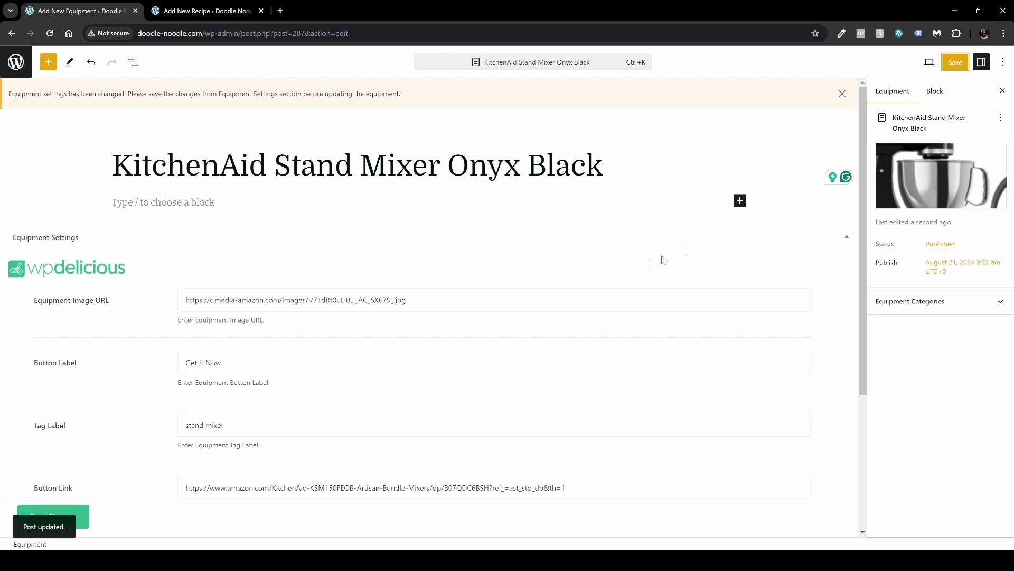
Step: In the Beef Wellington recipe's ingredient settings, set the number of servings to 7 and the ingredient title to Ingredients
key(ctrl+Tab)
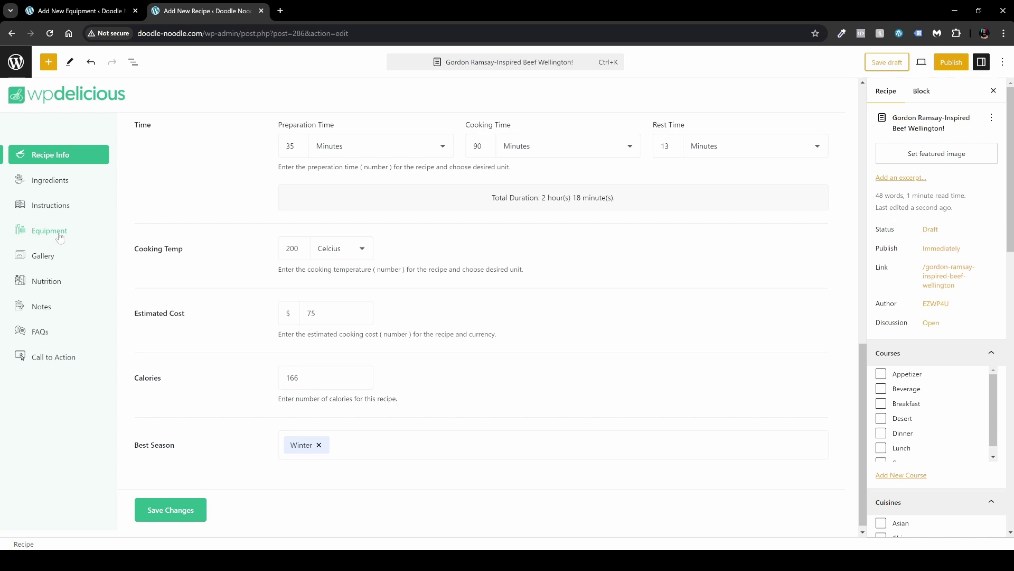
click(86, 12)
click(74, 182)
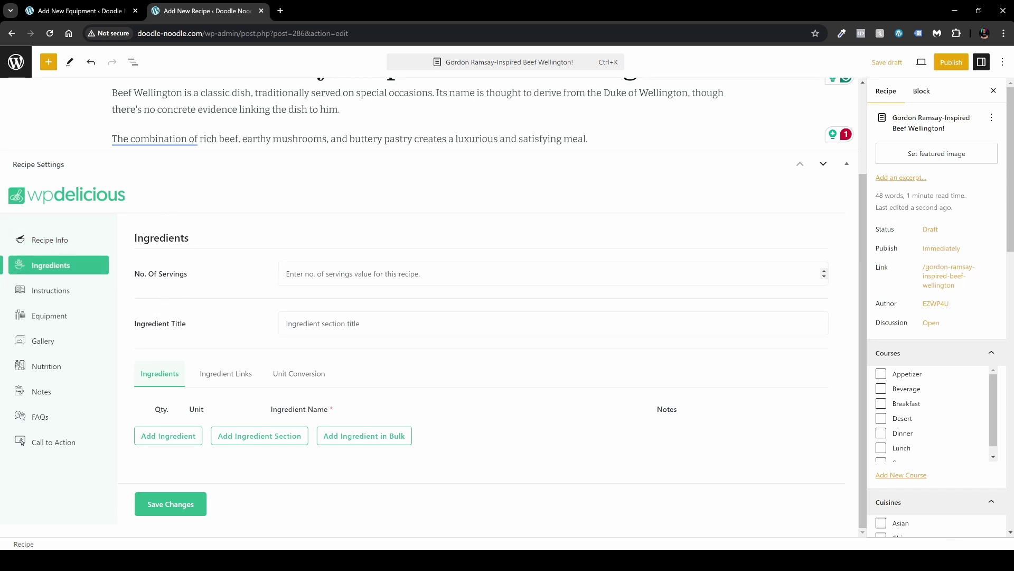
click(349, 274)
text(7)
double_click(143, 241)
key(ctrl+c)
click(296, 323)
key(ctrl+v)
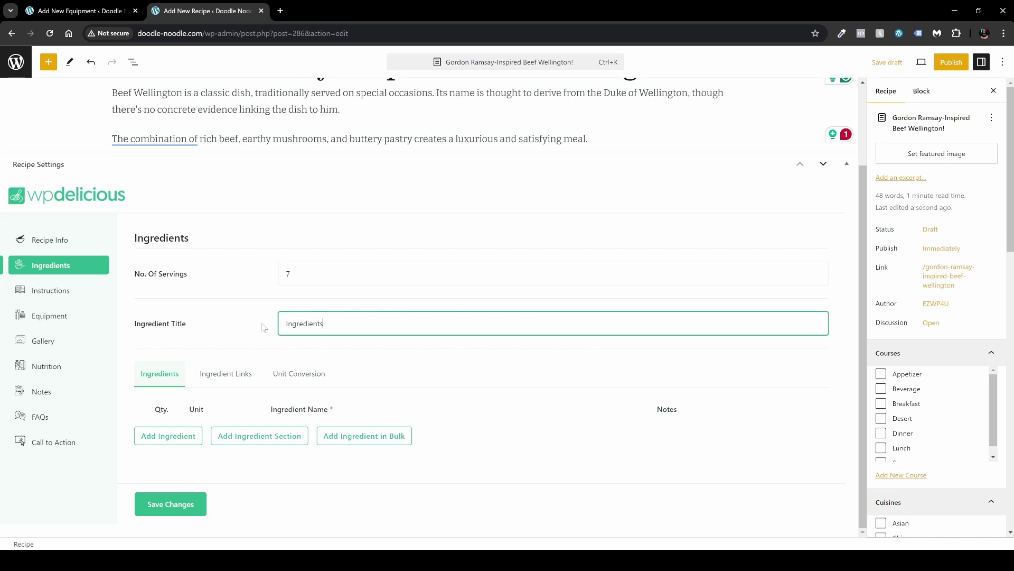
click(257, 323)
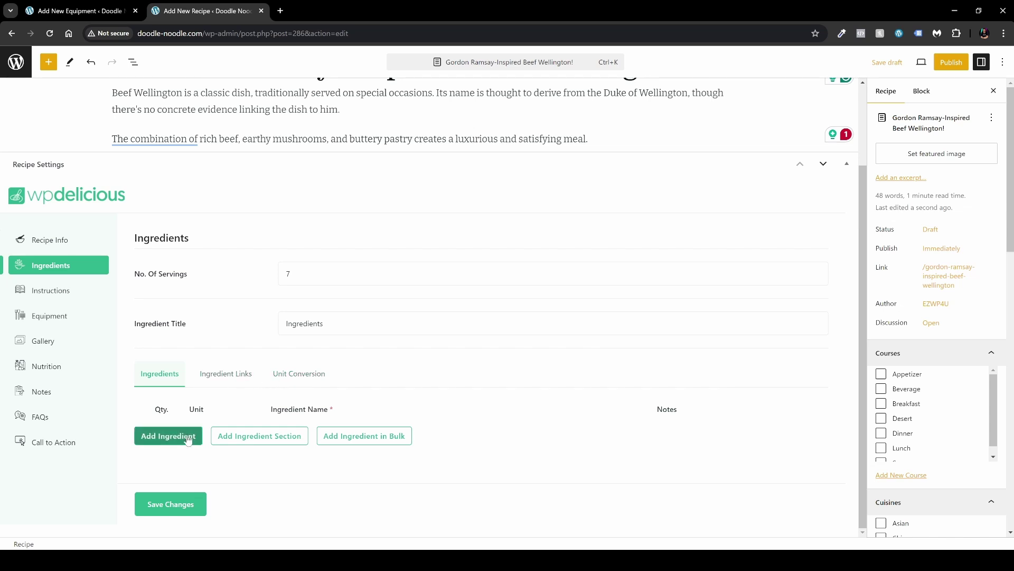
Step: Try adding an ingredient section and a blank ingredient row, and delete both
click(269, 443)
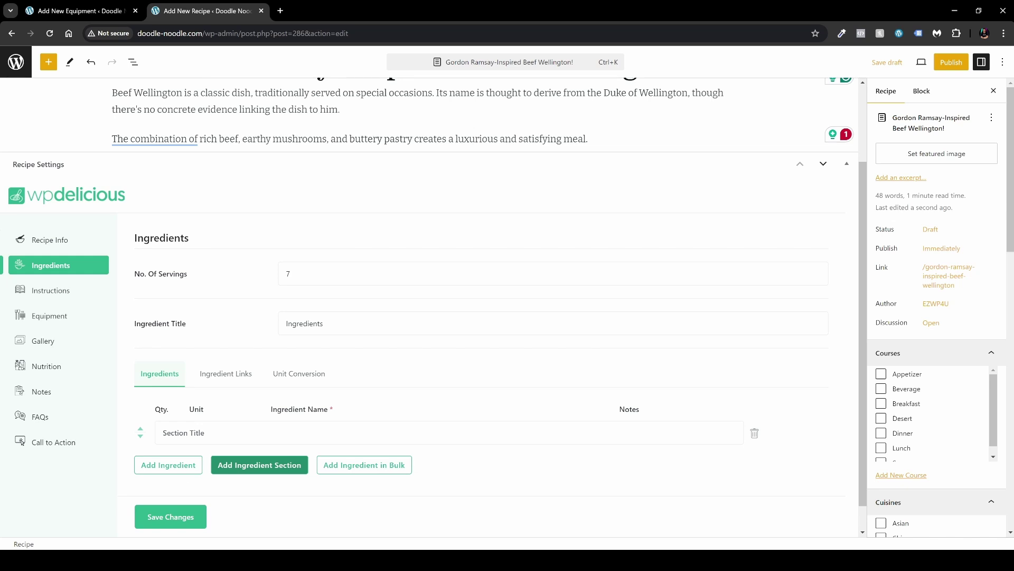
click(168, 464)
scroll(168, 436, down, 1)
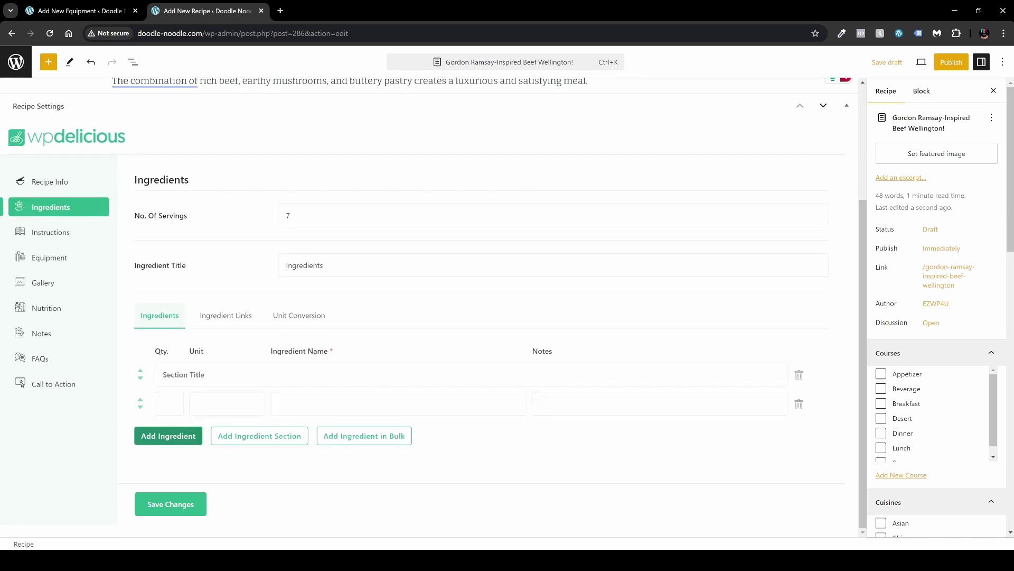
click(799, 404)
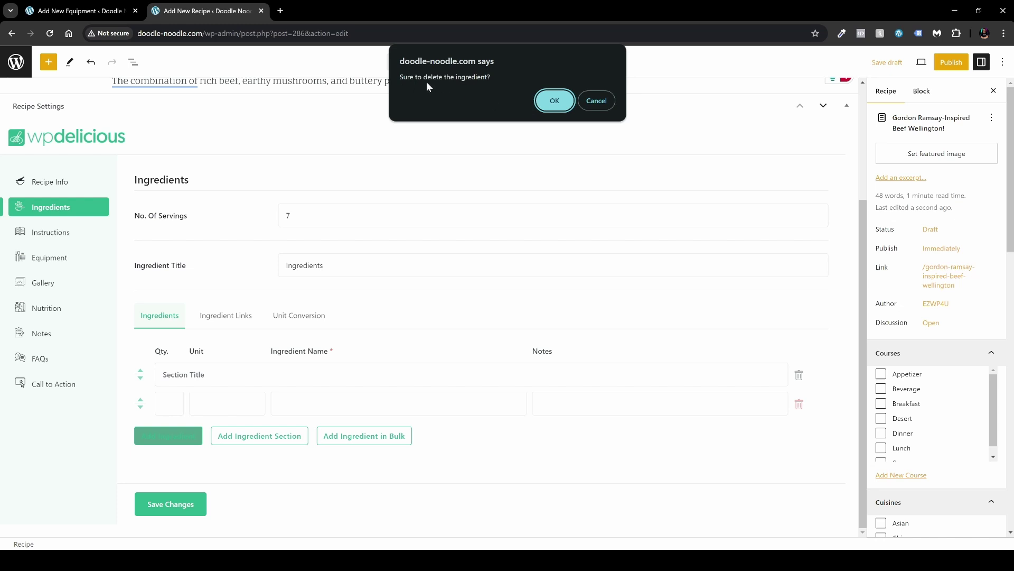
click(552, 100)
click(754, 403)
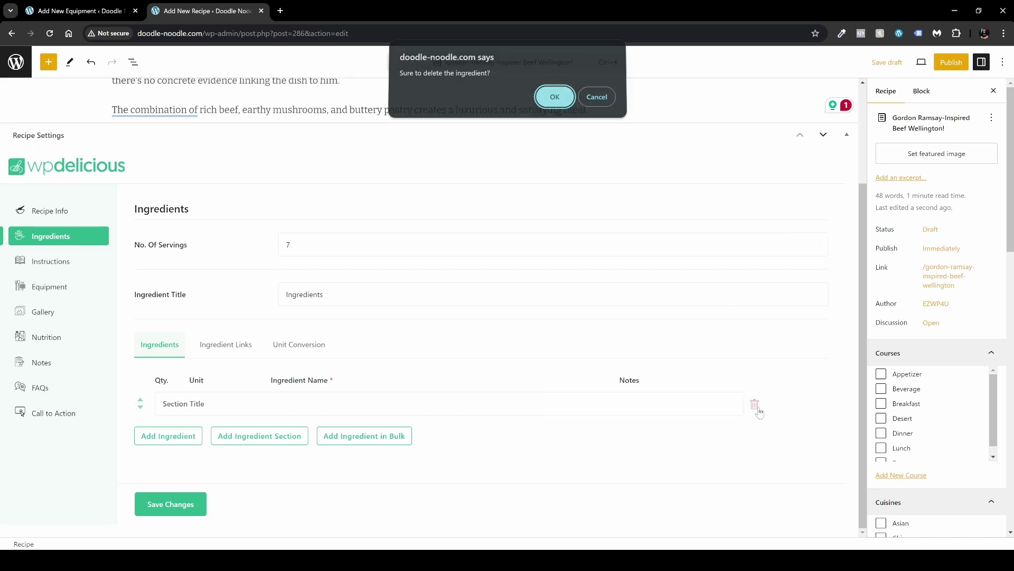
click(551, 98)
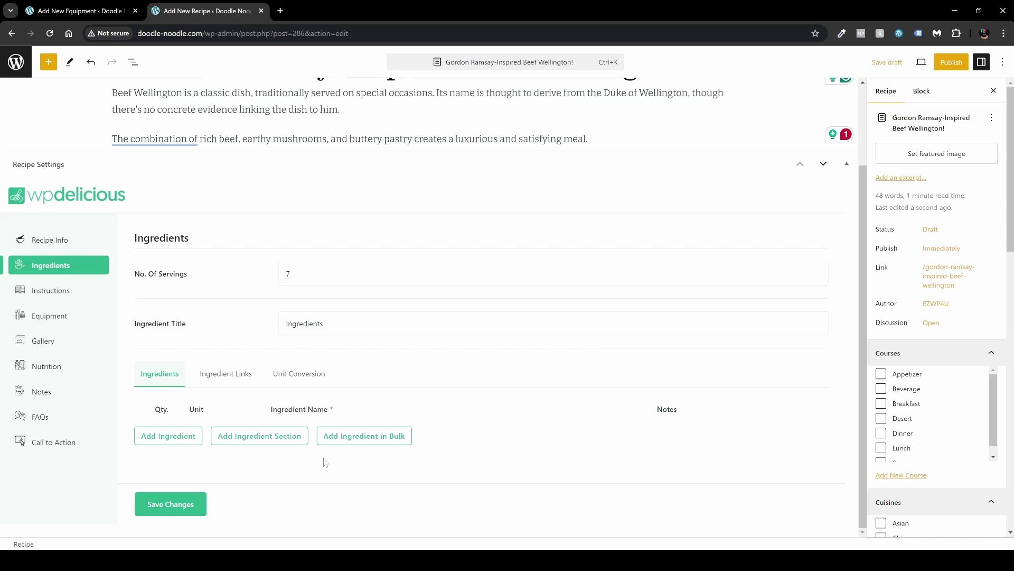
Step: Add thirteen ingredients in bulk by pasting the list from Beef to Egg wash, without marking any as a section heading
click(364, 443)
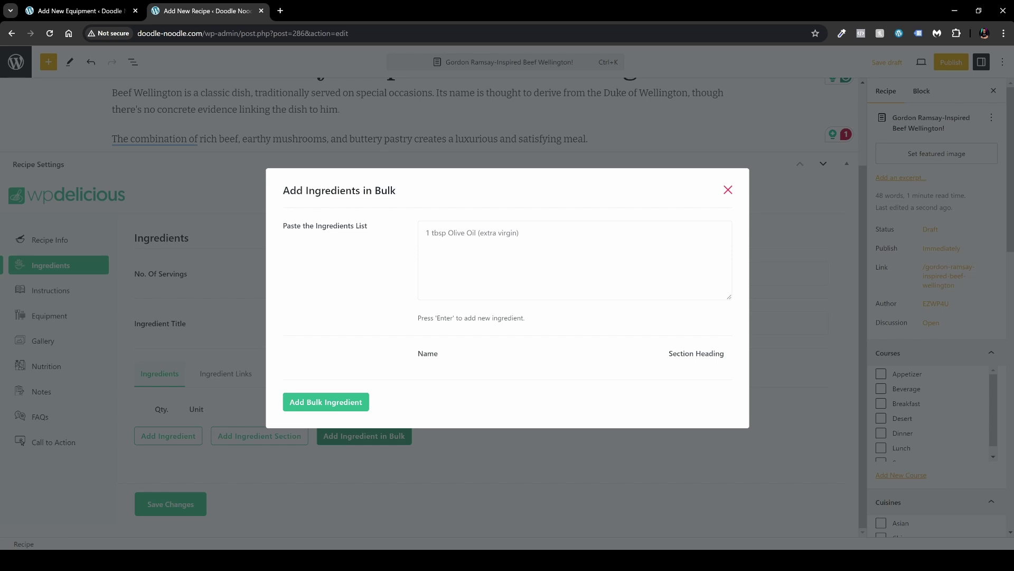
key(ctrl+v)
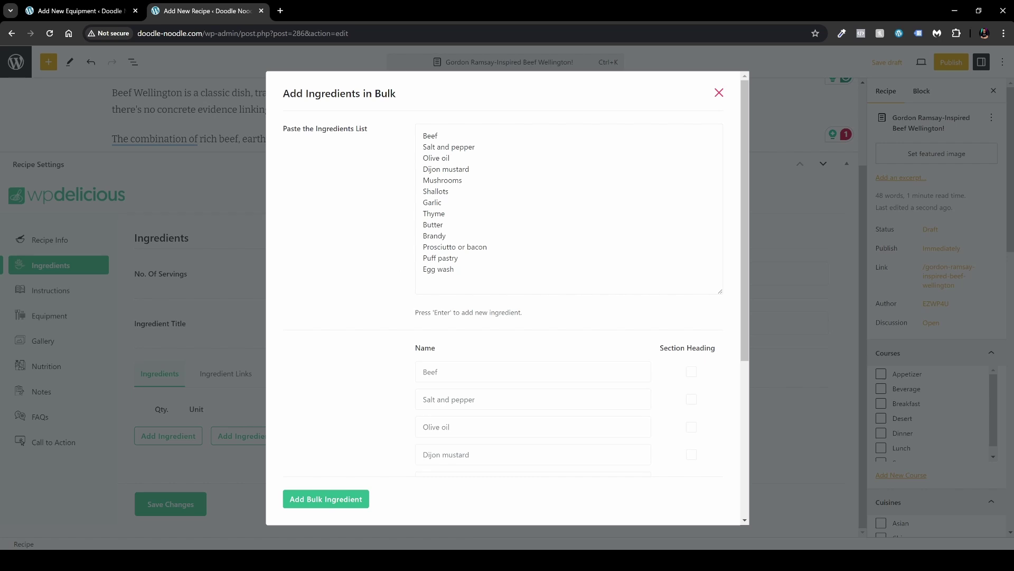
scroll(473, 262, down, 3)
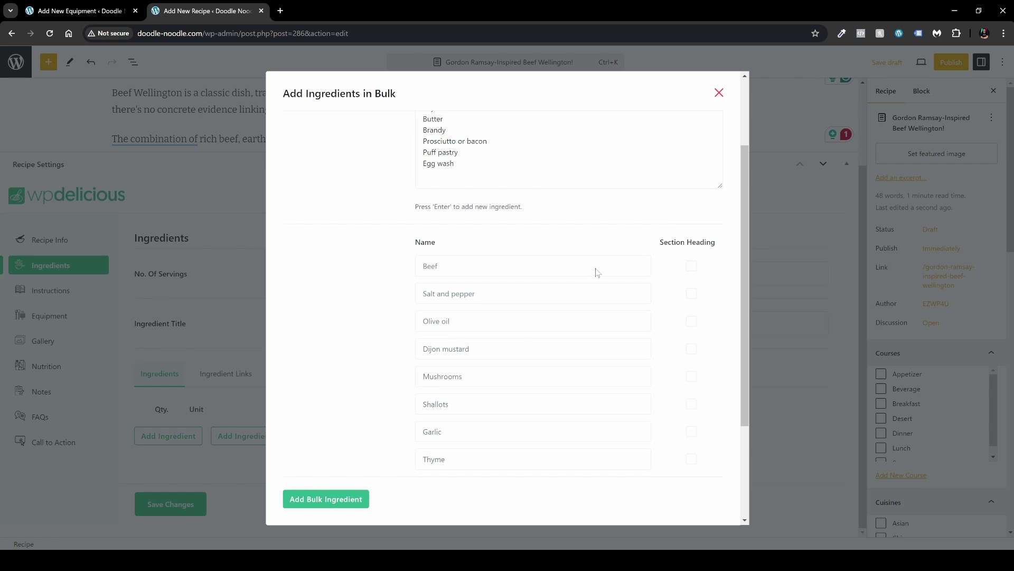
click(692, 267)
click(692, 267)
scroll(365, 312, down, 3)
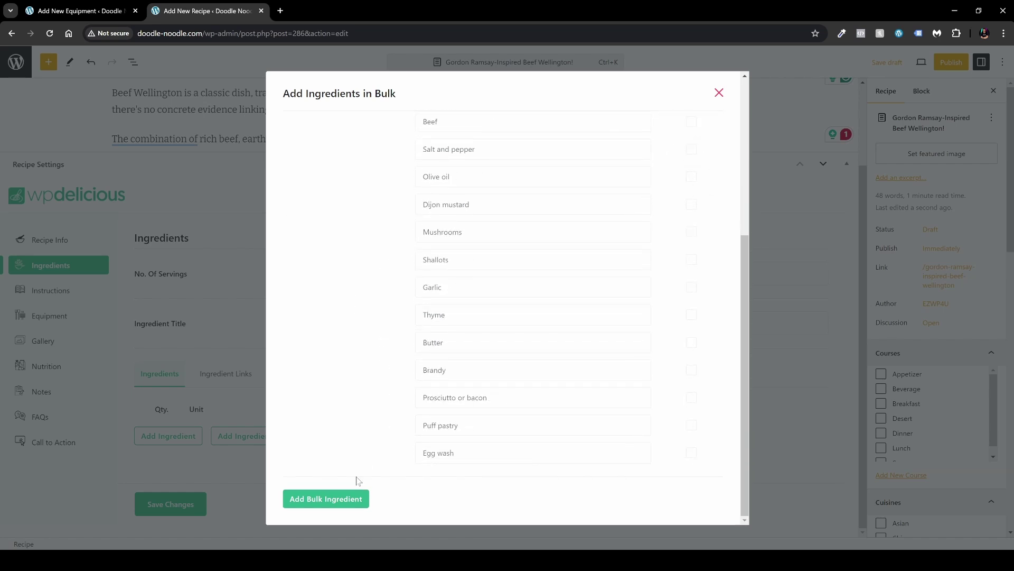
click(334, 500)
scroll(336, 356, down, 5)
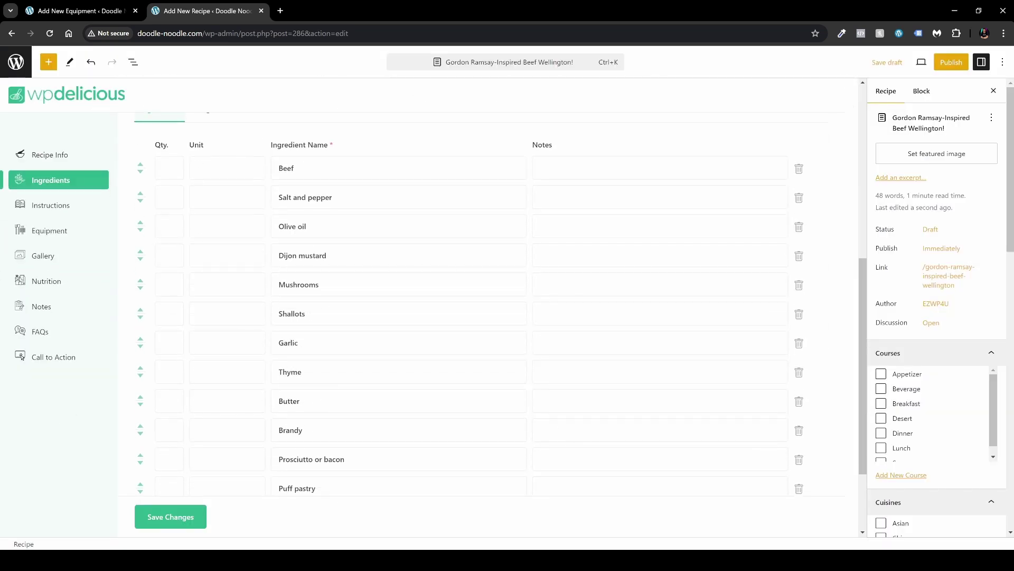
scroll(569, 253, down, 2)
scroll(568, 252, up, 4)
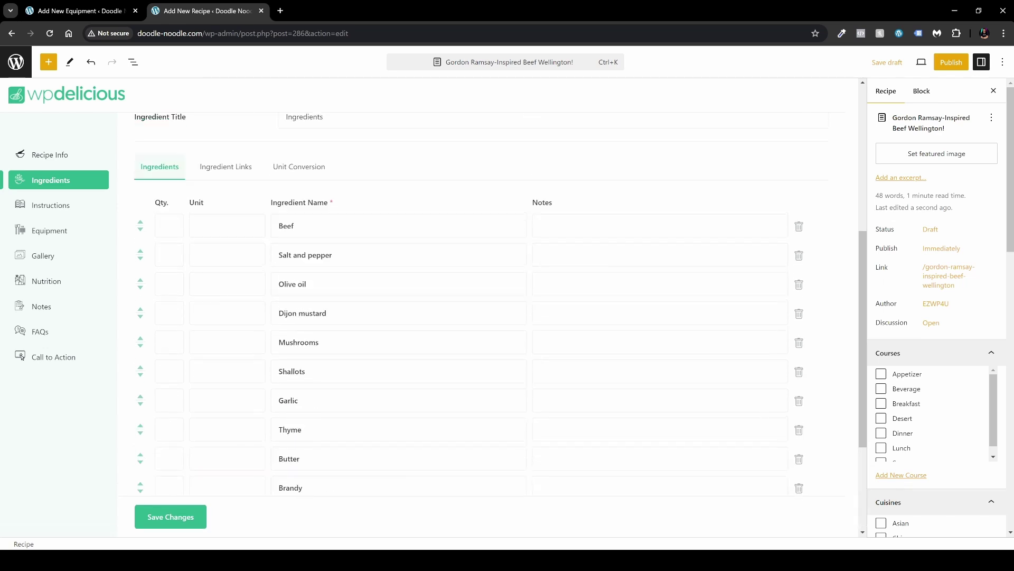
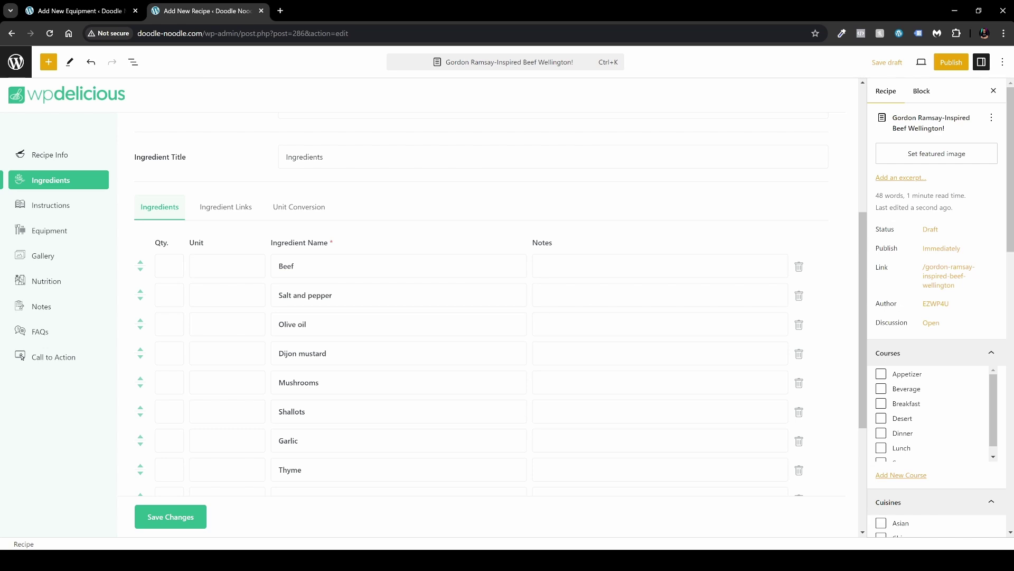
Step: Set the beef ingredient to 500 gr with the note "(Make sure the beef is not raw)"
click(169, 266)
click(227, 266)
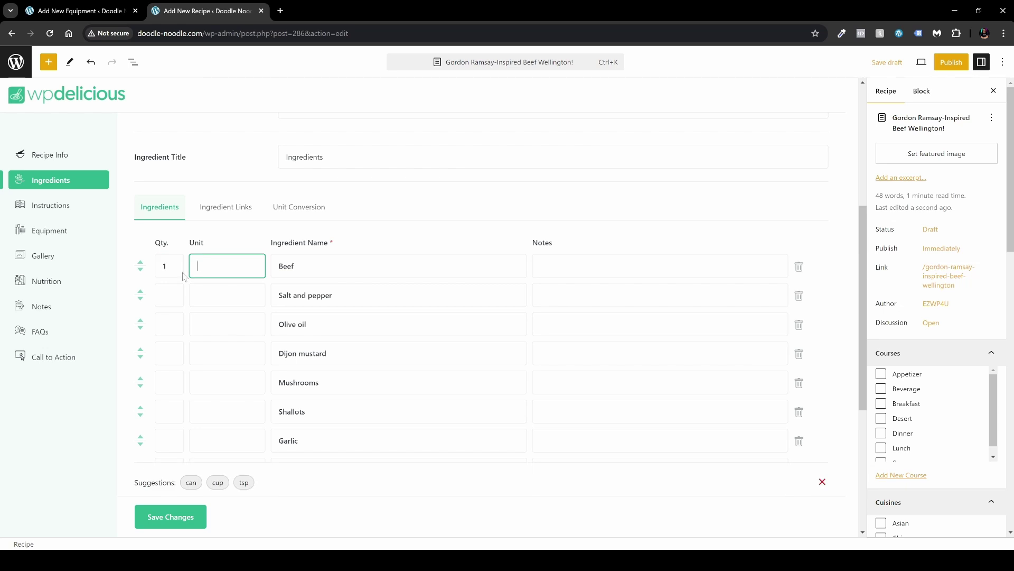
key(shift+Tab)
text(500)
key(Tab)
text(gr)
key(Tab)
key(Tab)
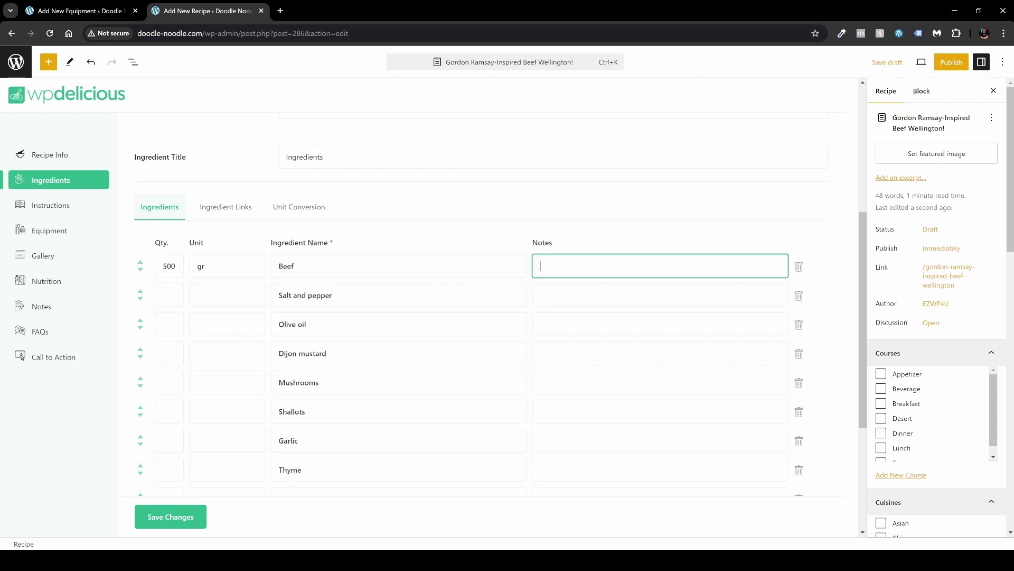
text((Make sure the beef is not raw)
Step: Review the ingredient quantities, units and notes through Egg wash, then save the recipe settings and the draft
scroll(500, 300, down, 2)
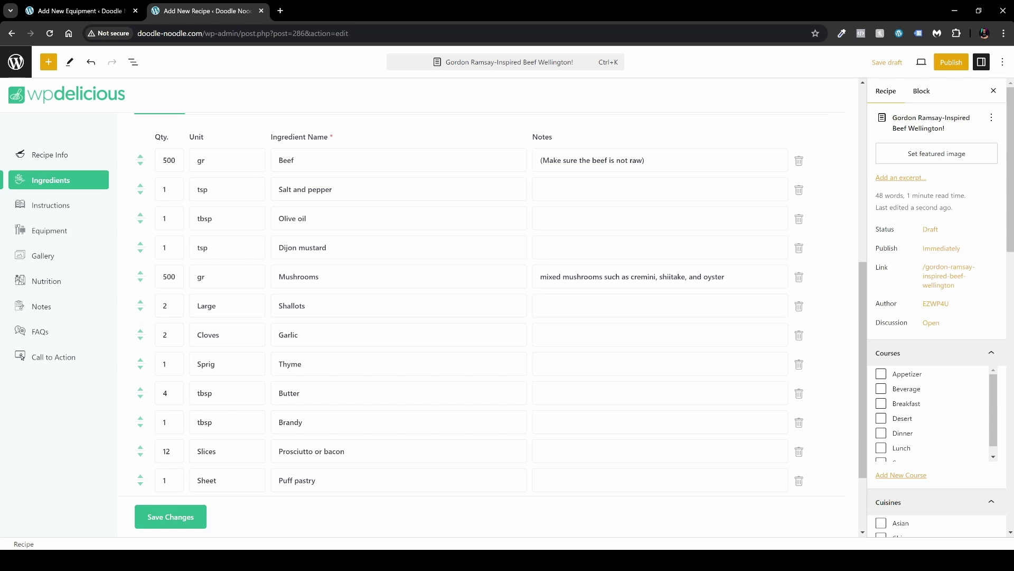
scroll(476, 304, down, 1)
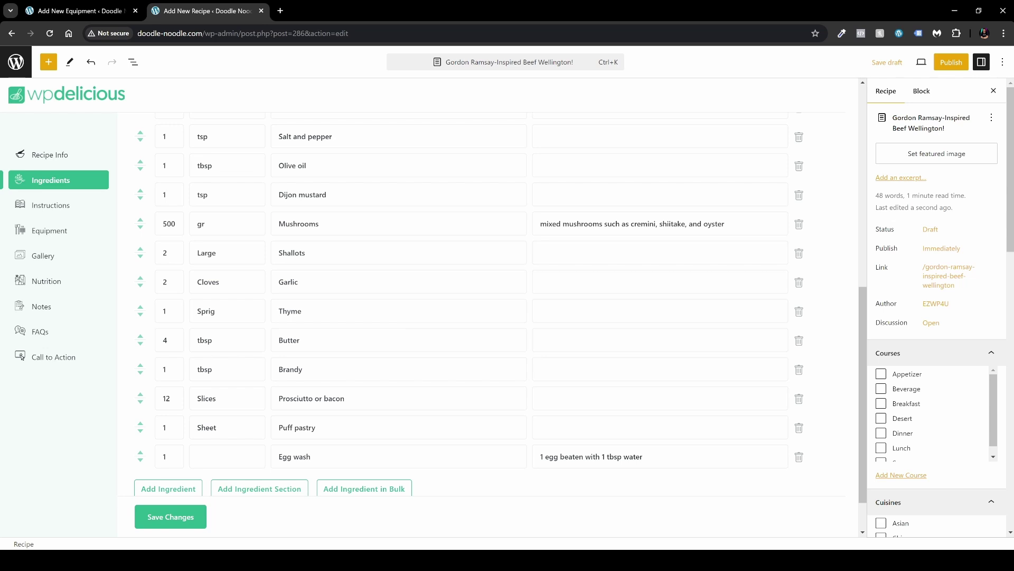
scroll(475, 306, up, 1)
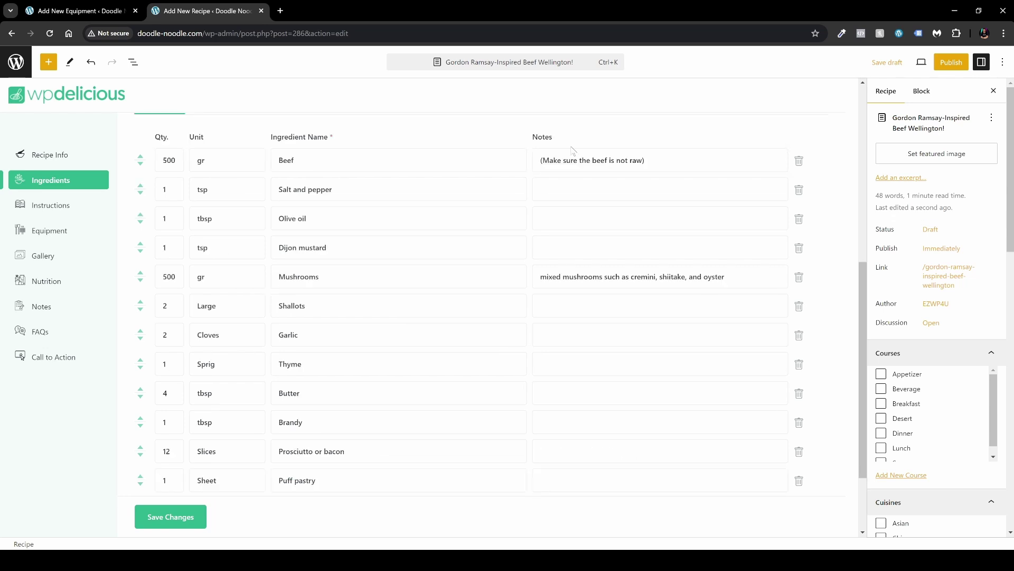
scroll(811, 359, down, 4)
scroll(811, 359, up, 5)
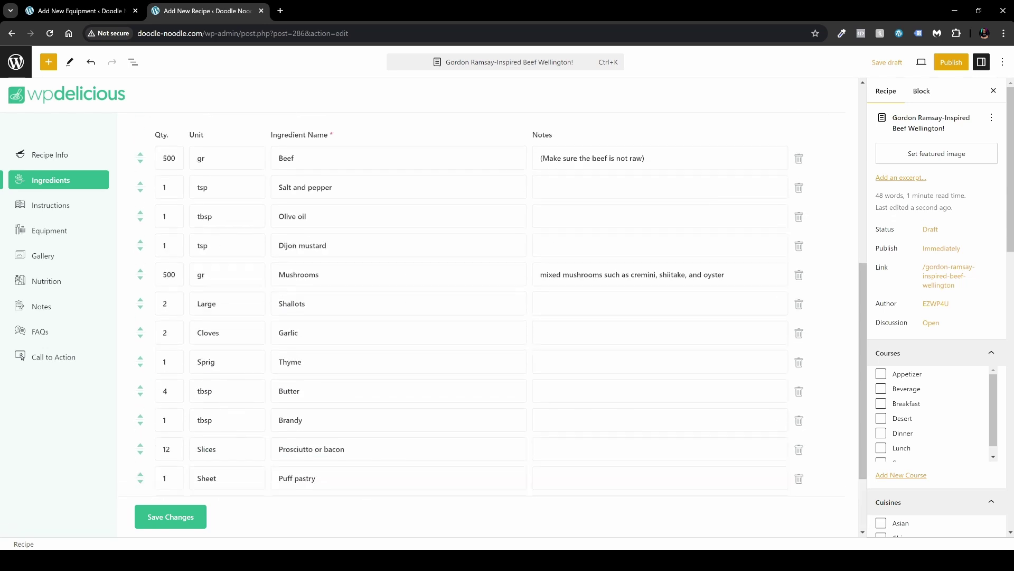
scroll(811, 359, down, 3)
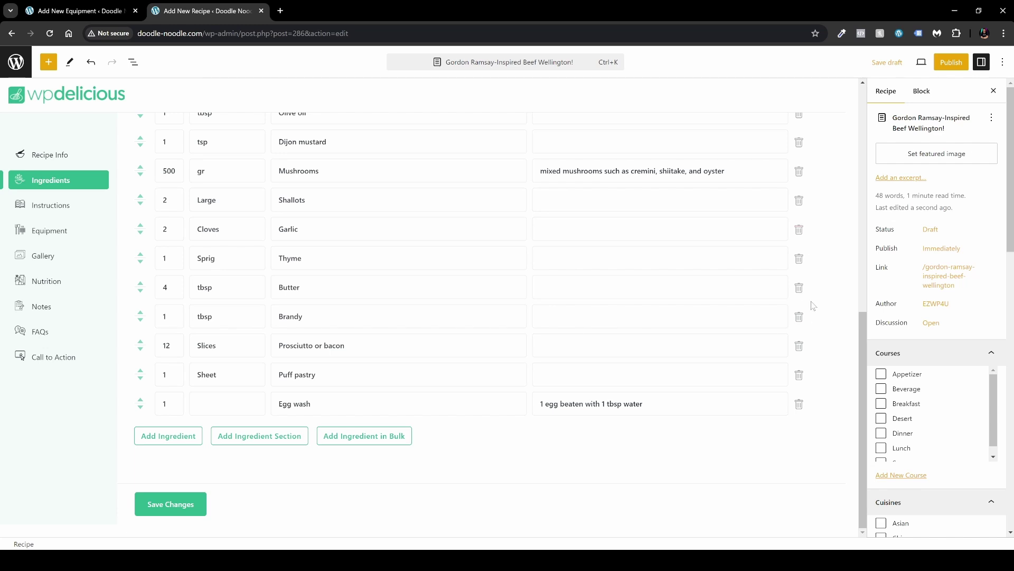
click(184, 507)
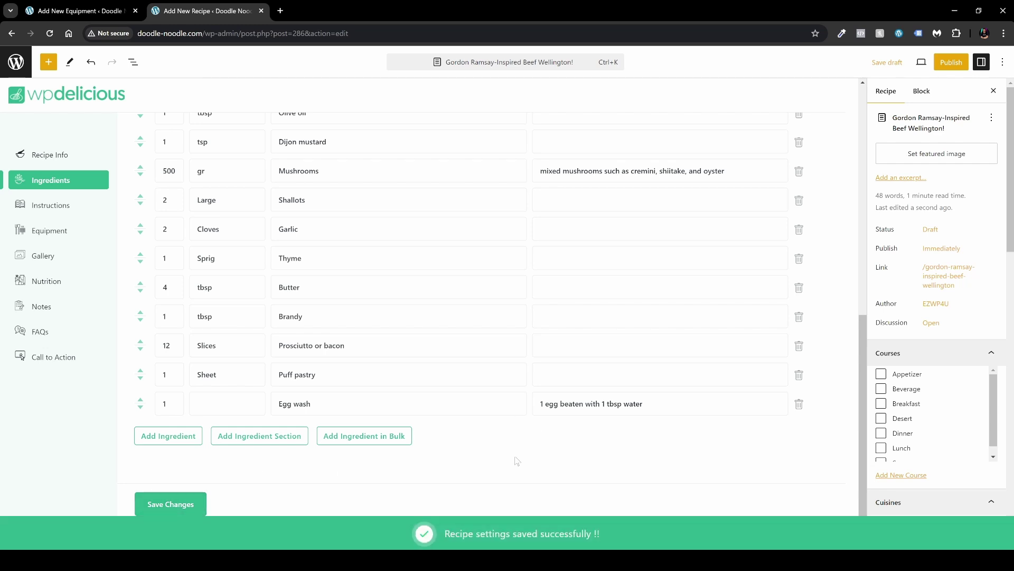
click(886, 68)
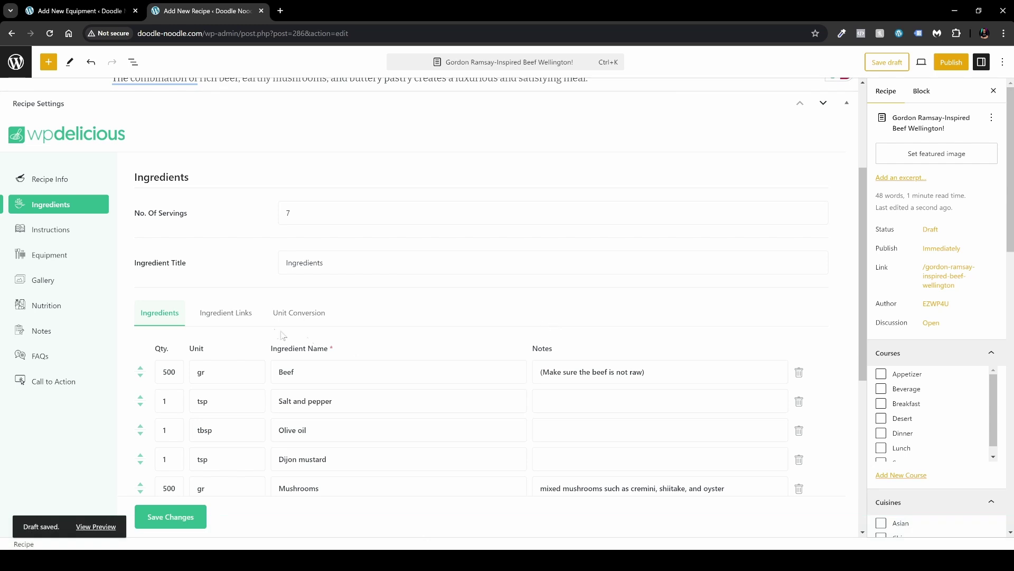
Step: Try to save an ingredient link for Beef without entering a URL, and close the link settings
click(233, 314)
scroll(360, 307, down, 2)
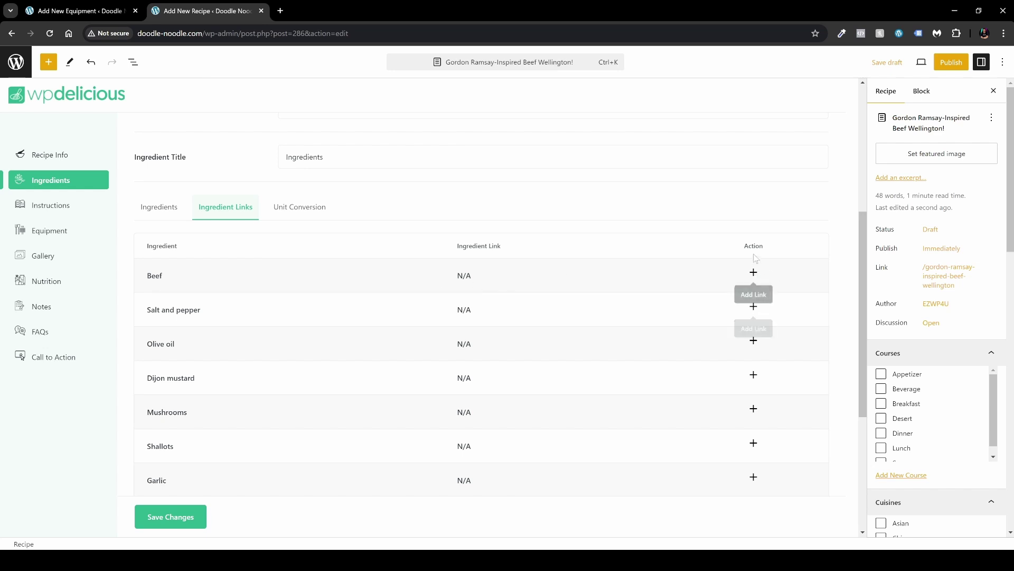
click(754, 273)
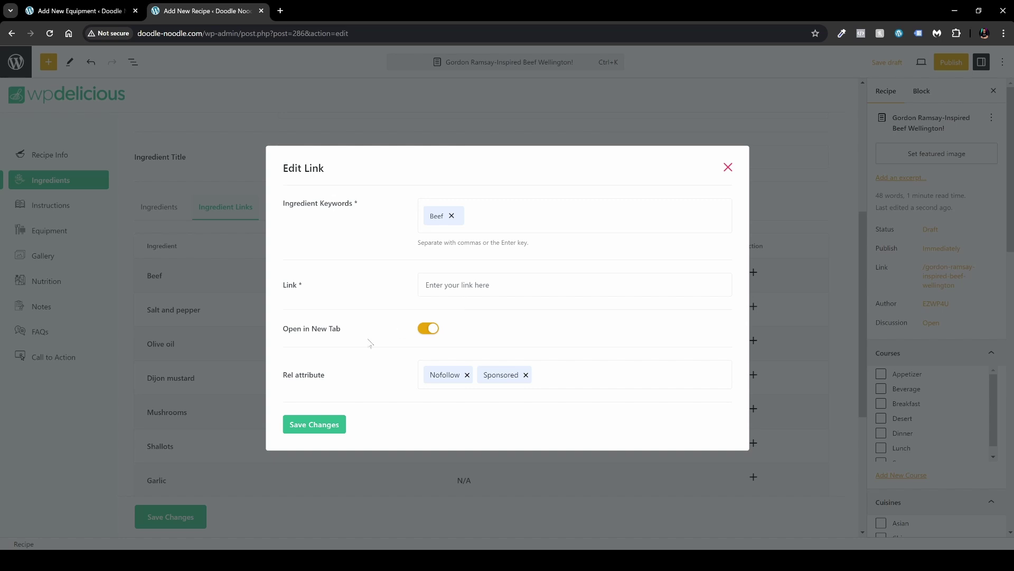
click(430, 337)
click(430, 336)
click(334, 425)
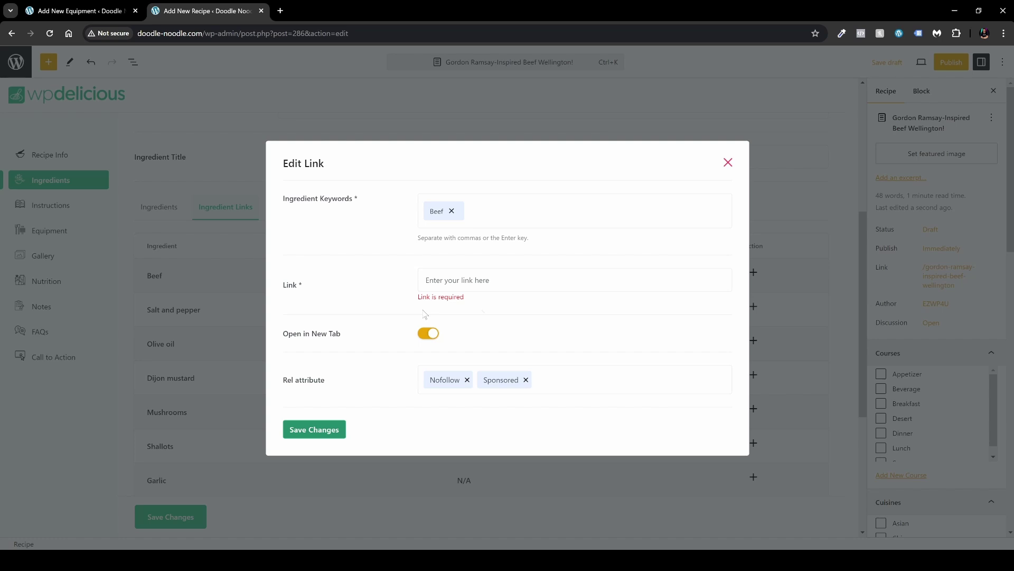
click(727, 162)
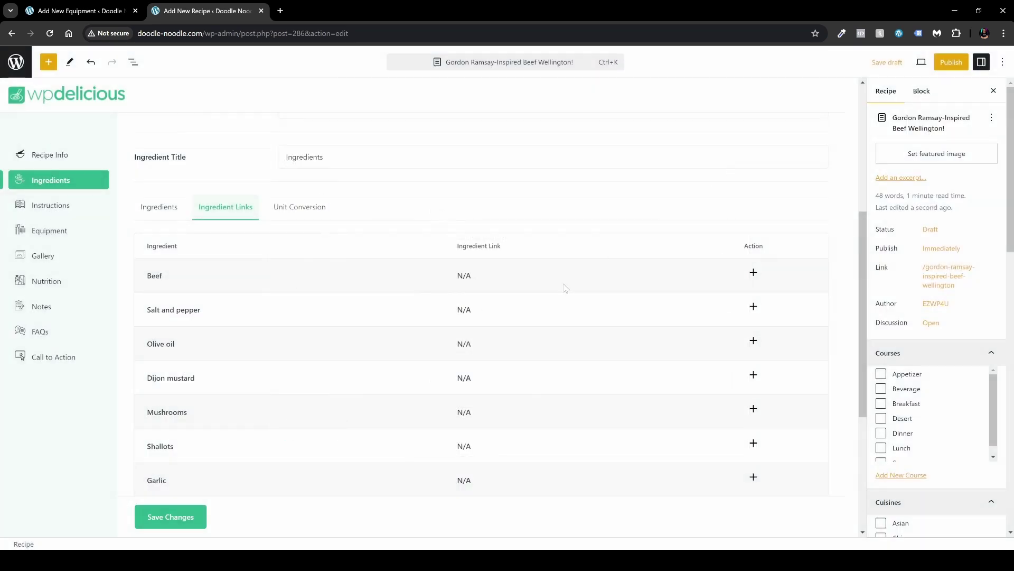
Step: Examine the unit conversion settings, including the conversion options for beef and the option to convert all ingredients automatically
click(302, 231)
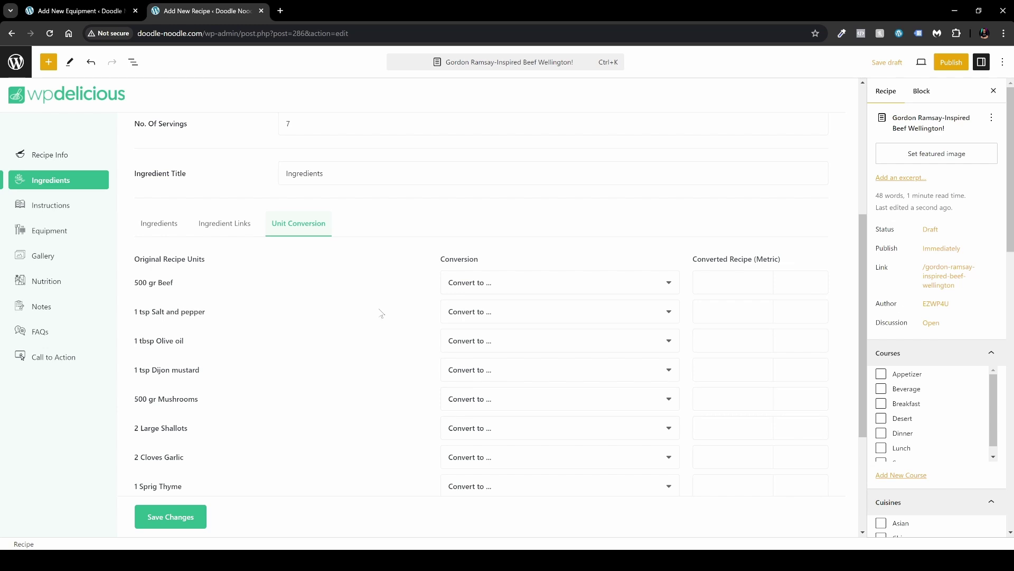
scroll(380, 313, down, 2)
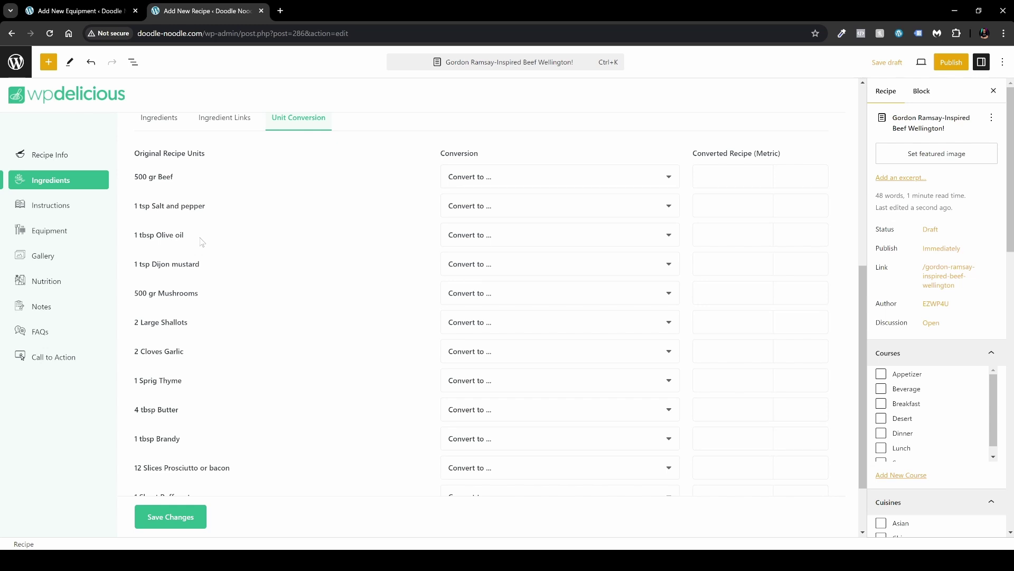
click(504, 182)
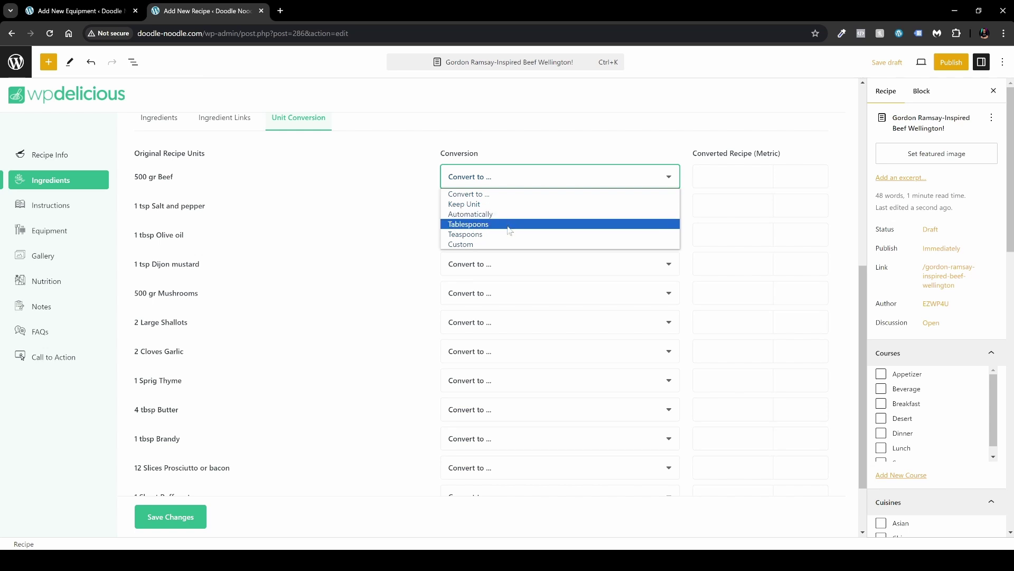
click(391, 206)
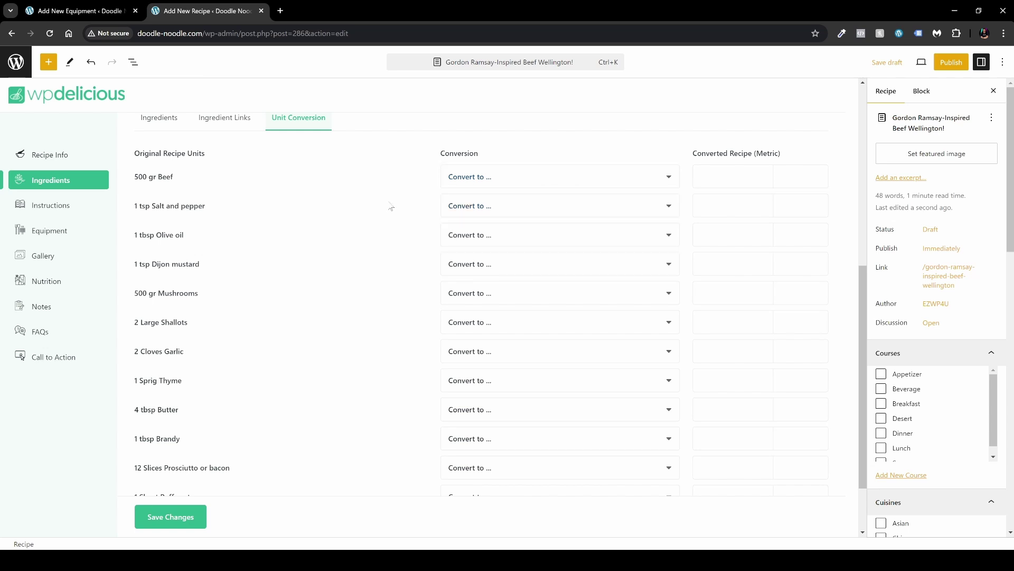
click(494, 184)
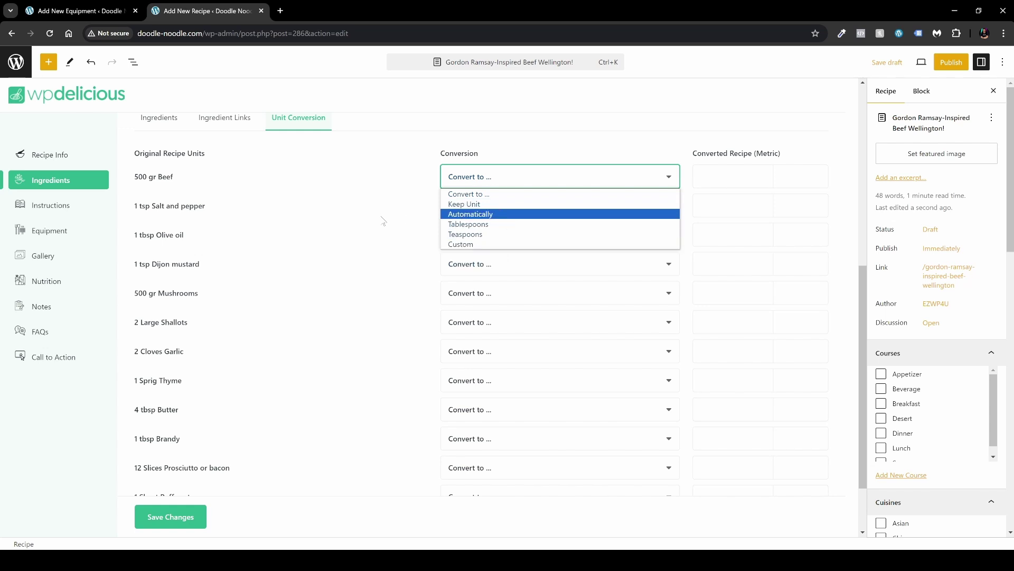
click(409, 217)
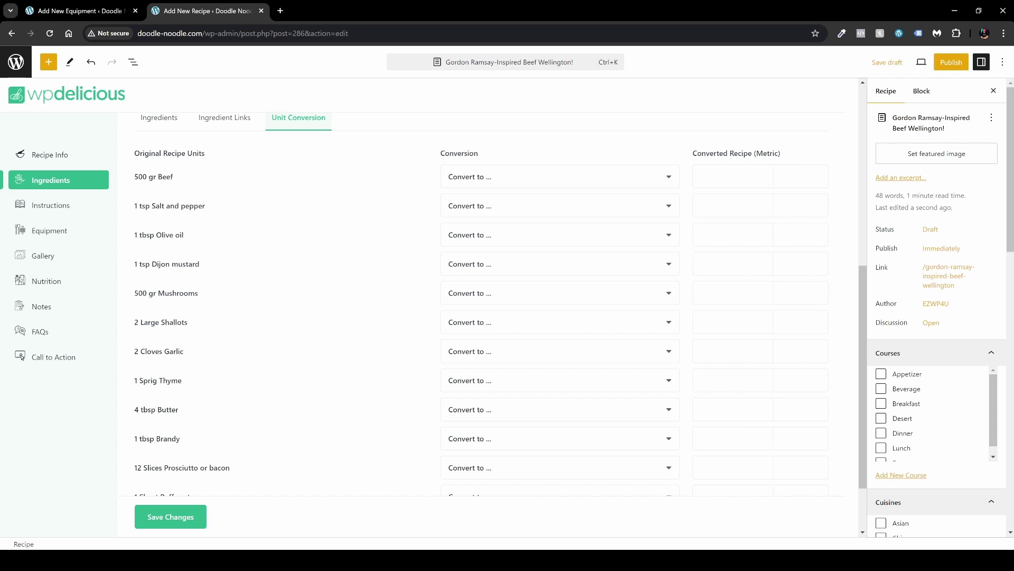
scroll(785, 167, down, 2)
scroll(338, 412, up, 4)
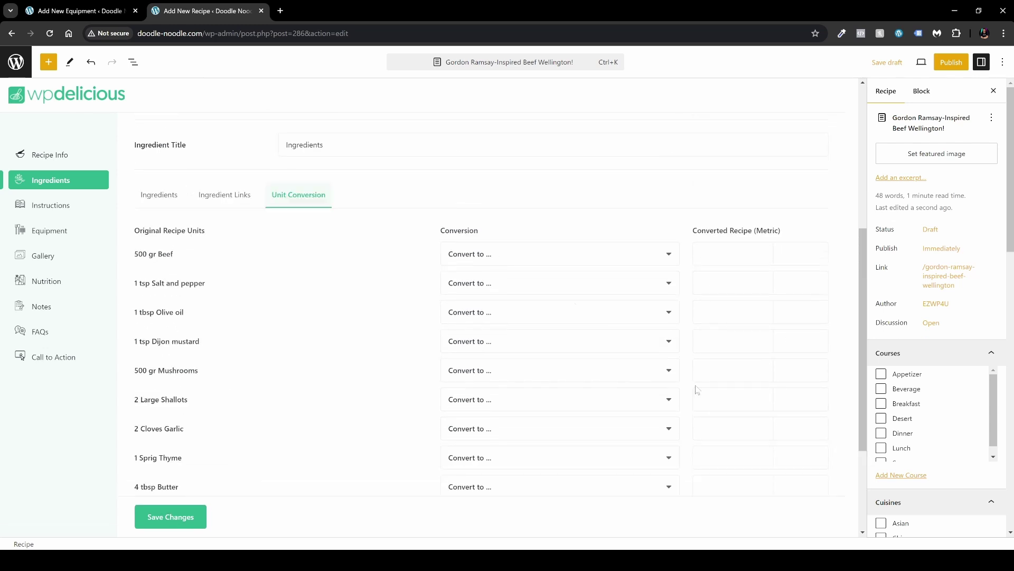
scroll(338, 412, down, 4)
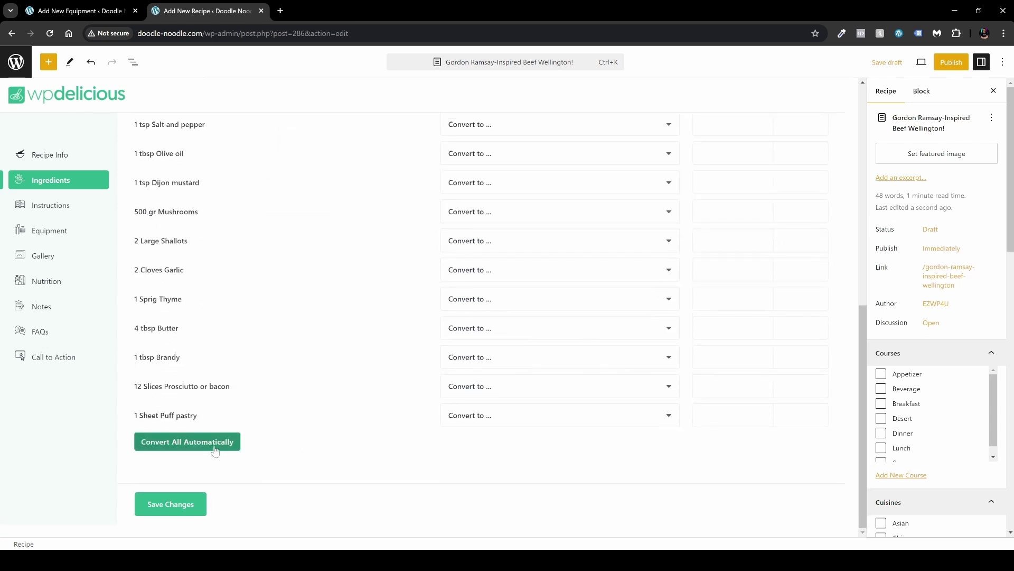
scroll(588, 211, up, 3)
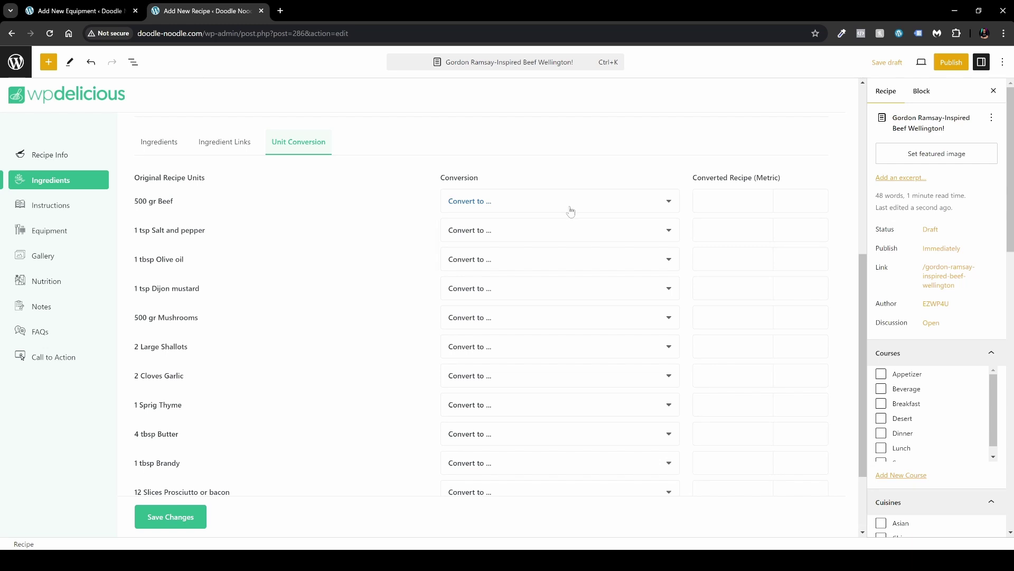
Step: Convert the ingredient units, keeping beef at 500 gr and using Teaspoons for salt and pepper and Dijon mustard, and save the recipe settings
click(570, 211)
click(566, 226)
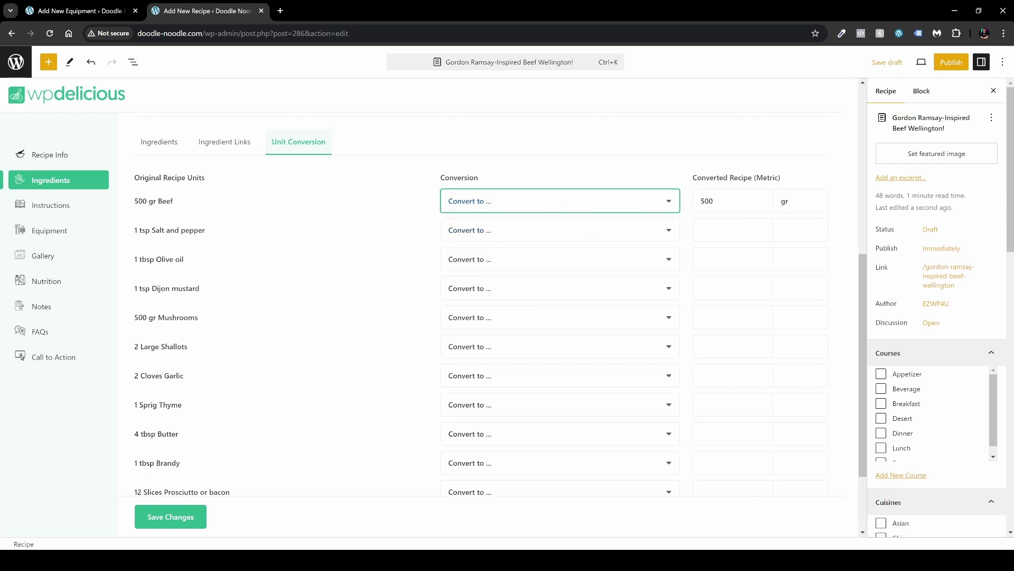
click(572, 238)
click(570, 307)
click(586, 259)
click(588, 286)
click(587, 288)
click(608, 365)
click(625, 317)
click(623, 355)
scroll(337, 330, down, 3)
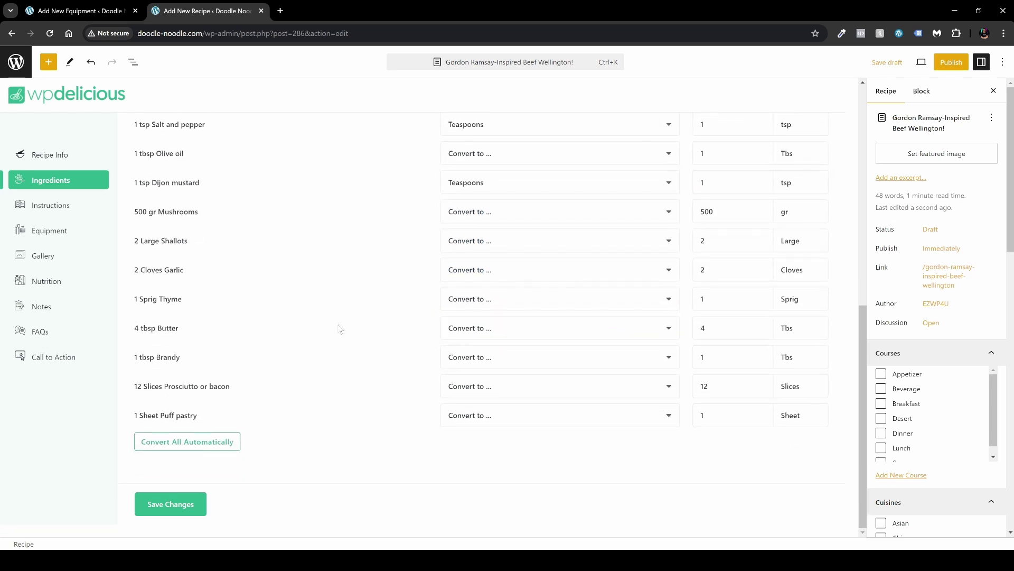
click(186, 505)
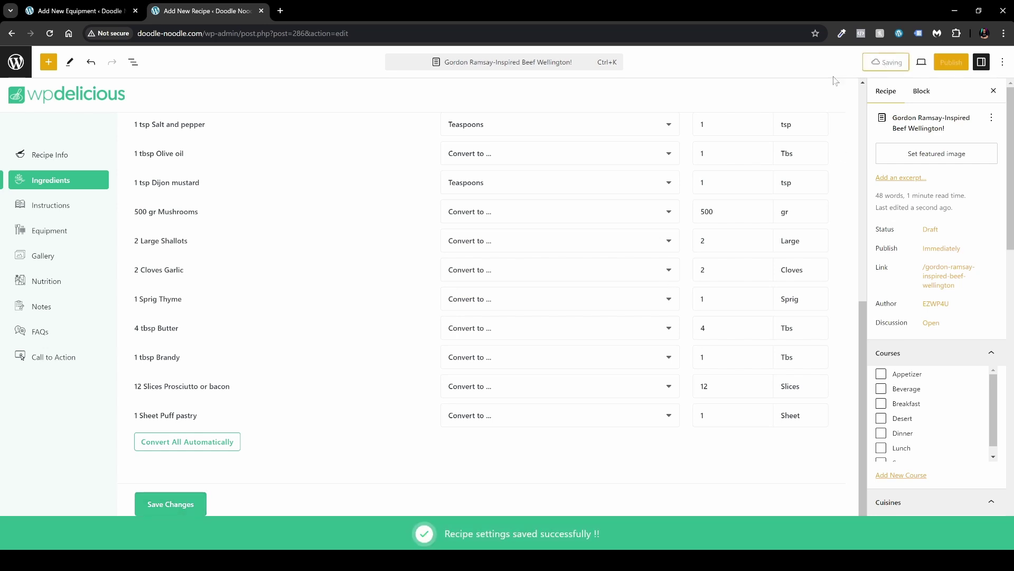
Step: Add a new instruction section with a blank instruction to the recipe's instructions
click(74, 209)
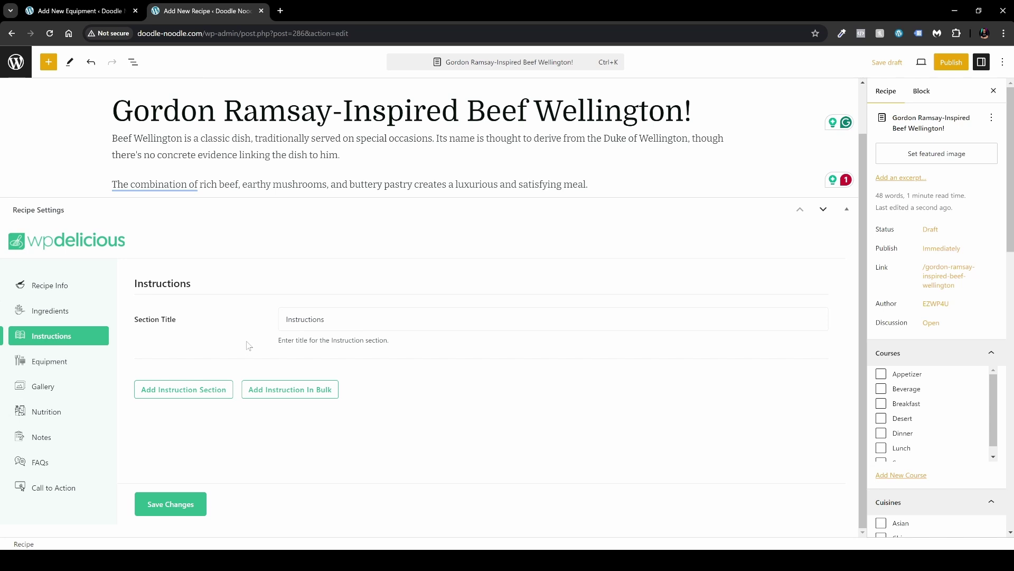
click(201, 390)
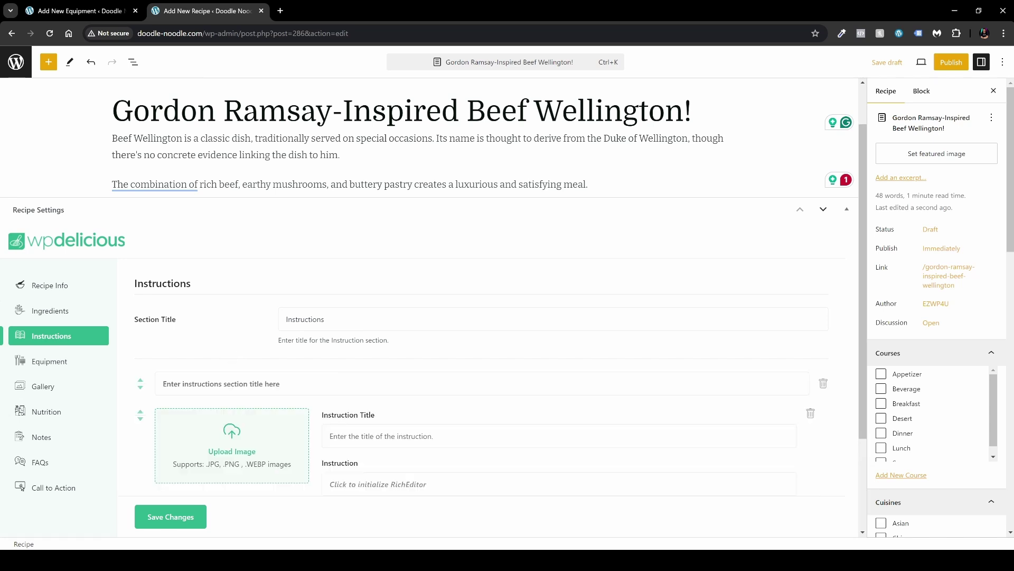
scroll(267, 354, down, 2)
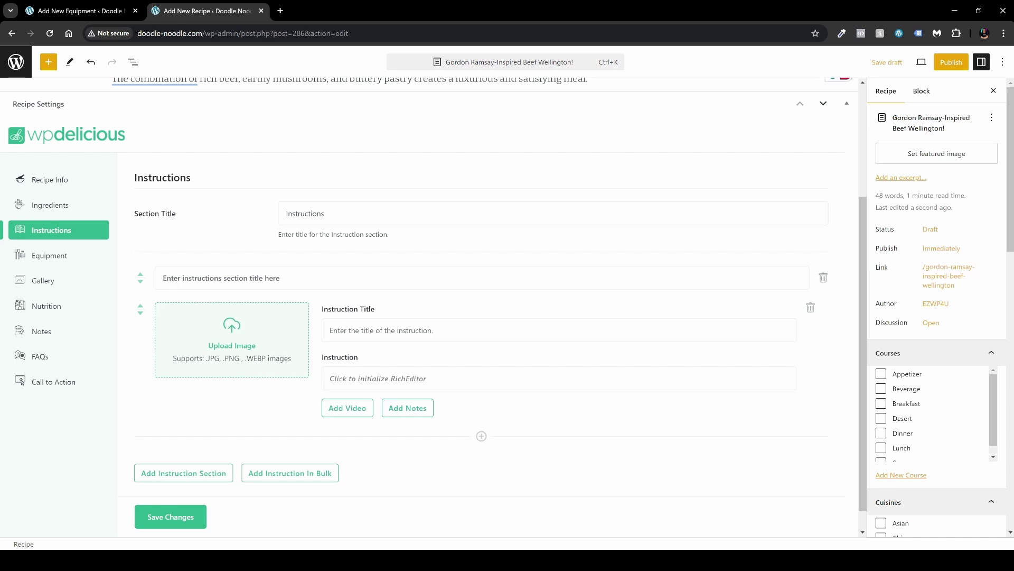
Step: Try out the blank instruction's rich text editor, add video and notes fields, and browse its image options without choosing one
scroll(433, 303, down, 1)
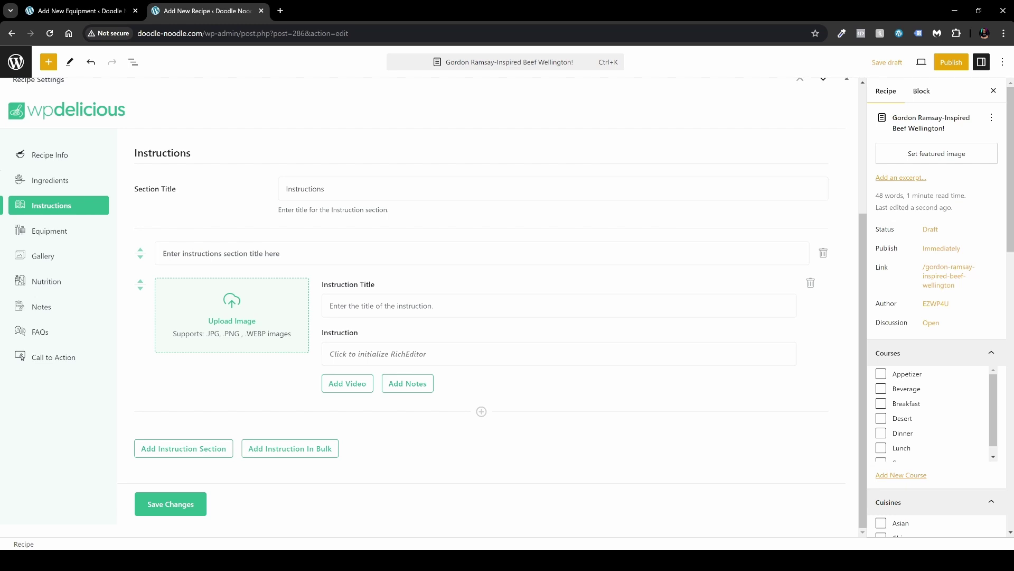
click(559, 354)
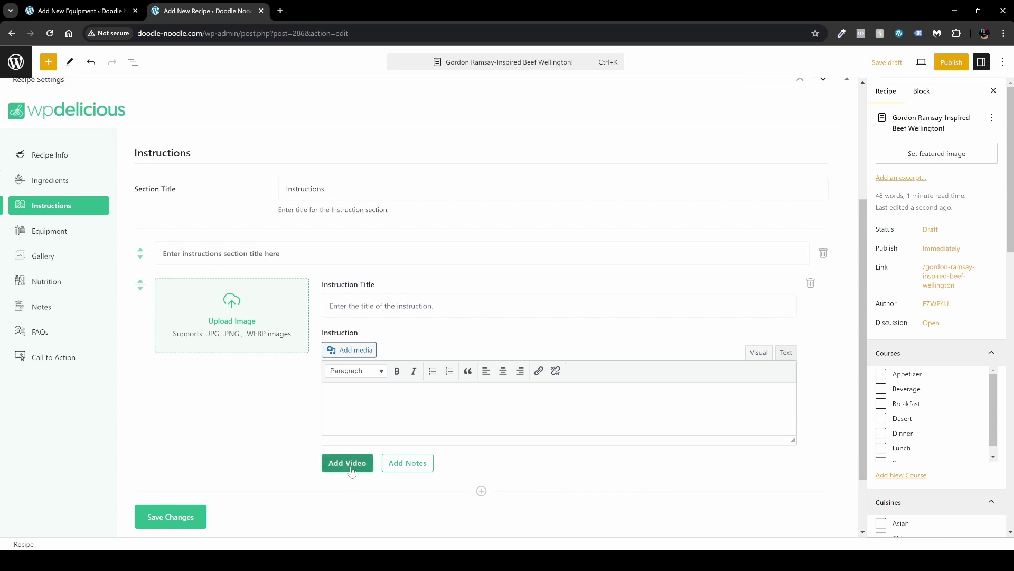
scroll(348, 466, down, 2)
scroll(349, 466, down, 1)
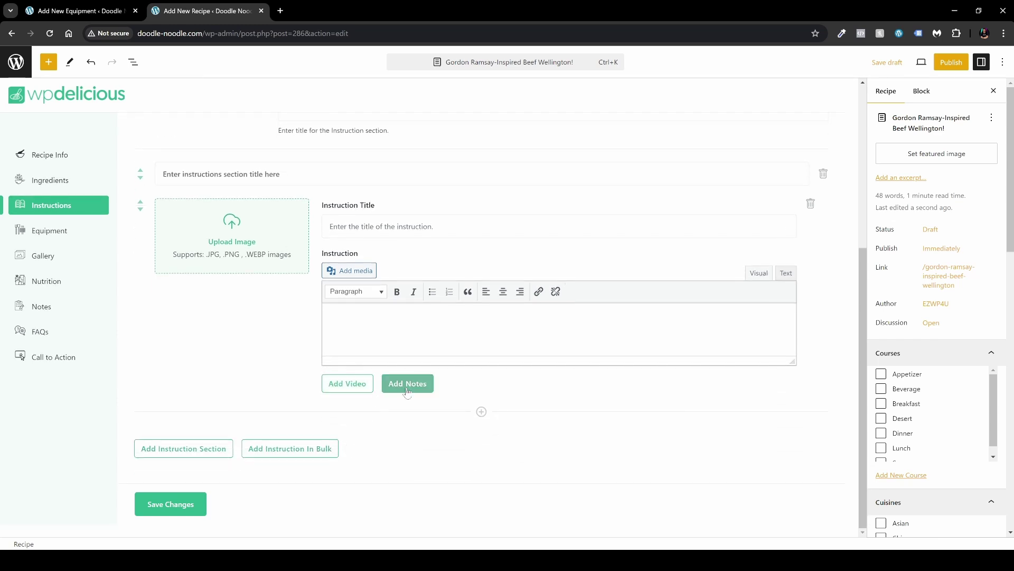
click(354, 386)
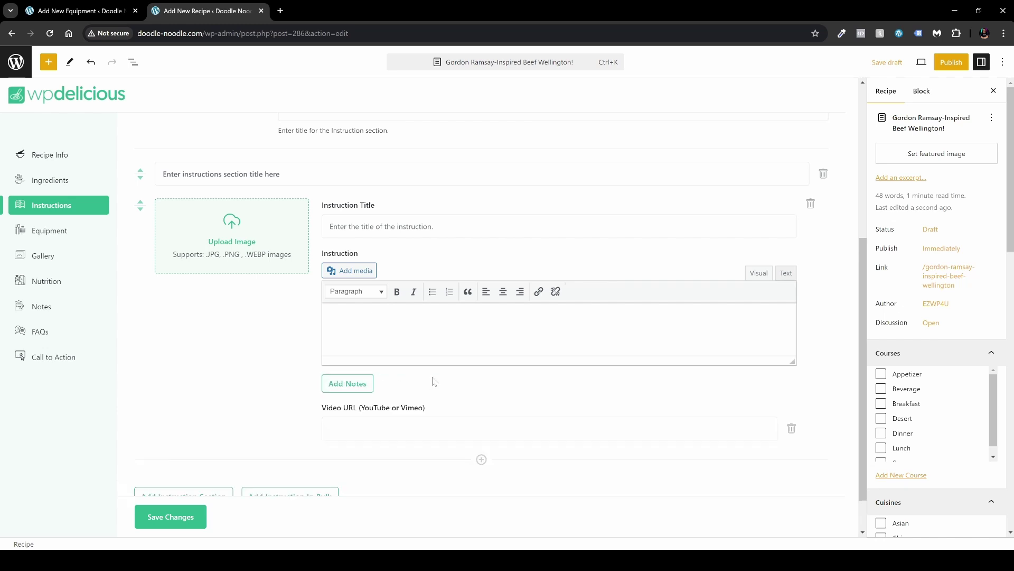
scroll(432, 381, down, 1)
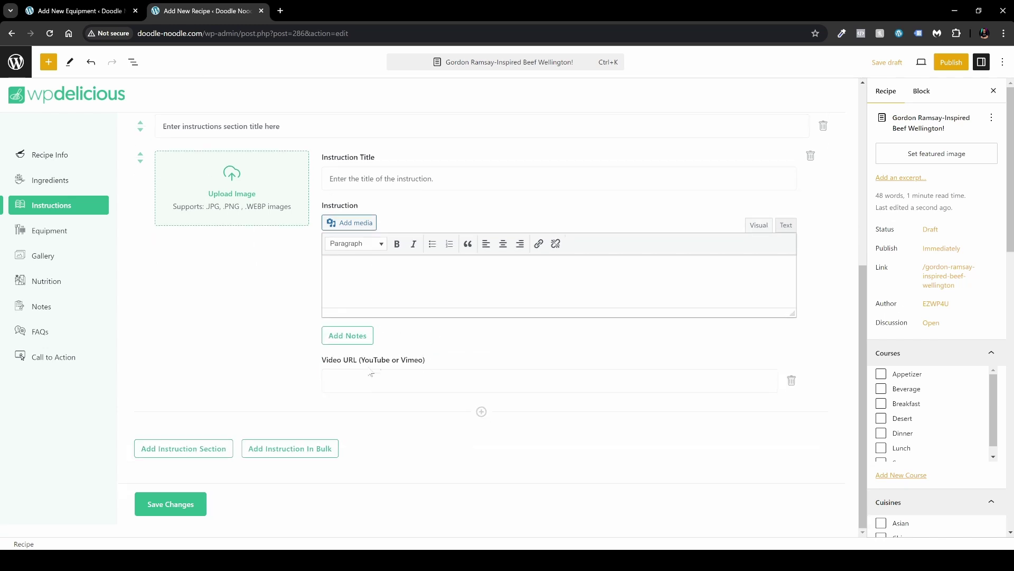
click(354, 344)
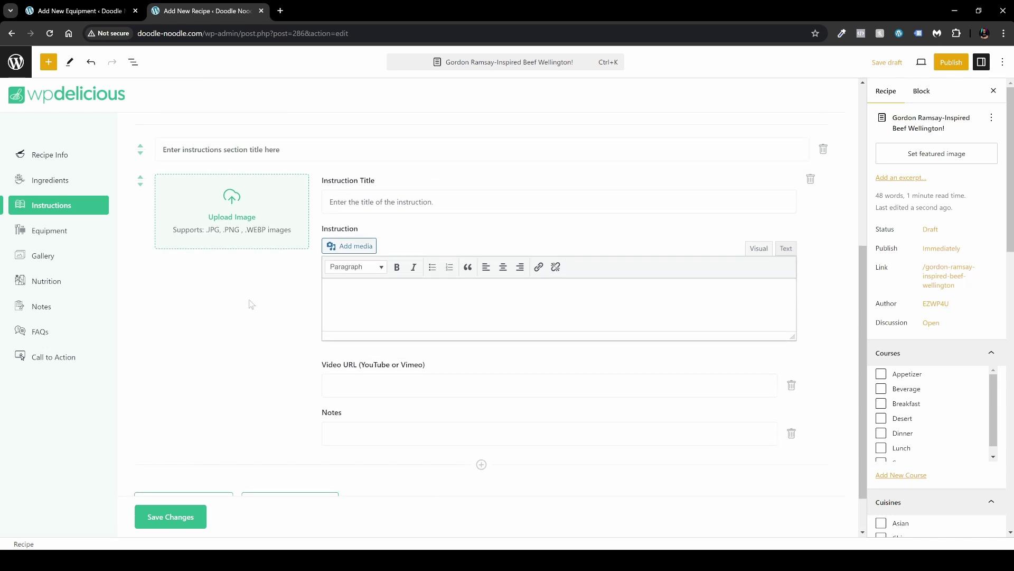
click(241, 231)
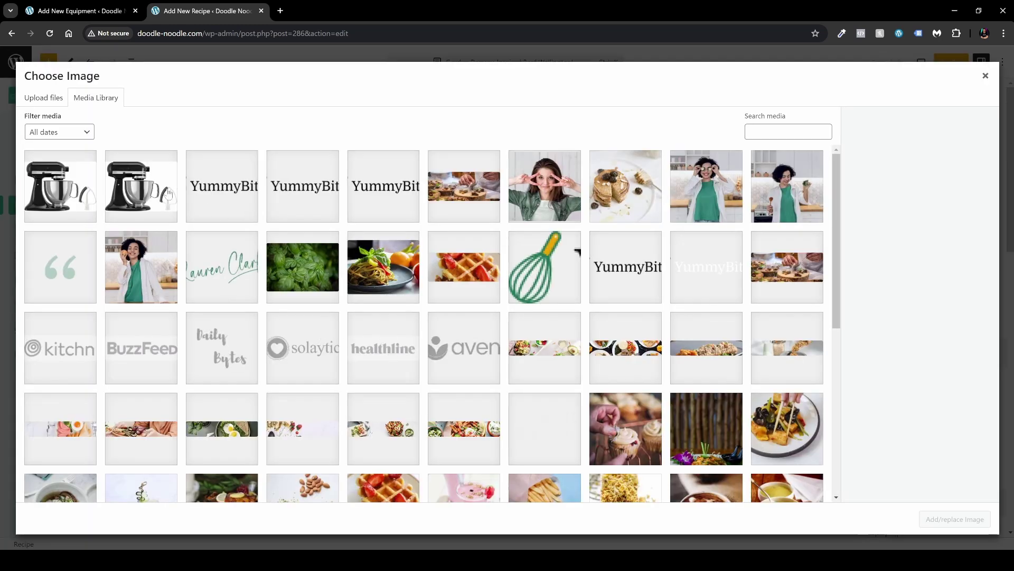
click(985, 75)
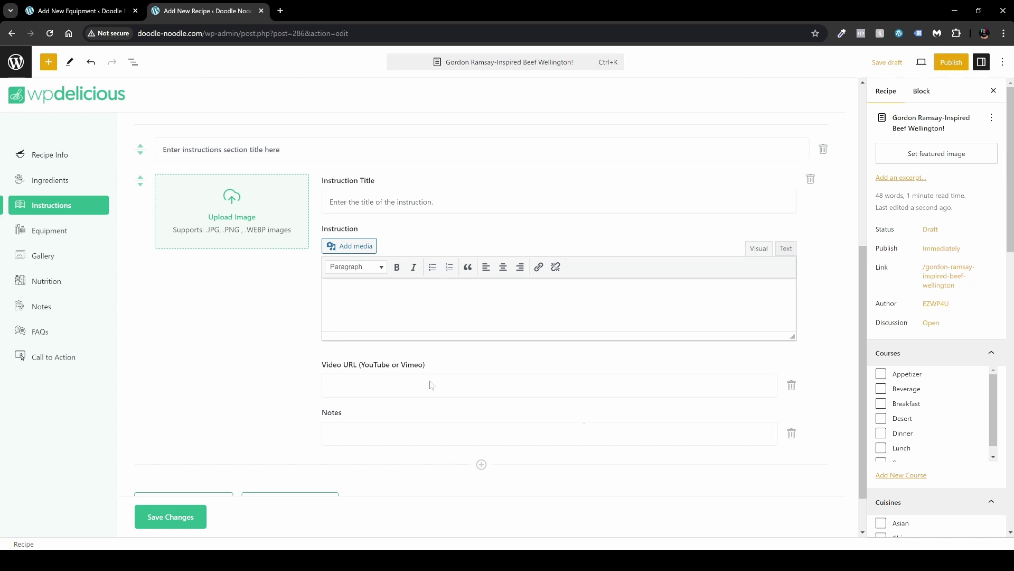
Step: Remove the notes and video fields, and delete the blank instruction together with its instruction section
click(792, 435)
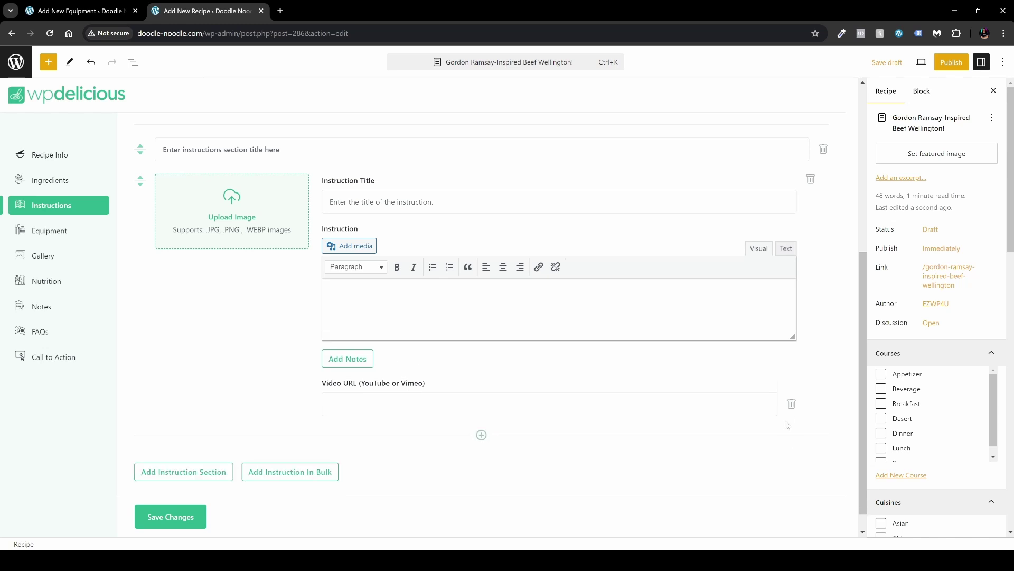
click(793, 406)
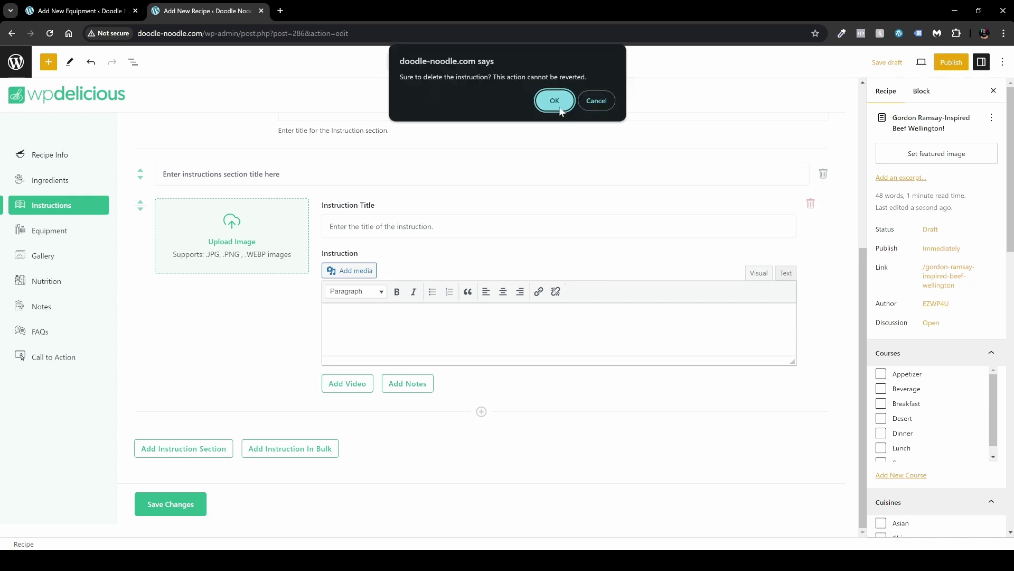
click(552, 99)
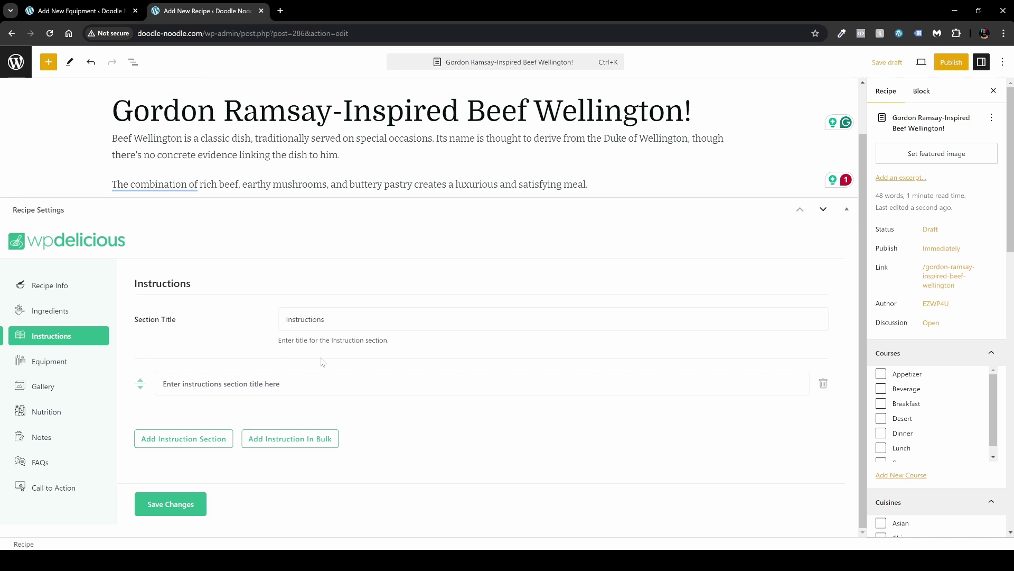
click(824, 389)
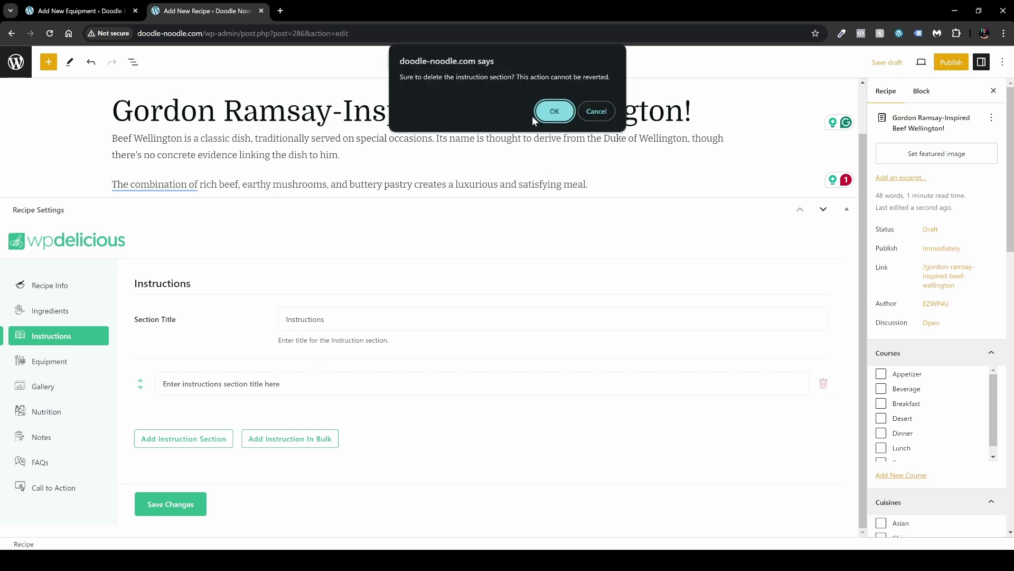
click(552, 112)
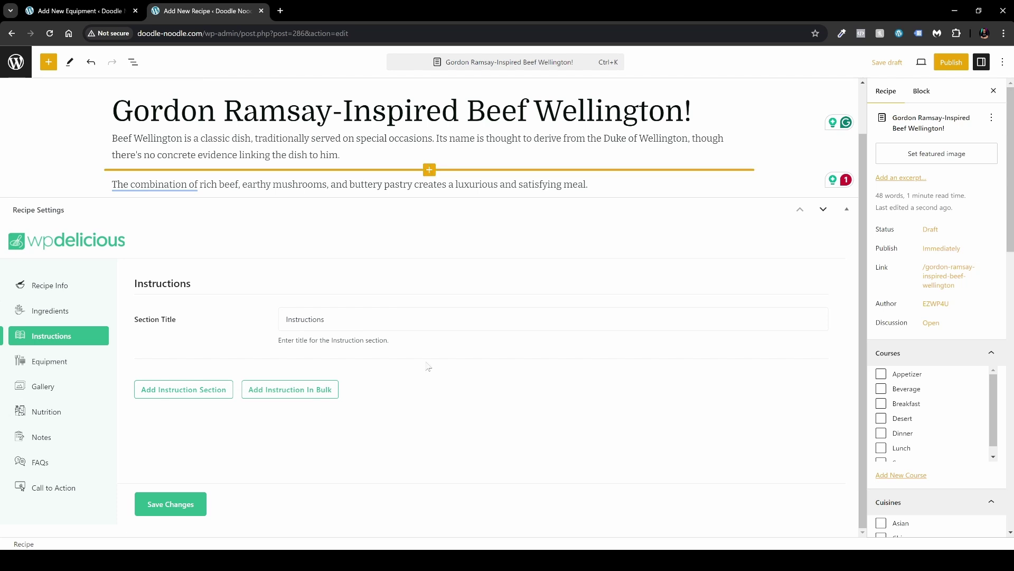
Step: Add a new instruction section to the recipe and add a second blank instruction below the first
click(181, 387)
scroll(321, 389, down, 1)
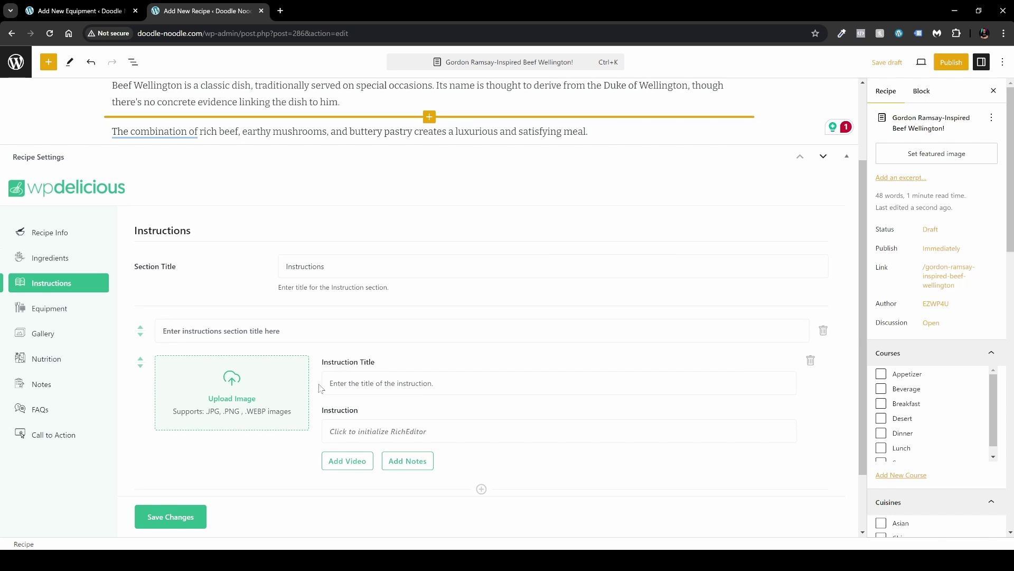
scroll(321, 389, down, 1)
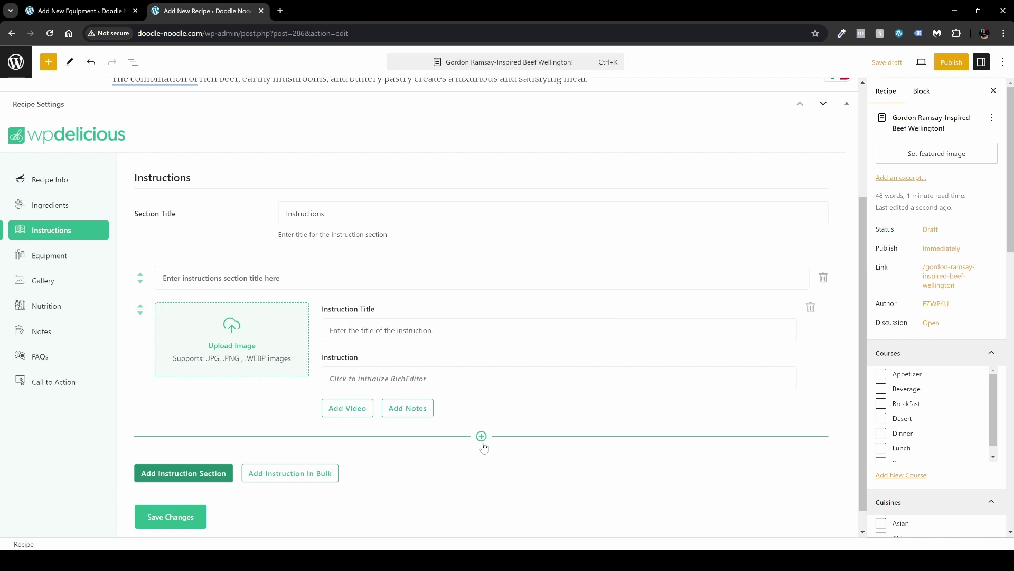
click(482, 436)
scroll(479, 423, down, 3)
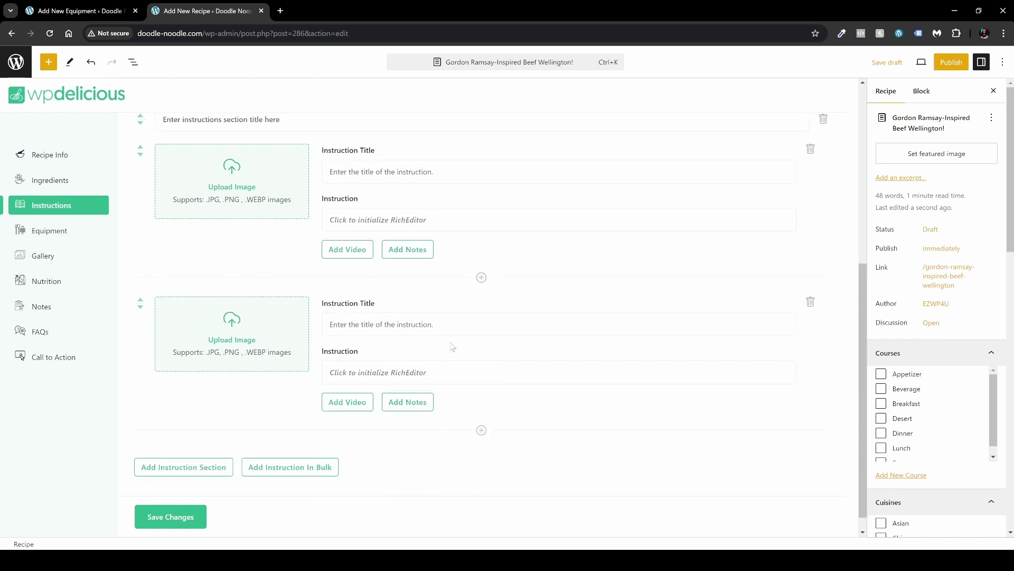
scroll(391, 359, up, 1)
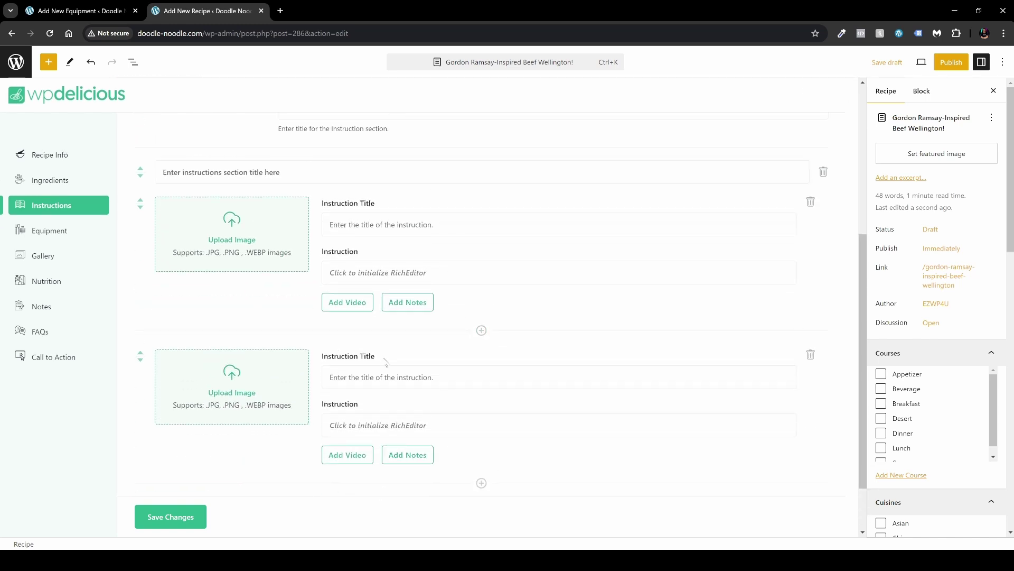
scroll(387, 363, down, 2)
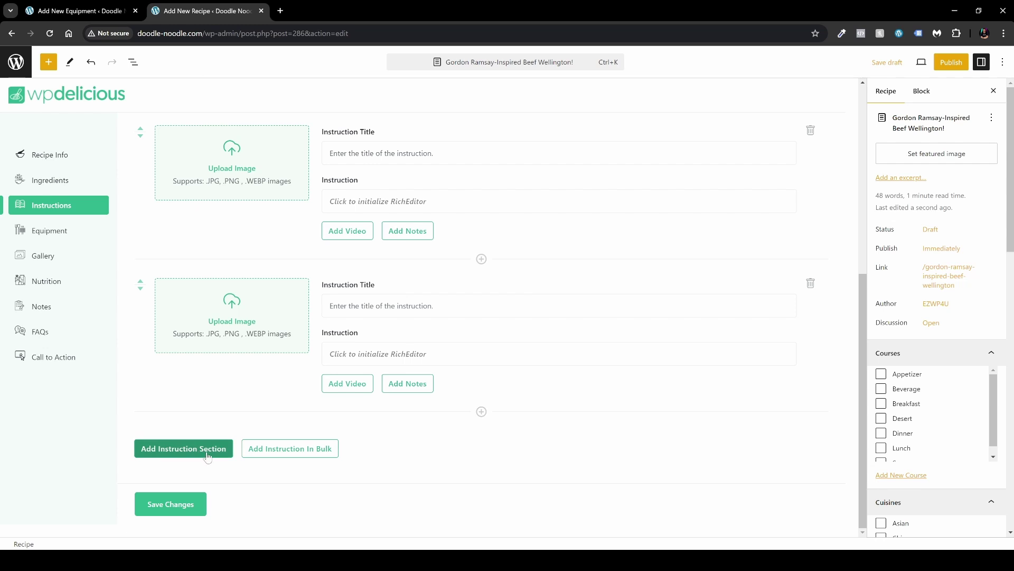
Step: Review the titles and bulleted texts of the recipe's instructions, from Prepare the Beef to Prepare the Red Wine Sauce (Optional)
scroll(497, 332, up, 1)
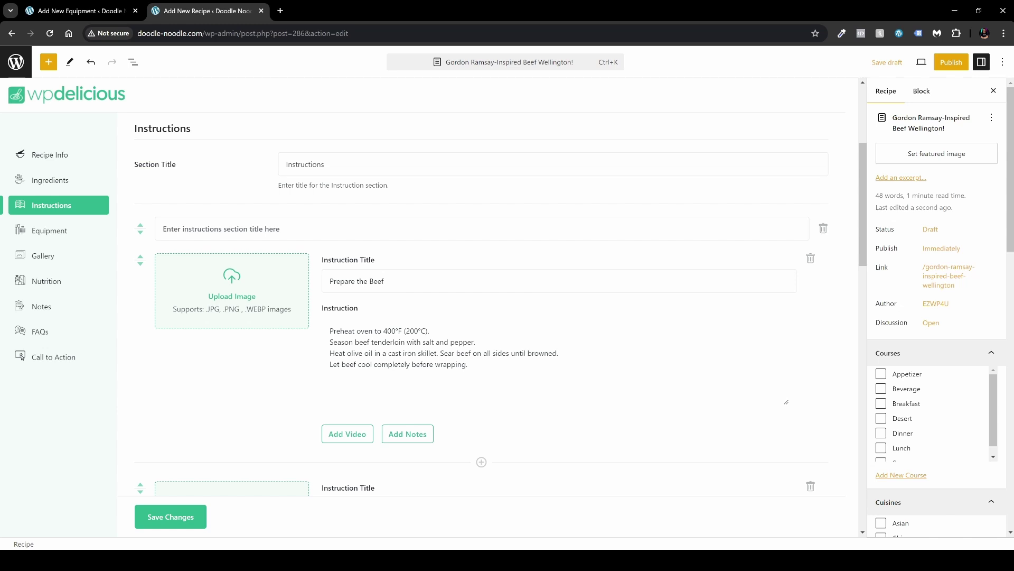
scroll(527, 374, down, 6)
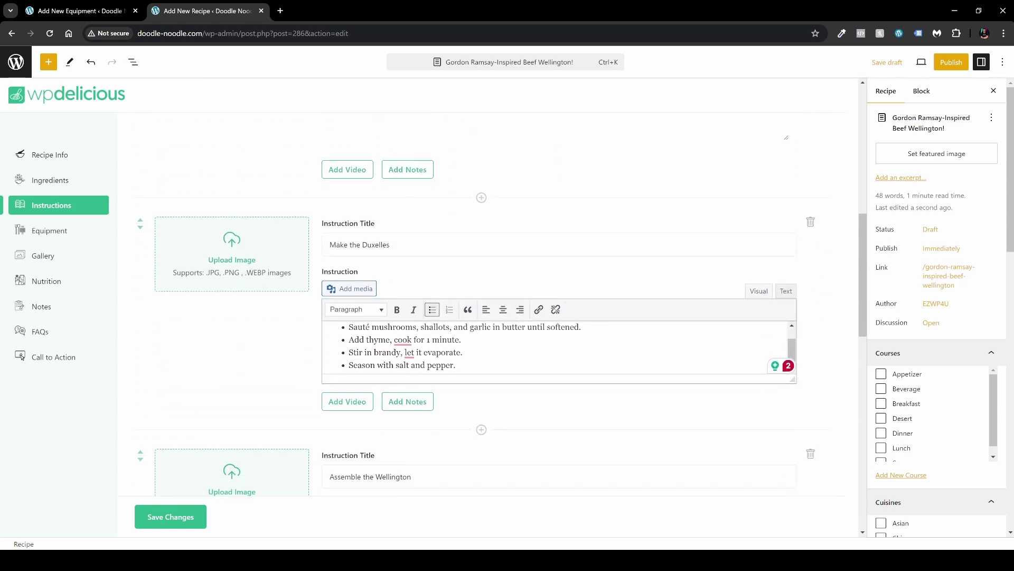
scroll(527, 374, down, 2)
scroll(345, 324, up, 4)
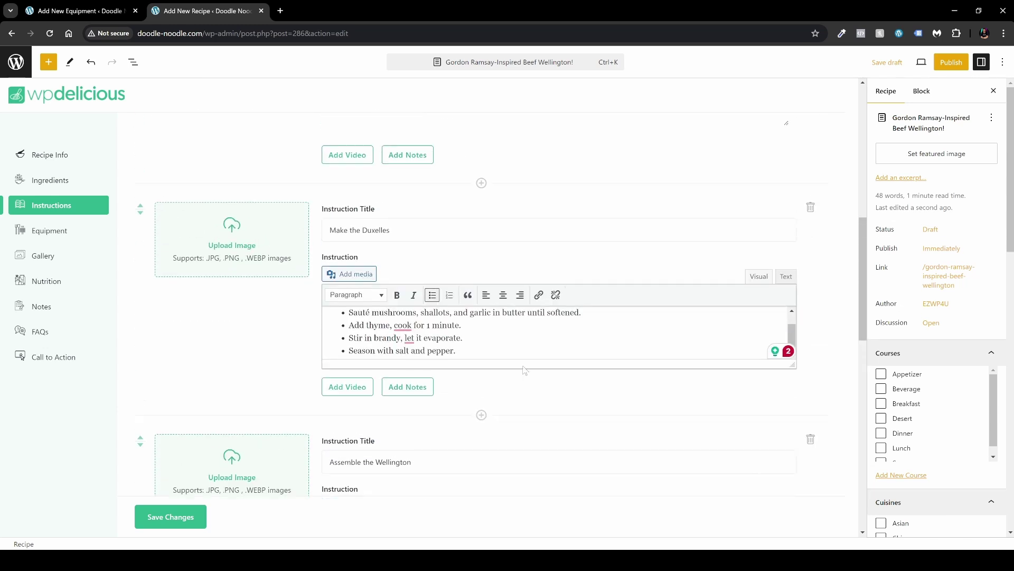
scroll(345, 324, down, 2)
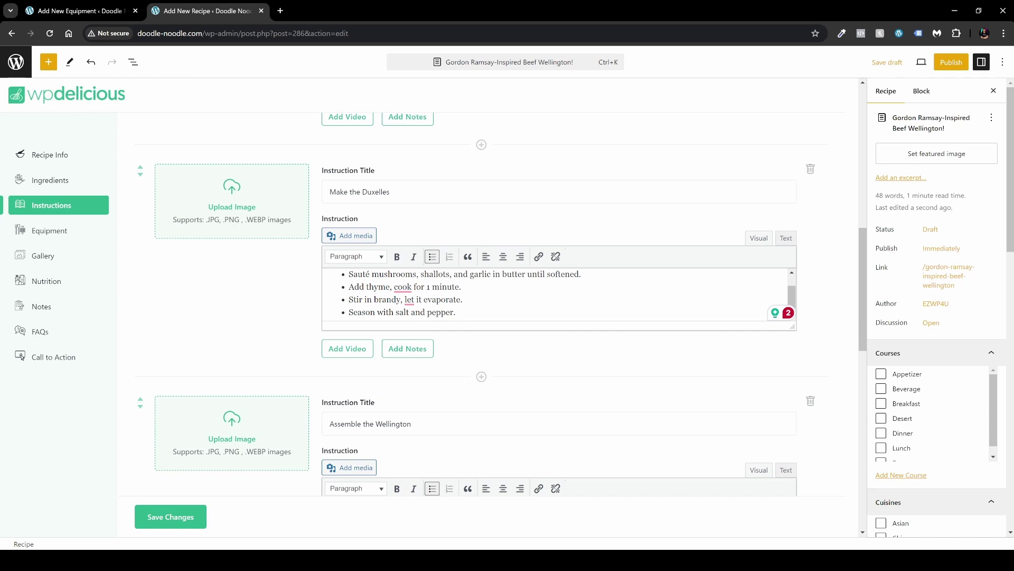
scroll(559, 317, down, 6)
scroll(559, 317, down, 2)
scroll(559, 328, down, 6)
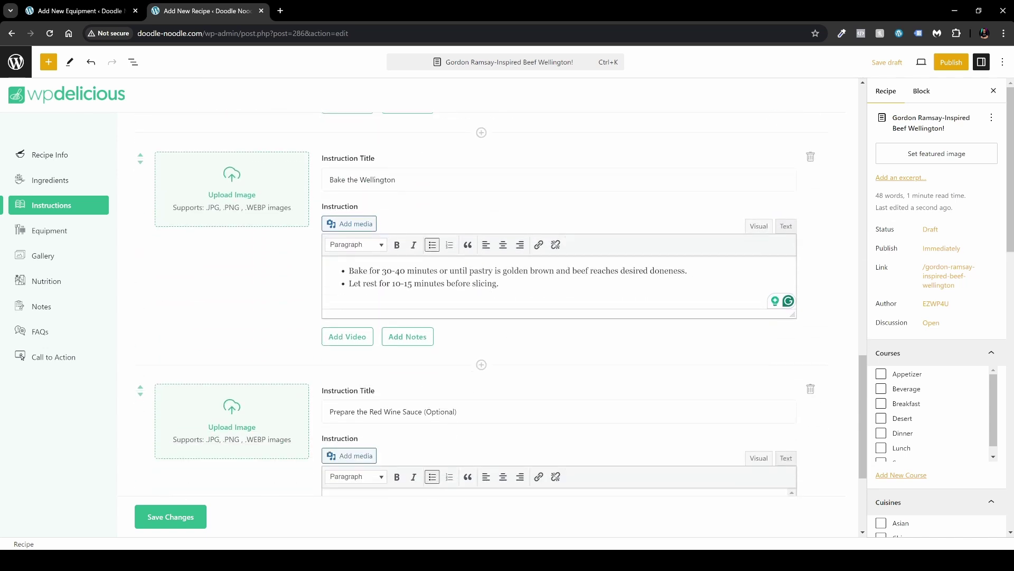
scroll(495, 338, up, 5)
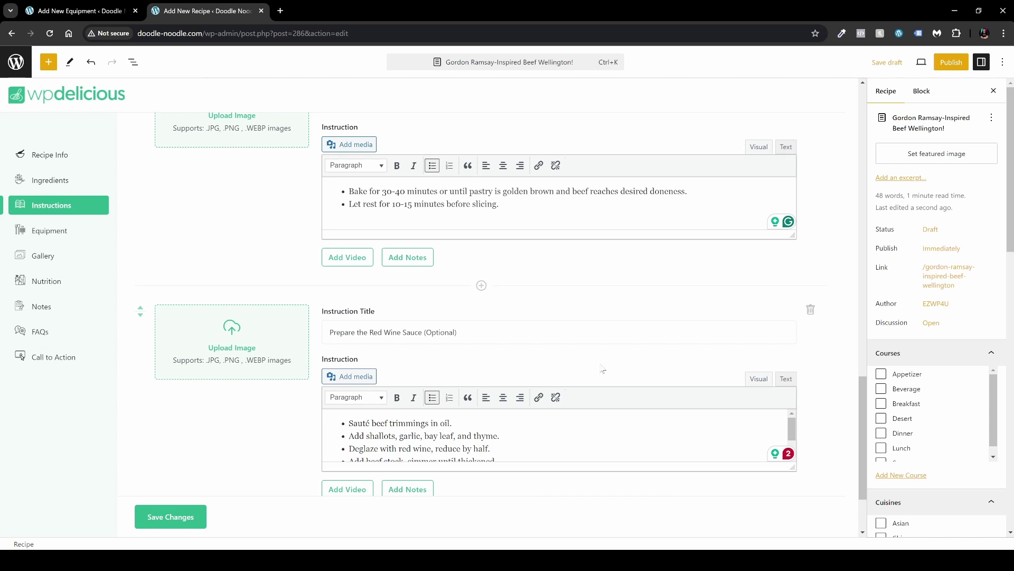
Step: Add French as a new cuisine and assign it to the recipe
scroll(1006, 370, down, 5)
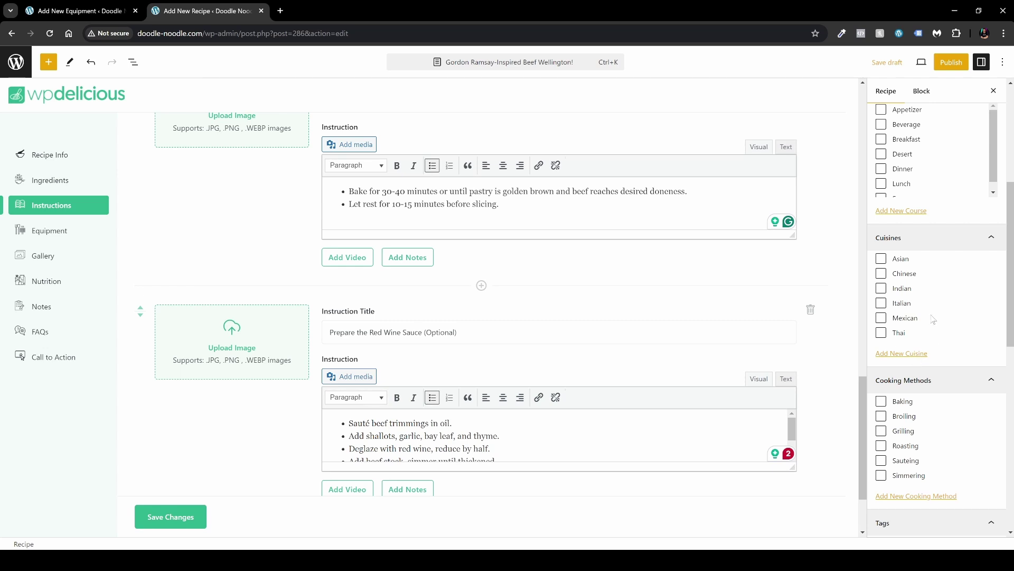
click(893, 354)
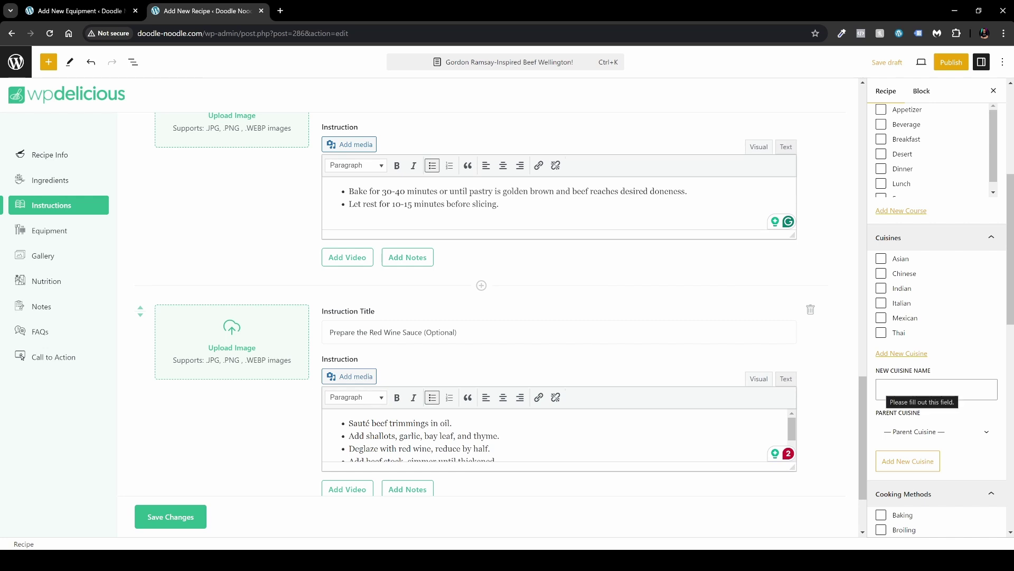
text(French)
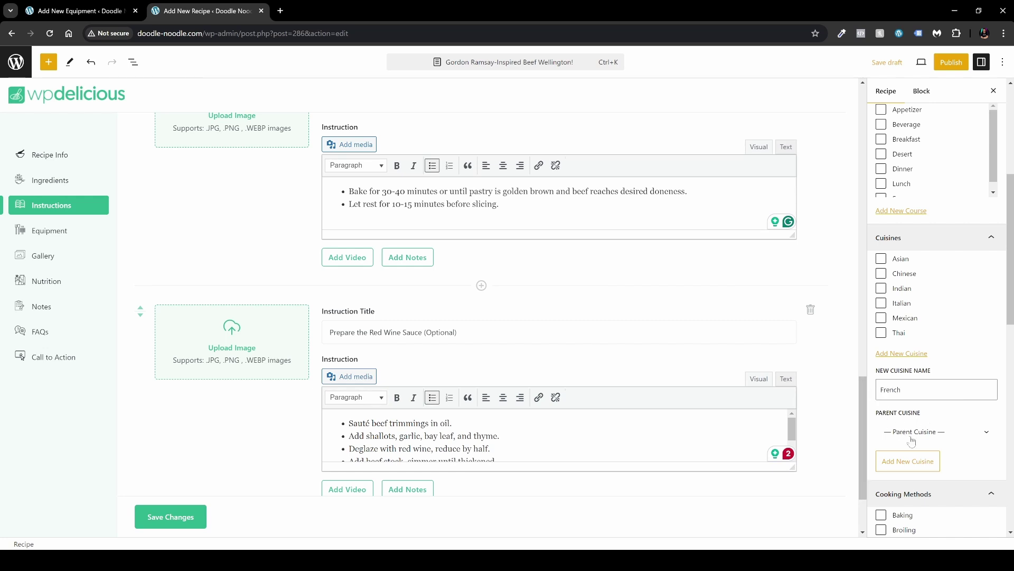
click(906, 460)
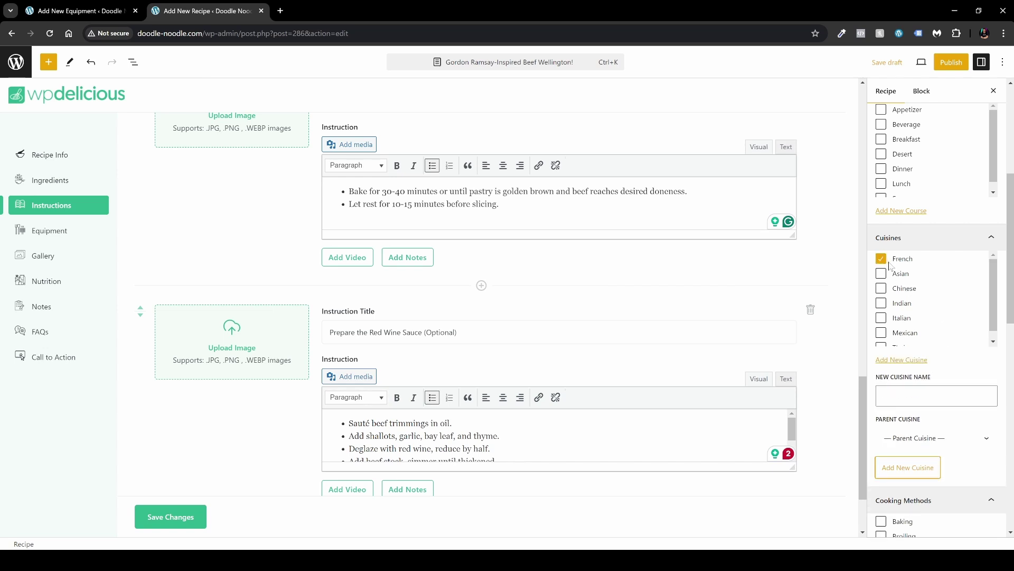
Step: Save the changes in the recipe's instruction settings and save the recipe as a draft
scroll(475, 349, down, 4)
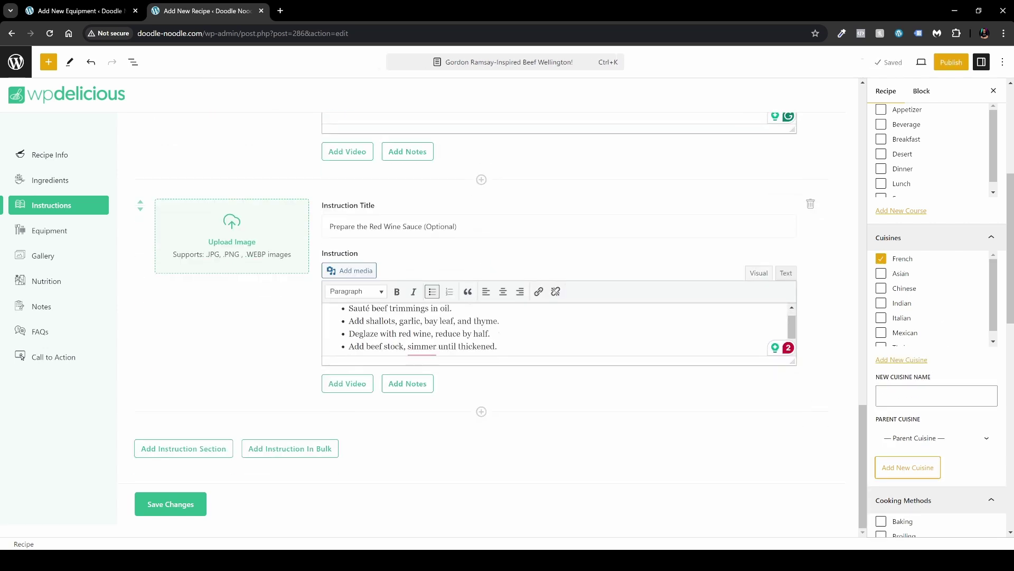
click(170, 504)
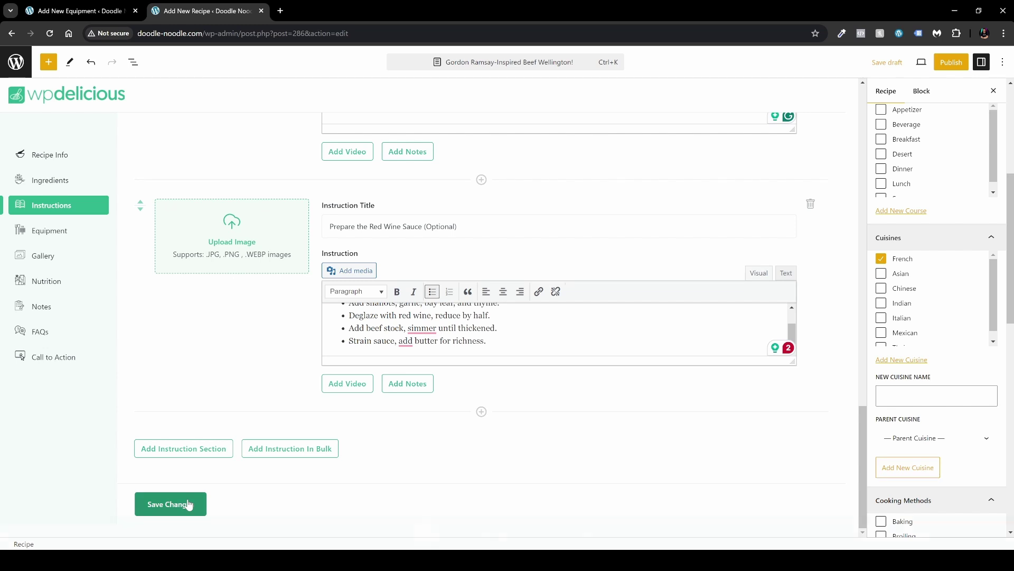
click(885, 64)
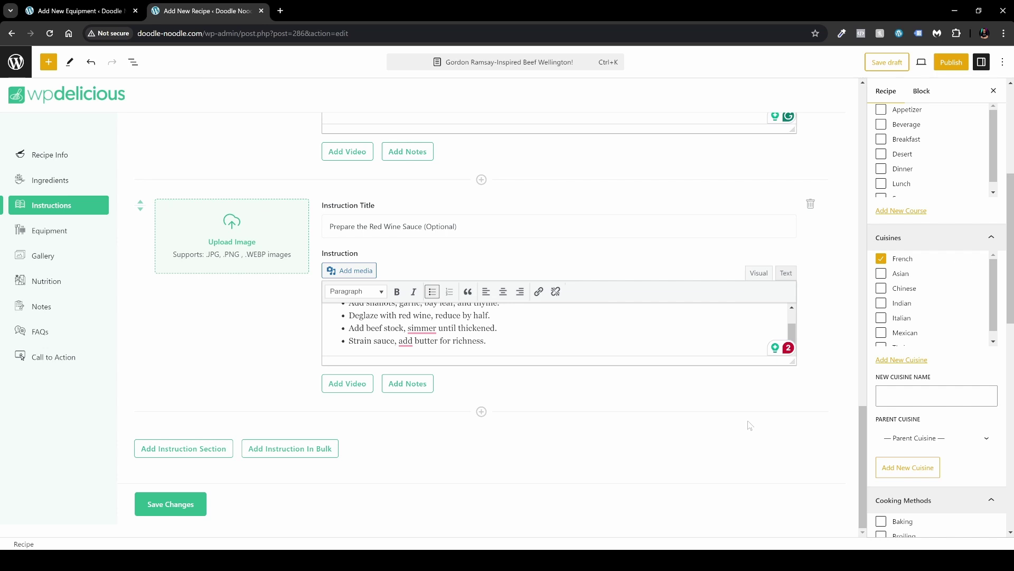
Step: Open the recipe's equipment settings and set the section title to Equipment
click(56, 231)
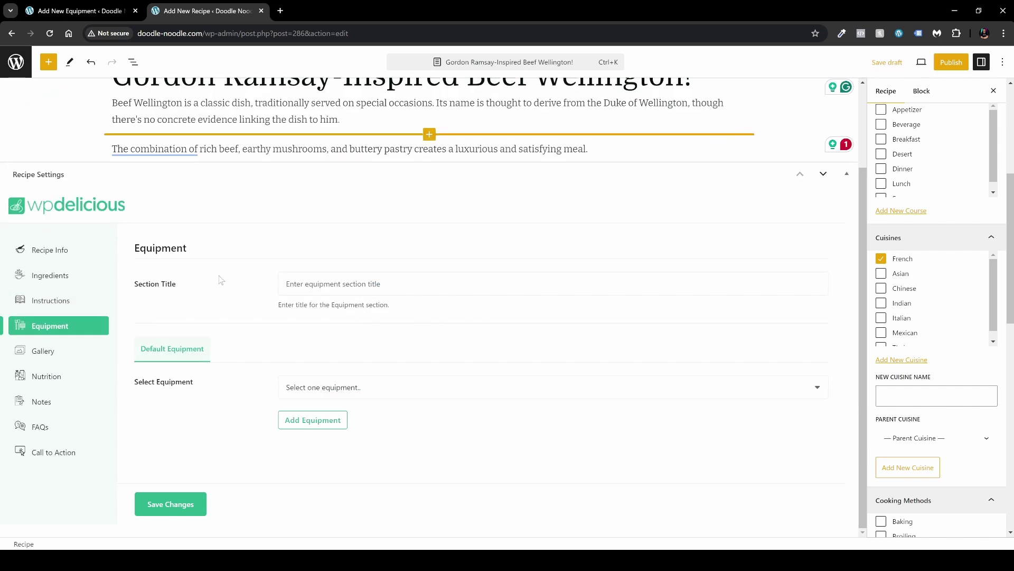
double_click(175, 248)
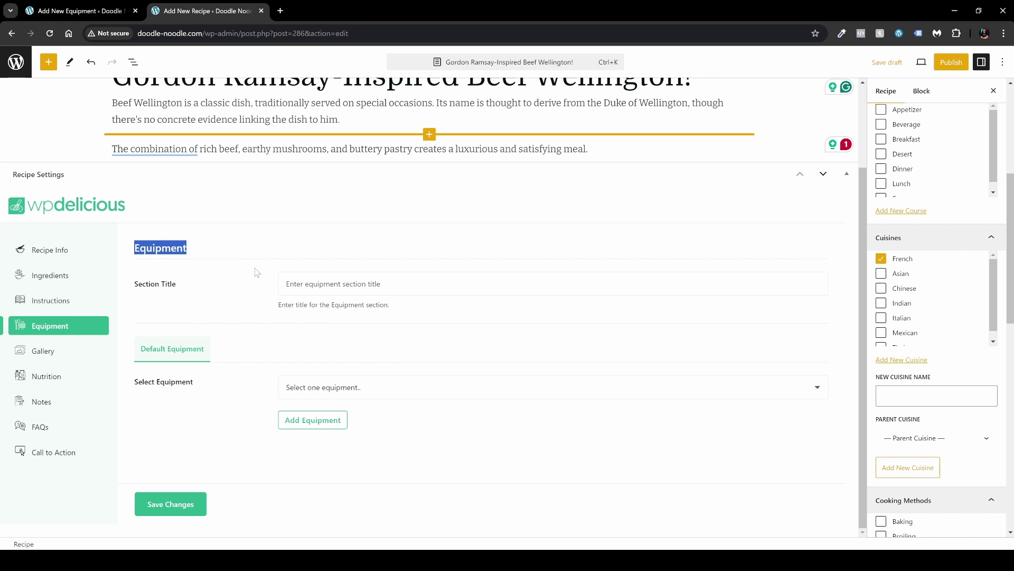
key(Tab)
key(Down)
key(Return)
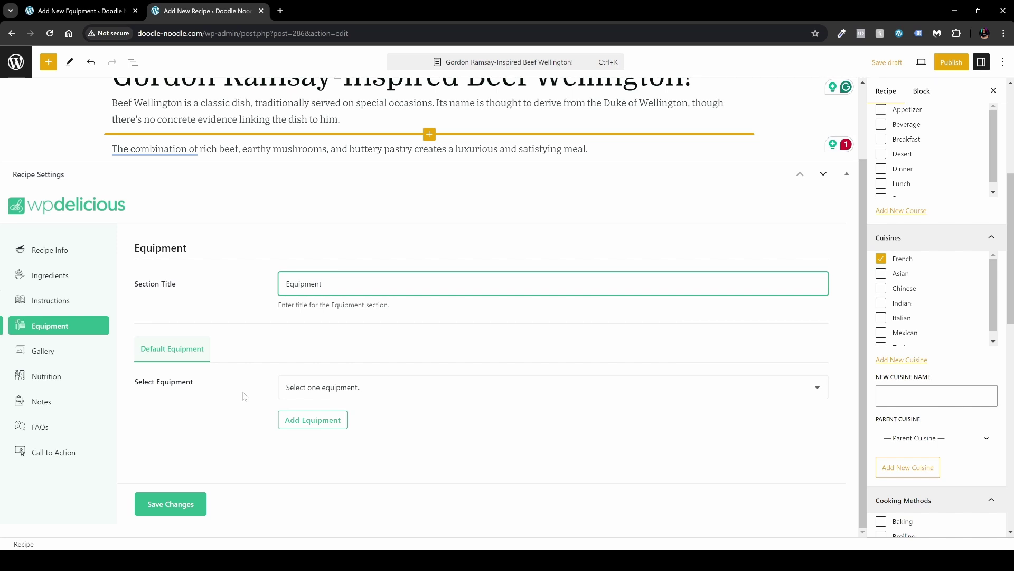
Step: Save the equipment settings and the recipe draft, and reload the recipe editor to refresh the selectable equipment
key(ctrl+Page_Up)
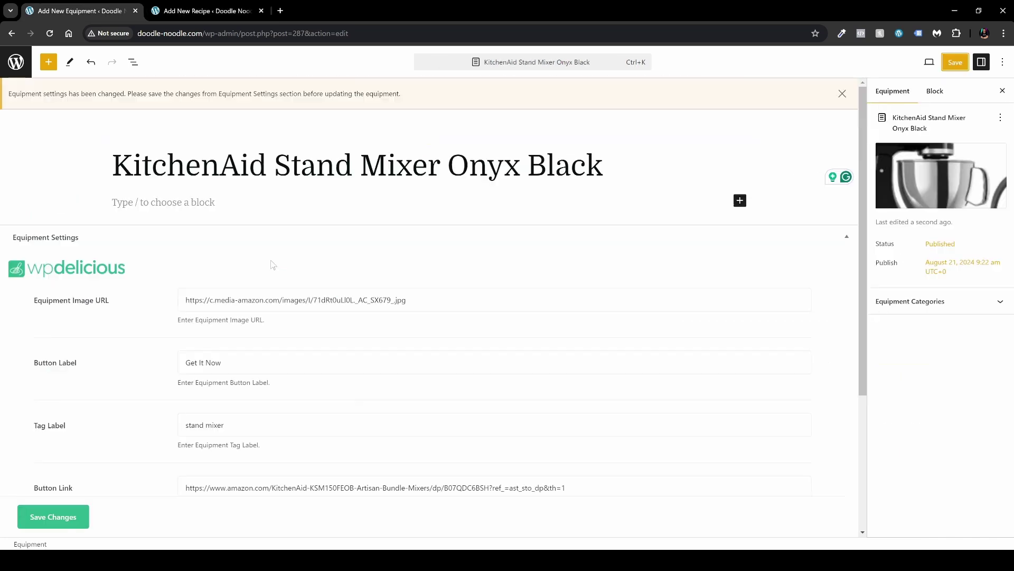
key(ctrl+Page_Down)
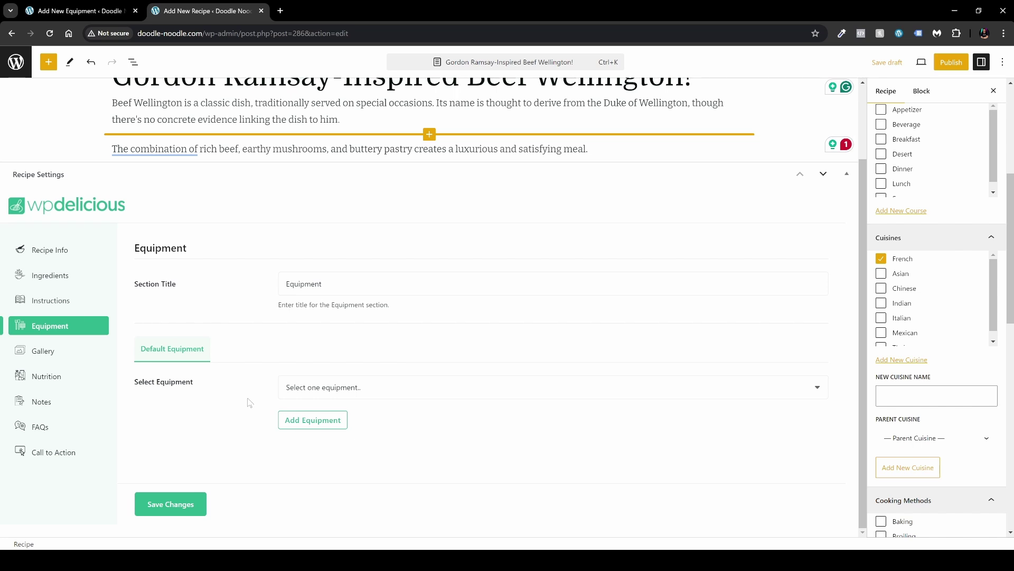
click(426, 393)
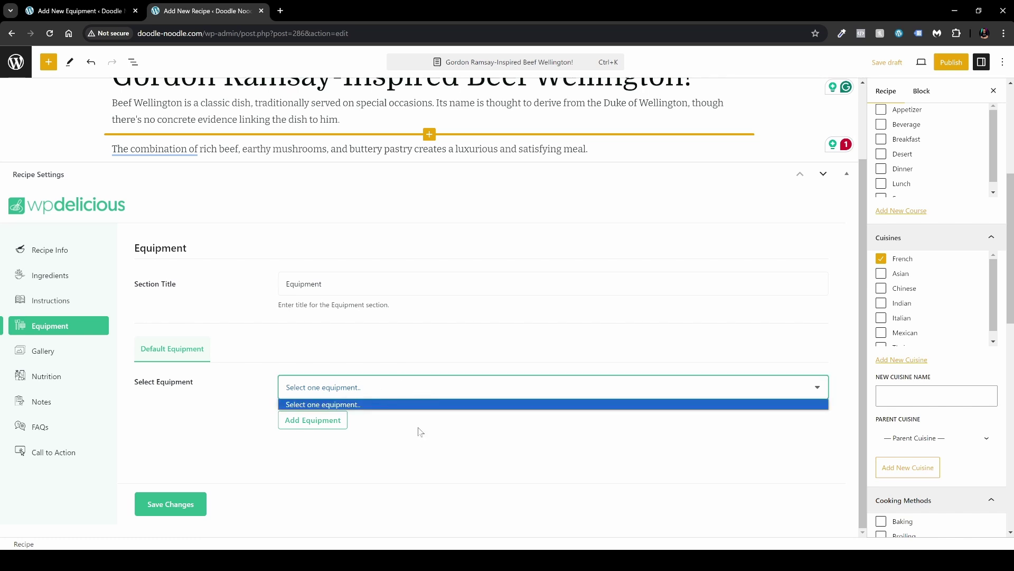
click(190, 504)
click(903, 67)
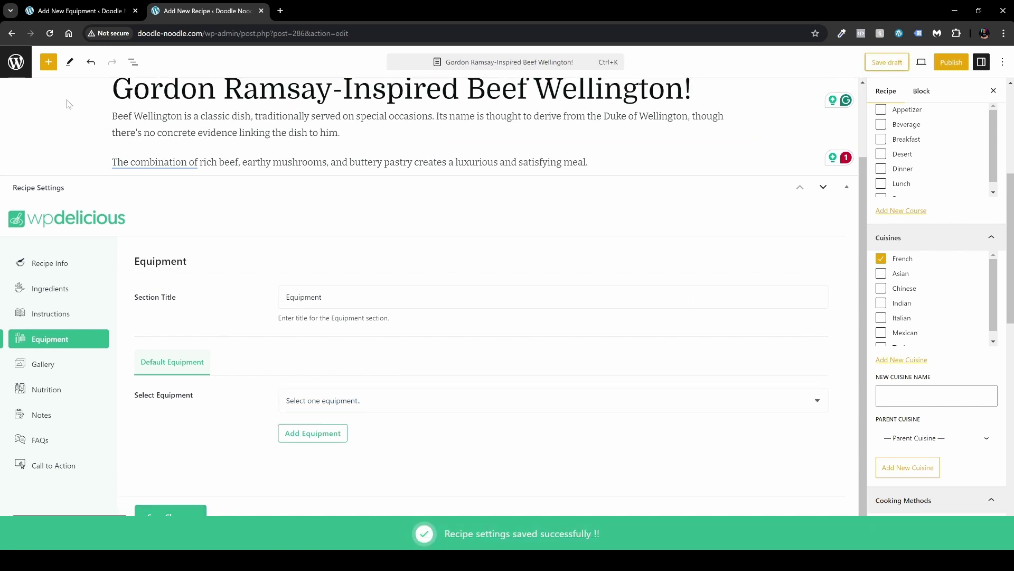
click(49, 33)
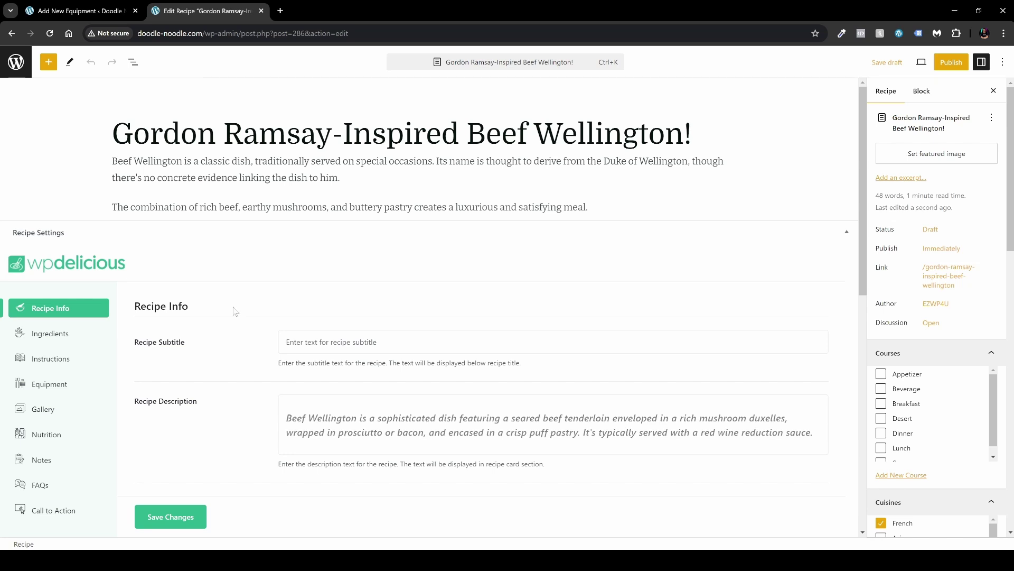
Step: Choose KitchenAid Stand Mixer Onyx Black as the recipe's default equipment and save the recipe settings
click(103, 391)
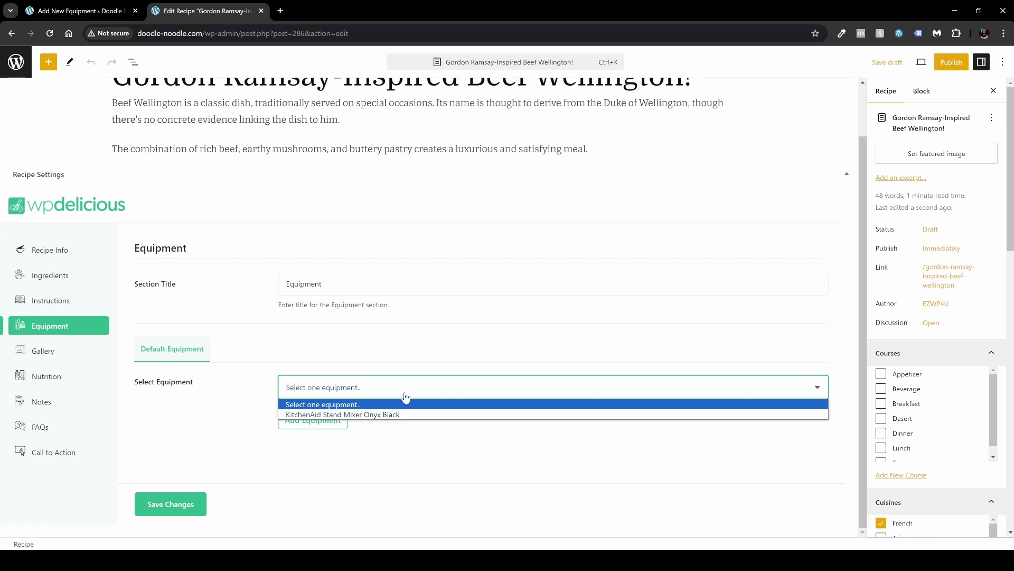
click(383, 416)
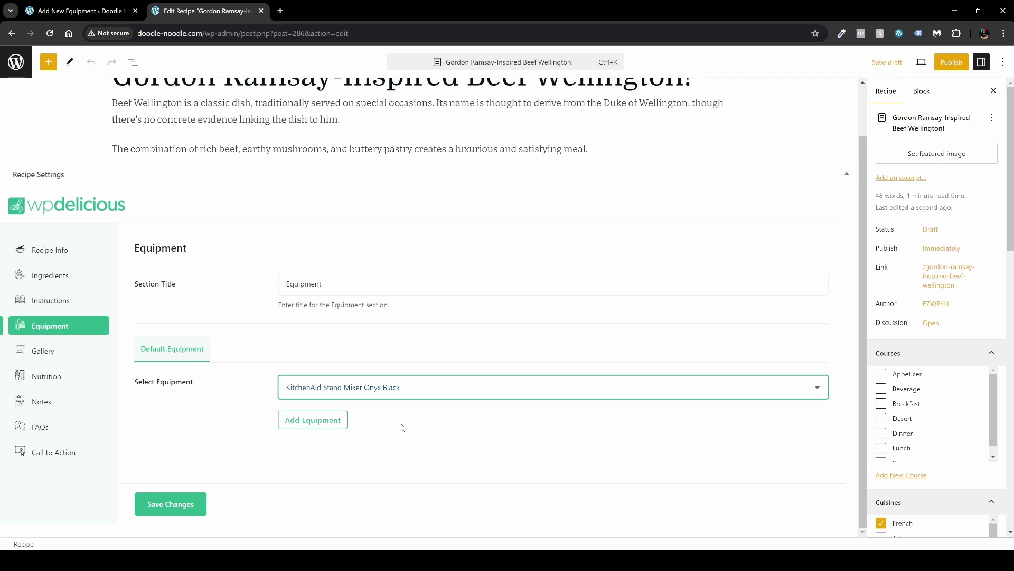
click(199, 503)
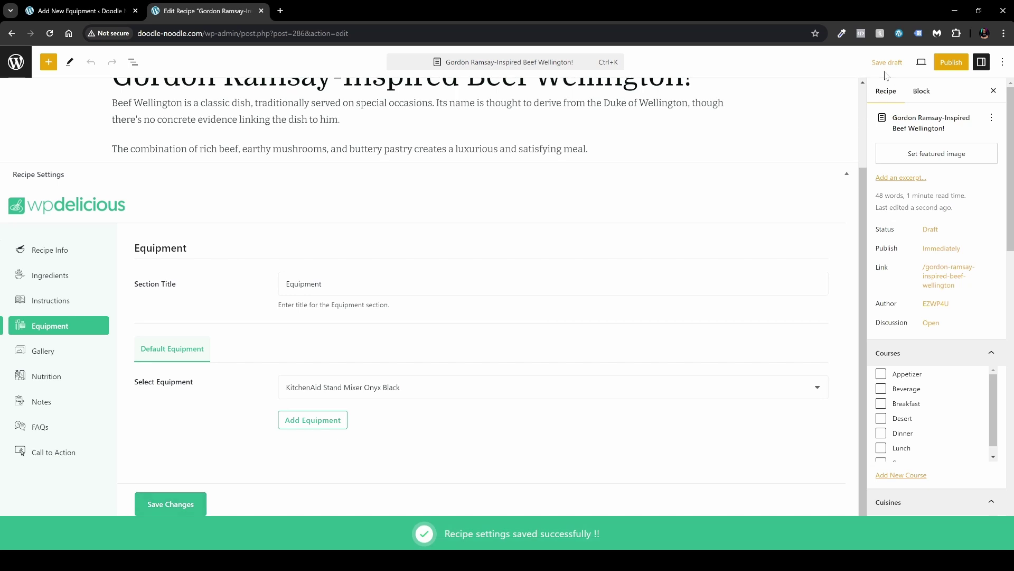
Step: Enable both the image gallery and the video gallery in the recipe's gallery settings
click(46, 351)
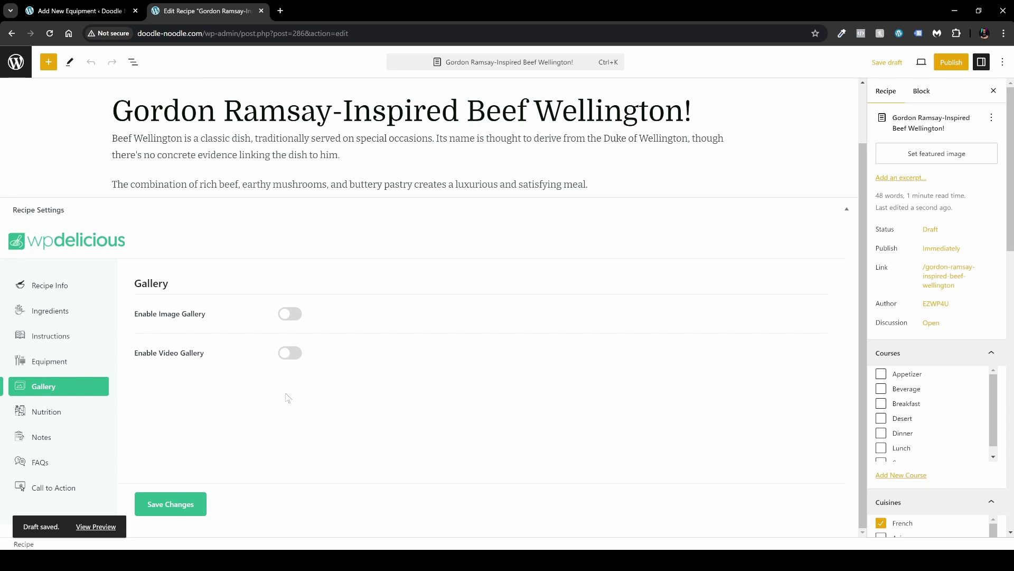
click(290, 314)
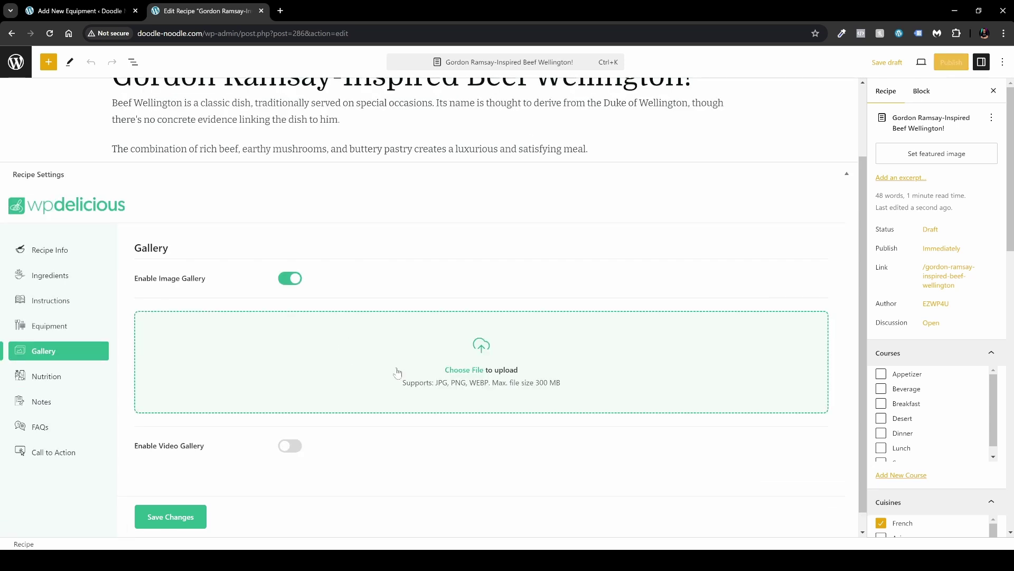
click(293, 449)
scroll(294, 449, down, 2)
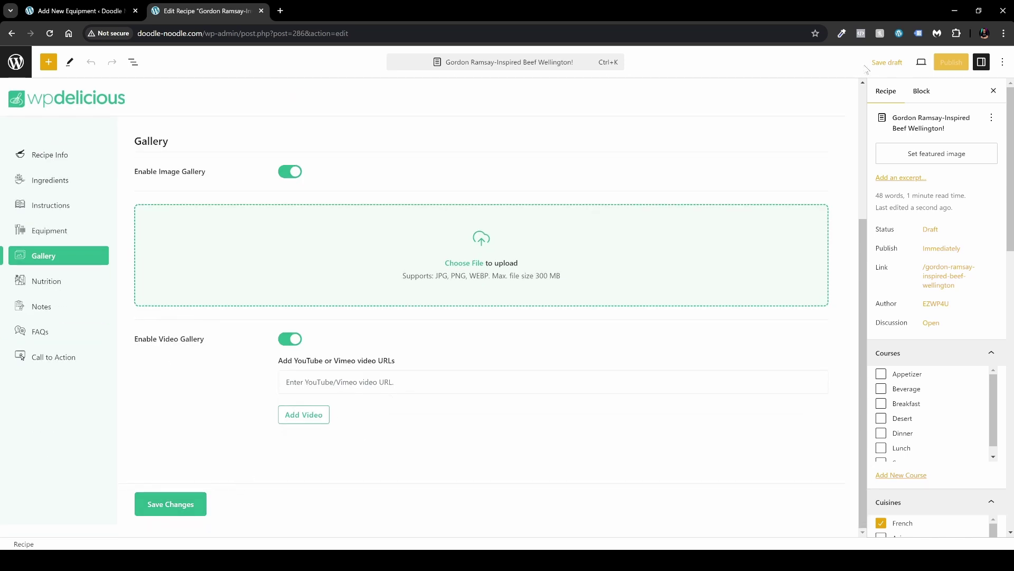
Step: Look over the nutrition fields, and add and save the recipe note "This is the note for the Beef Wellington."
click(53, 281)
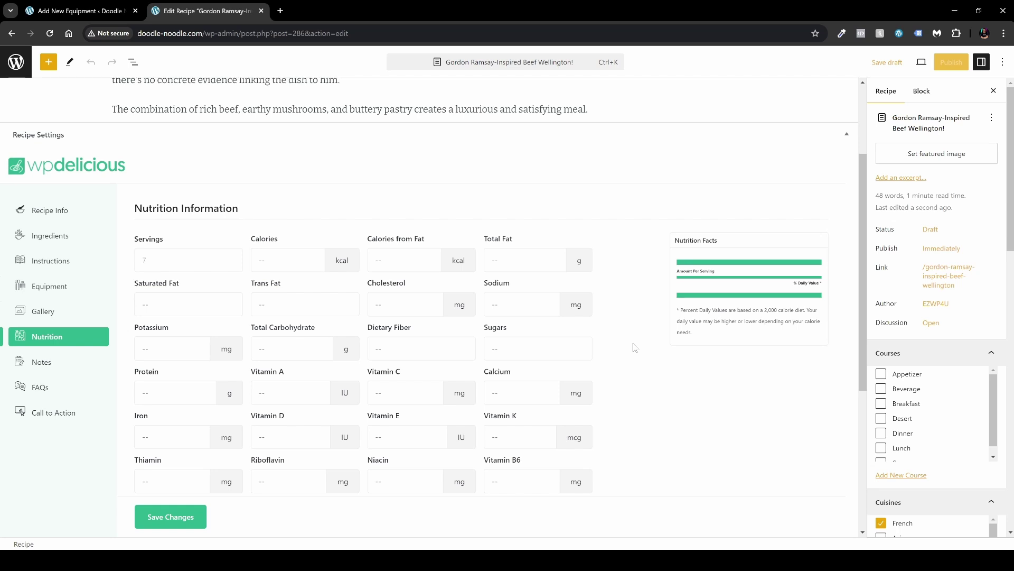
scroll(639, 348, down, 1)
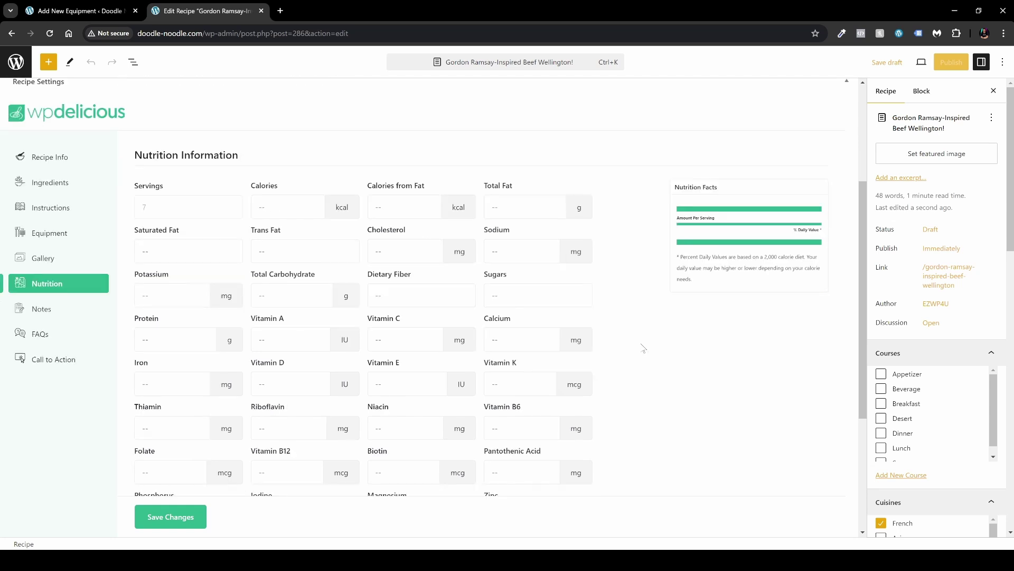
click(67, 312)
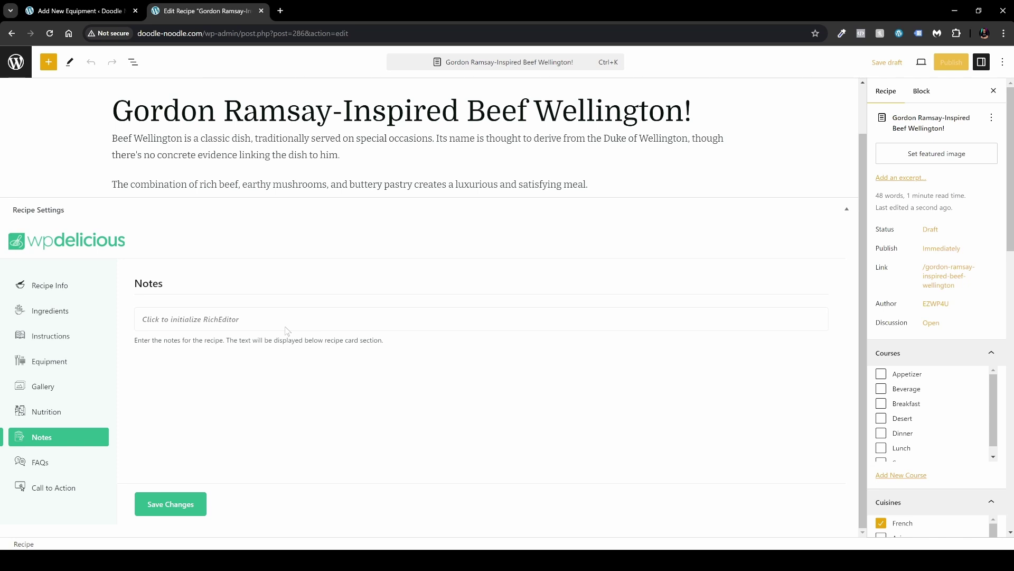
click(243, 328)
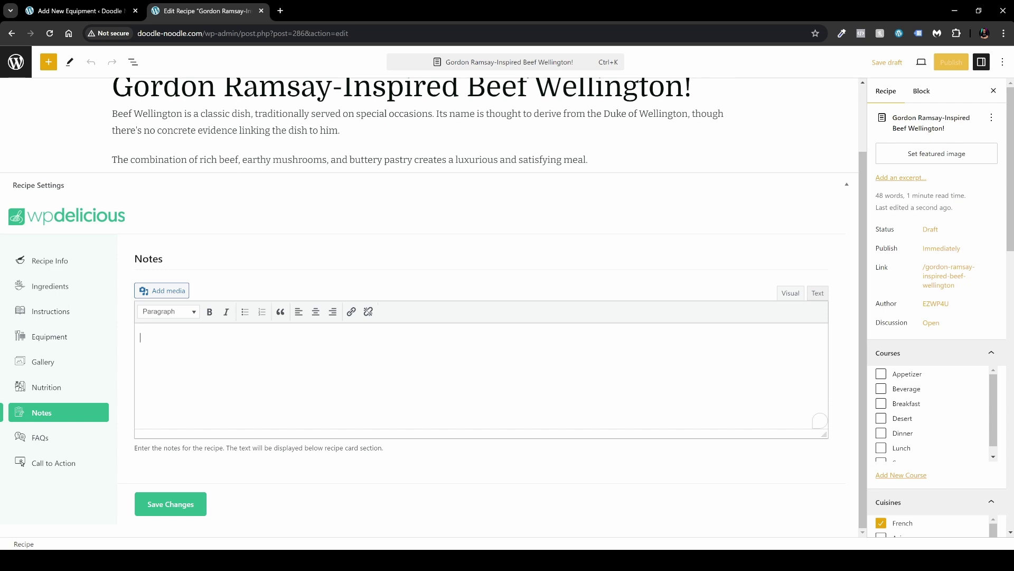
text(This is the note for the Beef Welling)
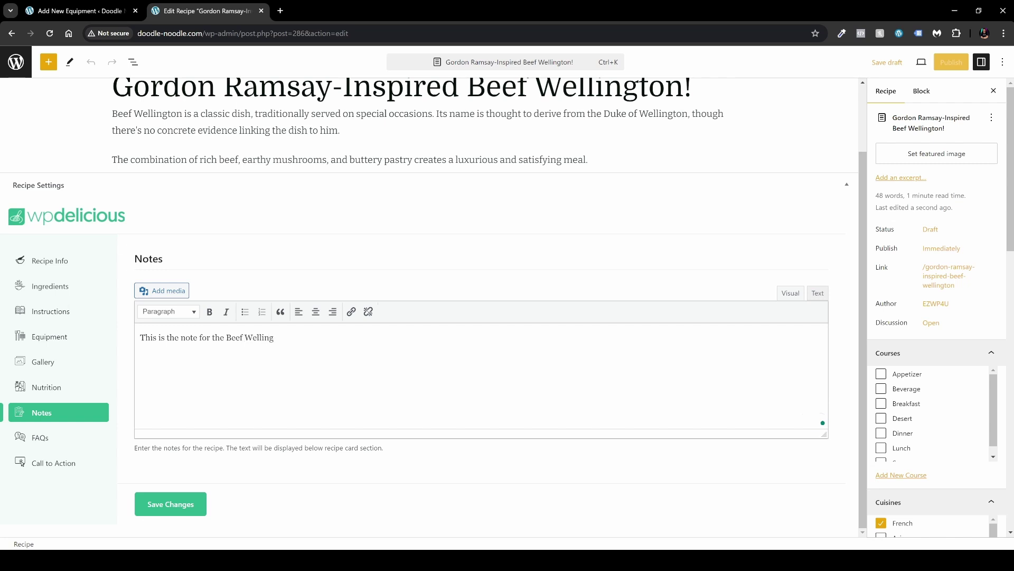
text(ton.)
click(199, 503)
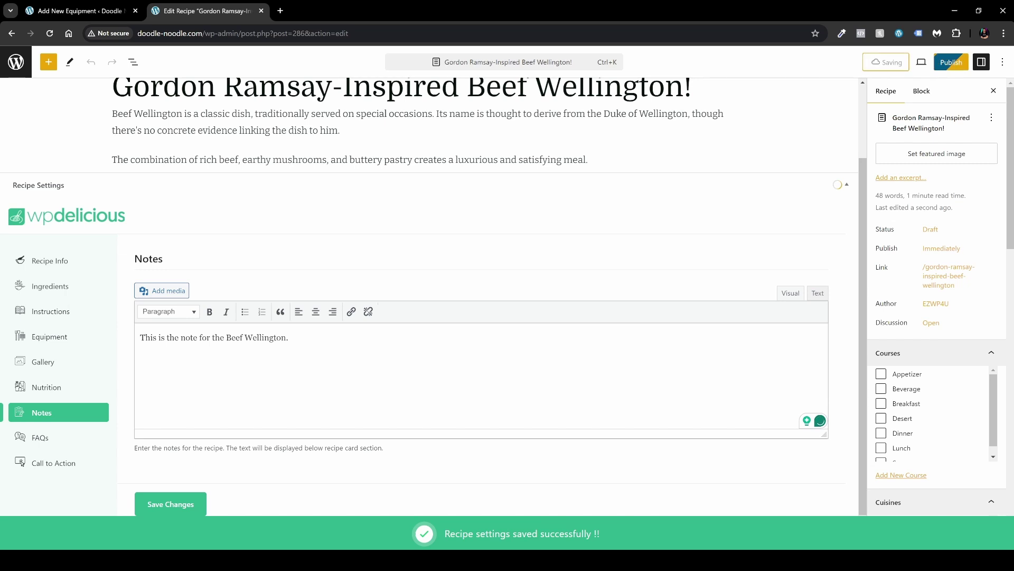
Step: Add recipe FAQs with answers on using different meat, making it ahead and the best cooking temperature, and save them with the draft
click(58, 441)
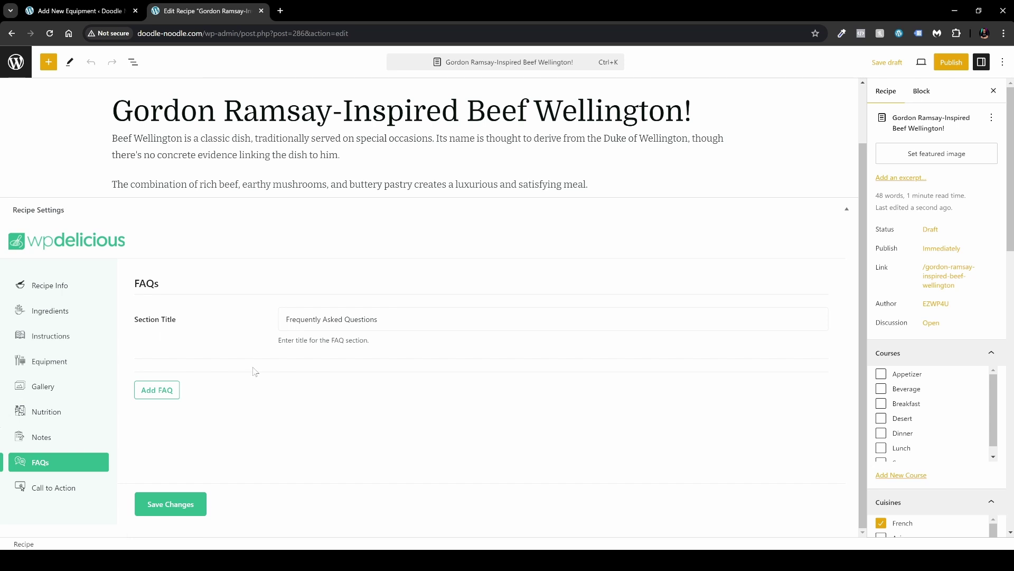
click(157, 391)
scroll(238, 389, down, 1)
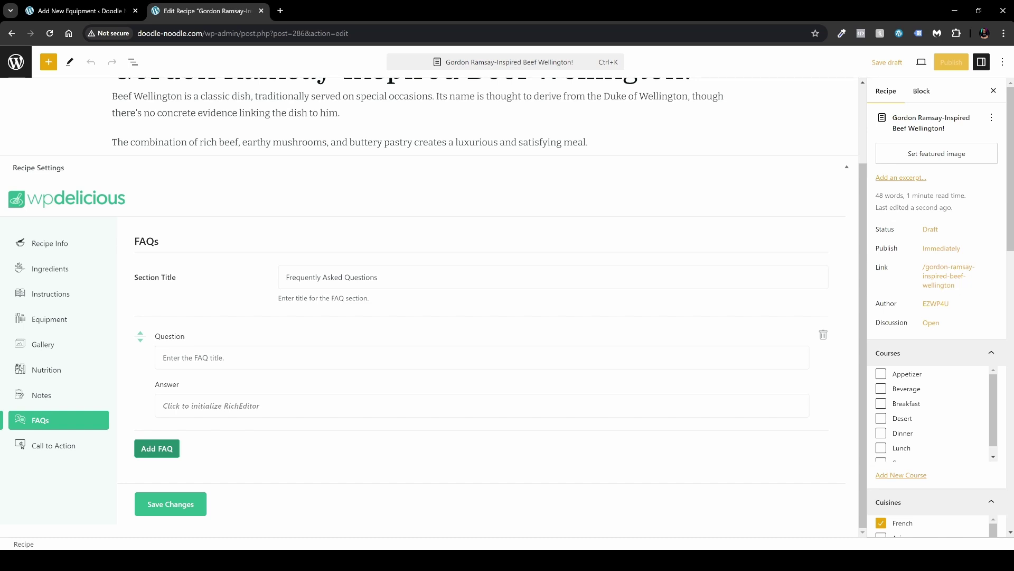
click(482, 358)
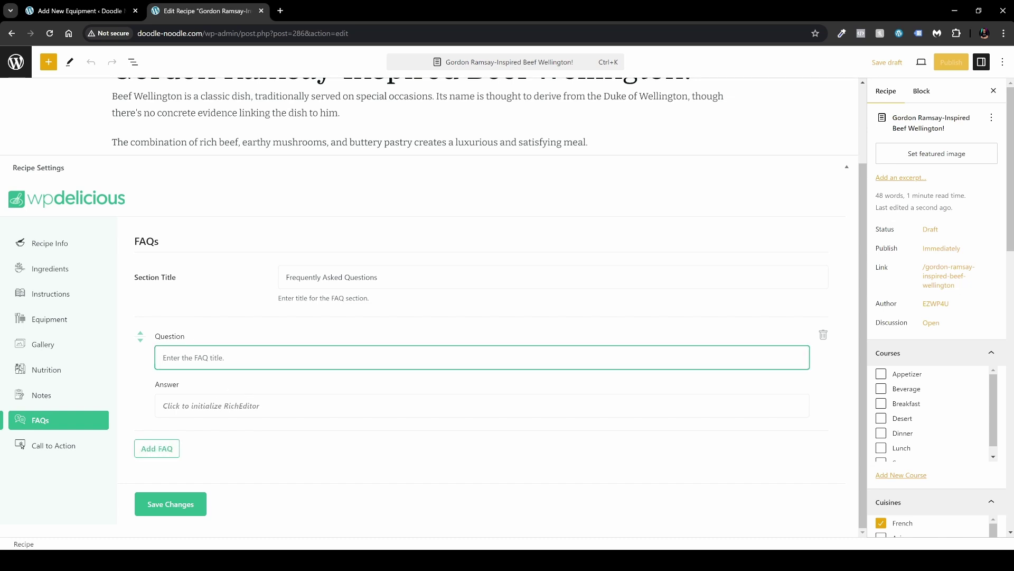
click(257, 405)
scroll(282, 403, down, 2)
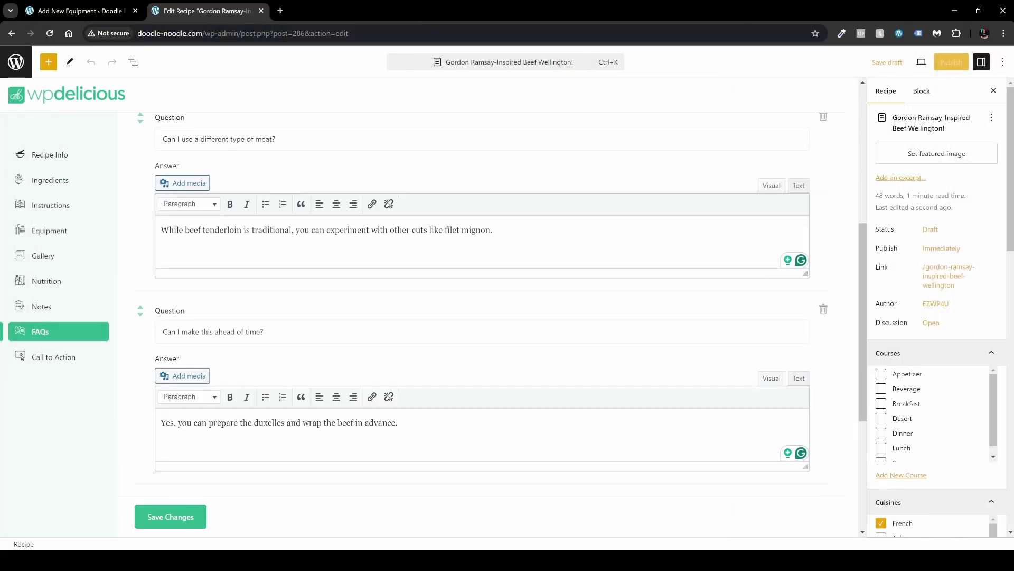
scroll(265, 344, down, 3)
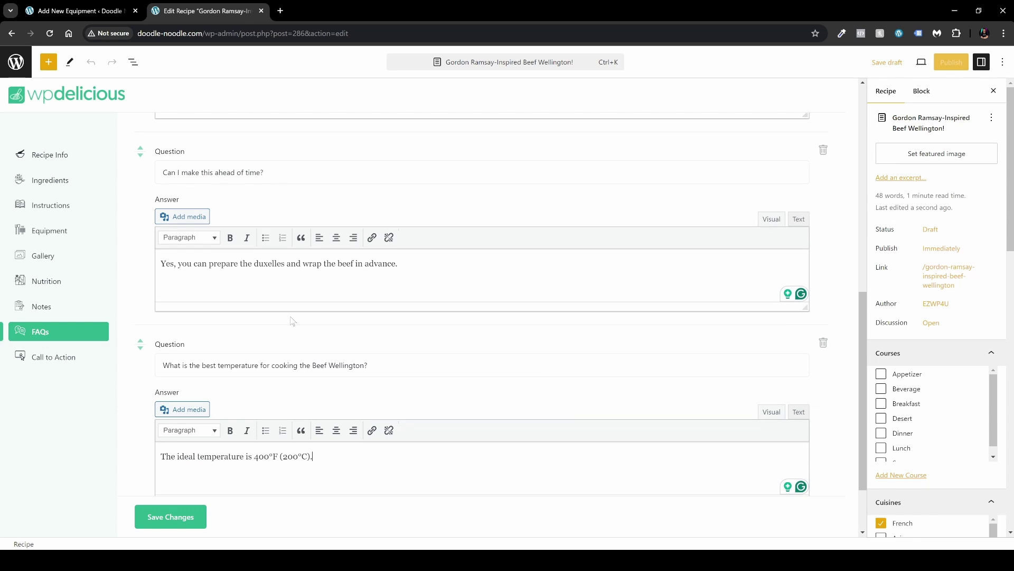
scroll(291, 324, down, 3)
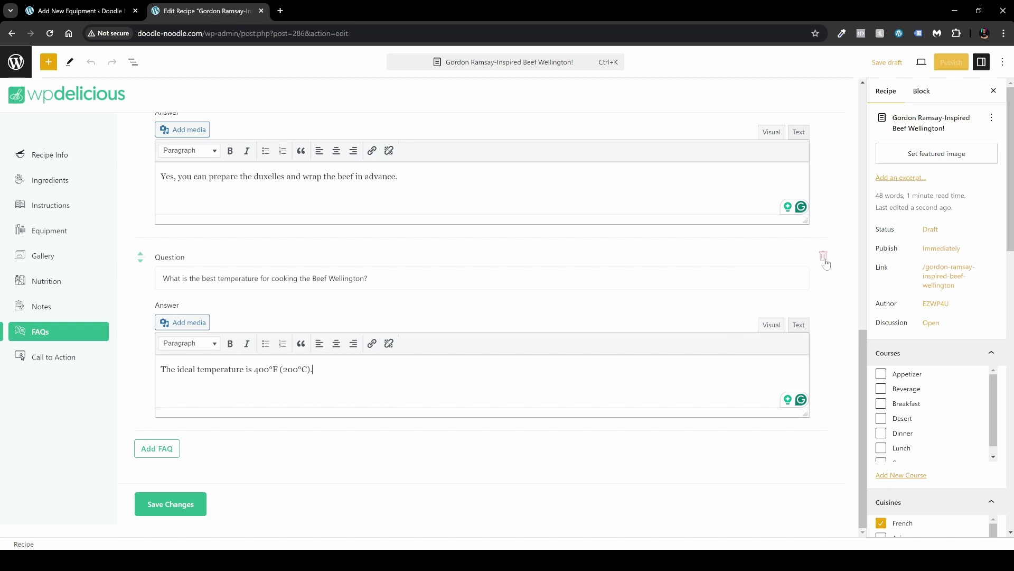
click(185, 508)
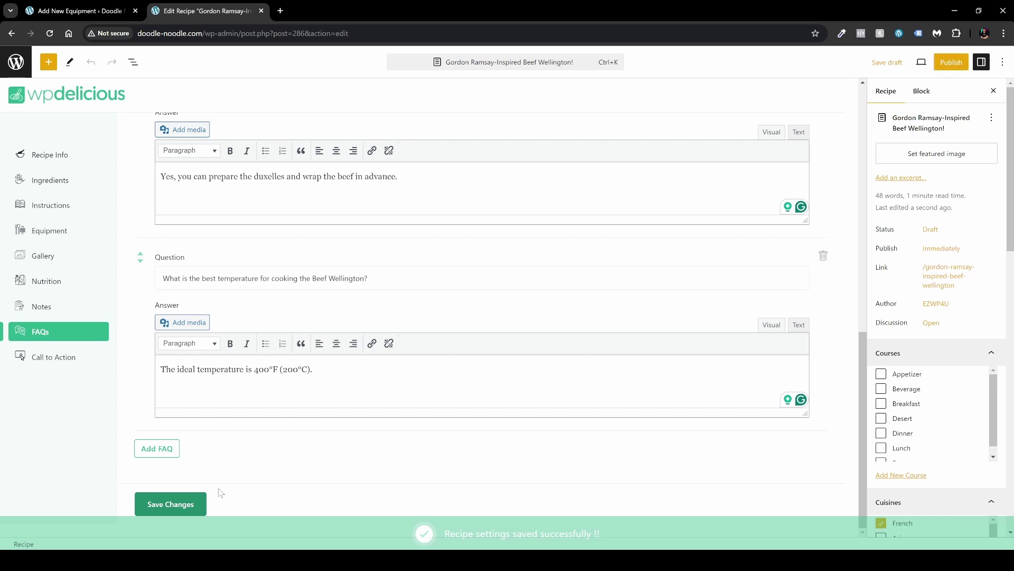
click(886, 63)
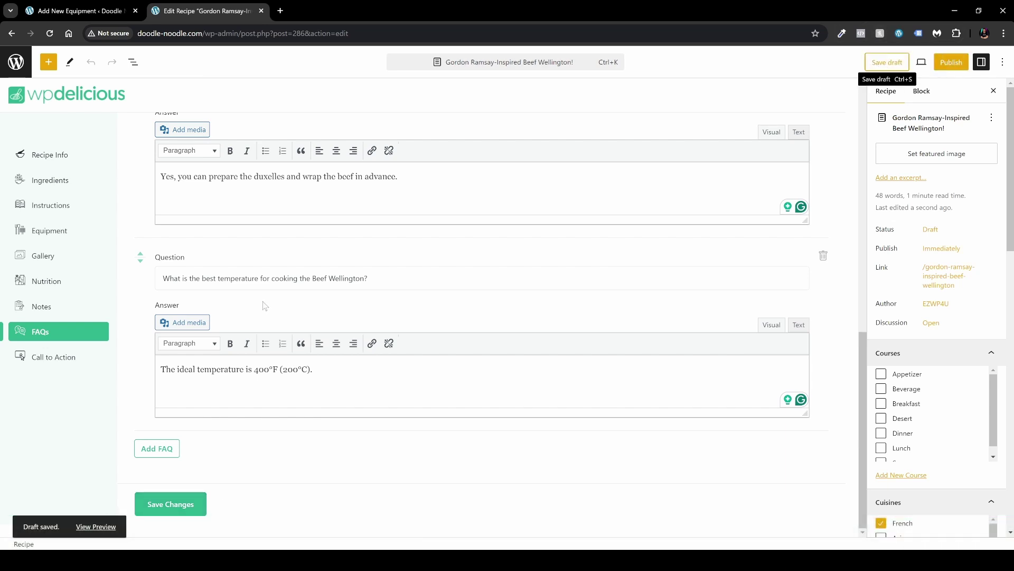
Step: Turn on Override Global CTA to look over its image, link, new-tab and rel attribute options, and turn it off again
click(71, 361)
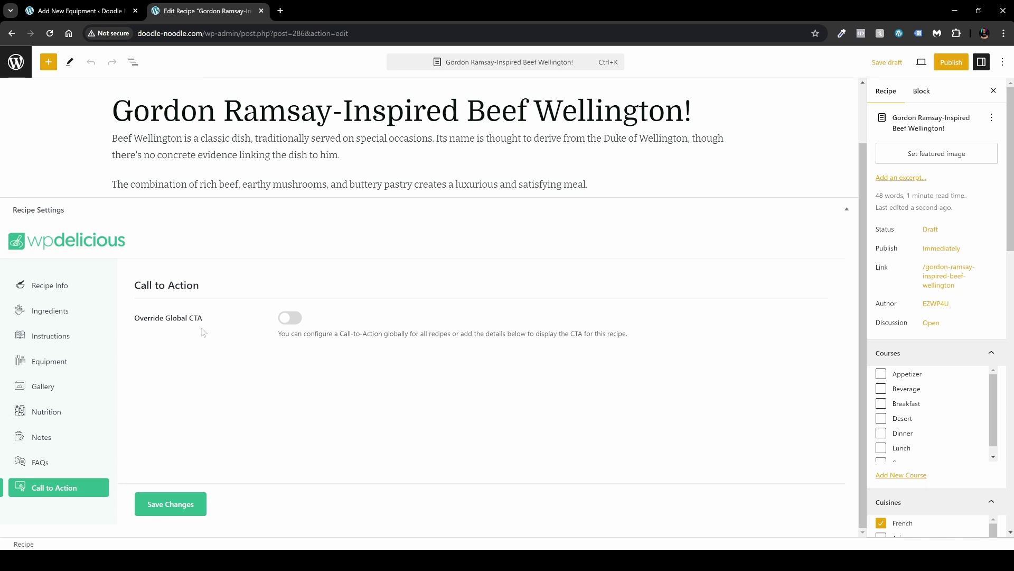
click(290, 318)
scroll(475, 356, down, 2)
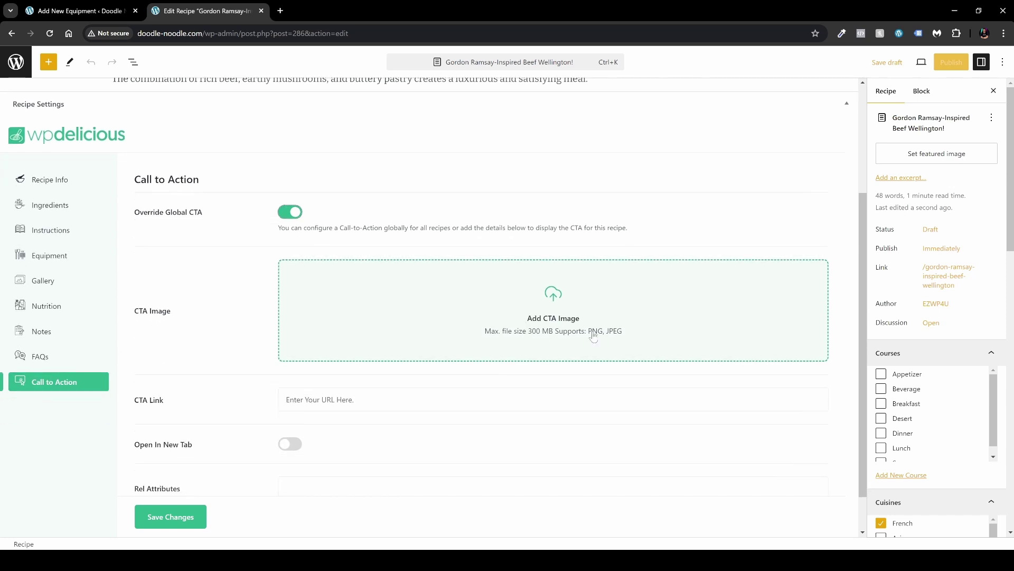
scroll(392, 317, down, 1)
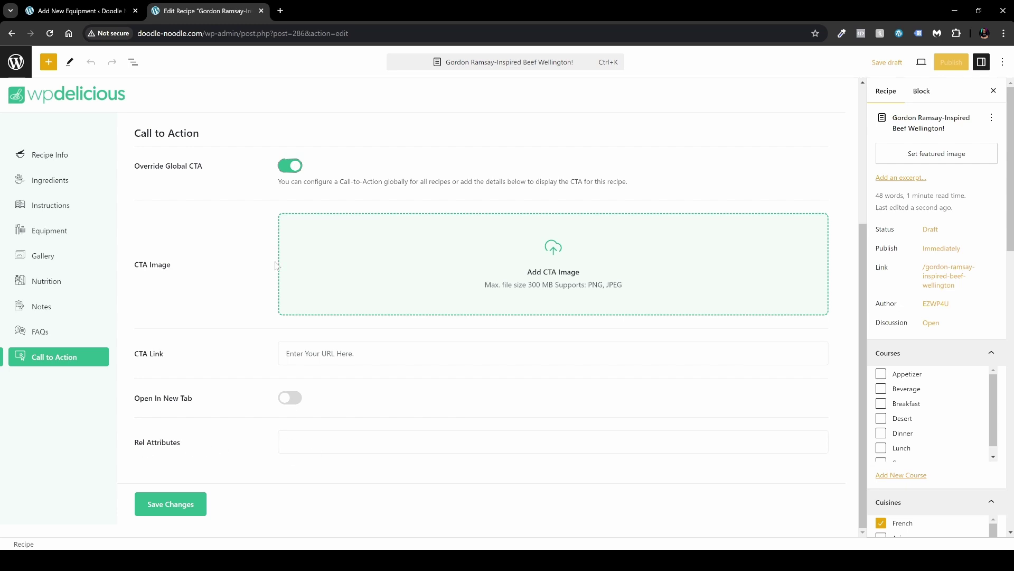
click(291, 168)
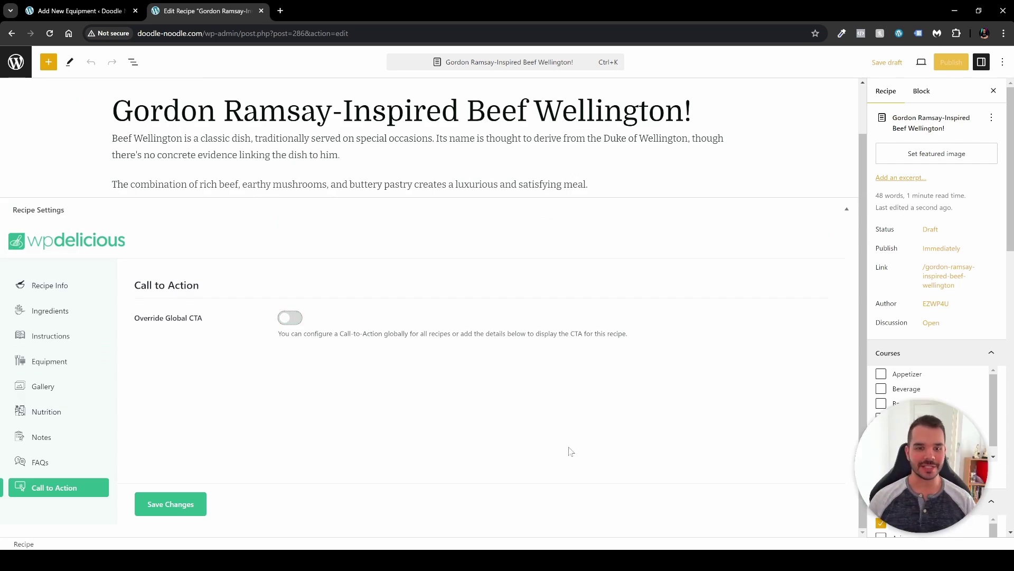
Step: Save and publish the Beef Wellington recipe, and open its live page
click(180, 511)
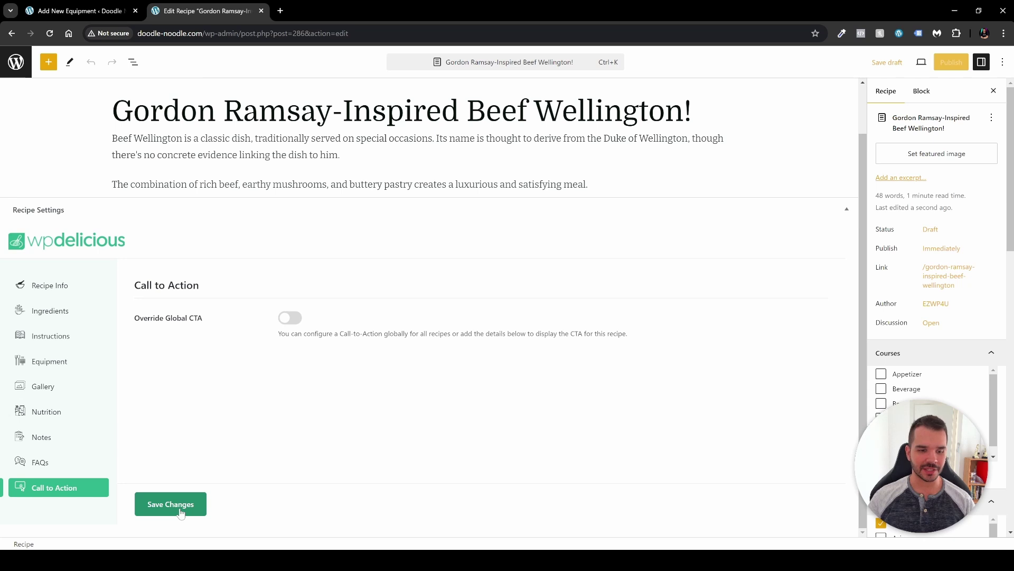
click(951, 63)
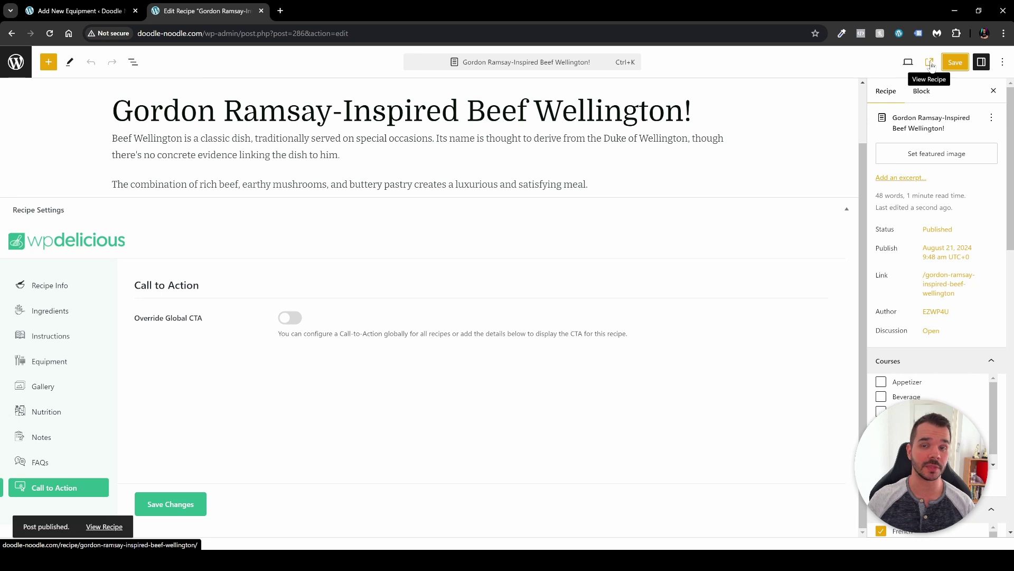
click(931, 64)
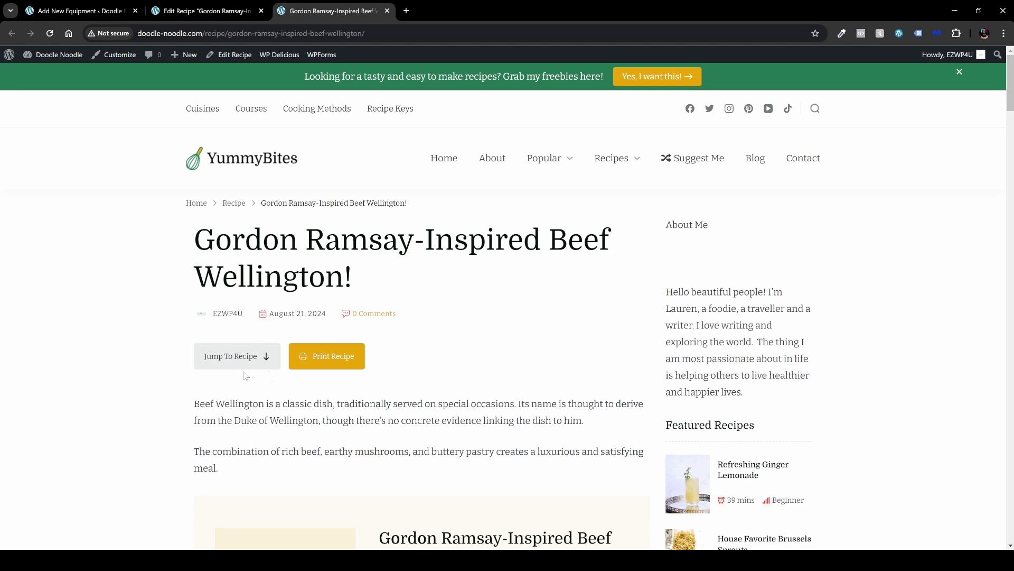
Step: Open the recipe's print view and try hiding and restoring the Info section
click(339, 367)
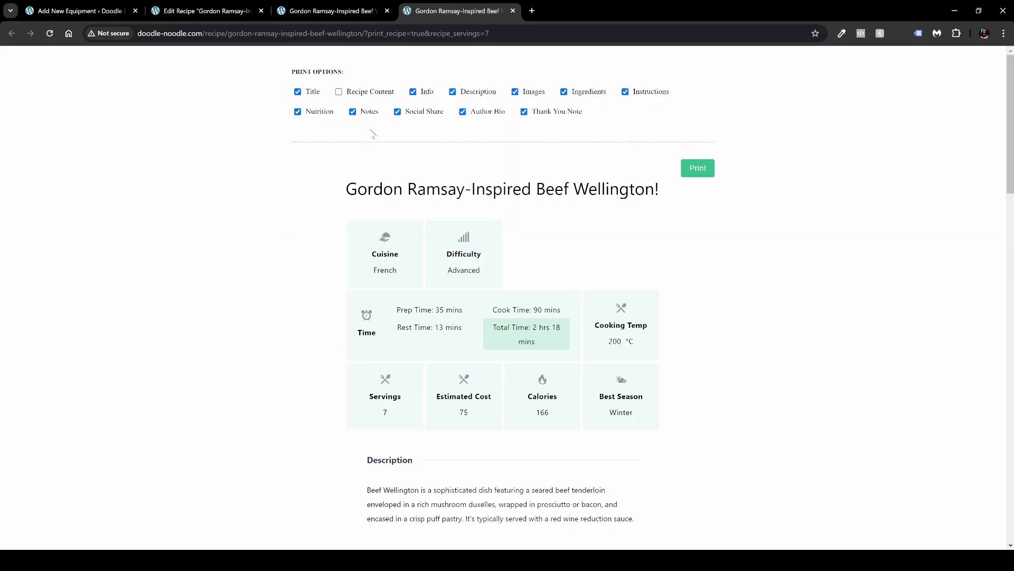
click(422, 96)
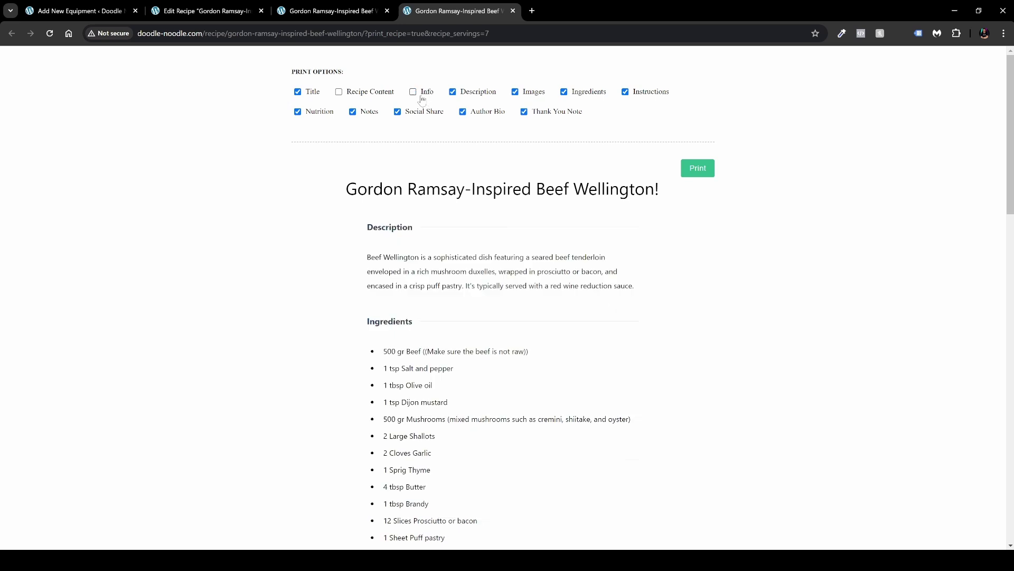
click(422, 97)
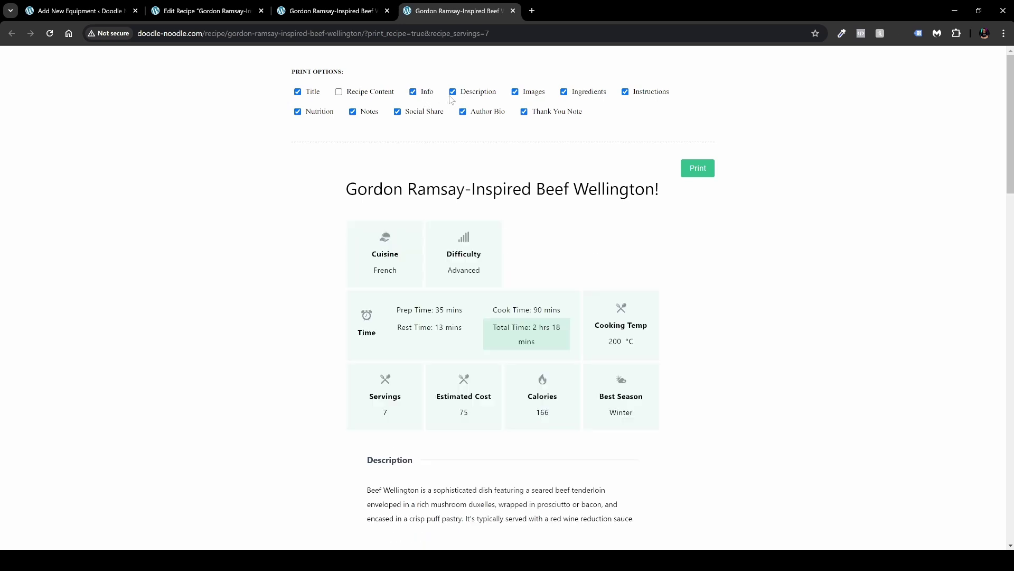
Step: Try hiding and restoring the Description section in the print view, look through the whole printout, and close it
click(454, 95)
click(454, 93)
scroll(644, 234, down, 3)
scroll(644, 234, up, 3)
scroll(641, 224, down, 20)
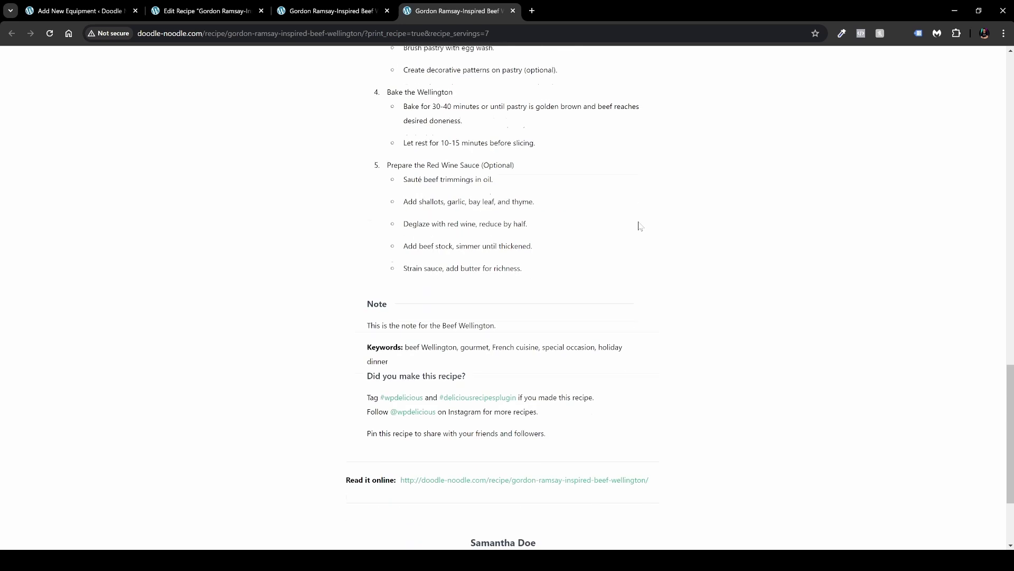
scroll(641, 226, down, 3)
scroll(639, 226, up, 20)
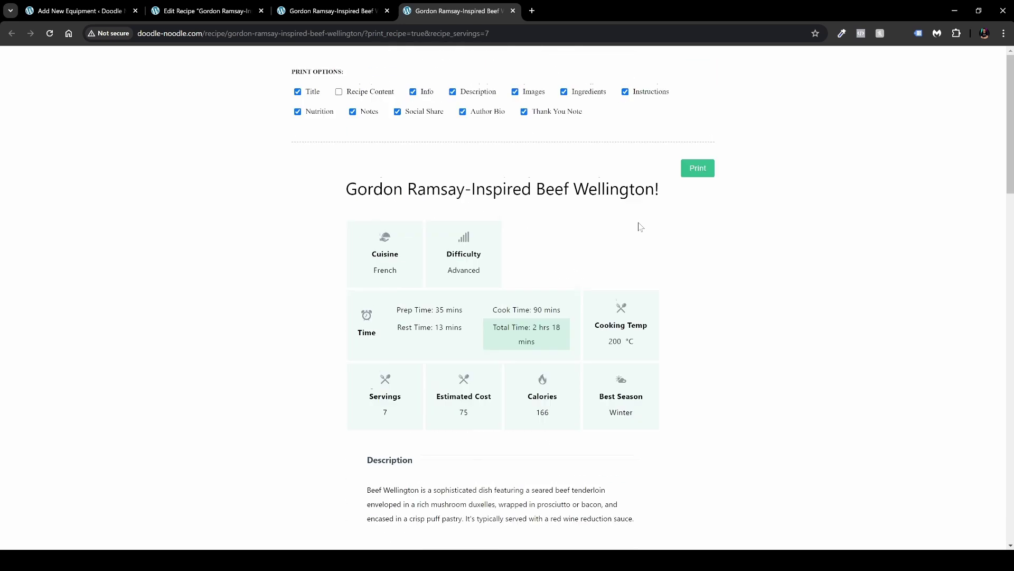
click(514, 11)
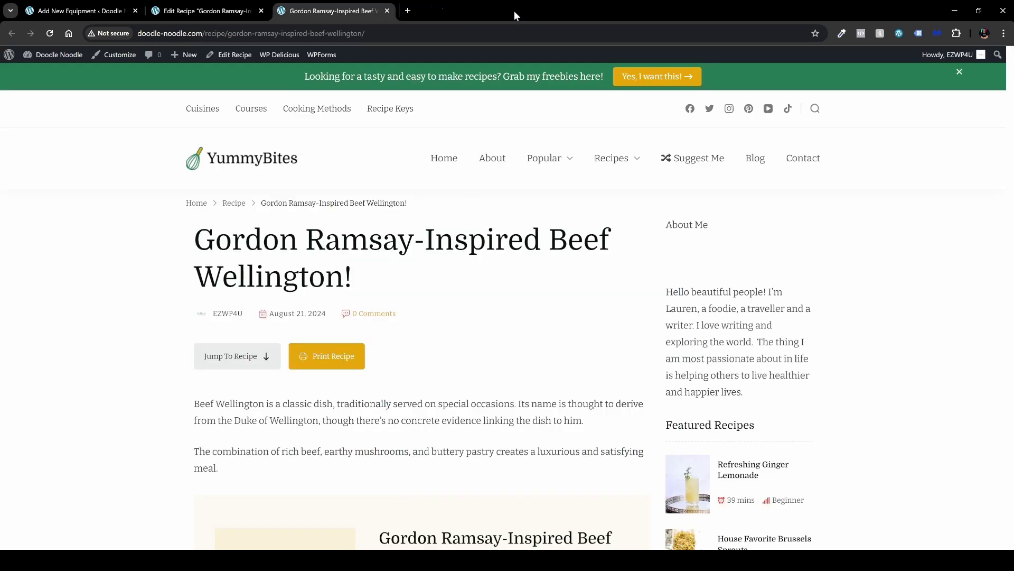
Step: Set the existing Beef Wellington photo from the media library as the recipe's featured image and save the recipe
scroll(515, 299, down, 3)
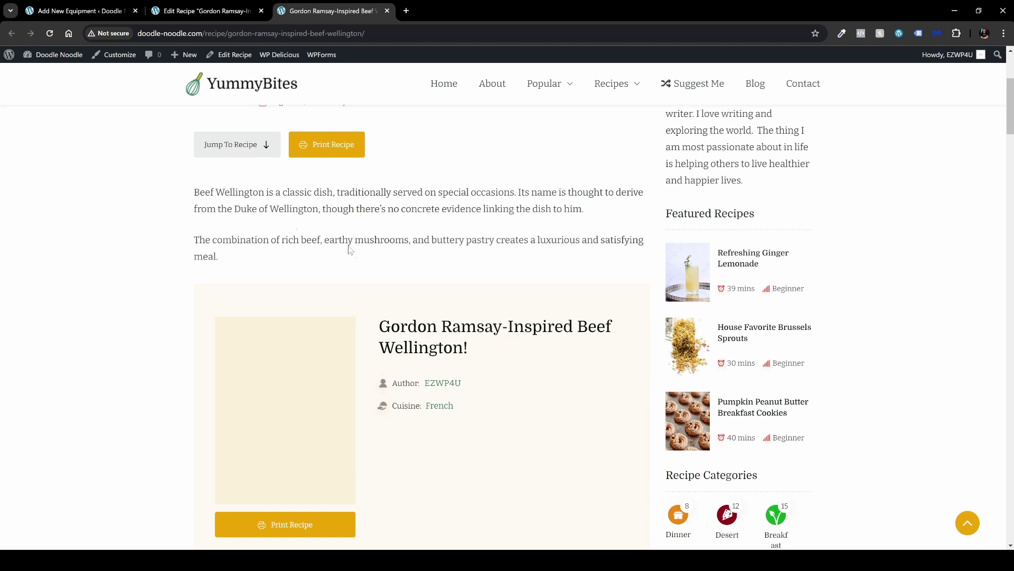
scroll(329, 259, down, 2)
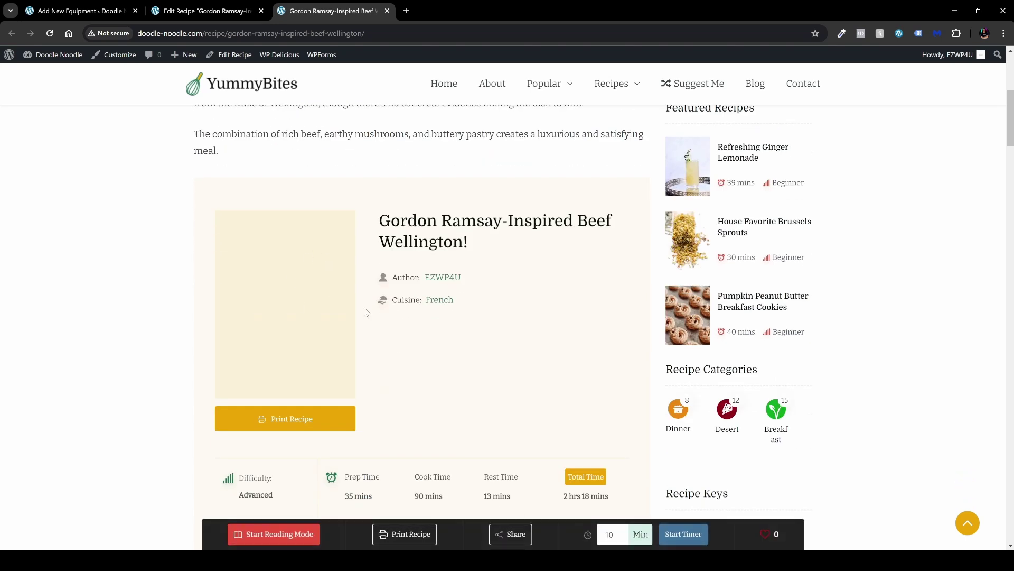
key(ctrl+shift+Tab)
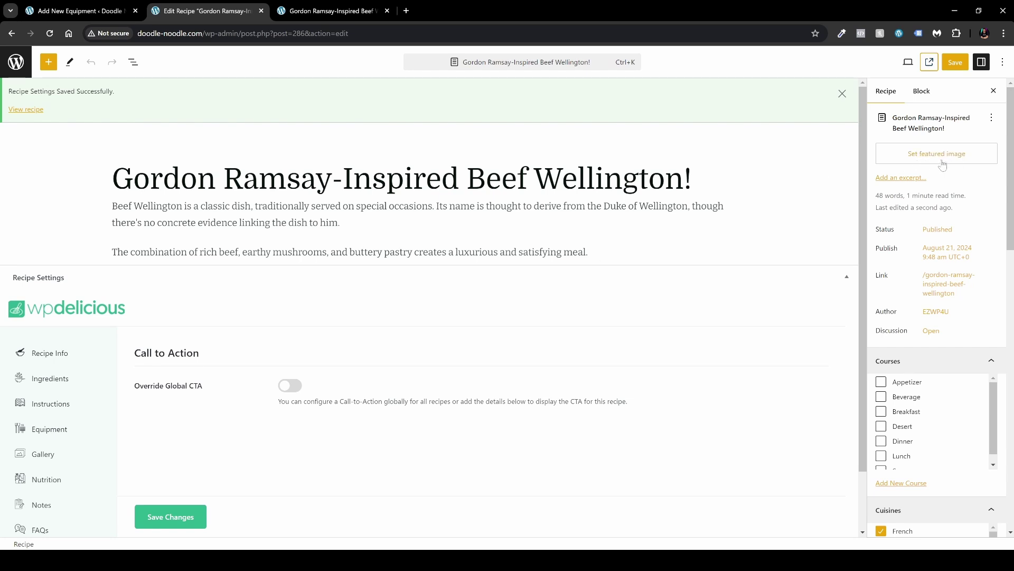
click(916, 158)
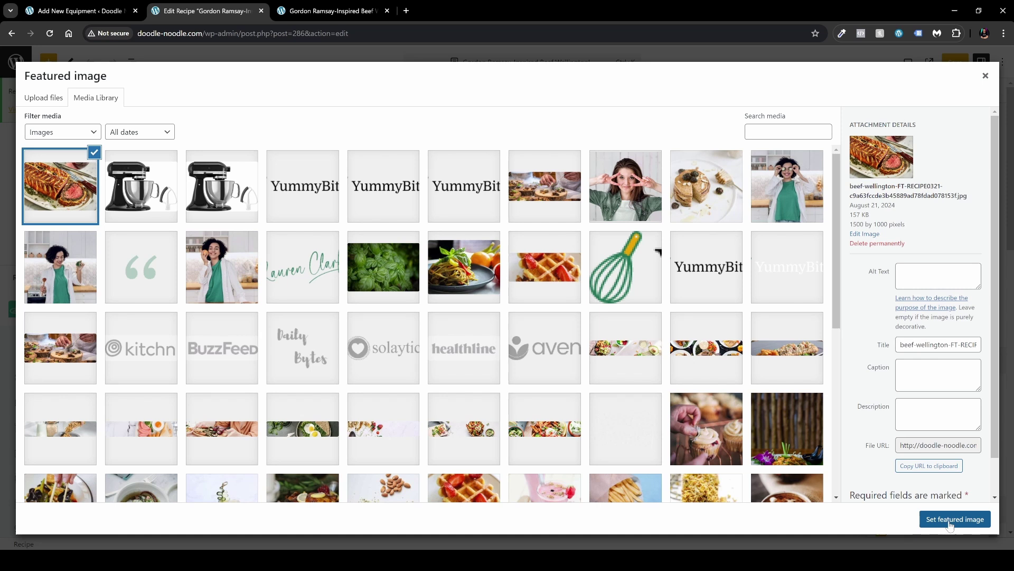
click(949, 523)
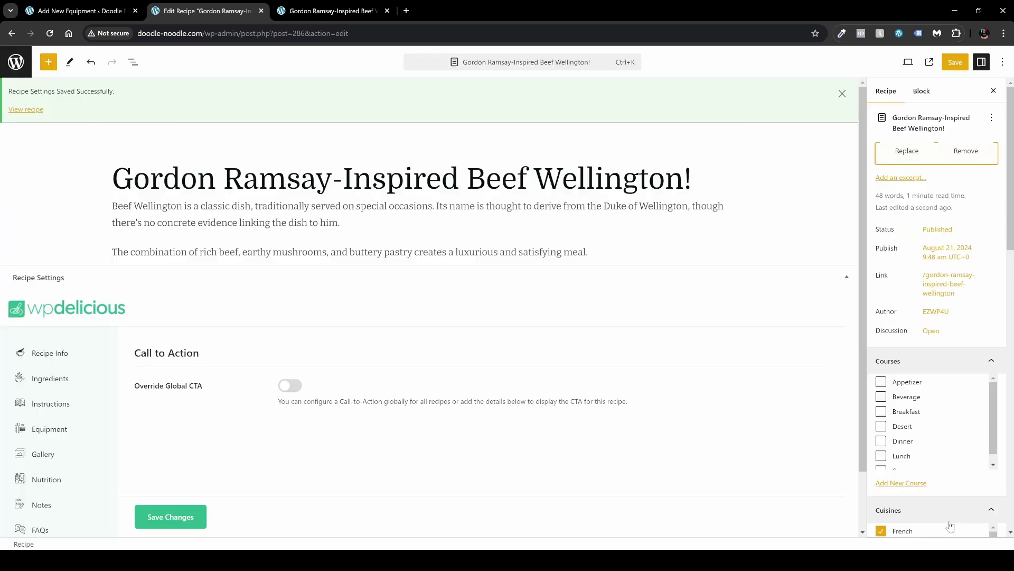
click(957, 64)
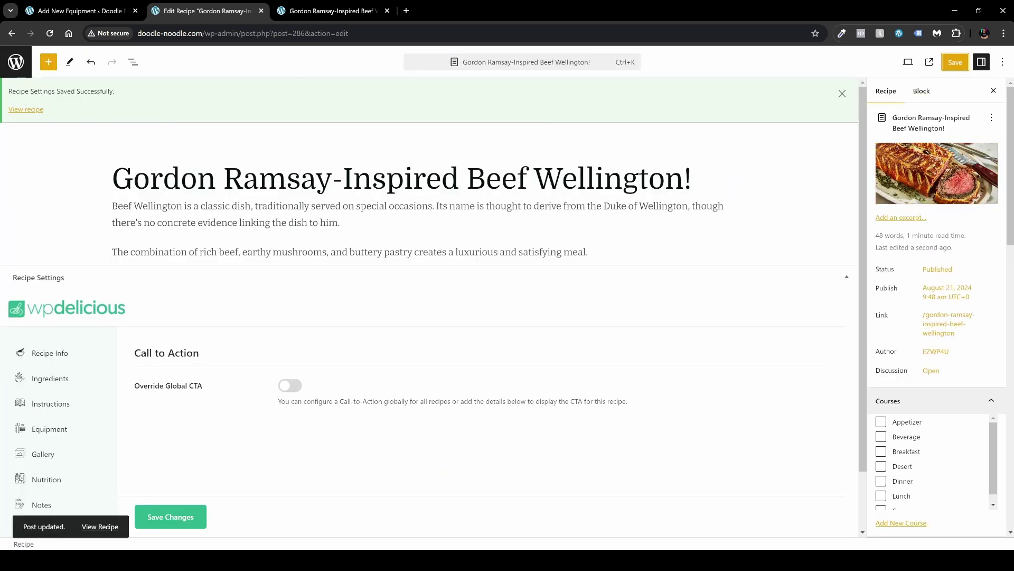
Step: Reload the live recipe page and check the featured image above the introduction and in the recipe card
key(ctrl+Tab)
click(52, 32)
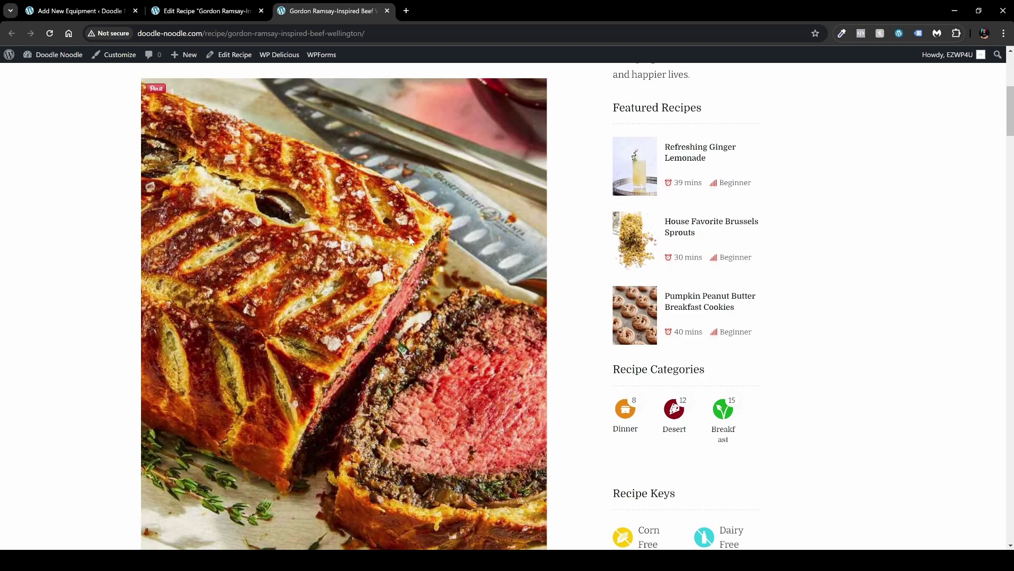
scroll(529, 302, up, 3)
scroll(560, 317, down, 6)
scroll(566, 316, up, 4)
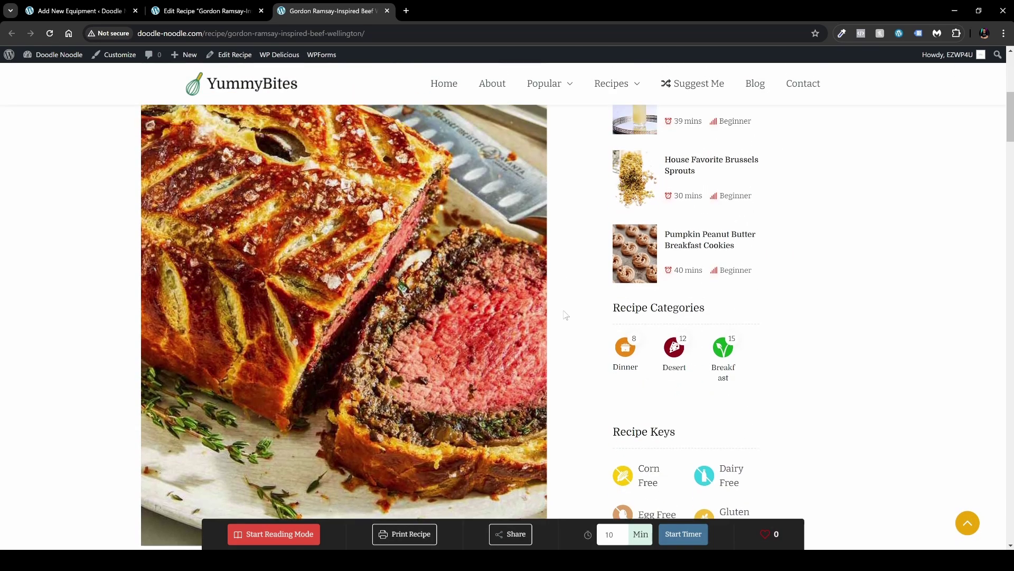
scroll(568, 309, down, 5)
scroll(574, 296, up, 3)
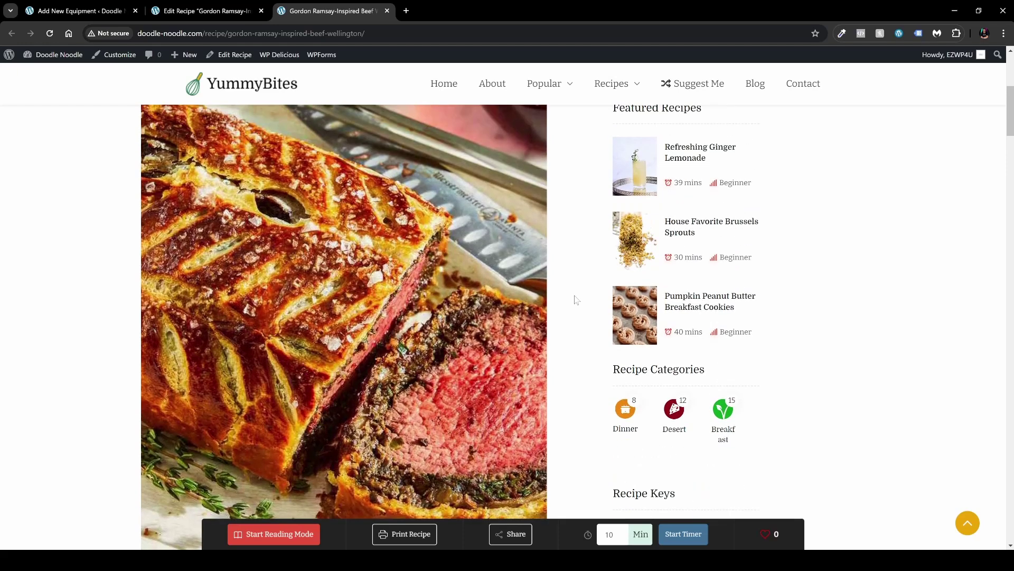
scroll(576, 299, down, 10)
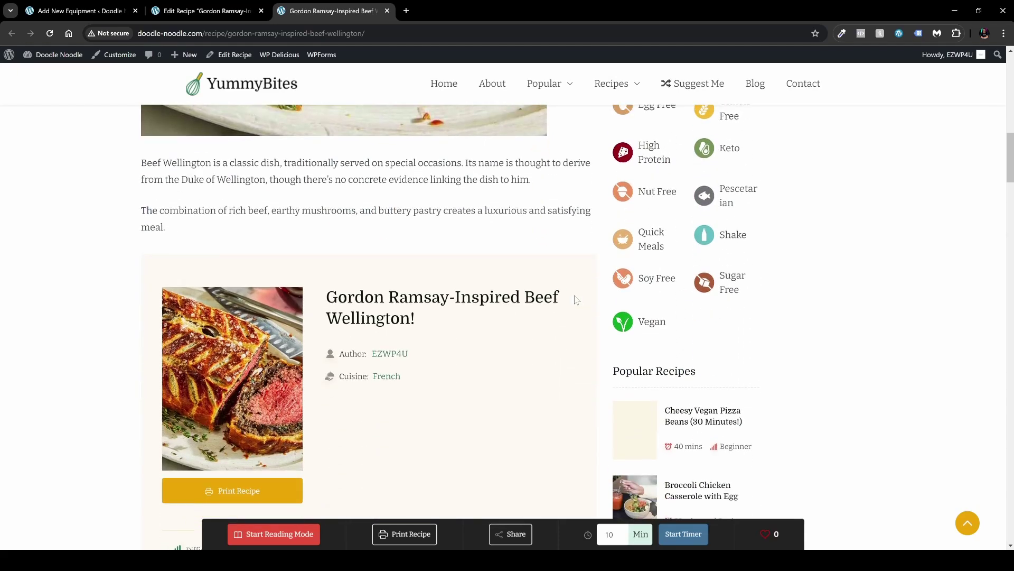
scroll(576, 299, down, 1)
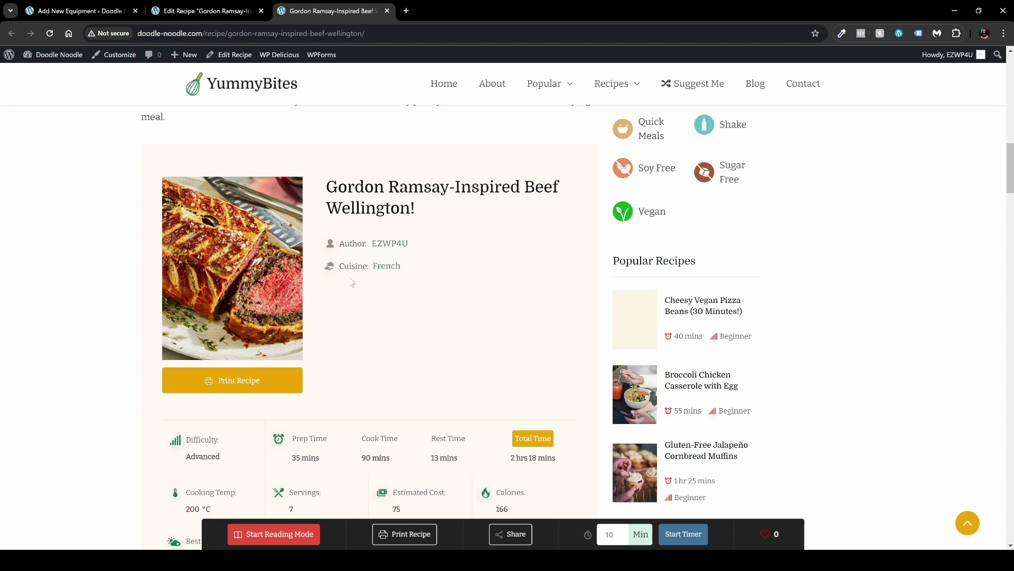
Step: Go back to the recipe editor and assign the recipe to the Dinner and Lunch courses
key(ctrl+shift+Tab)
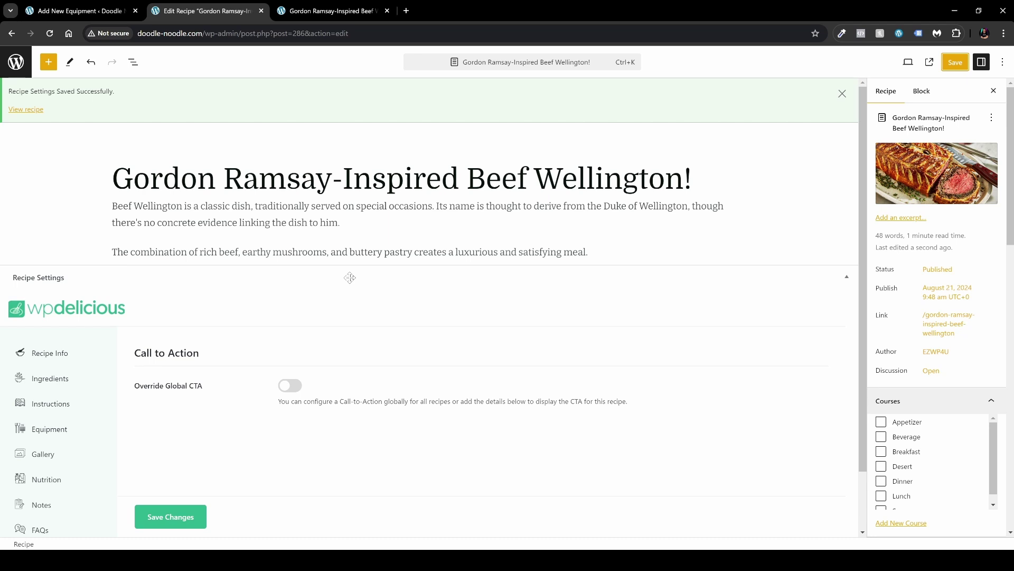
scroll(697, 315, down, 2)
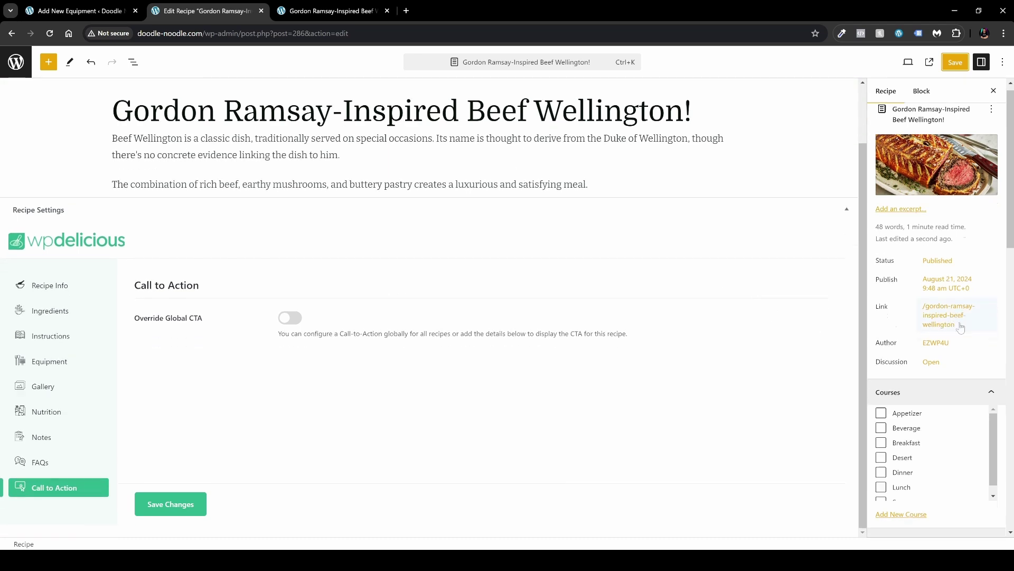
scroll(961, 327, down, 2)
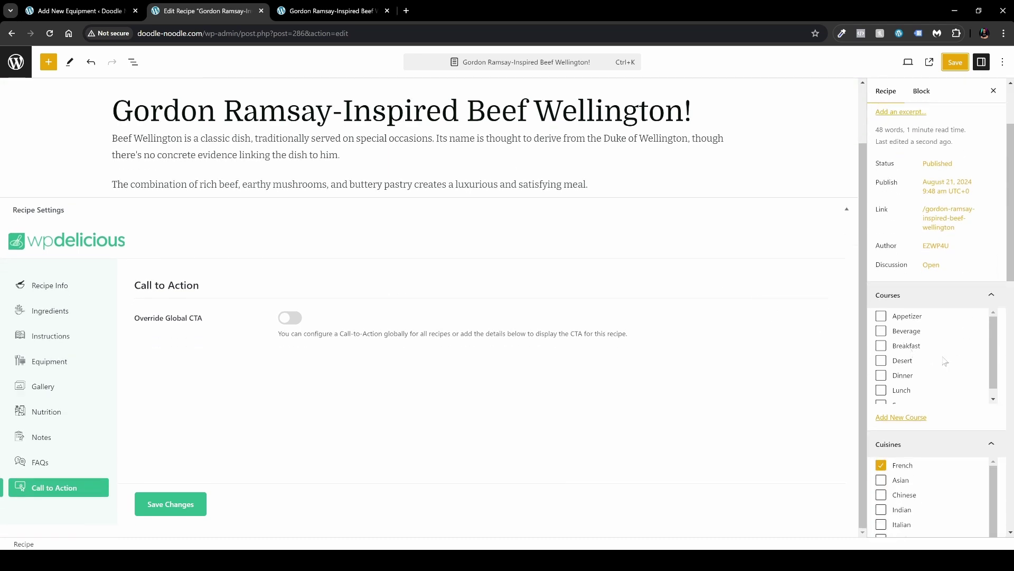
scroll(944, 355, down, 1)
scroll(943, 353, up, 1)
scroll(906, 376, down, 1)
click(881, 381)
click(881, 367)
Step: Assign the Baking cooking method to the recipe and add the tag Beef Wellington
scroll(1001, 309, down, 6)
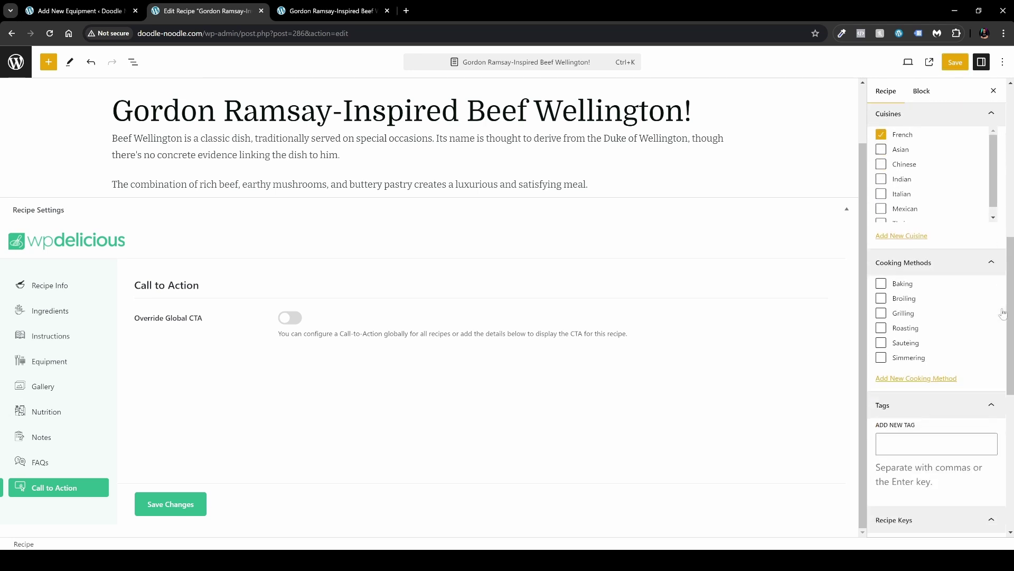
scroll(1003, 313, down, 1)
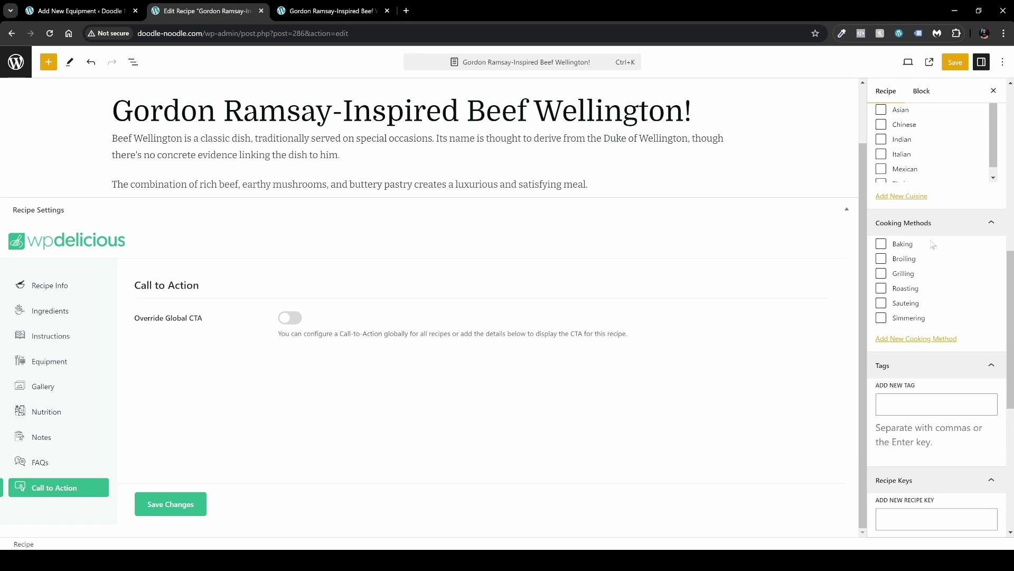
scroll(926, 300, down, 1)
click(882, 193)
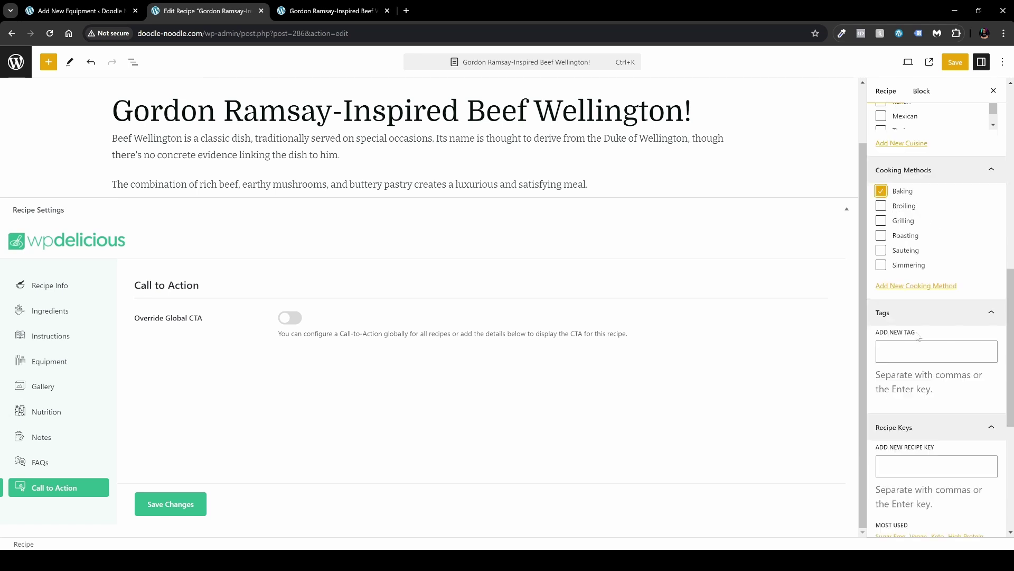
click(913, 351)
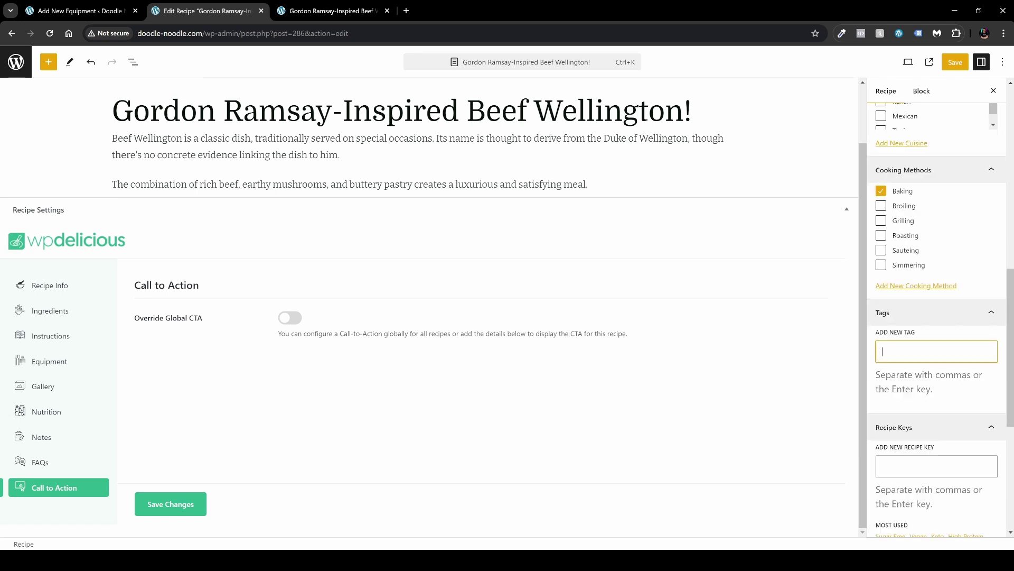
text(Beef Wellington)
key(Return)
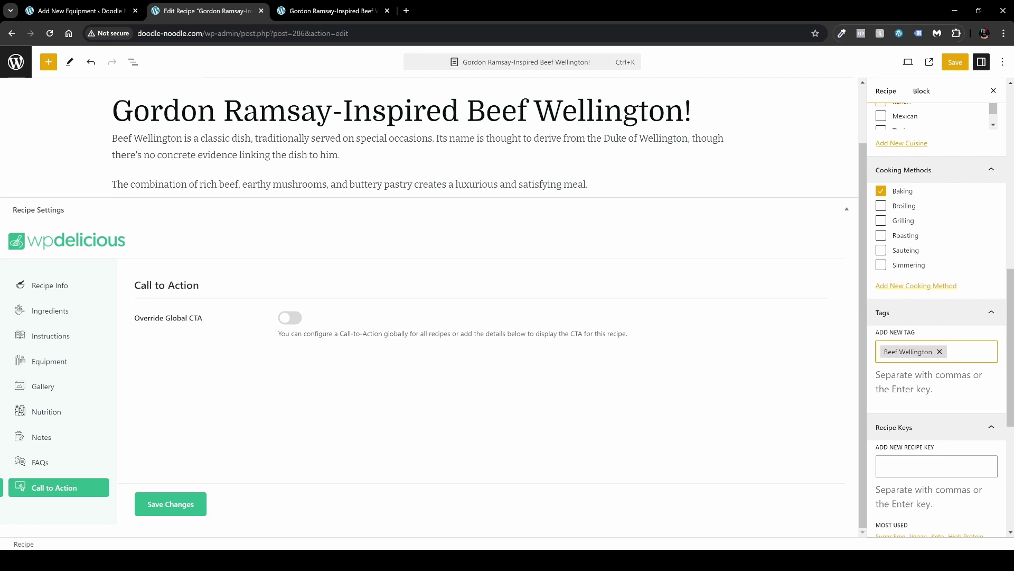
Step: Add the High Protein recipe key and the Delicious recipe badge, and save the recipe
scroll(930, 359, down, 2)
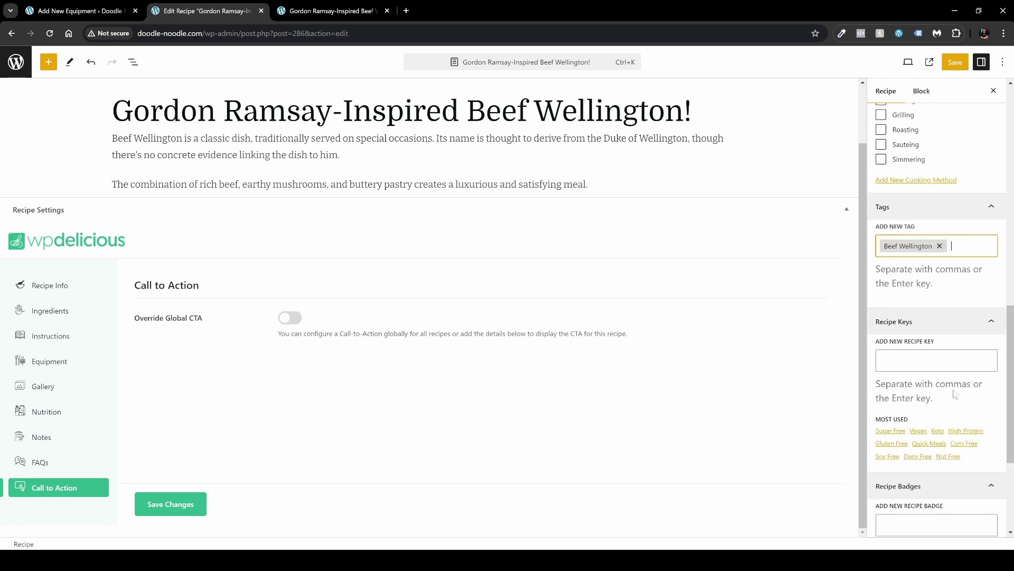
click(966, 431)
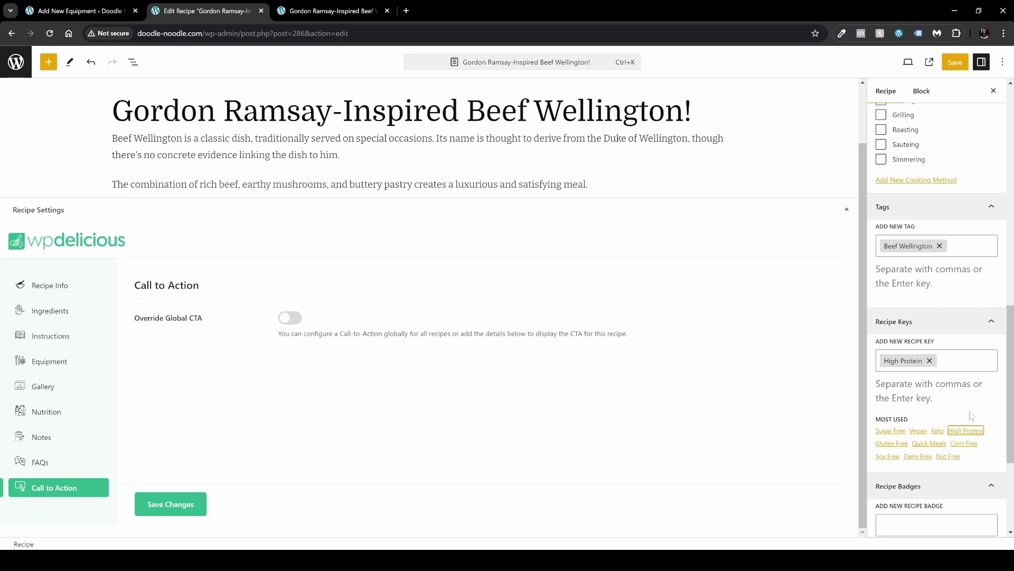
scroll(983, 402, down, 1)
scroll(992, 396, down, 1)
scroll(991, 395, down, 2)
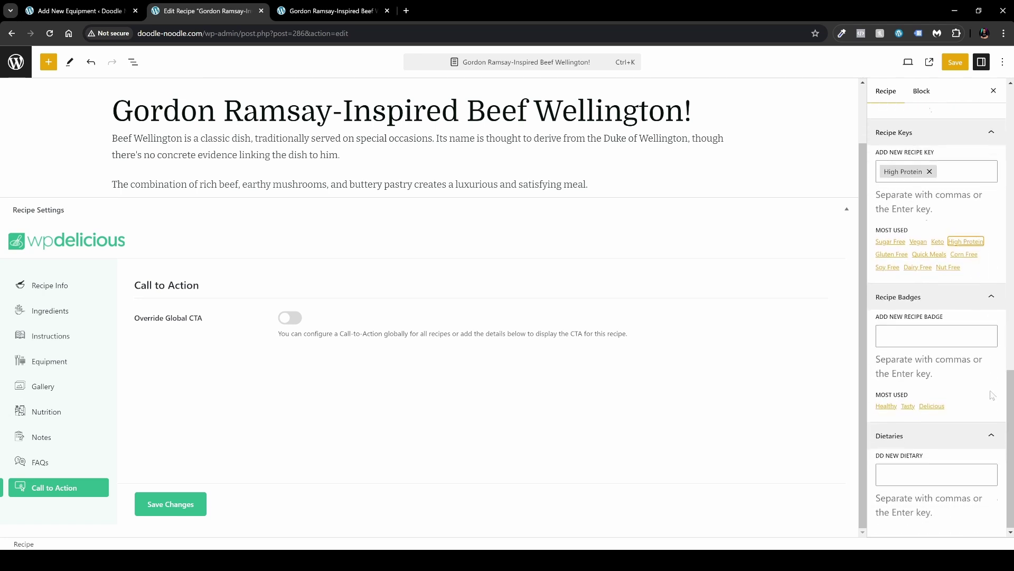
click(940, 408)
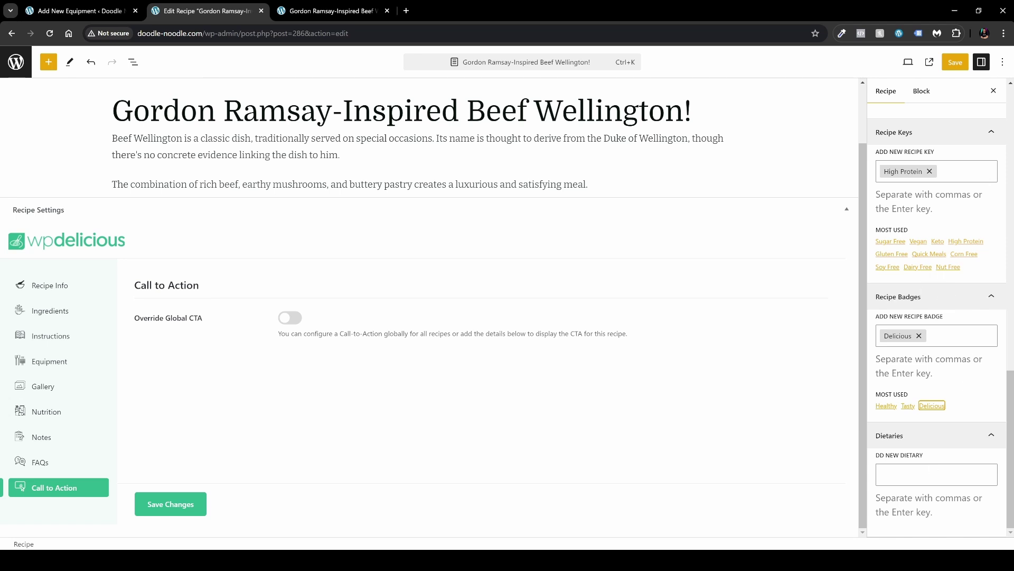
click(956, 63)
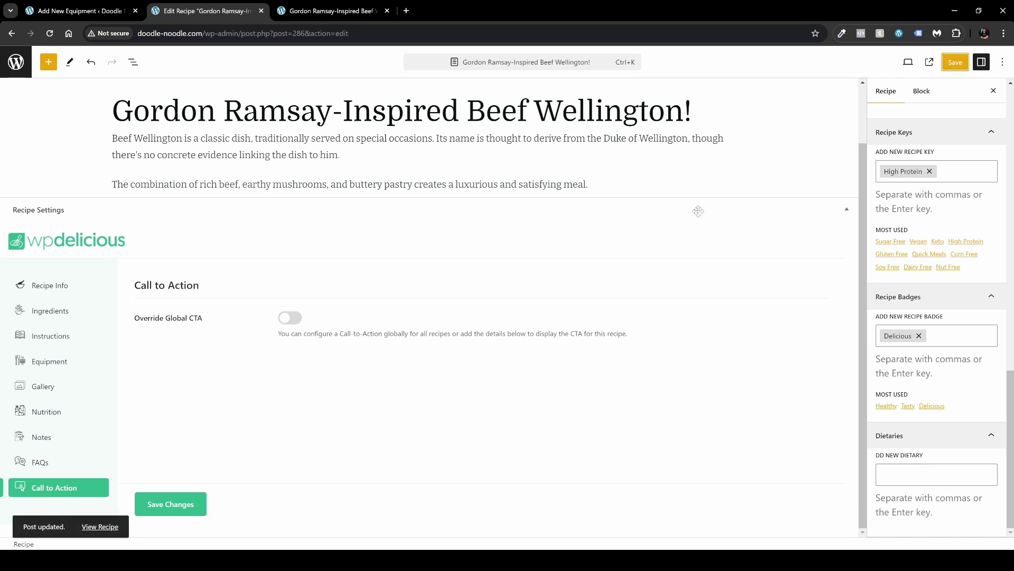
Step: Reload the live recipe page and check the badge, cooking method, courses and recipe keys in the recipe card
key(ctrl+Tab)
click(50, 34)
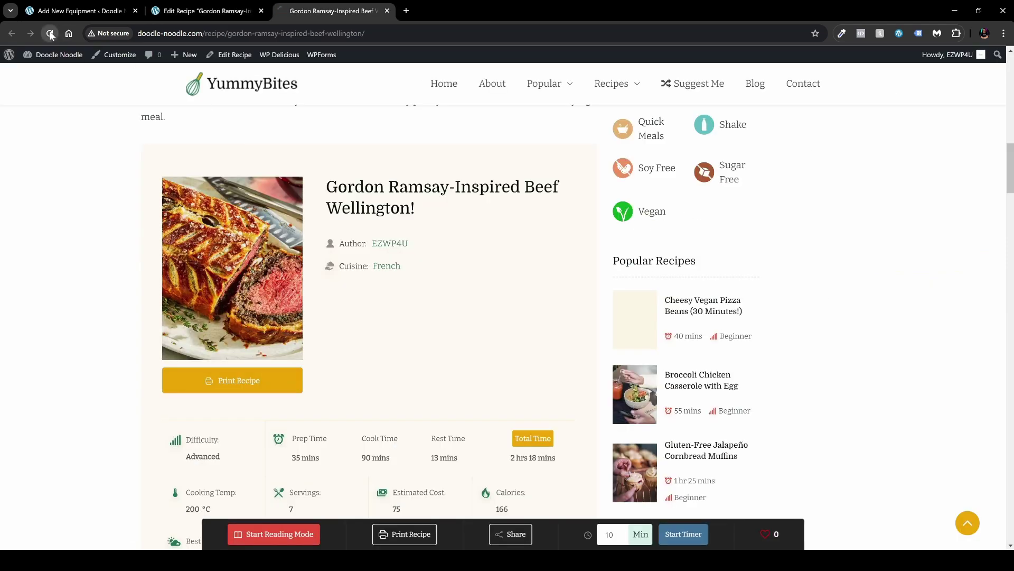
scroll(465, 342, down, 2)
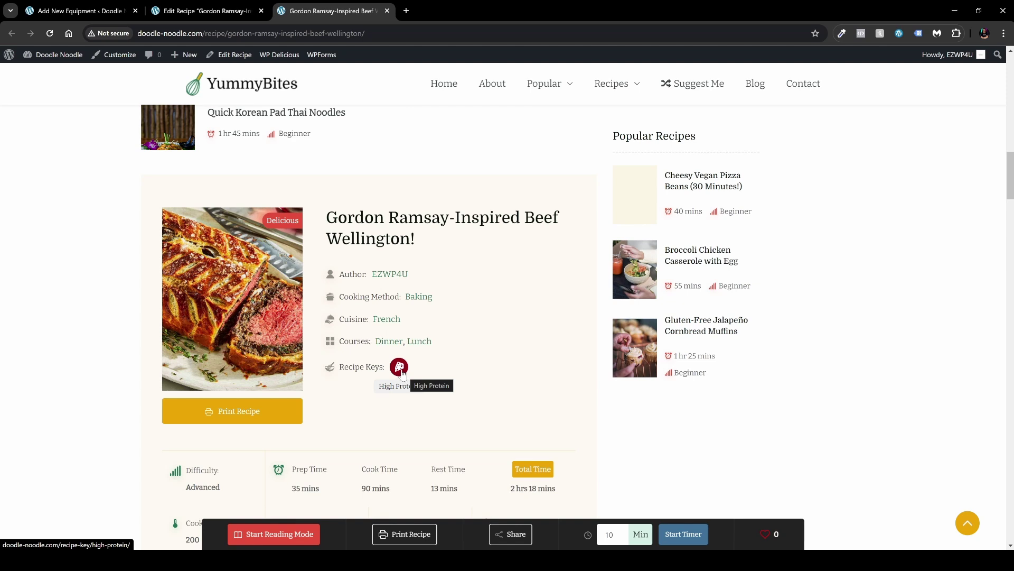
Step: Browse the Related Recipes beside the introduction forward one set and back again
scroll(400, 371, up, 5)
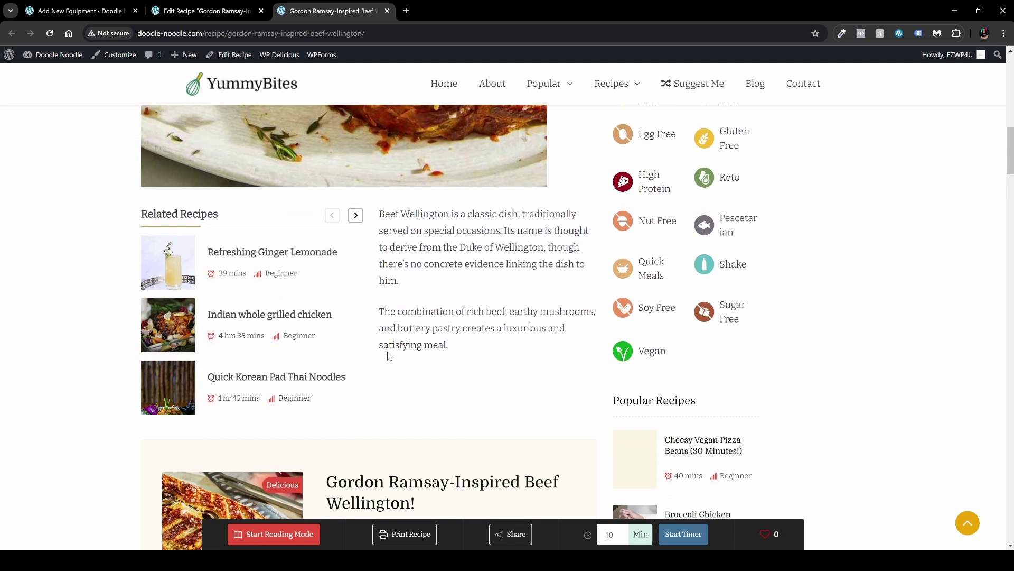
scroll(381, 361, up, 1)
scroll(382, 361, down, 1)
click(356, 217)
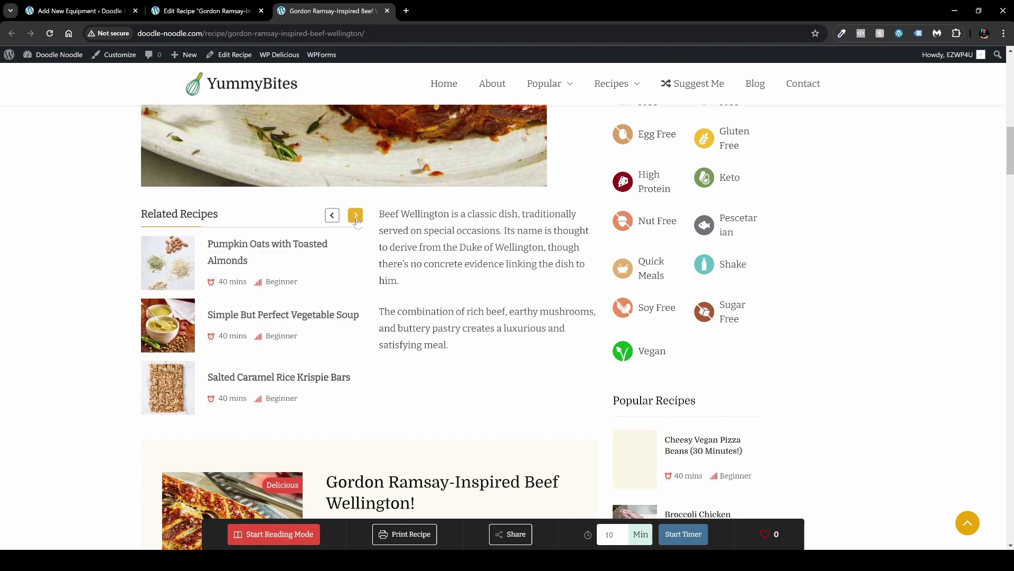
click(334, 218)
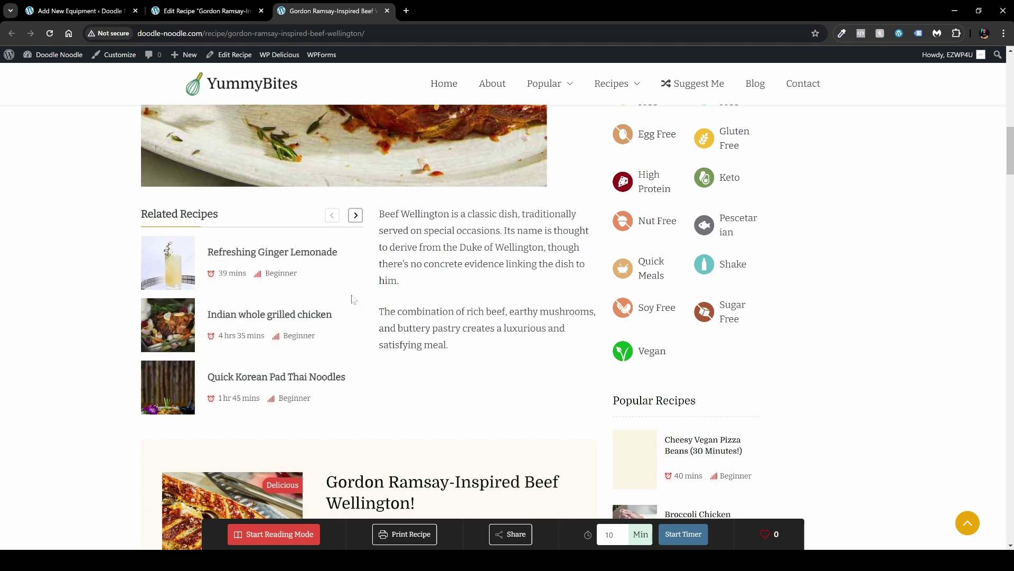
Step: Review the introduction text, featured image and recipe categories, and examine the recipe card's difficulty, times, servings, cost and season
drag(379, 212, 461, 352)
click(460, 352)
scroll(581, 365, up, 3)
scroll(675, 409, up, 5)
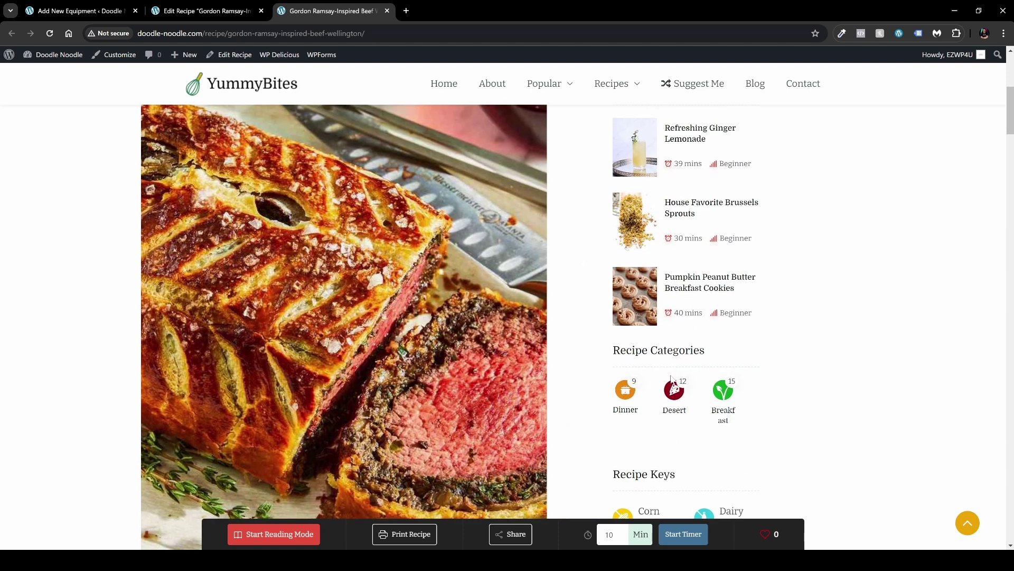
scroll(691, 363, up, 2)
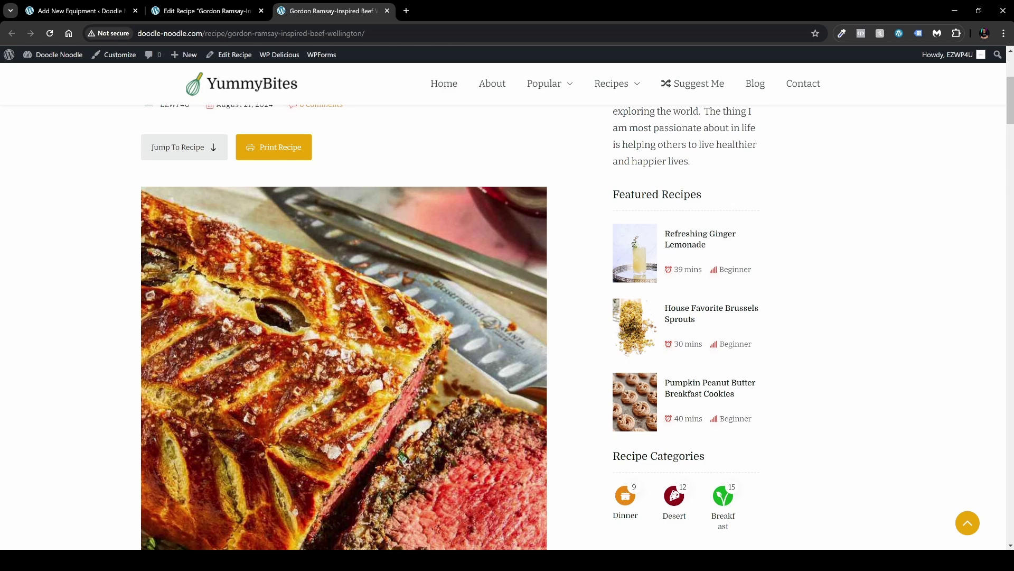
scroll(584, 317, down, 8)
scroll(588, 324, down, 12)
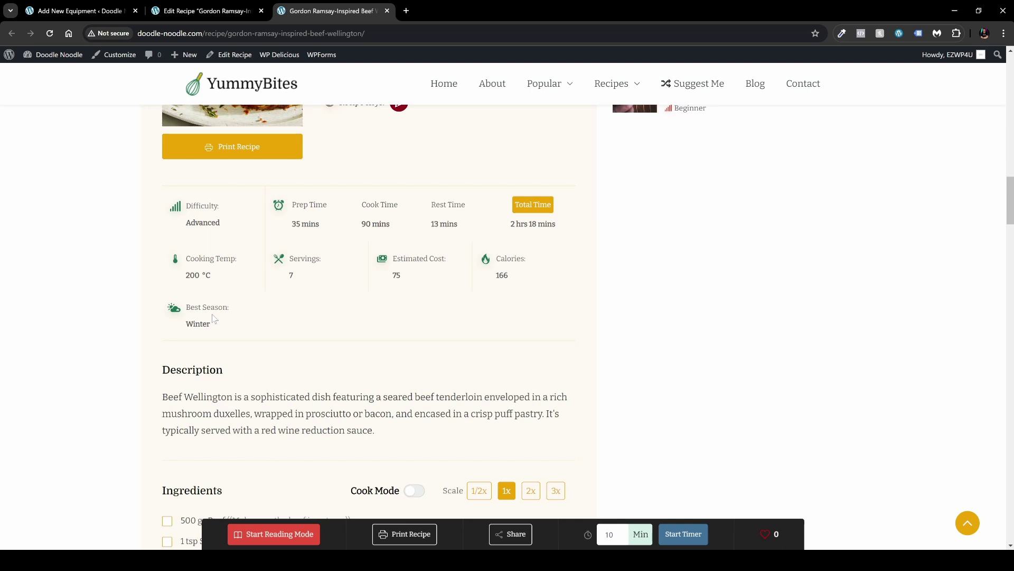
Step: Test the ingredient checkboxes in the recipe card by ticking the first five ingredients and unticking them again
scroll(318, 283, down, 3)
scroll(320, 287, up, 10)
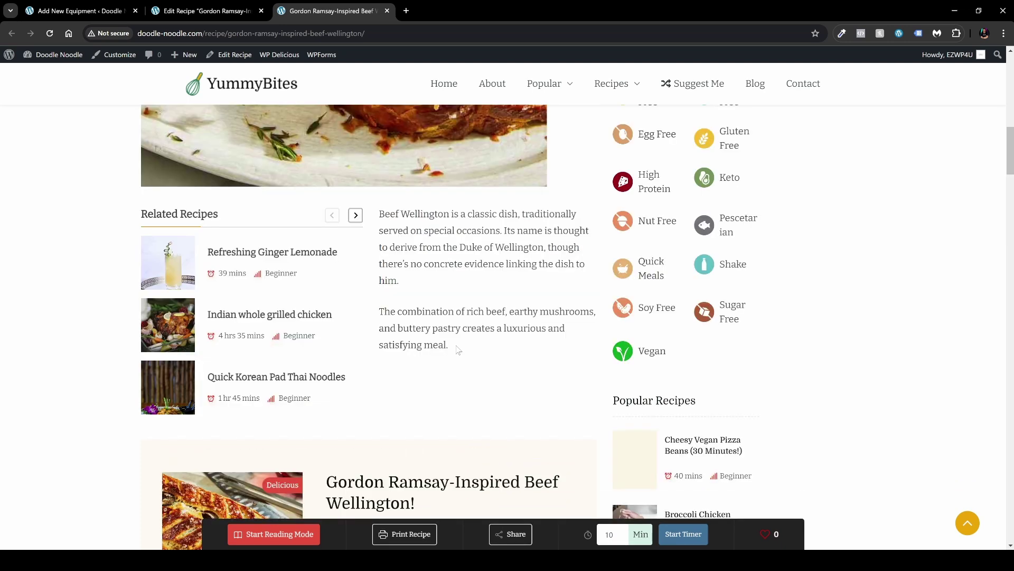
scroll(456, 348, down, 10)
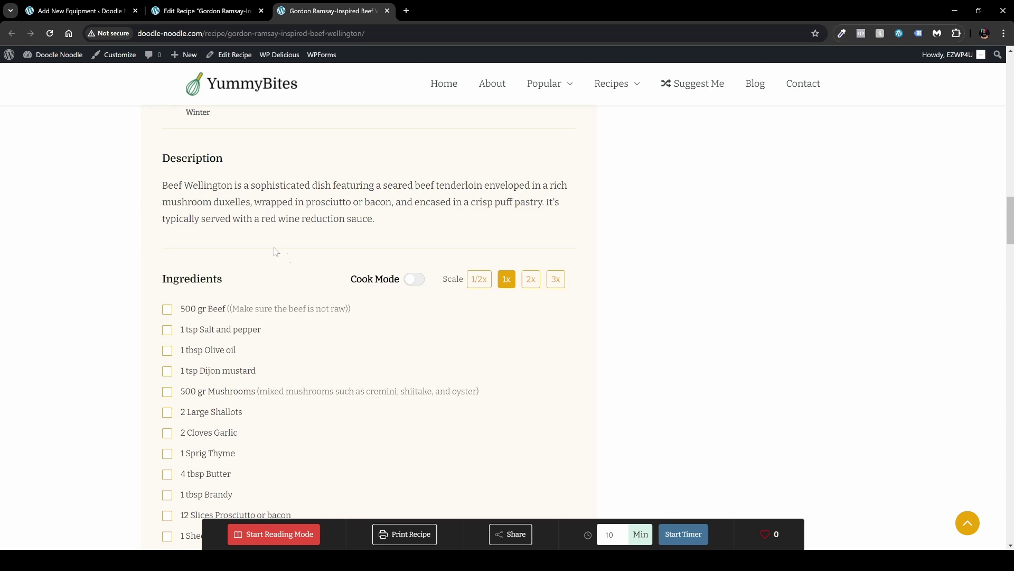
scroll(269, 233, down, 2)
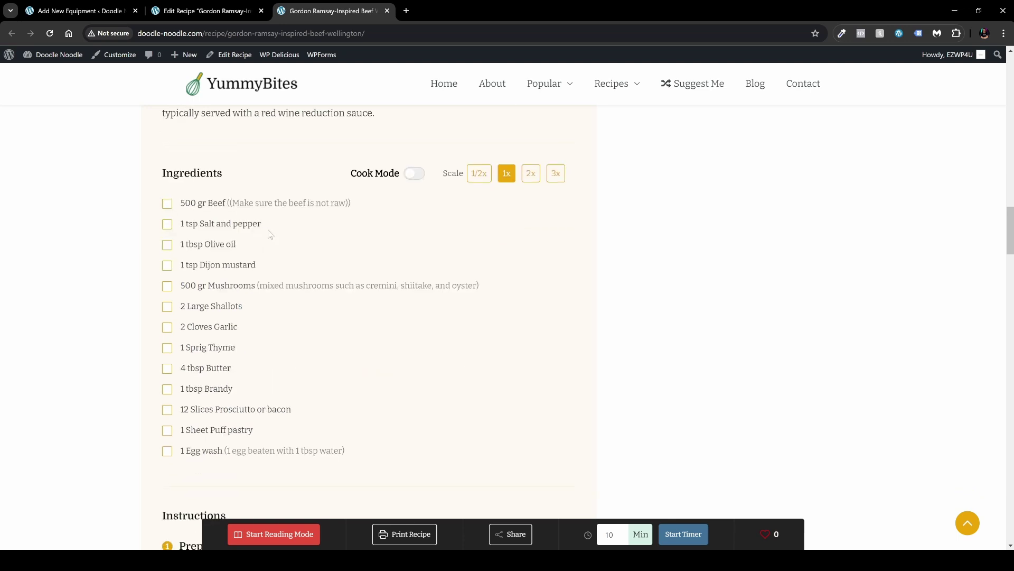
click(167, 204)
click(167, 224)
click(167, 244)
click(167, 266)
click(167, 285)
click(167, 286)
click(167, 265)
click(167, 245)
click(167, 224)
click(166, 205)
Step: Preview the ingredient quantities at 2x and 3x scale, return to 1x, and toggle Cook Mode
click(531, 174)
click(556, 173)
click(531, 174)
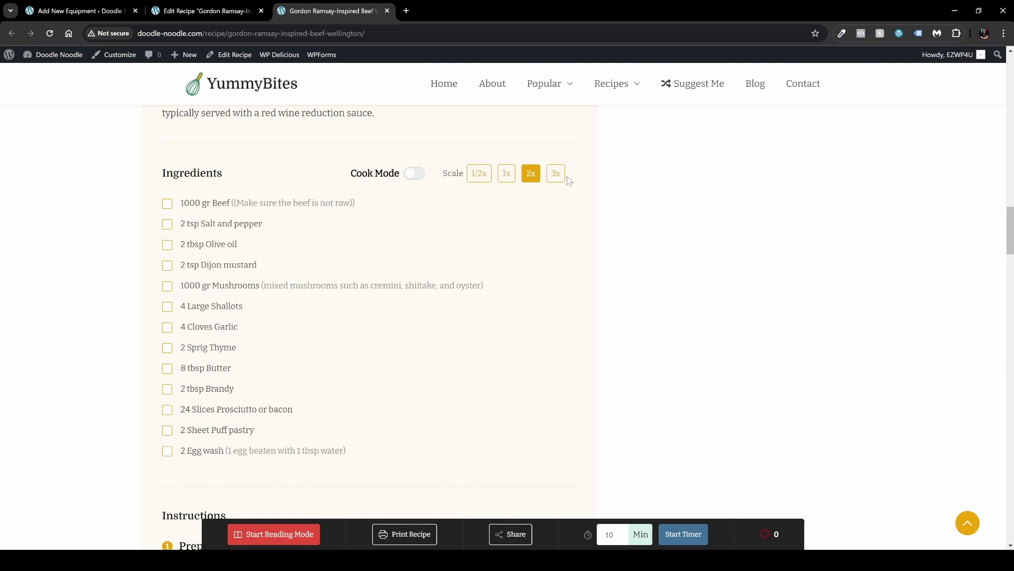
click(556, 173)
click(531, 174)
click(506, 174)
click(533, 178)
click(556, 180)
click(531, 175)
click(506, 176)
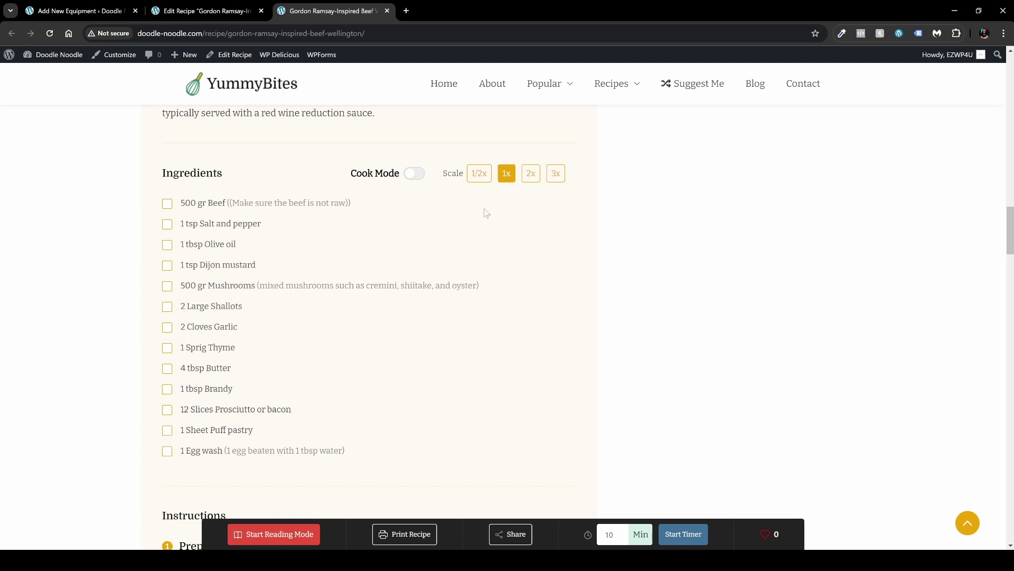
click(414, 174)
Step: Review the recipe's cooking instructions, note and keywords on the live page
scroll(451, 255, down, 6)
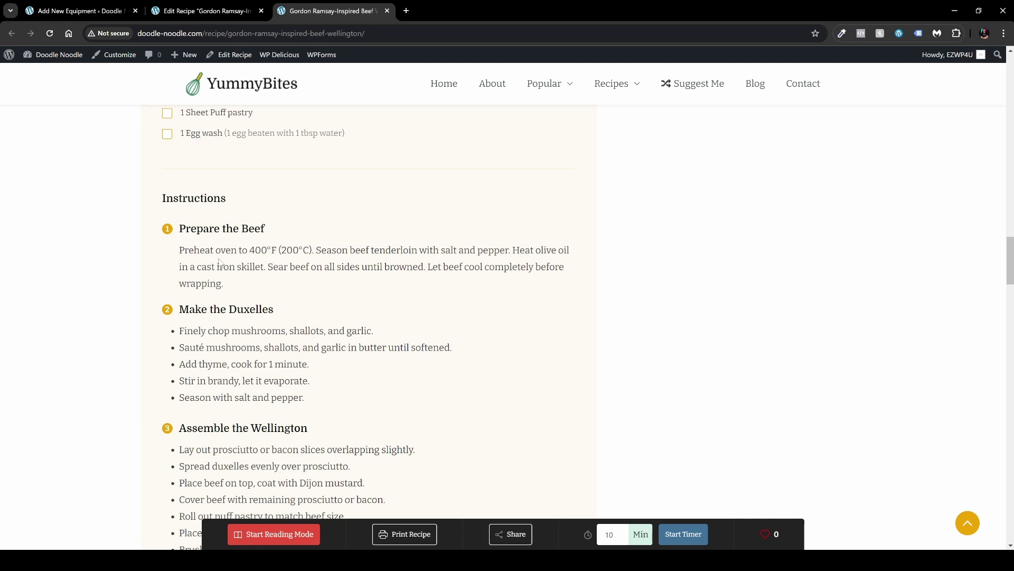
scroll(236, 265, down, 2)
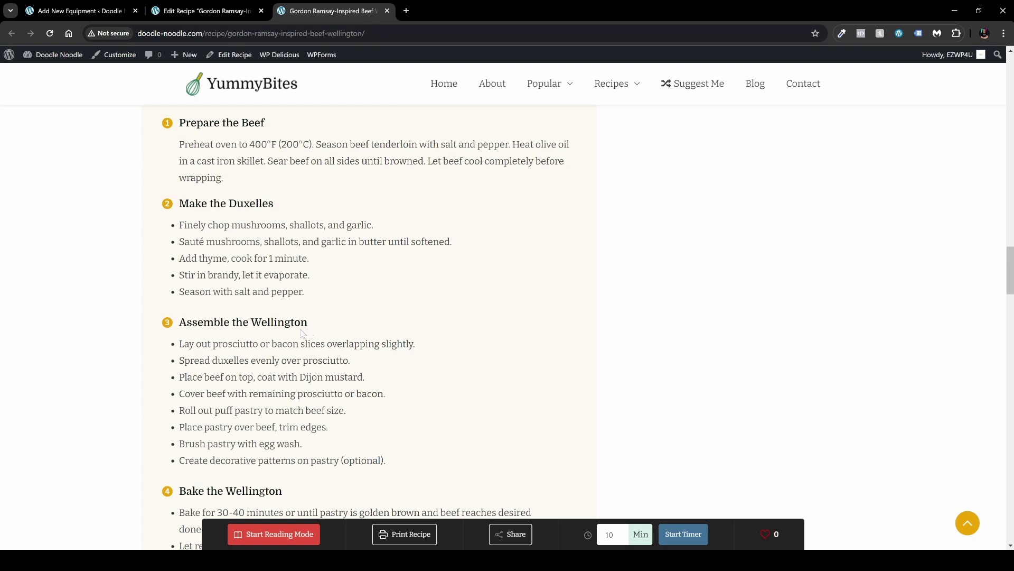
scroll(288, 328, down, 5)
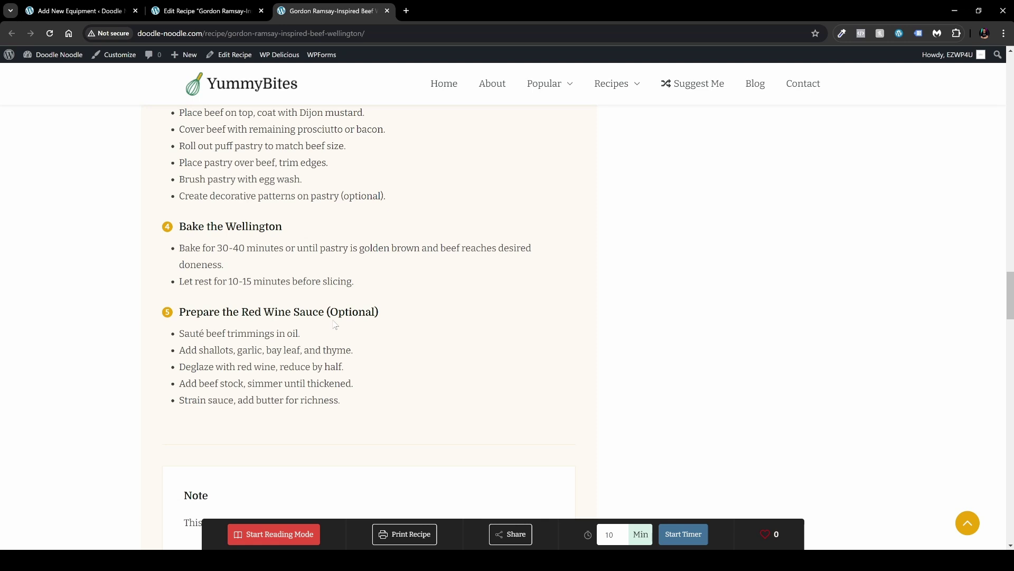
scroll(335, 325, down, 4)
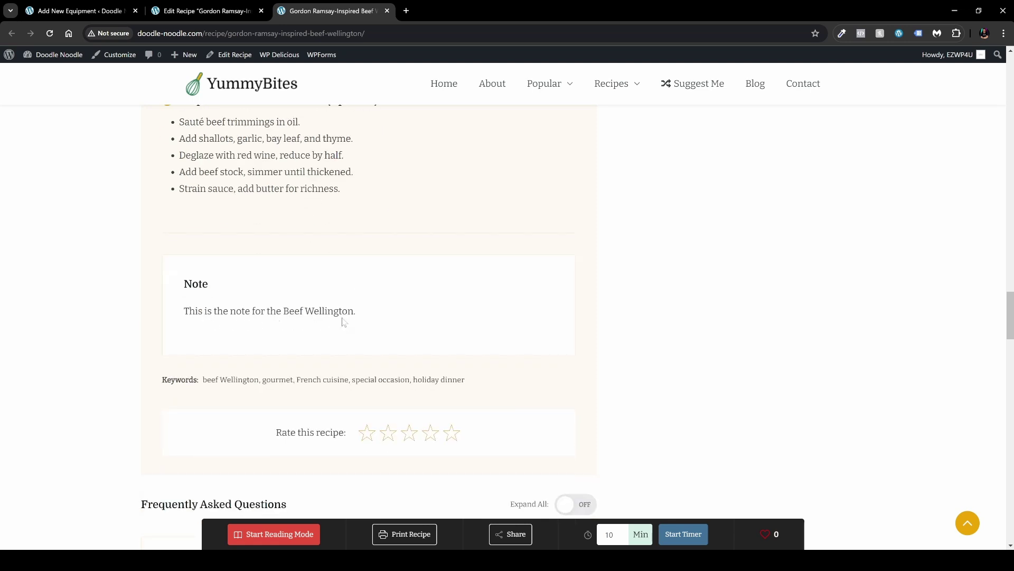
scroll(385, 316, down, 1)
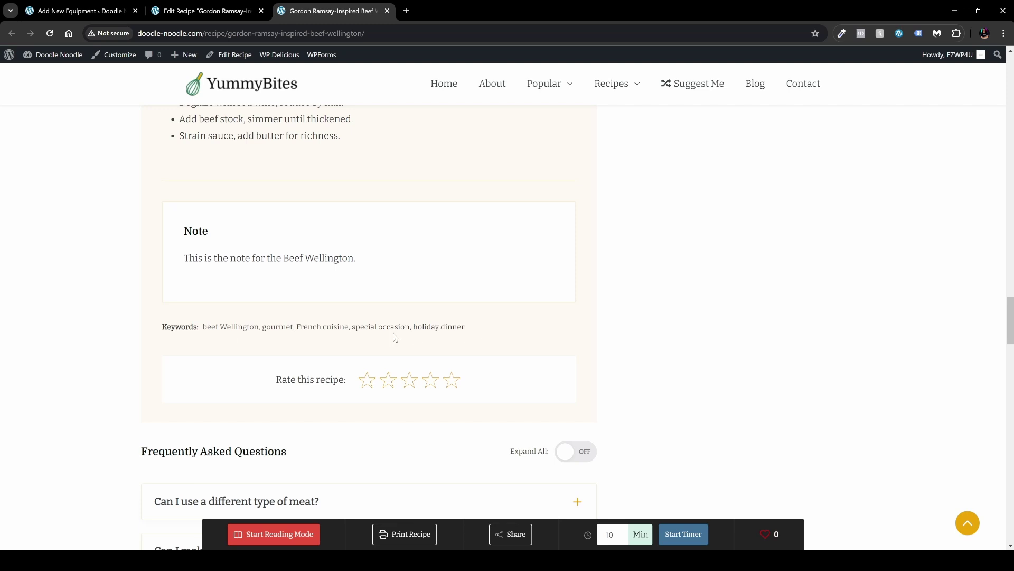
Step: Test the Frequently Asked Questions by expanding and collapsing all answers together, and opening and closing the questions individually
scroll(394, 337, down, 4)
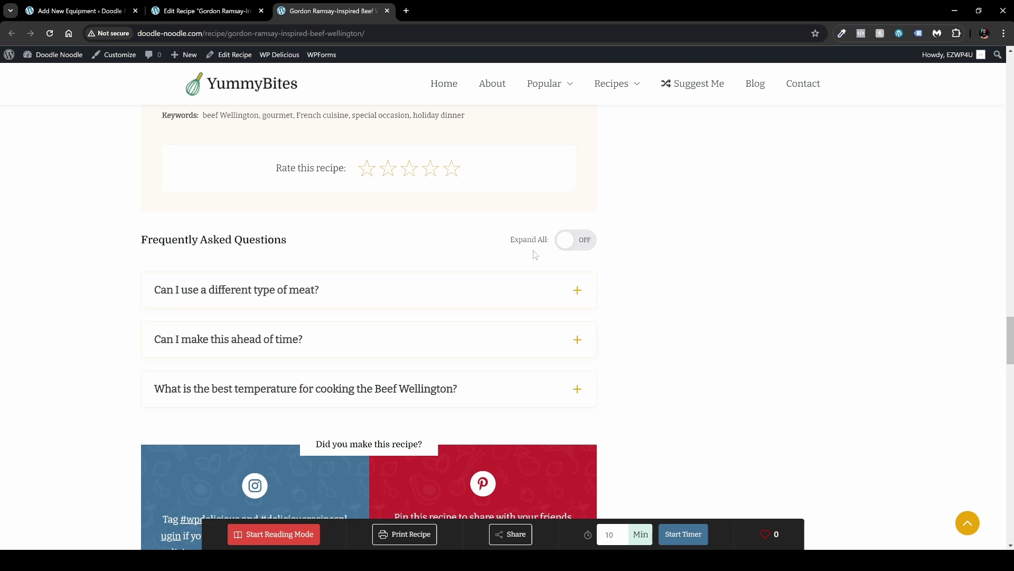
click(576, 251)
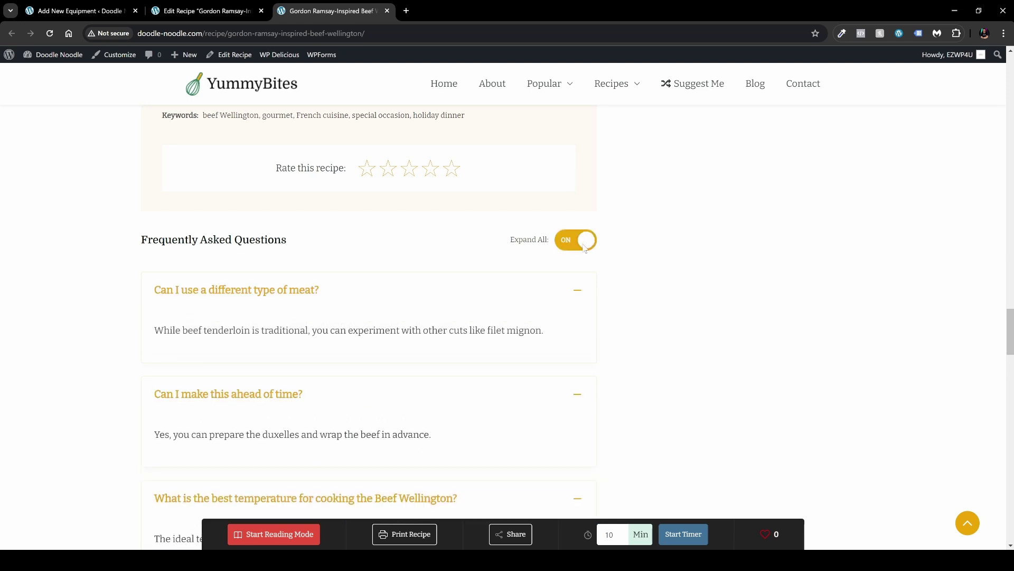
click(585, 248)
scroll(518, 243, down, 2)
click(575, 190)
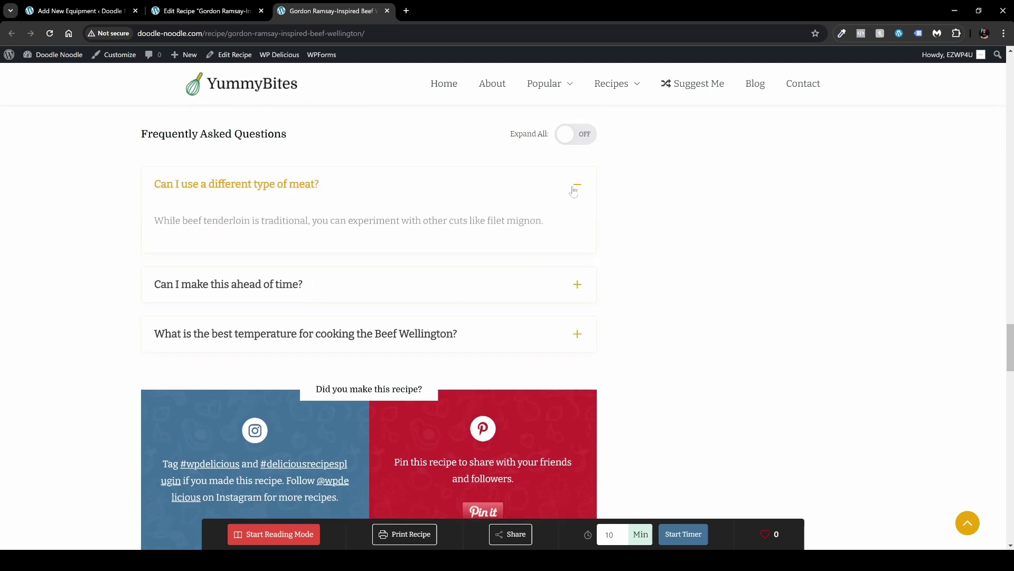
click(575, 189)
click(577, 233)
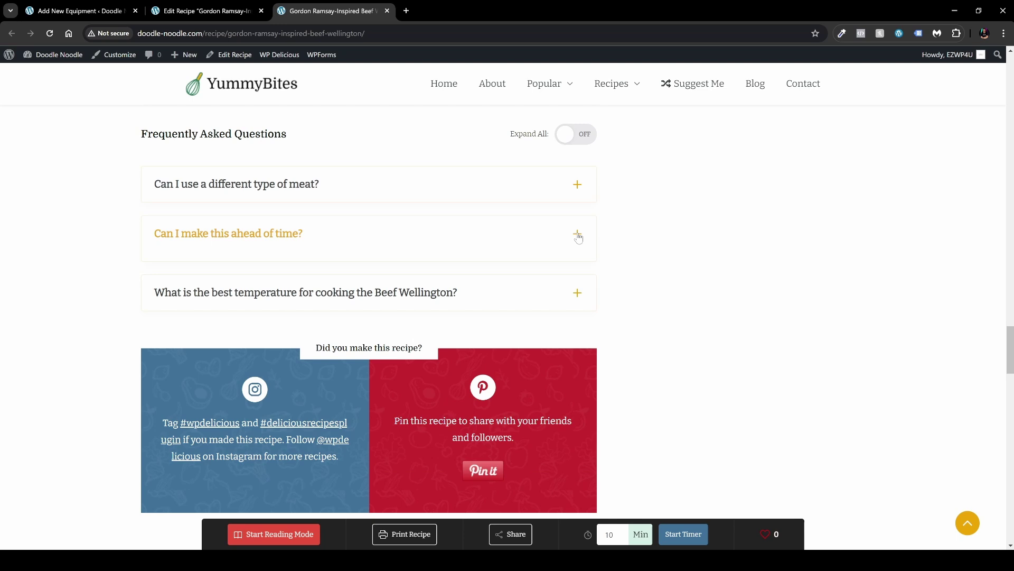
click(577, 283)
click(578, 284)
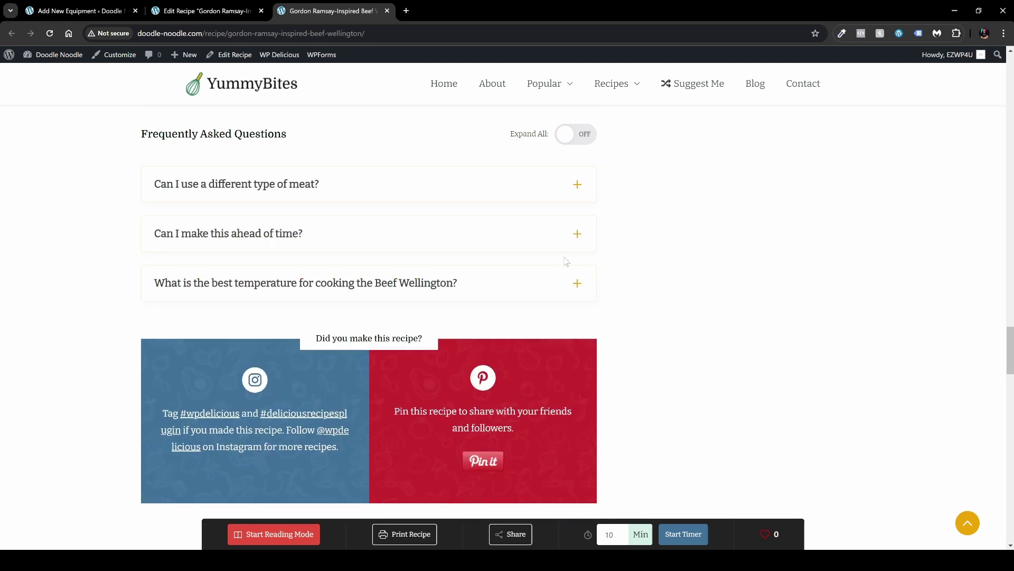
Step: Review the Instagram and Pinterest call-outs, recipe tag, author box, emoji reactions and previous-recipe link below the FAQs
scroll(633, 257, down, 4)
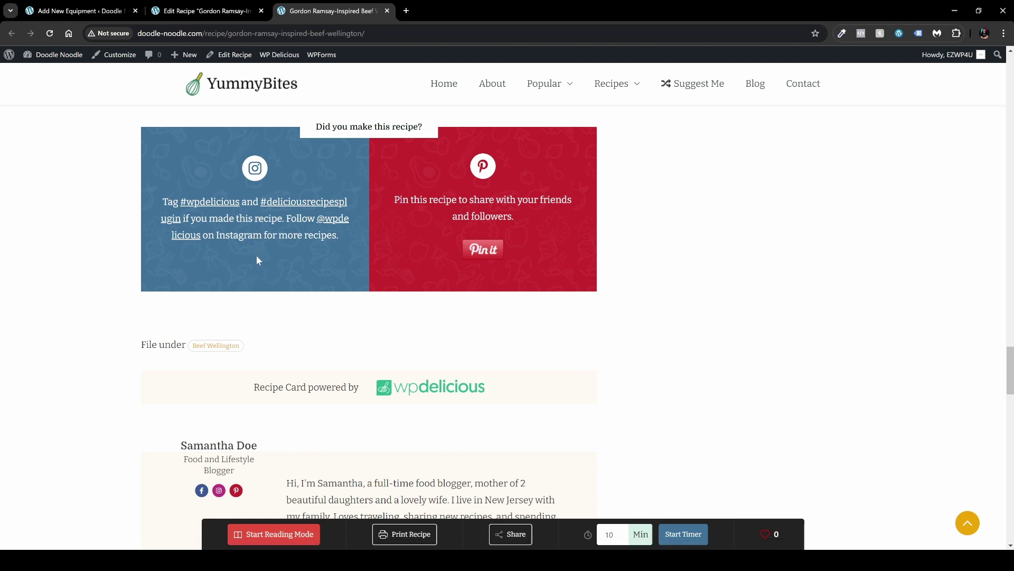
scroll(257, 260, down, 2)
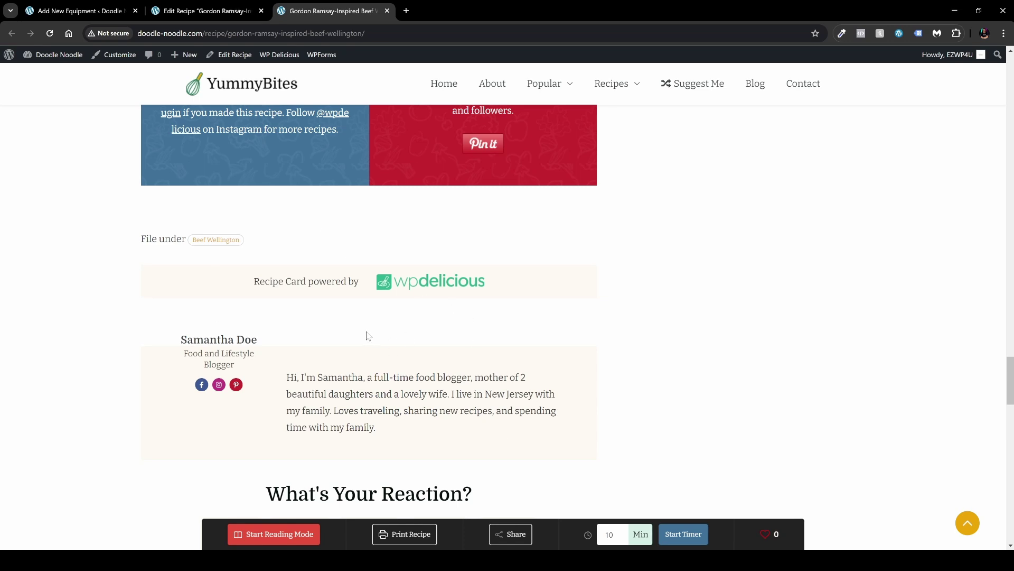
scroll(369, 336, down, 1)
scroll(349, 305, down, 4)
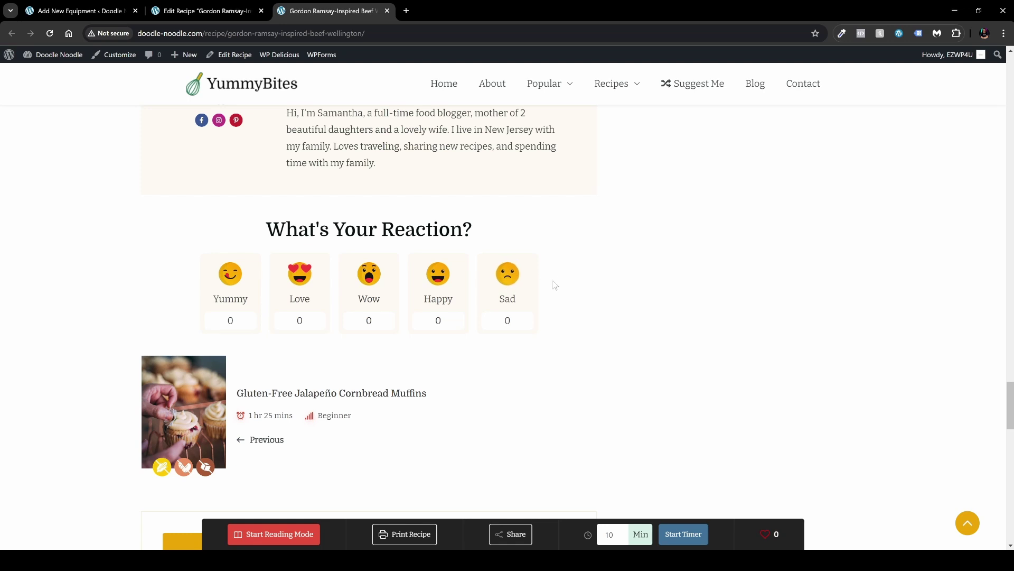
scroll(554, 284, down, 3)
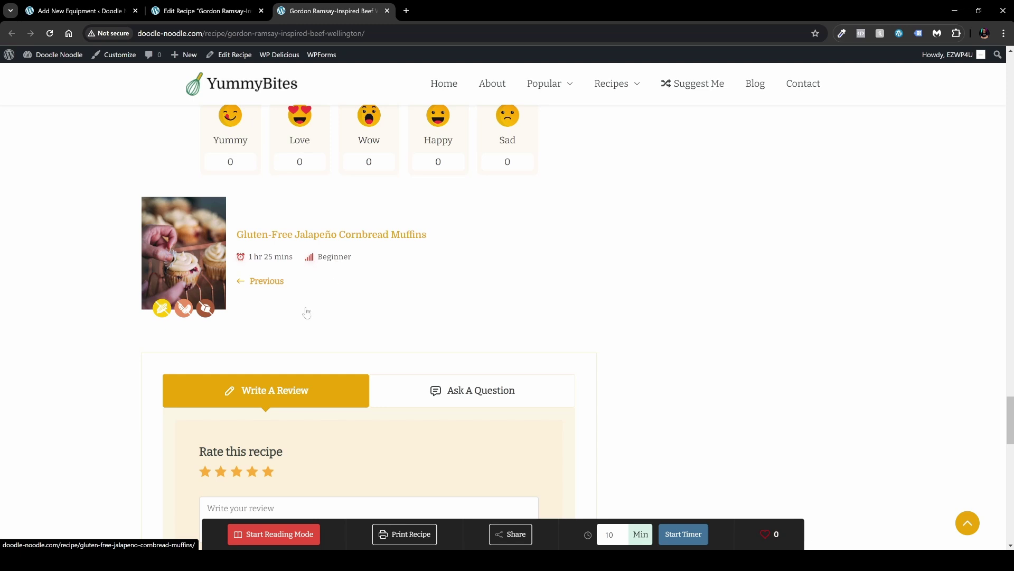
Step: Check the review form and the Ask A Question form at the end of the recipe page
scroll(215, 330, down, 2)
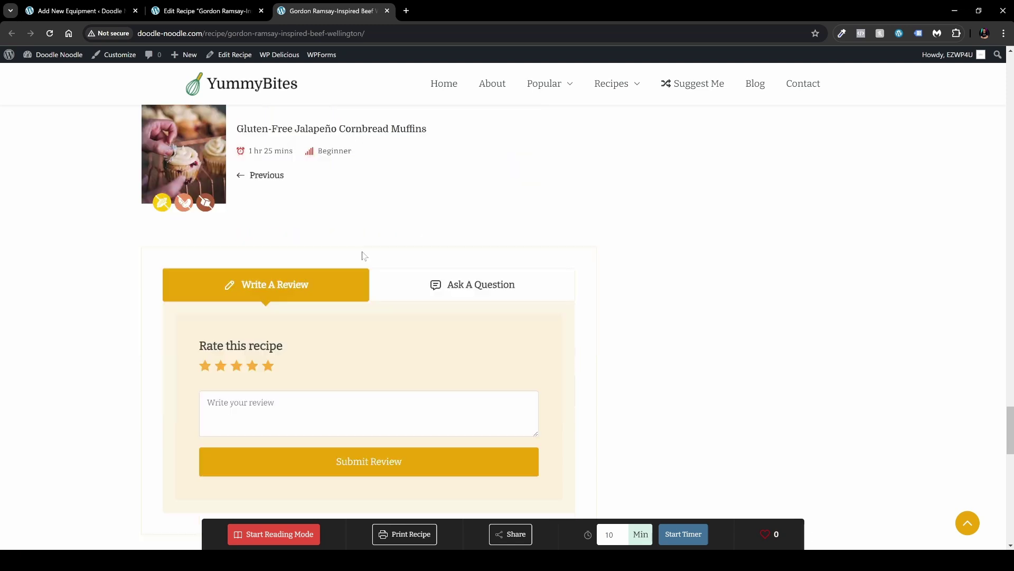
scroll(348, 202, down, 1)
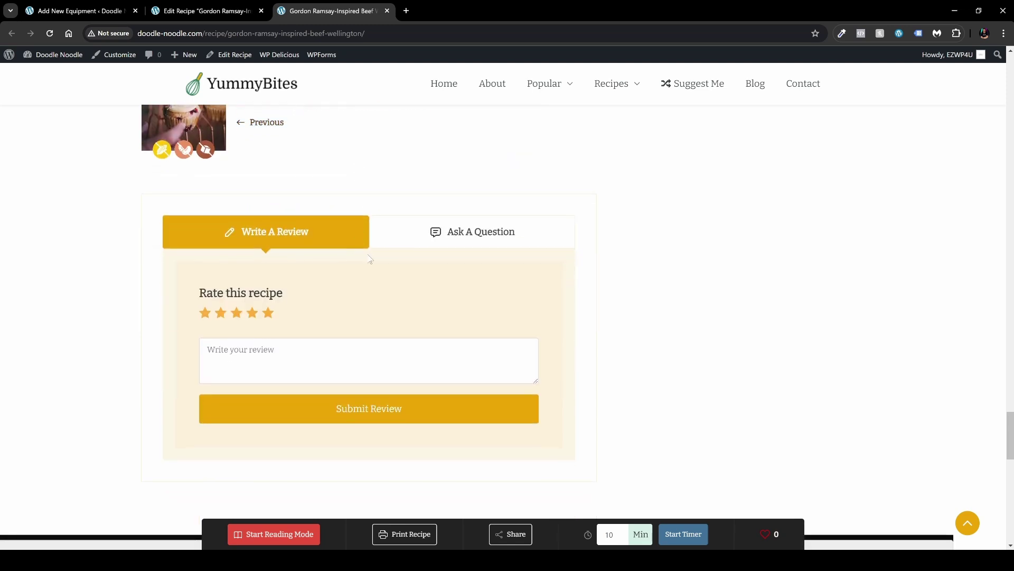
click(478, 239)
click(350, 238)
scroll(402, 296, down, 3)
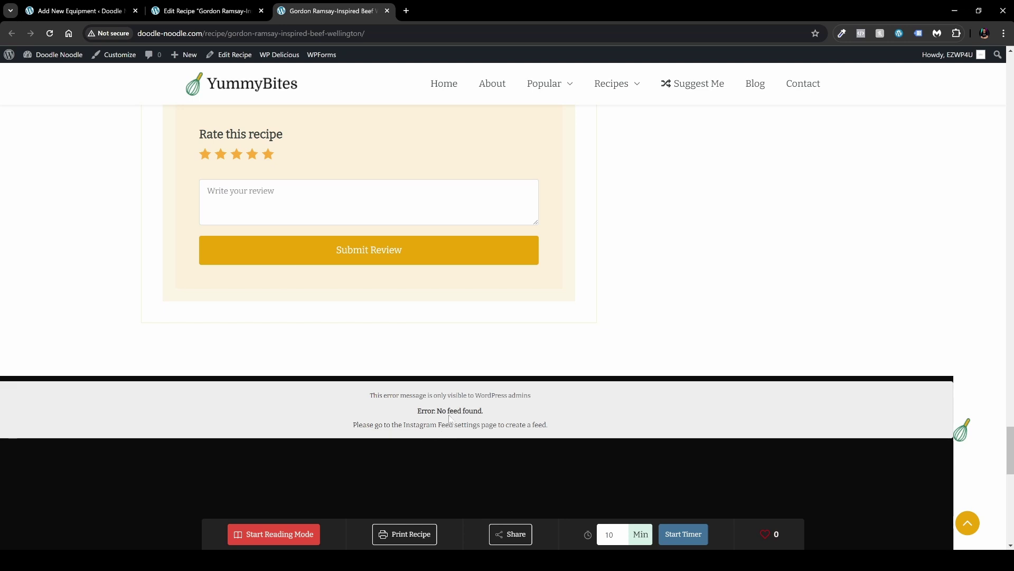
Step: Return to the recipe card and check the floating recipe toolbar's reading mode, print, share, timer and like options
scroll(449, 417, up, 20)
scroll(450, 419, up, 20)
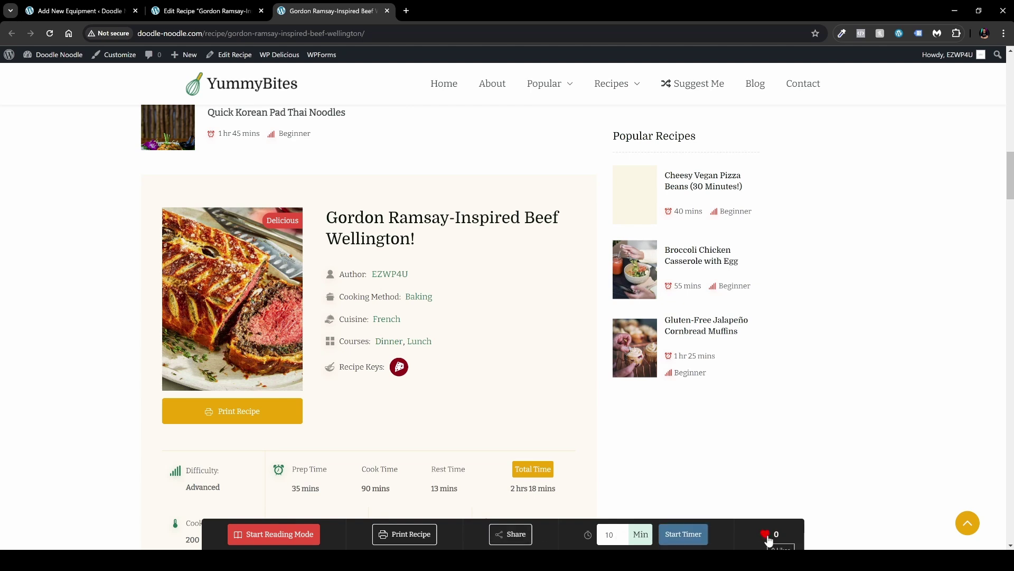
scroll(539, 344, down, 1)
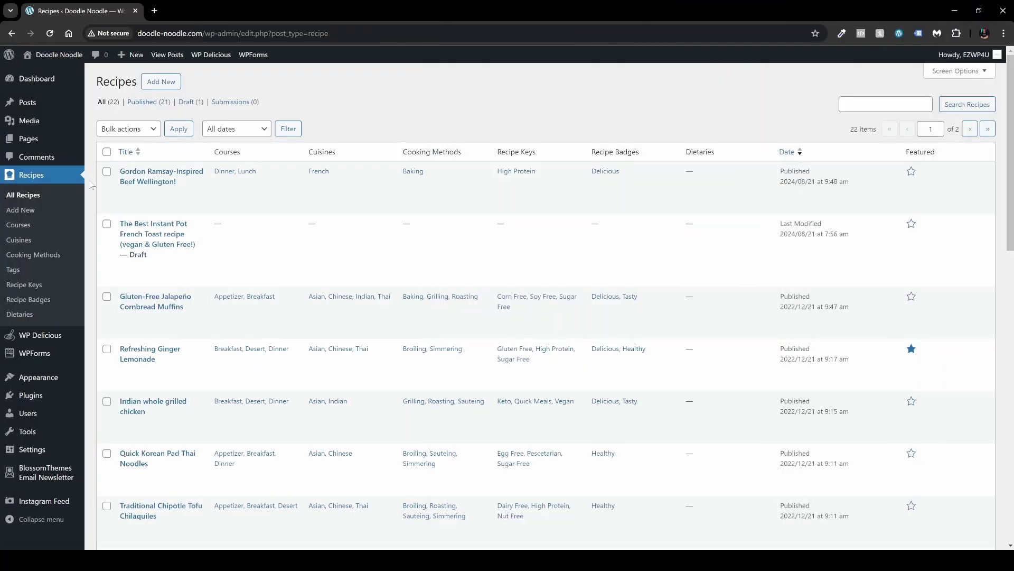
Step: Enable Elementor support in the WP Delicious global settings and save the changes
mouse_move(50, 337)
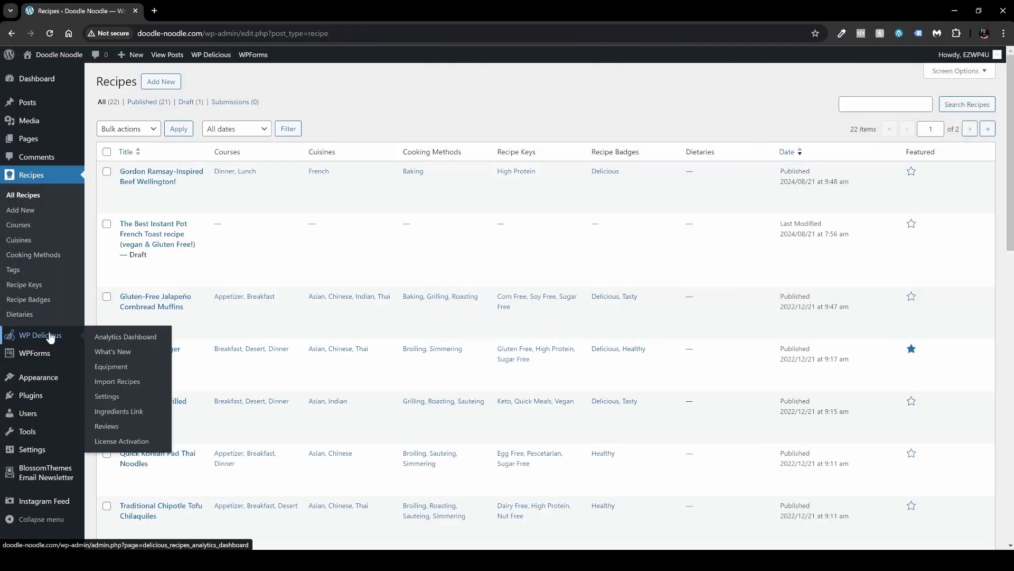
click(107, 397)
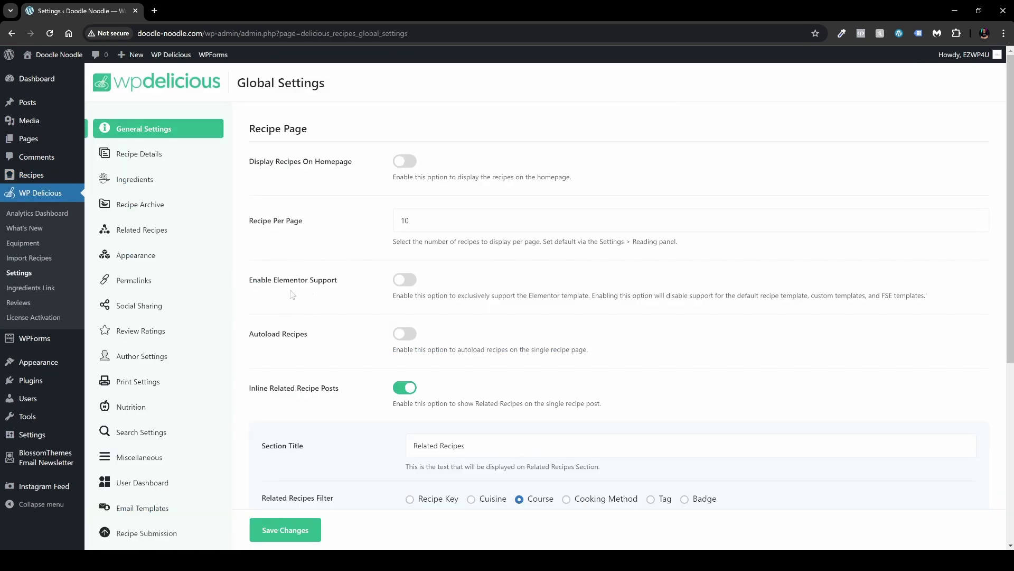
click(404, 283)
click(288, 531)
Step: Open the Miscellaneous settings and view the available reCAPTCHA versions, keeping V3
scroll(159, 312, down, 5)
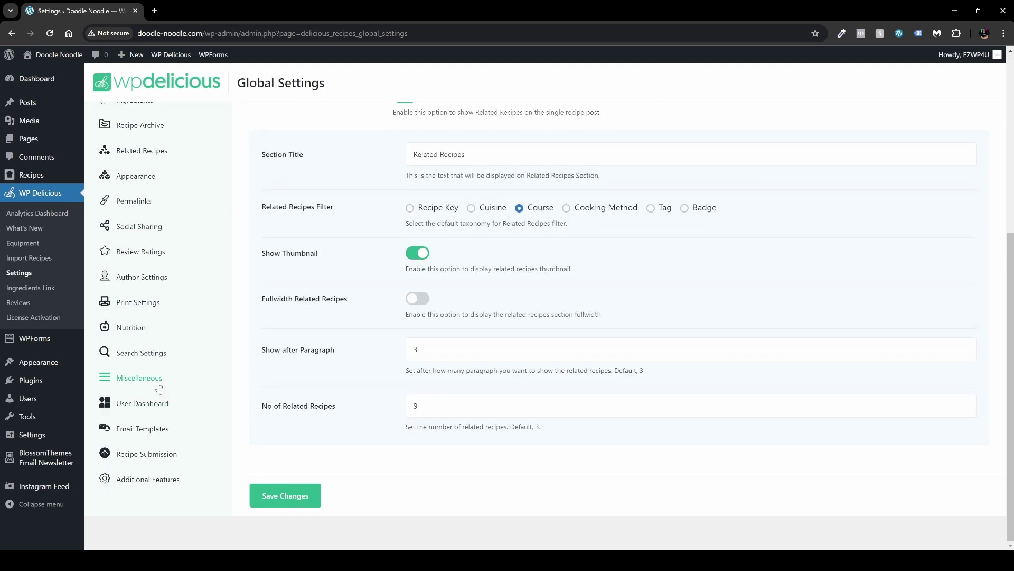
click(145, 382)
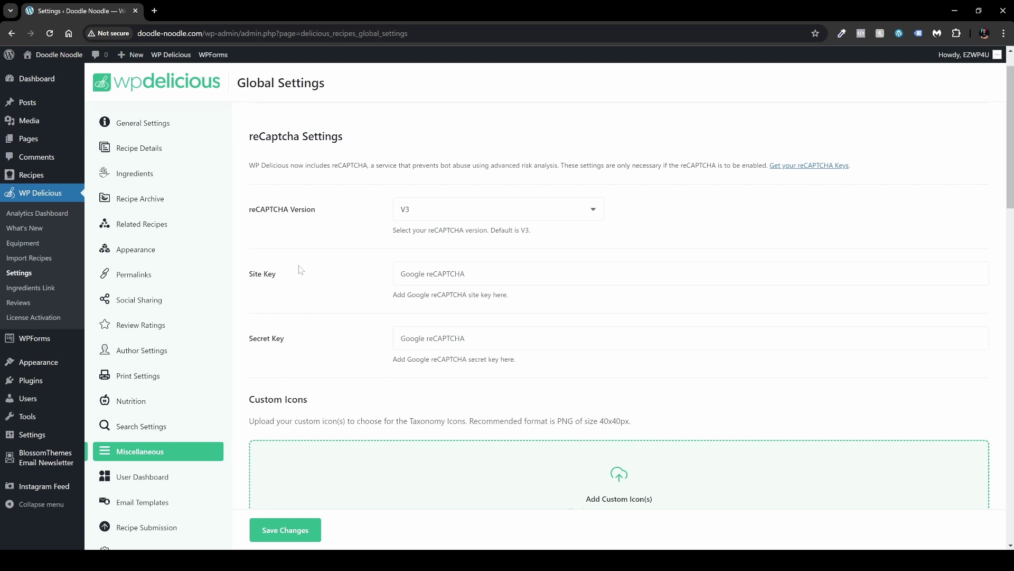
click(430, 217)
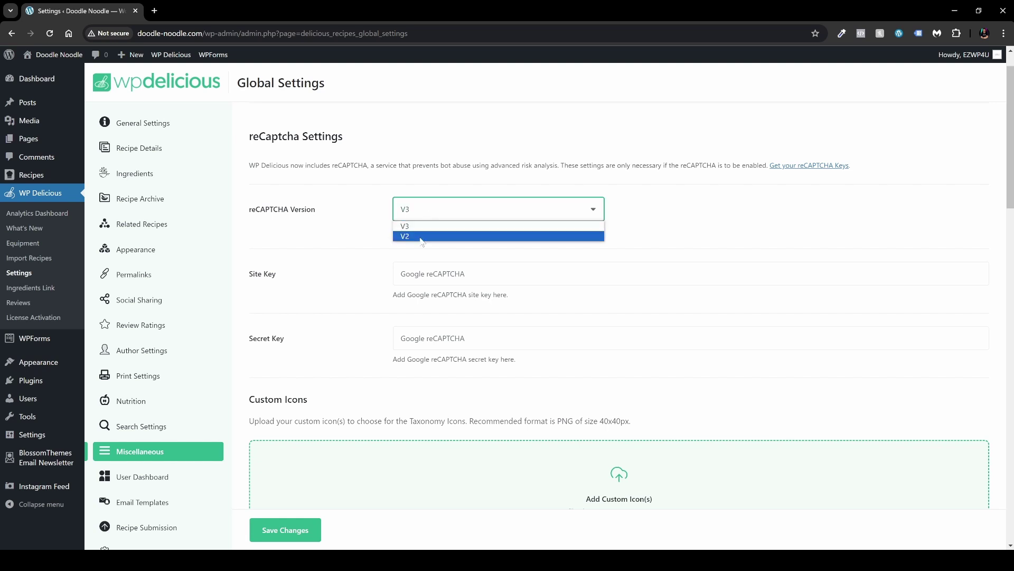
click(355, 243)
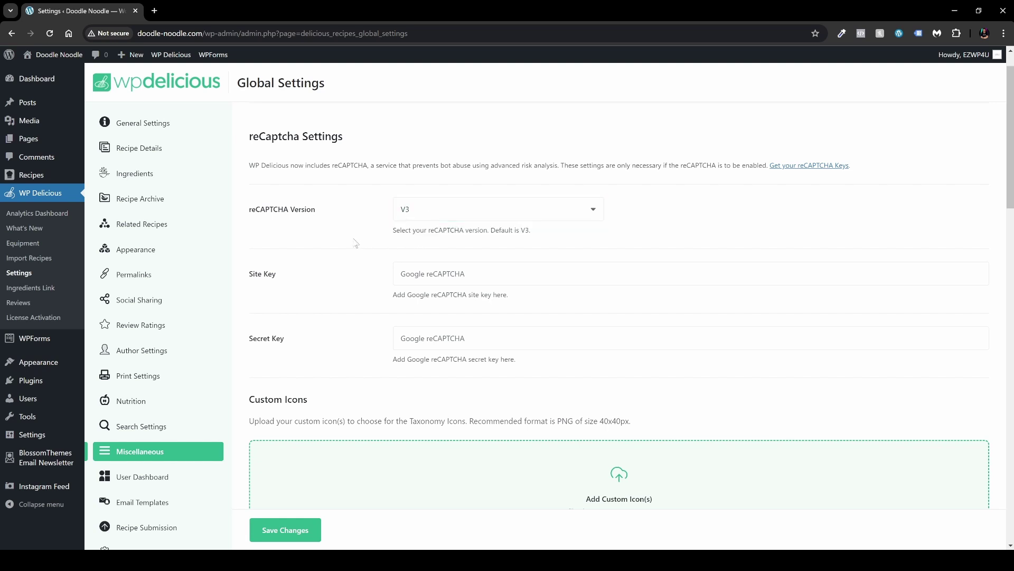
Step: Examine the emoji reaction options, icon size and alignment, and compare them with the reactions on the live recipe page
scroll(355, 242, down, 10)
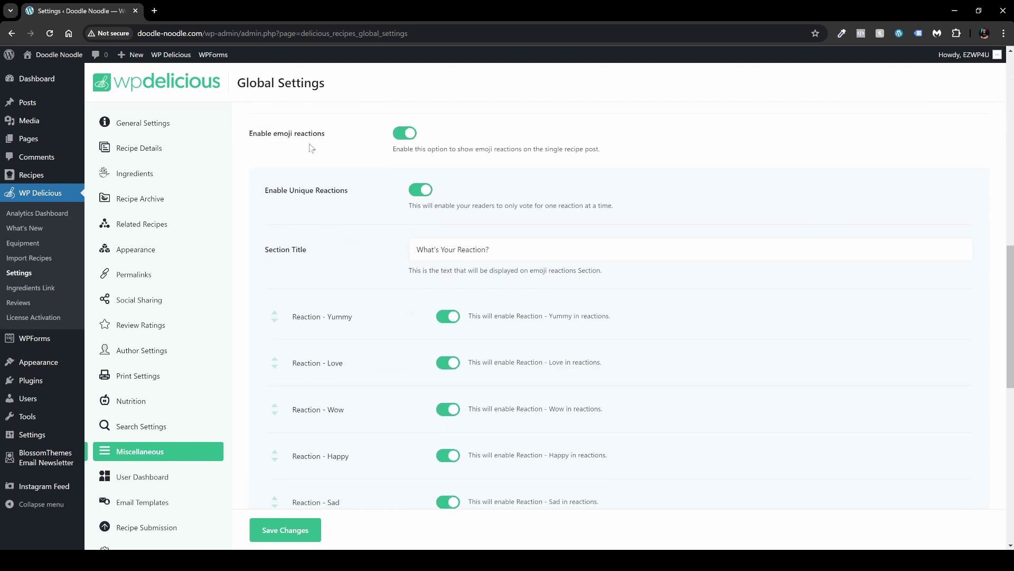
scroll(352, 240, down, 3)
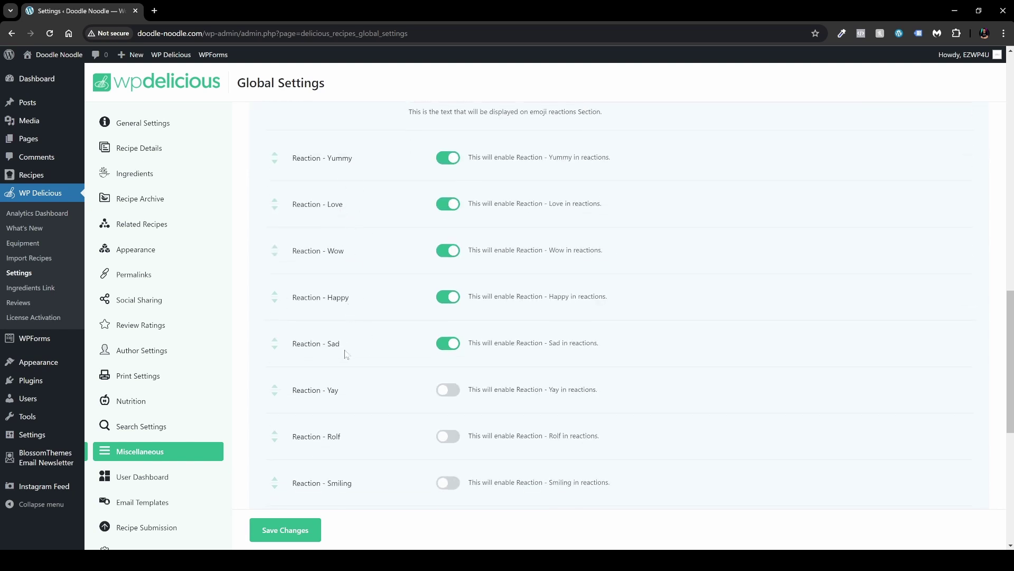
scroll(374, 338, down, 2)
scroll(378, 326, down, 1)
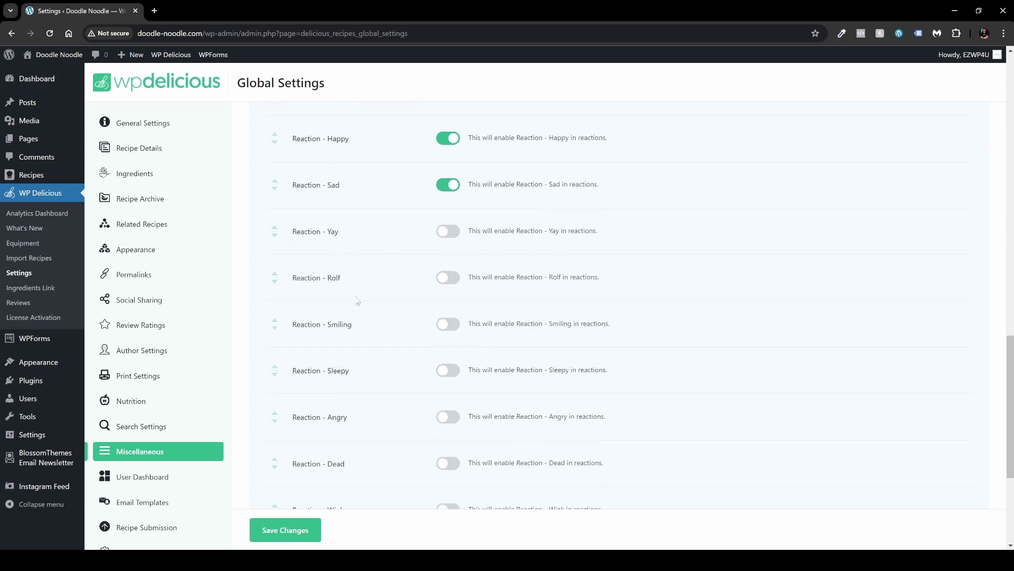
scroll(382, 307, down, 1)
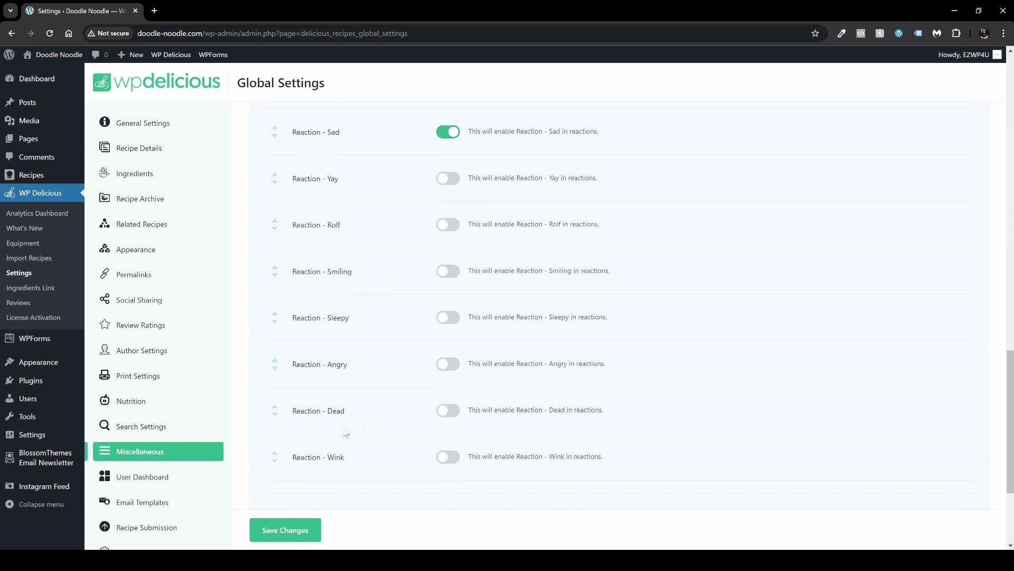
scroll(353, 465, down, 3)
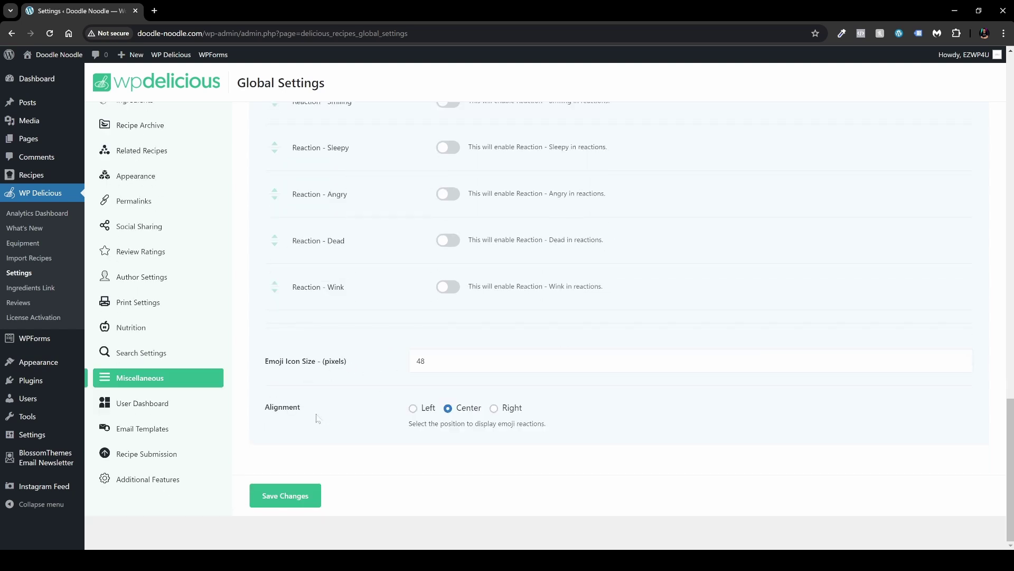
scroll(402, 396, up, 10)
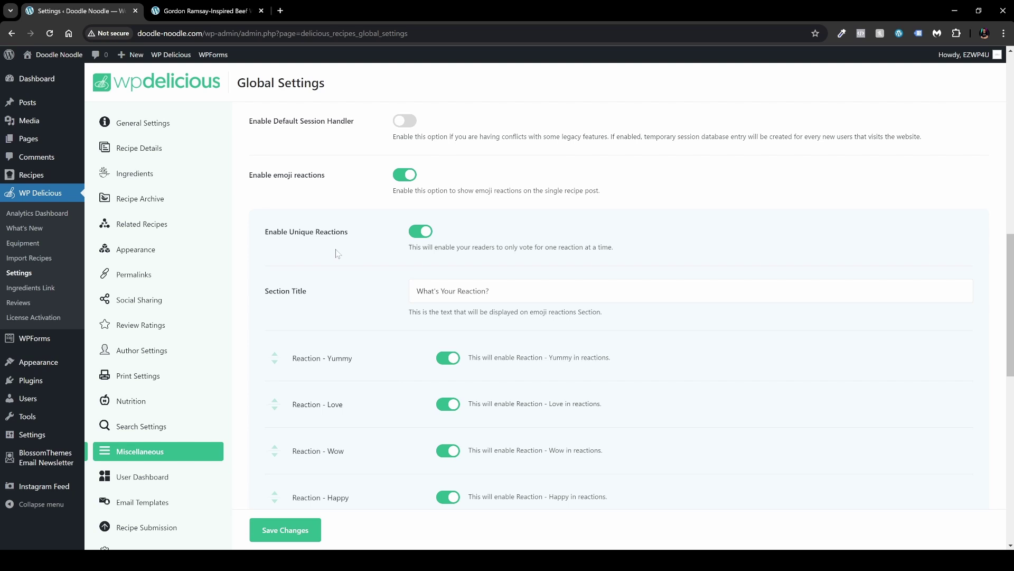
key(ctrl+Tab)
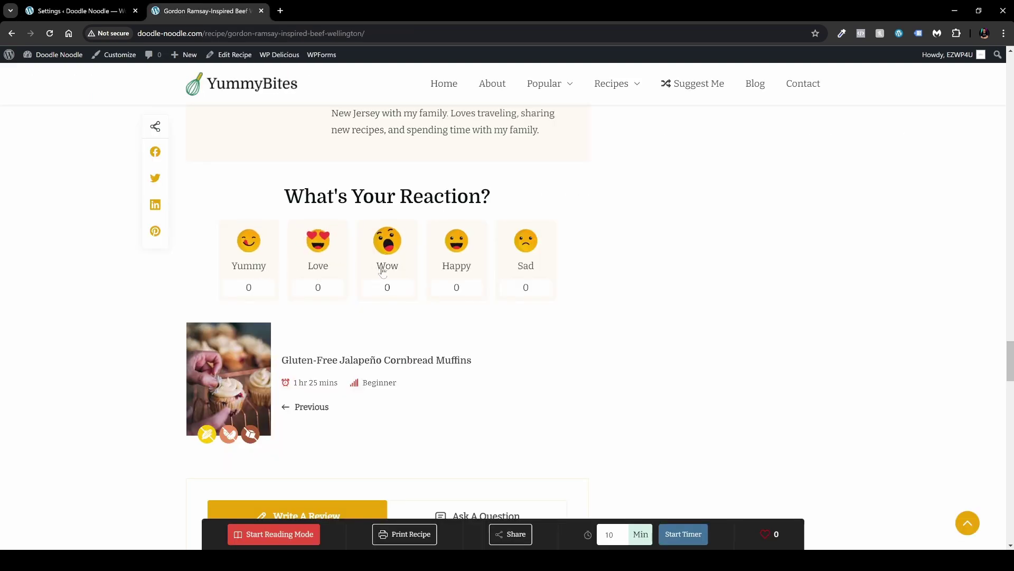
Step: Enable the Angry, Wink and Smiling recipe reactions, save the settings, and check them on the reloaded Beef Wellington recipe page
key(ctrl+Tab)
scroll(359, 294, down, 9)
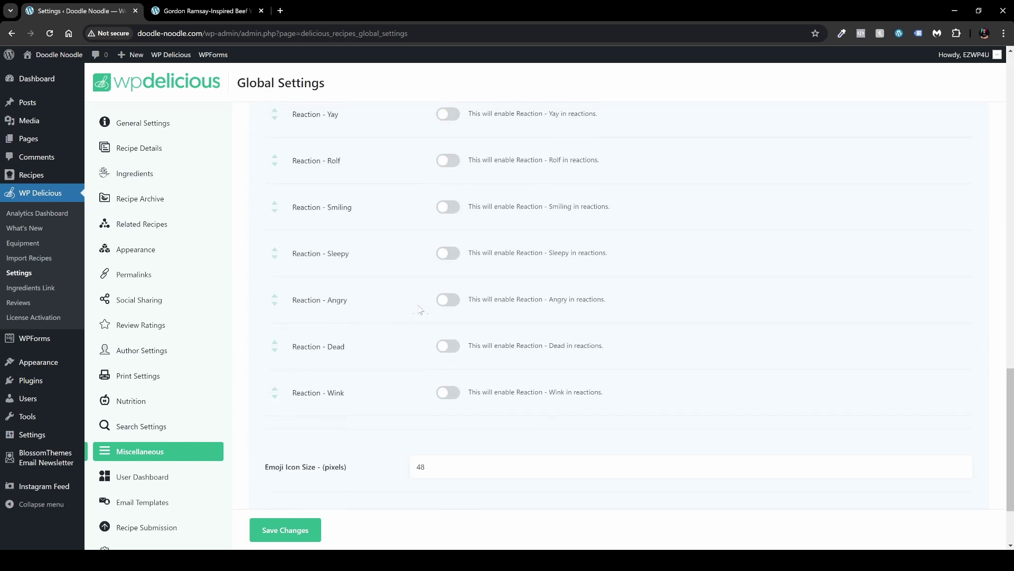
click(448, 299)
click(448, 392)
click(448, 206)
scroll(359, 470, down, 1)
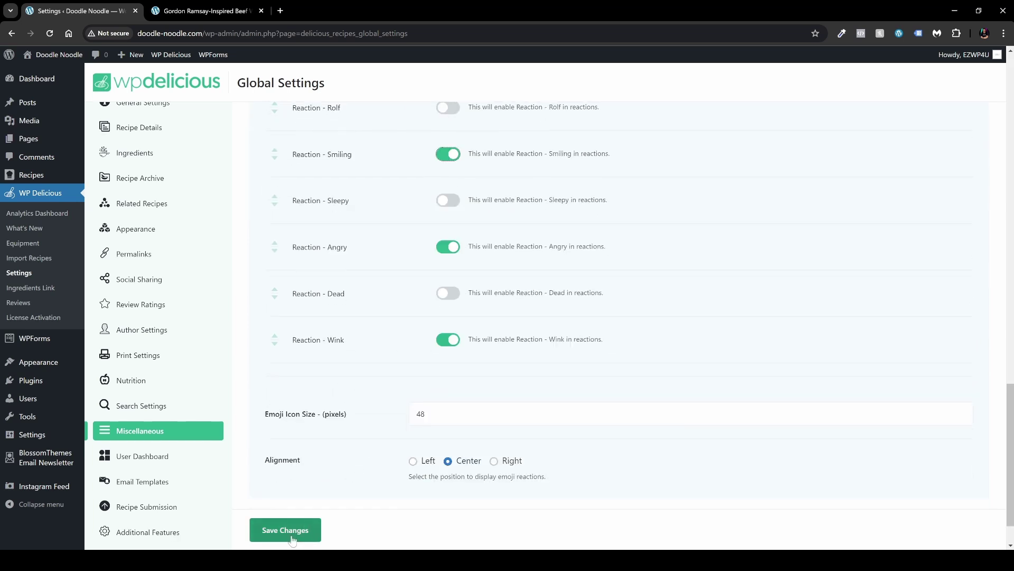
click(291, 539)
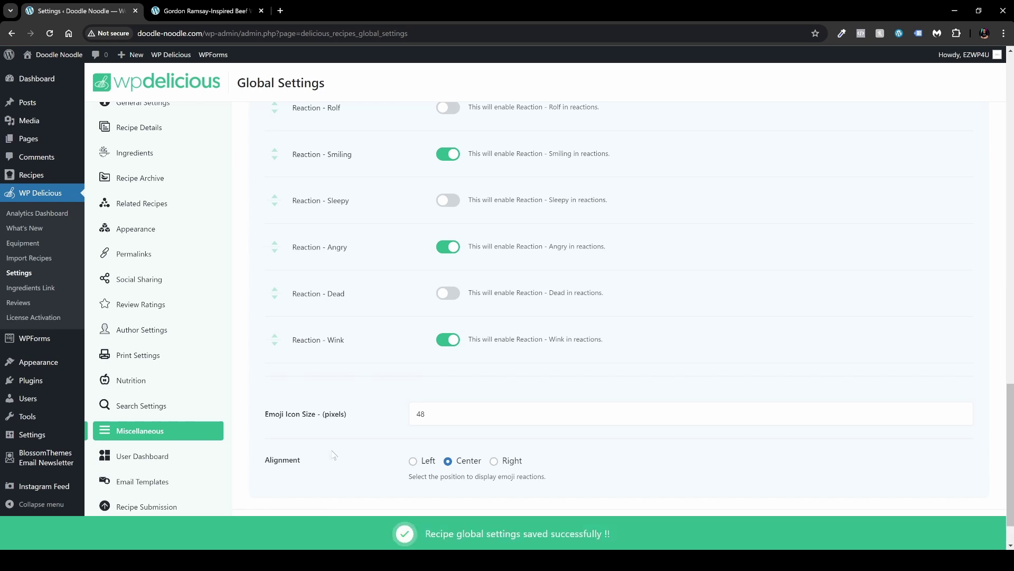
key(ctrl+Tab)
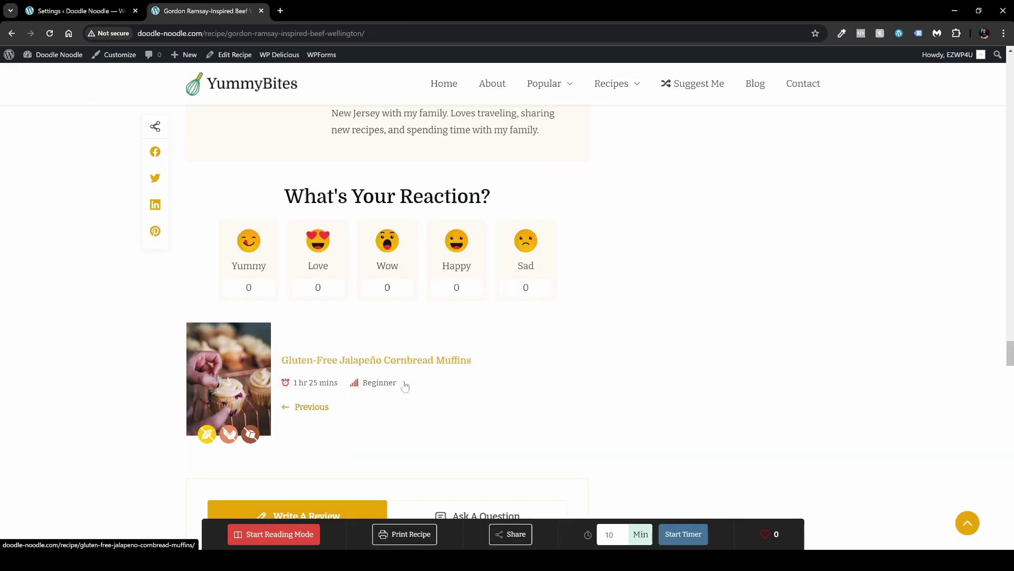
click(49, 33)
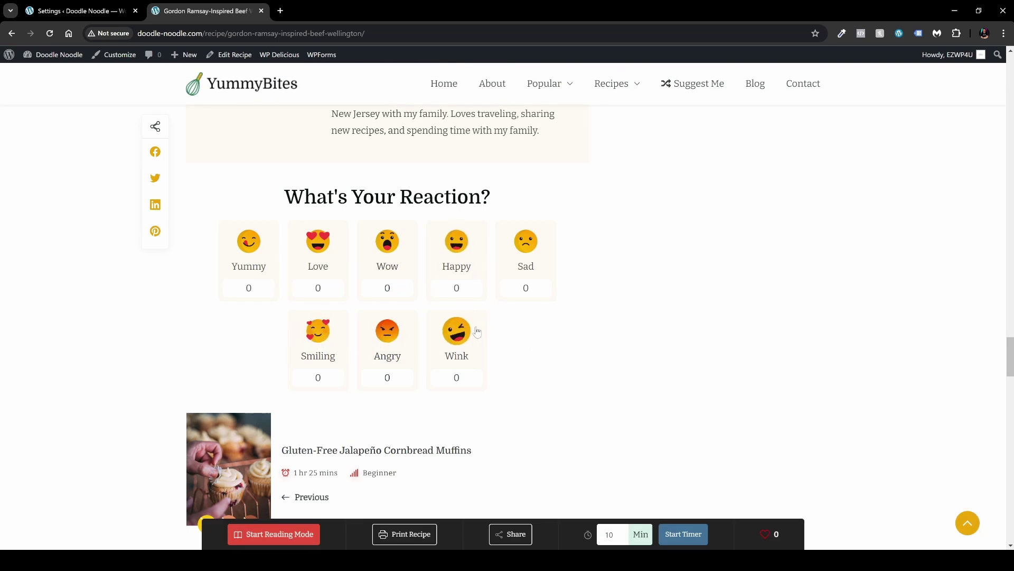
Step: Set the emoji icon size to 30 pixels, save, and check the reactions on the reloaded recipe page
click(94, 11)
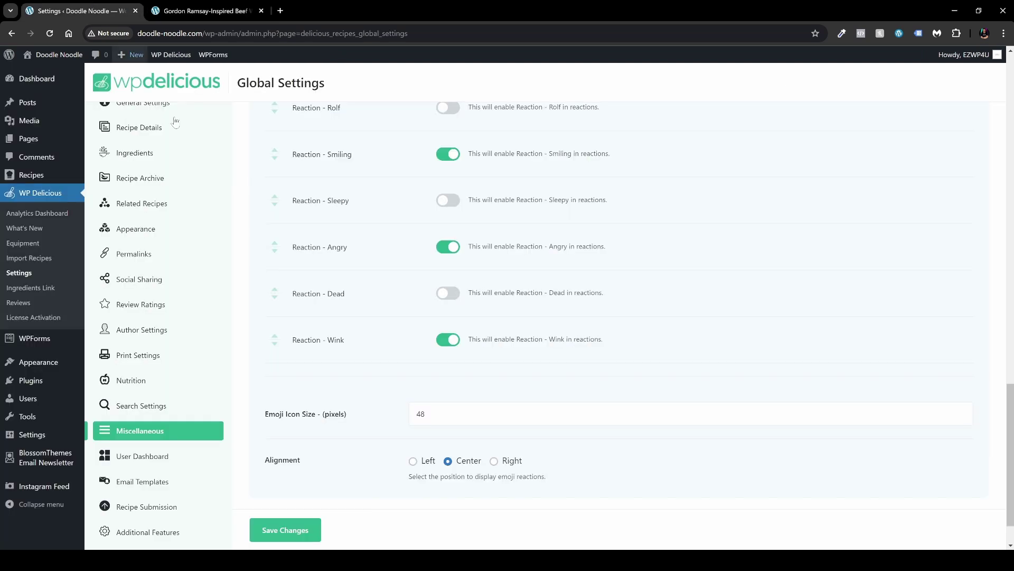
click(424, 413)
double_click(422, 413)
click(425, 414)
double_click(422, 414)
text(30)
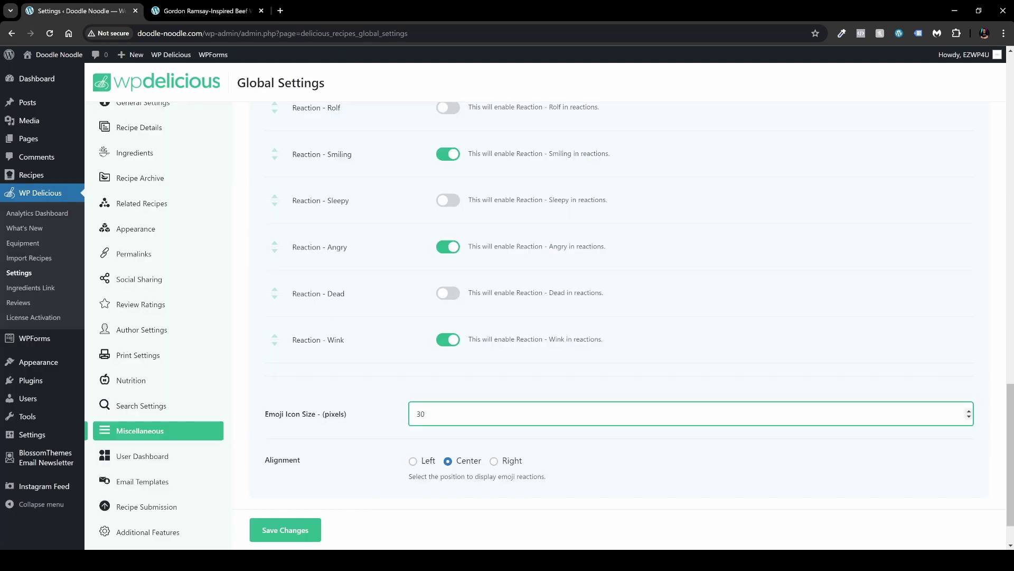
click(288, 530)
key(ctrl+Tab)
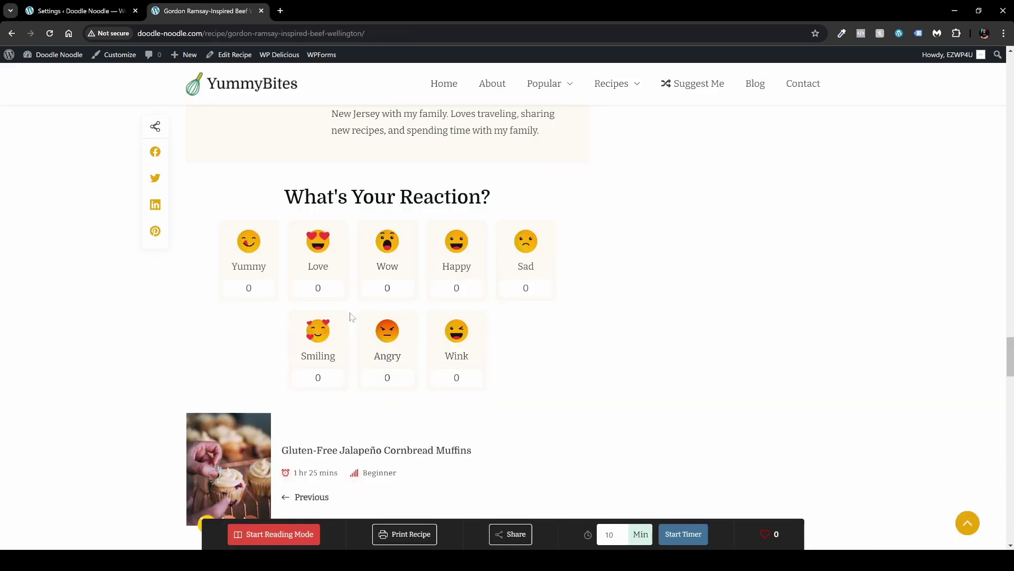
click(49, 33)
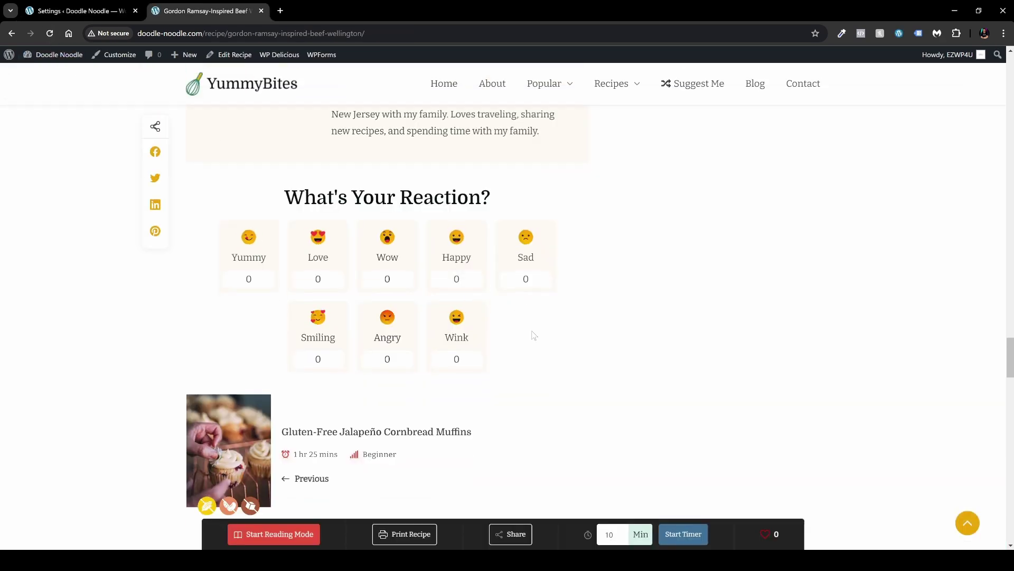
Step: Set the emoji icon size back to 48 pixels, save the settings, and reload the recipe page
key(ctrl+Tab)
drag(437, 413, 414, 414)
text(48)
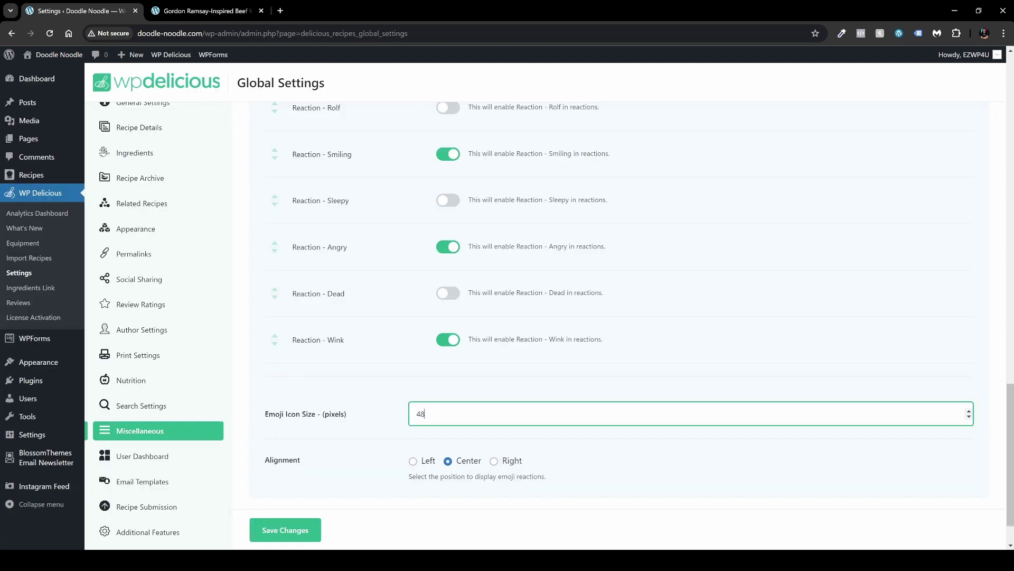
click(288, 530)
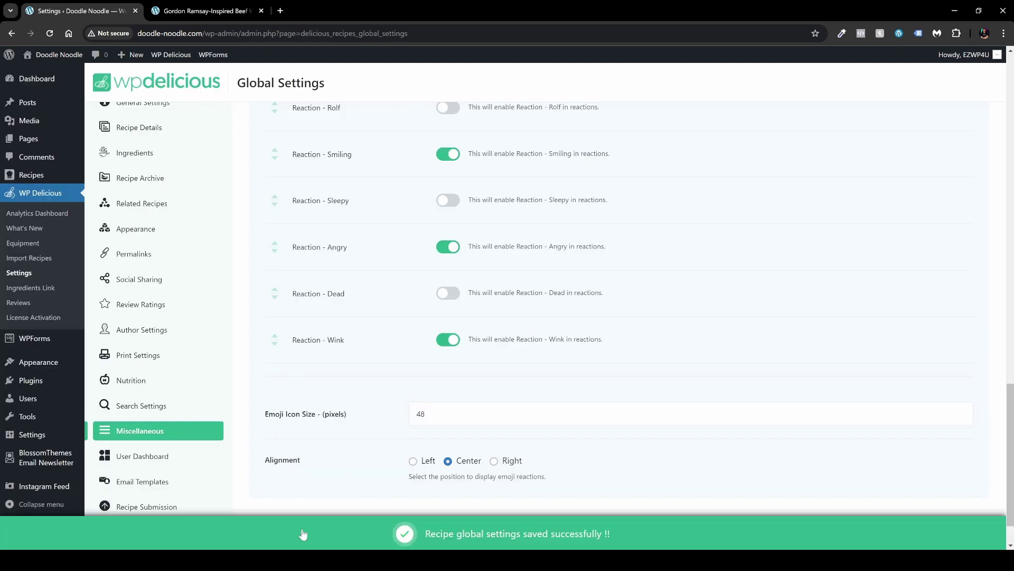
key(ctrl+Tab)
key(F5)
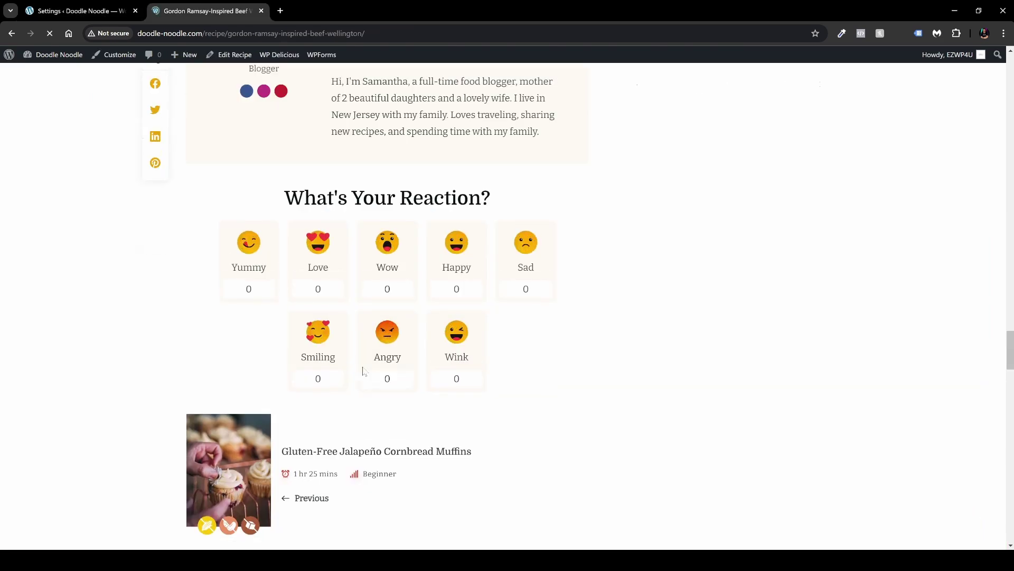
Step: Examine the Related Recipes section beside the introduction on the Beef Wellington recipe page
key(ctrl+shift+Tab)
key(ctrl+Tab)
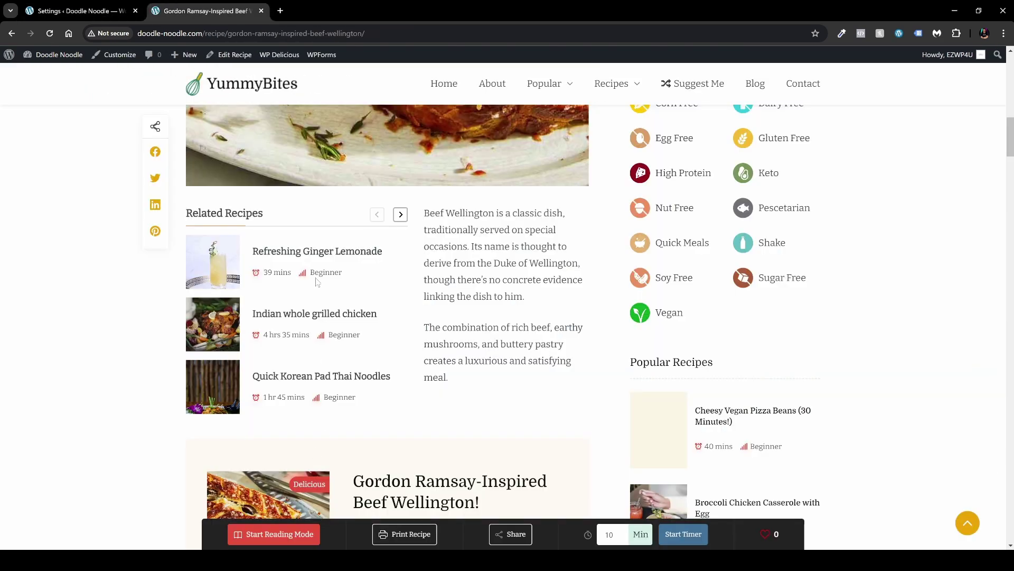
scroll(366, 287, up, 3)
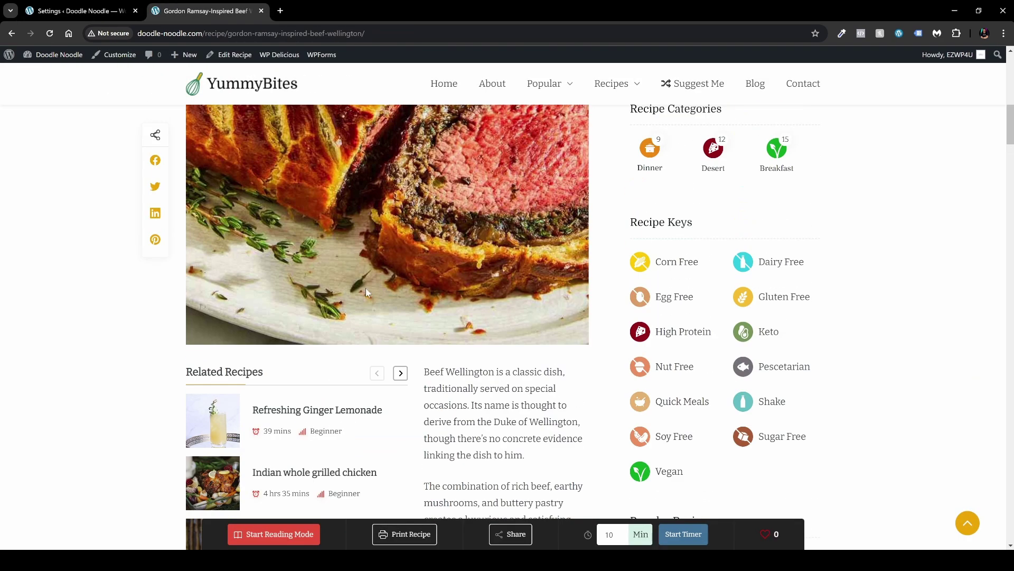
scroll(351, 303, down, 3)
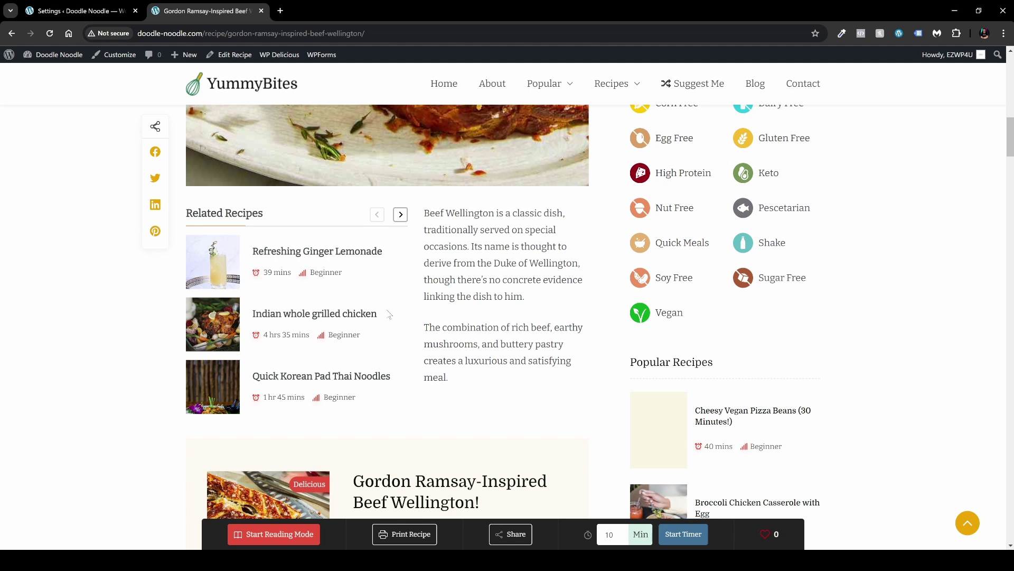
Step: Open the plugin's General Settings and review the Inline Related Recipe Posts options
key(ctrl+shift+Tab)
scroll(215, 274, up, 6)
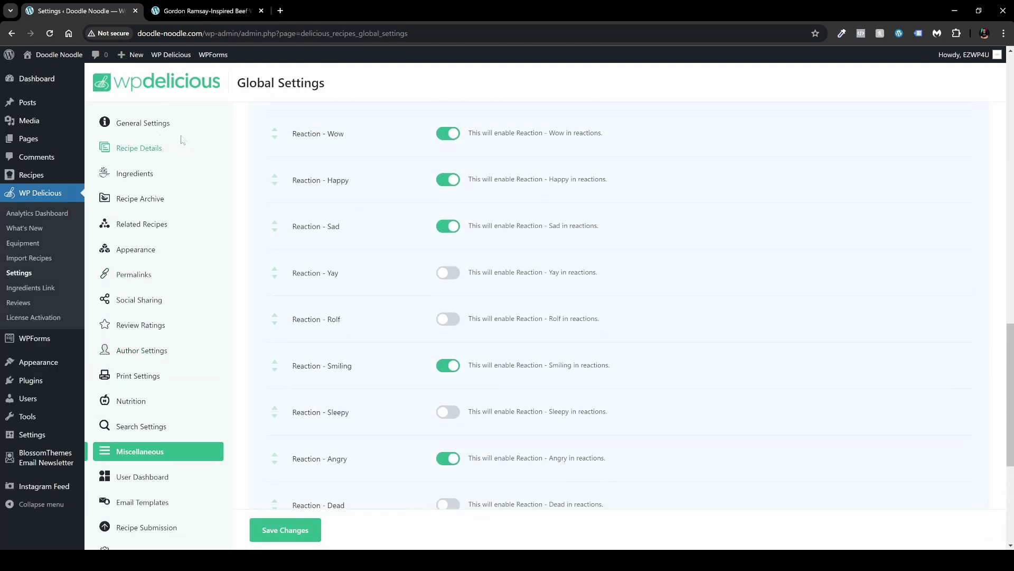
click(132, 123)
scroll(340, 319, down, 2)
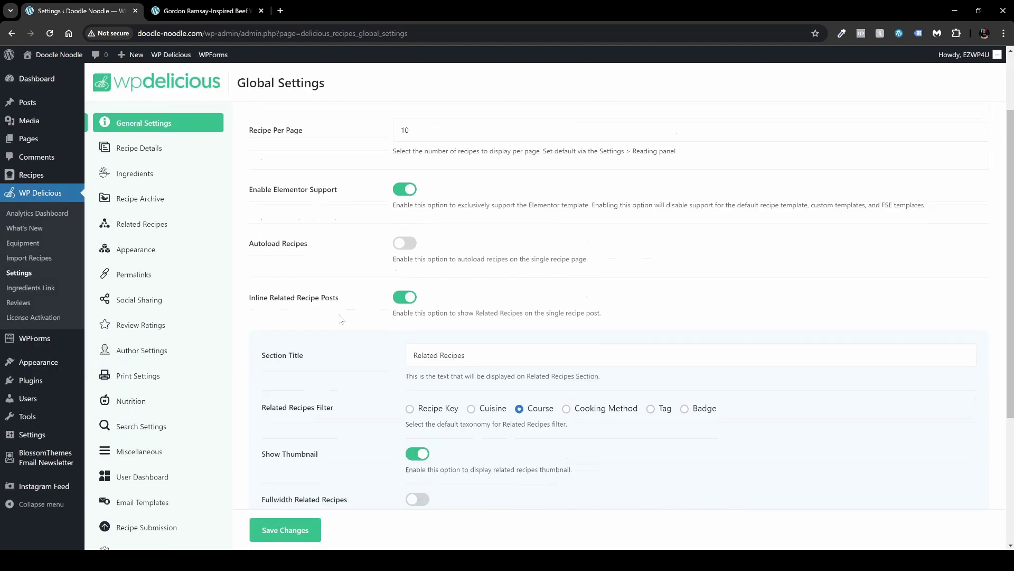
scroll(340, 318, down, 1)
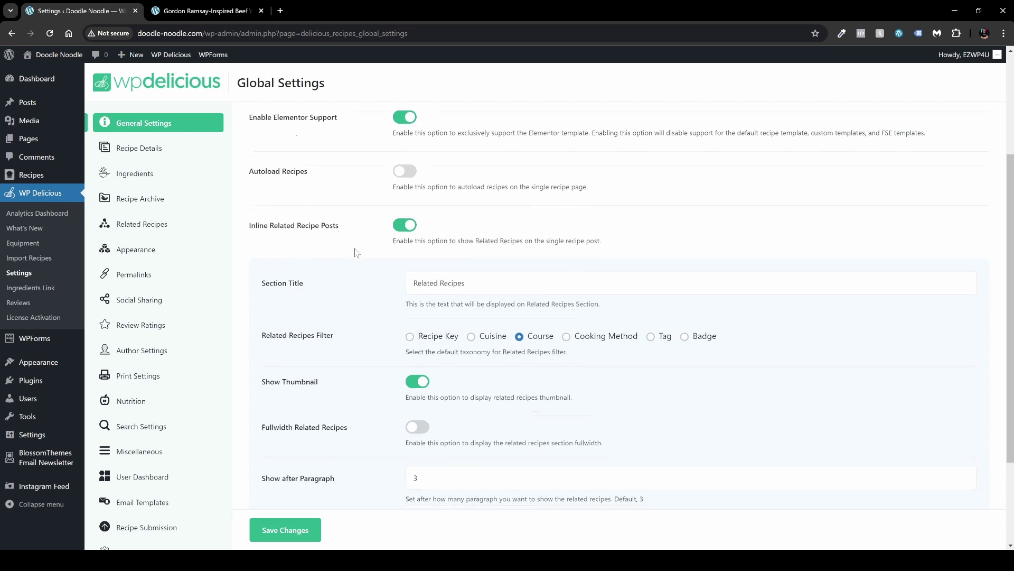
scroll(356, 253, down, 2)
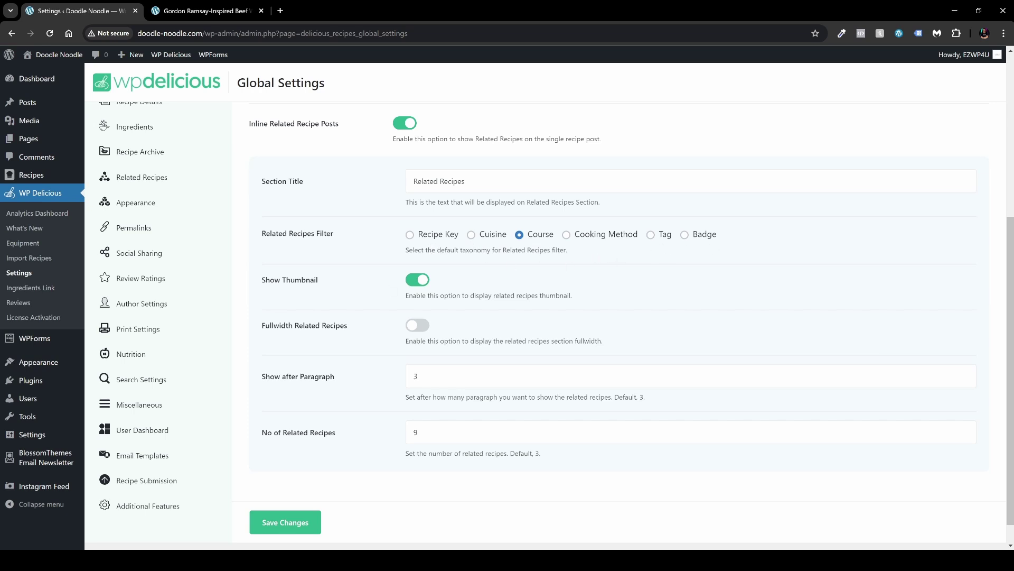
Step: Compare the courses of the Beef Wellington recipe with those of the related Indian whole grilled chicken recipe, returning to the Beef Wellington page
key(ctrl+Tab)
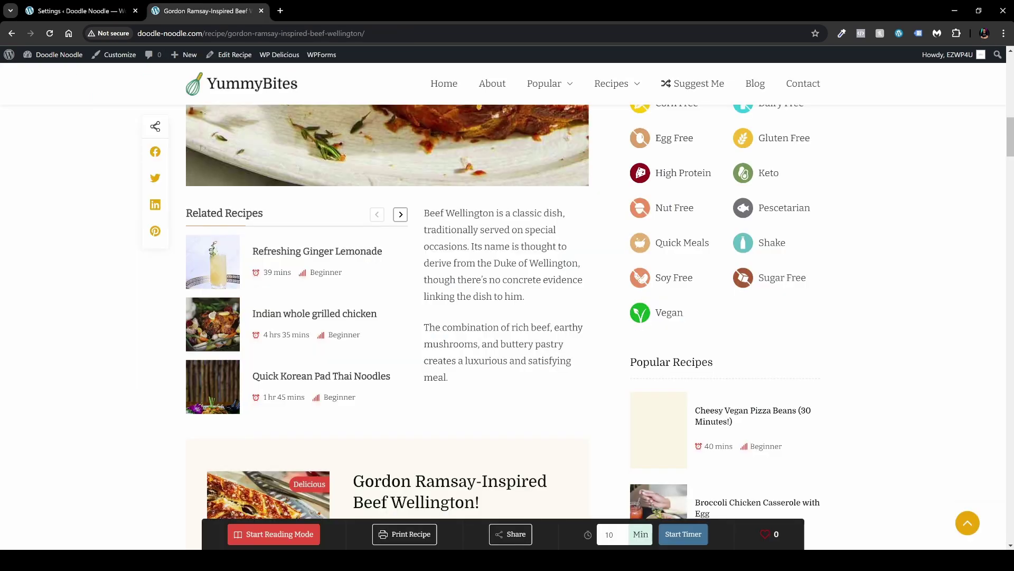
scroll(470, 391, down, 4)
scroll(471, 391, up, 2)
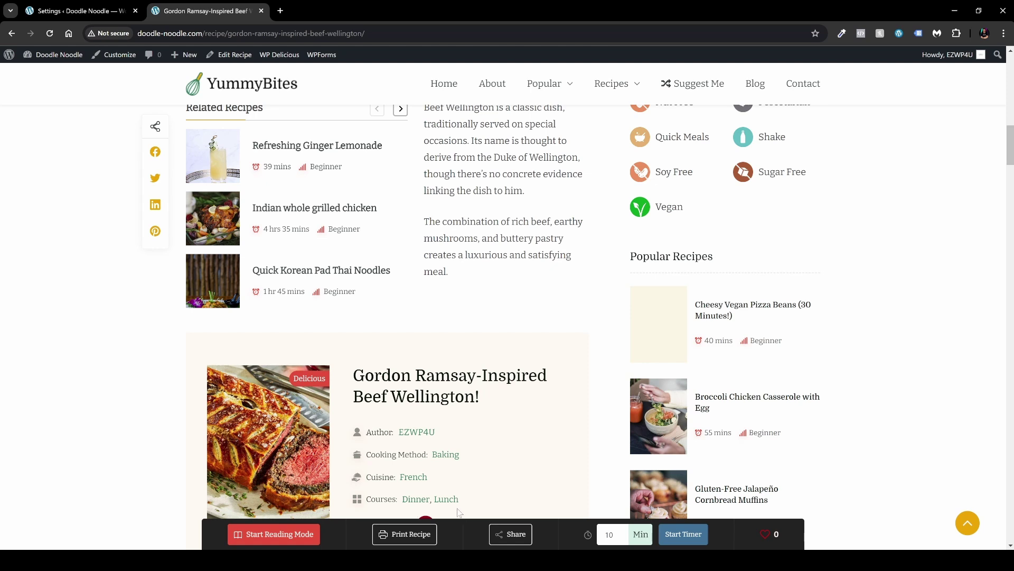
click(289, 212)
scroll(449, 251, down, 15)
scroll(452, 256, down, 10)
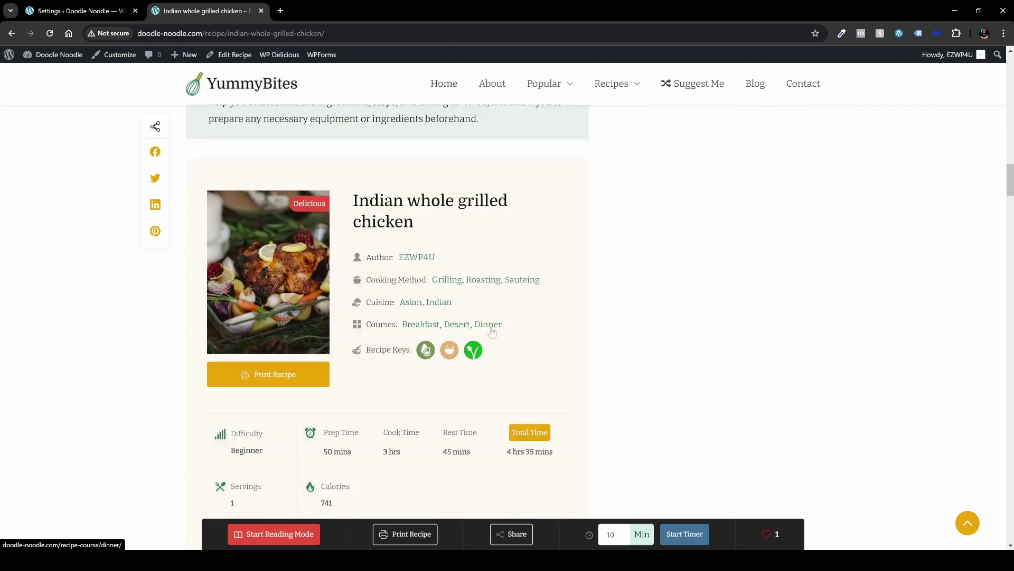
key(alt+Left)
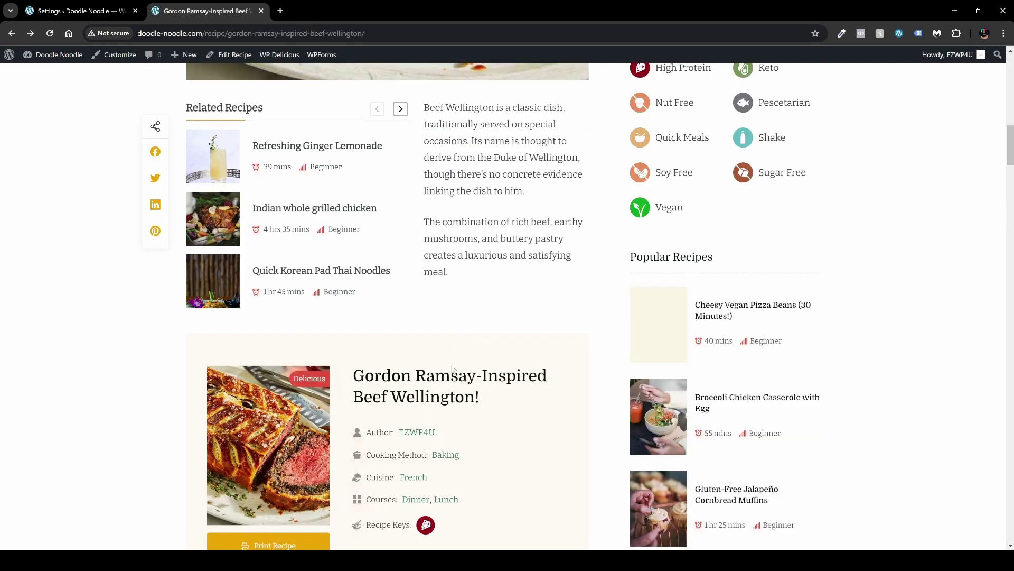
Step: Compare the inline related recipe settings with the recipe page and page through its Related Recipes carousel
scroll(530, 332, down, 3)
key(ctrl+Page_Up)
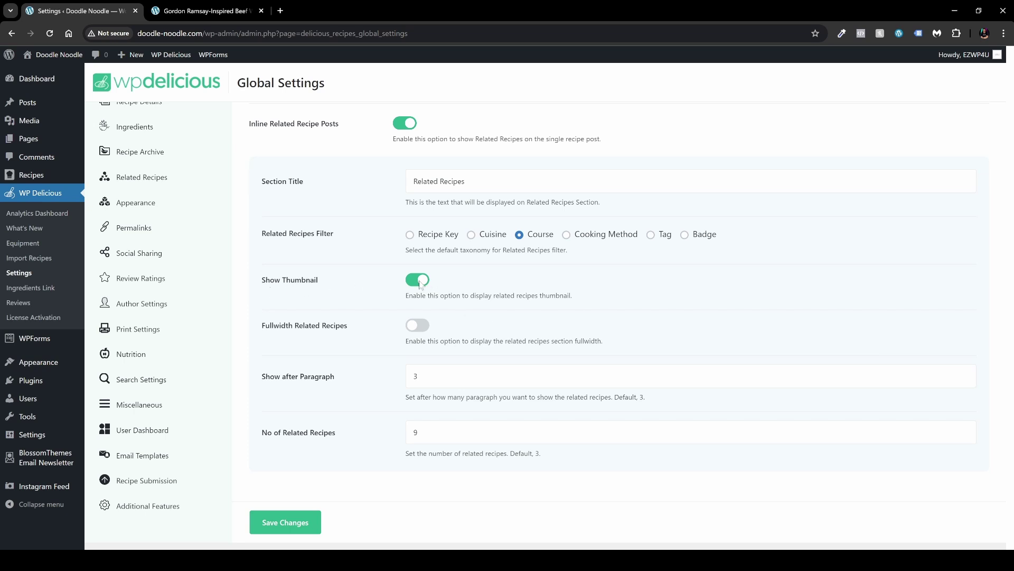
key(ctrl+Tab)
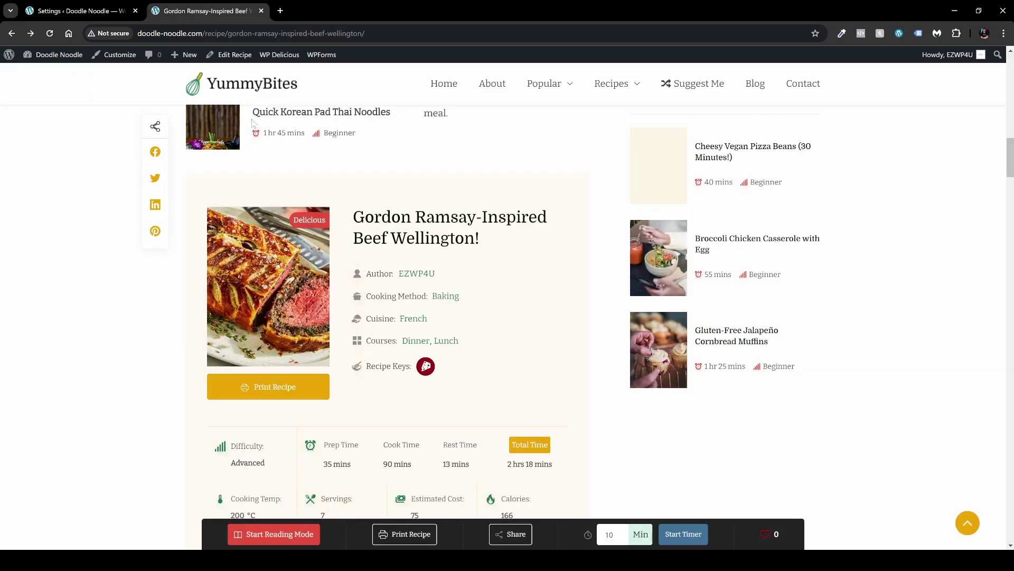
scroll(267, 357, up, 3)
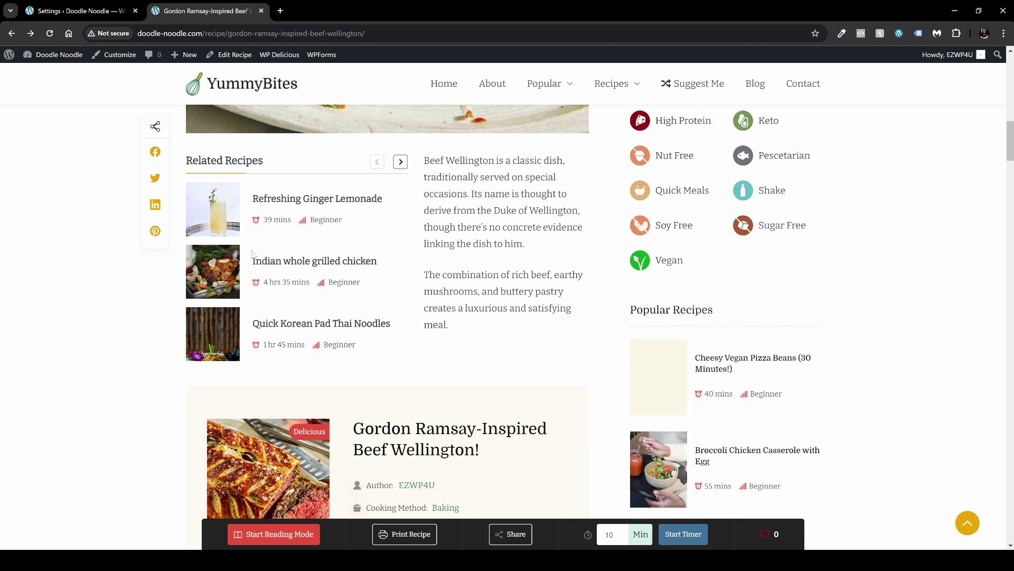
key(ctrl+shift+Tab)
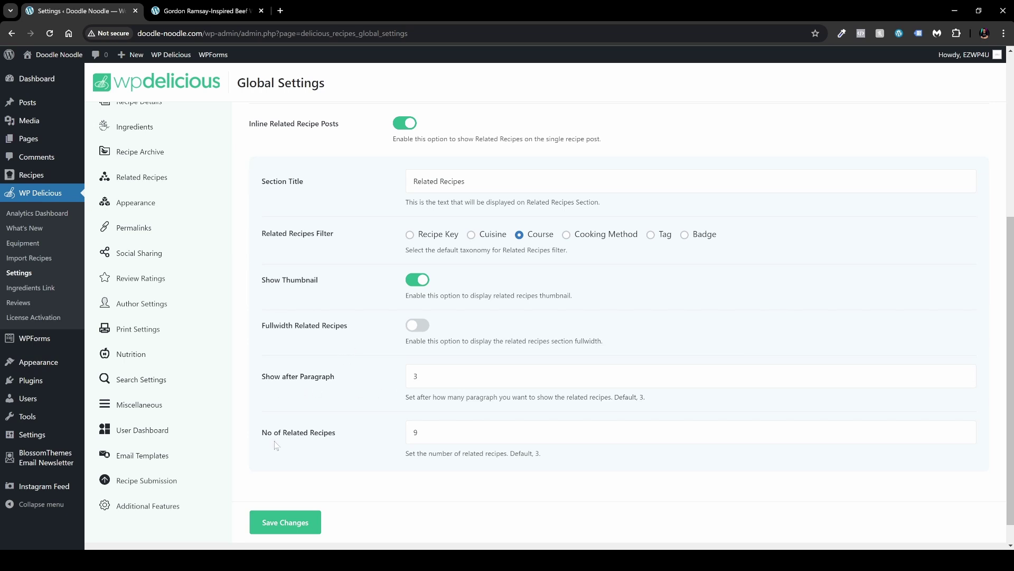
key(ctrl+Tab)
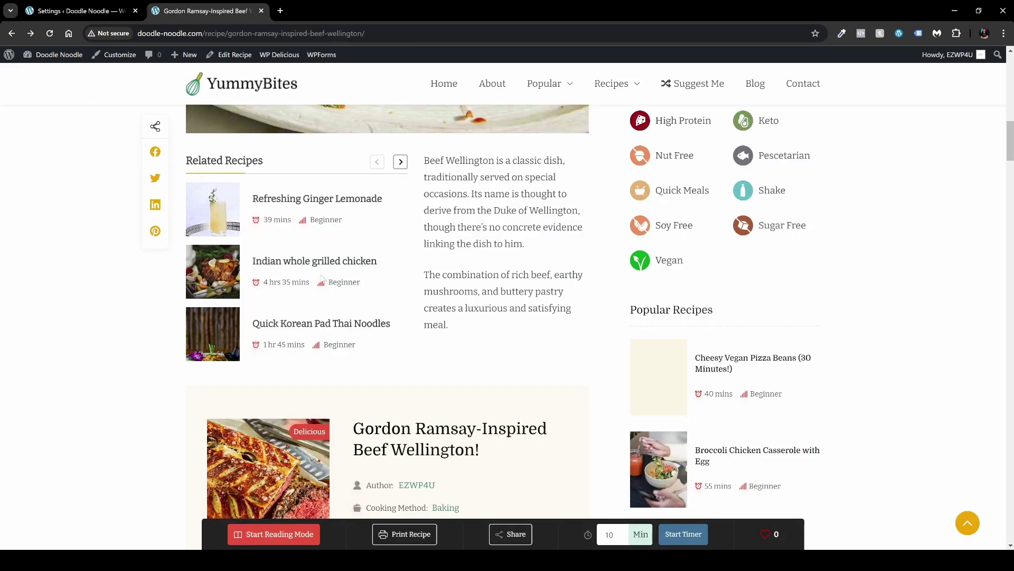
click(400, 161)
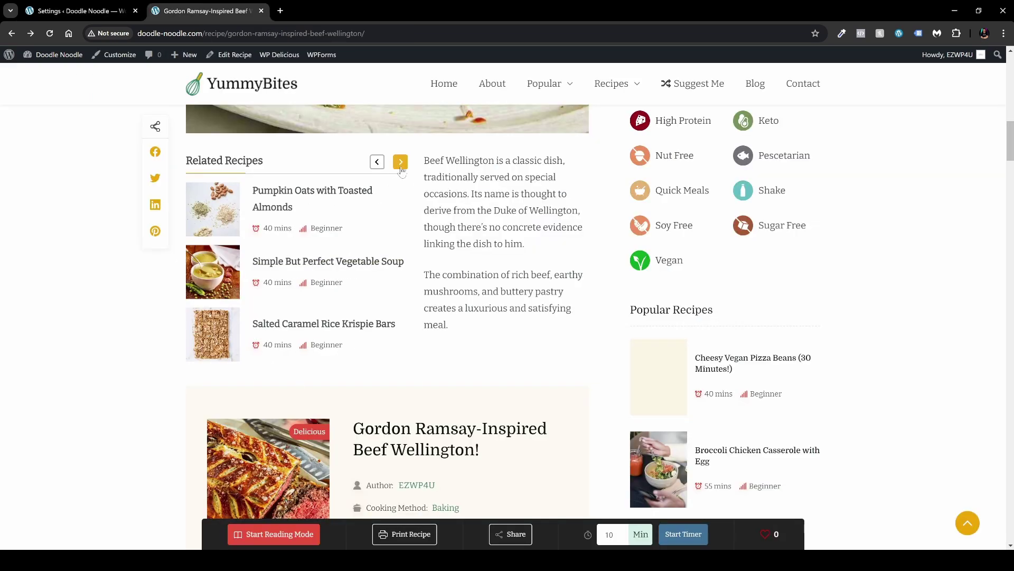
click(401, 161)
Step: Review the pricing plans on Edamam's Nutrition Analysis API page and open the API sign-up form
key(ctrl+Tab)
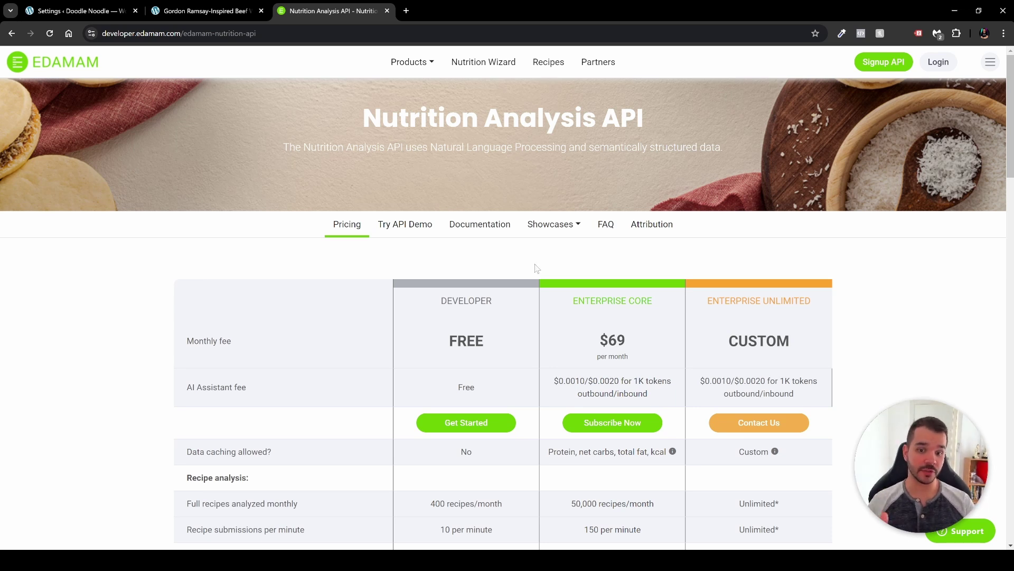
scroll(534, 275, down, 3)
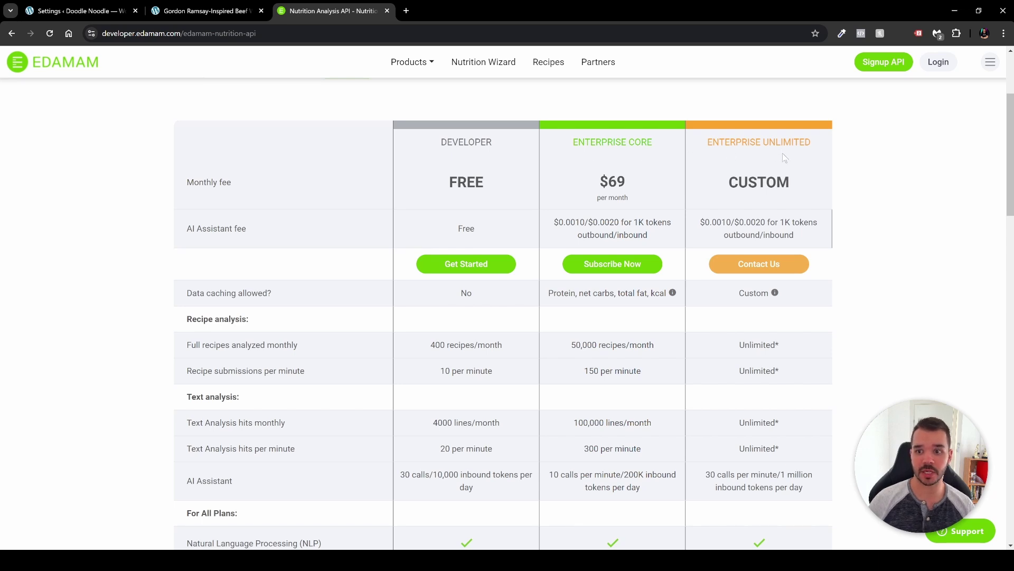
scroll(694, 321, up, 3)
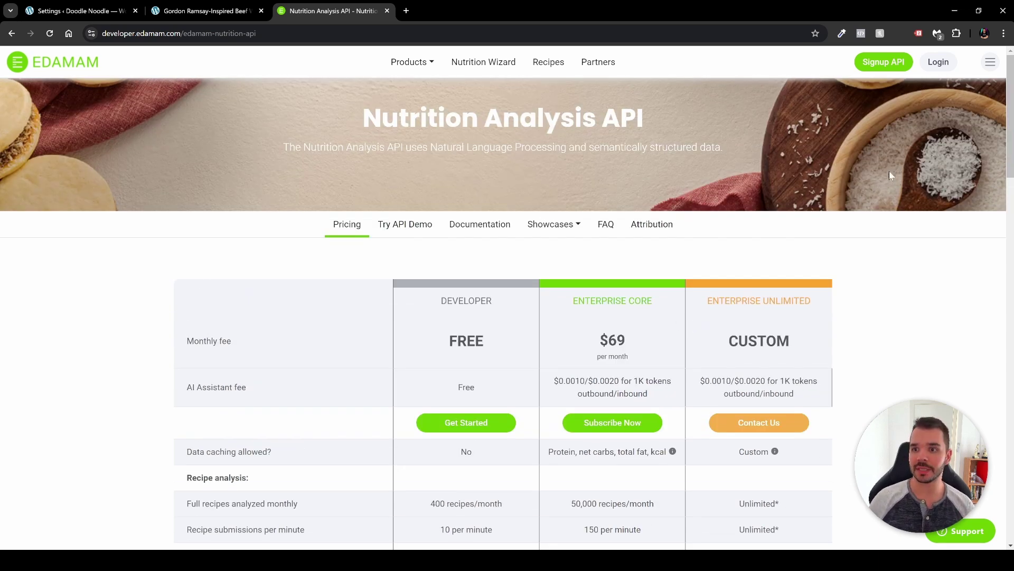
click(892, 63)
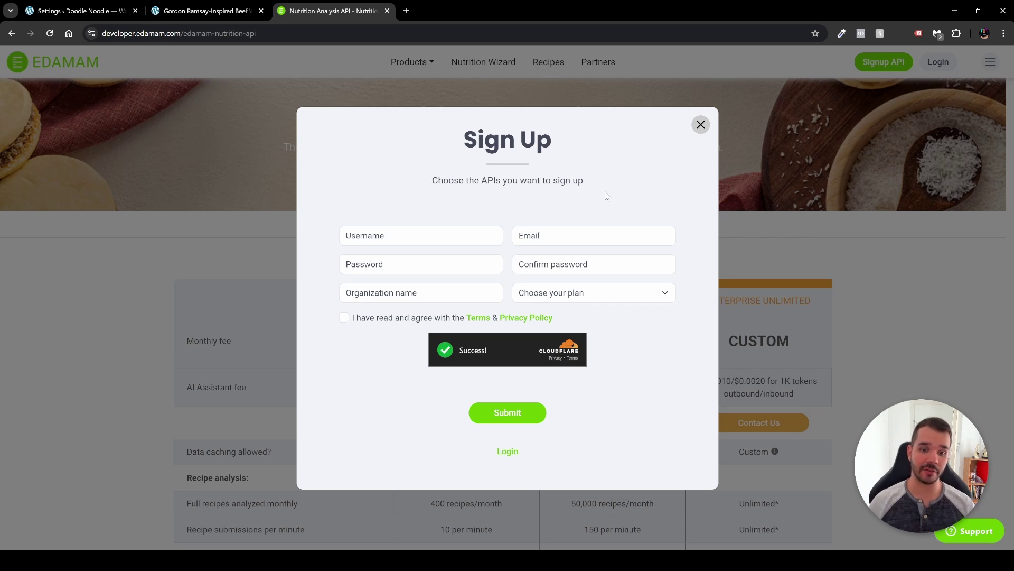
Step: Close the Edamam page and open the Nutrition section of the WP Delicious global settings
click(387, 11)
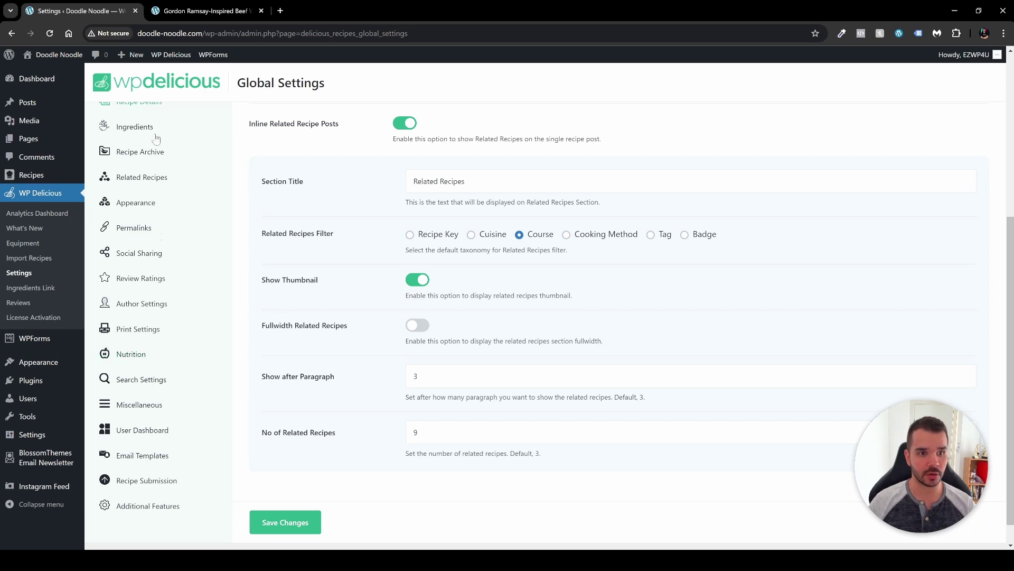
click(153, 356)
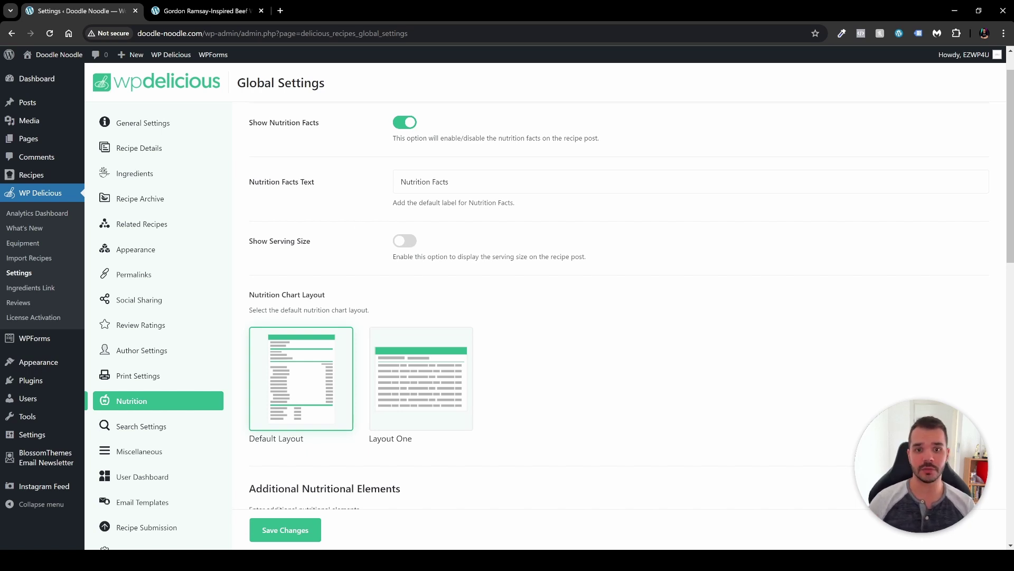
Step: Enable the auto nutrition calculator in the Nutrition settings, enter the application ID and application key, and save the changes
scroll(423, 206, up, 1)
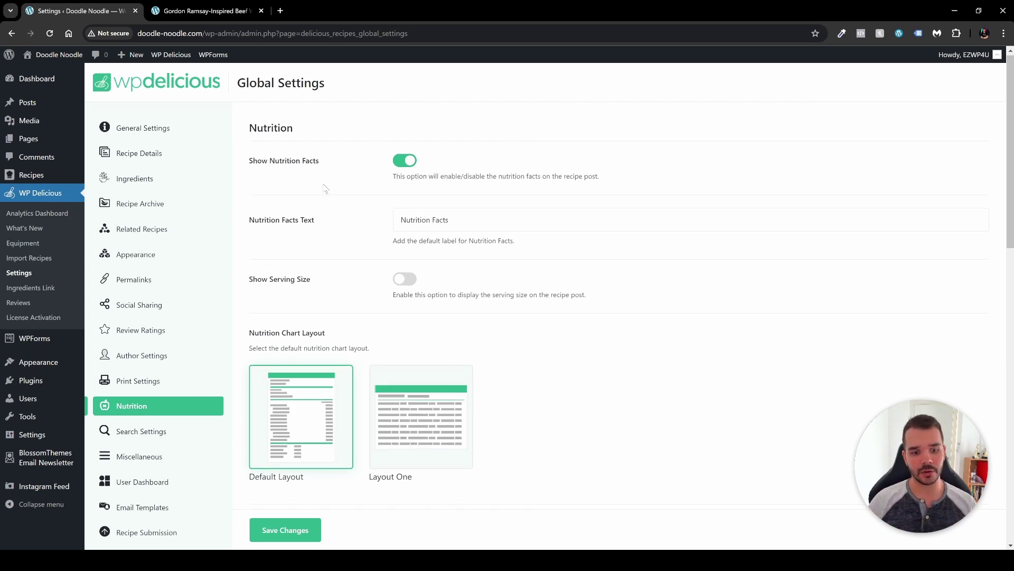
scroll(328, 190, down, 2)
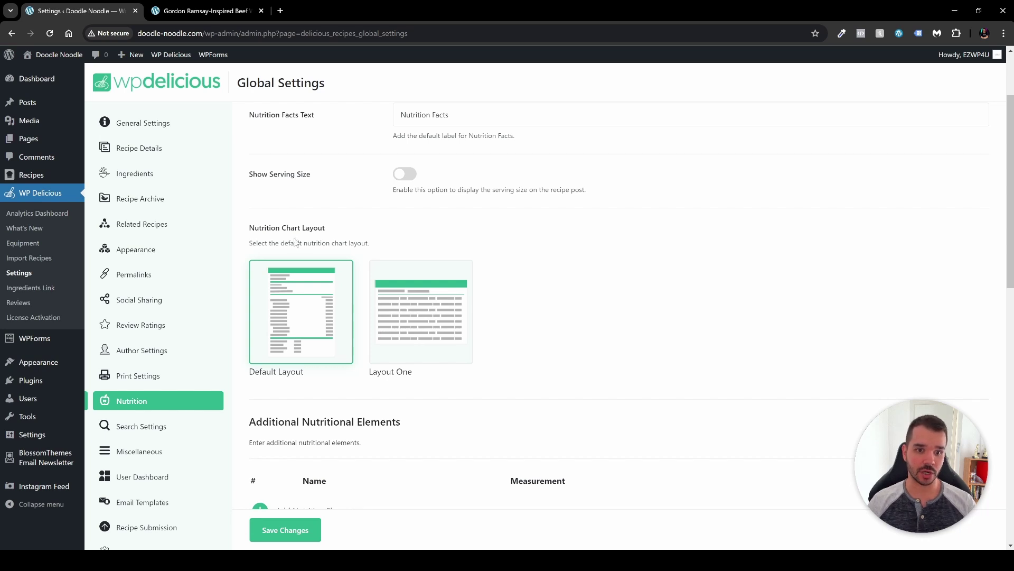
scroll(333, 317, down, 3)
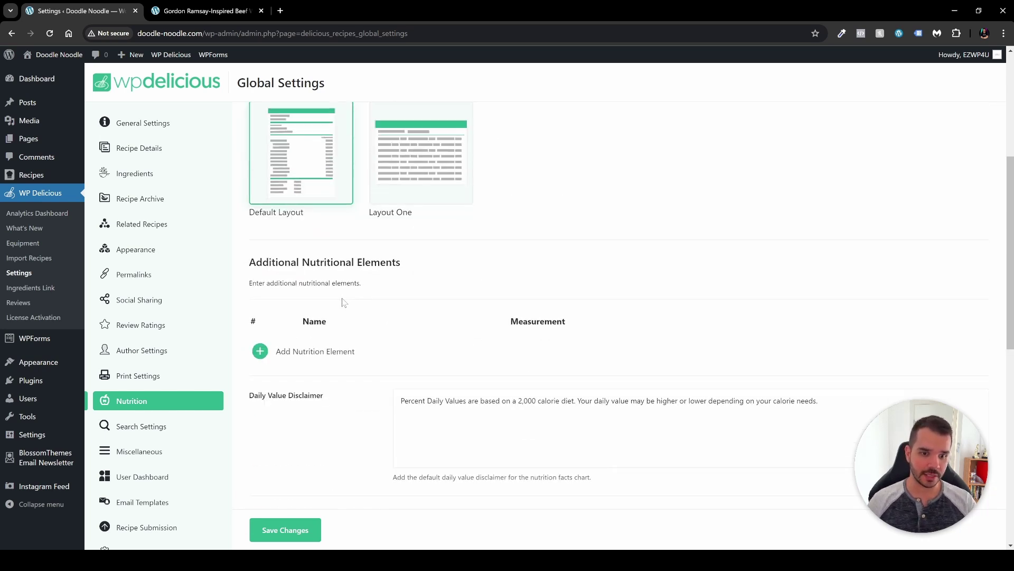
scroll(343, 302, down, 2)
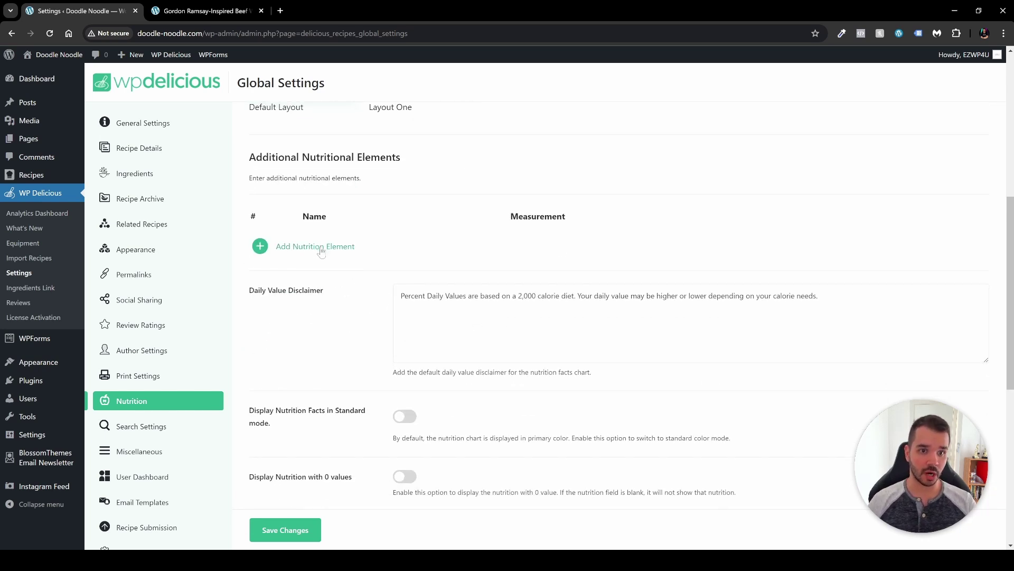
scroll(344, 338, down, 5)
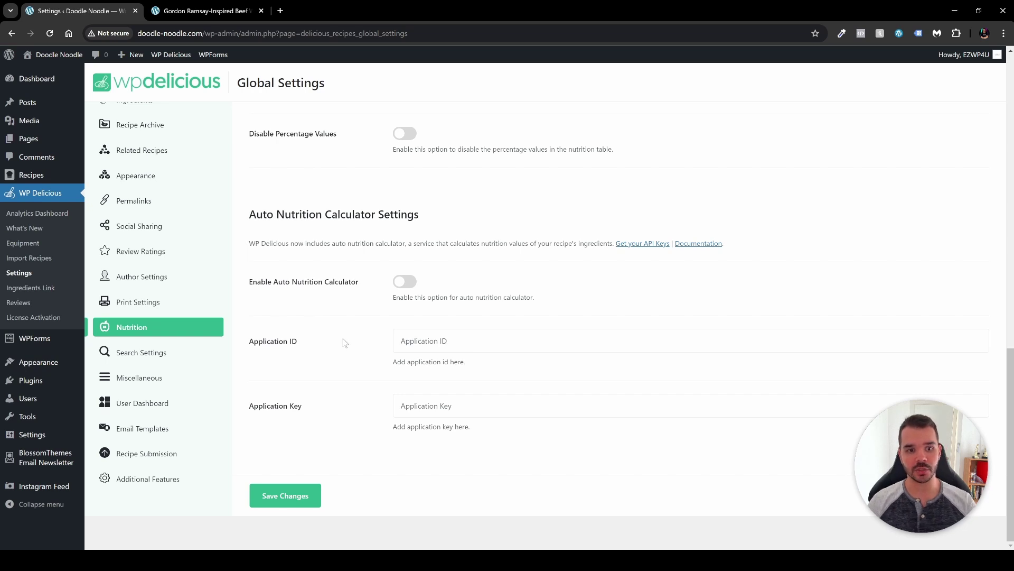
click(404, 281)
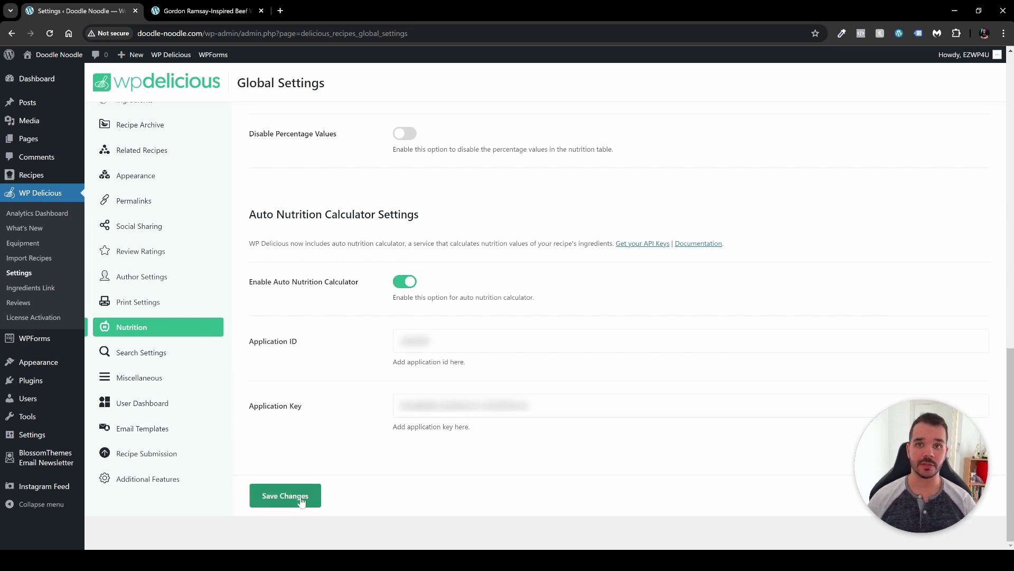
click(285, 497)
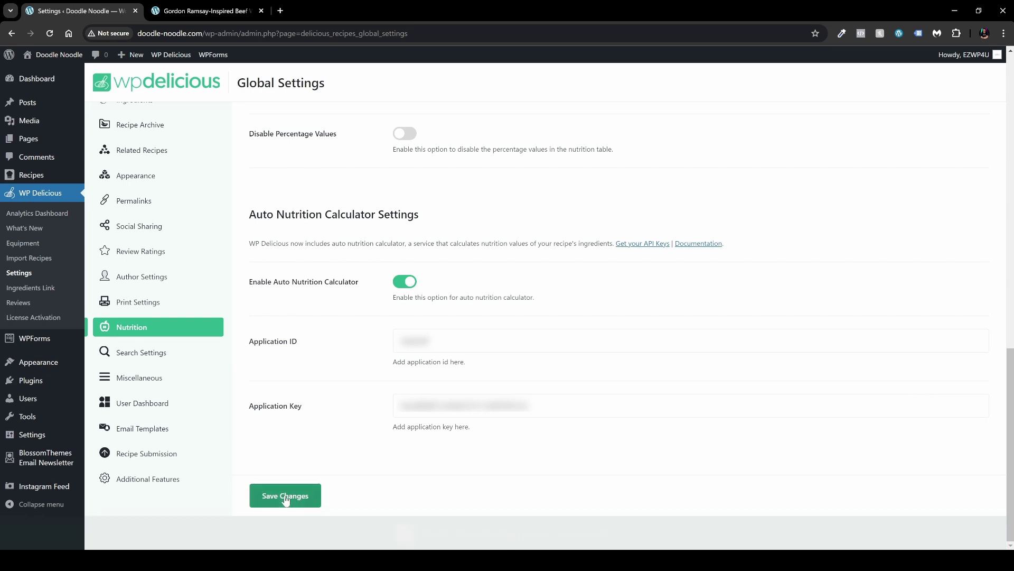
Step: Open the Gordon Ramsay-Inspired Beef Wellington recipe for editing and go to its nutrition values
click(42, 175)
mouse_move(126, 198)
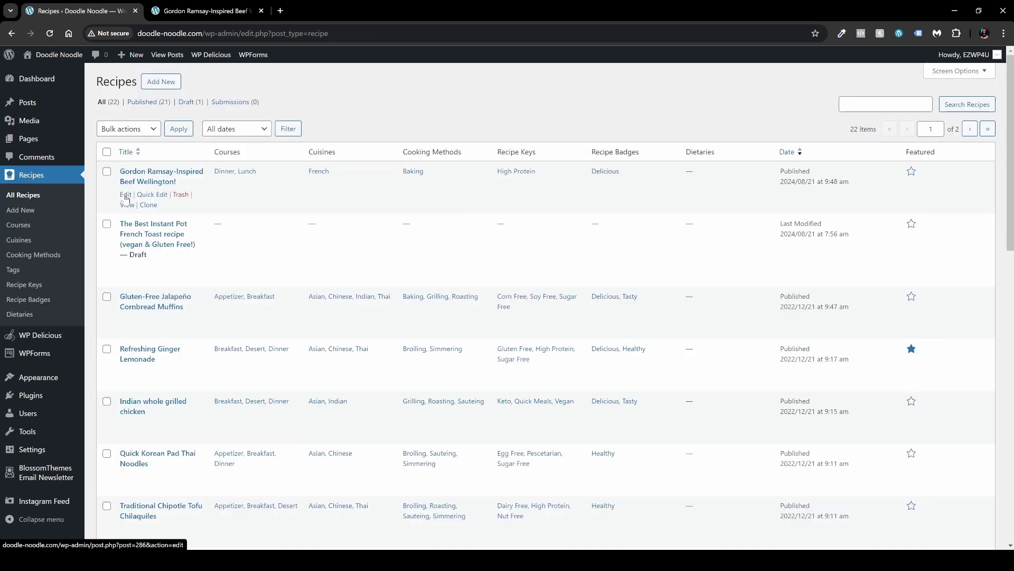
click(126, 195)
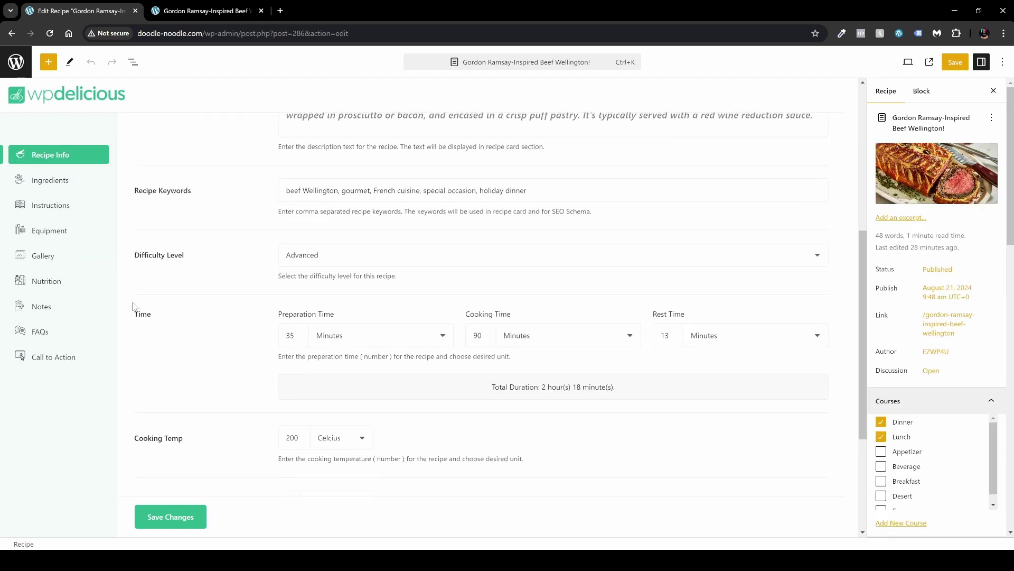
click(74, 286)
scroll(316, 260, down, 3)
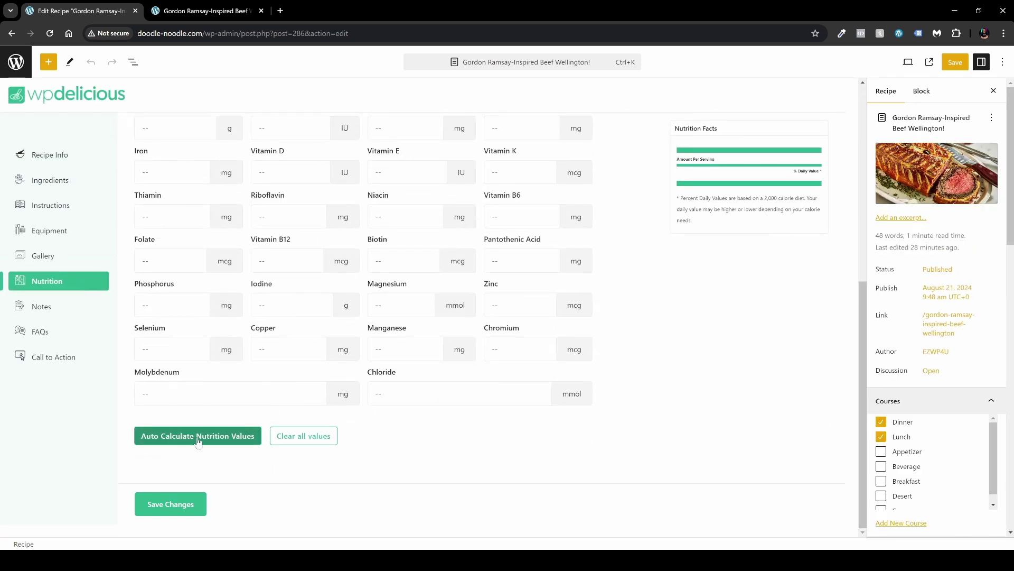
Step: Auto-calculate the recipe's nutrition values from all listed ingredients and review the calculated nutrients
click(199, 441)
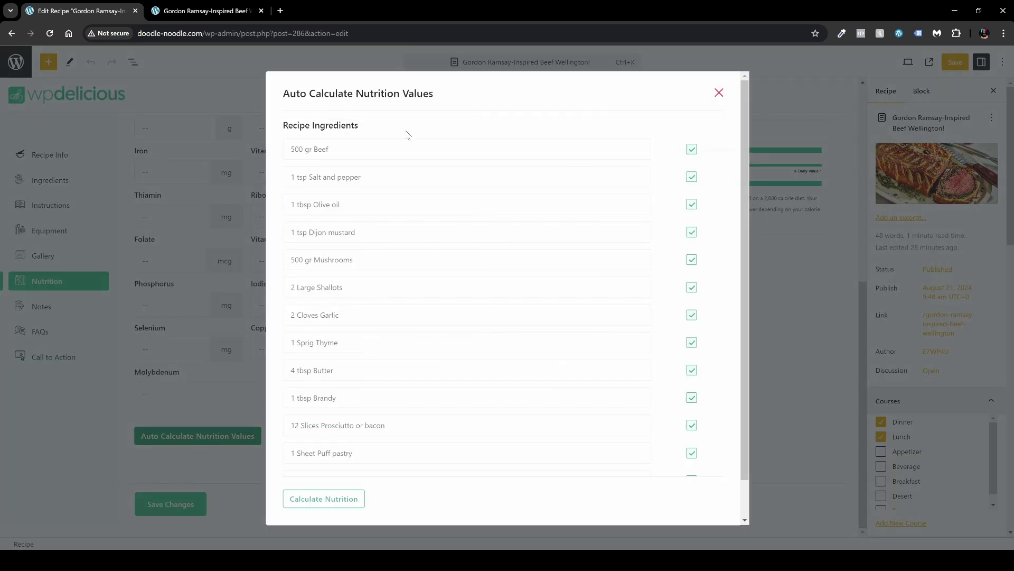
scroll(516, 233, down, 1)
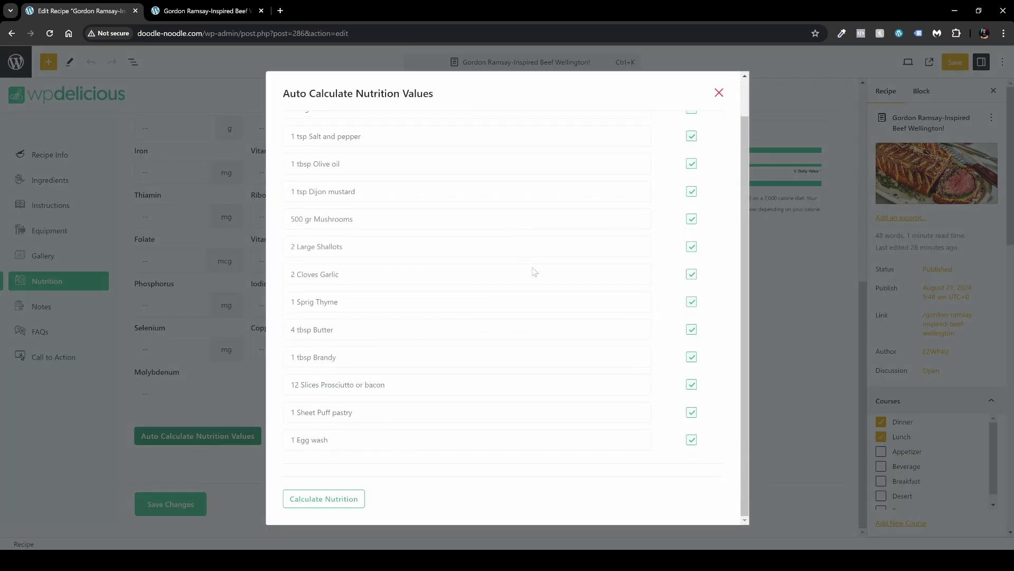
click(345, 498)
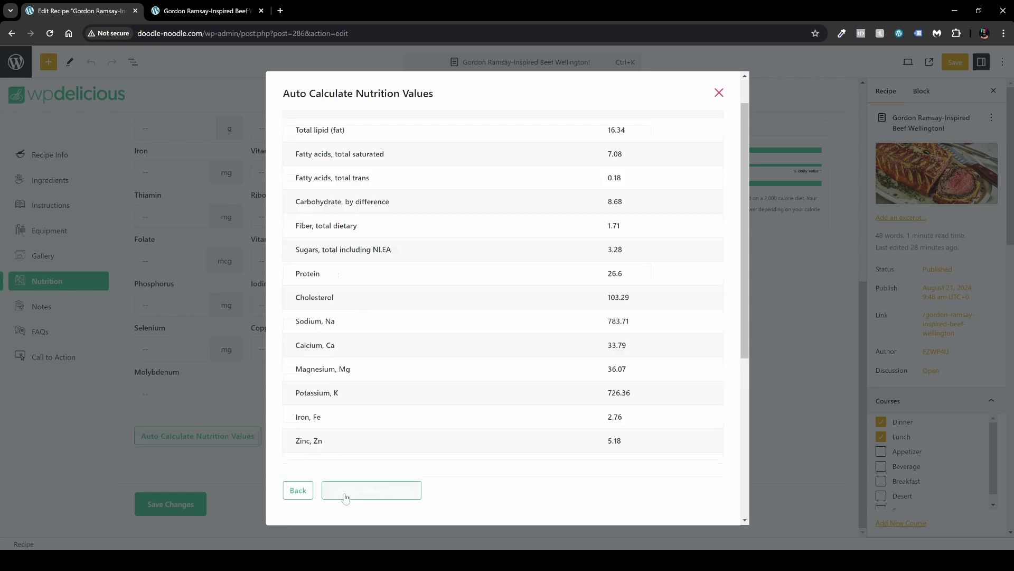
scroll(583, 332, up, 1)
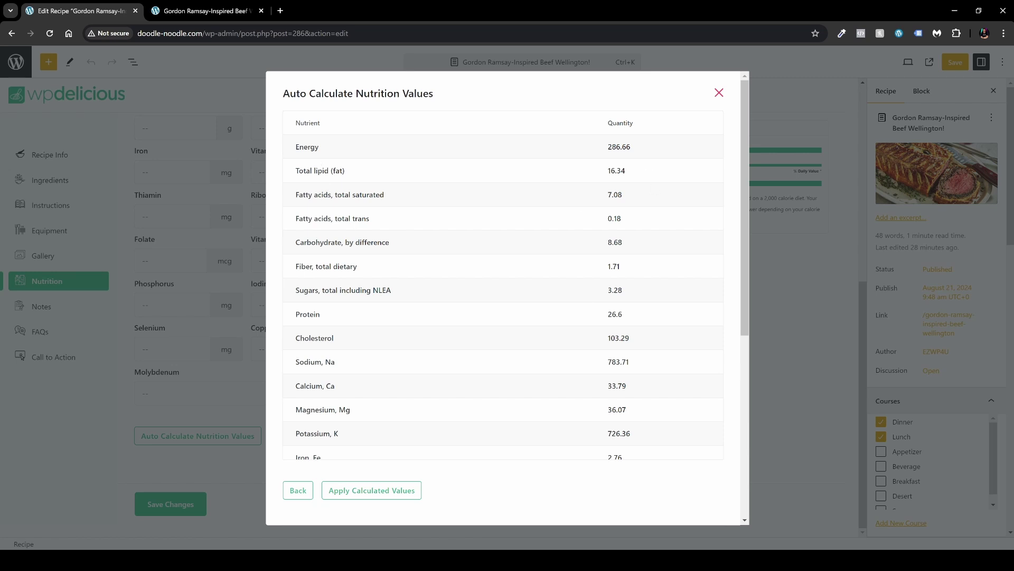
scroll(442, 336, down, 1)
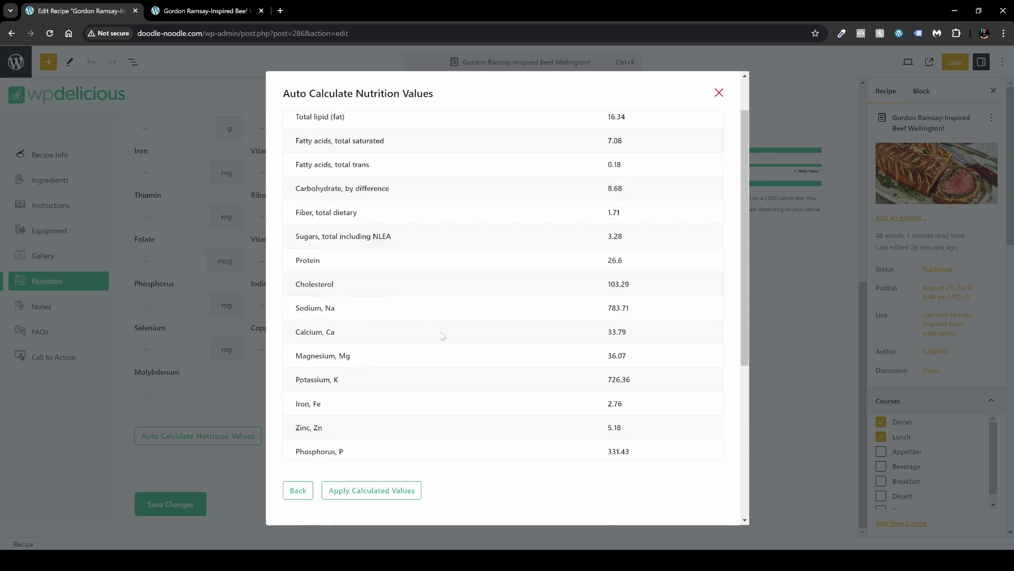
scroll(443, 336, down, 5)
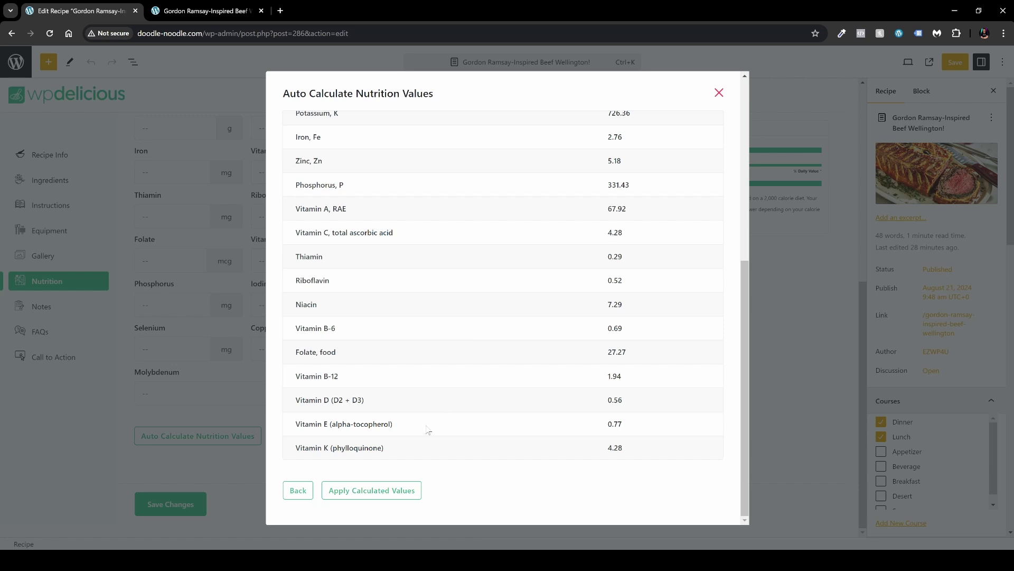
Step: Apply the calculated nutrition values to the Beef Wellington recipe, then save the recipe settings and the post
click(386, 495)
scroll(386, 497, up, 3)
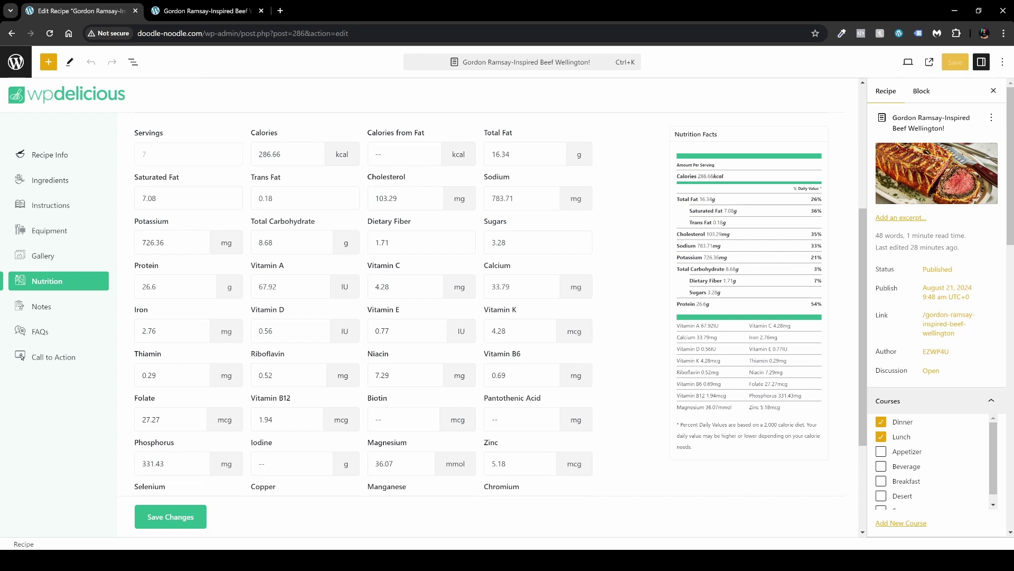
click(170, 516)
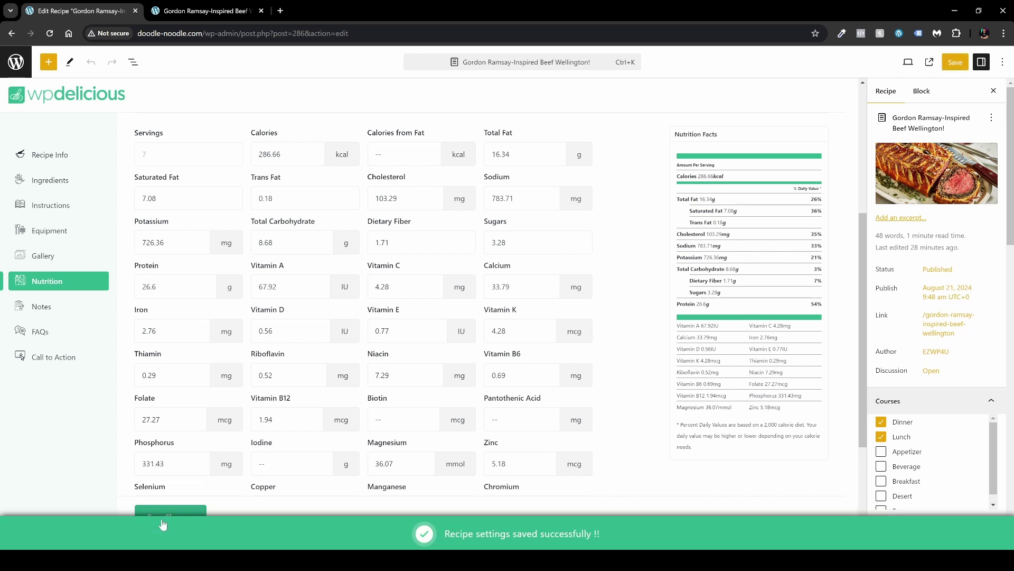
click(955, 62)
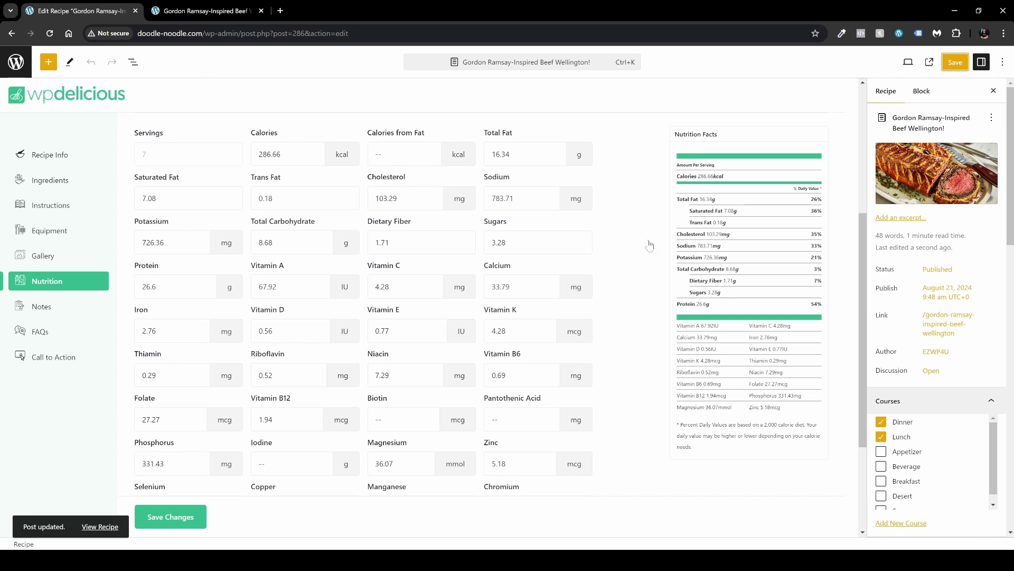
Step: Examine the Nutrition Facts chart on the published Beef Wellington recipe page
key(ctrl+Tab)
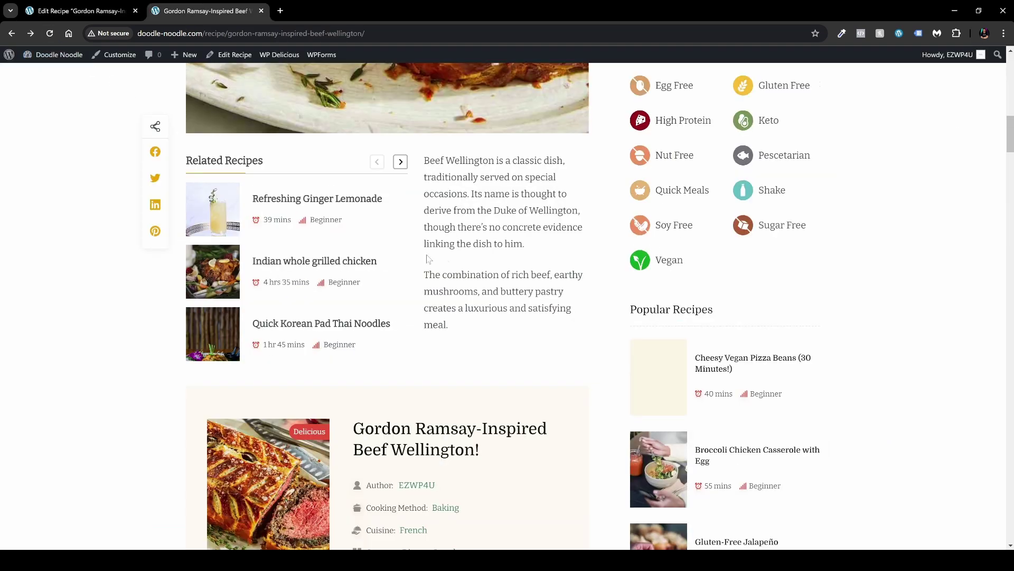
scroll(532, 300, down, 8)
scroll(533, 300, down, 15)
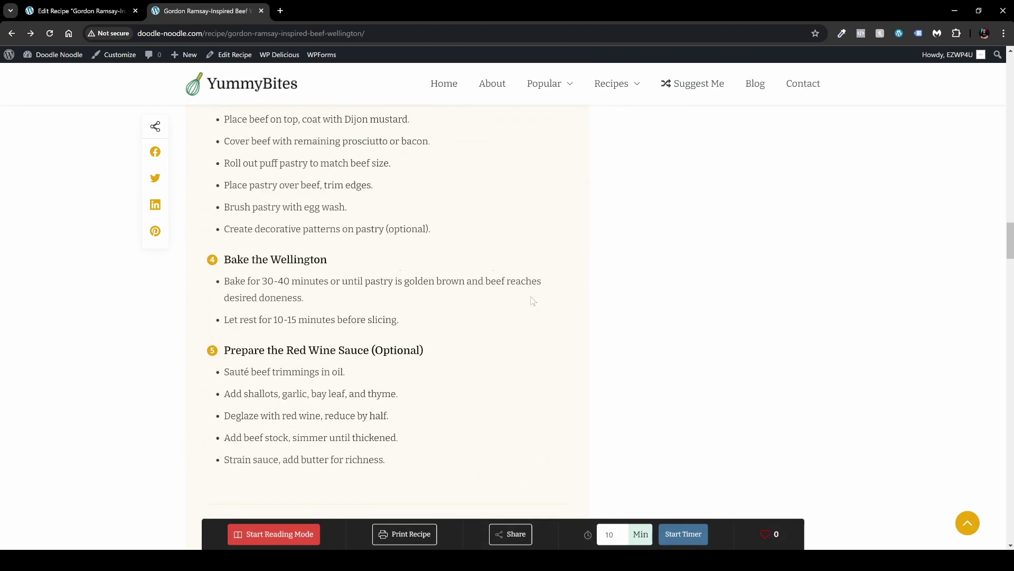
scroll(527, 283, up, 1)
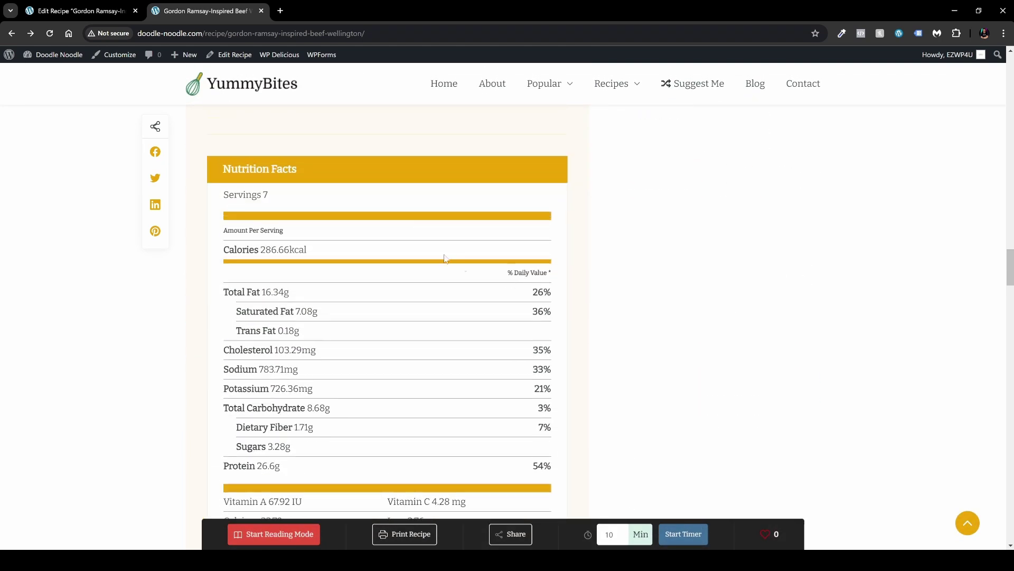
scroll(359, 214, down, 1)
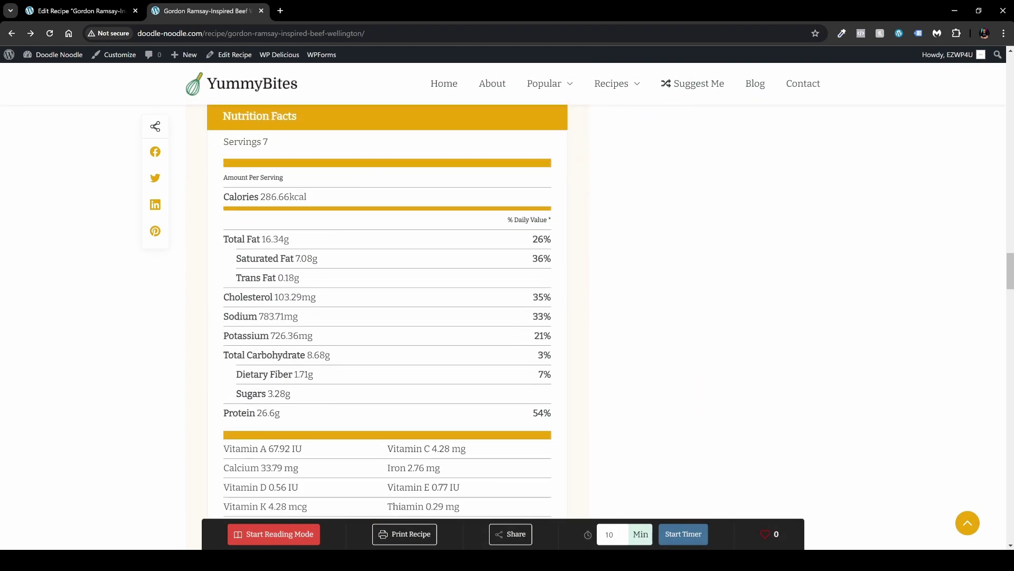
scroll(408, 302, down, 5)
scroll(409, 306, up, 2)
scroll(409, 305, up, 1)
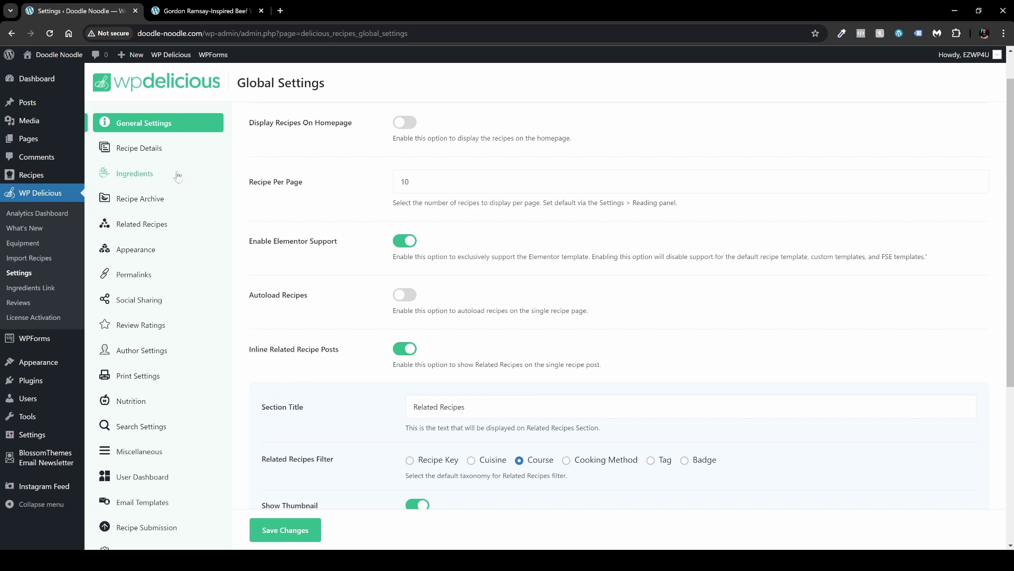
Step: Compare the Enable Checkbox option in the global Ingredients settings with the ingredient list on the Beef Wellington page
click(158, 179)
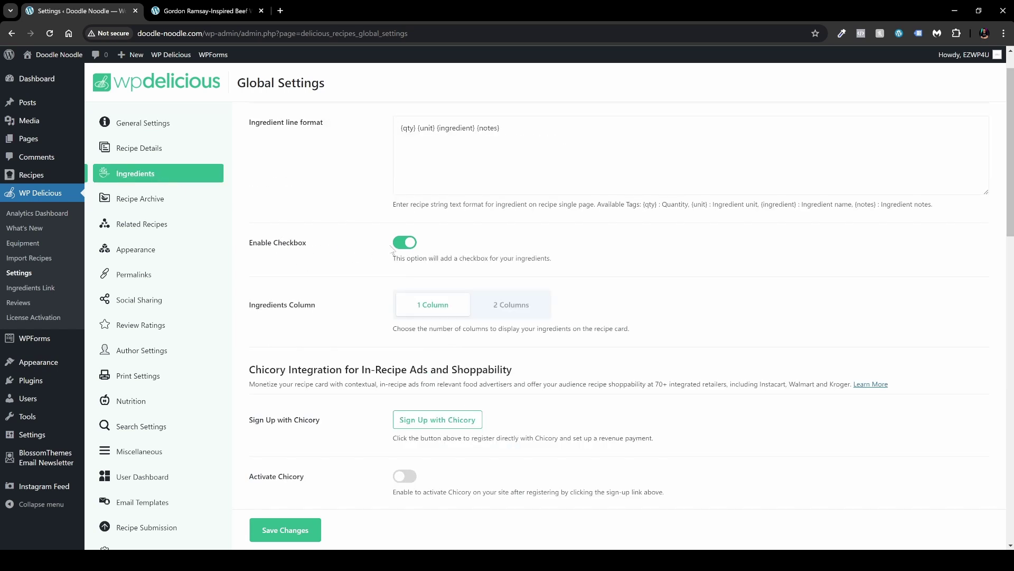
key(ctrl+Tab)
scroll(365, 252, up, 15)
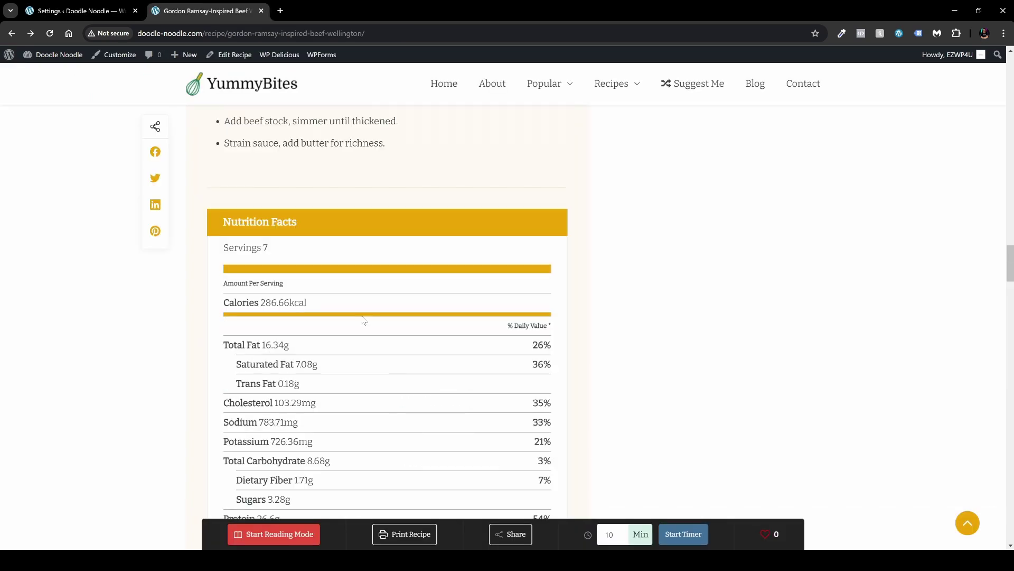
scroll(364, 320, up, 6)
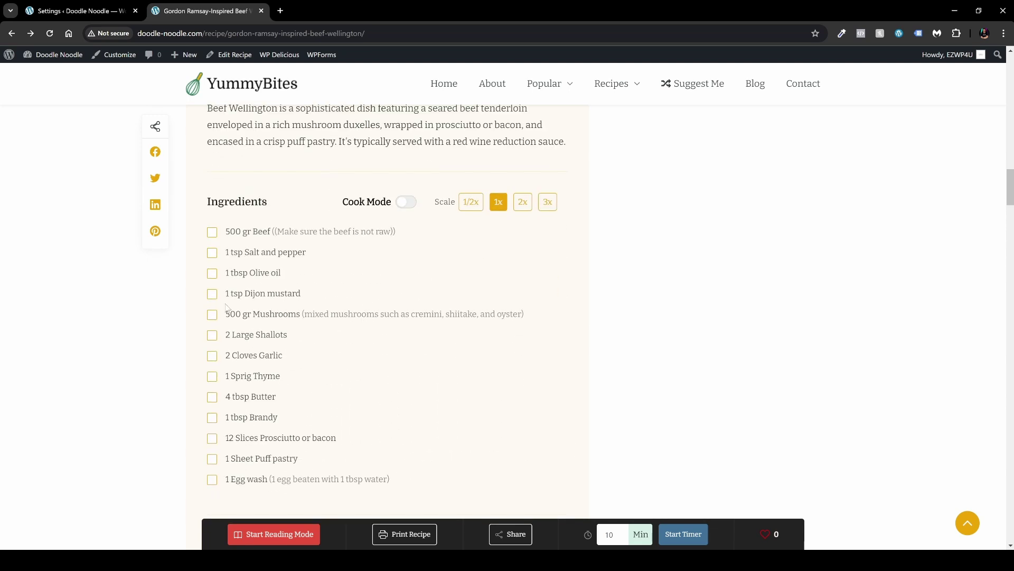
Step: Disable the ingredient checkboxes, save the settings, and reload the recipe page to check its ingredient list
click(81, 10)
click(407, 243)
click(297, 532)
click(206, 10)
click(49, 34)
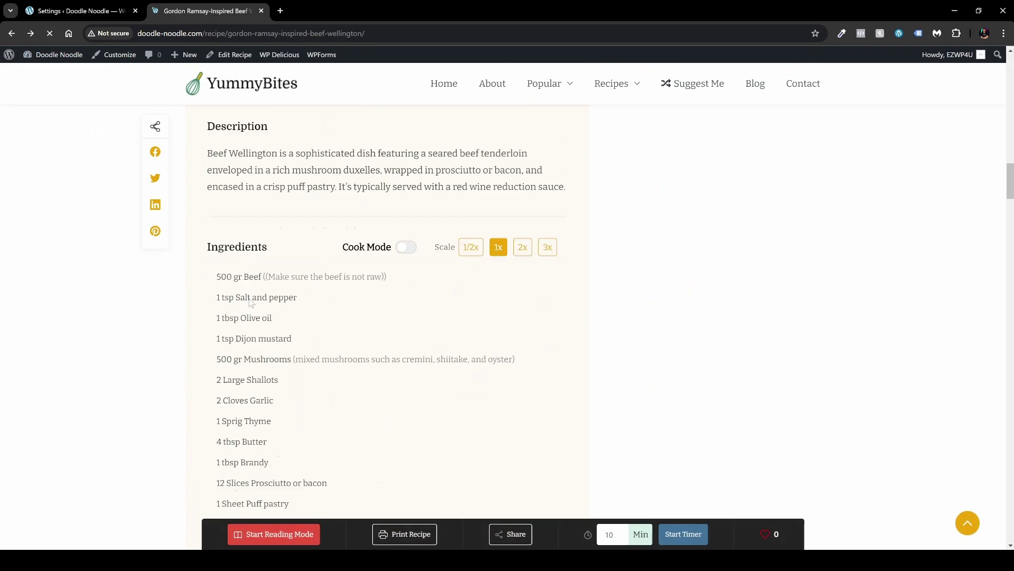
scroll(283, 337, down, 1)
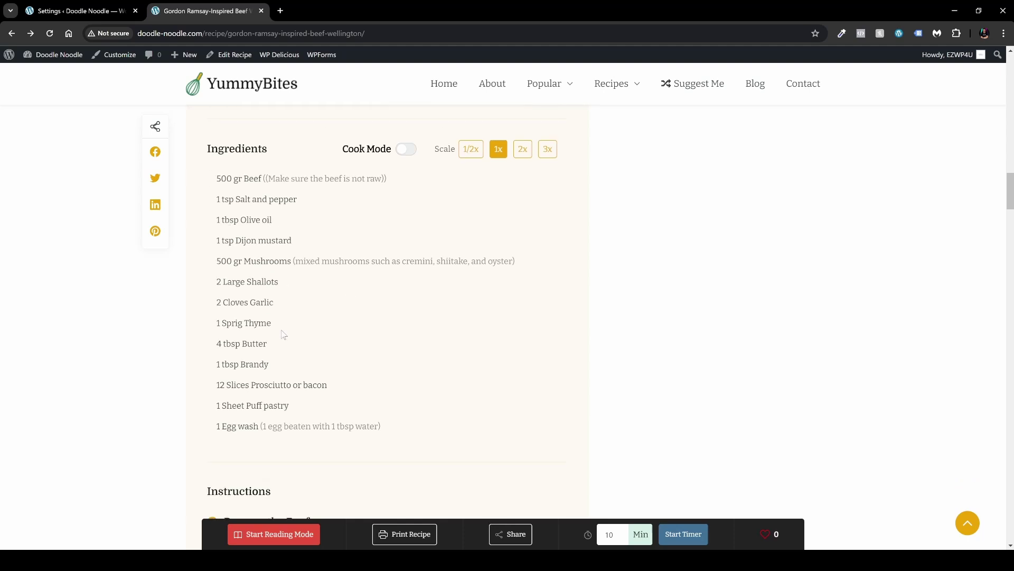
scroll(287, 312, up, 1)
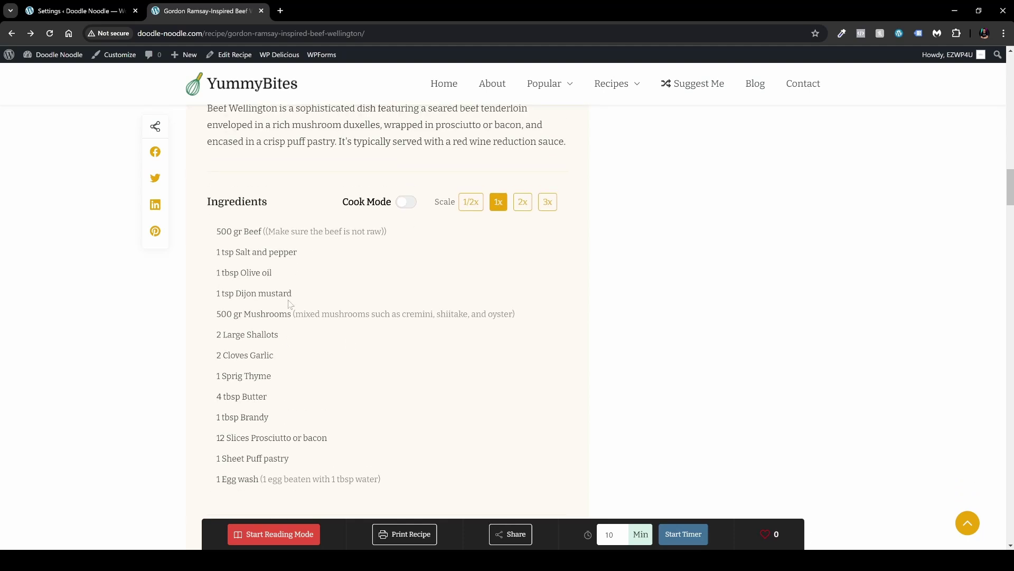
Step: Re-enable the ingredient checkboxes in the Ingredients settings and save the changes
click(80, 11)
click(405, 244)
click(289, 531)
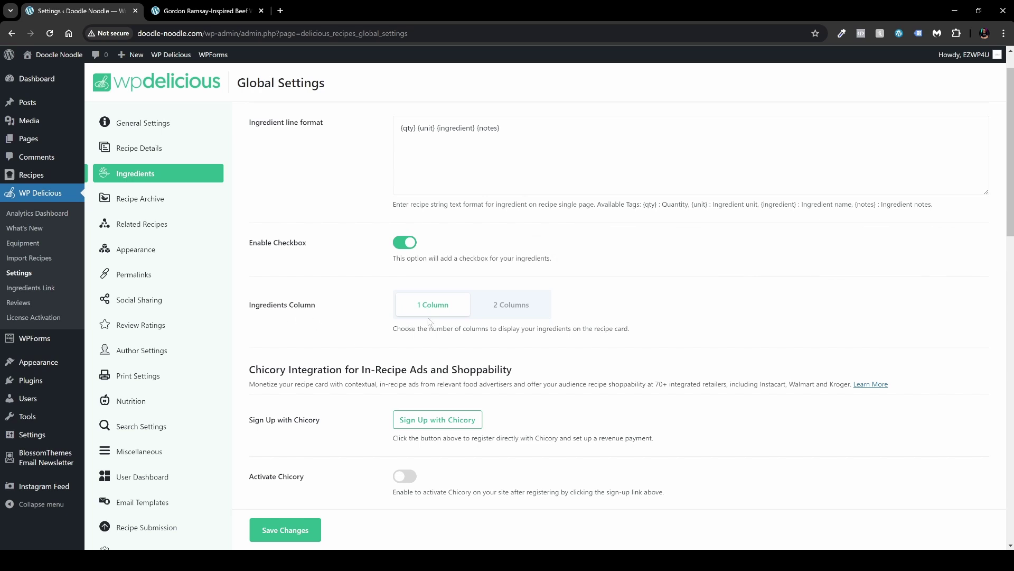
Step: Examine the Chicory integration, Adjustable Servings, Unit System and Ingredients Image options in the Ingredients settings
scroll(520, 311, down, 3)
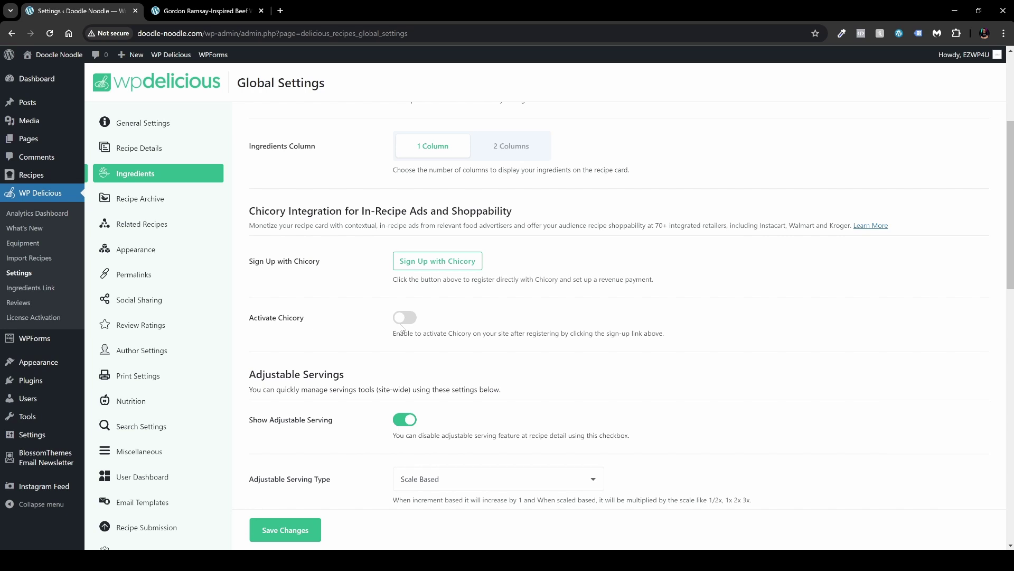
scroll(402, 329, down, 4)
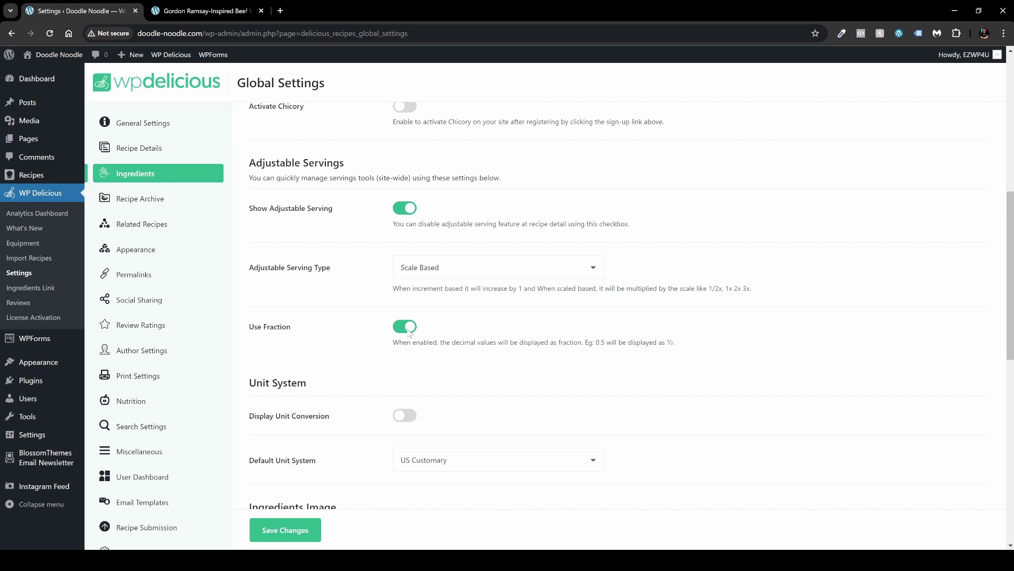
scroll(410, 333, down, 4)
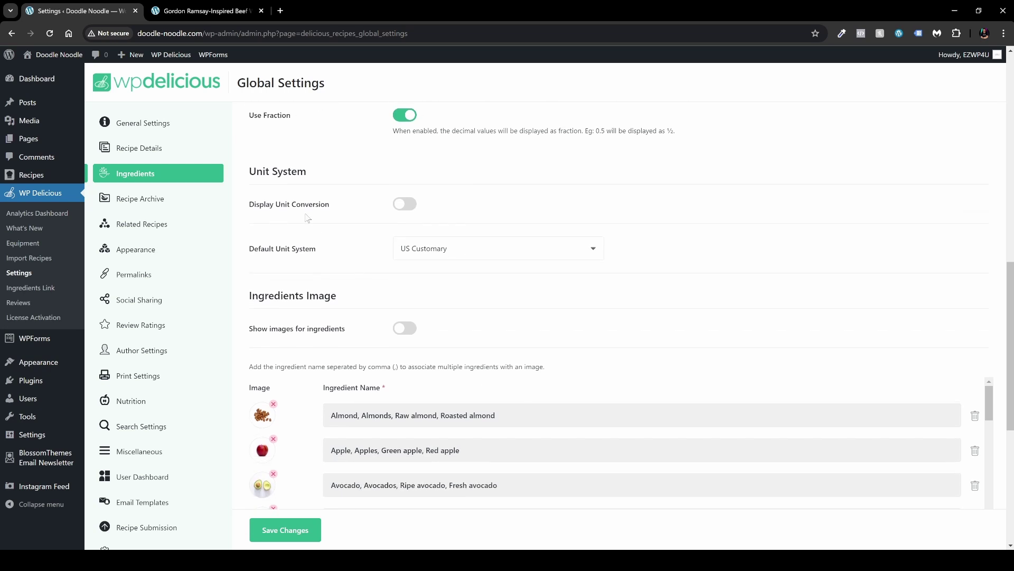
click(452, 253)
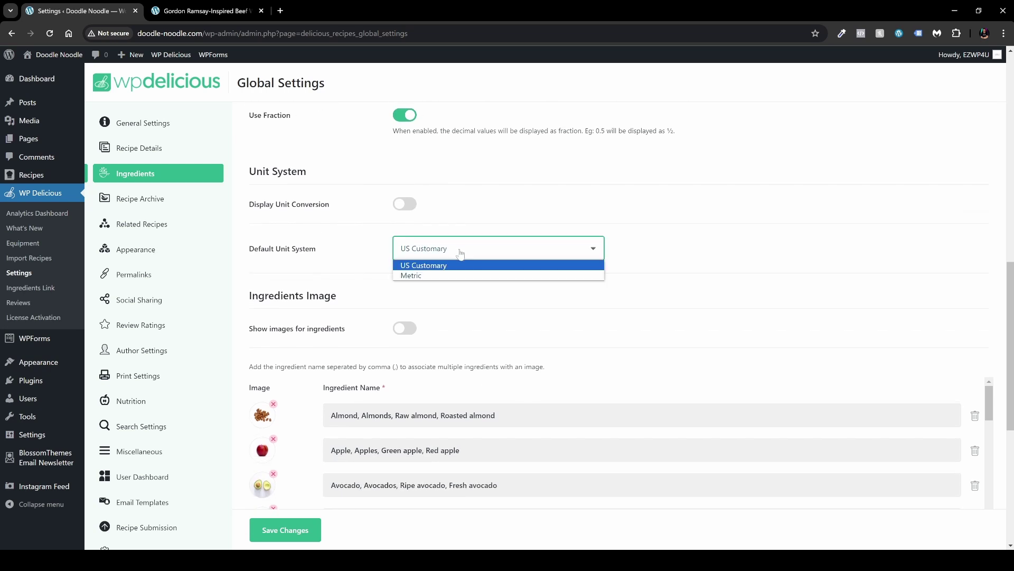
scroll(371, 234, down, 3)
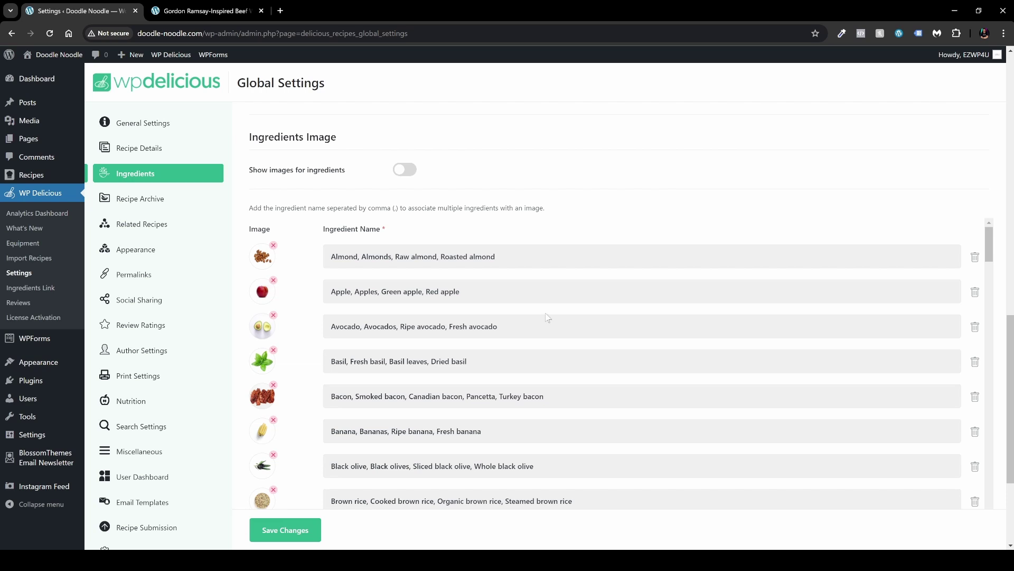
Step: Browse the media library for the almond ingredient's image and close it without choosing a replacement
click(262, 259)
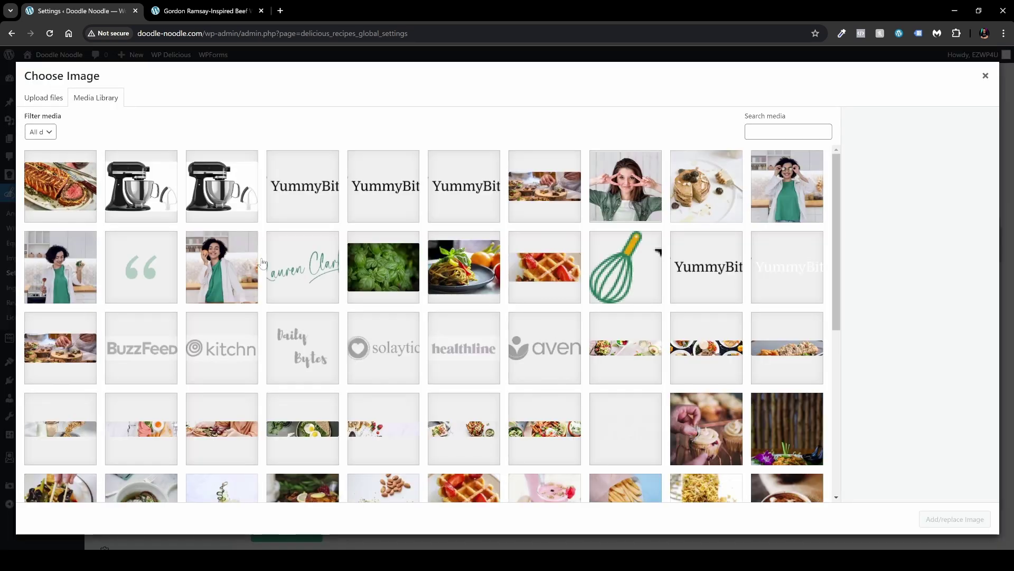
scroll(483, 338, down, 5)
click(986, 75)
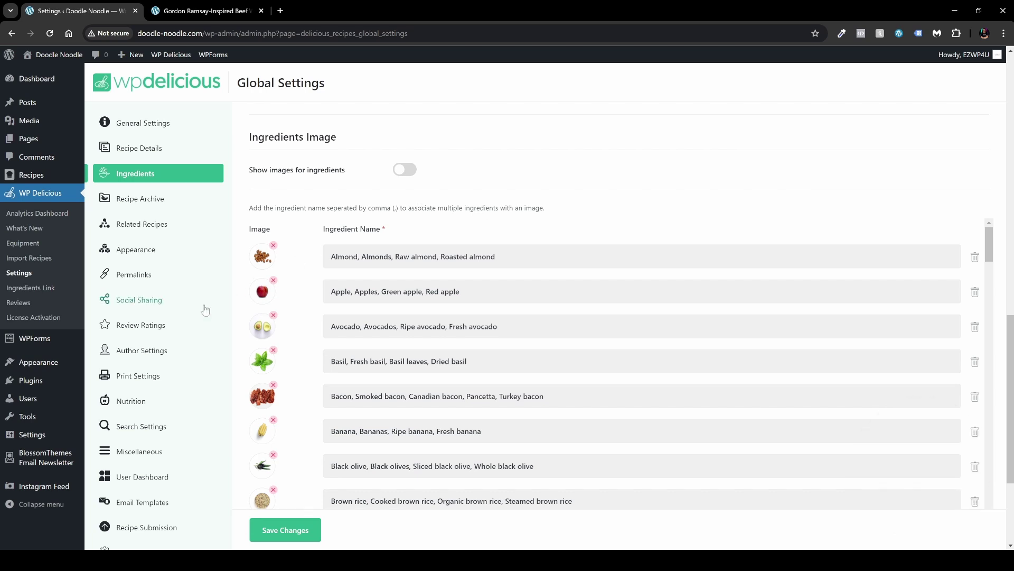
Step: Compare the comment rating options in the Review Ratings settings with the review form on the Beef Wellington page
click(145, 328)
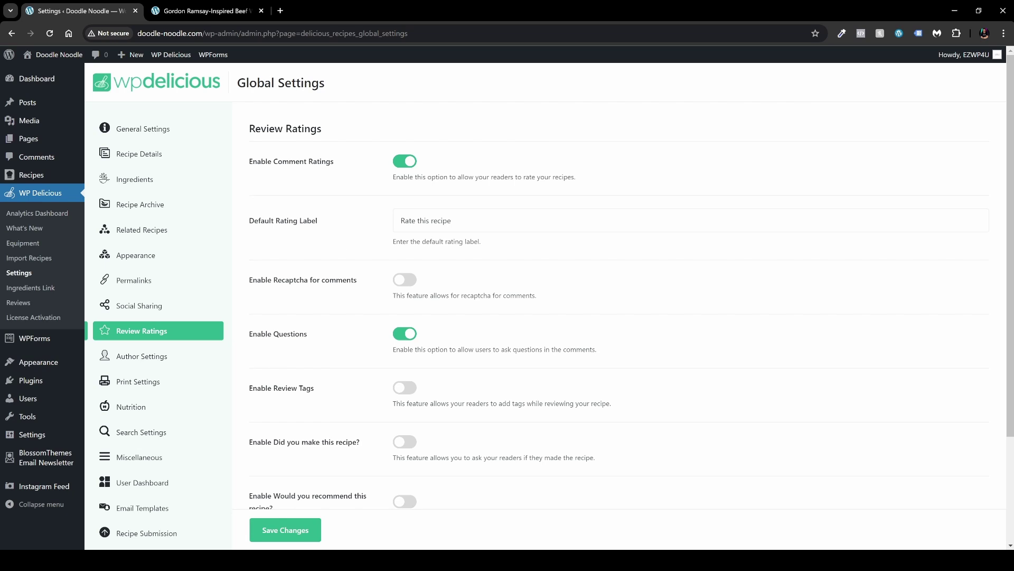
key(ctrl+Tab)
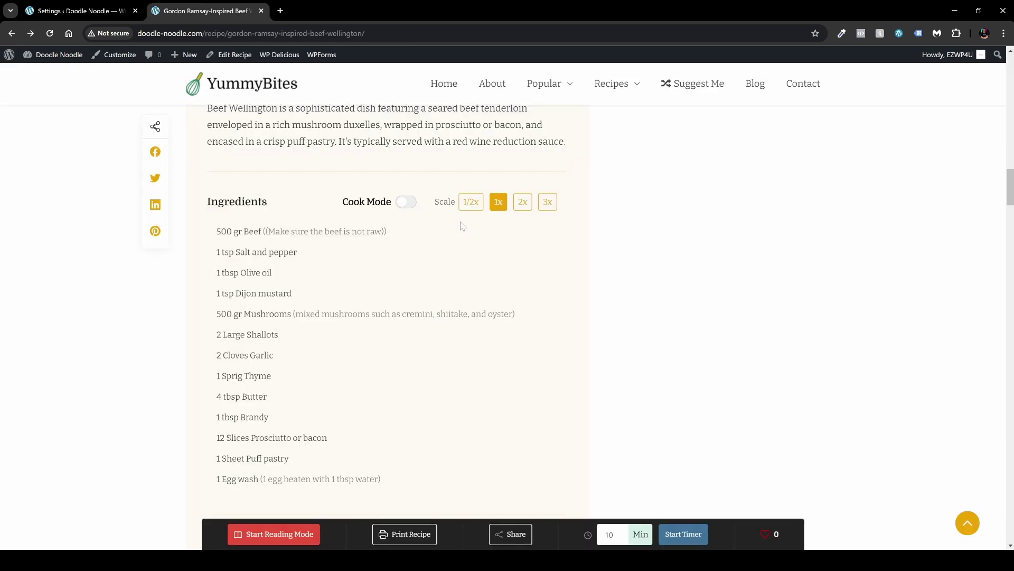
scroll(461, 221, down, 15)
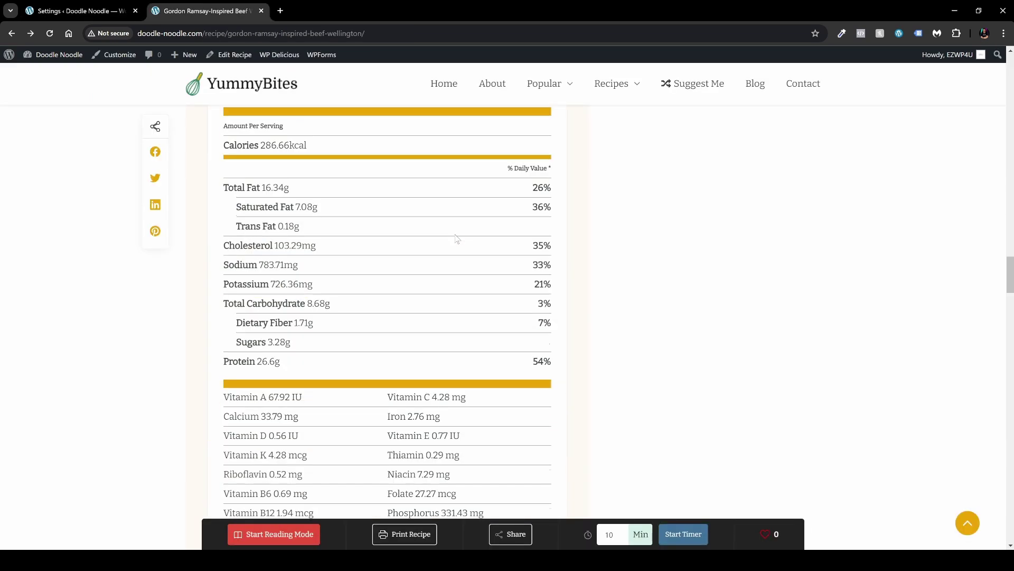
scroll(449, 244, down, 10)
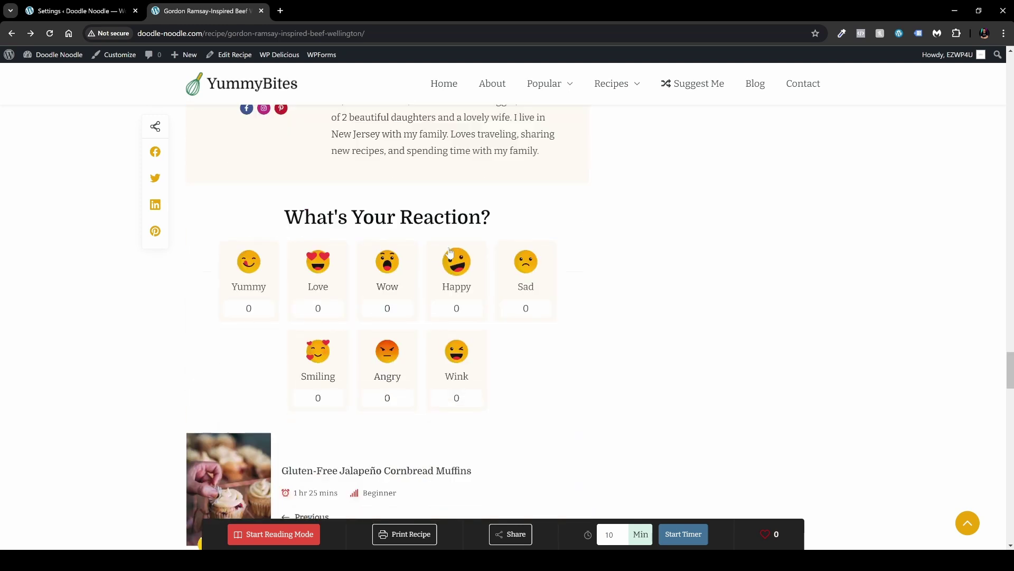
scroll(448, 238, down, 5)
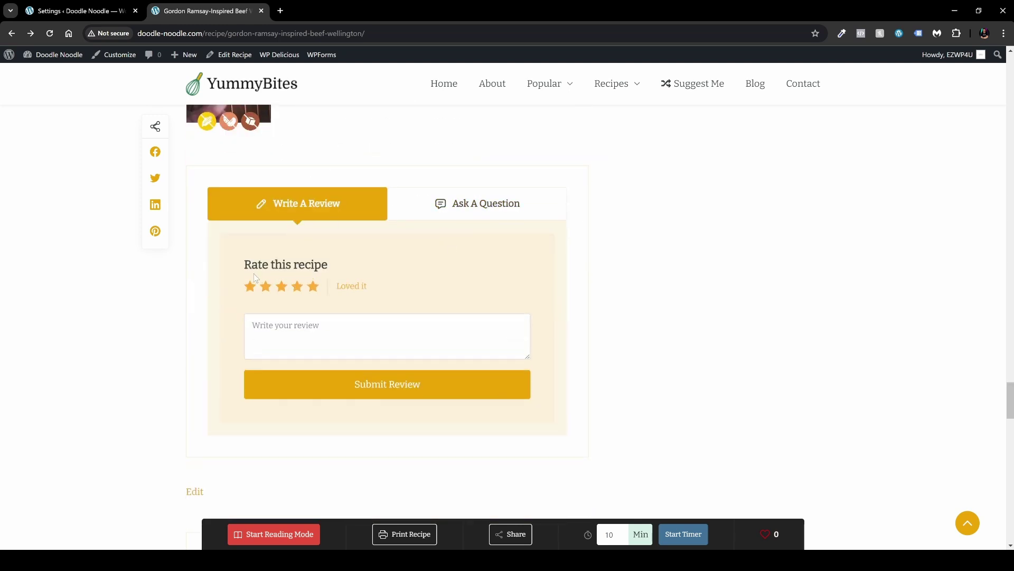
key(ctrl+Tab)
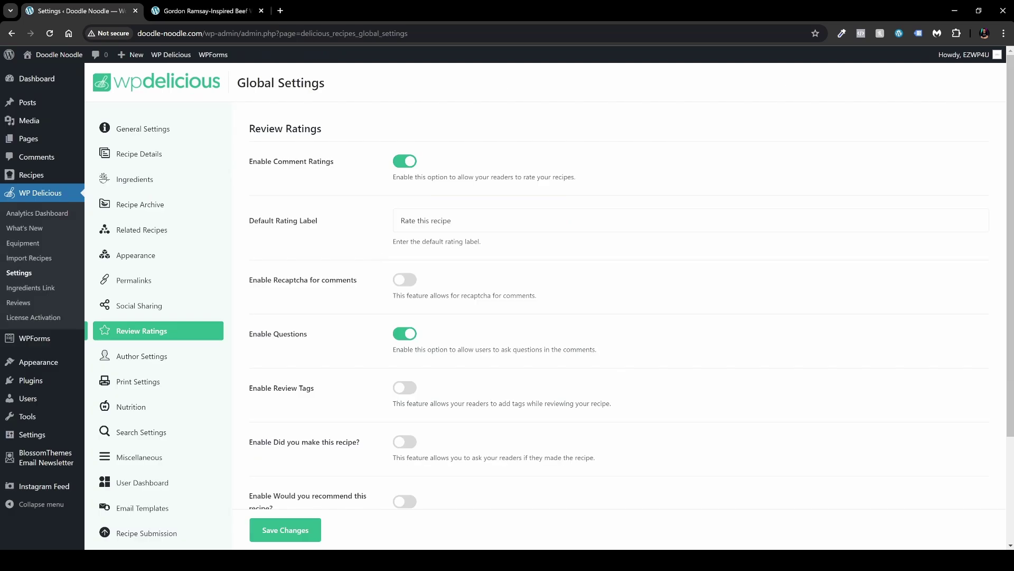
Step: Turn on the reCAPTCHA option for comments to read its note, and switch it back off
click(403, 280)
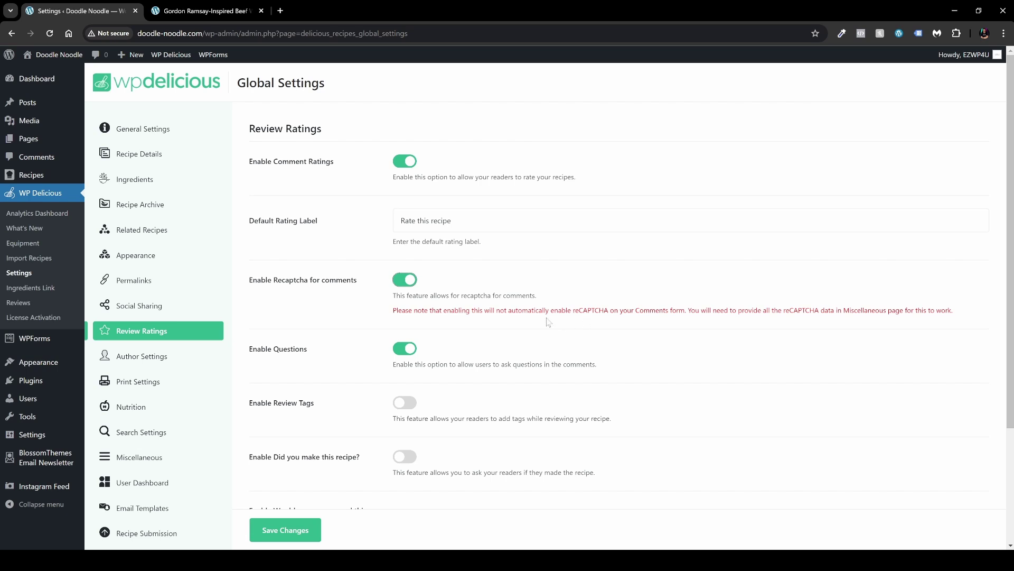
click(412, 286)
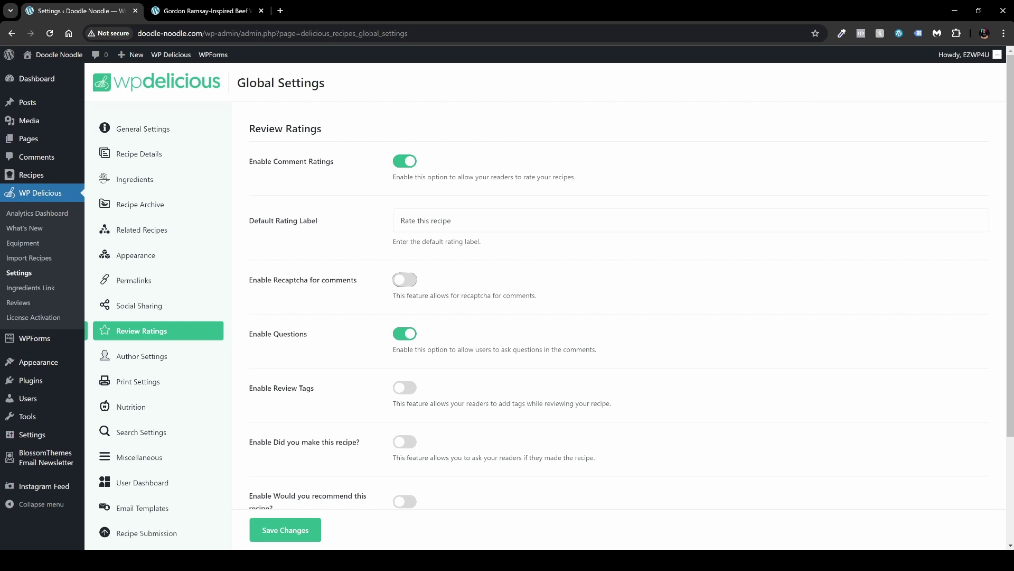
Step: Compare the Enable Questions option with the Ask A Question form on the Beef Wellington page
scroll(418, 305, down, 2)
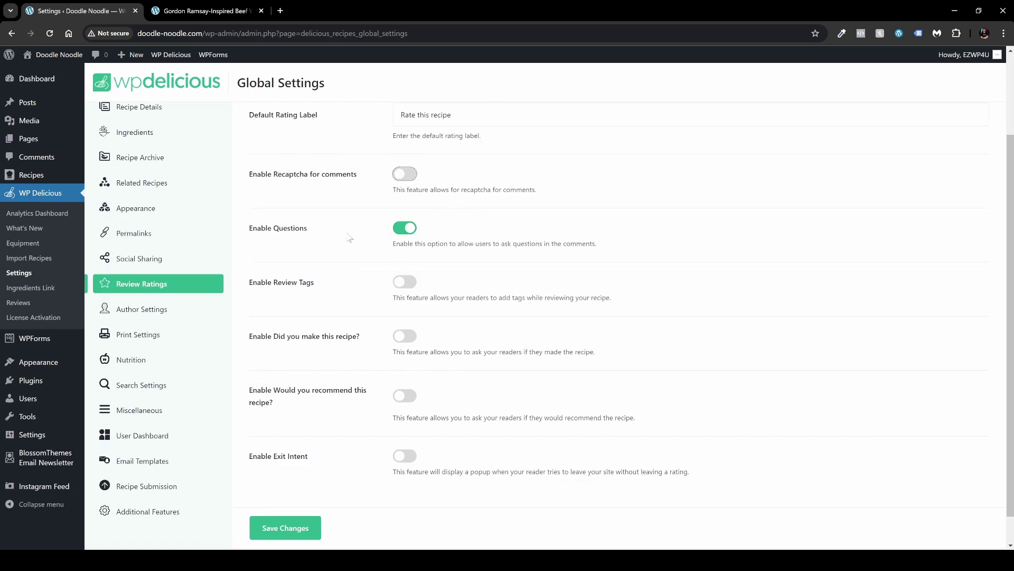
key(ctrl+Tab)
click(475, 210)
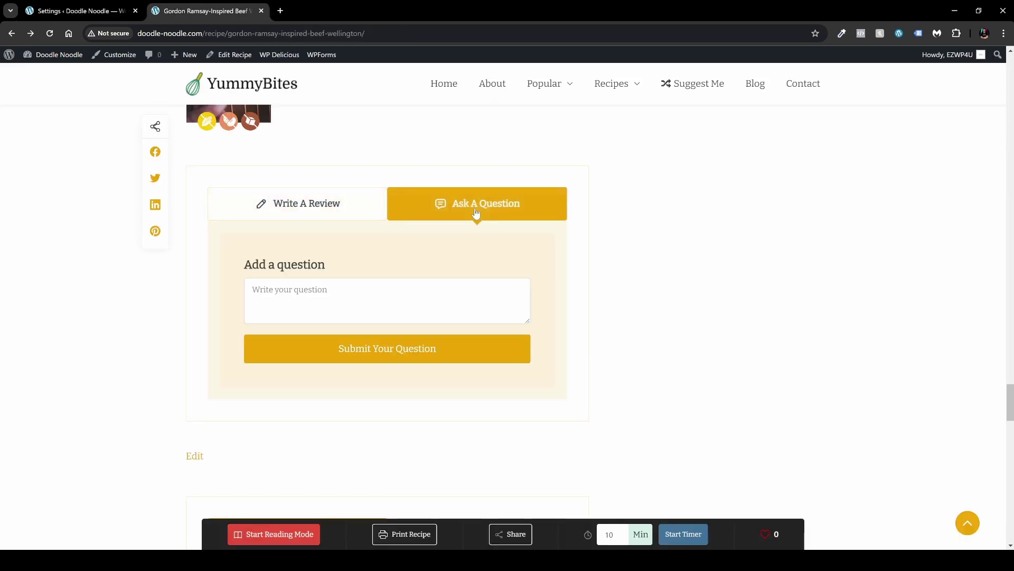
key(ctrl+Tab)
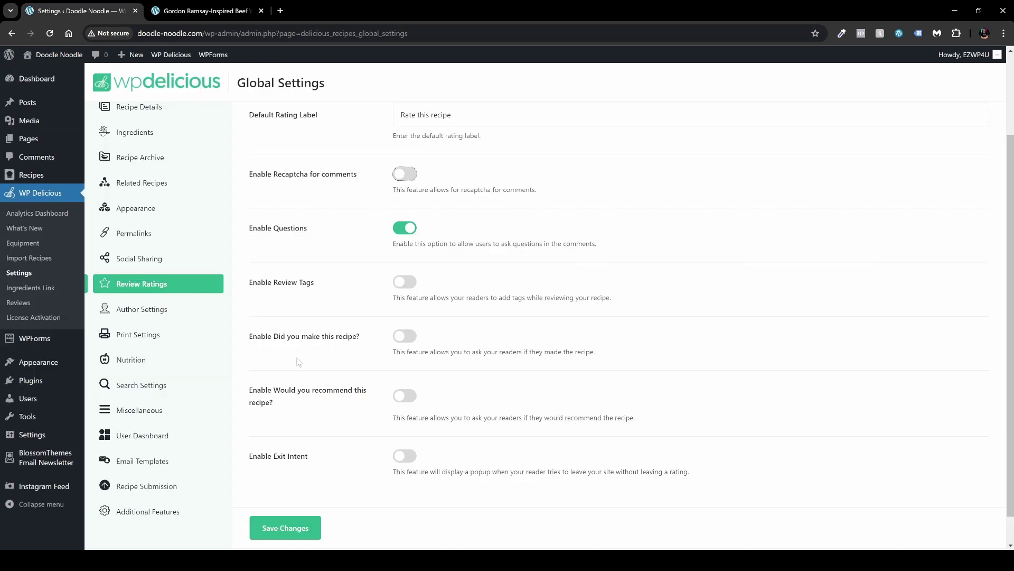
Step: Enable the "Did you make this recipe?" option in the Review Ratings settings and save the changes
click(405, 336)
scroll(405, 338, down, 1)
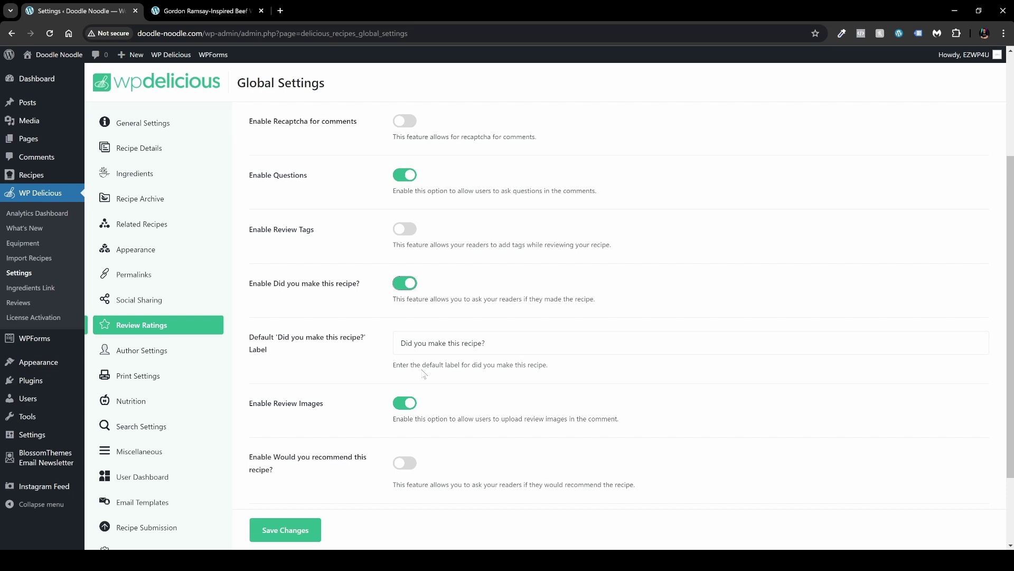
scroll(423, 373, down, 2)
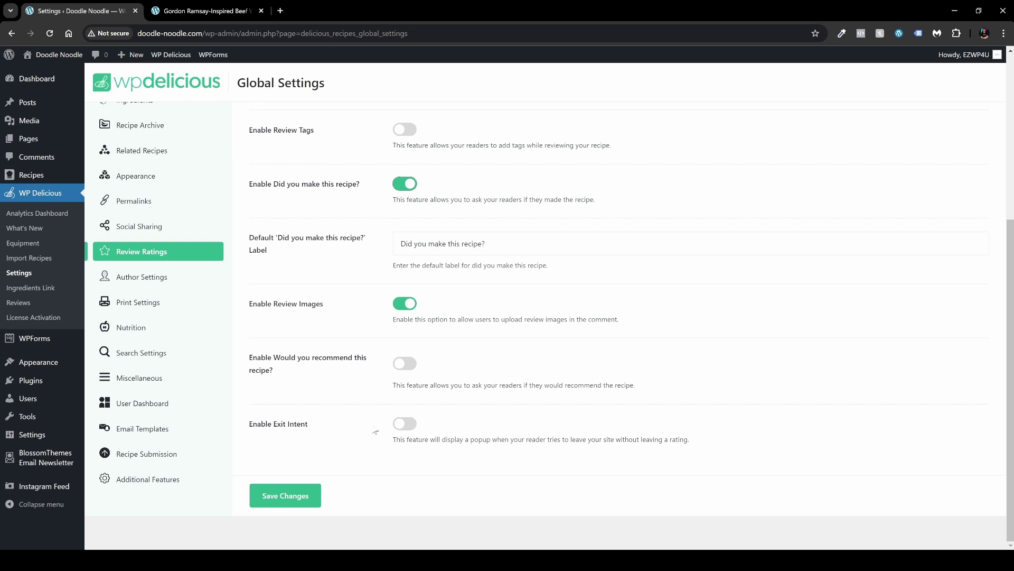
click(310, 494)
Step: Visit the site's front page and open it in the theme customizer
mouse_move(53, 55)
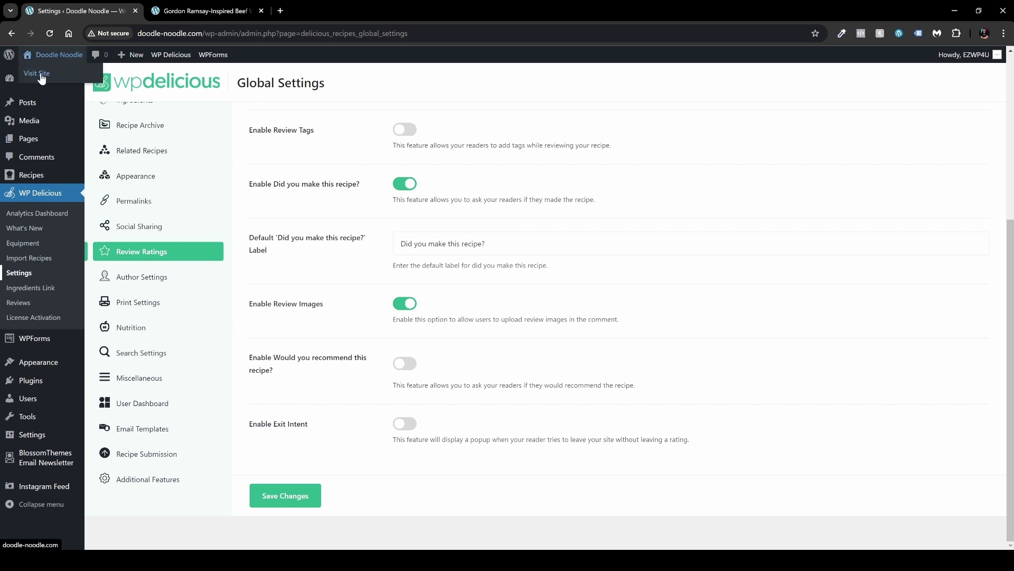
click(42, 77)
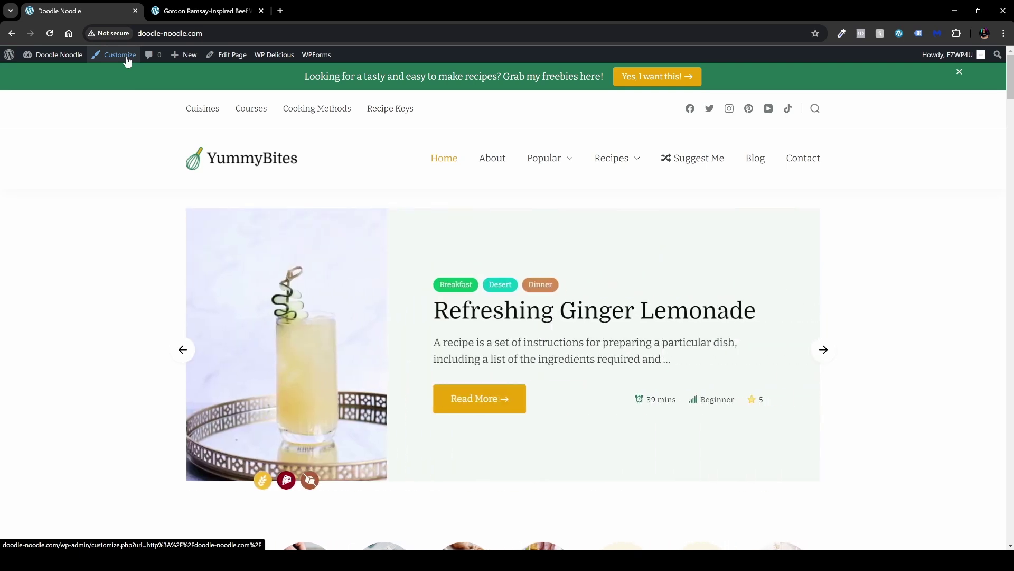
click(126, 62)
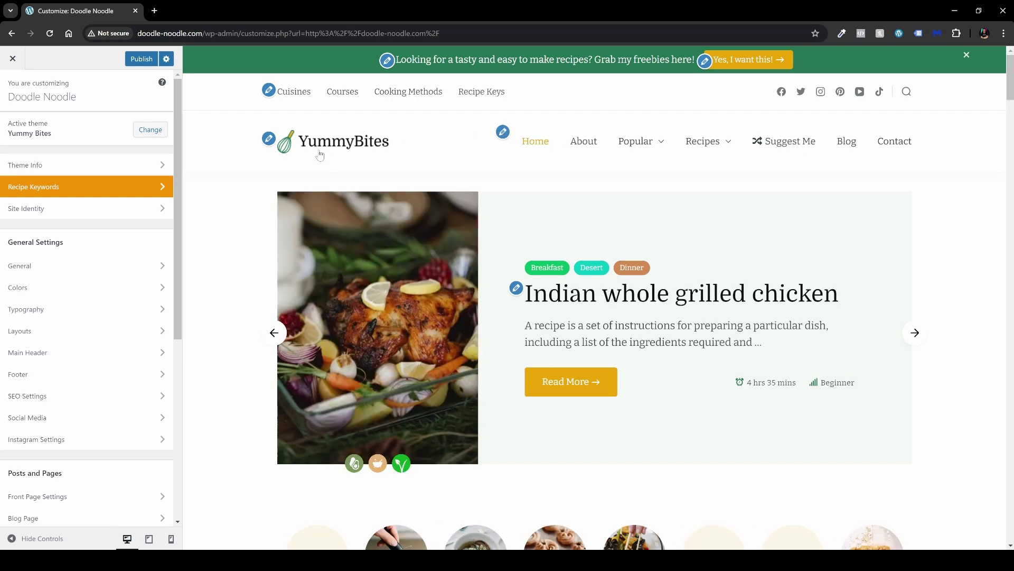
Step: Open the Site Identity settings from the header logo and set the logo width to 210 px
click(270, 140)
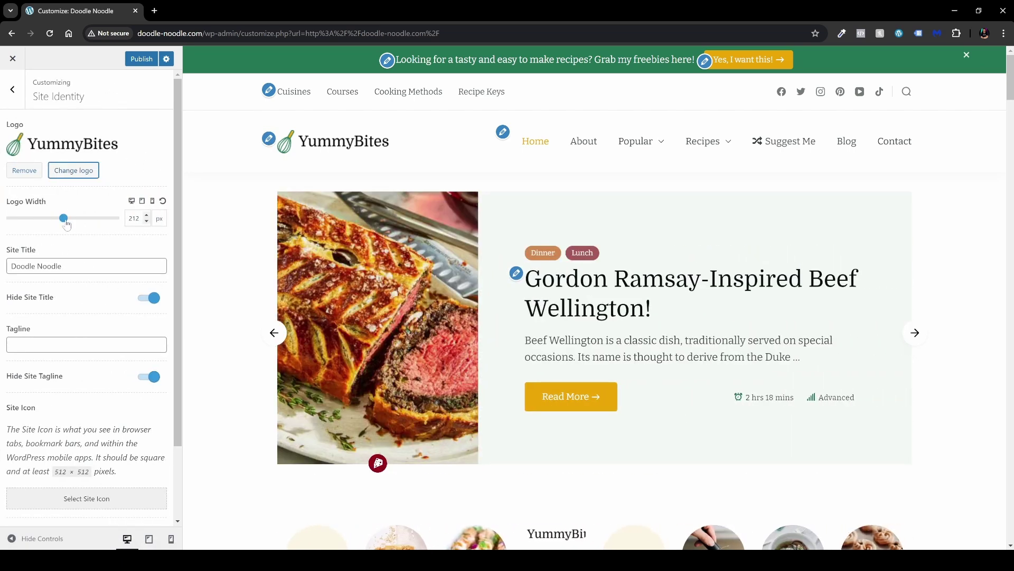
mouse_move(67, 225)
mouse_down()
mouse_move(75, 221)
mouse_move(54, 220)
mouse_up()
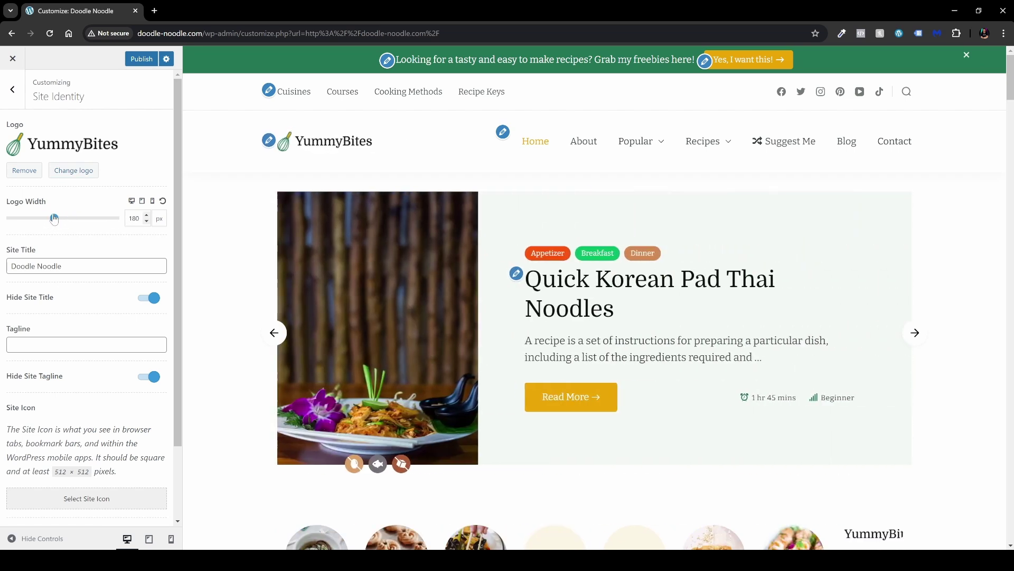
mouse_move(82, 219)
mouse_down()
mouse_move(50, 220)
mouse_move(65, 222)
mouse_up()
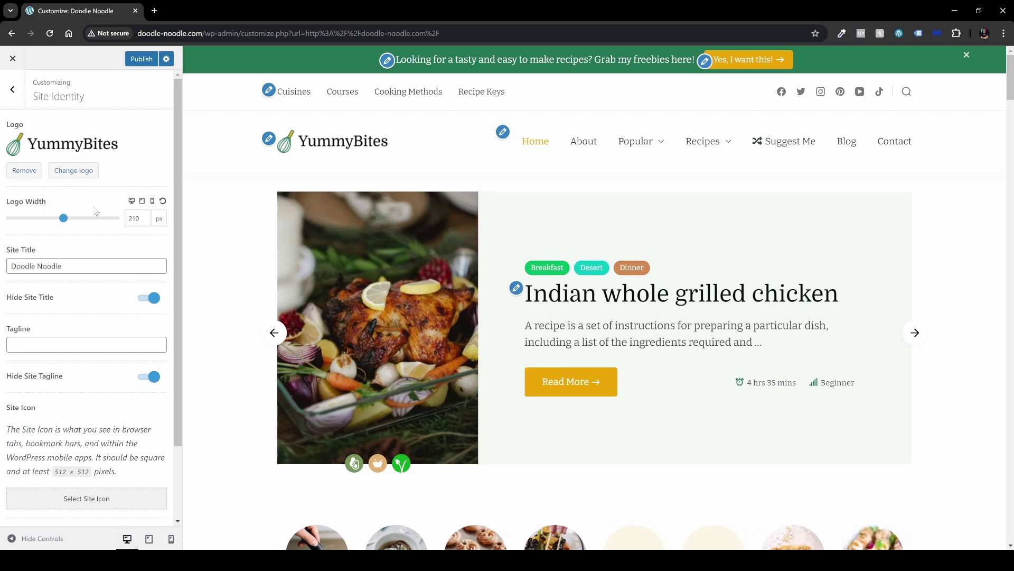
Step: Set the site tagline to "Making Delicious Food", preview it in the header, and hide it again
scroll(81, 271, down, 1)
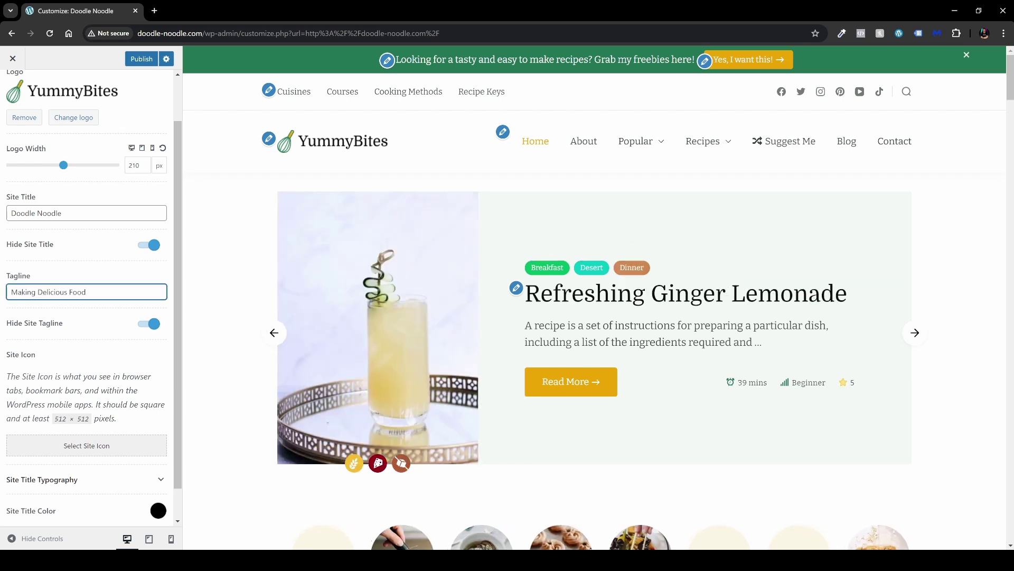
click(149, 324)
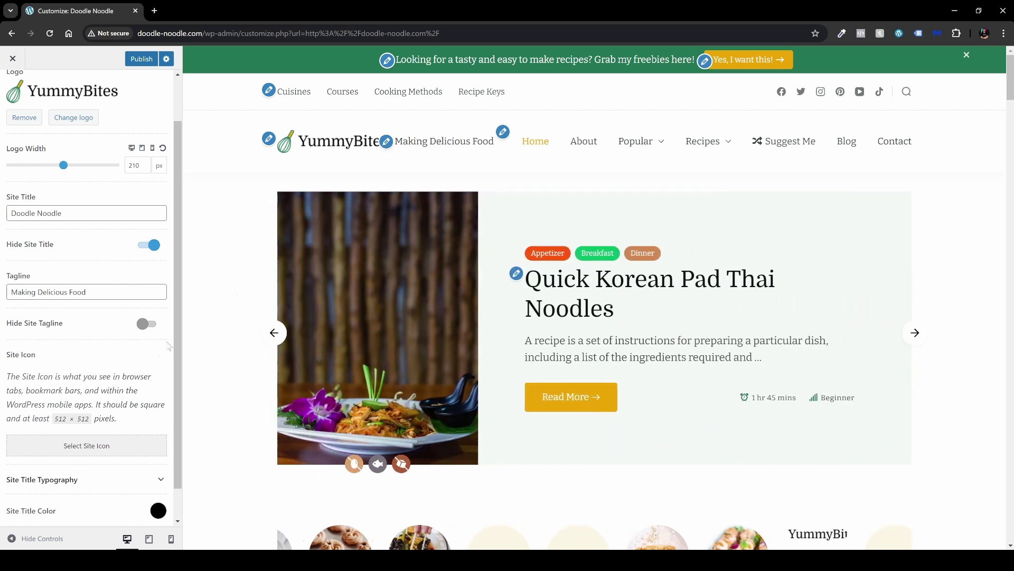
click(142, 324)
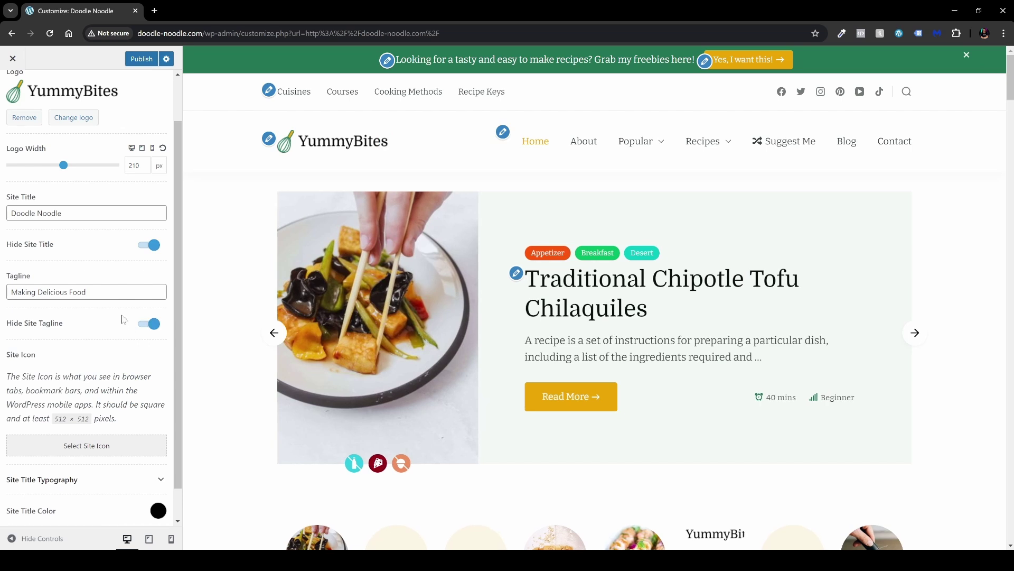
Step: Set the green whisk image from the media library as the site icon
scroll(122, 319, down, 1)
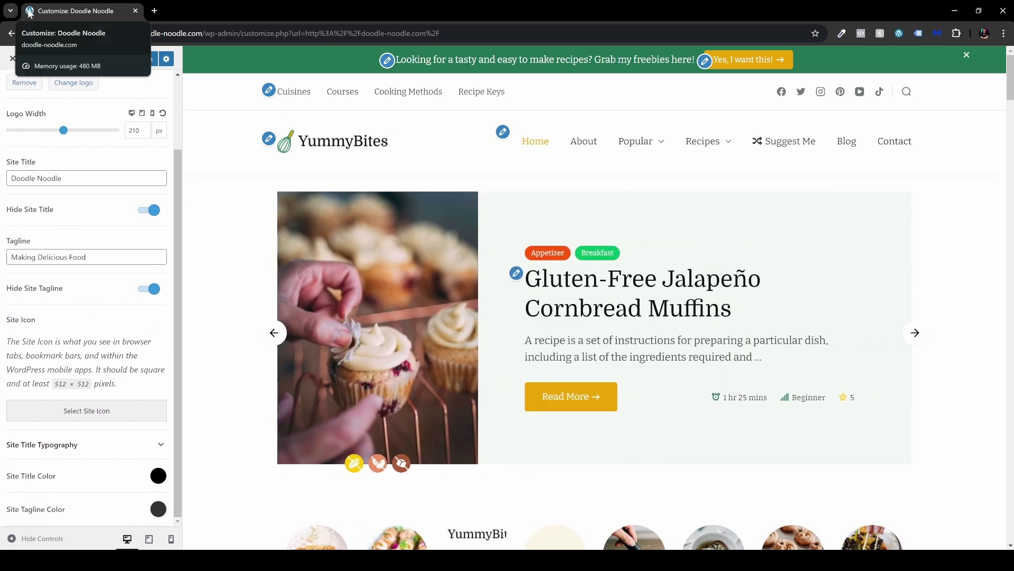
click(85, 411)
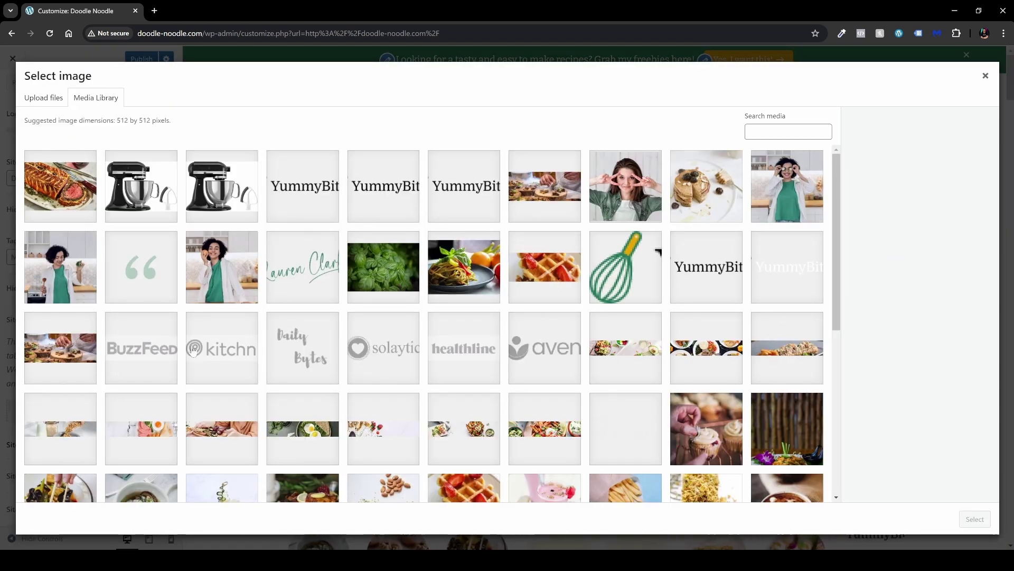
click(641, 262)
click(976, 519)
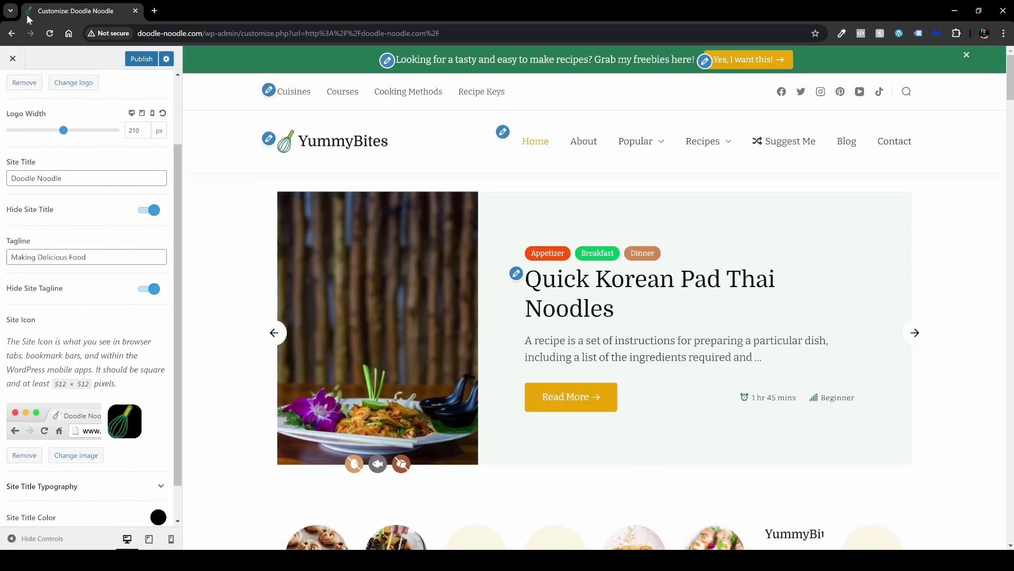
Step: Set the site title's font family to Assistant and publish the change
scroll(78, 287, down, 1)
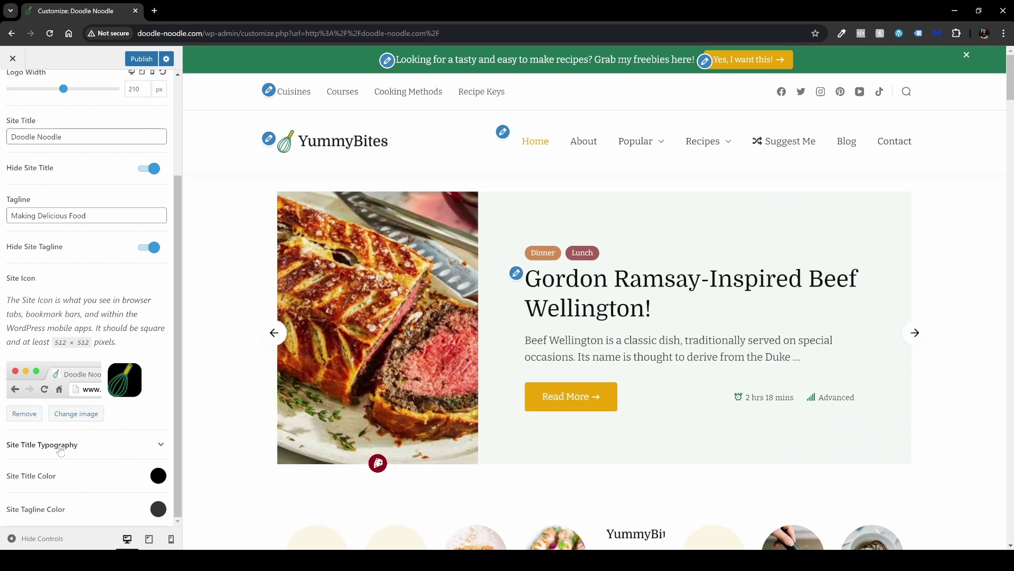
click(60, 449)
scroll(90, 327, down, 4)
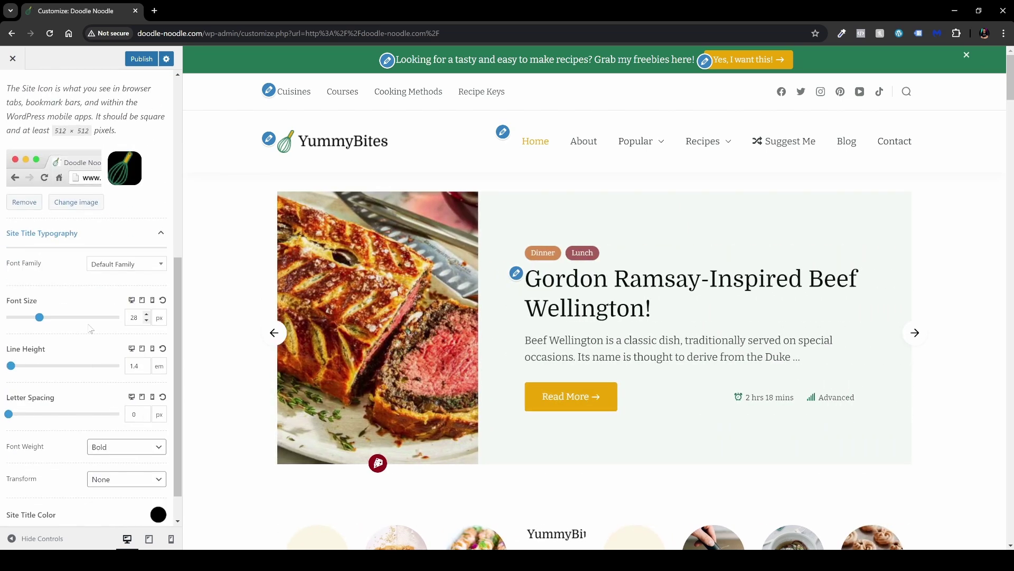
click(124, 264)
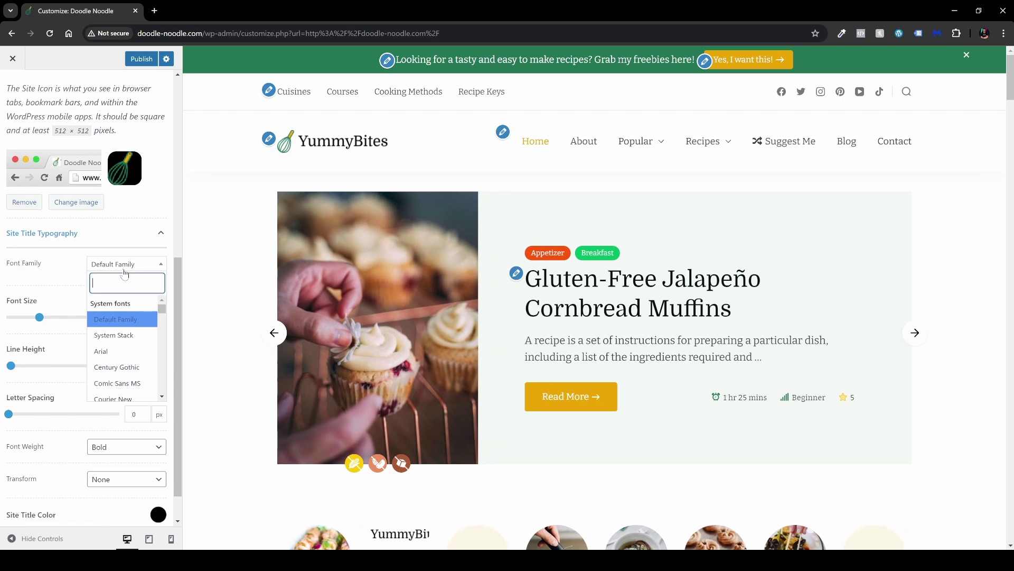
scroll(140, 352, down, 1)
scroll(134, 341, down, 15)
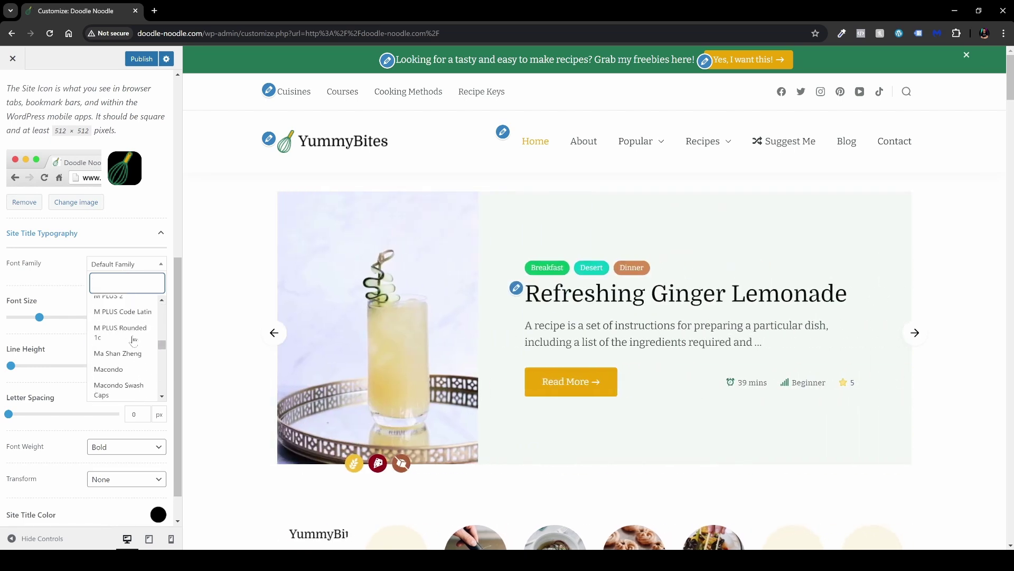
scroll(133, 340, down, 5)
scroll(133, 340, up, 20)
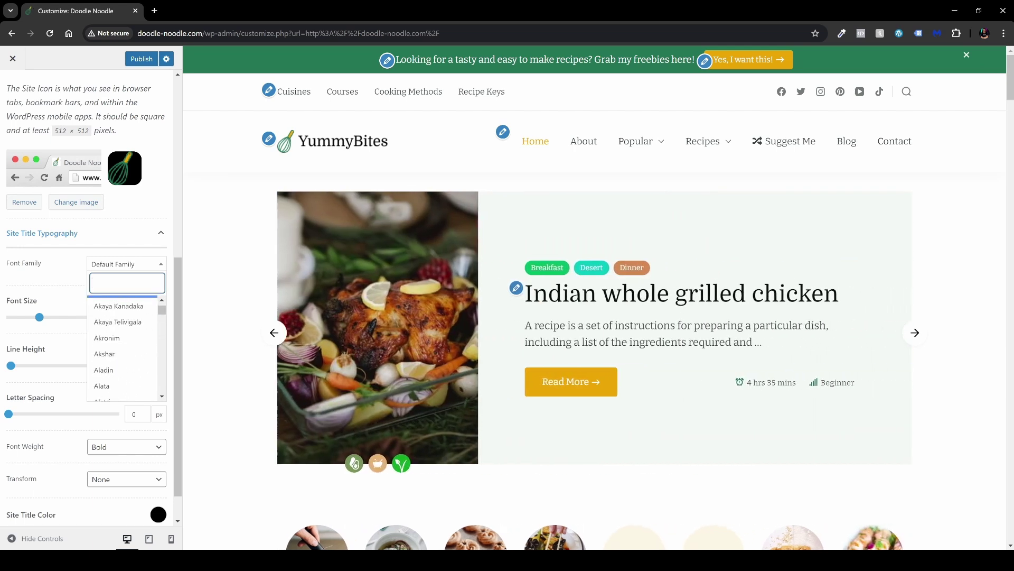
click(108, 335)
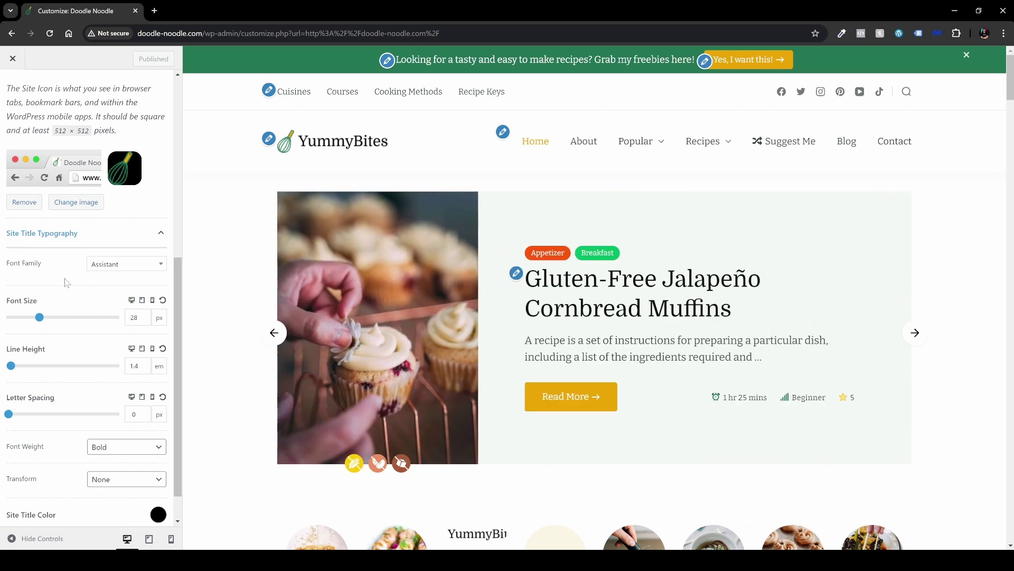
Step: View the remaining site title typography settings and the site tagline color picker, and leave Site Identity
scroll(63, 320, down, 1)
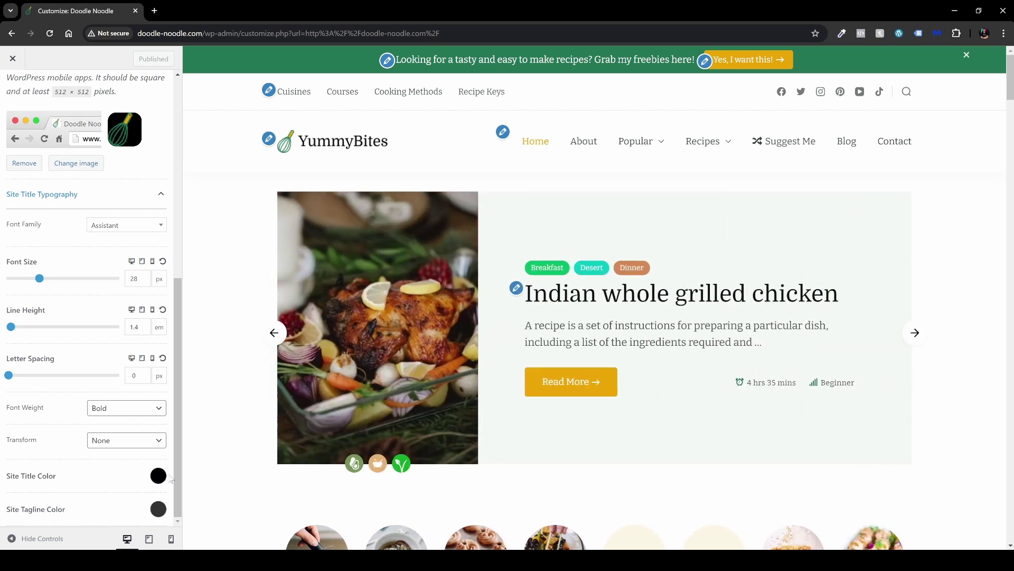
click(158, 509)
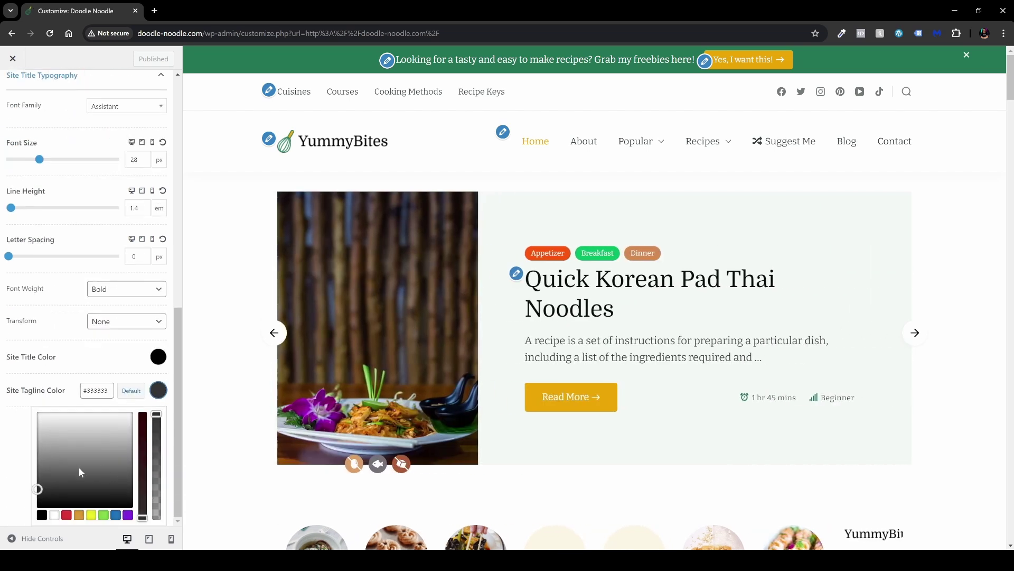
click(163, 395)
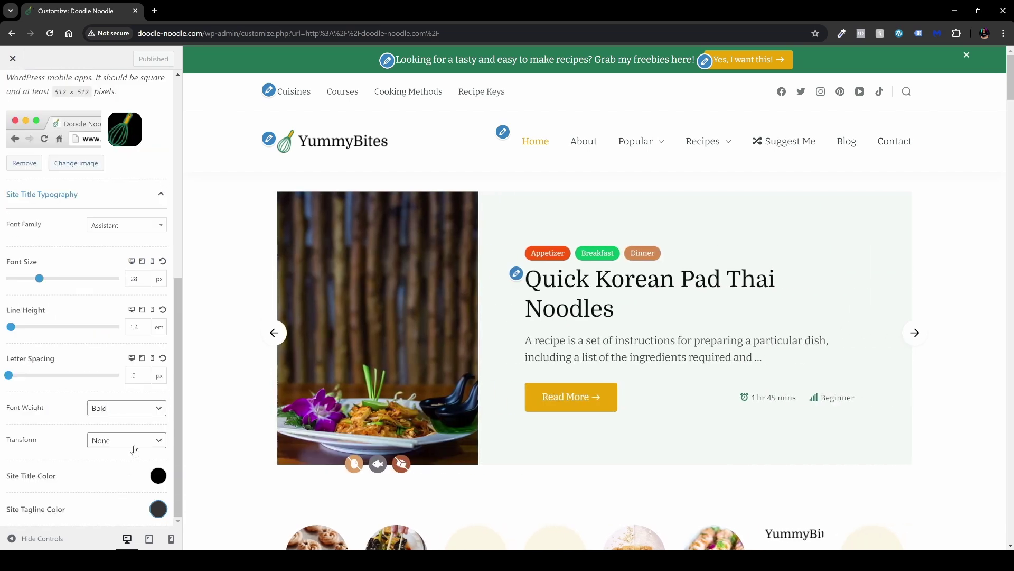
scroll(86, 455, up, 7)
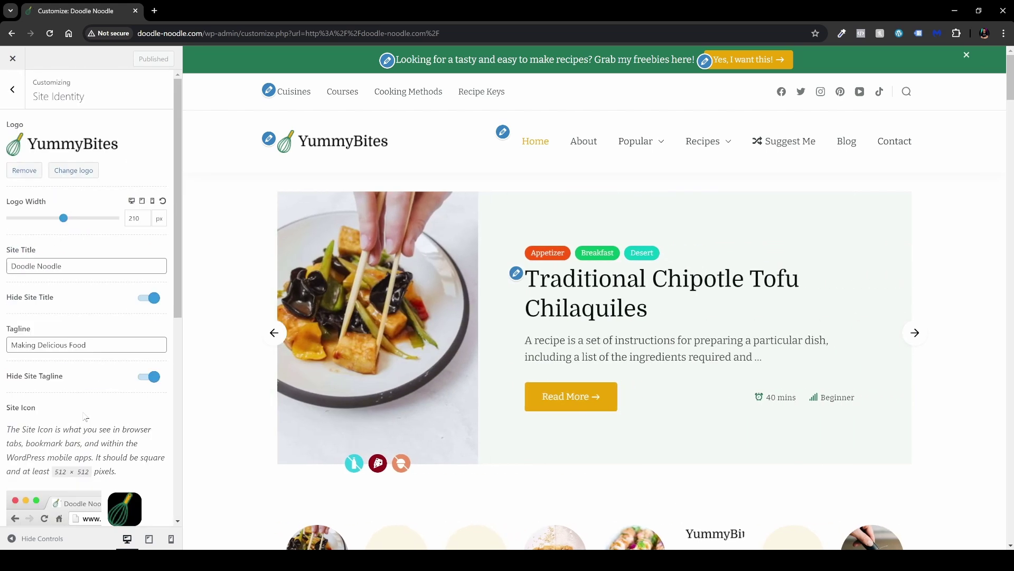
click(16, 97)
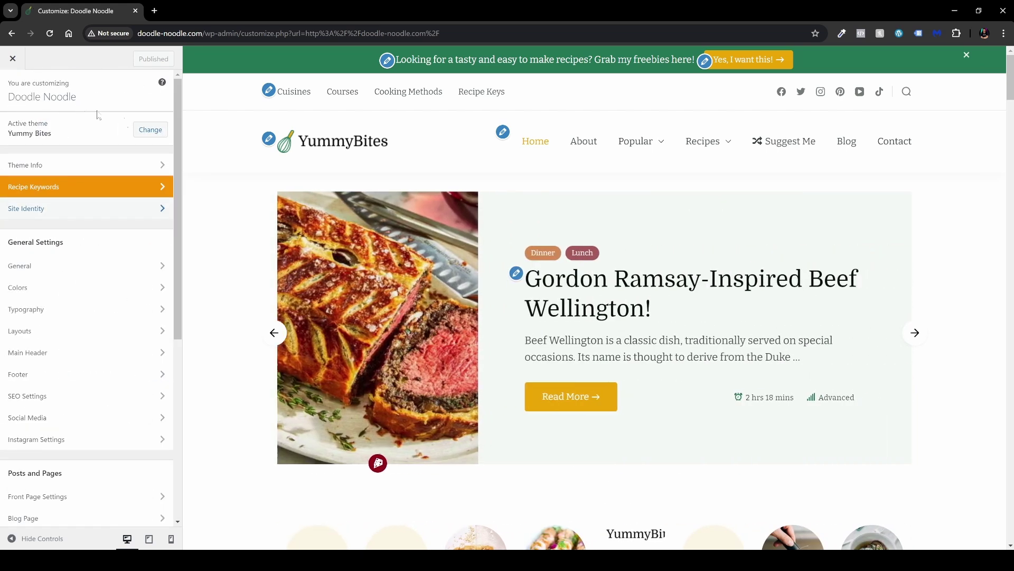
Step: Remove the Contact item from the Primary Menu and publish the change
click(502, 133)
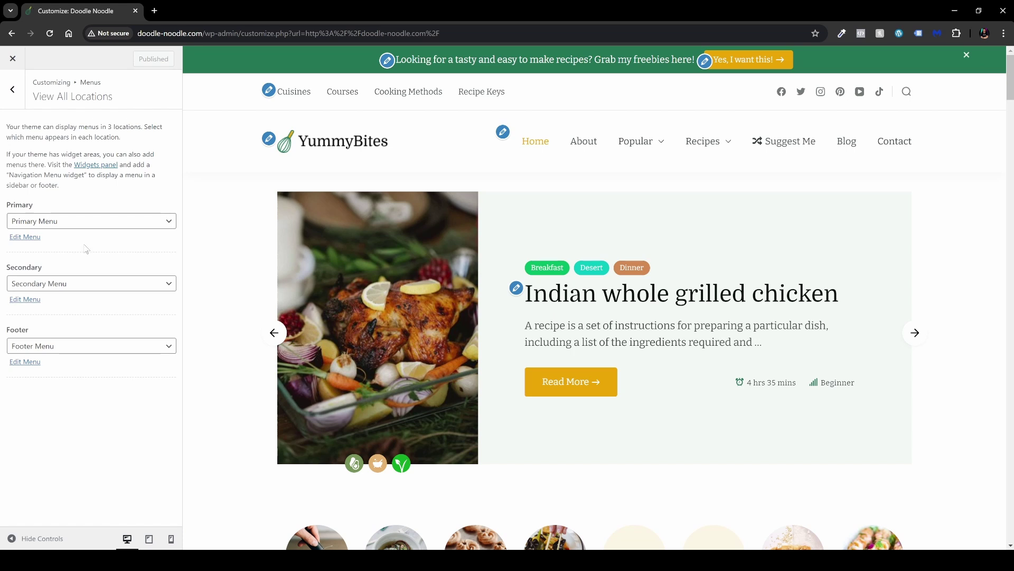
click(25, 236)
scroll(107, 191, down, 10)
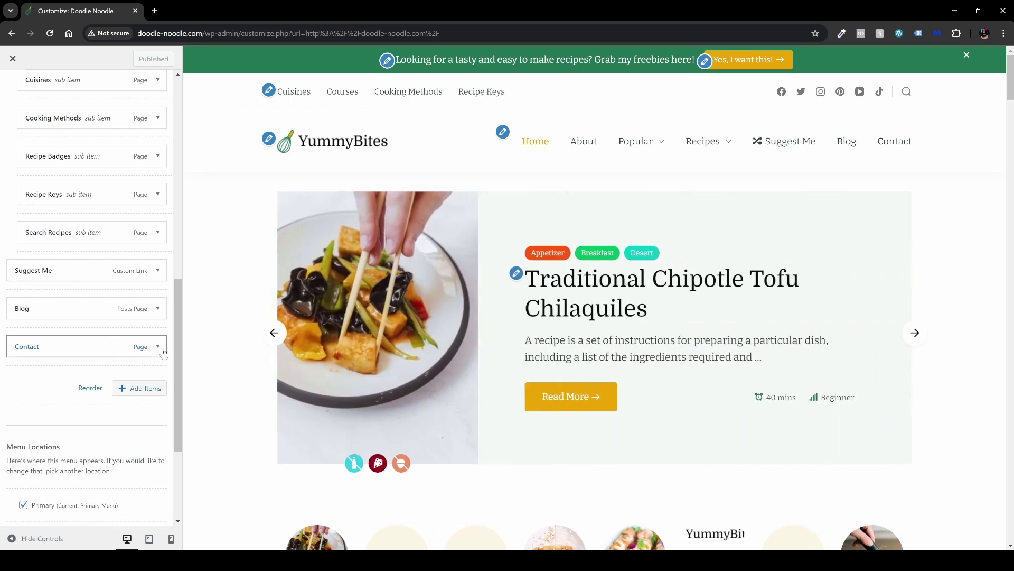
click(158, 347)
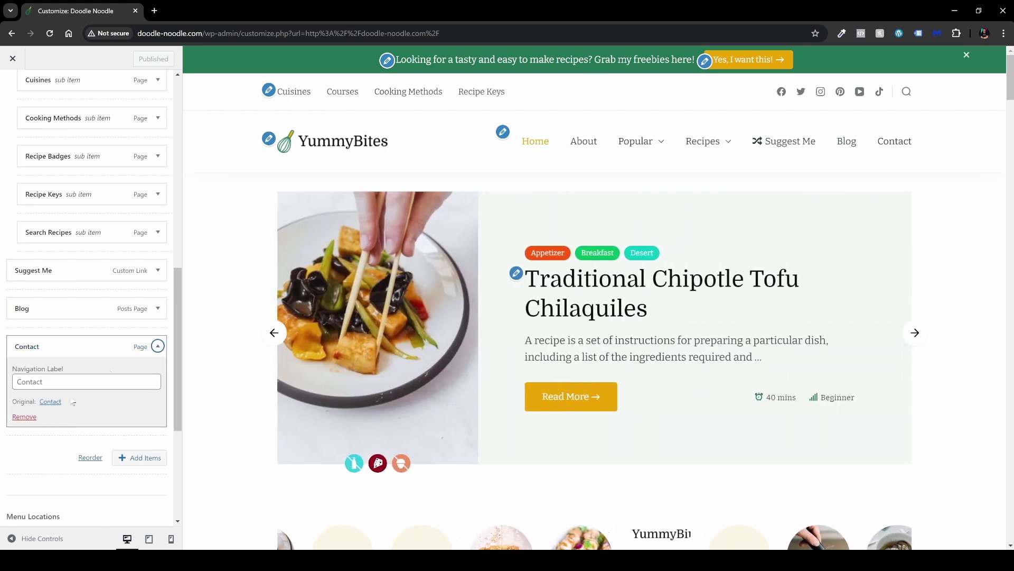
click(27, 419)
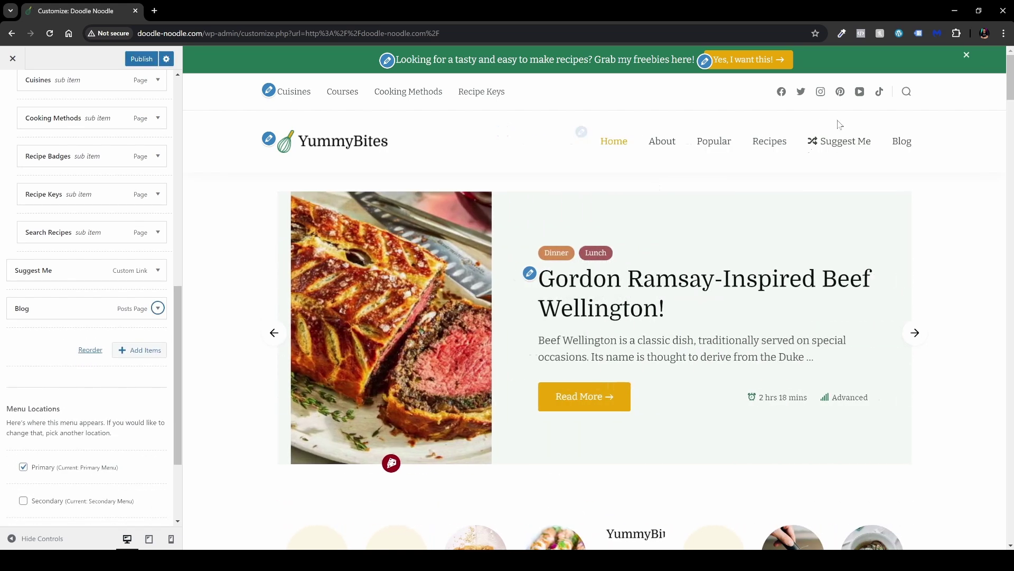
scroll(105, 359, down, 3)
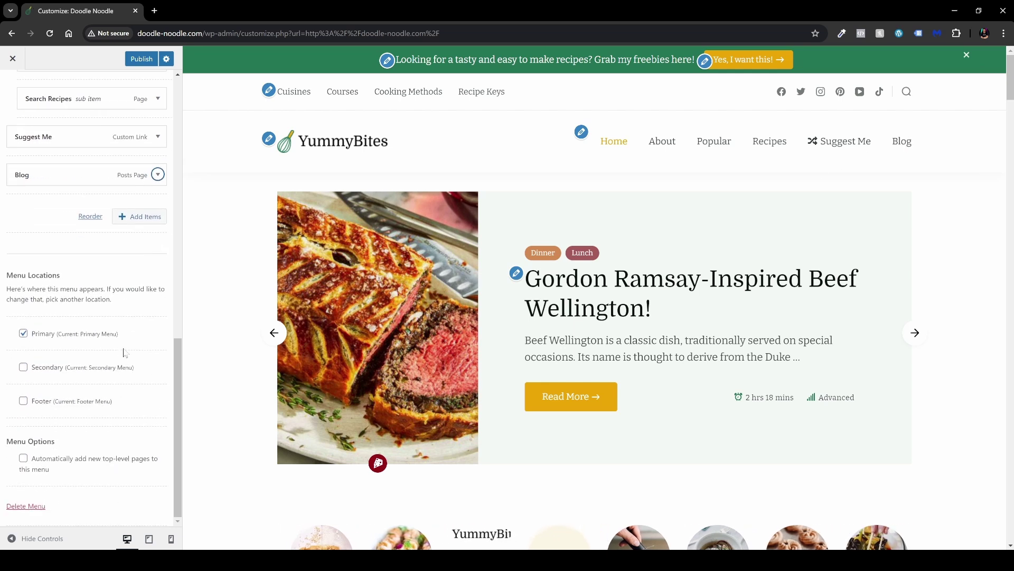
scroll(126, 364, up, 10)
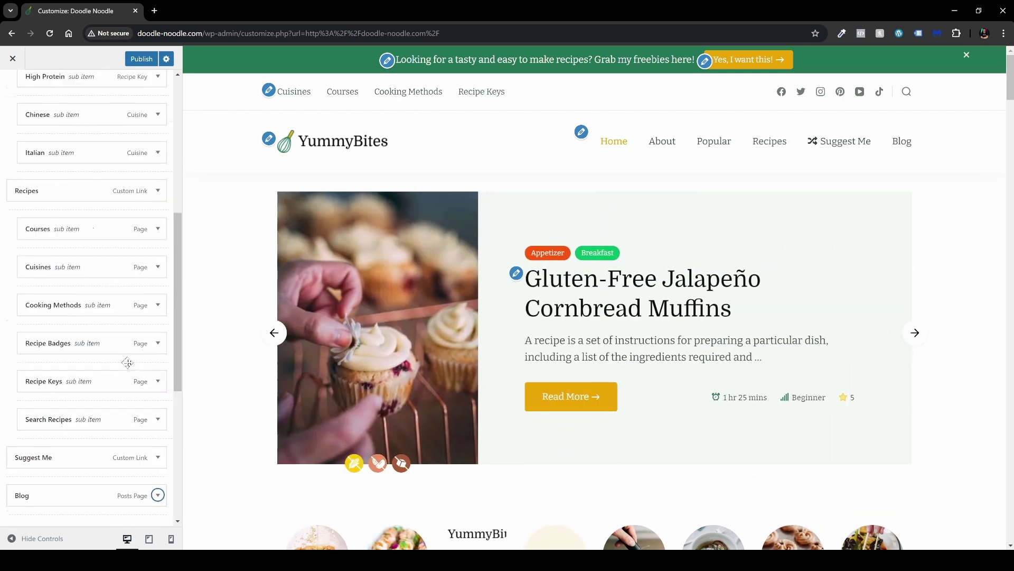
click(140, 59)
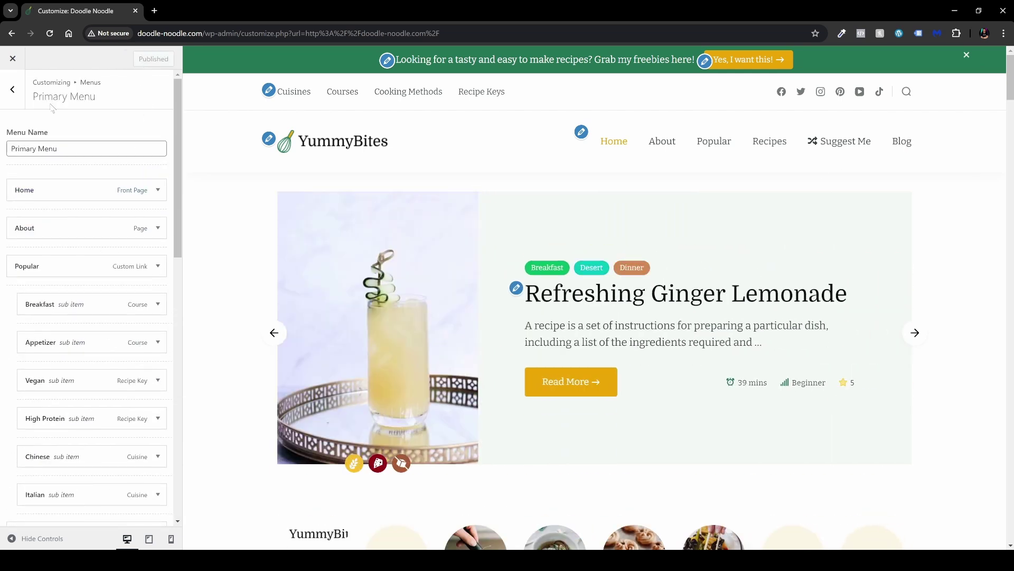
Step: Open the Social Media menu and inspect the URL and navigation label settings of its Facebook and Instagram links
click(23, 100)
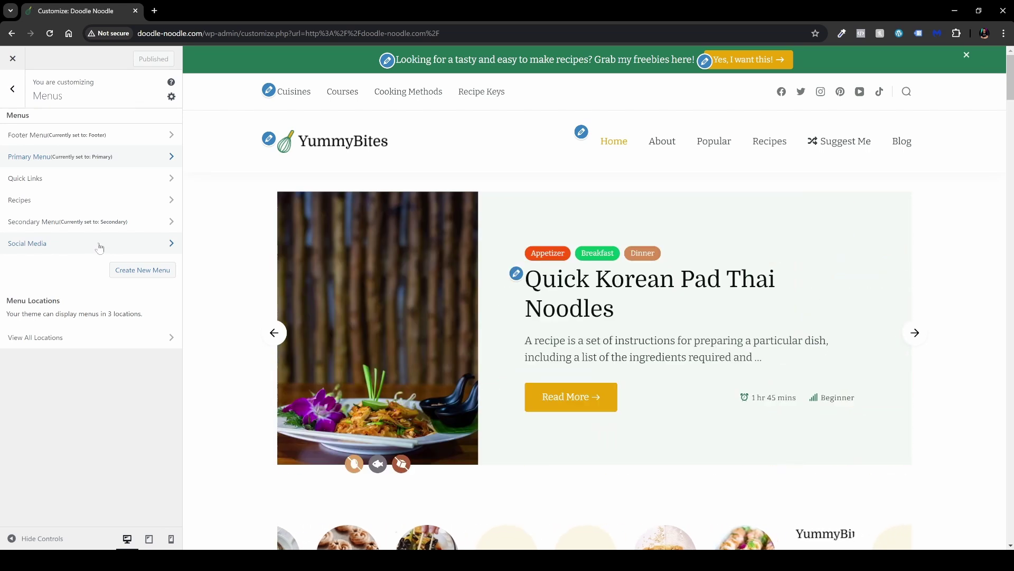
click(99, 248)
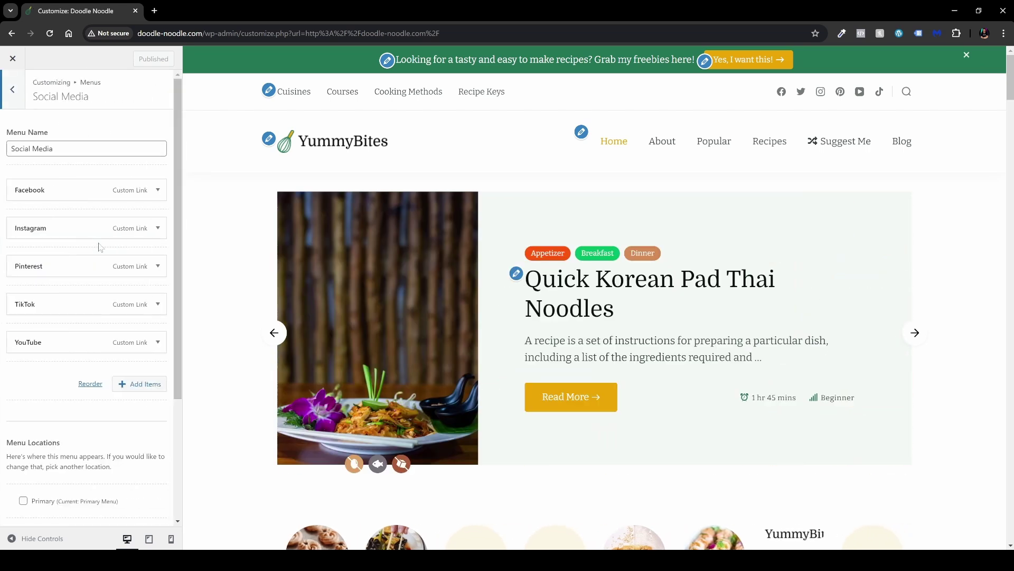
click(110, 190)
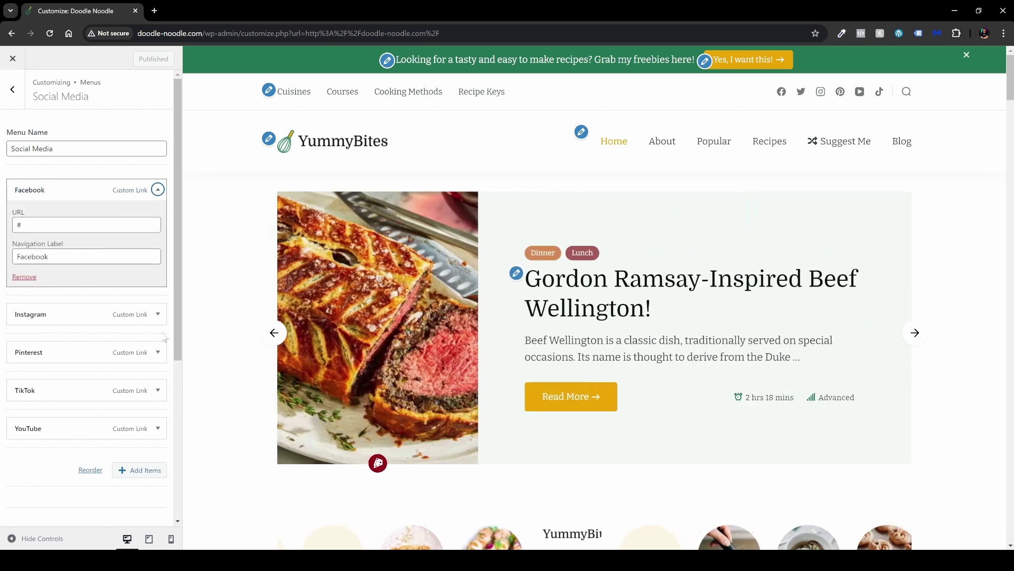
click(136, 319)
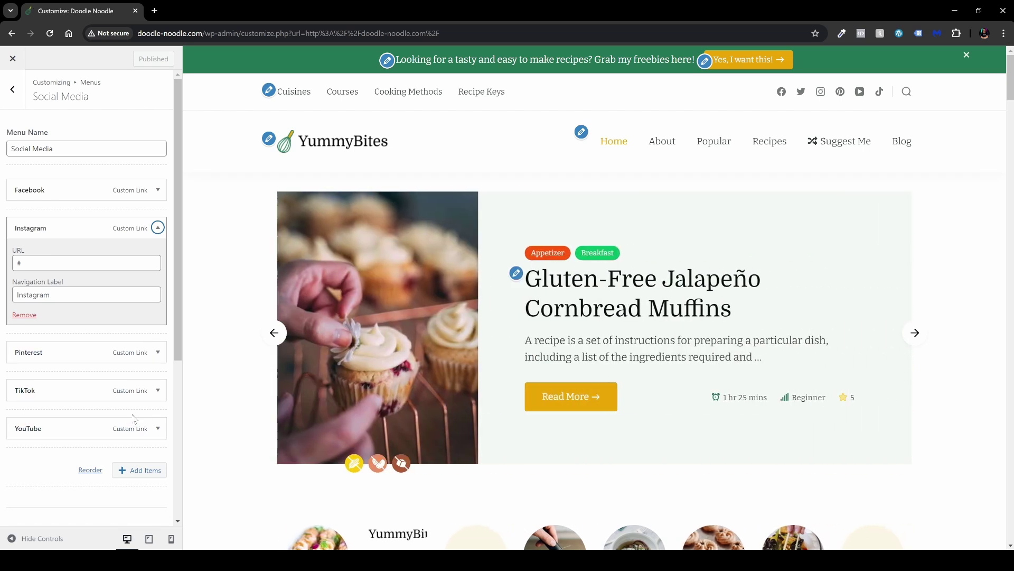
Step: Move Instagram above Facebook in the Social Media menu, restore the original order, and return to the menu list
click(79, 411)
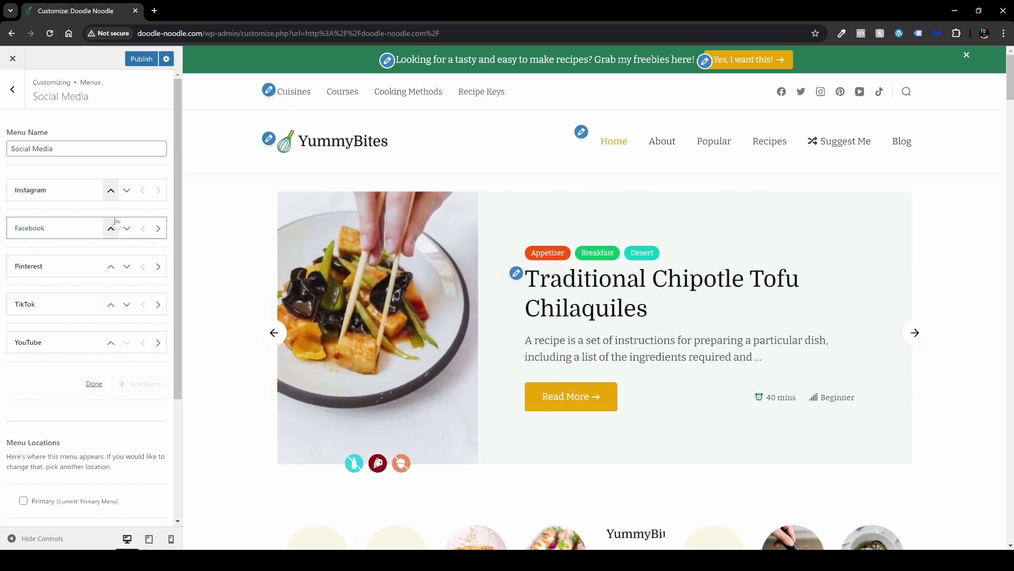
drag(81, 200, 81, 237)
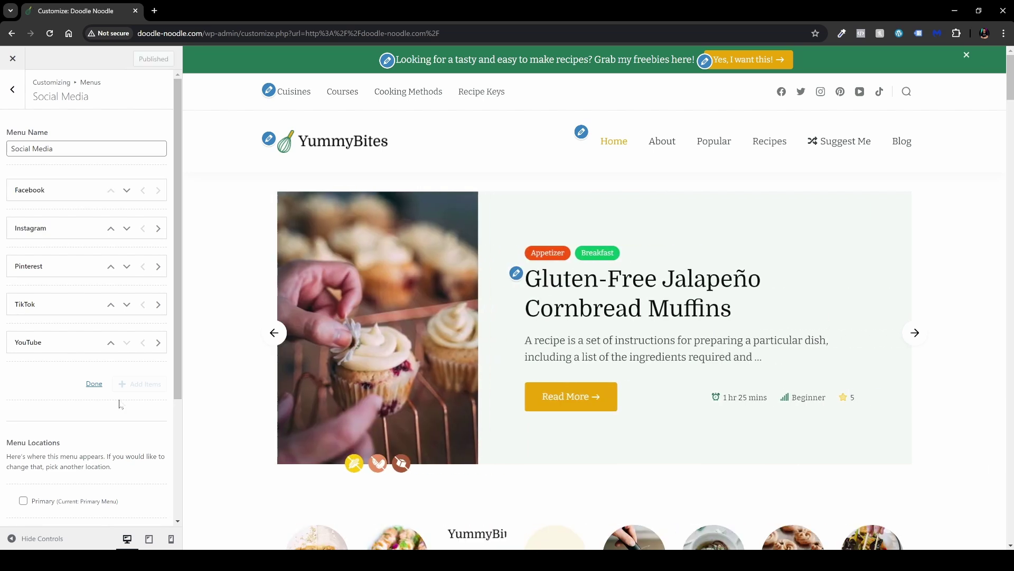
click(12, 90)
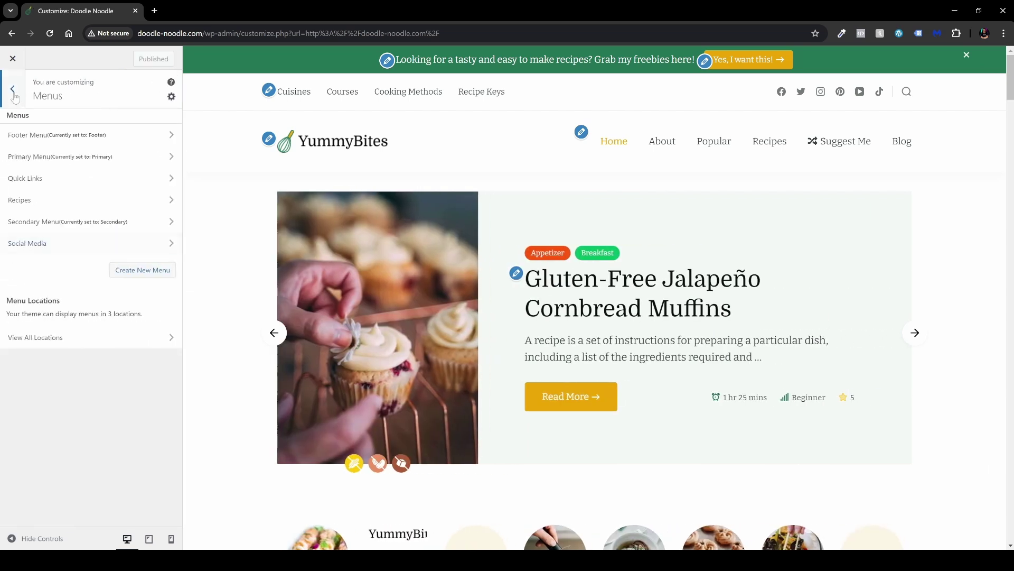
Step: Leave the menus and open the Container section of the General settings
click(14, 91)
scroll(205, 301, down, 2)
scroll(74, 192, up, 4)
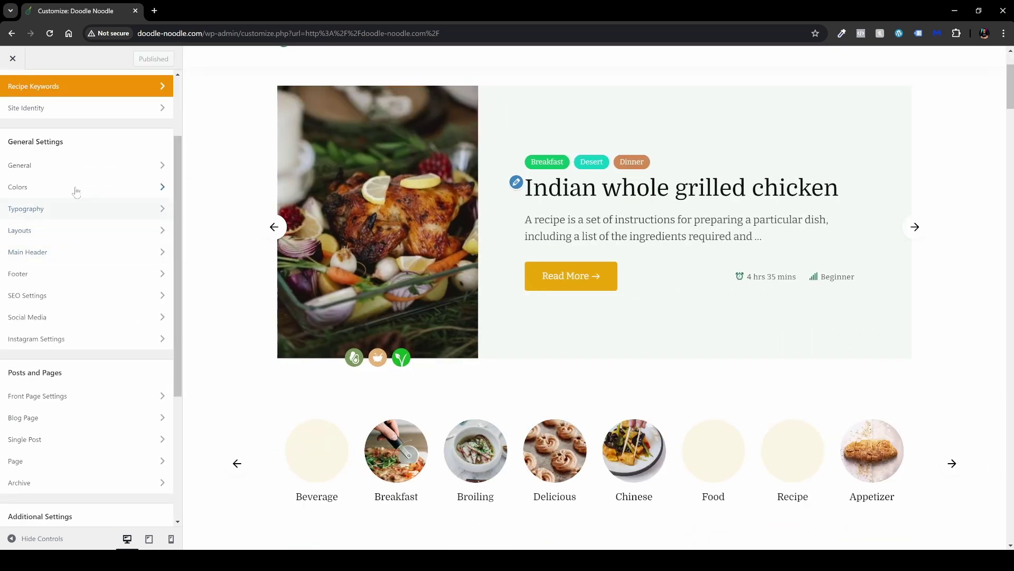
click(74, 166)
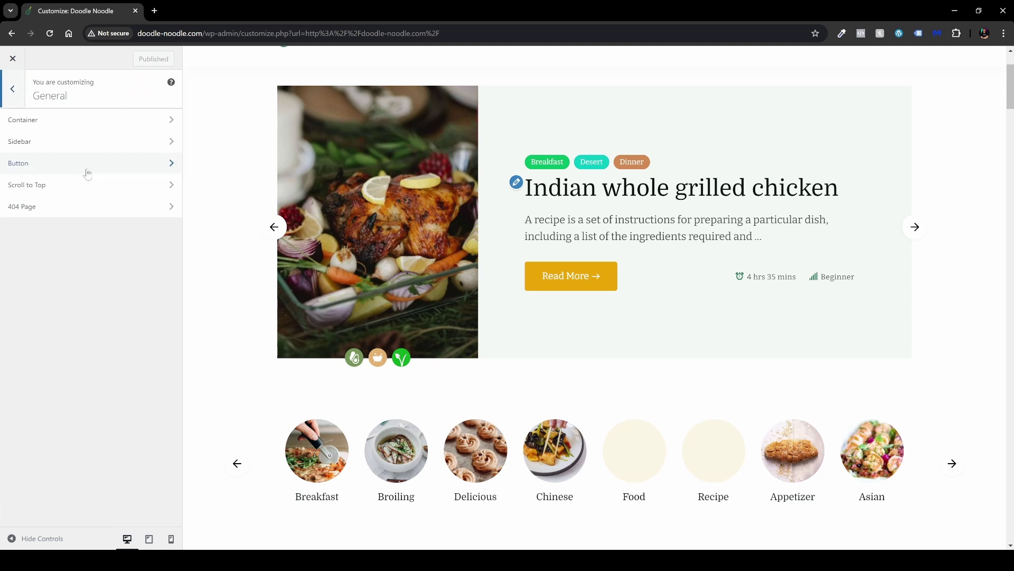
click(78, 120)
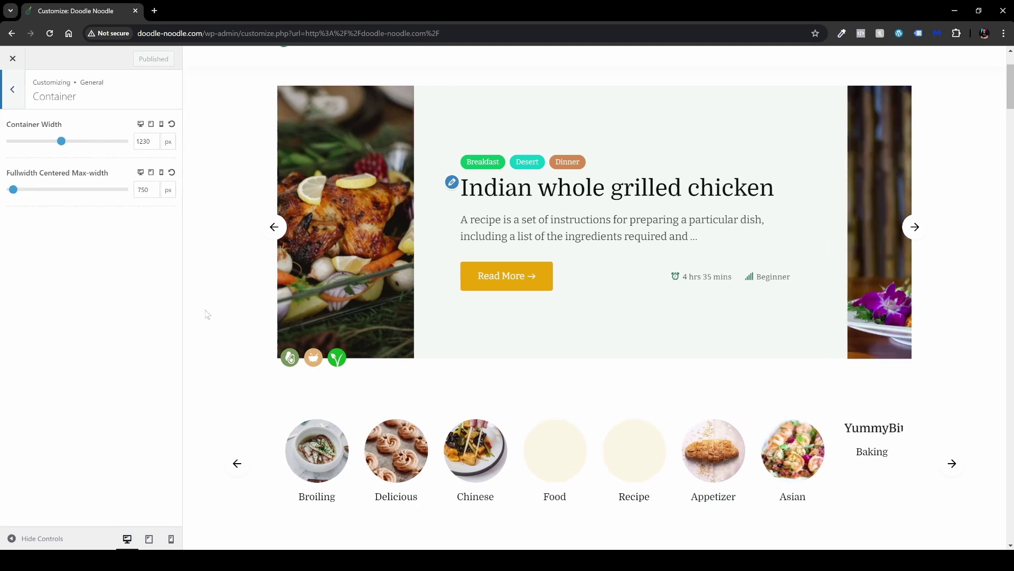
scroll(235, 304, up, 2)
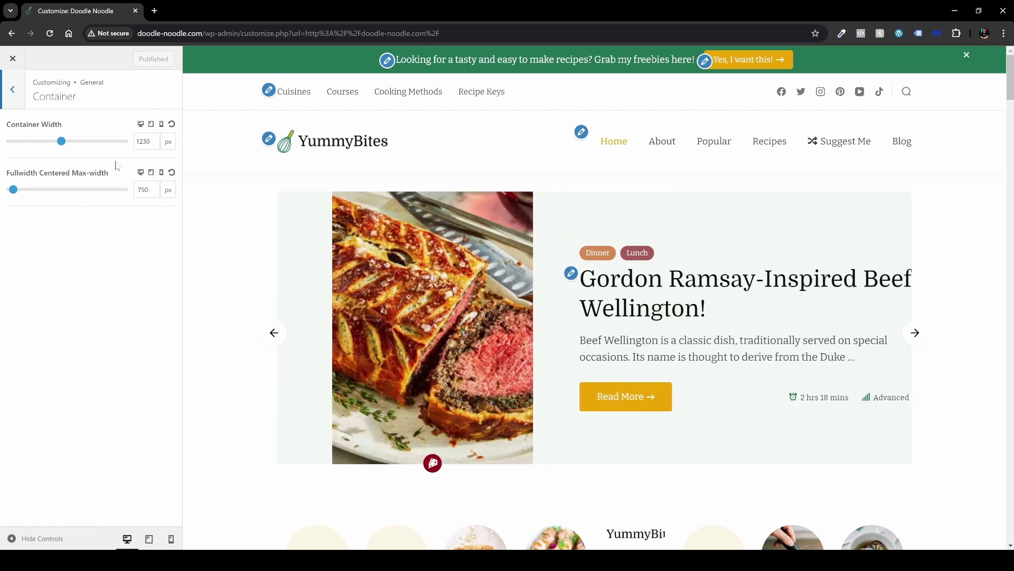
Step: Try a container width of 1400 px and review the front page preview
double_click(143, 141)
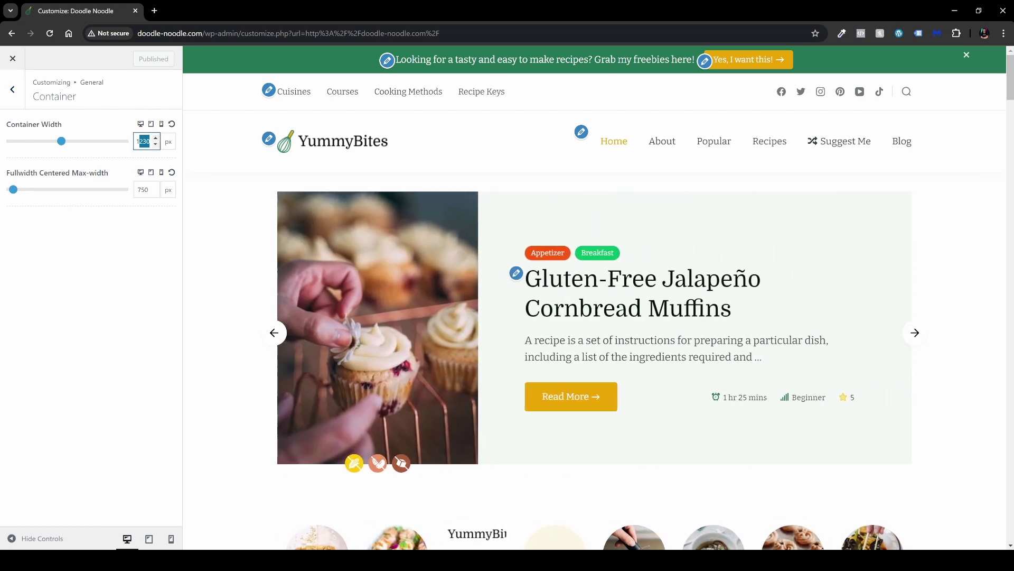
text(1400)
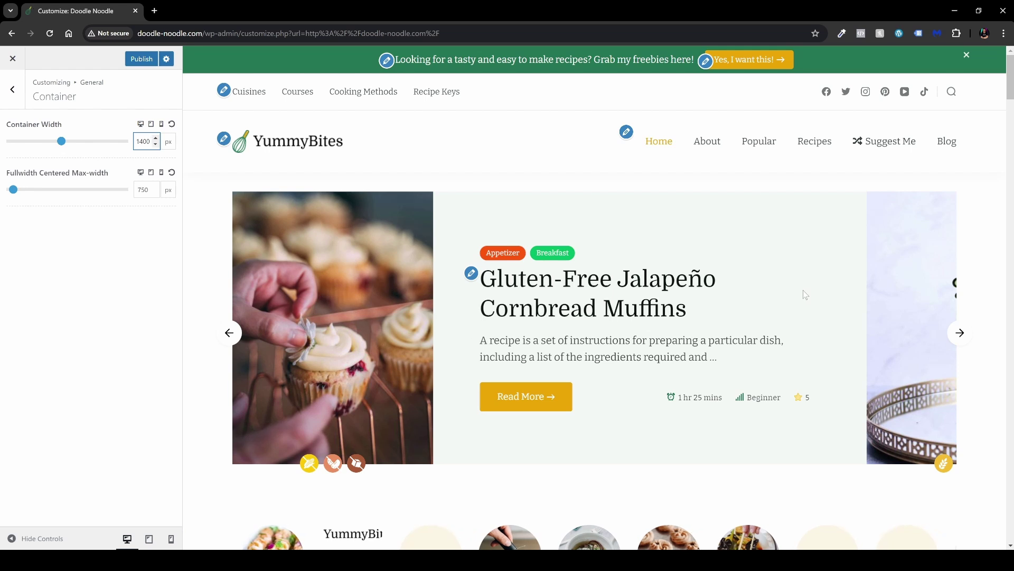
scroll(742, 285, down, 10)
scroll(597, 296, up, 6)
scroll(598, 315, up, 5)
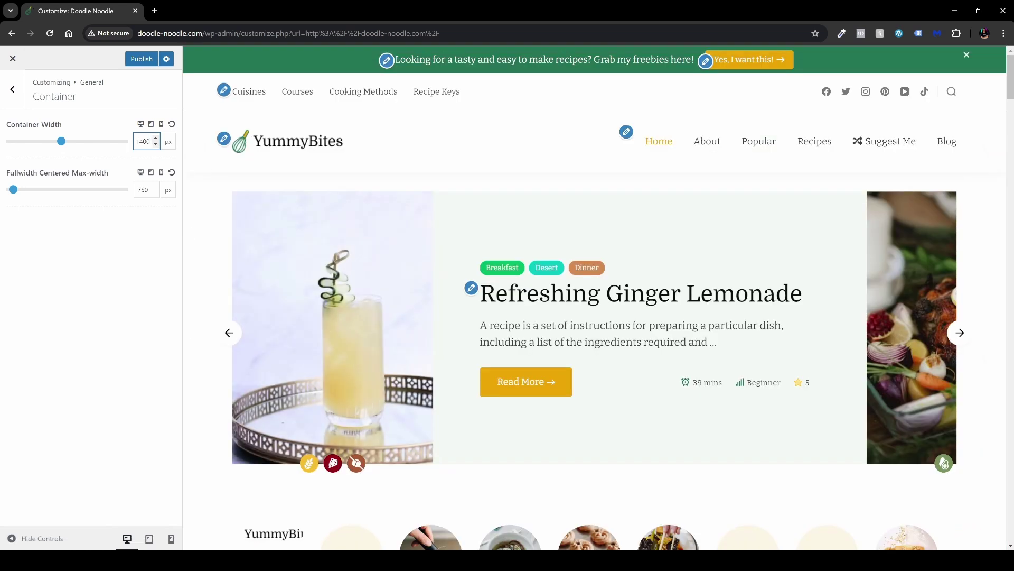
Step: Preview the container width at 1140 px, set it to 1280 px, and return to the General settings
key(ctrl+a)
text(1140)
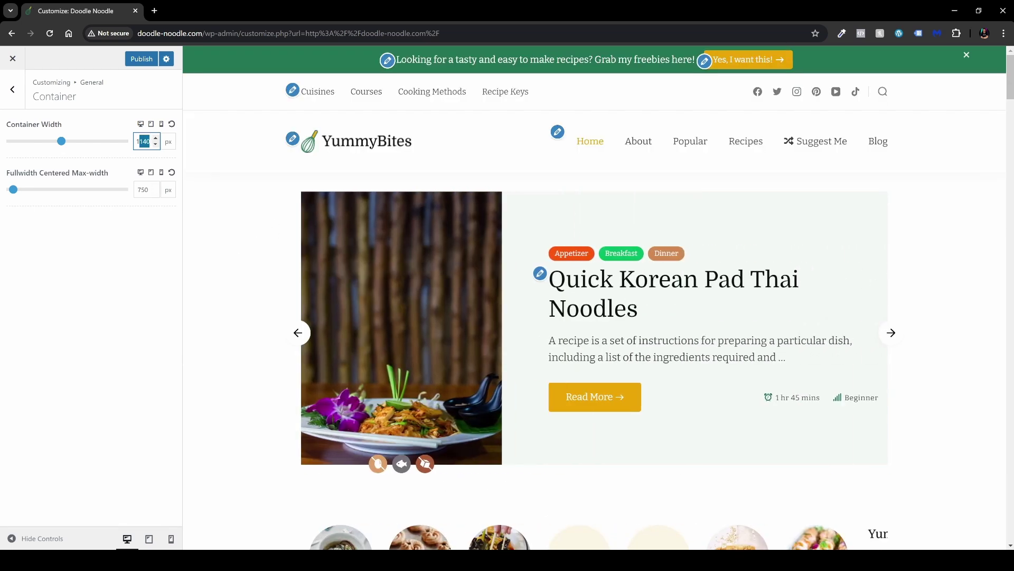
text(1280)
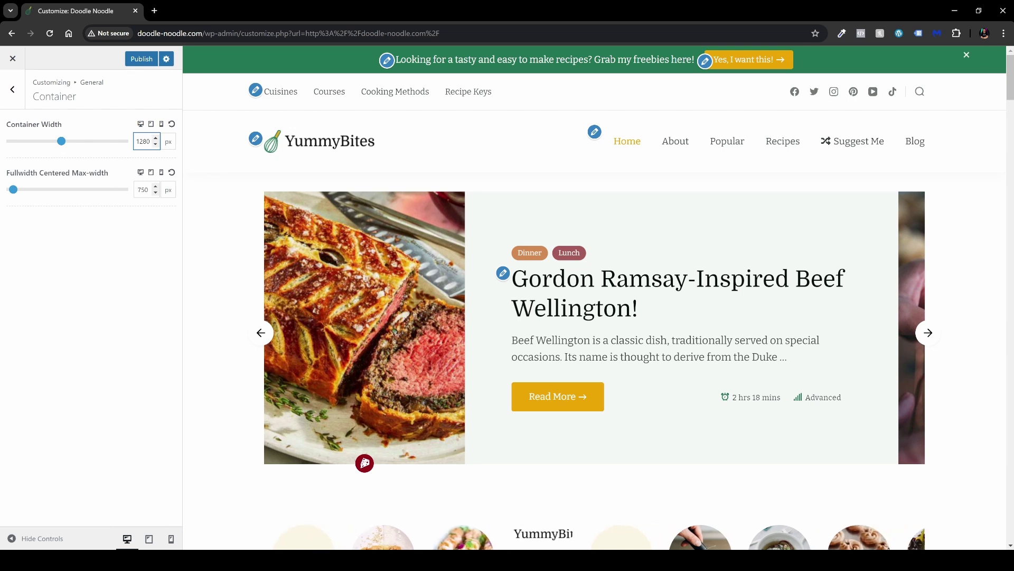
click(17, 95)
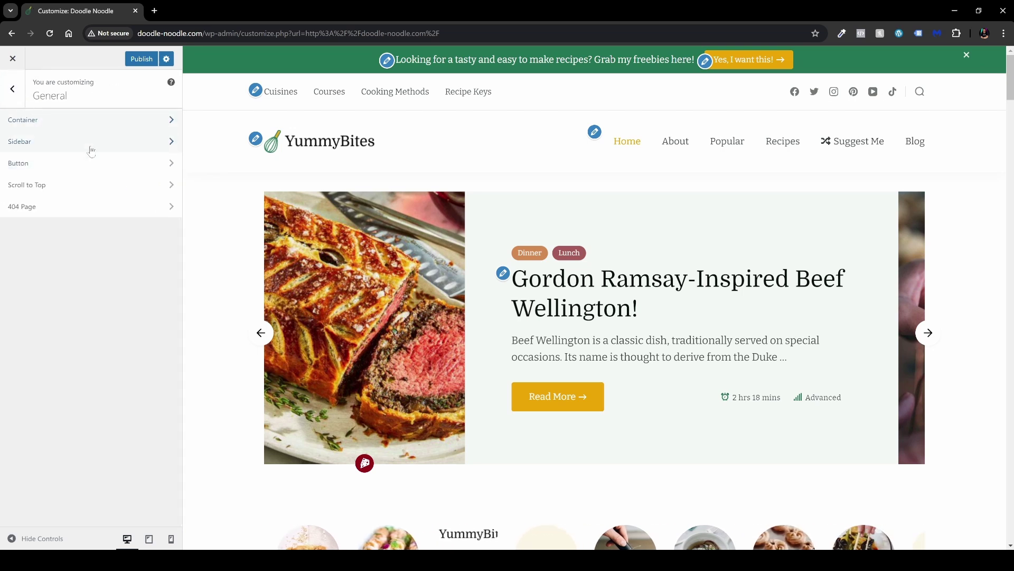
Step: Review the Sidebar section of the General settings and open the Button section
click(87, 143)
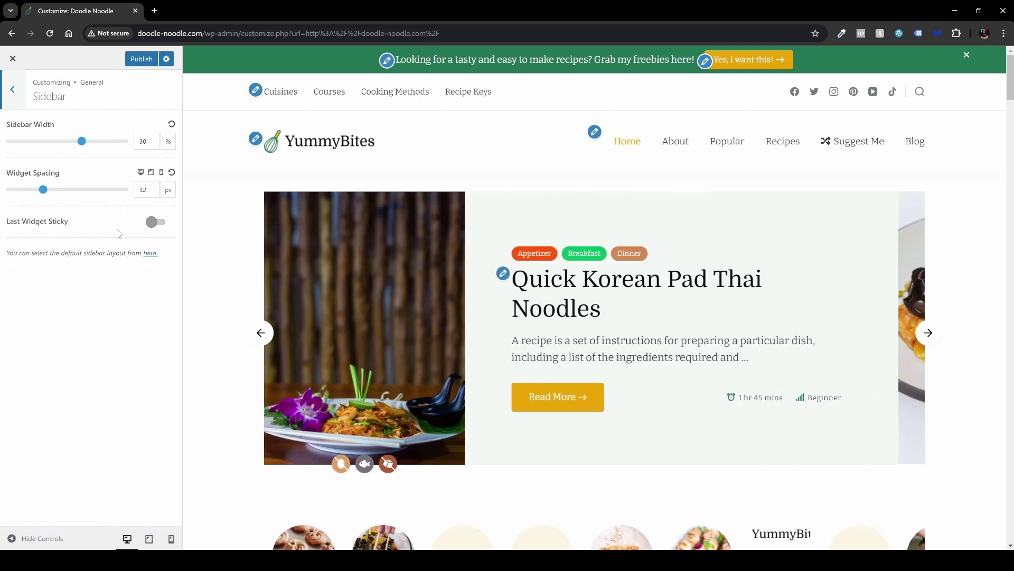
click(10, 99)
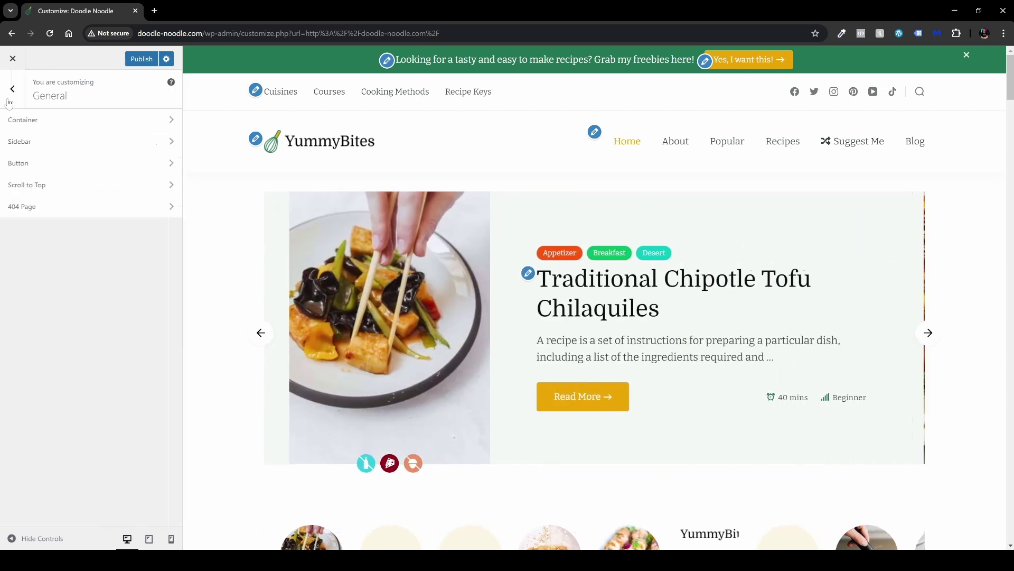
click(76, 168)
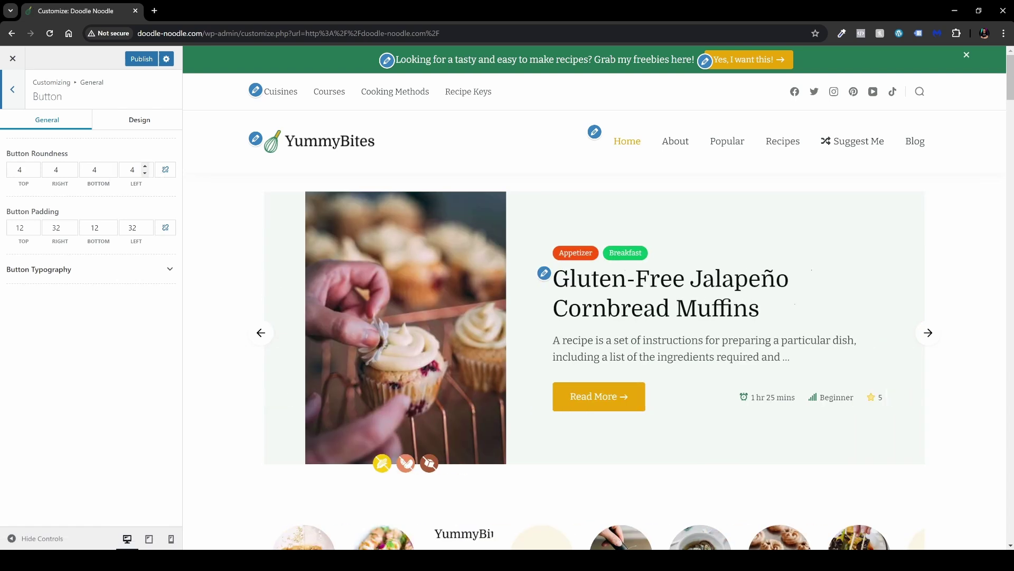
Step: Set the button roundness to 50 on all four sides, check the Button Typography options, and return to General
click(145, 166)
text(50)
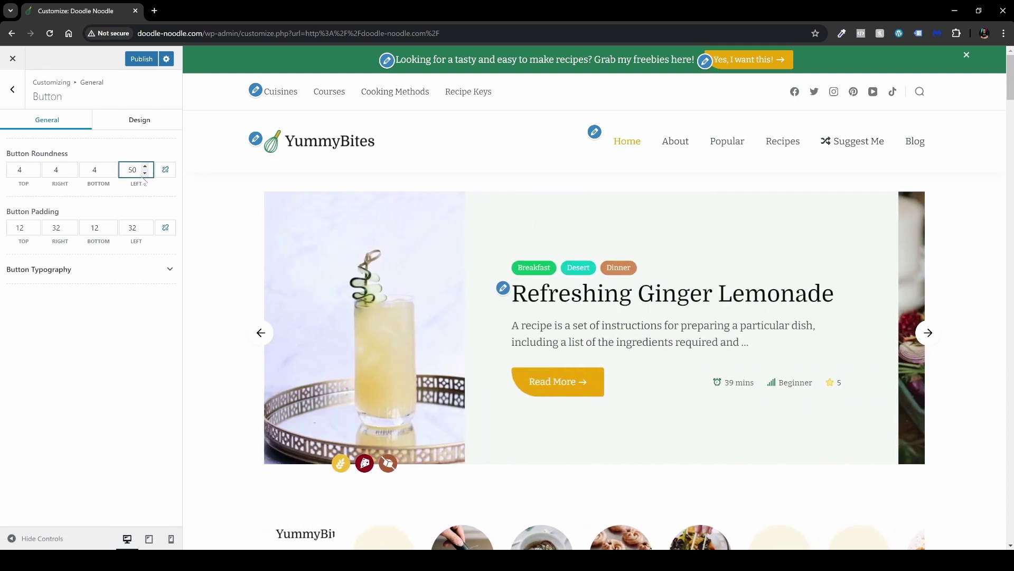
double_click(56, 170)
text(50)
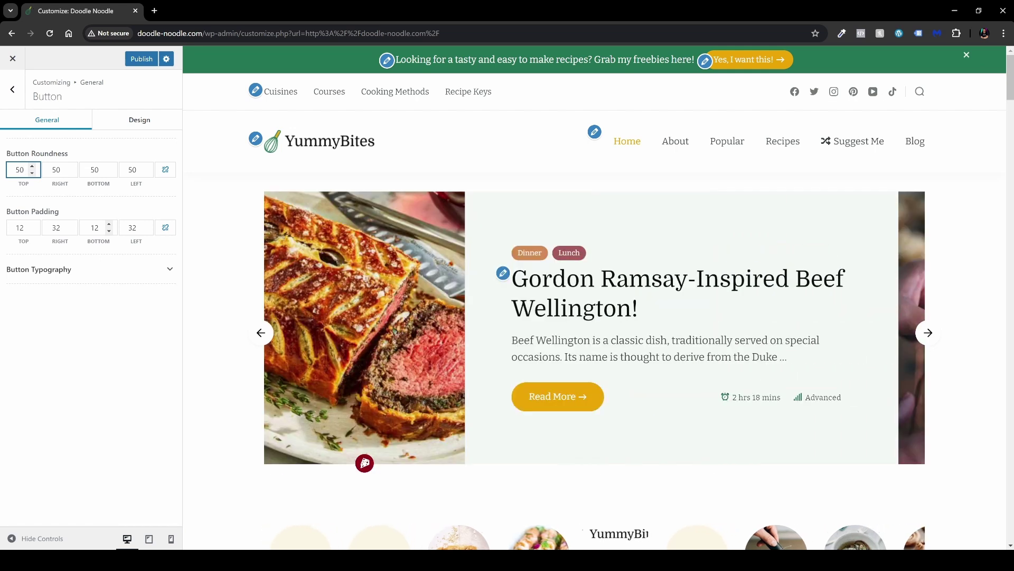
click(71, 276)
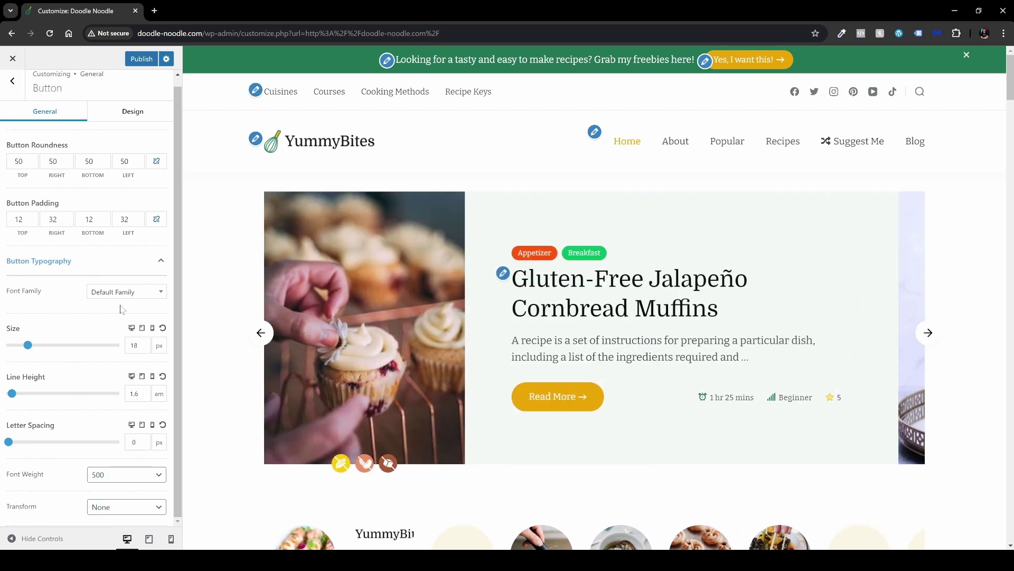
click(12, 81)
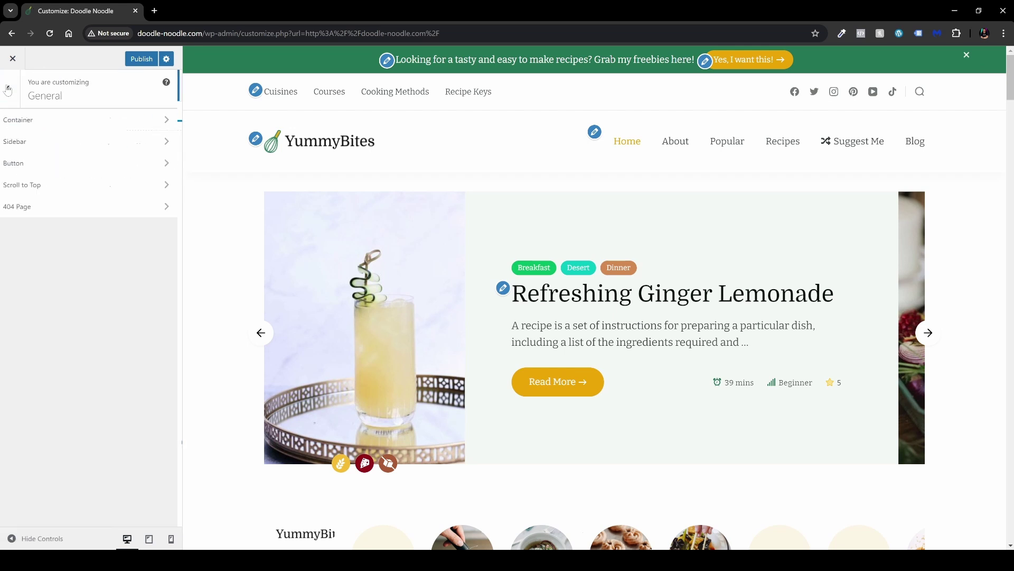
Step: Try a Scroll to Top icon size of 50 px in the front page preview
click(85, 185)
scroll(977, 476, down, 5)
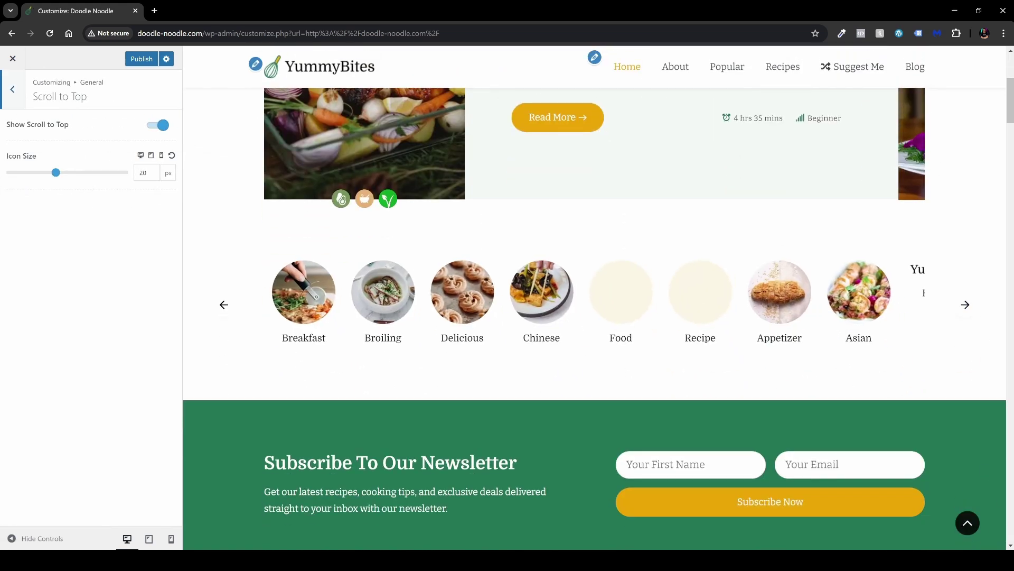
drag(143, 174, 138, 174)
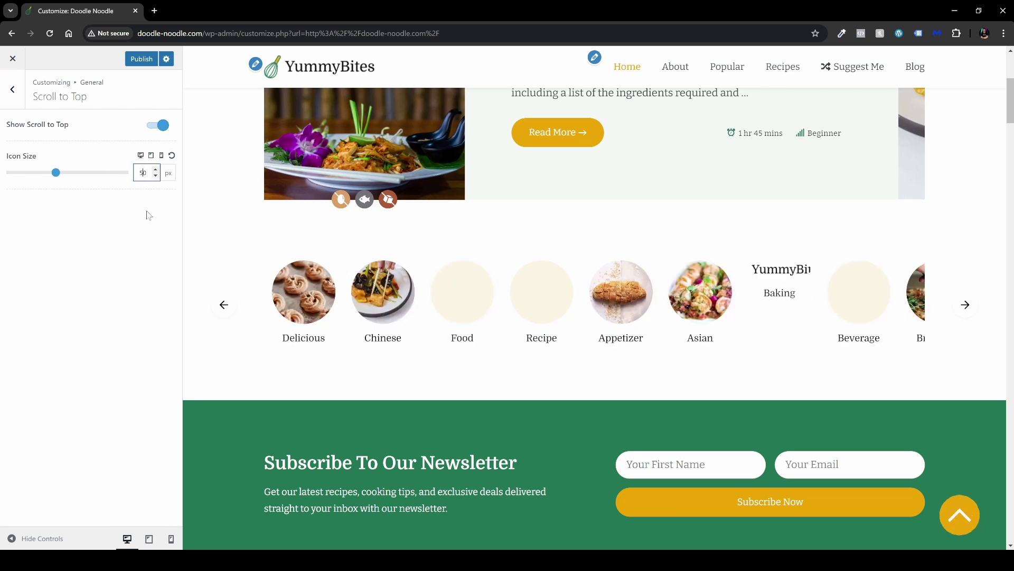
Step: Set the Scroll to Top icon size to 20 px and publish the changes
drag(140, 173, 144, 174)
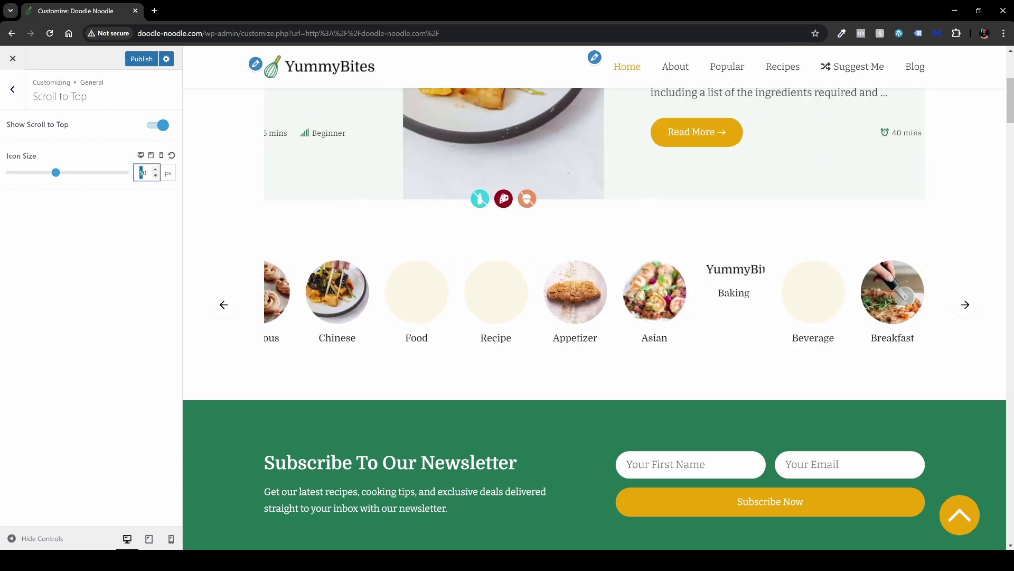
text(1)
key(BackSpace)
text(2)
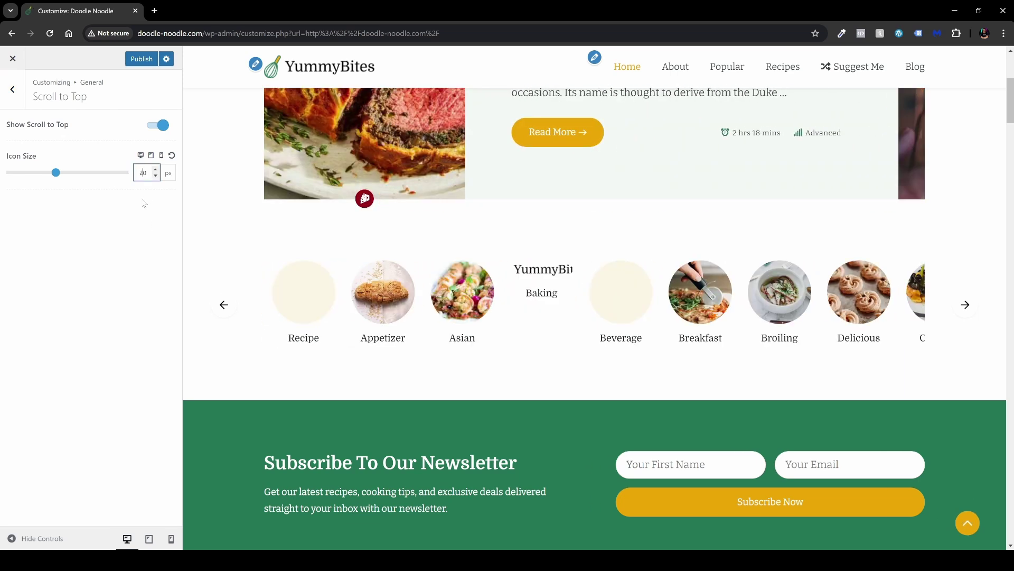
click(142, 60)
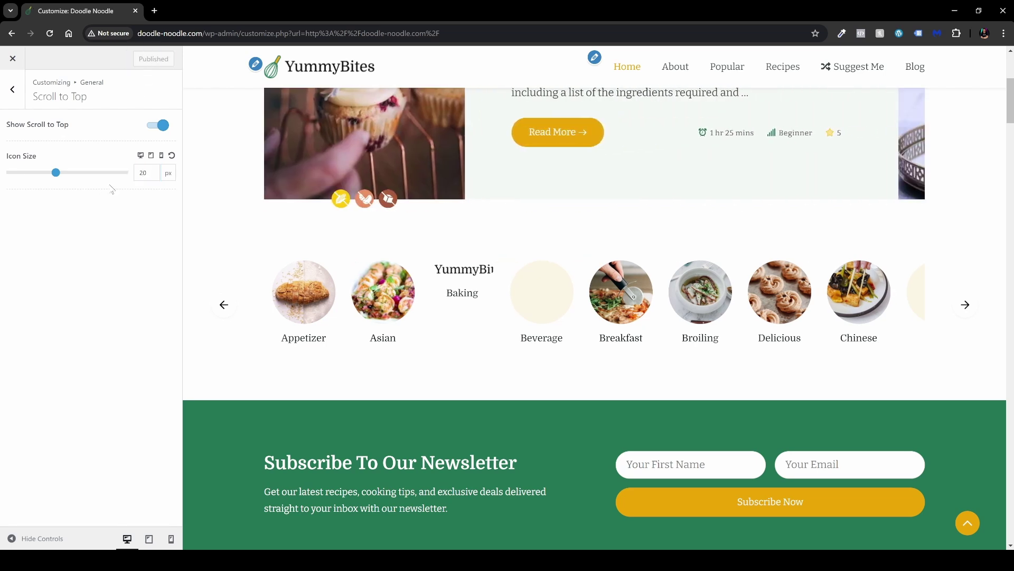
Step: Change the theme's Secondary Color to the preset blue in the Colors settings and review the front page preview
click(16, 100)
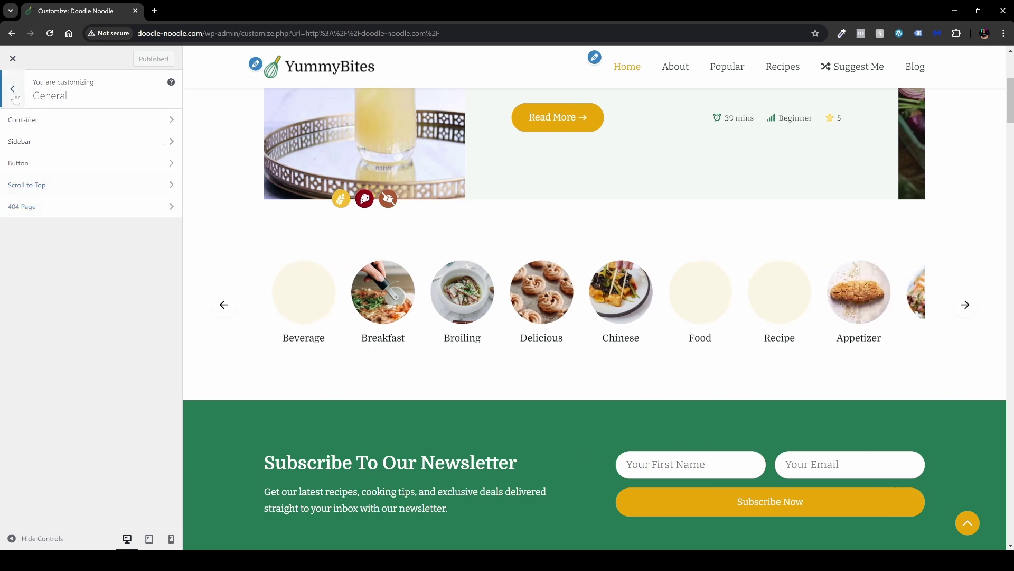
key(Escape)
click(93, 187)
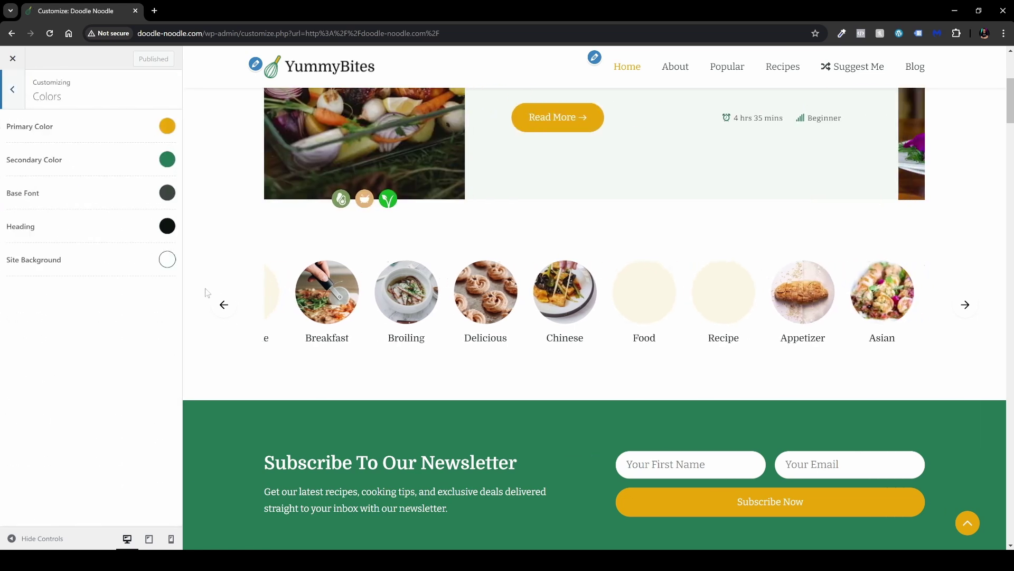
scroll(401, 401, up, 5)
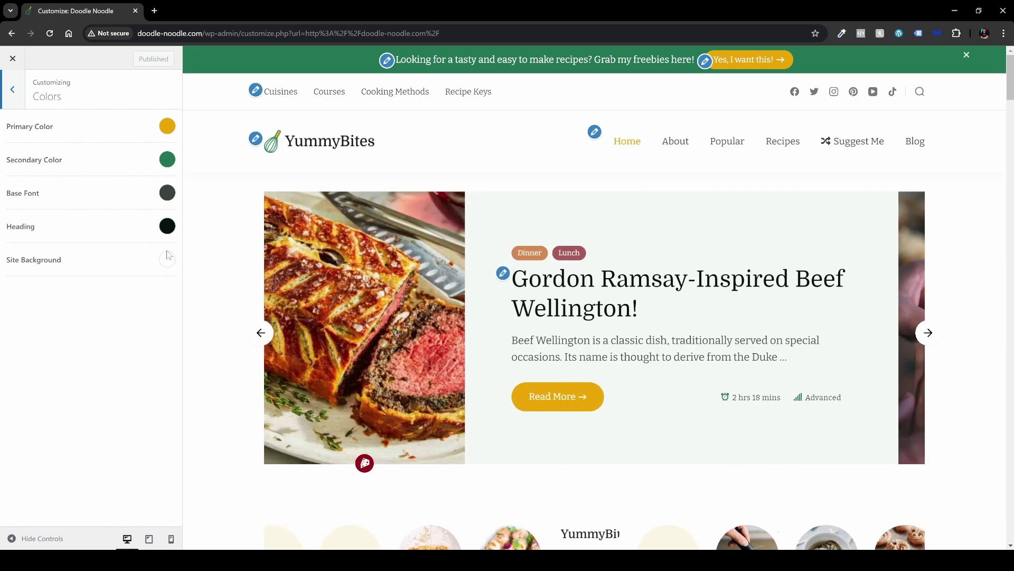
click(166, 164)
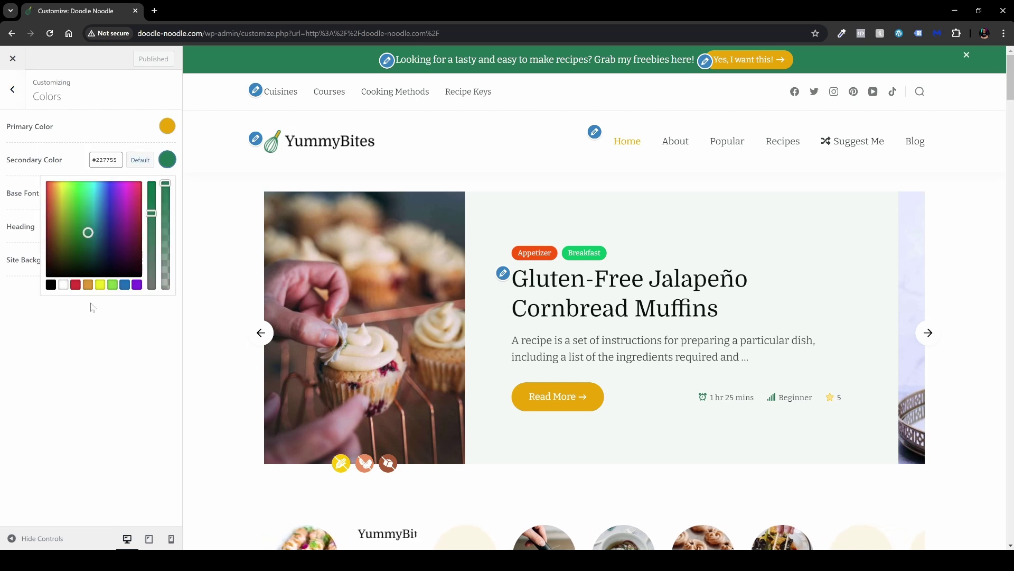
click(125, 285)
click(139, 85)
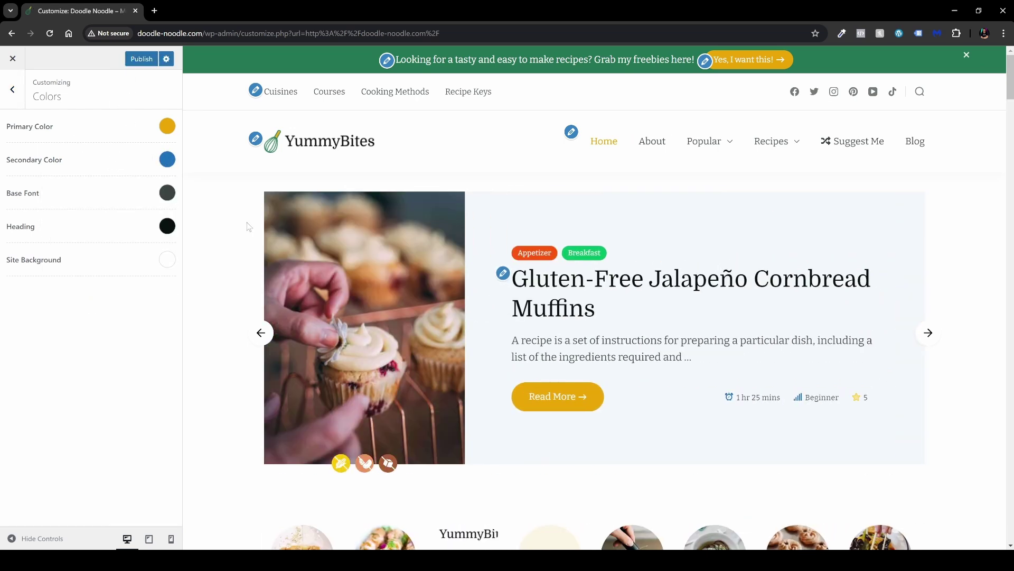
scroll(504, 280, down, 10)
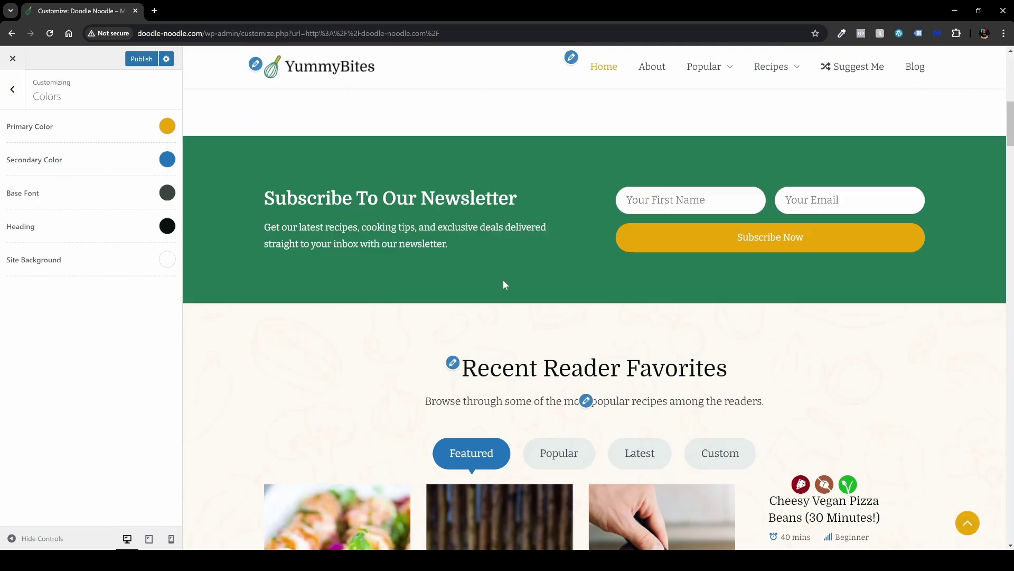
scroll(527, 273, down, 2)
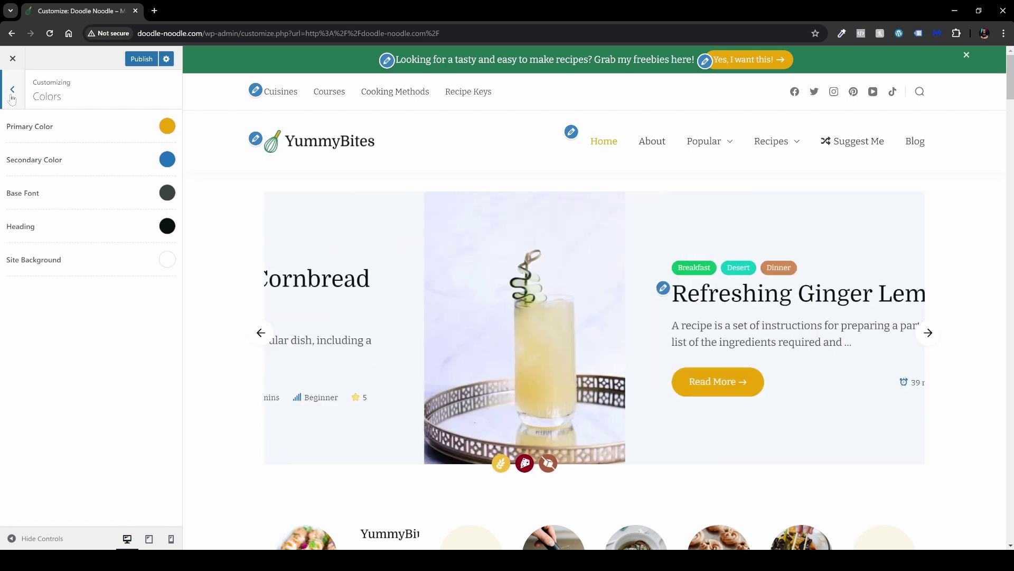
click(12, 95)
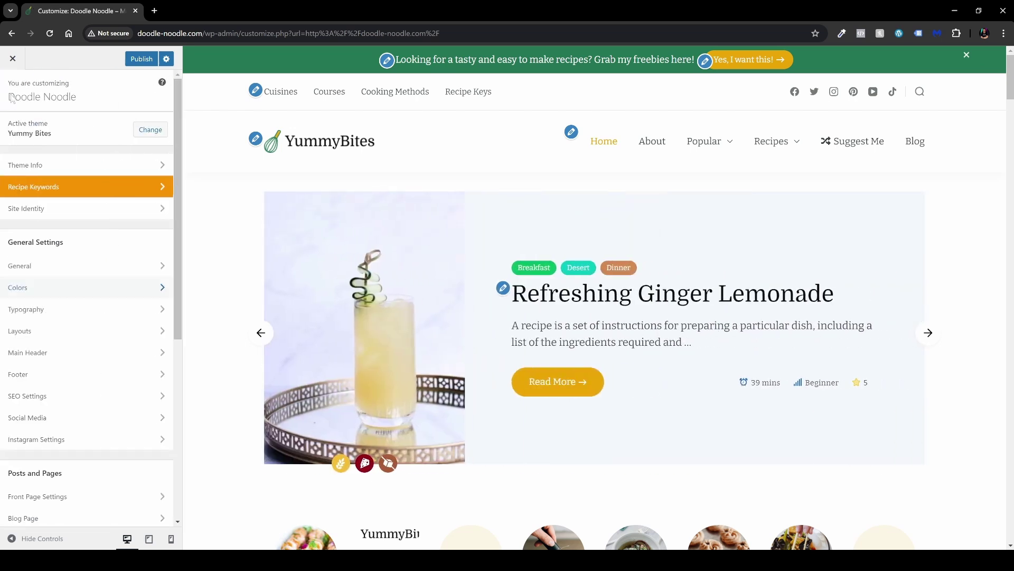
Step: Examine the Base Font options, including the font family list, and the heading entries in the Typography settings
click(69, 313)
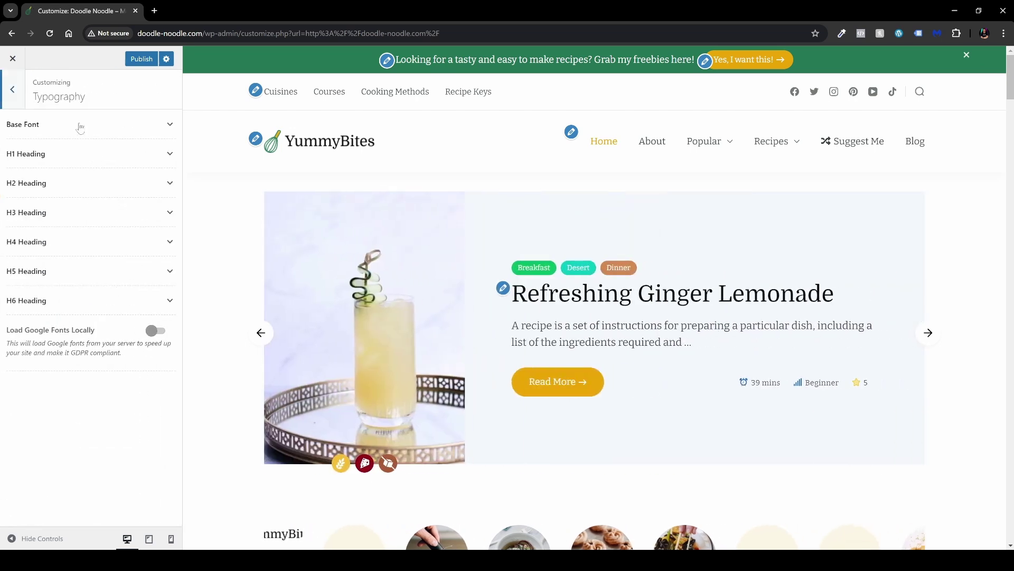
click(80, 127)
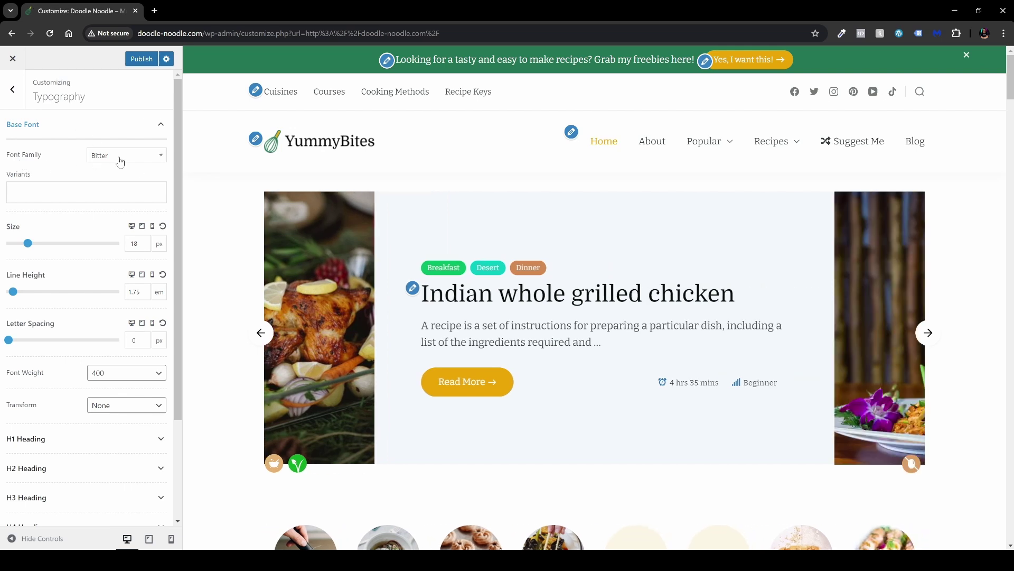
click(120, 160)
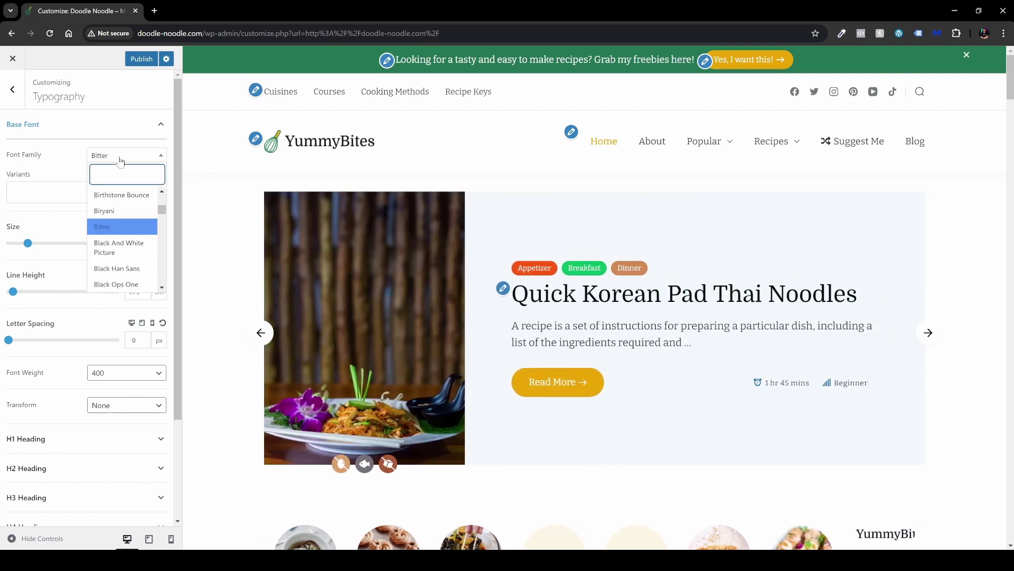
click(68, 167)
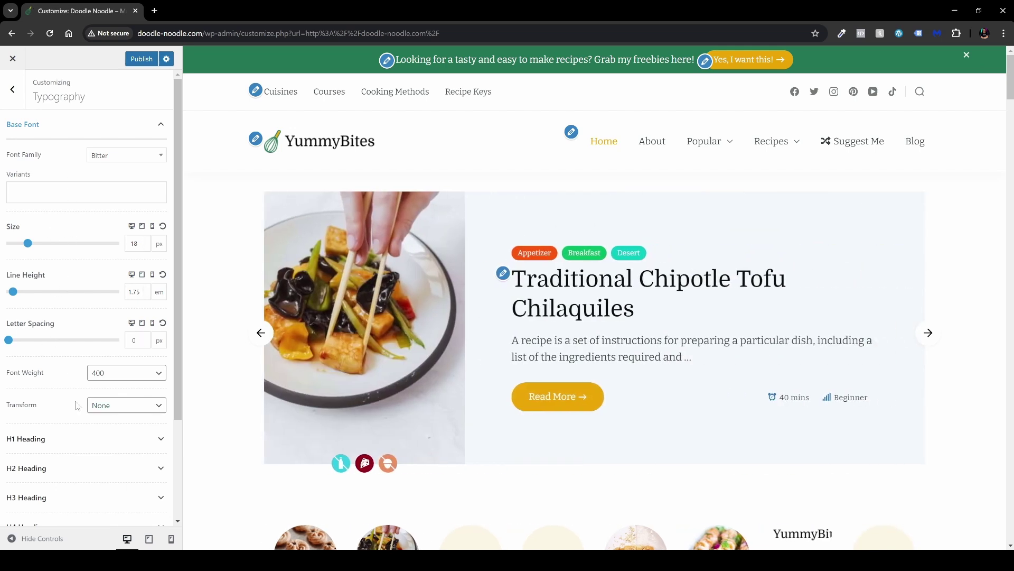
scroll(77, 418, down, 3)
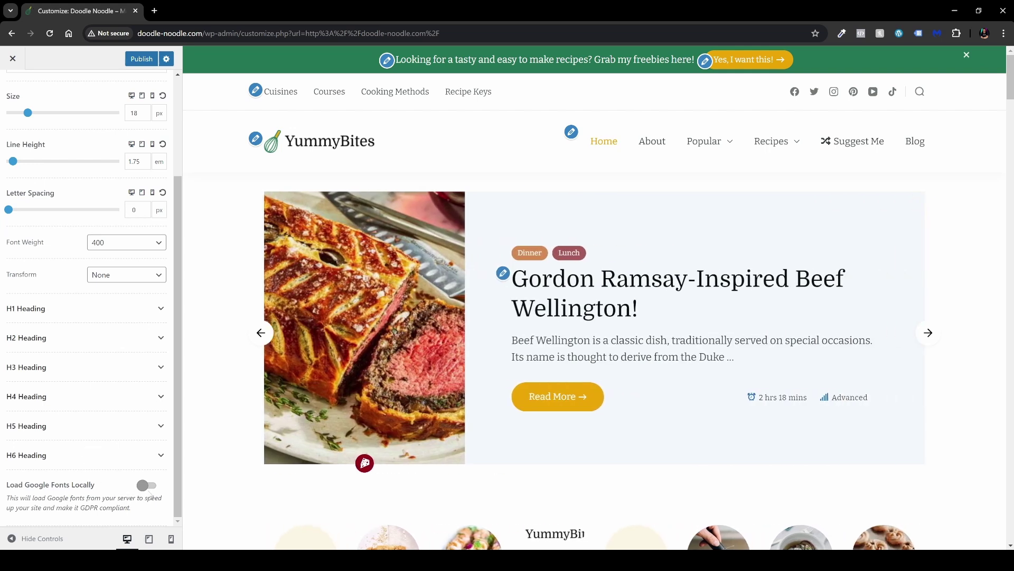
scroll(146, 483, up, 3)
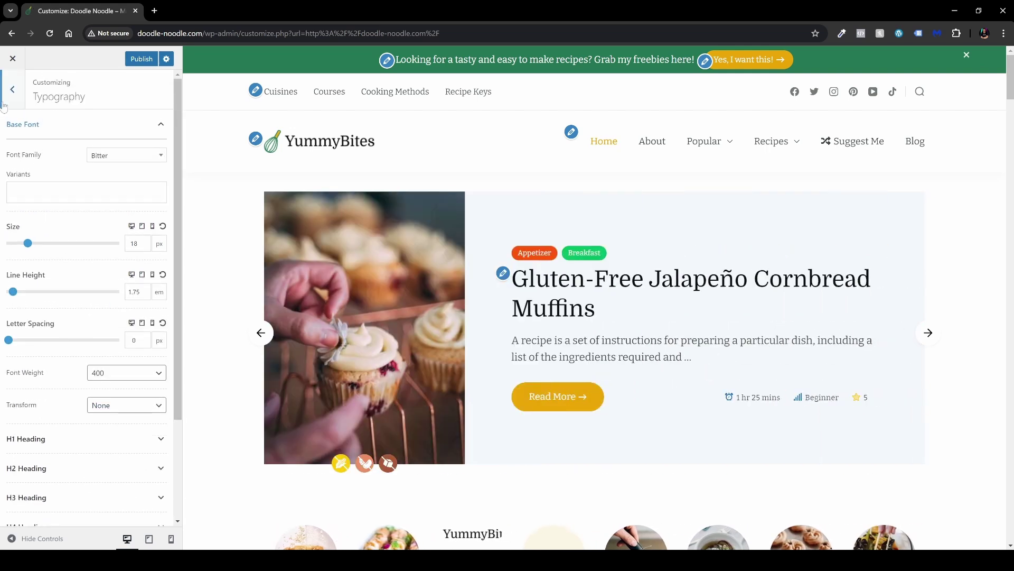
click(12, 89)
Step: Review the available header layouts in the Layouts settings
click(101, 333)
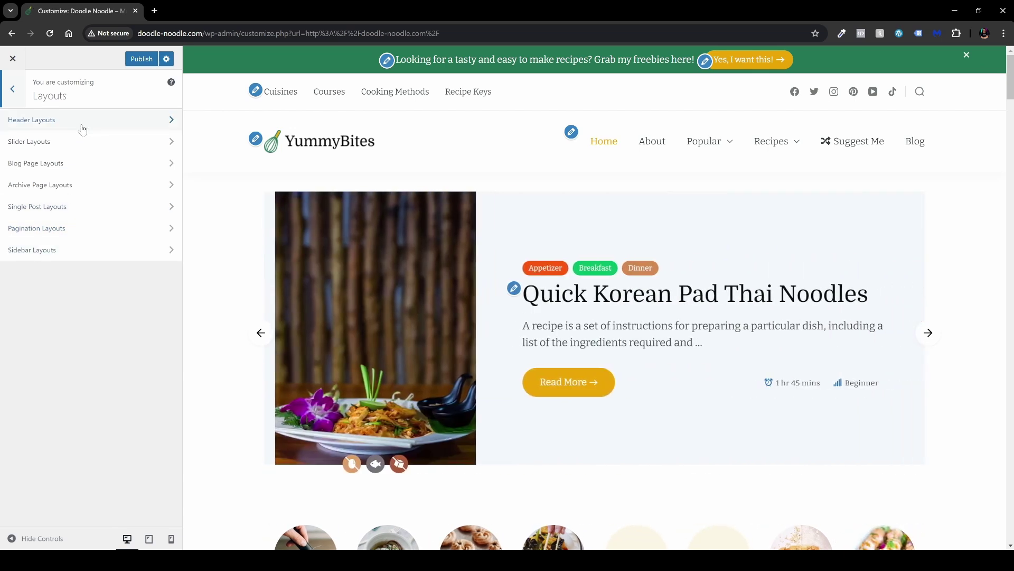
click(83, 126)
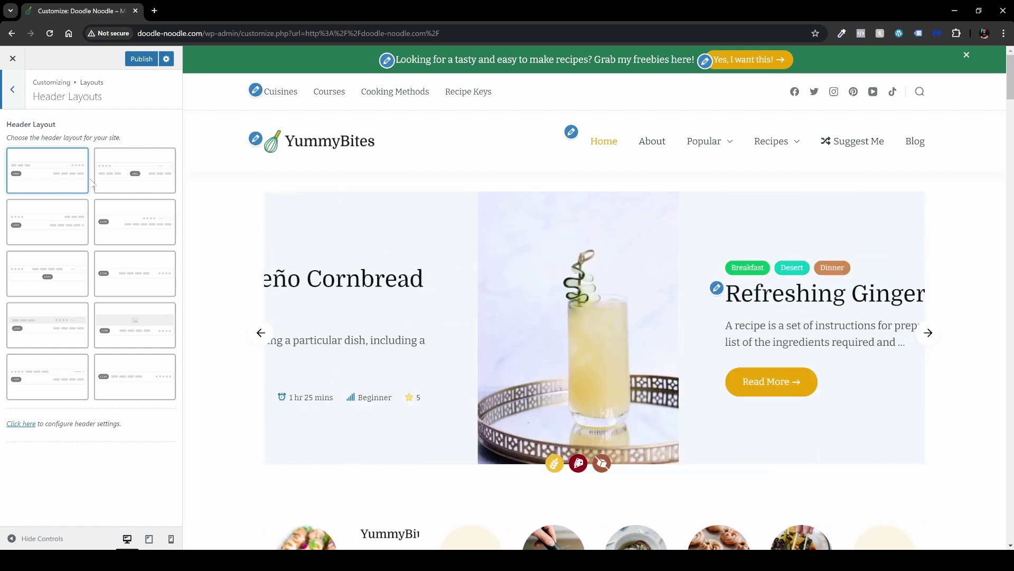
click(13, 93)
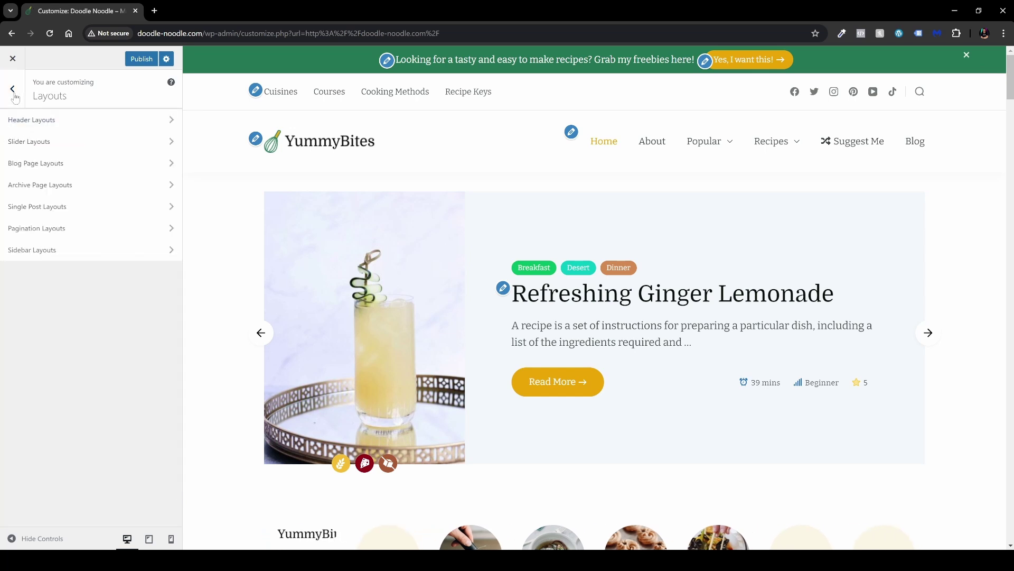
Step: Switch the slider layout to the large-image design with a centered caption box and return to Layouts
click(71, 146)
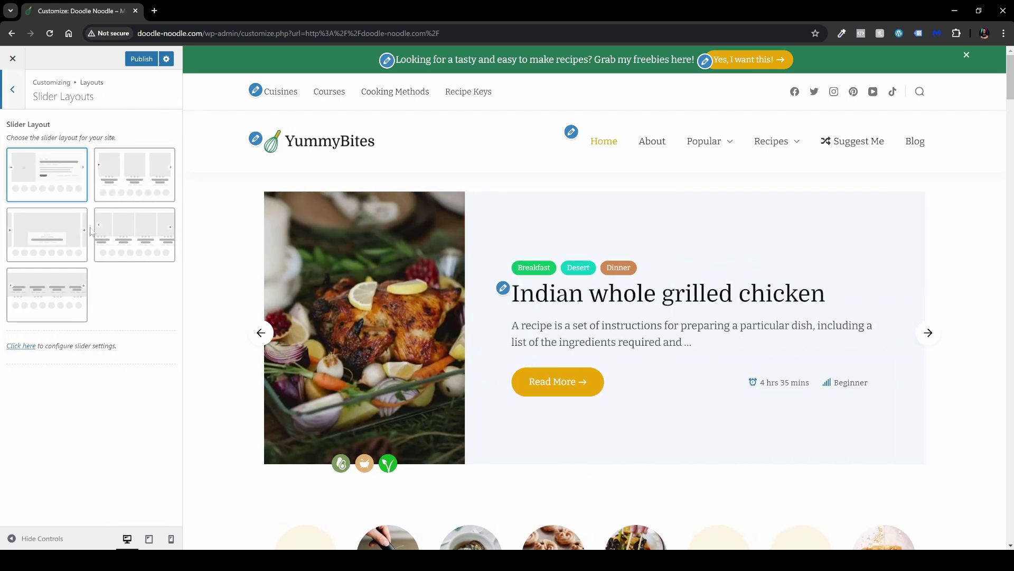
click(57, 241)
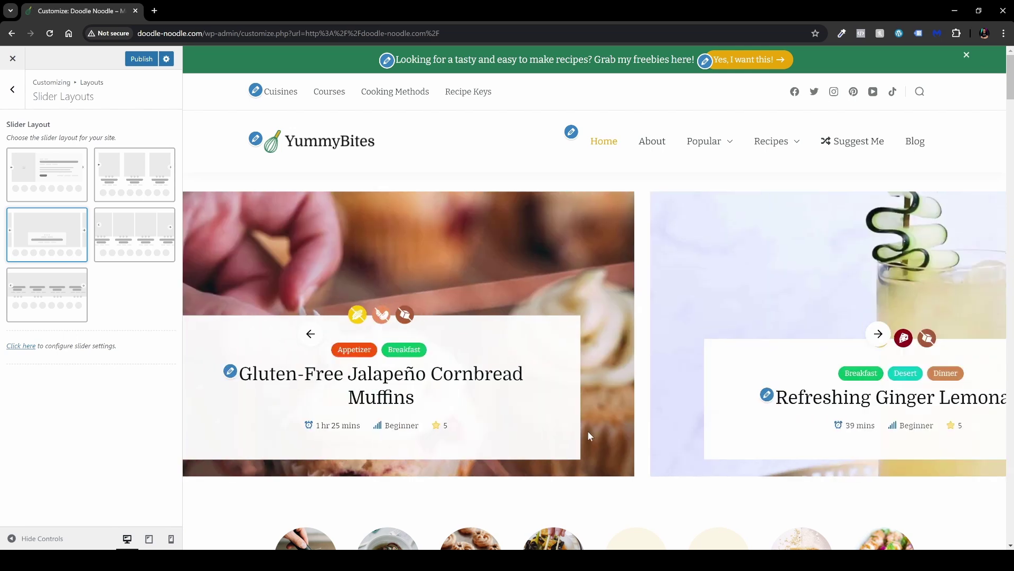
click(13, 90)
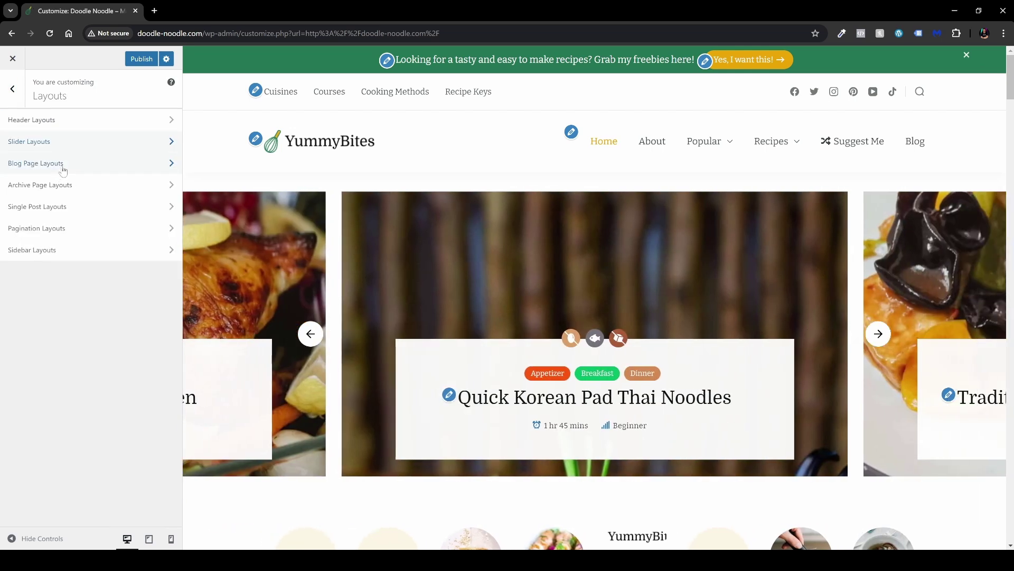
Step: Look through the blog page, archive page and single post layout options
click(63, 165)
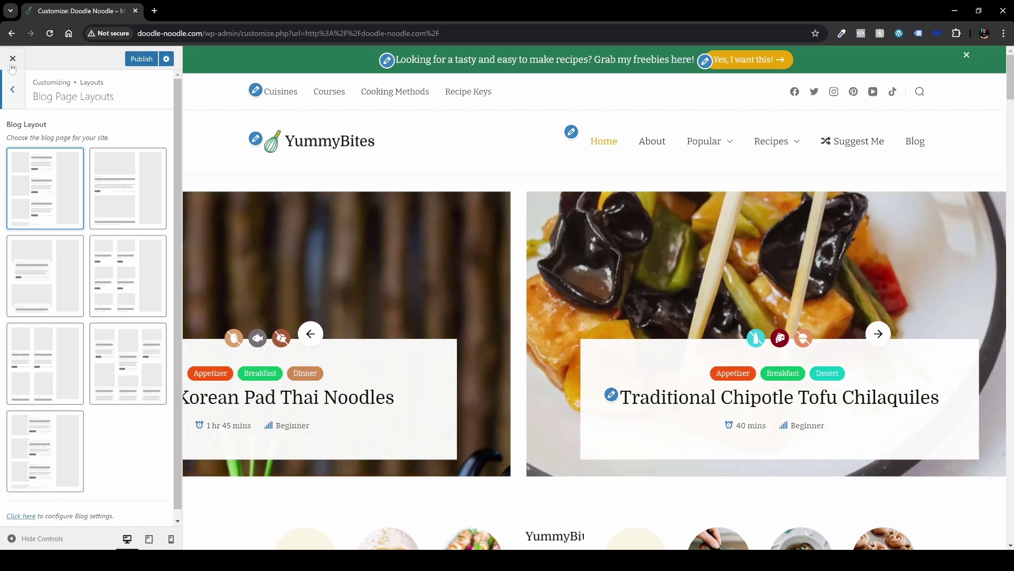
key(Escape)
click(68, 186)
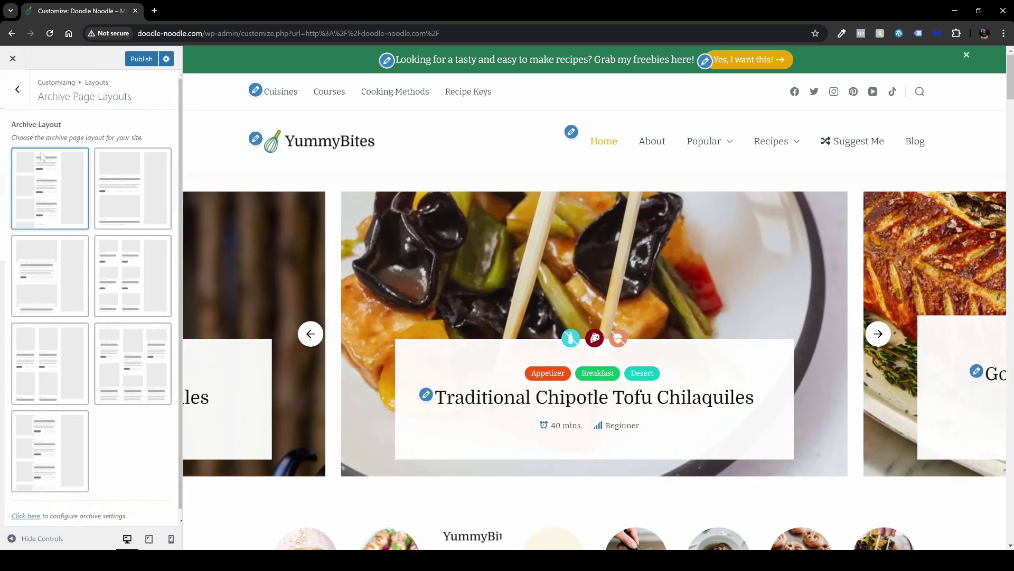
click(12, 91)
click(63, 207)
click(13, 93)
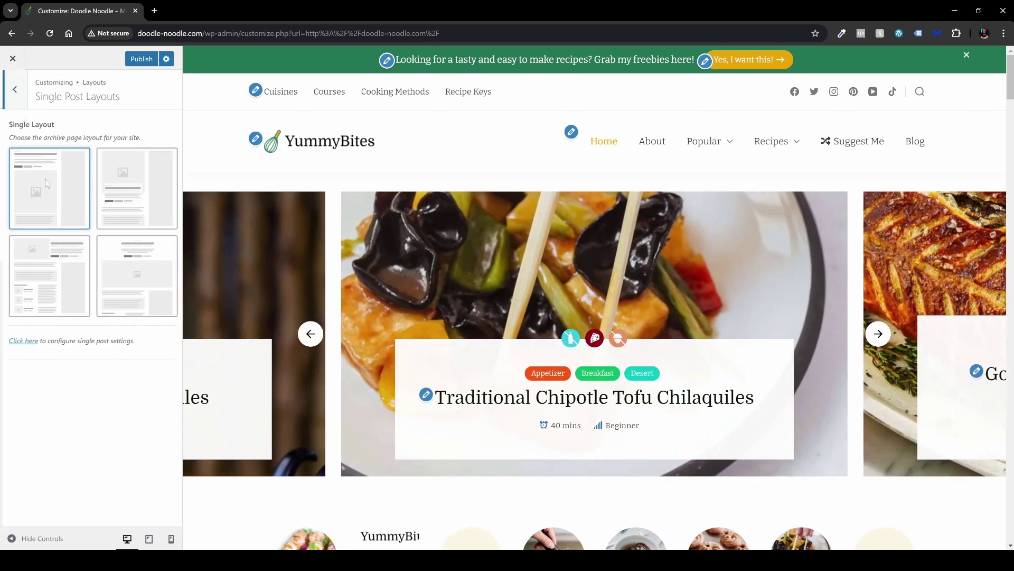
Step: Look at the pagination type options in the Layouts settings and return to the main customizer list
click(55, 228)
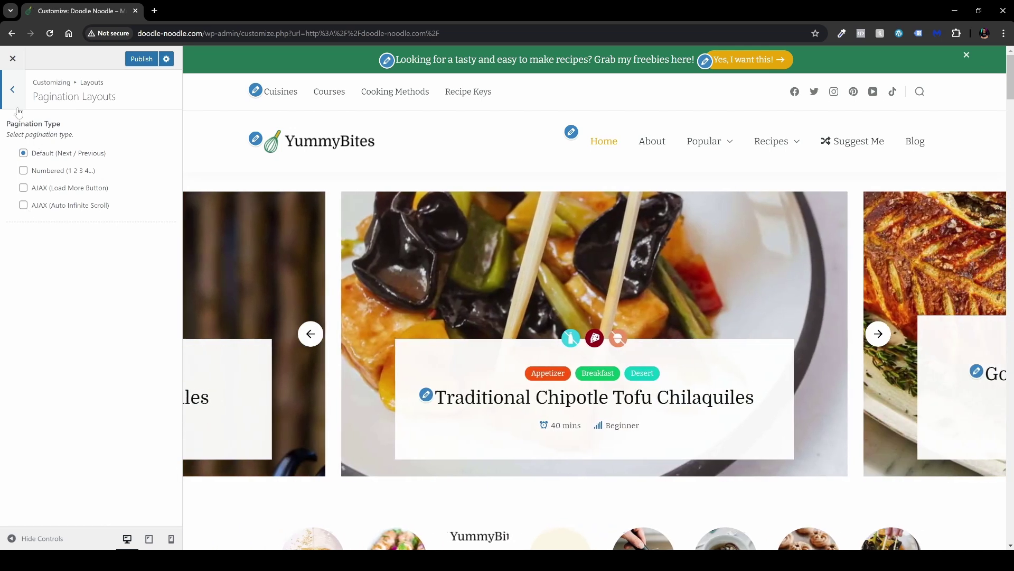
click(15, 95)
click(14, 92)
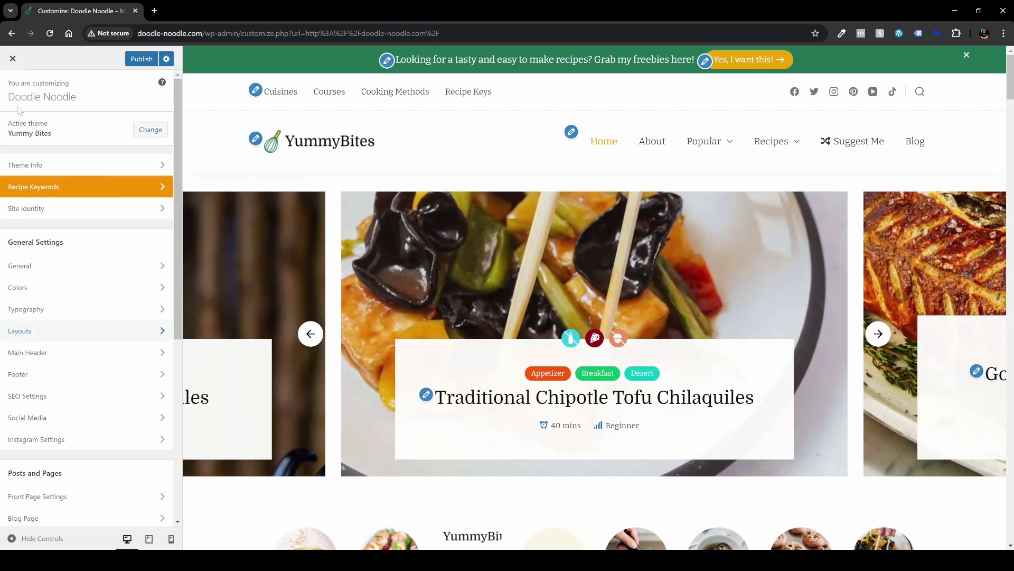
Step: Open the general Main Header settings and check how the sticky header behaves on the home page preview
click(129, 353)
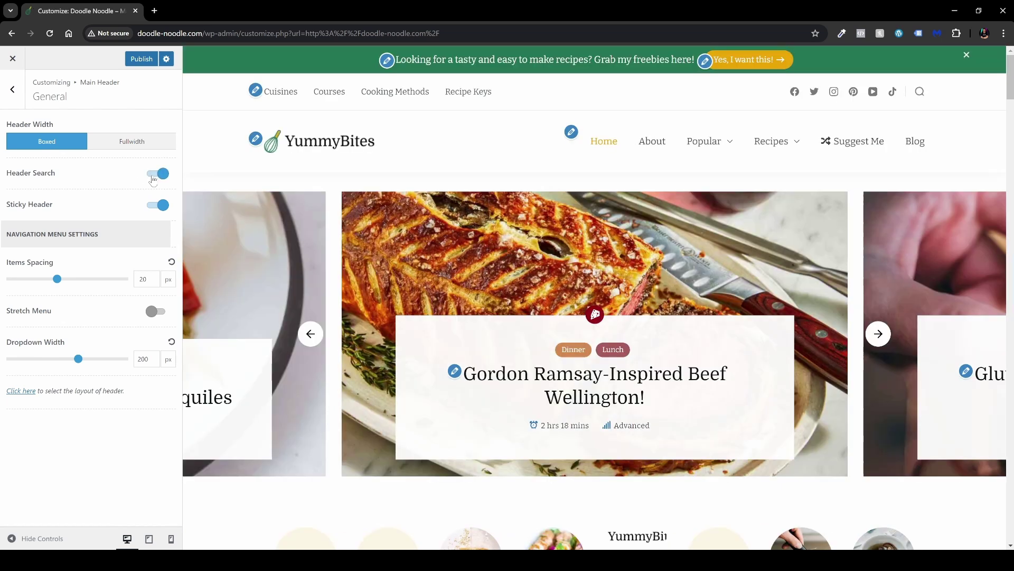
scroll(403, 207, down, 6)
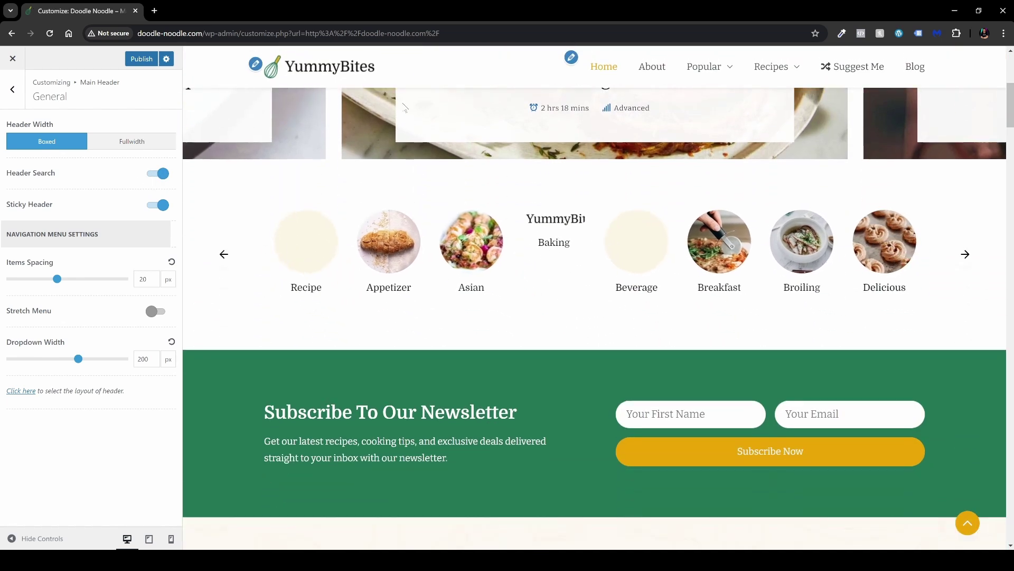
scroll(403, 261, up, 6)
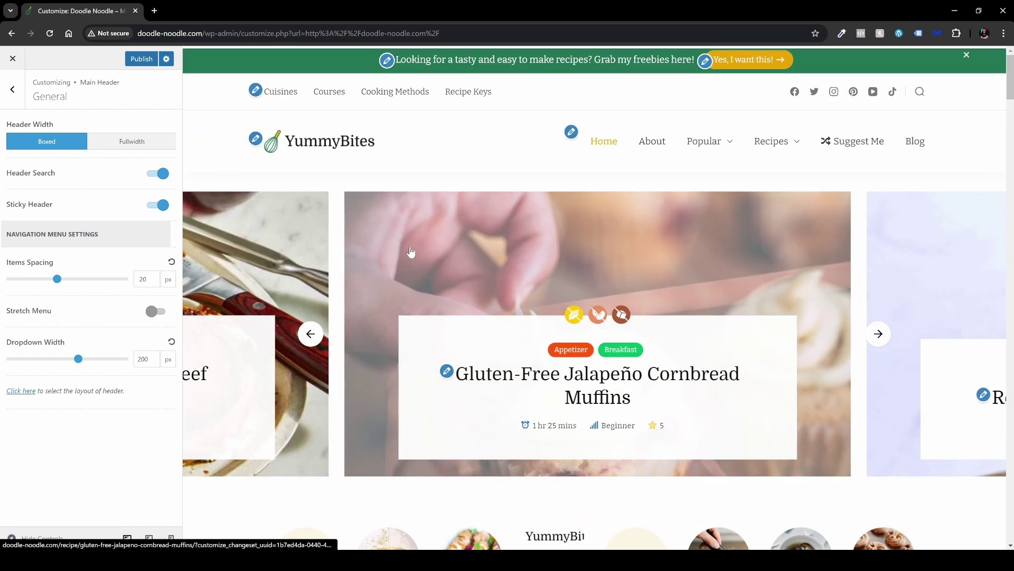
Step: Turn the sticky header off, check the page preview without it, and turn it back on
click(157, 206)
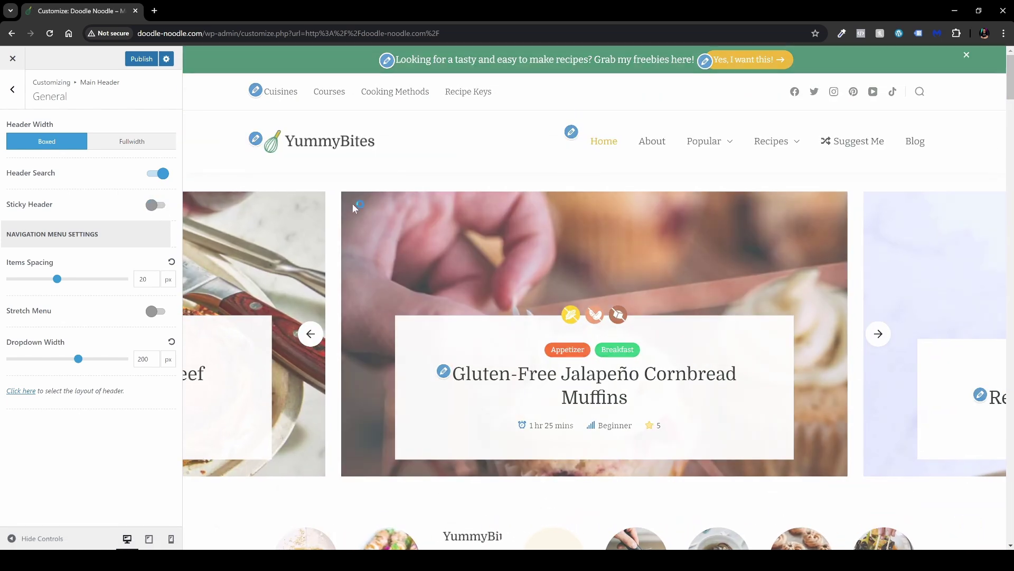
scroll(403, 199, down, 5)
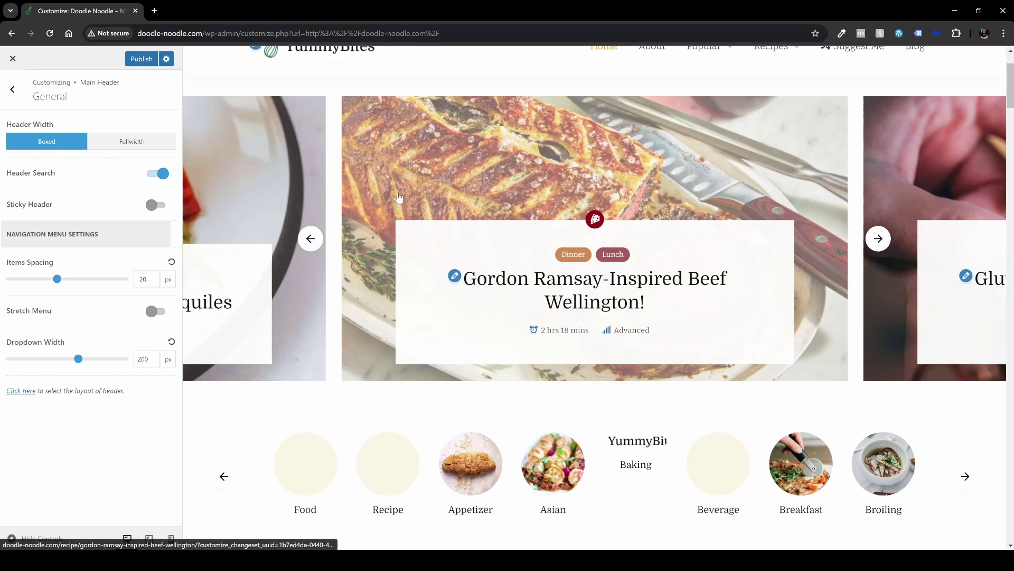
scroll(404, 200, down, 8)
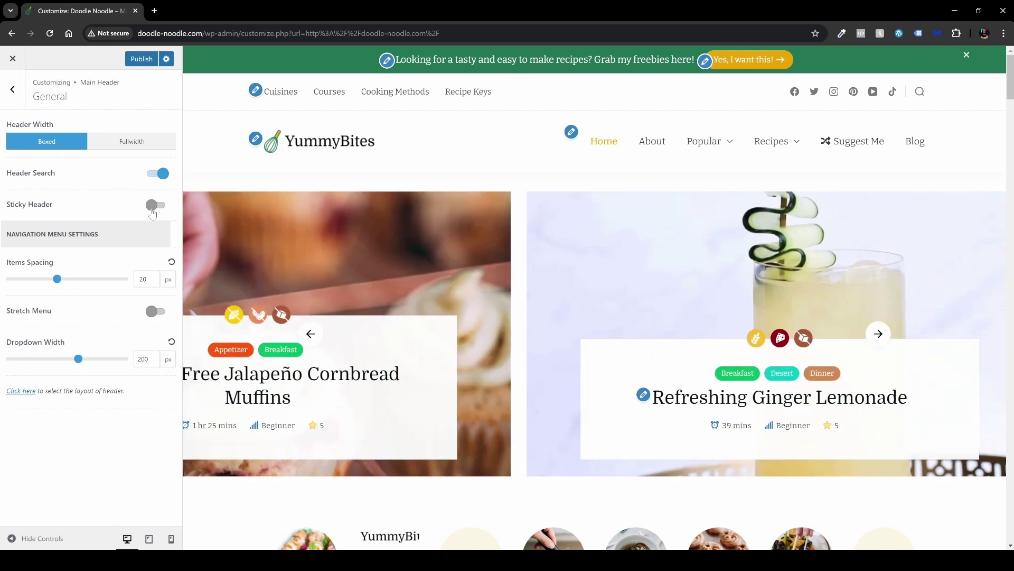
click(152, 209)
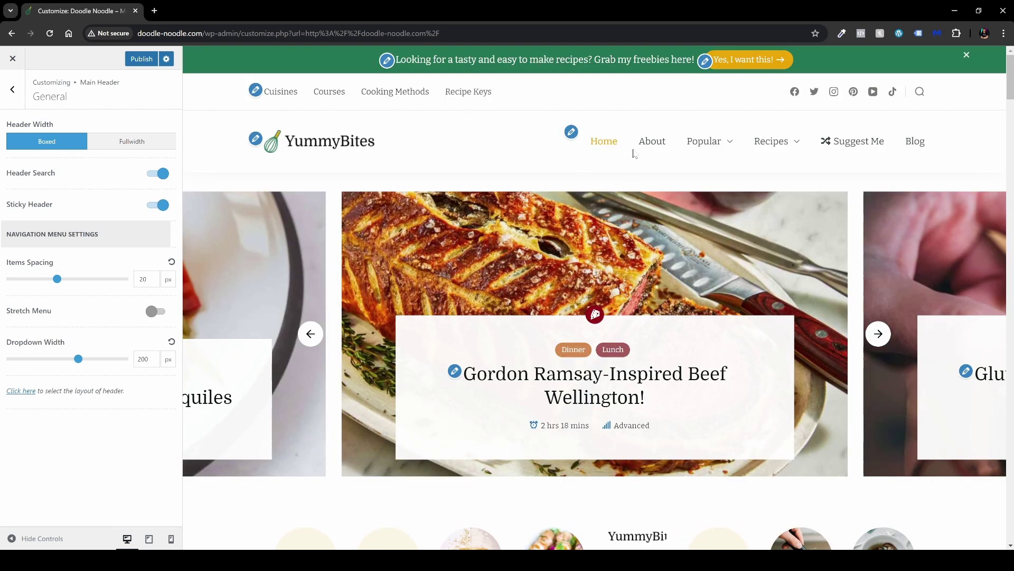
Step: Set the navigation menu's items spacing to 30 px
click(147, 279)
double_click(146, 279)
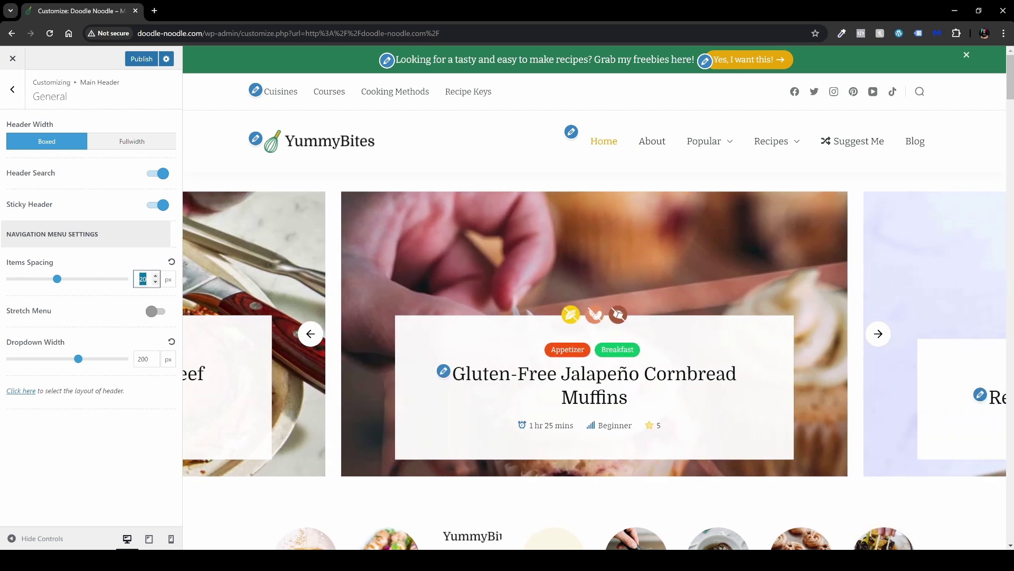
text(30)
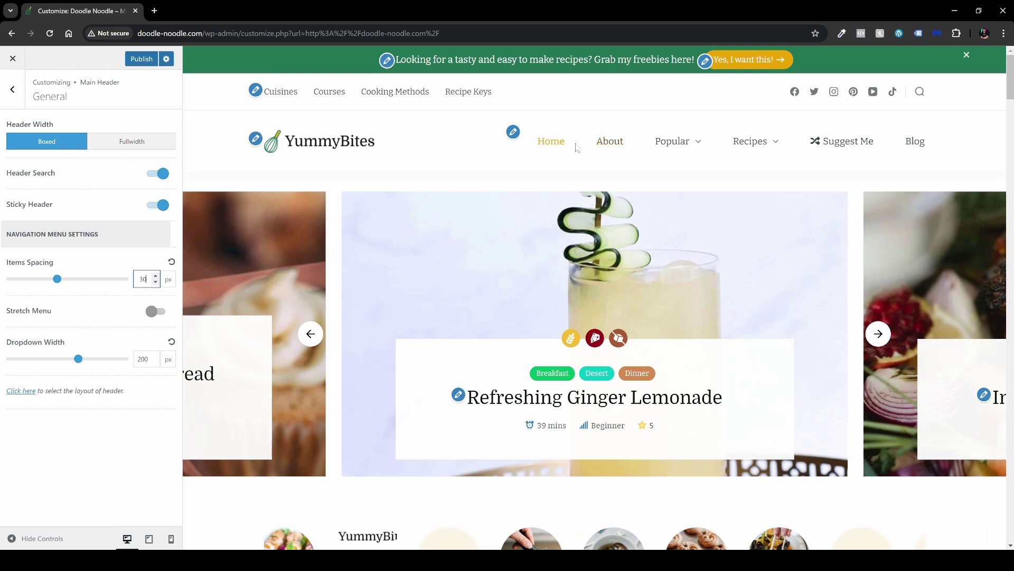
Step: Try the Stretch Menu option, turn it back off, and preview the dropdowns of the navigation menu
click(155, 313)
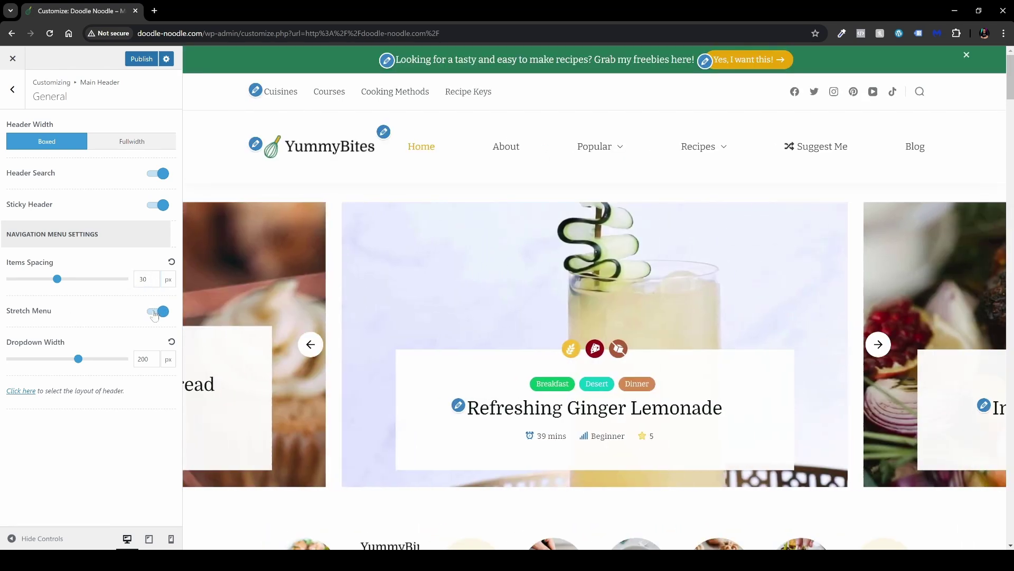
click(155, 313)
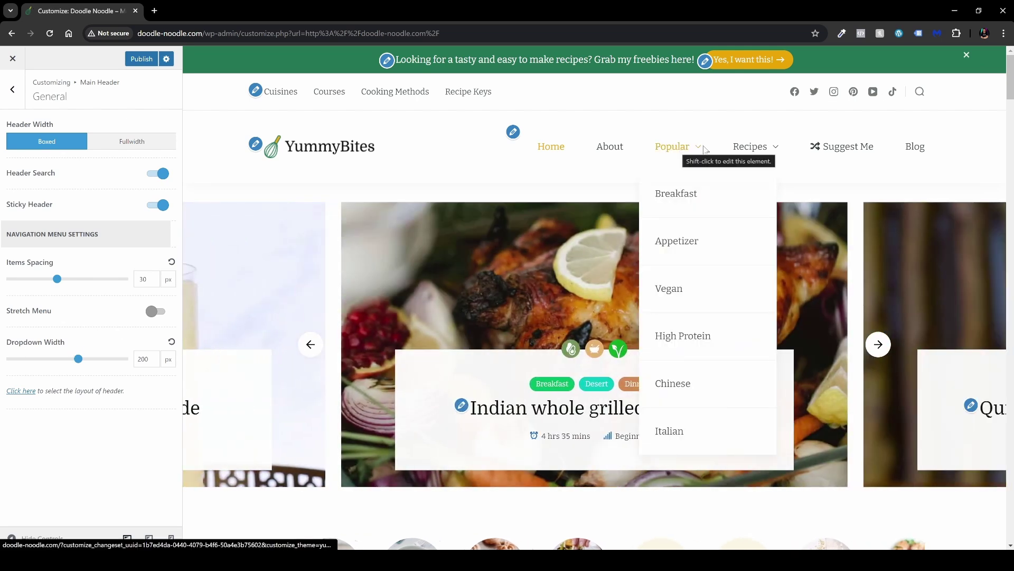
mouse_move(758, 148)
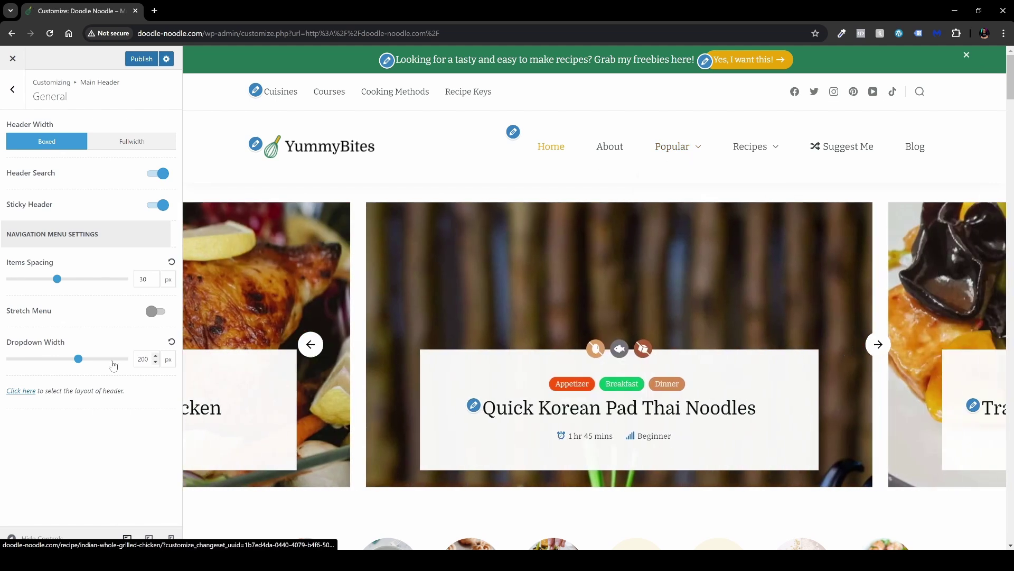
mouse_move(675, 153)
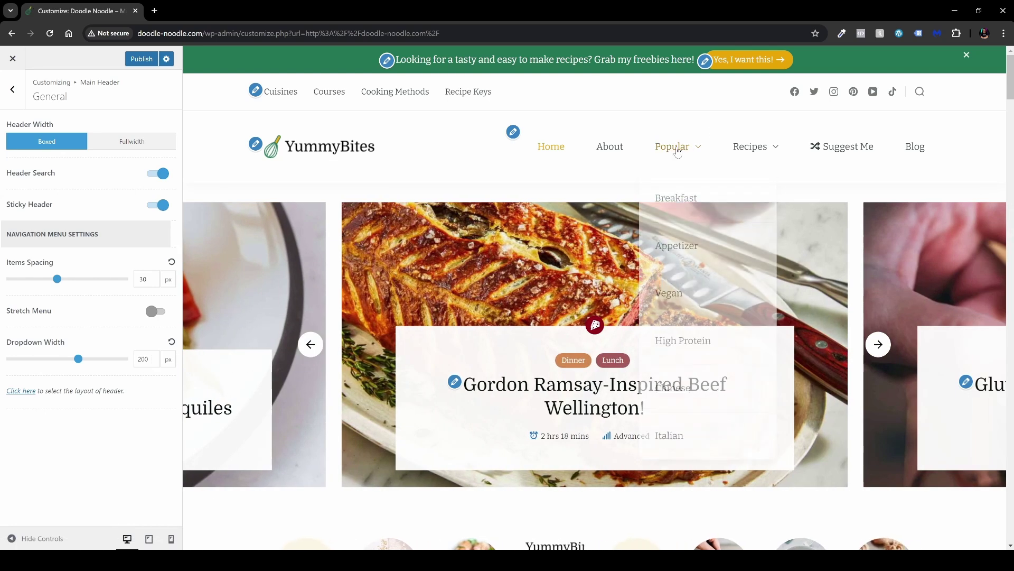
Step: Review the header's social media settings and the linked list of social media account fields
click(6, 95)
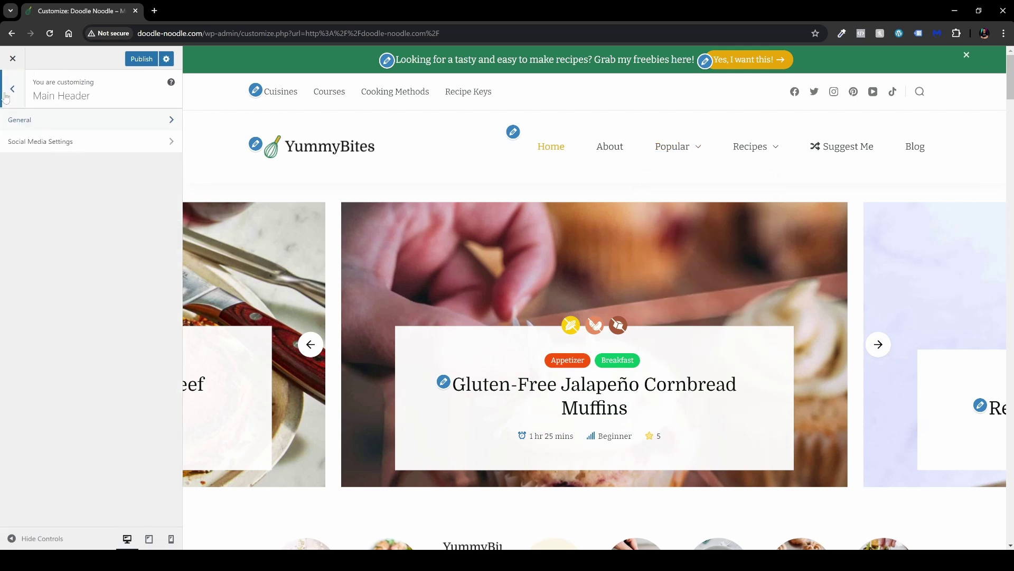
click(91, 142)
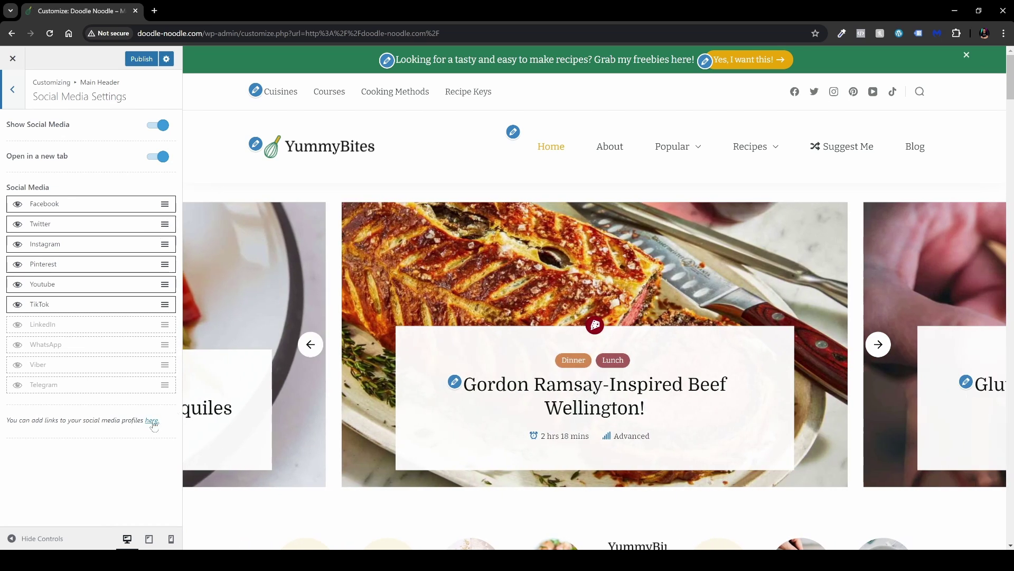
click(152, 421)
scroll(99, 374, down, 2)
scroll(68, 208, up, 2)
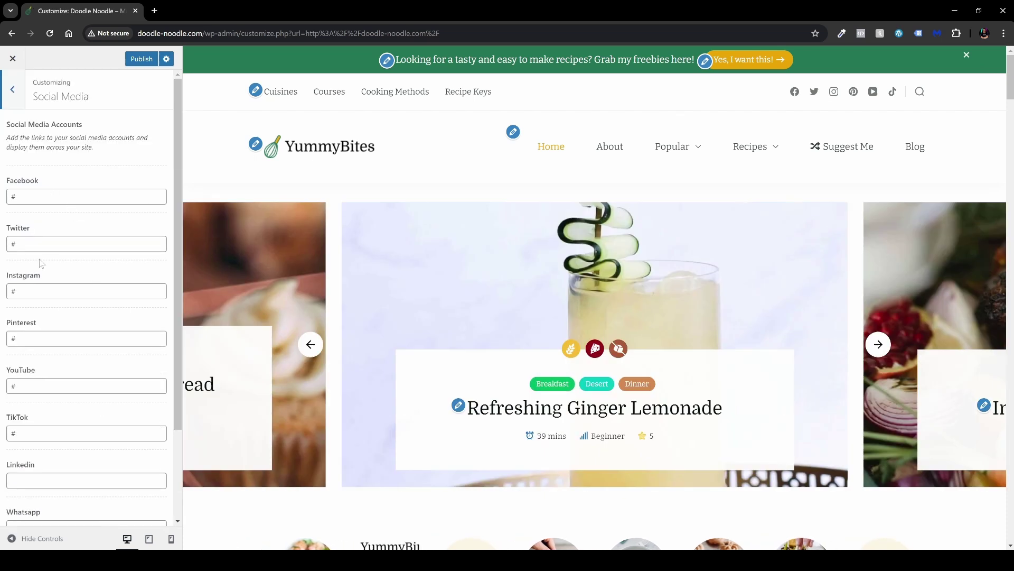
scroll(57, 306, down, 1)
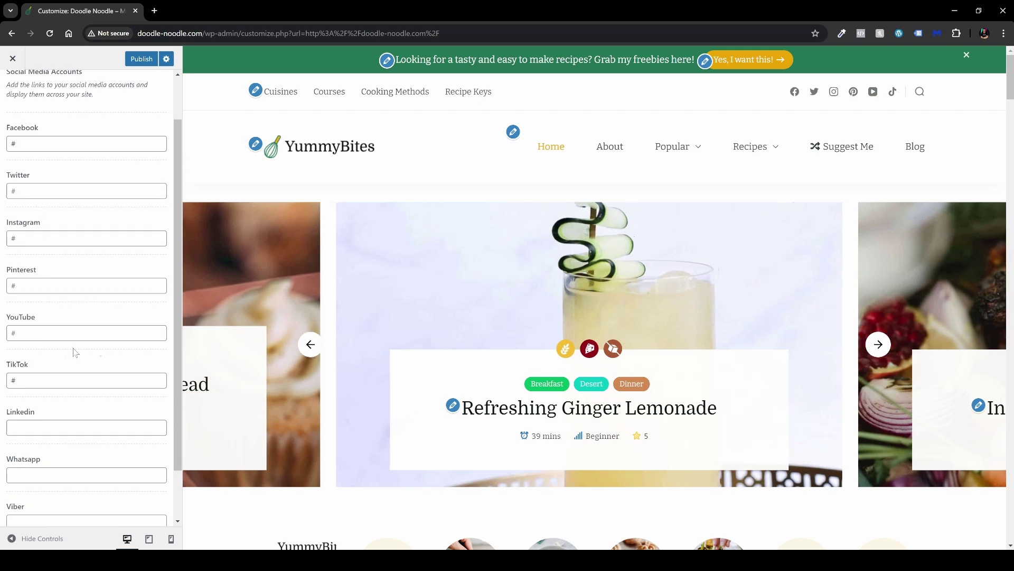
scroll(74, 401, down, 1)
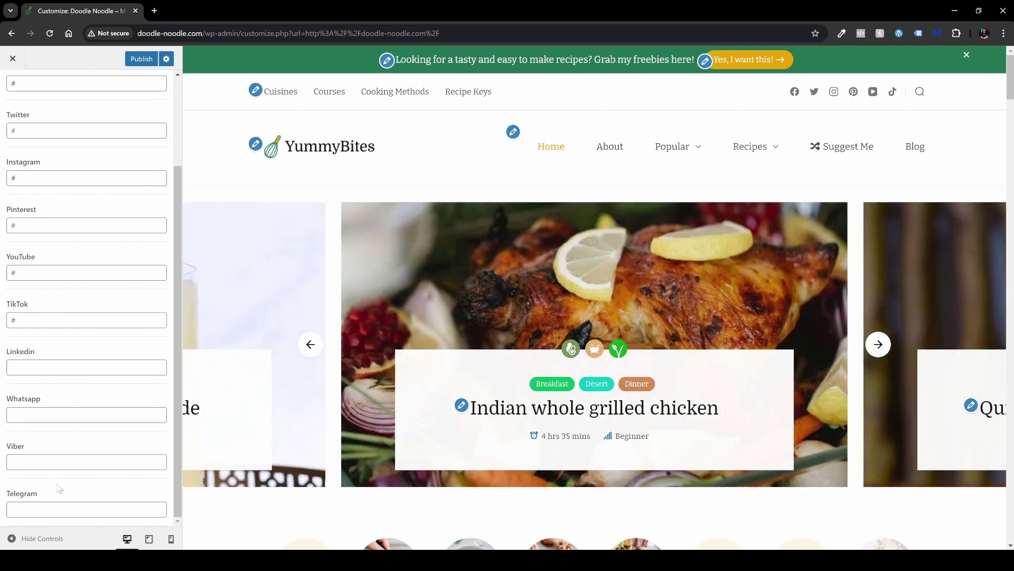
scroll(85, 450, up, 2)
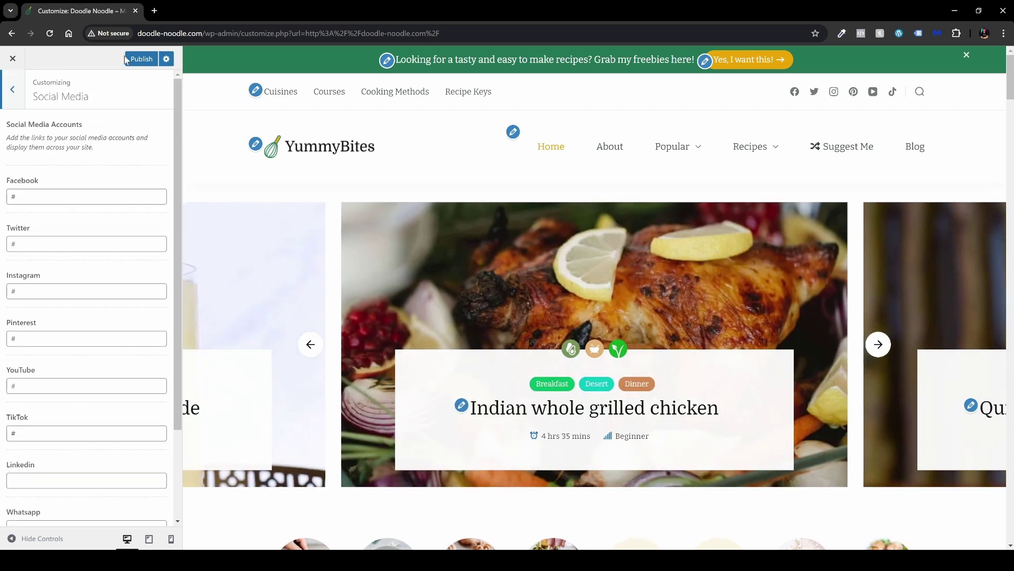
Step: Publish the customizer changes and open the Banner Section of the Front Page Settings
click(13, 90)
scroll(134, 367, down, 1)
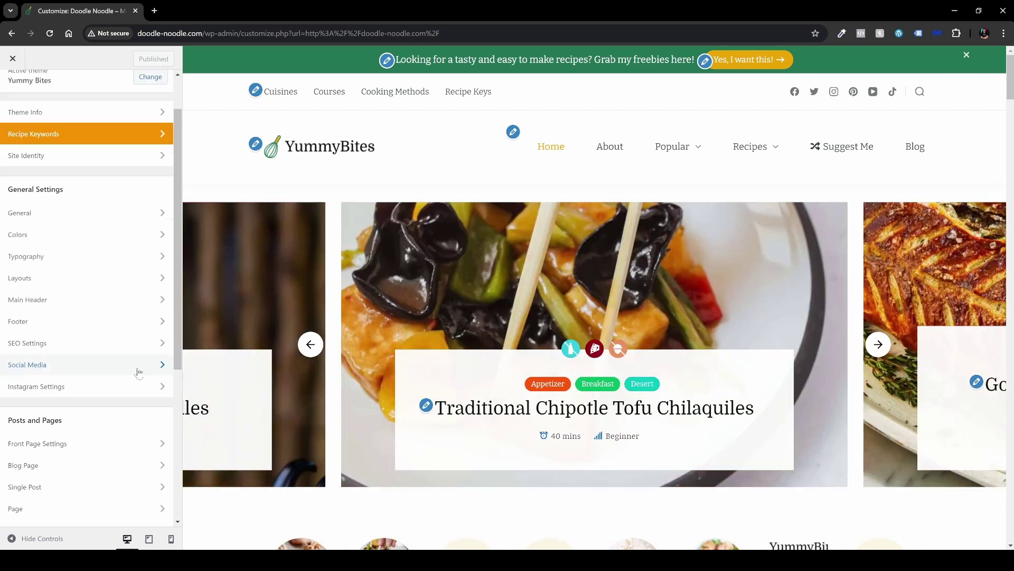
scroll(134, 367, down, 3)
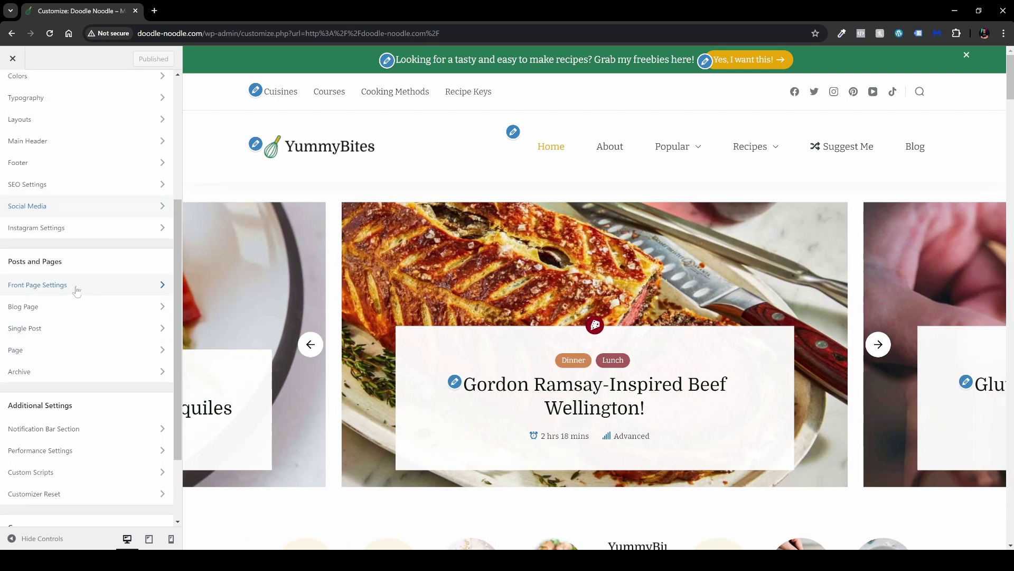
click(77, 291)
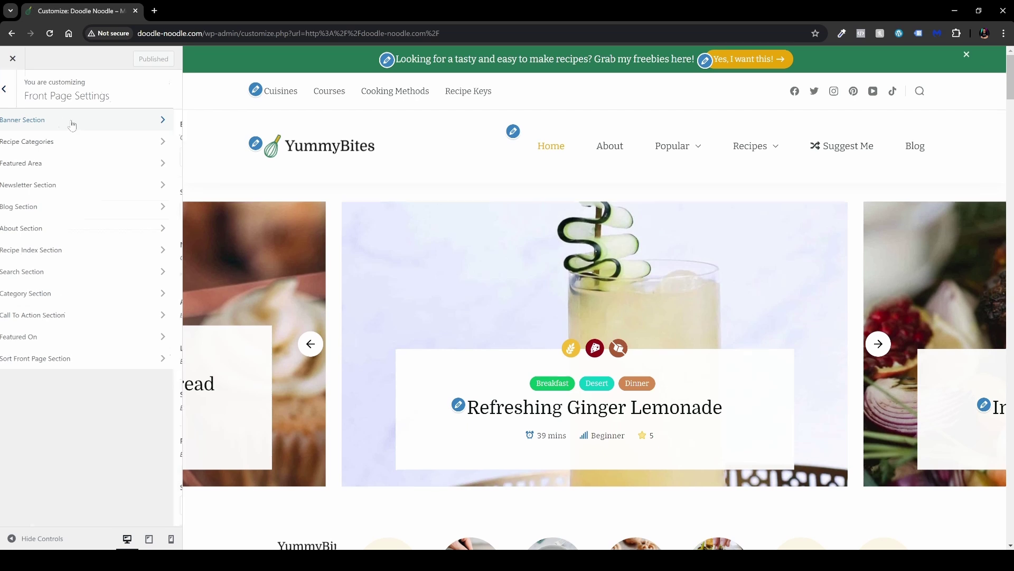
click(73, 124)
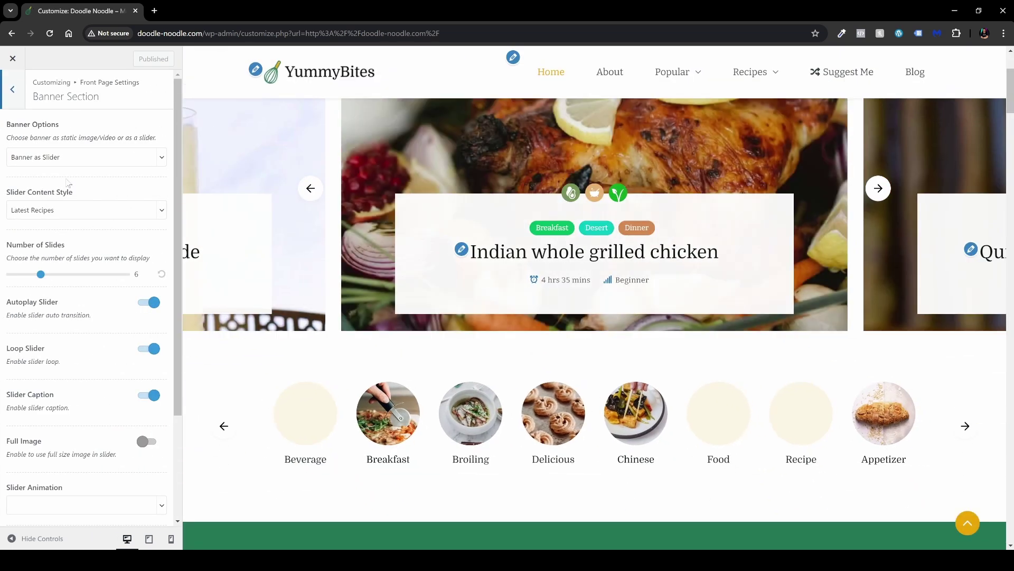
Step: Try the Banner as Search option for the front page banner, and switch back to Banner as Slider
click(69, 163)
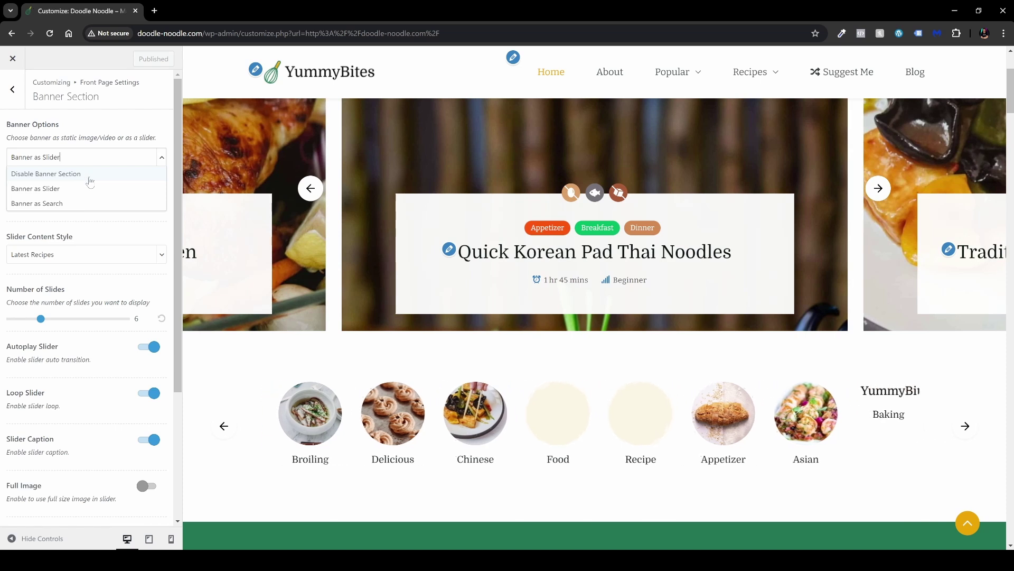
click(71, 206)
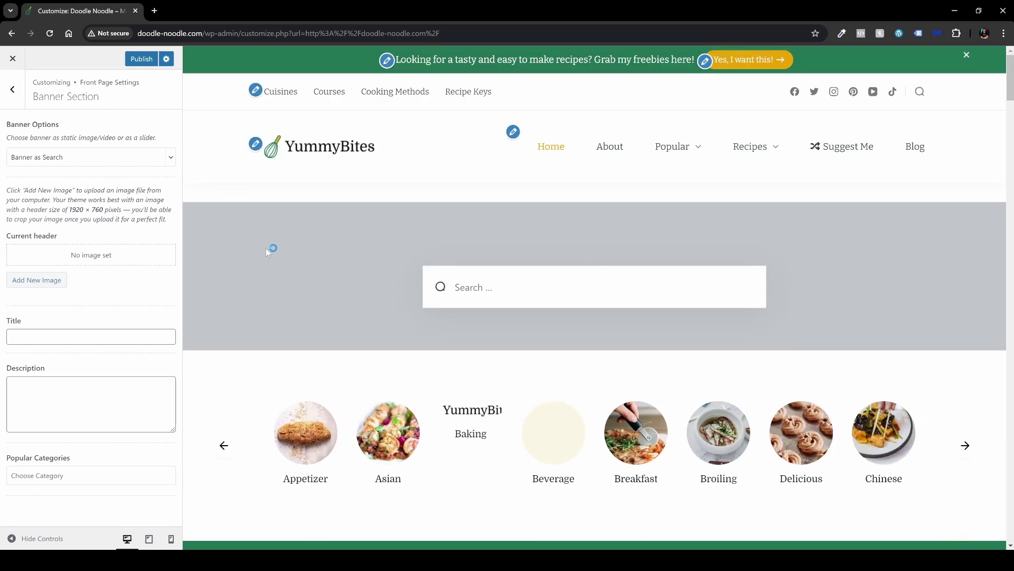
click(84, 157)
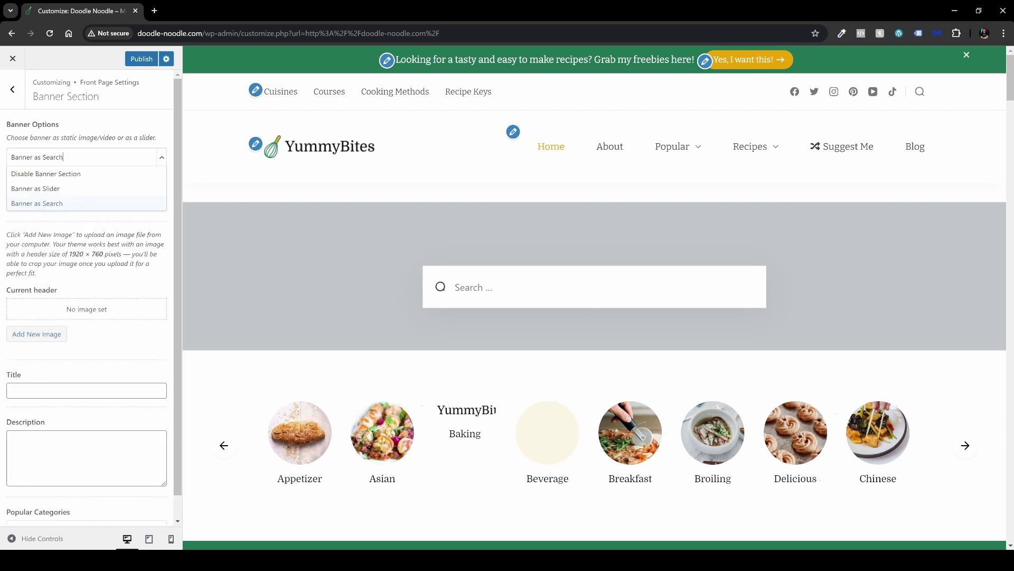
click(85, 190)
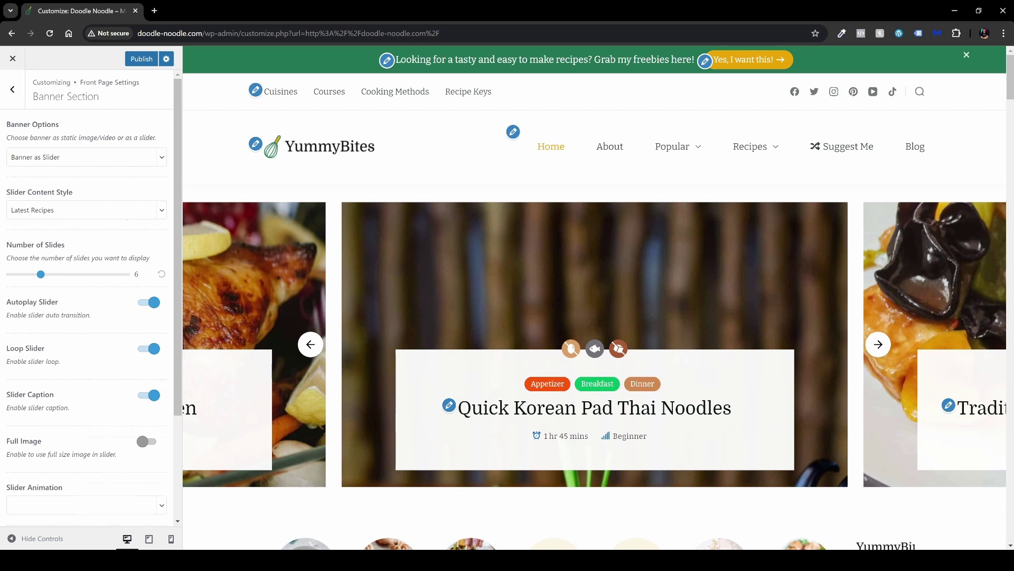
Step: Review the banner slider's content style, keeping Latest Recipes, along with its animation, speed and read-more options
click(124, 213)
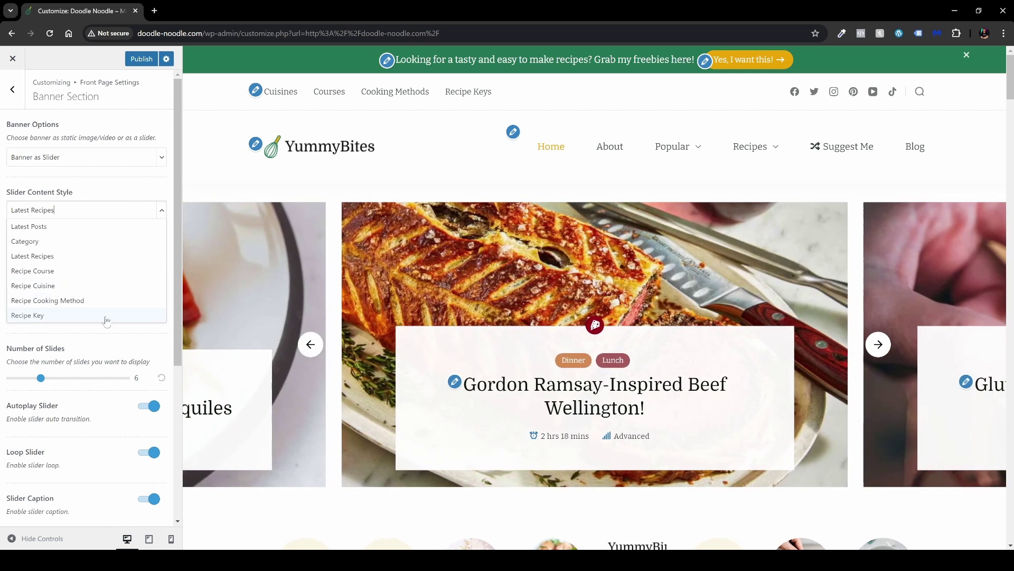
click(98, 261)
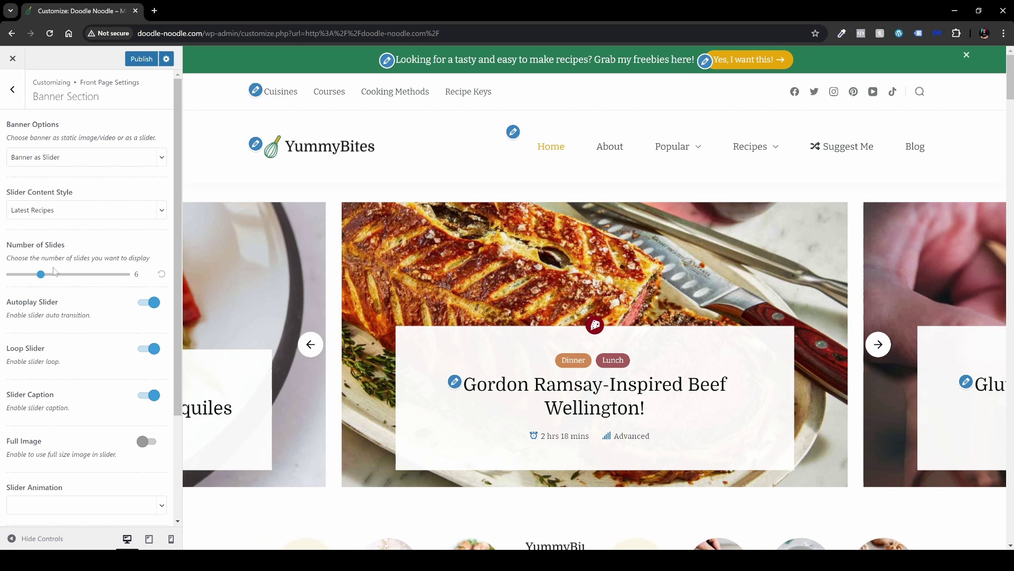
scroll(40, 306, down, 1)
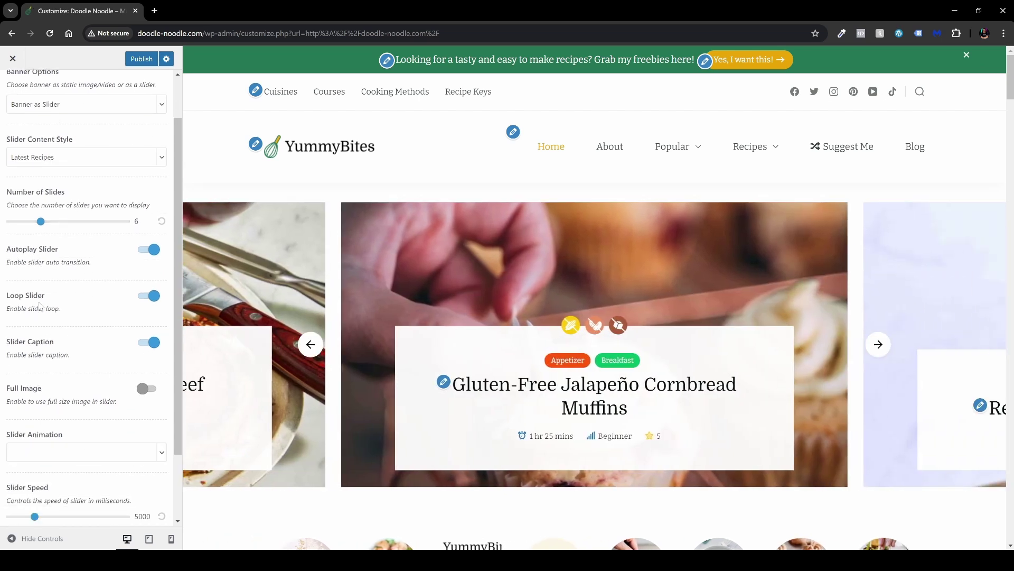
scroll(38, 305, down, 2)
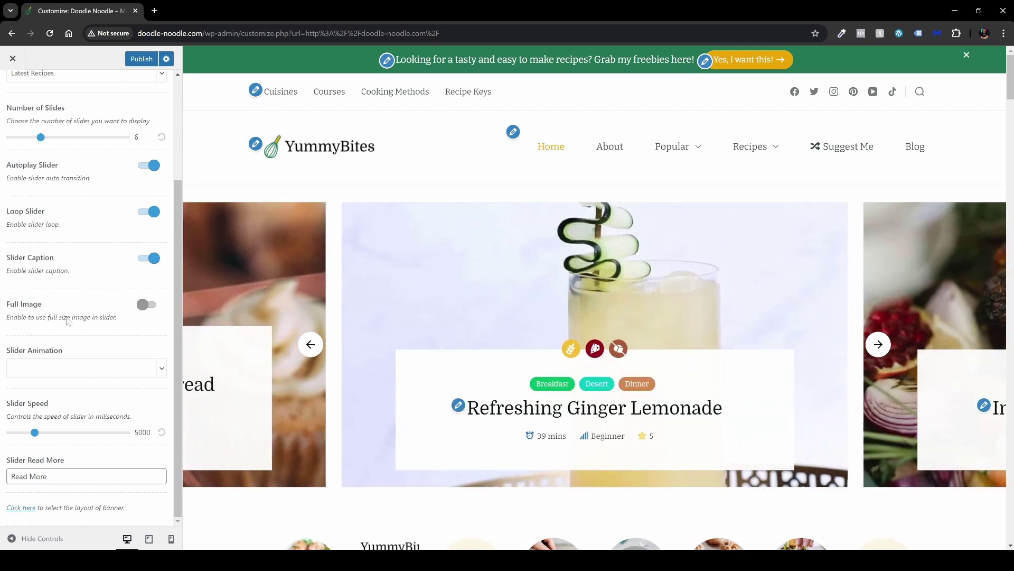
click(112, 373)
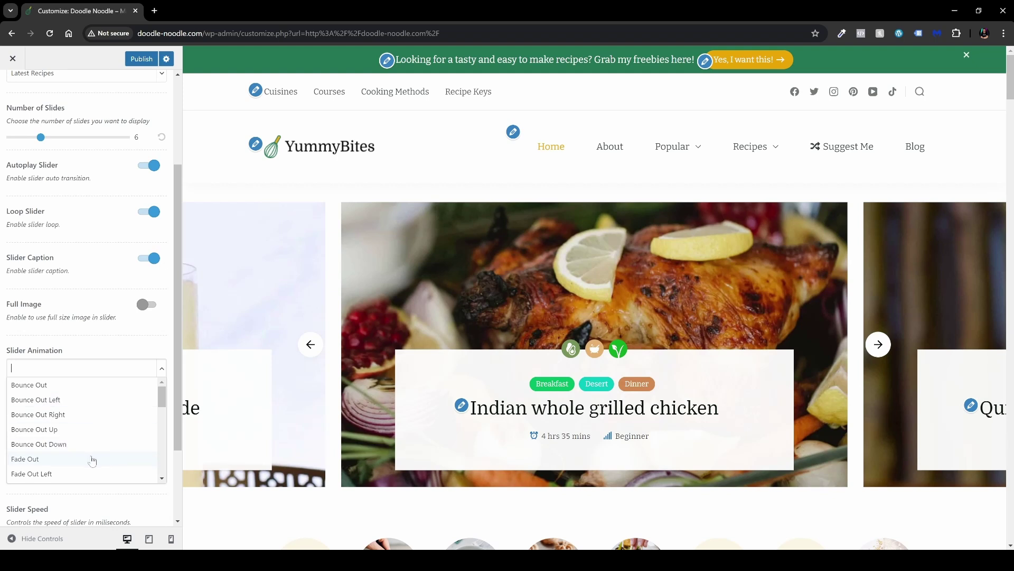
click(106, 347)
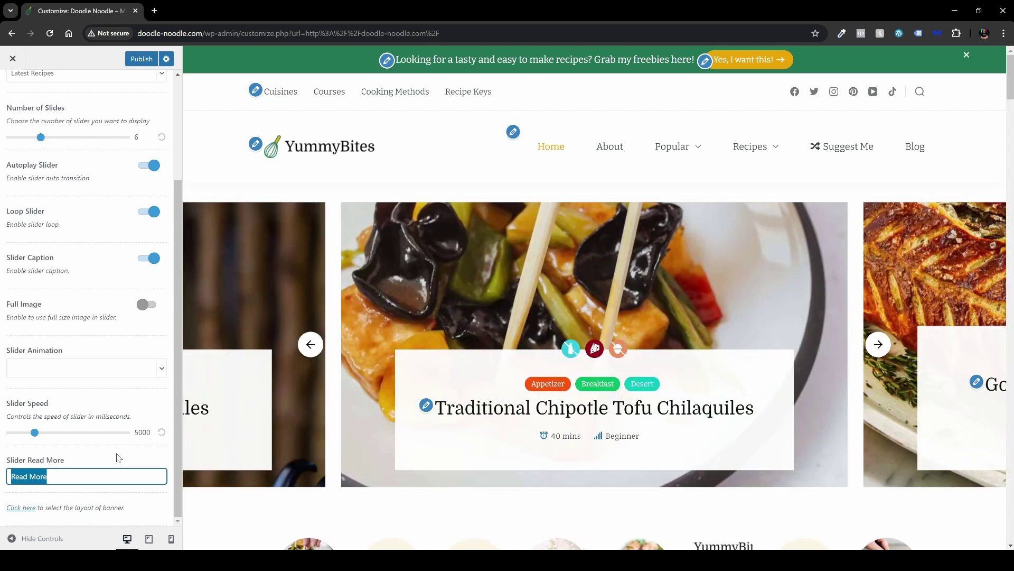
Step: Open the front page Recipe Categories settings and clear the chosen categories, including the blank entries, keeping only Asian
scroll(58, 214, up, 5)
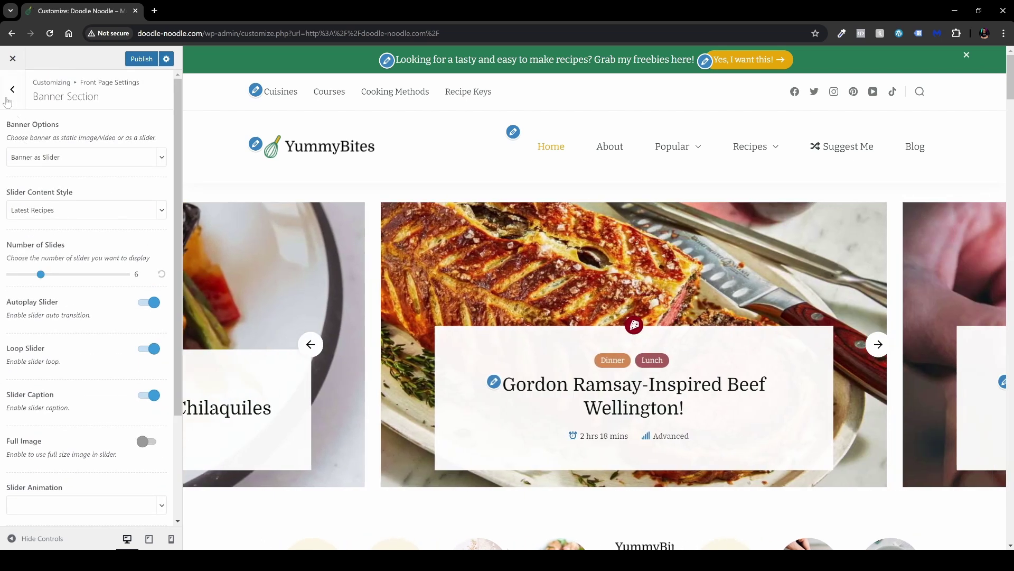
key(Escape)
click(66, 143)
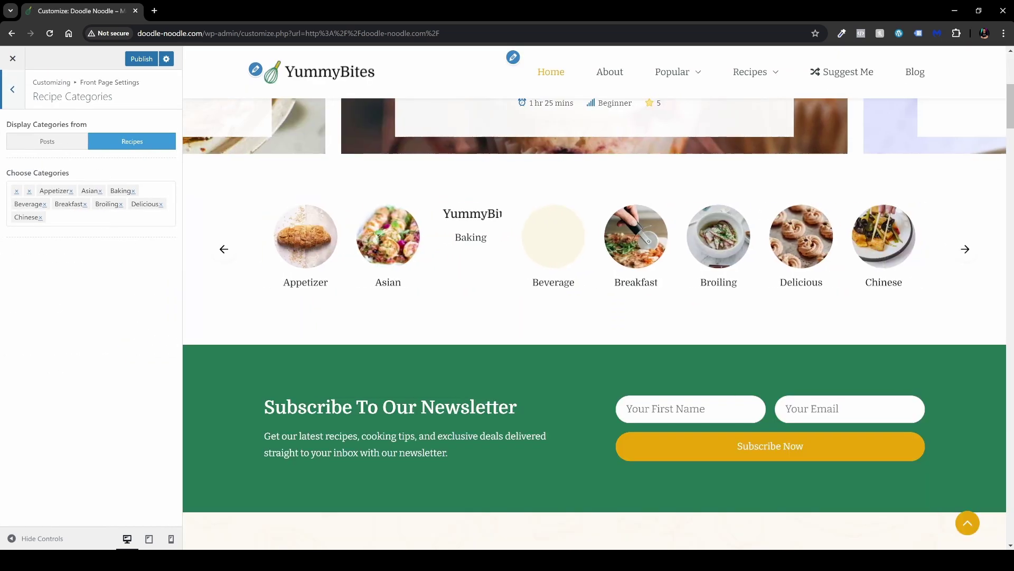
click(133, 190)
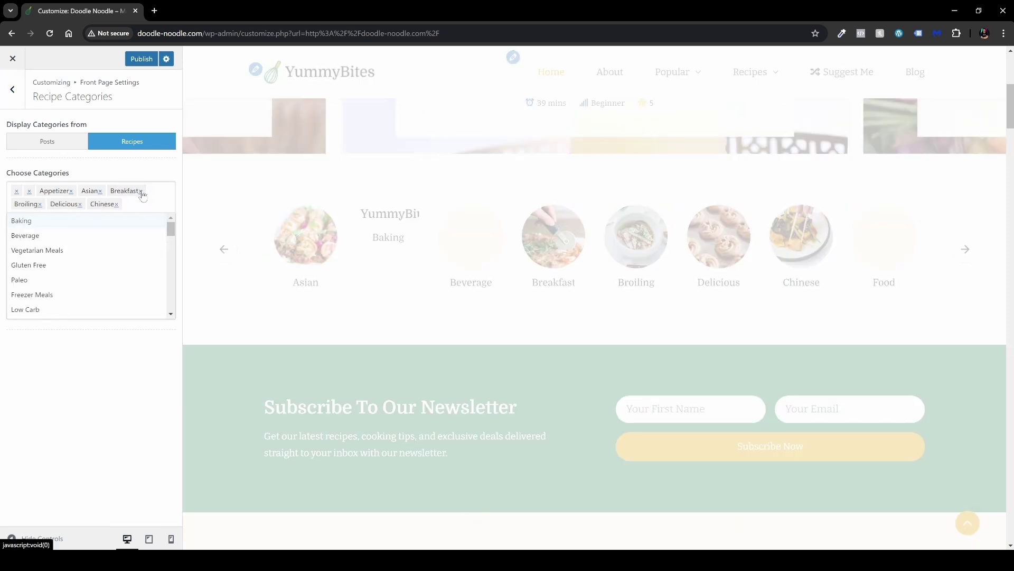
click(141, 191)
click(139, 191)
click(137, 191)
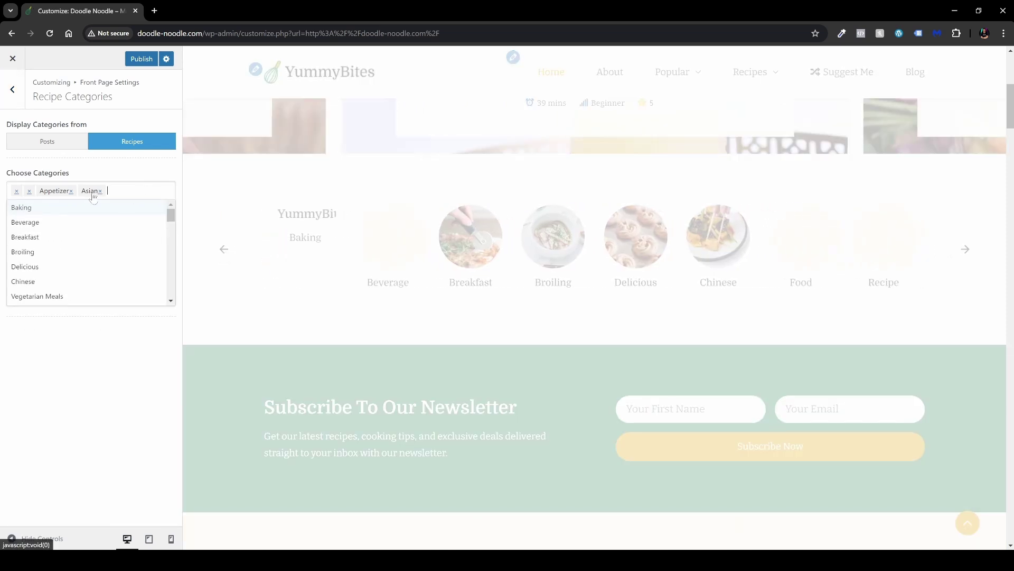
click(70, 191)
click(30, 191)
click(17, 191)
Step: Add Chinese, Italian, Indian and Thai to the chosen recipe categories
click(112, 292)
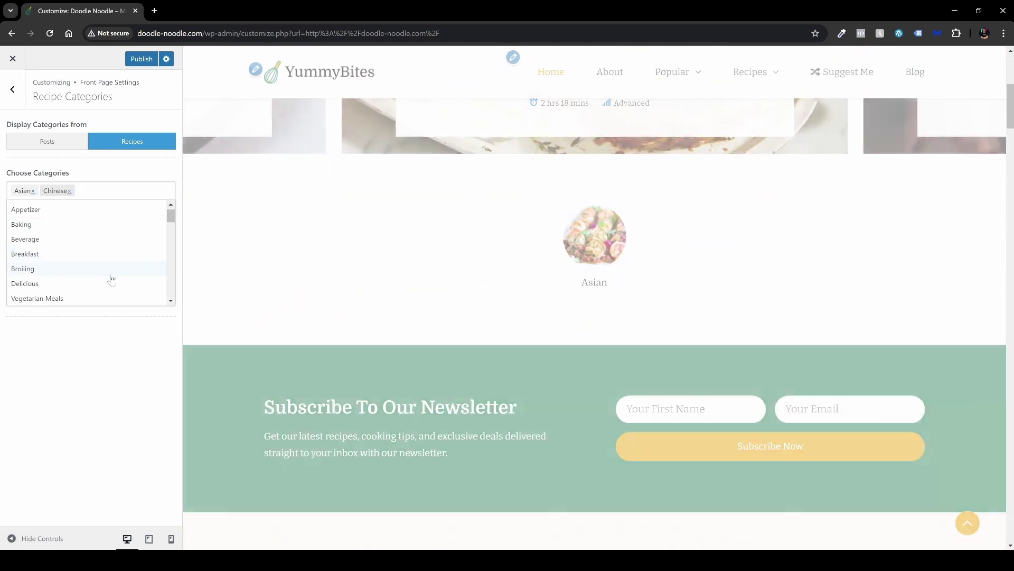
scroll(106, 285, down, 5)
click(136, 267)
click(137, 233)
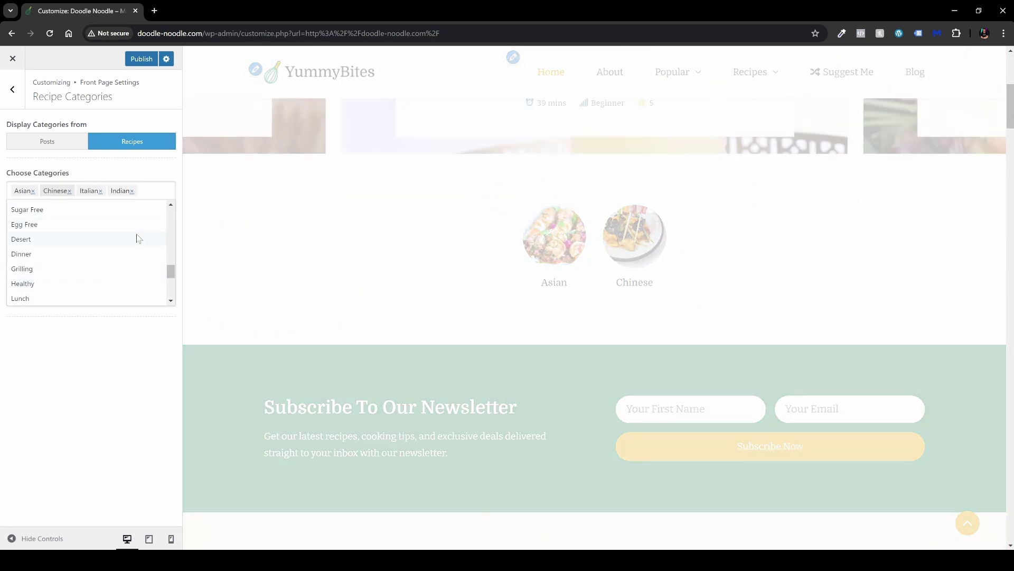
scroll(139, 243, down, 2)
click(137, 269)
Step: Remove Italian from the chosen recipe categories, and check the category row beneath the banner in the preview
scroll(105, 271, up, 2)
click(100, 191)
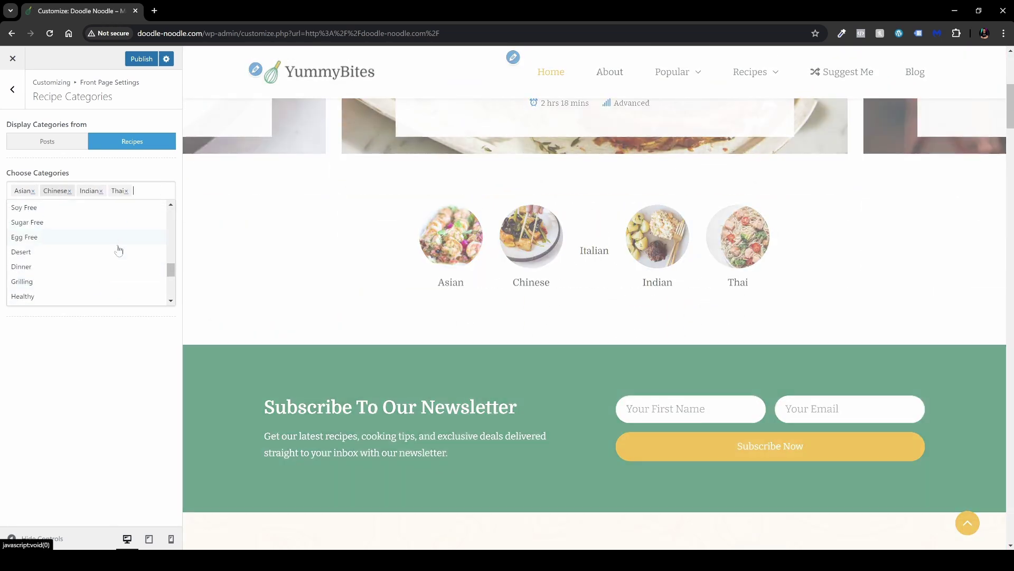
scroll(127, 248, down, 3)
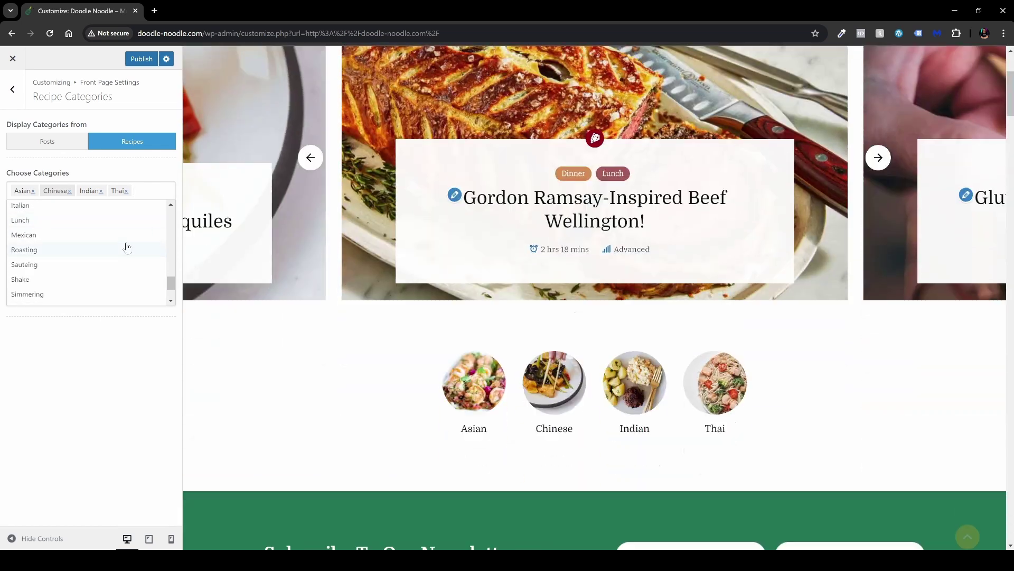
scroll(130, 264, up, 8)
scroll(129, 271, up, 5)
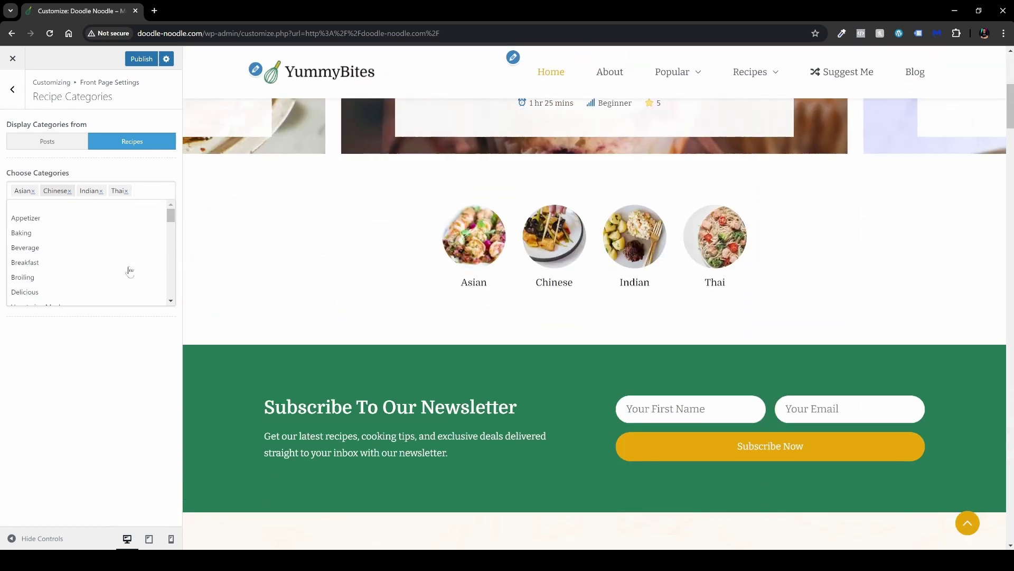
click(150, 178)
scroll(378, 354, up, 1)
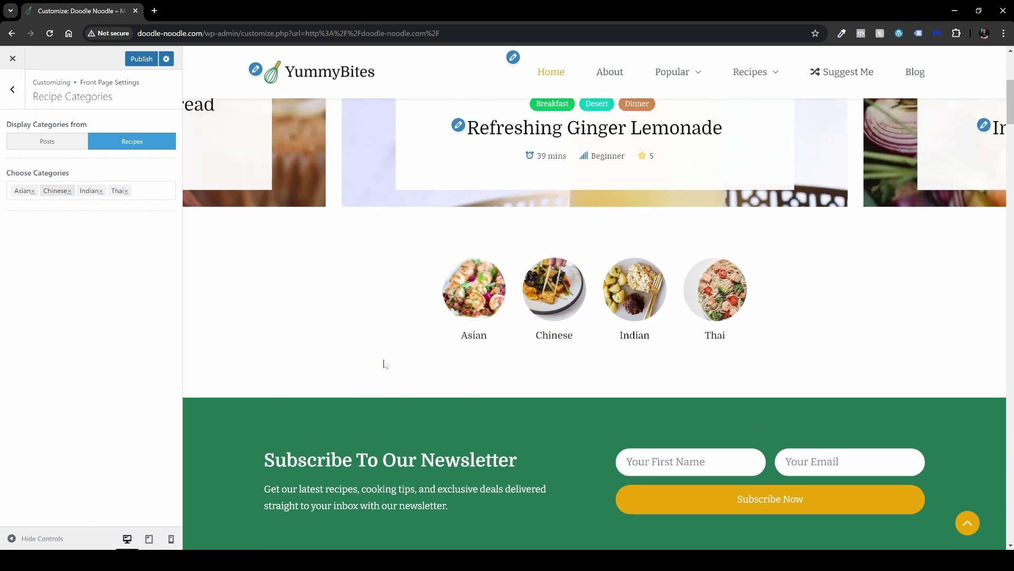
scroll(449, 343, up, 4)
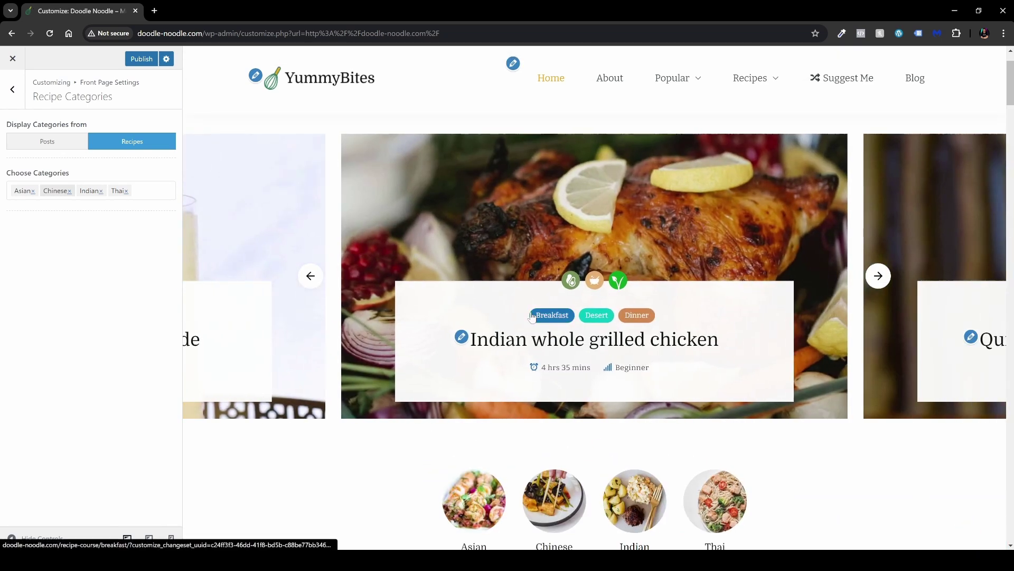
scroll(505, 320, down, 8)
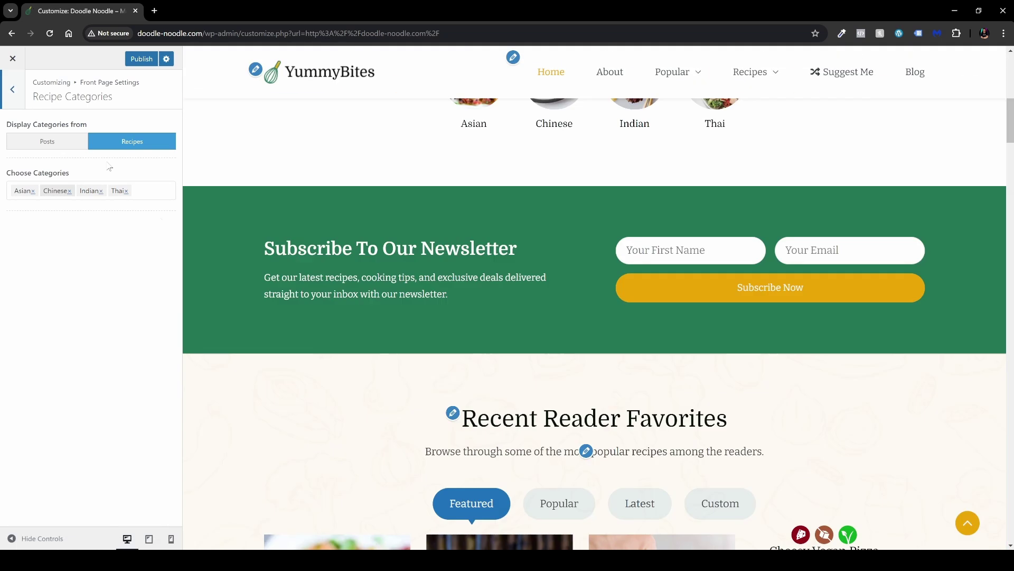
scroll(533, 299, up, 4)
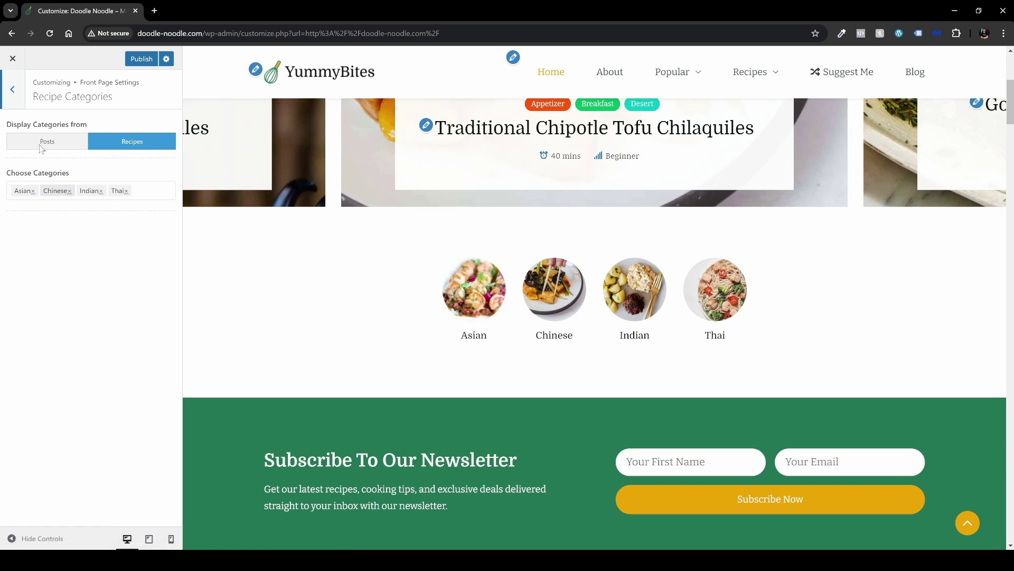
Step: Open the front page Featured Area settings, review the Custom tab options, and preview the Custom tab's recipes
click(12, 89)
click(108, 164)
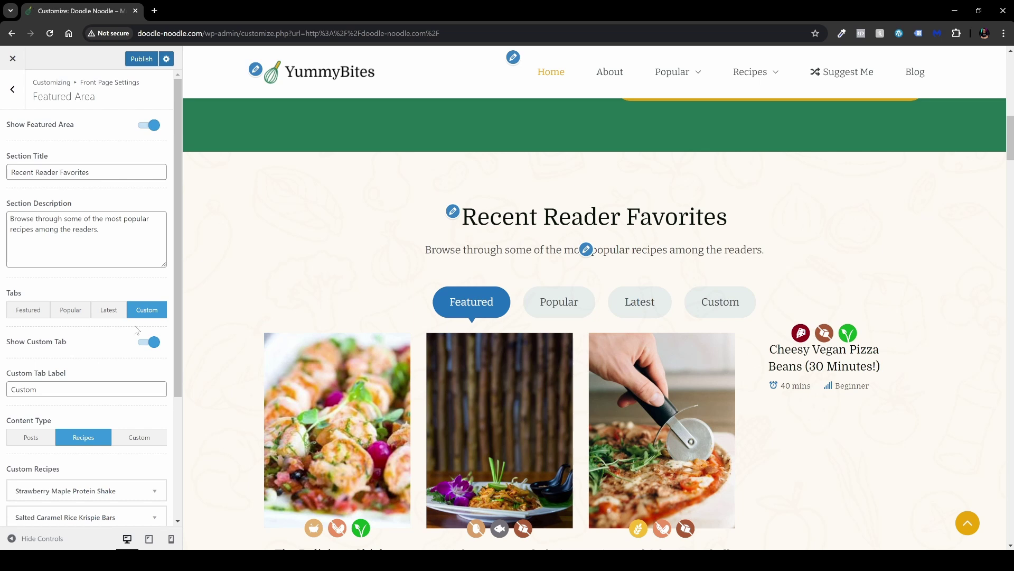
scroll(109, 328, down, 2)
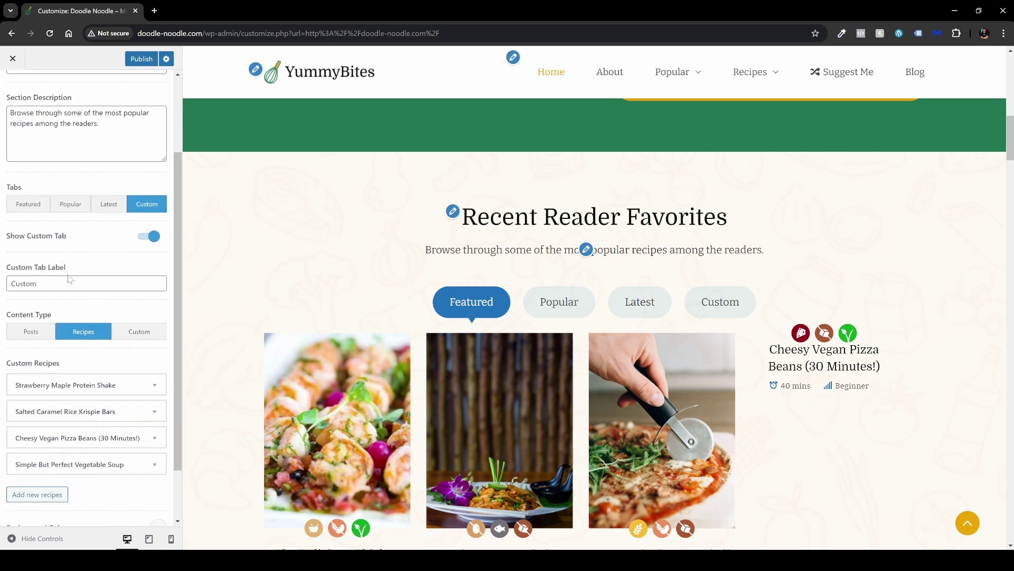
scroll(74, 349, down, 2)
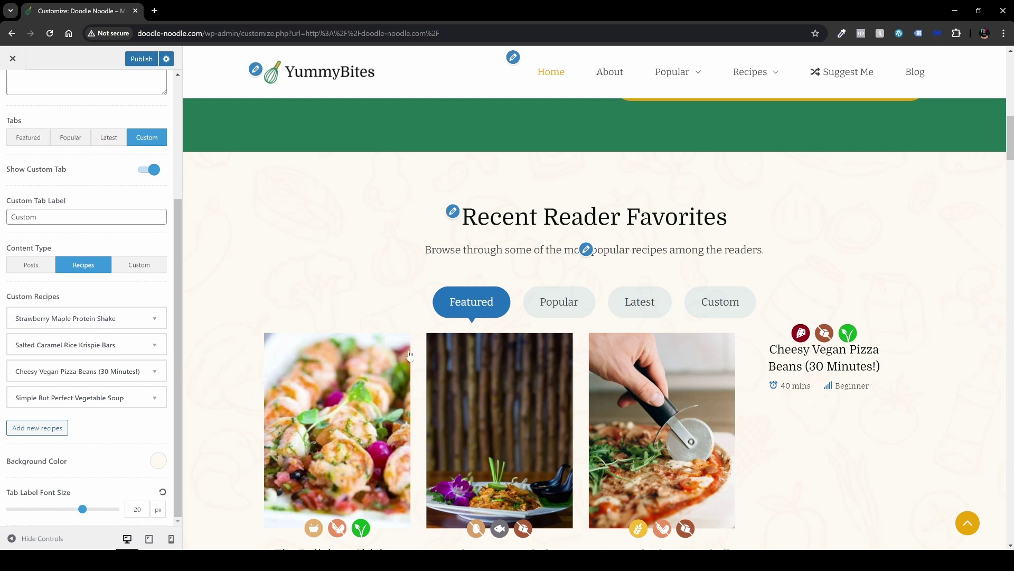
click(715, 311)
scroll(432, 365, down, 3)
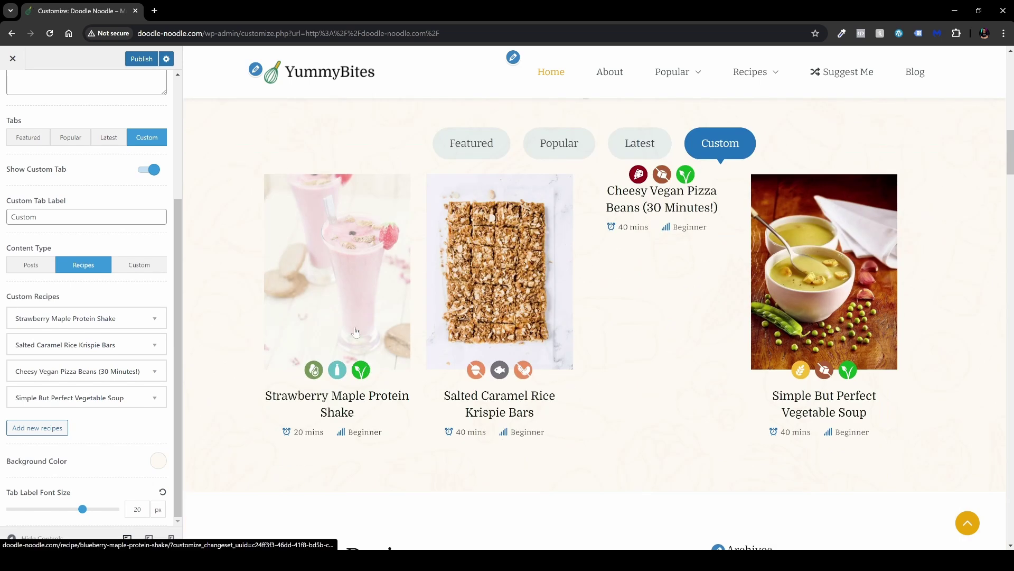
Step: Look through the recipe choices for the first Custom tab recipe, keeping Strawberry Maple Protein Shake
click(153, 319)
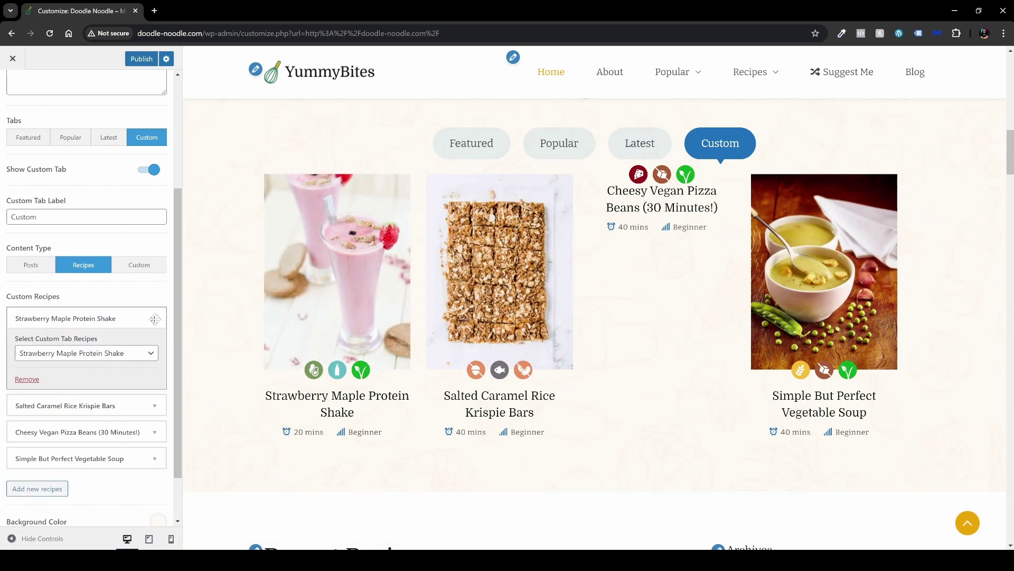
click(137, 354)
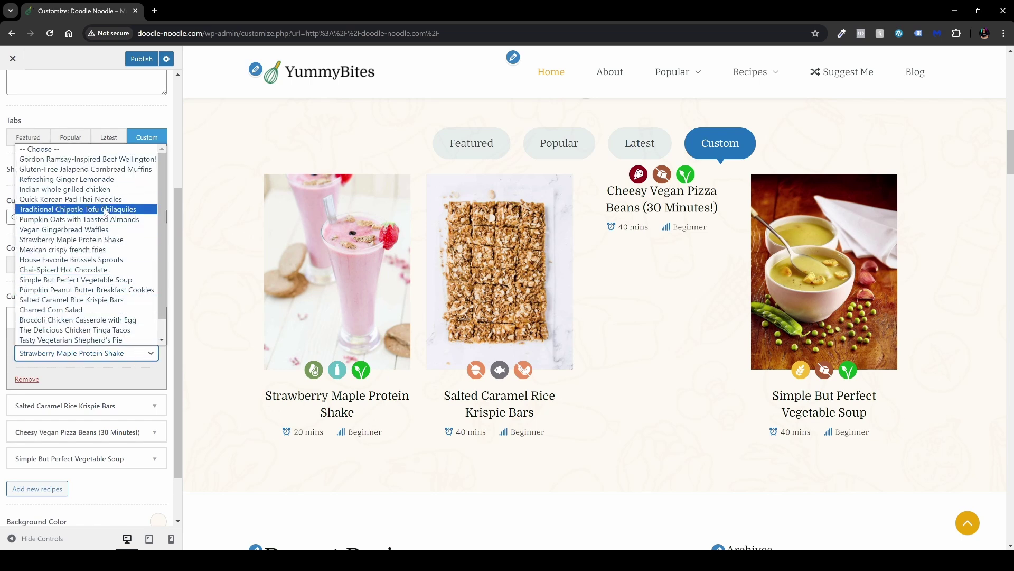
click(93, 377)
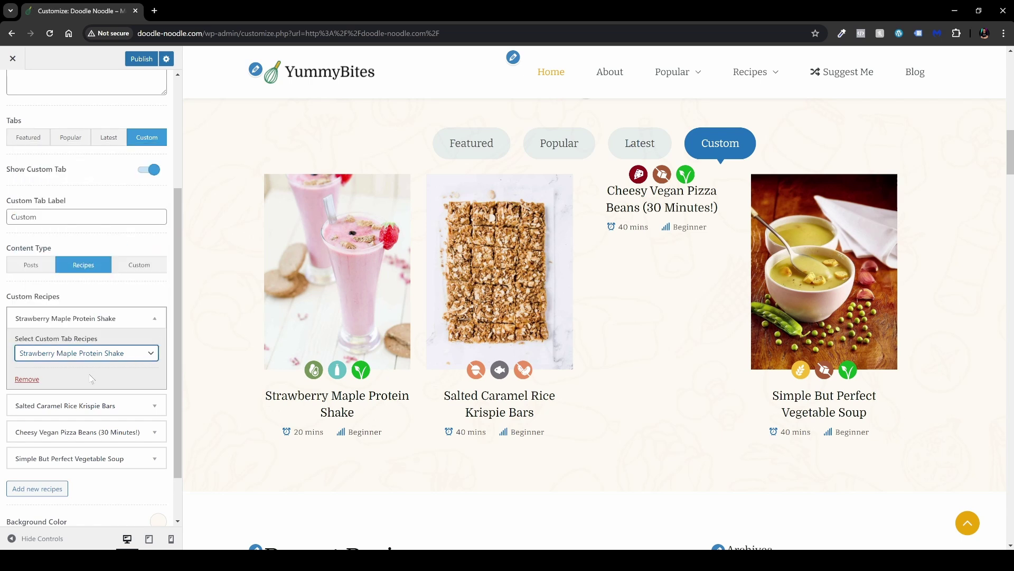
click(151, 318)
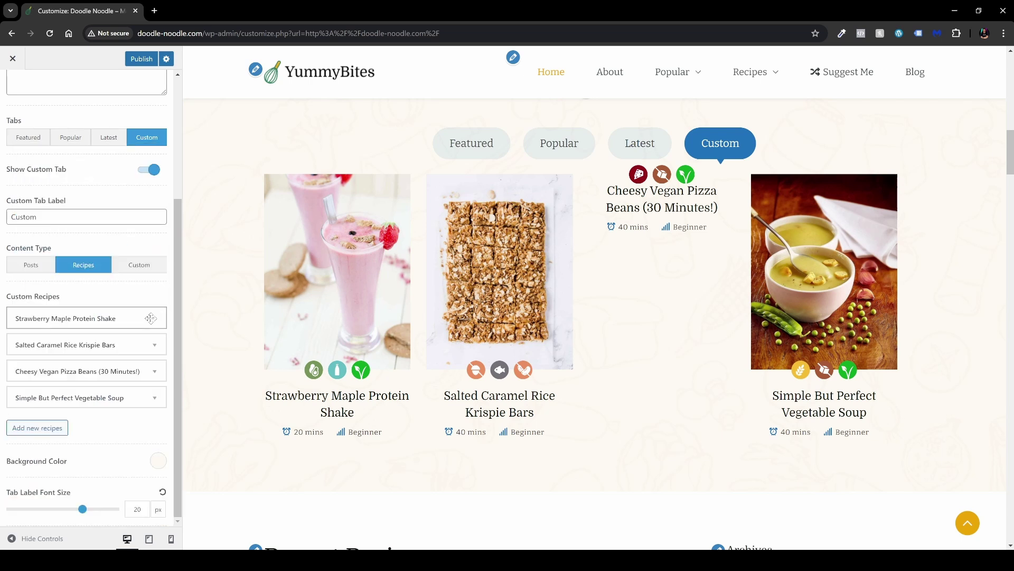
Step: Switch to the Featured tab's settings and view the choices for its first recipe, keeping The Delicious Chicken Tinga Tacos
click(37, 139)
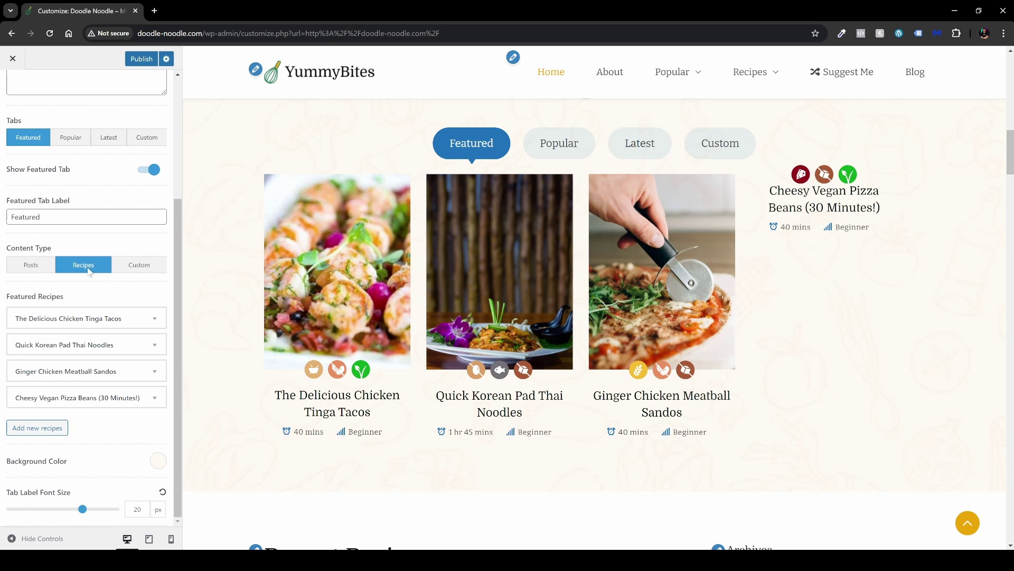
click(151, 318)
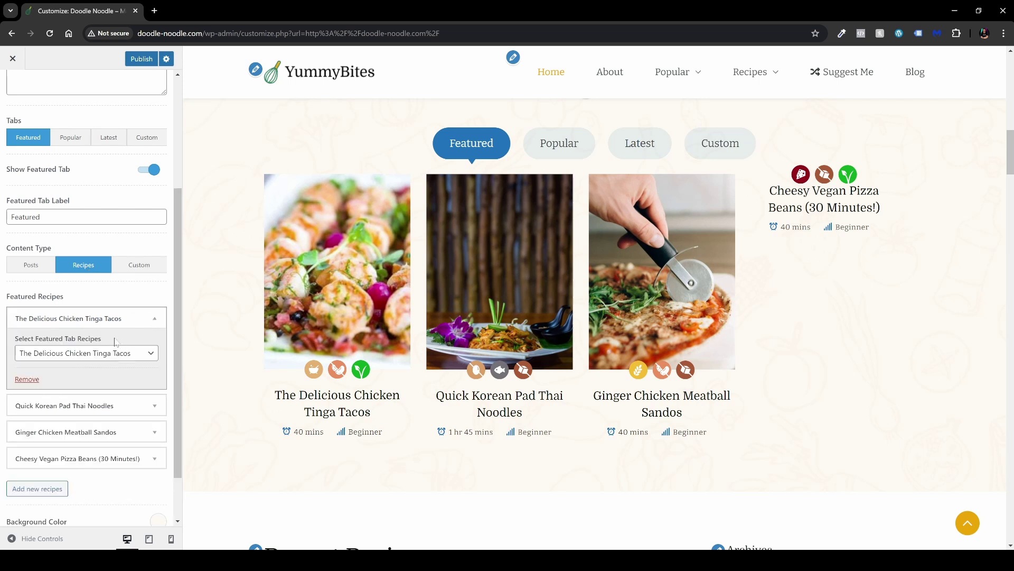
click(105, 354)
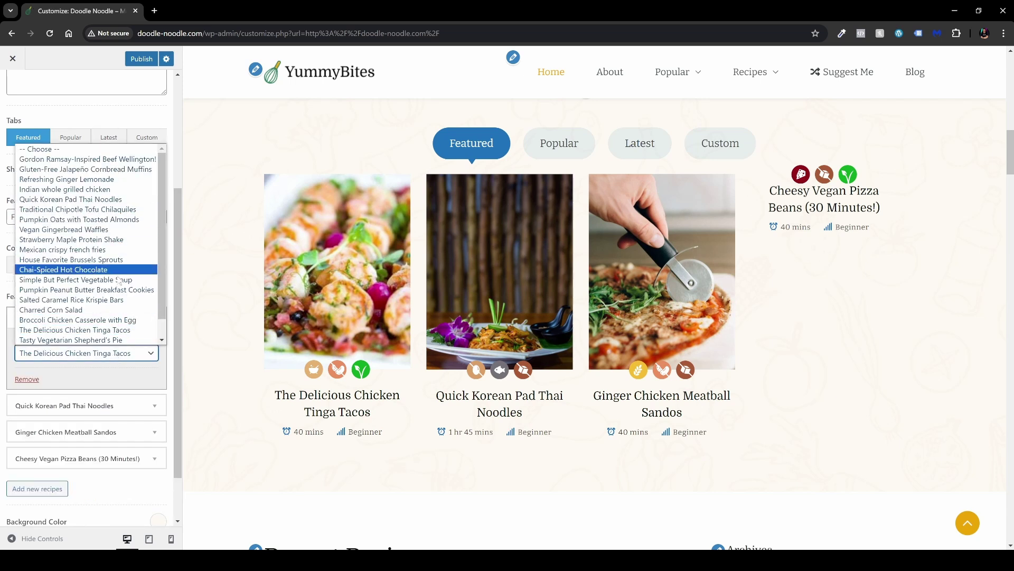
click(137, 379)
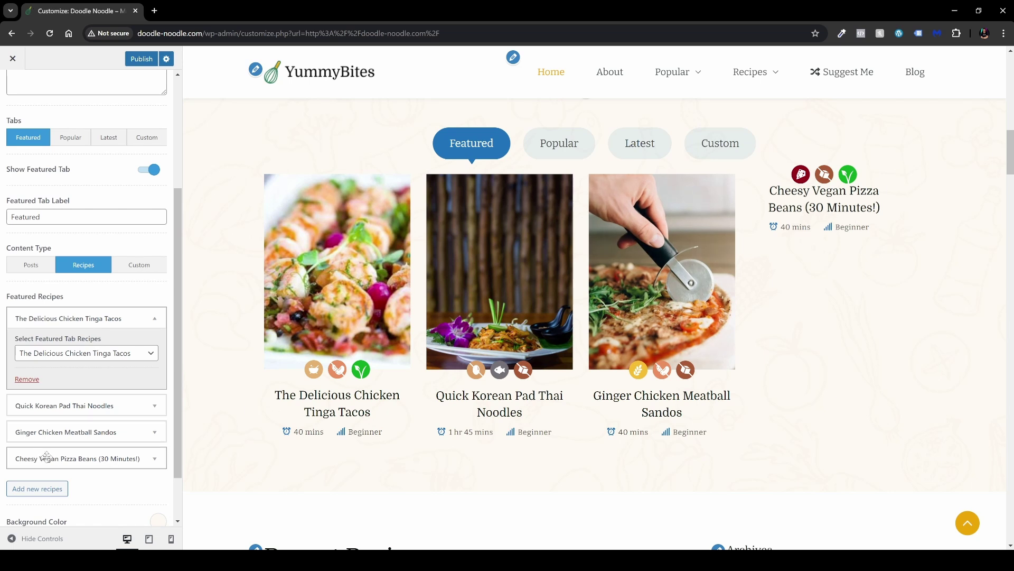
Step: Replace the Featured tab's fourth recipe with Mexican crispy french fries, and collapse the expanded recipe entries
click(91, 457)
scroll(91, 423, down, 2)
click(87, 388)
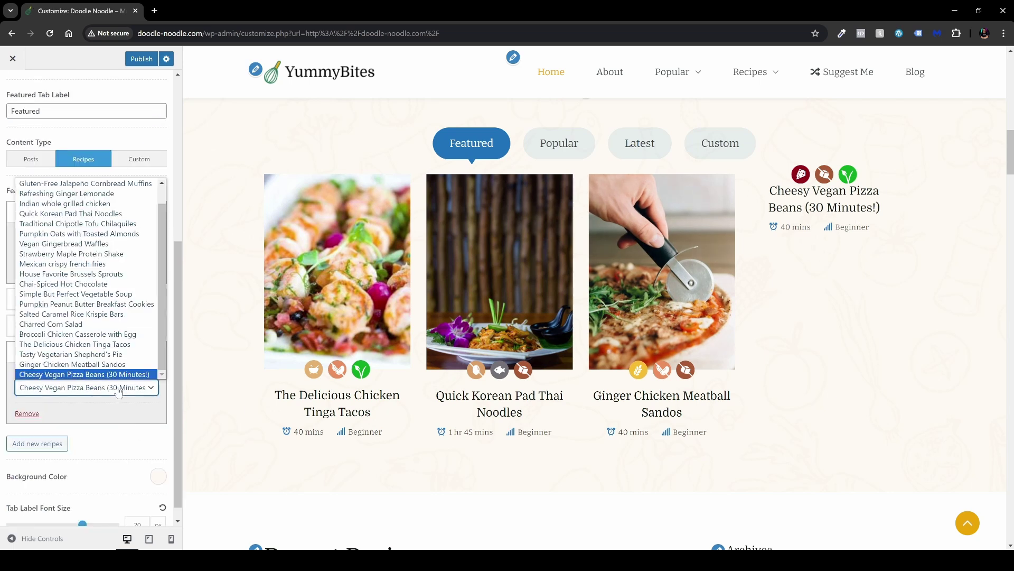
click(80, 264)
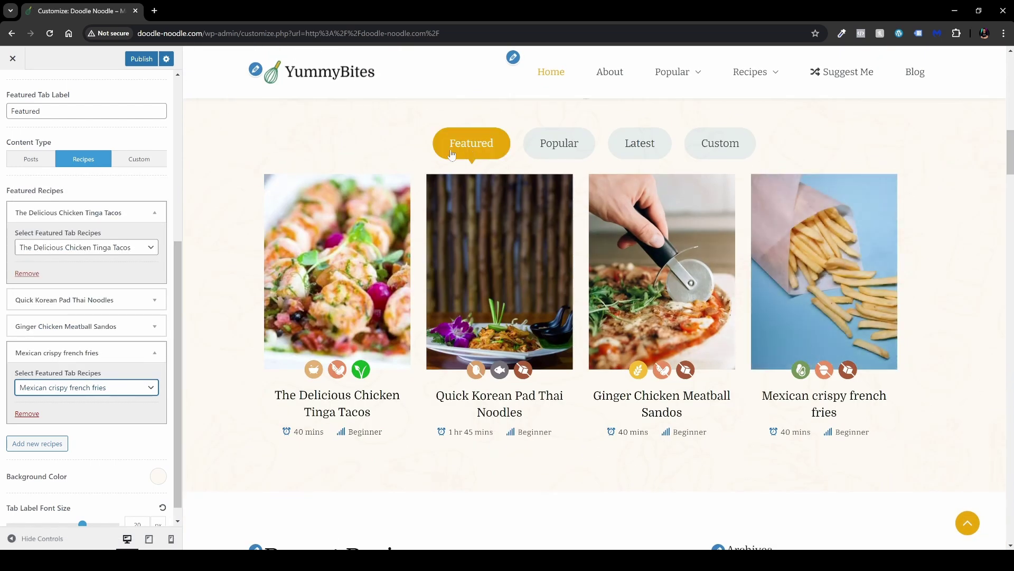
click(144, 357)
scroll(93, 206, up, 2)
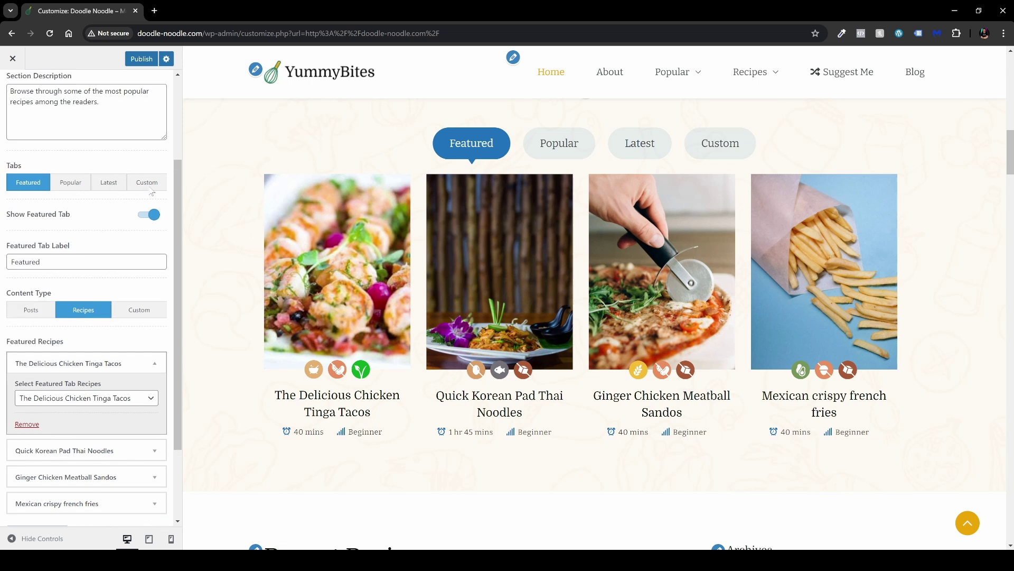
scroll(142, 236, down, 2)
click(155, 257)
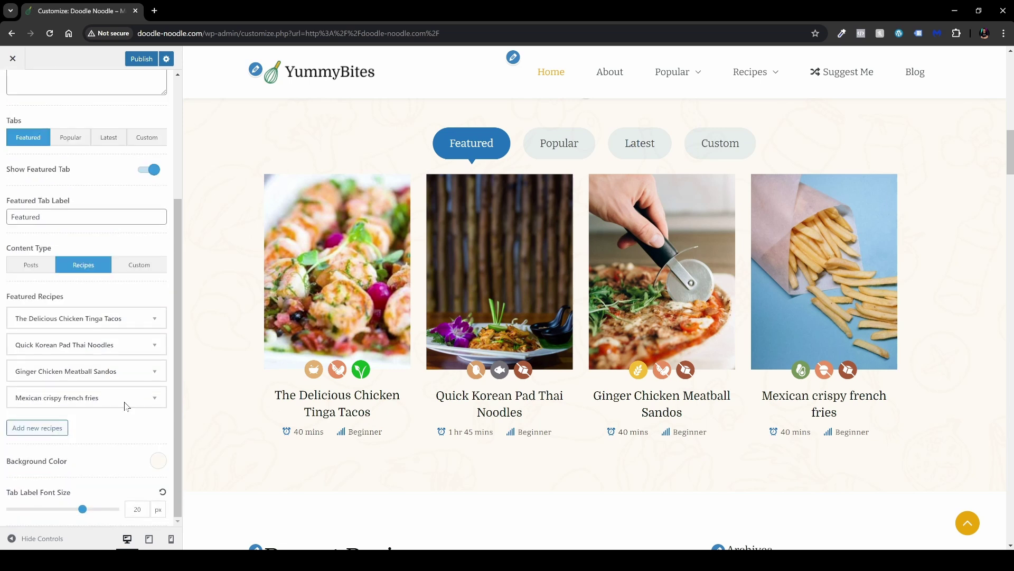
Step: Try adding a fifth featured recipe entry, remove it, and view the Featured Area's background color options without changing them
click(29, 429)
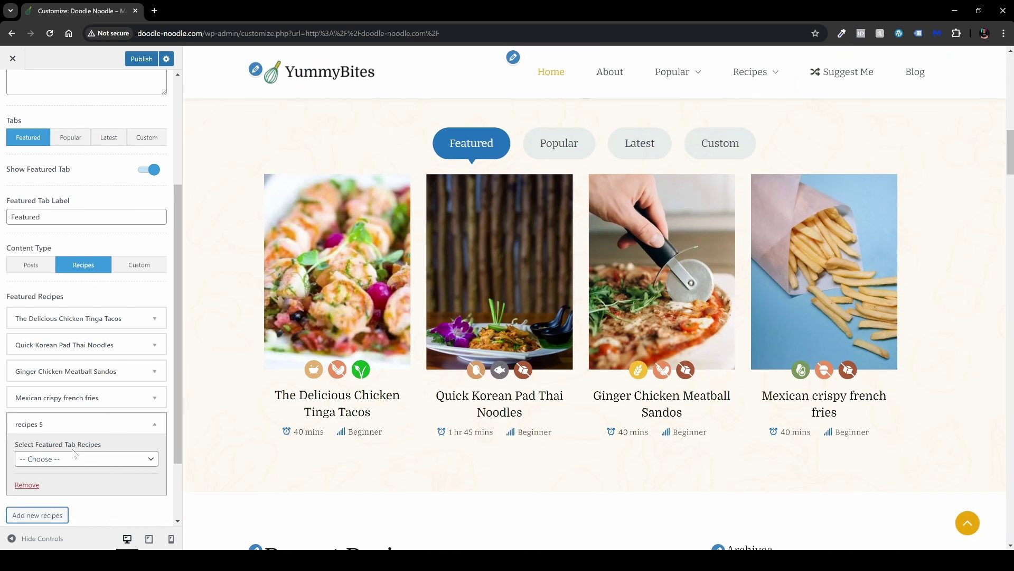
click(26, 485)
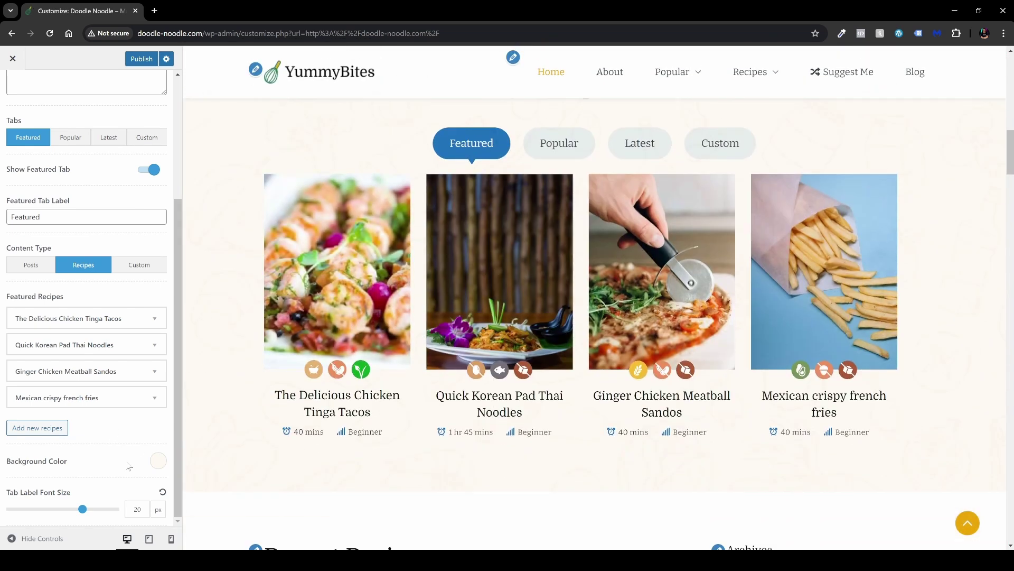
click(158, 460)
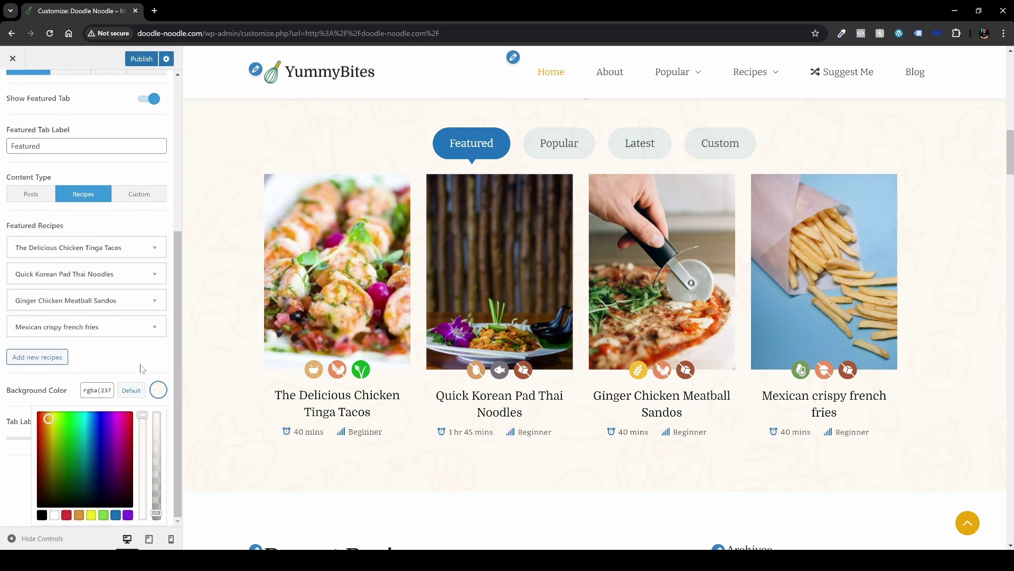
click(140, 351)
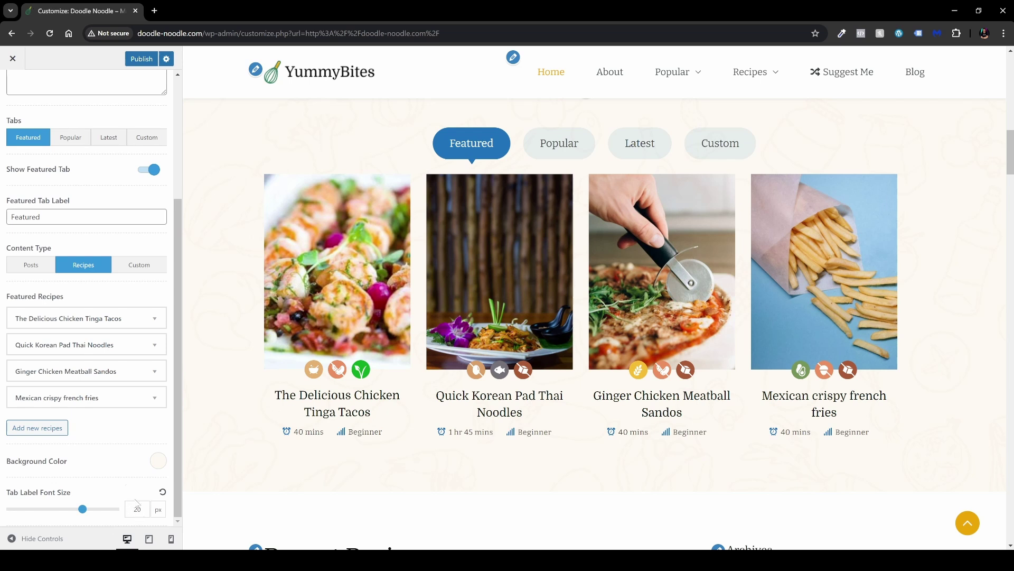
Step: Leave the Featured Area settings and open the Newsletter Section of the Front Page Settings
scroll(109, 436, up, 5)
click(10, 98)
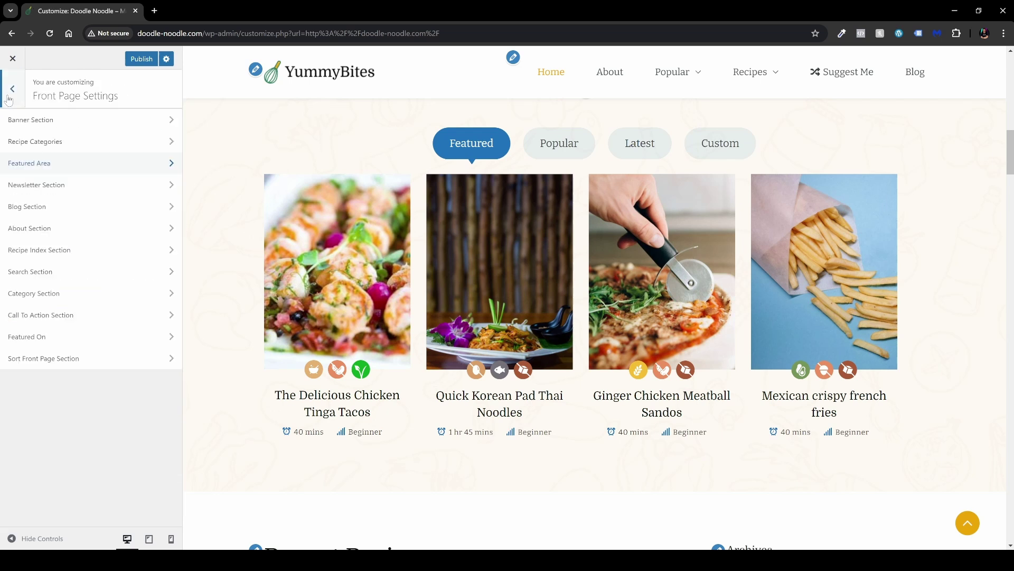
click(51, 186)
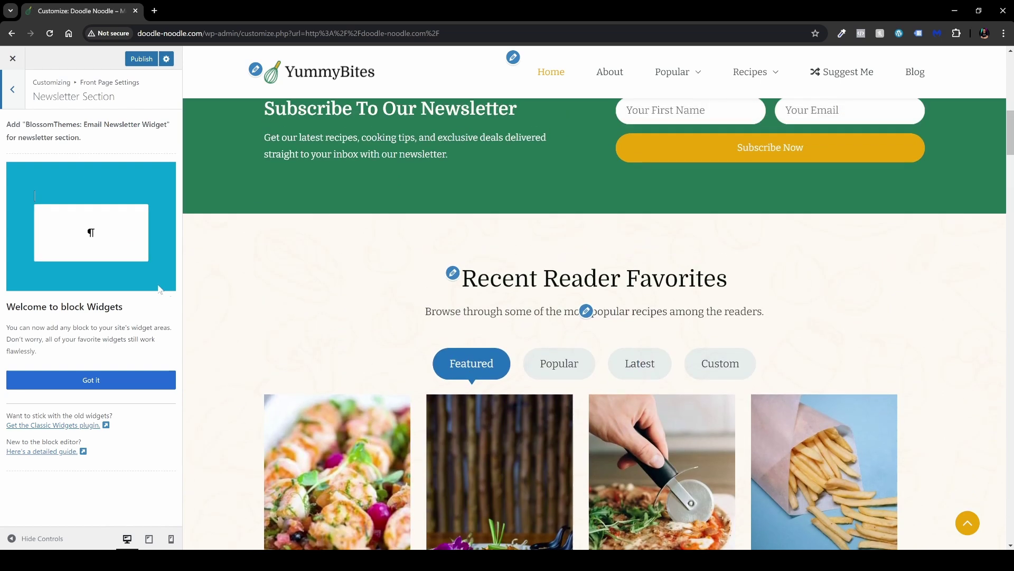
Step: Dismiss the block widgets welcome notice, enable GDPR in the Email Newsletter widget, and publish the changes
click(100, 379)
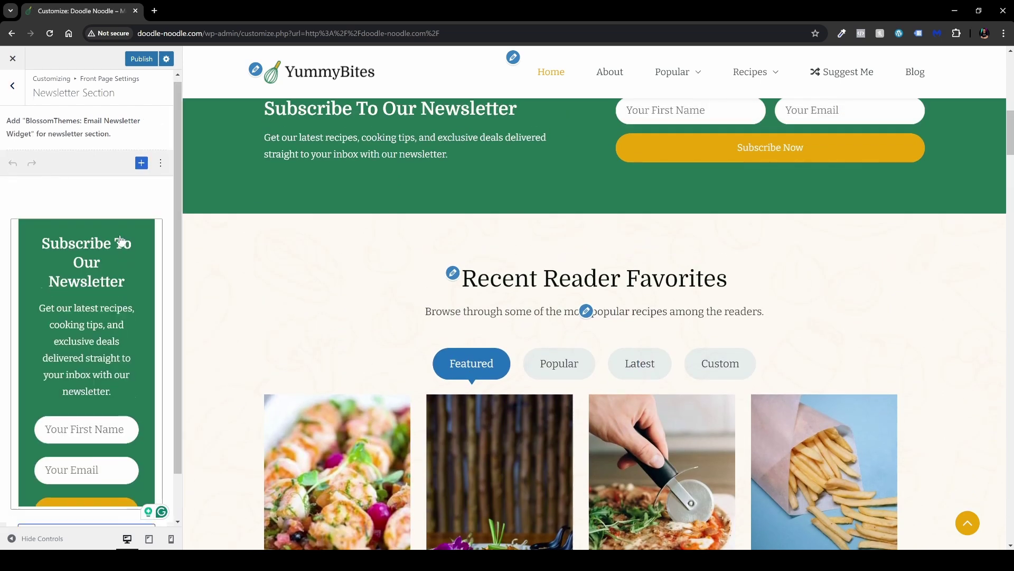
scroll(586, 355, up, 5)
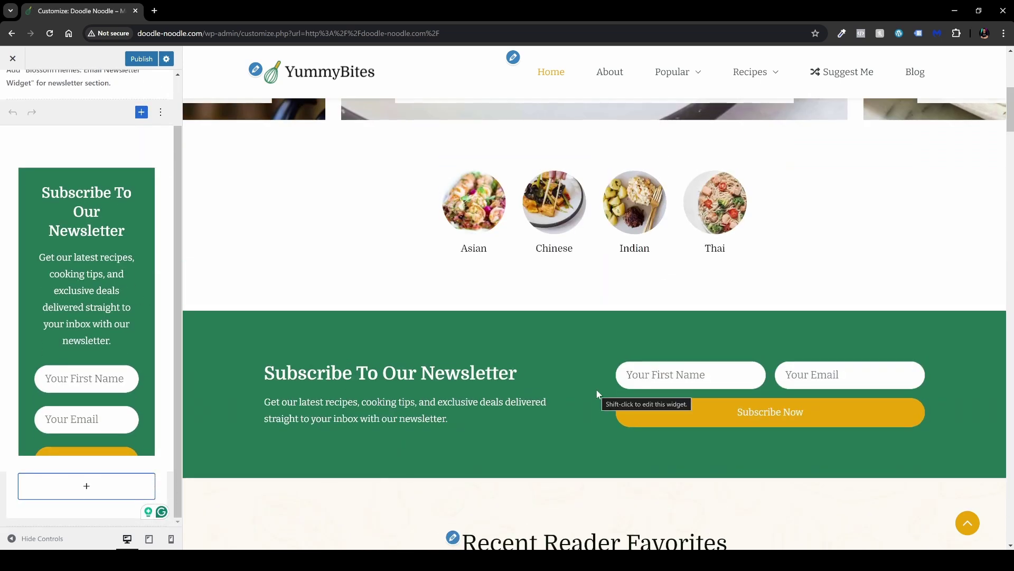
click(100, 319)
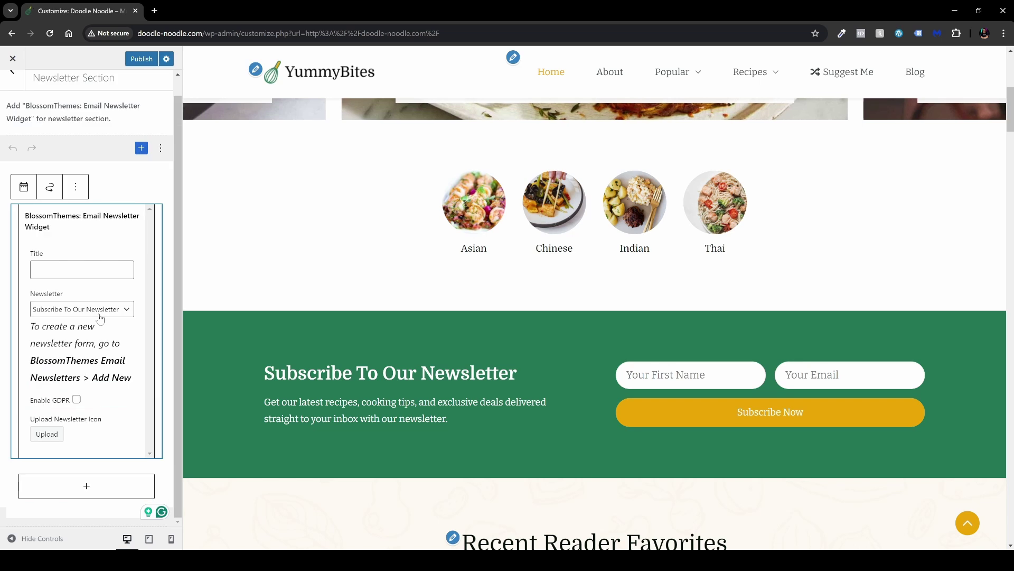
click(77, 399)
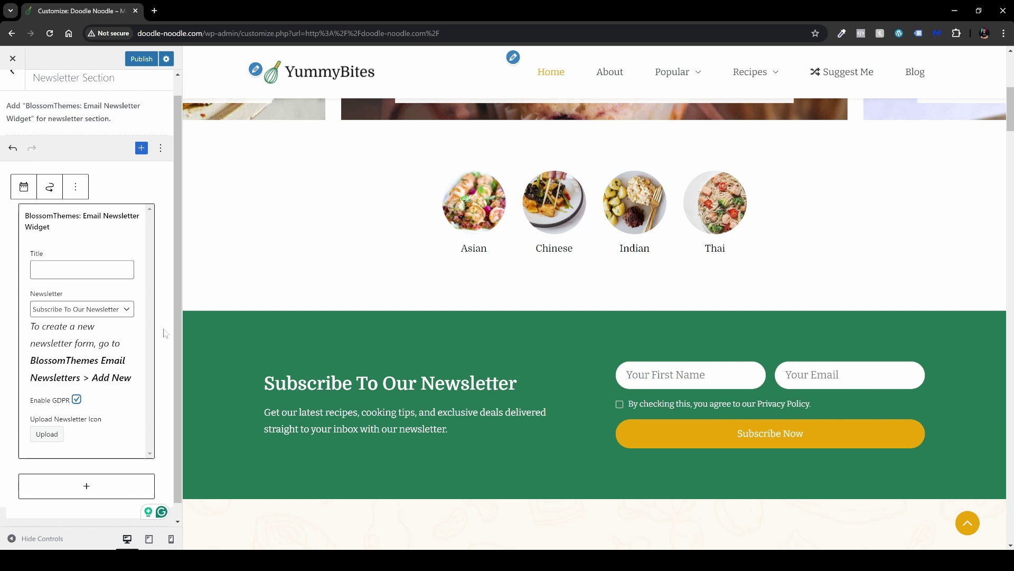
scroll(164, 329, down, 1)
scroll(163, 329, up, 1)
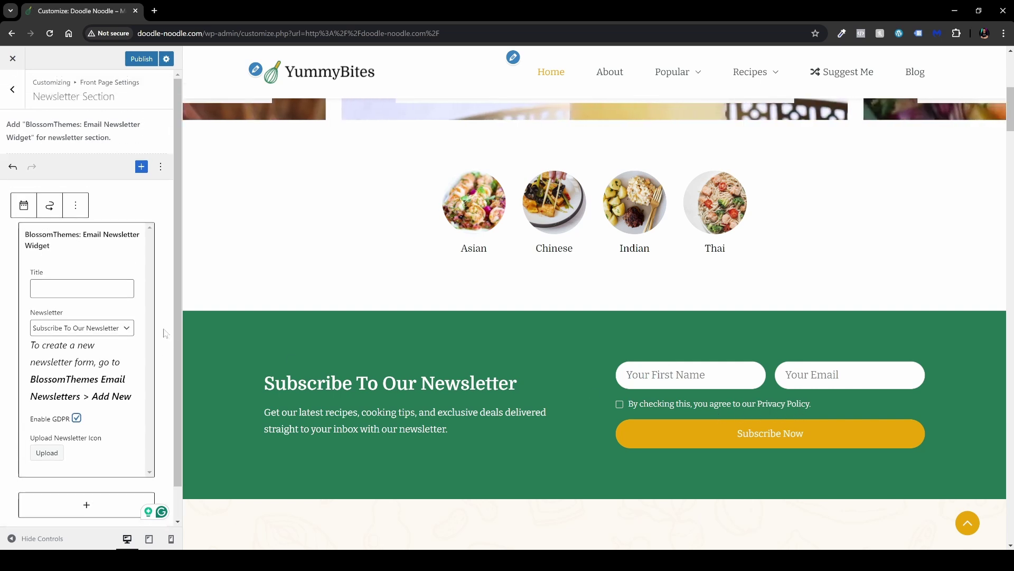
click(142, 59)
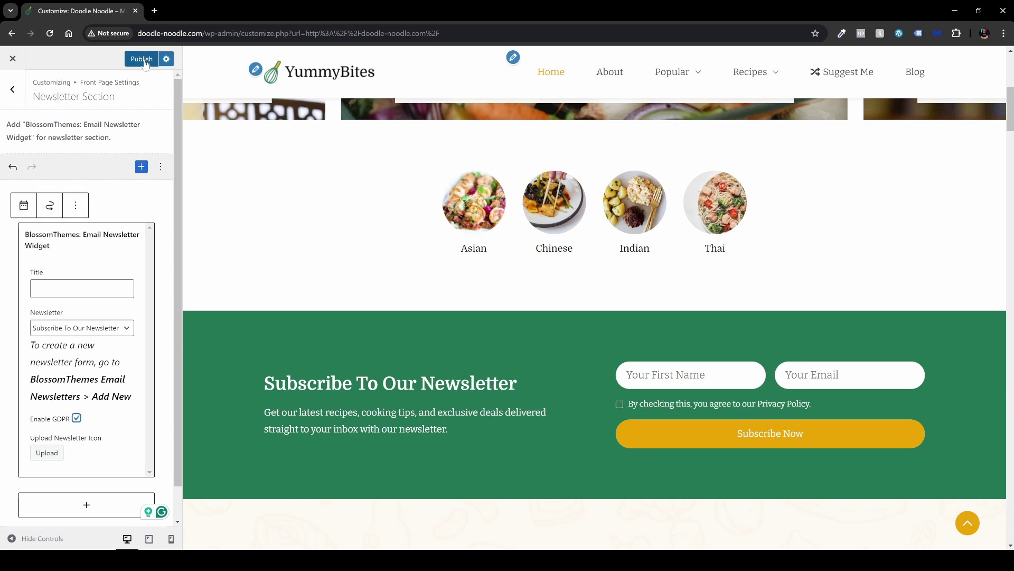
Step: Leave the Newsletter Section and set the Blog Section's description to "This is the blog description."
click(15, 92)
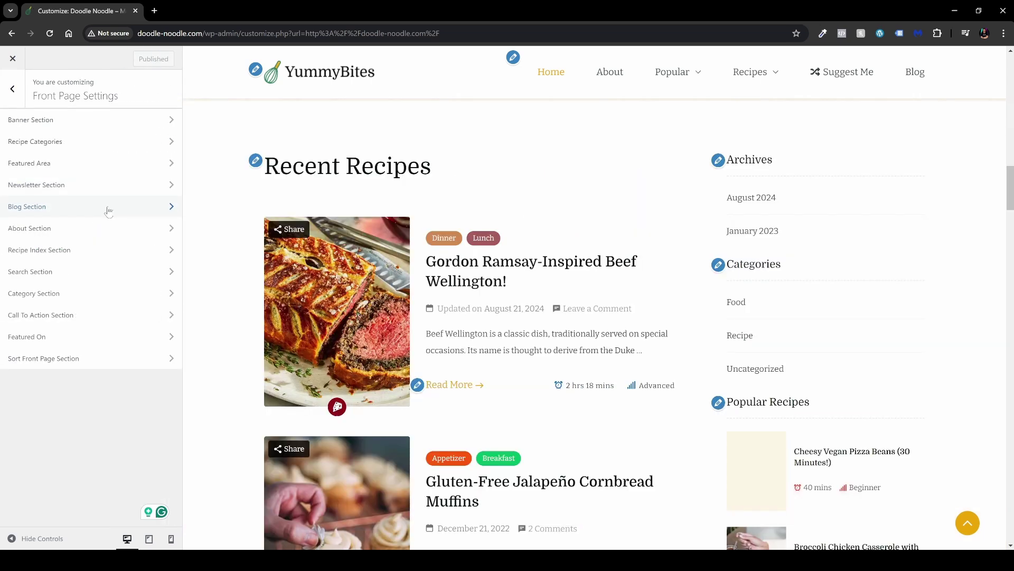
click(108, 209)
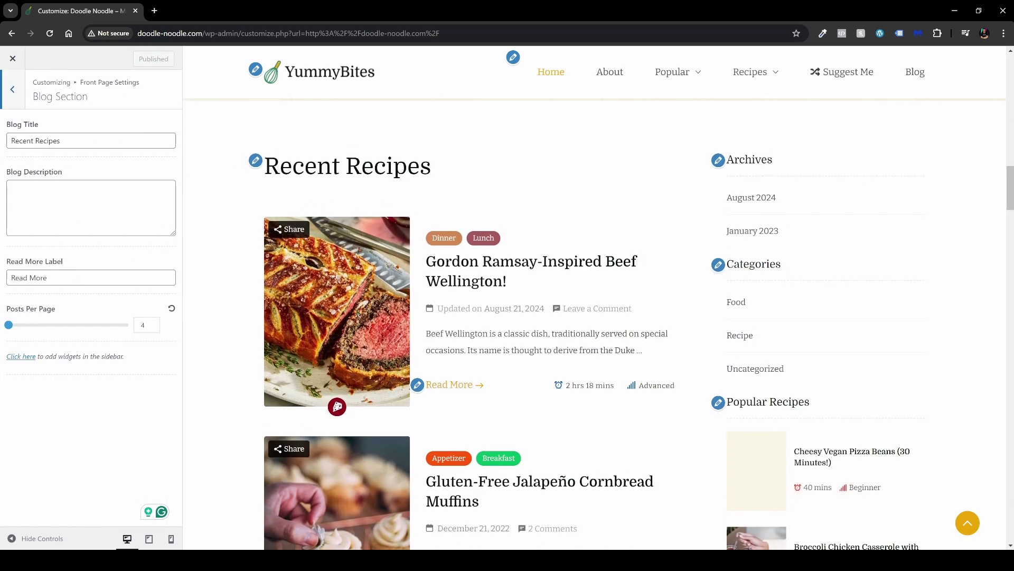
scroll(464, 356, down, 2)
scroll(468, 355, up, 1)
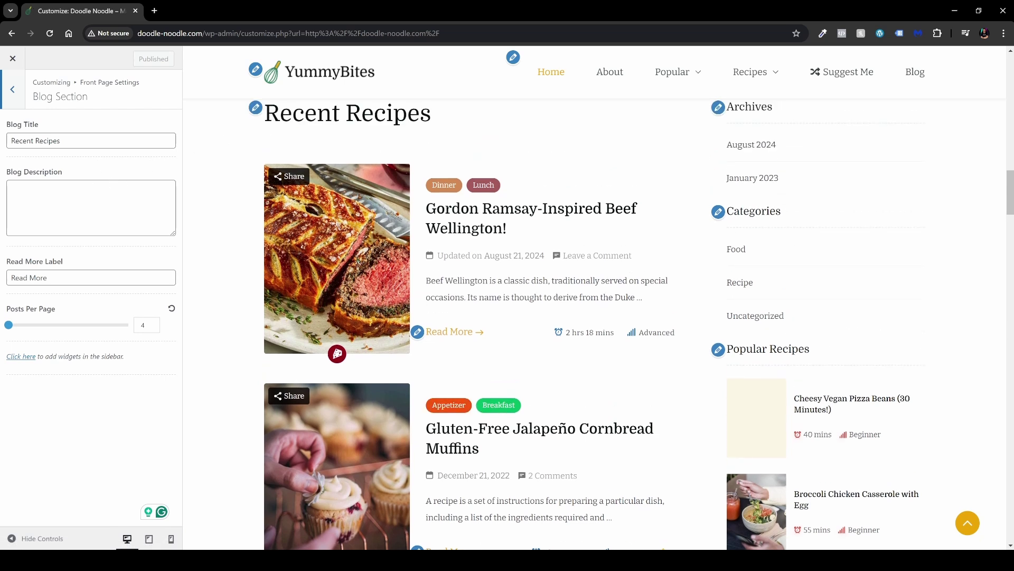
click(10, 187)
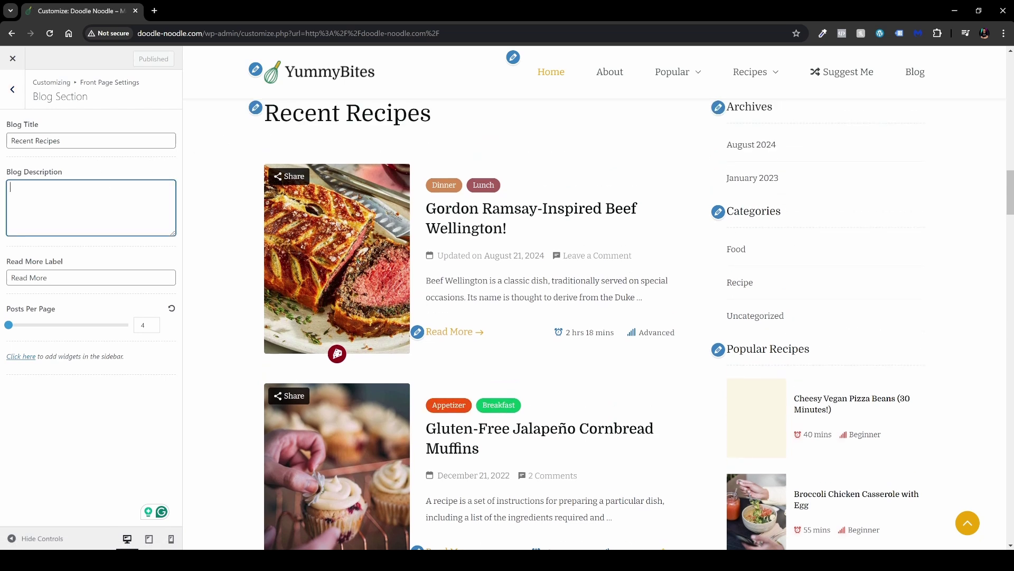
text(This is the b)
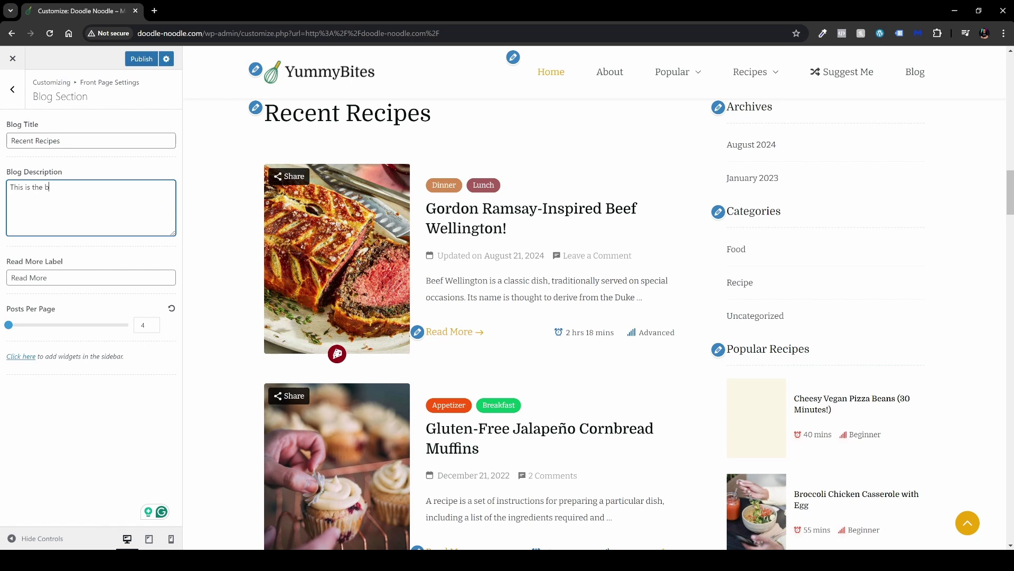
text(log description.)
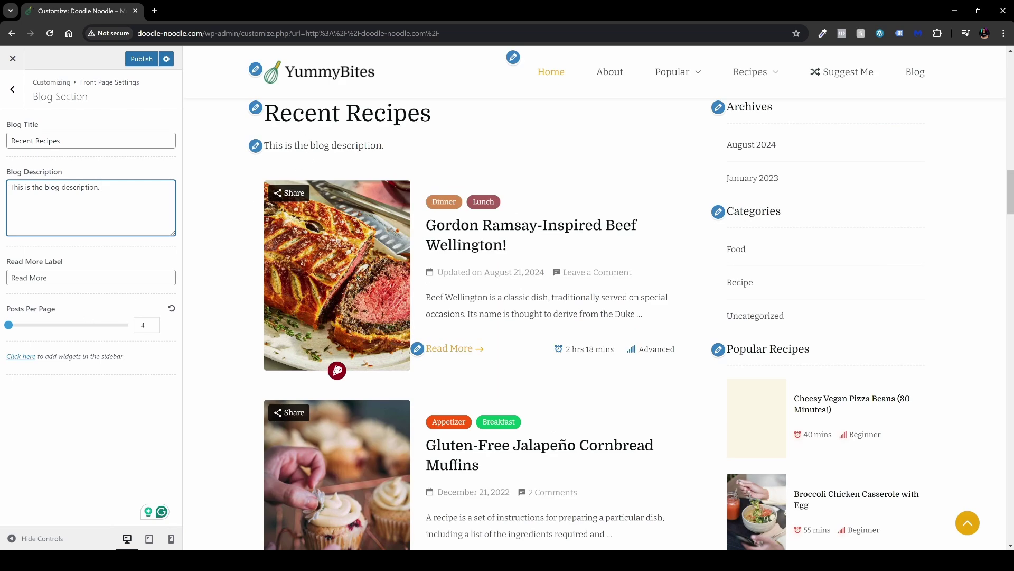
Step: Examine the Recent Recipes posts and sidebar in the preview, down to the Load More button
scroll(458, 361, down, 4)
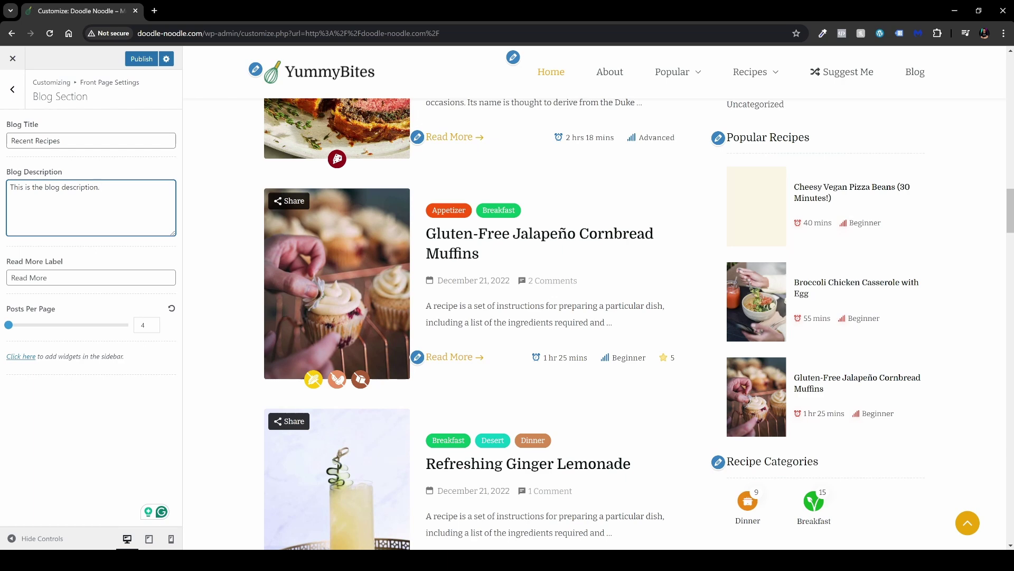
scroll(293, 331, down, 7)
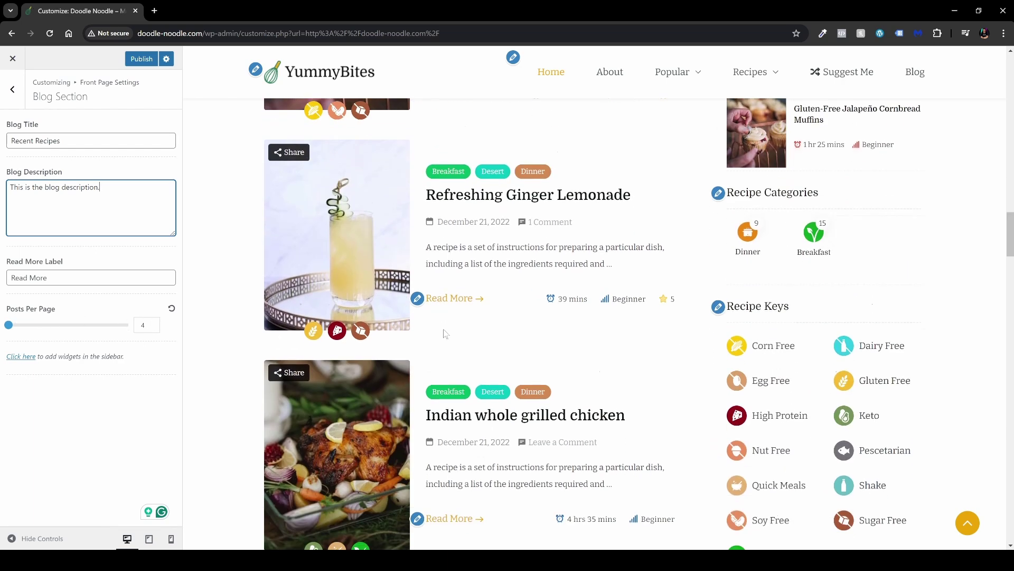
scroll(446, 313, up, 11)
scroll(446, 313, down, 6)
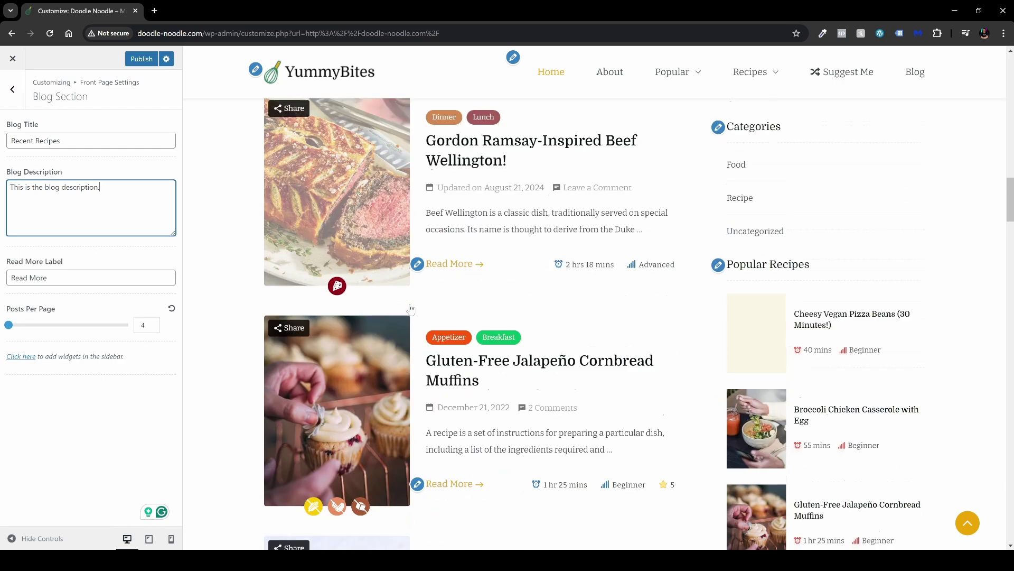
scroll(446, 313, down, 7)
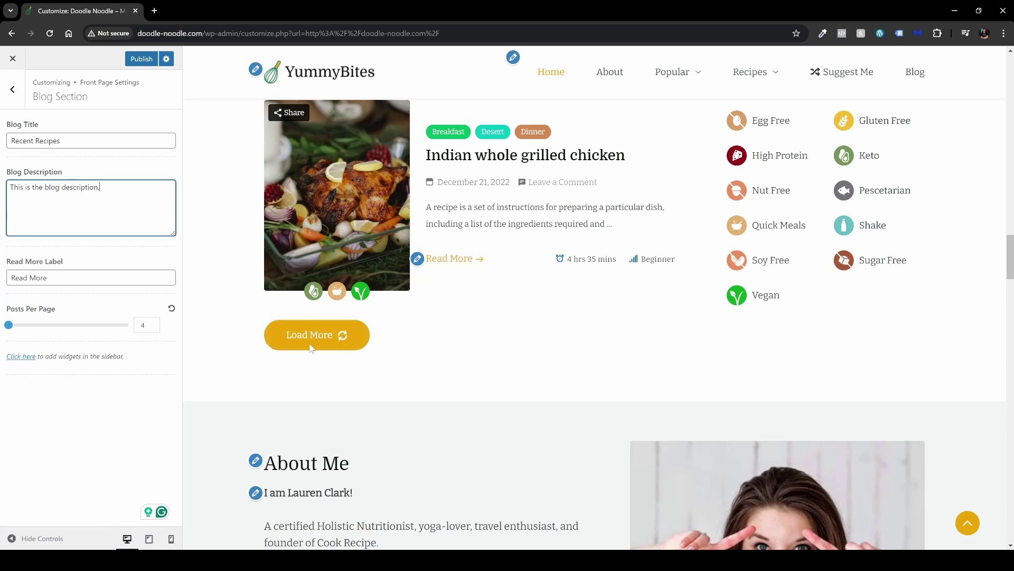
scroll(462, 307, up, 13)
Step: Switch to the About Section settings and change the author's first name in the section description
click(13, 89)
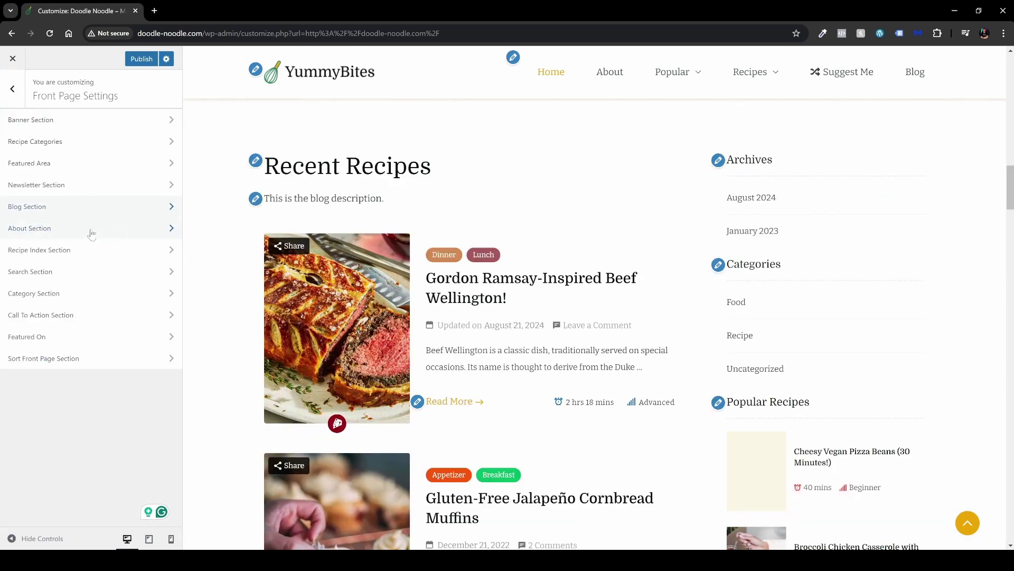
click(92, 228)
scroll(458, 328, down, 15)
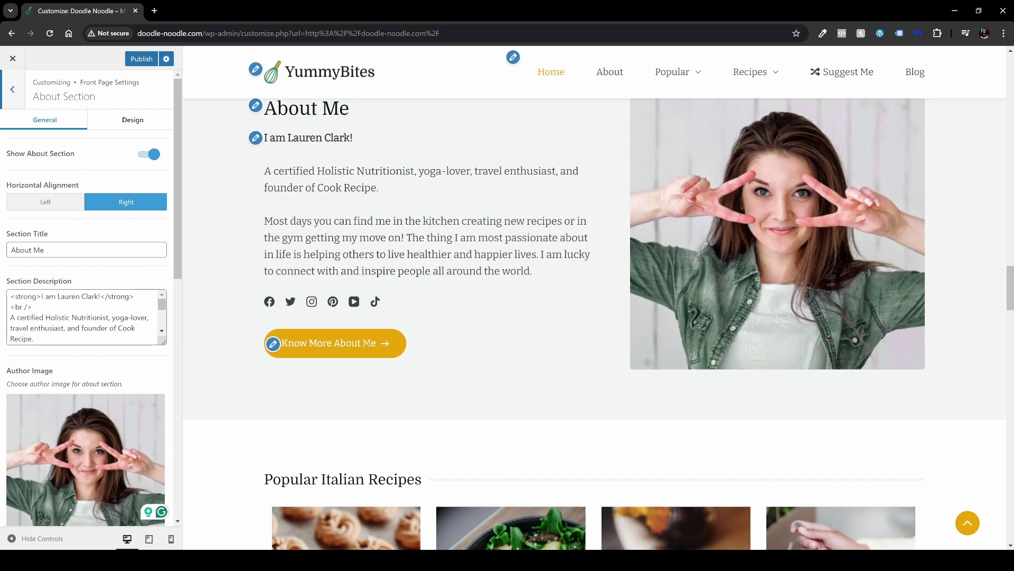
drag(60, 296, 75, 297)
text(ari)
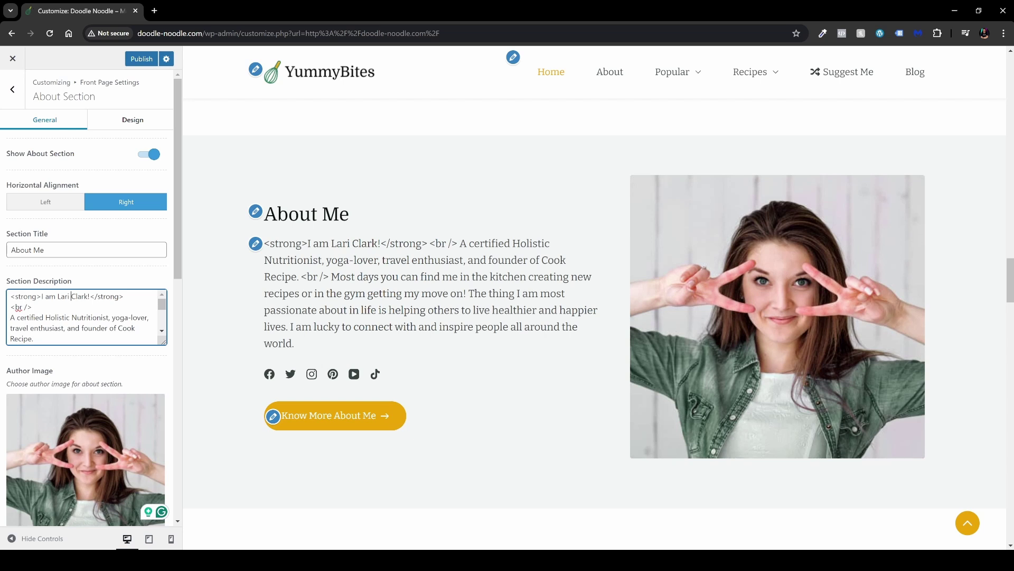
Step: Review the About Section's image and social media settings, and set its button label to More About Me
scroll(87, 295, down, 2)
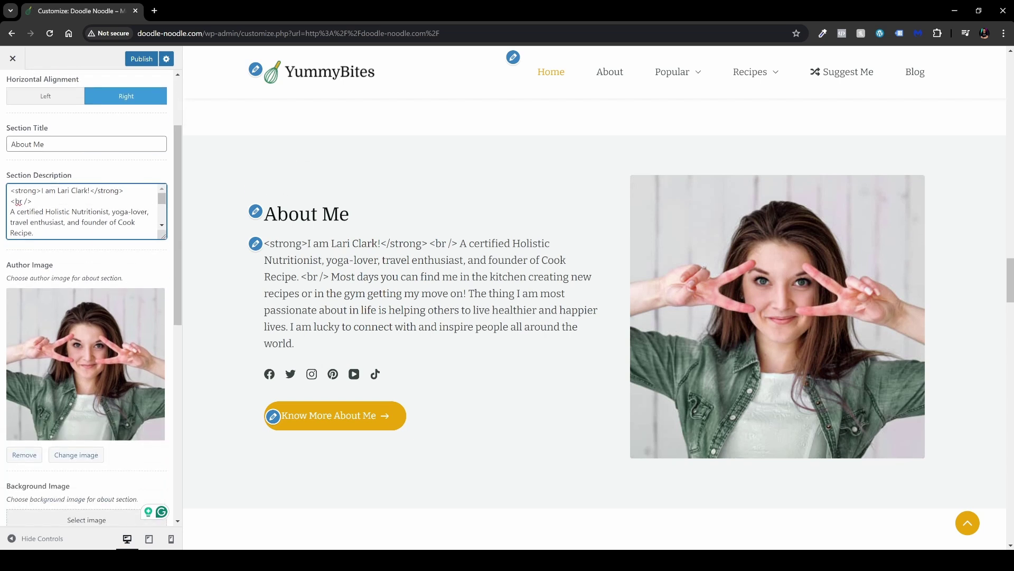
scroll(112, 245, down, 1)
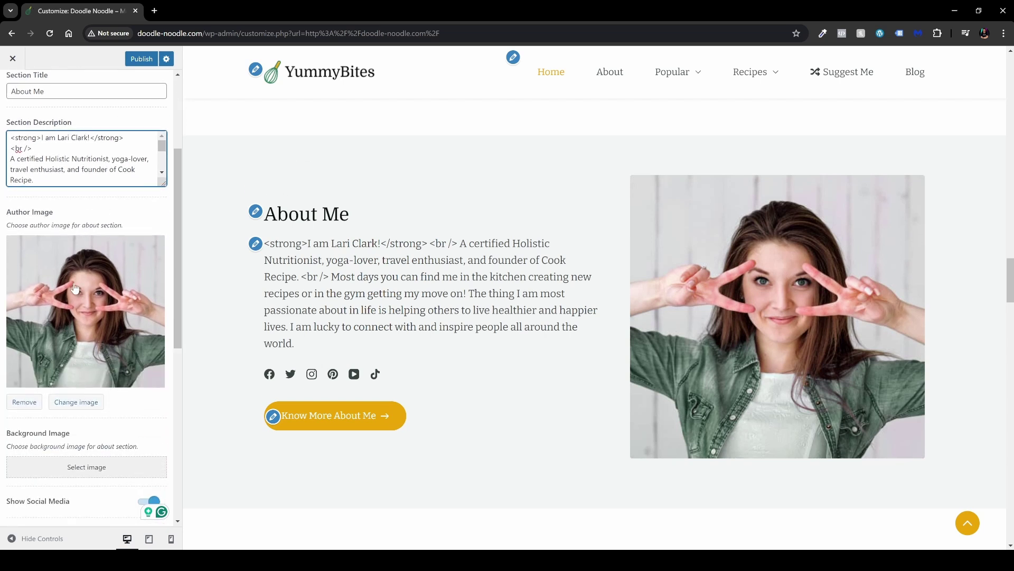
scroll(85, 264, down, 2)
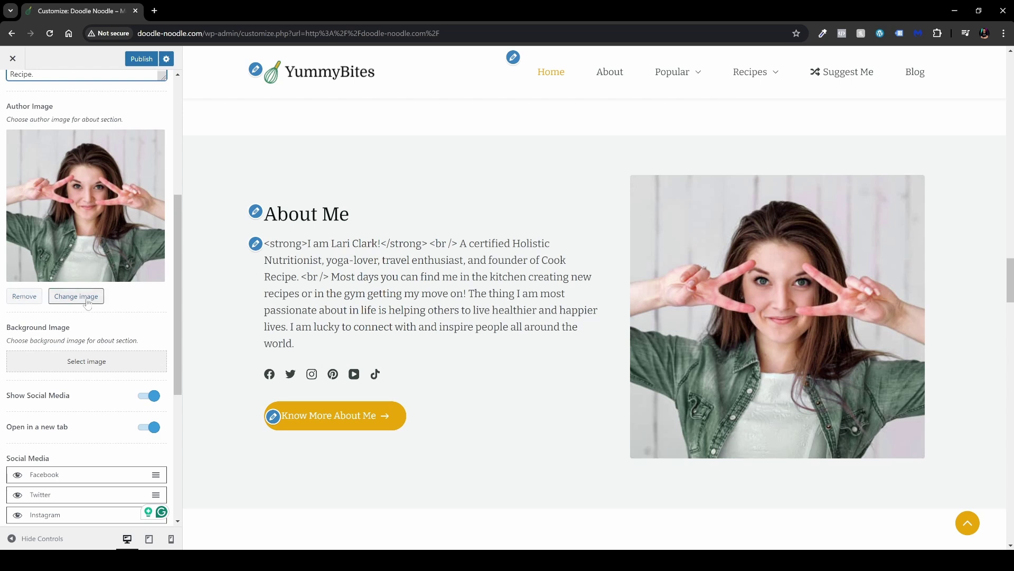
scroll(87, 304, up, 1)
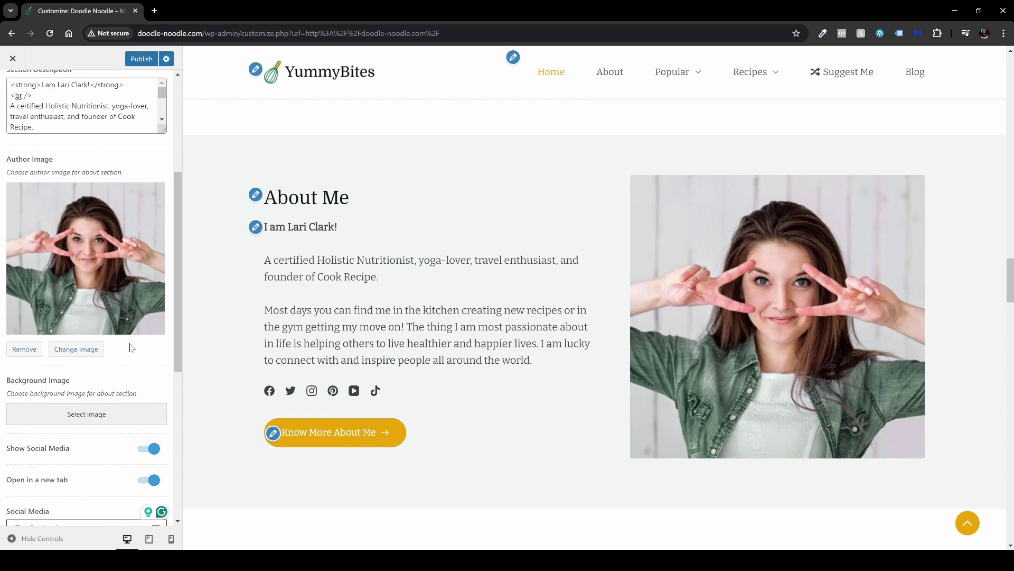
scroll(102, 435, down, 2)
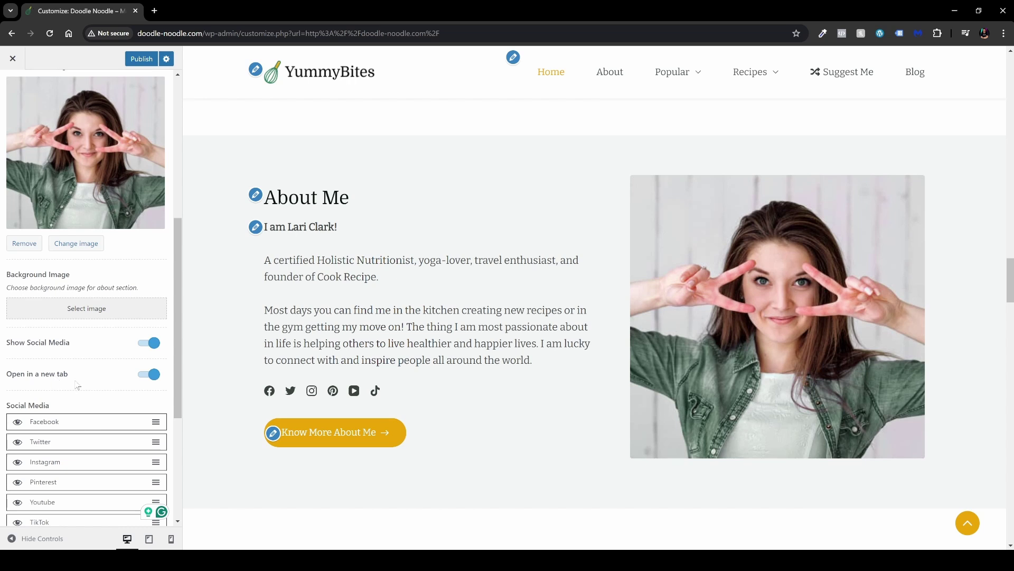
scroll(77, 384, down, 3)
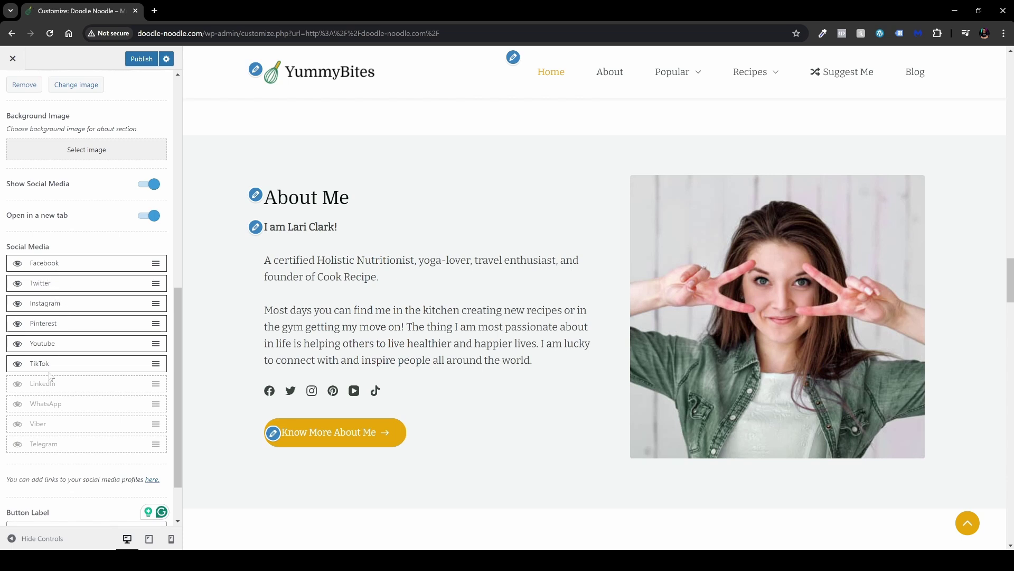
scroll(95, 337, down, 1)
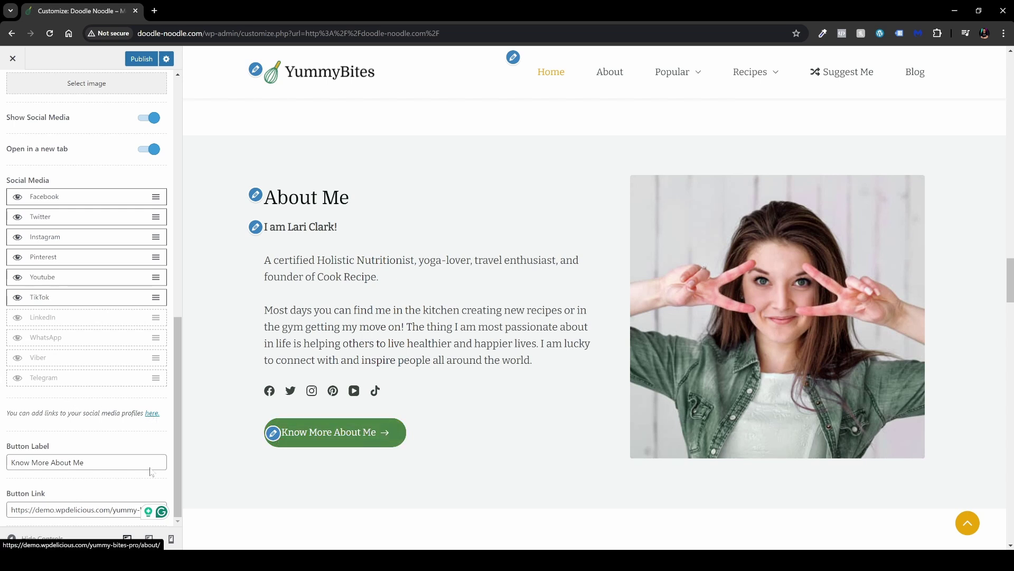
key(ctrl+a)
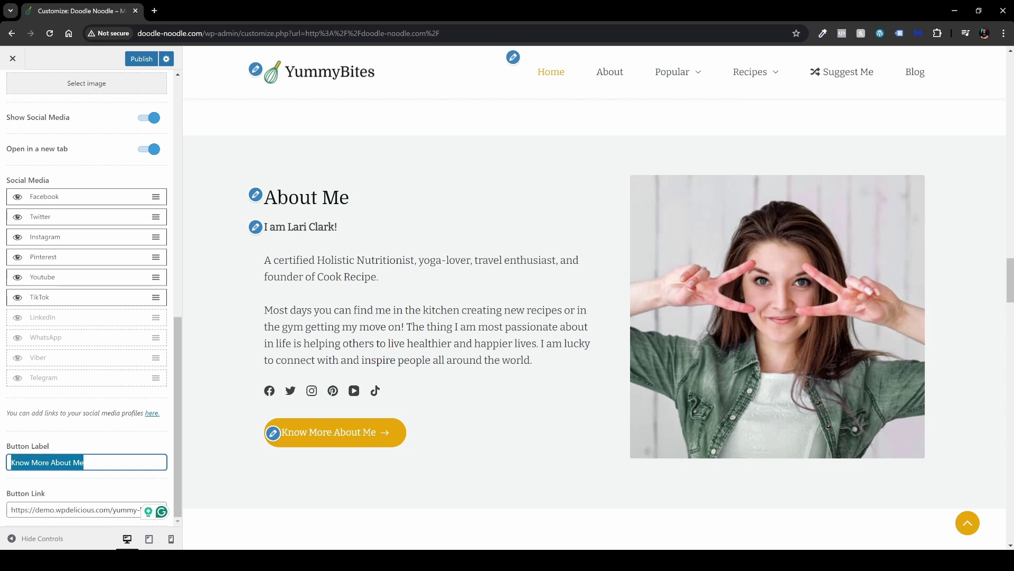
text(Mo)
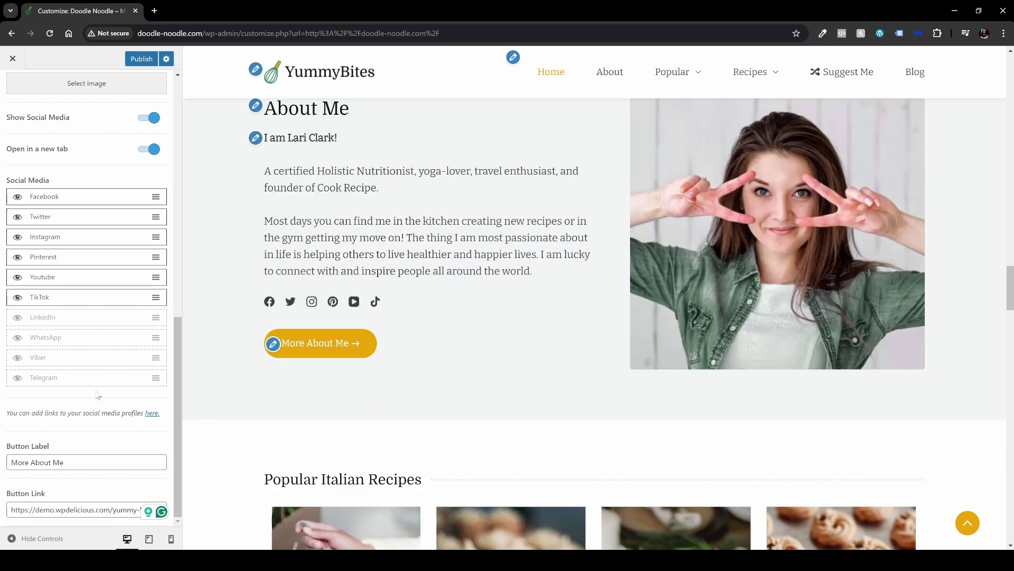
Step: View the About Section's design color options without changing them, and return to the Front Page Settings
scroll(97, 395, up, 10)
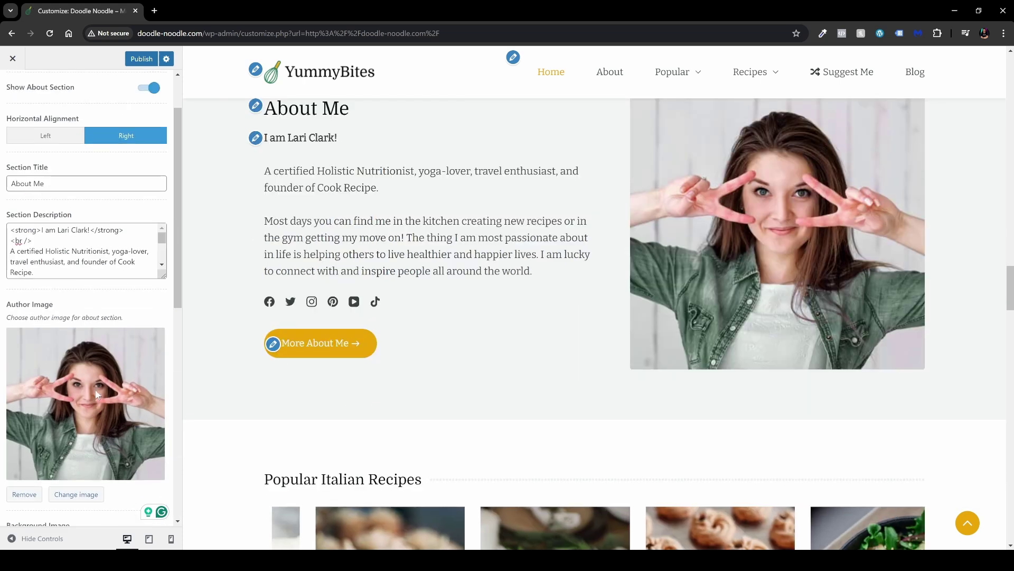
scroll(486, 282, up, 3)
scroll(210, 198, down, 1)
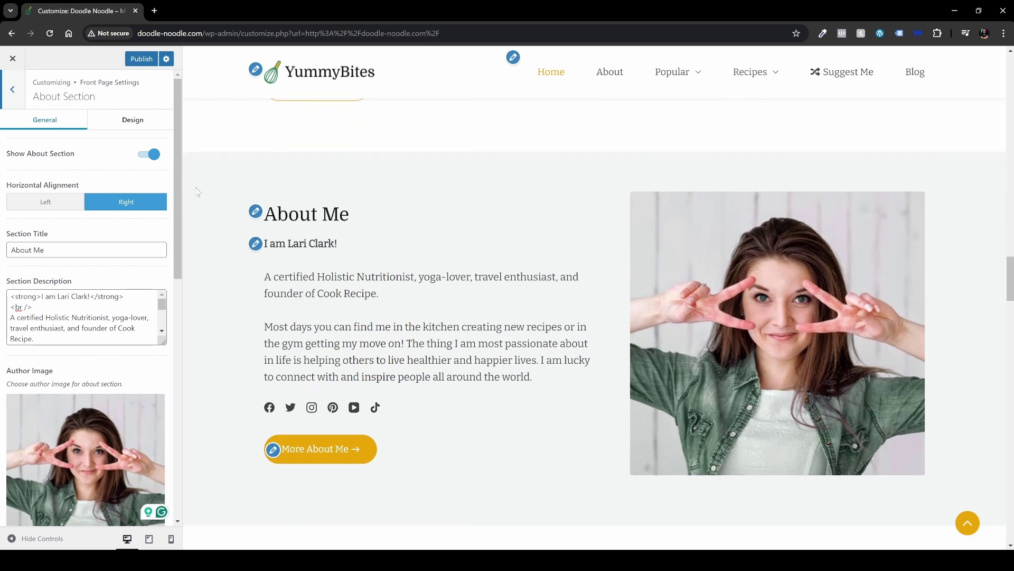
click(133, 121)
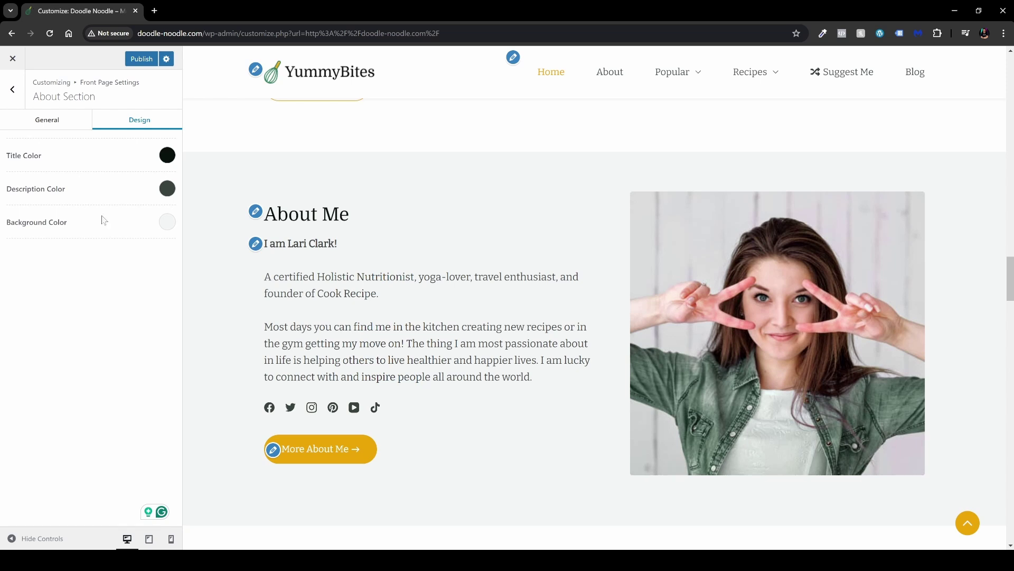
click(13, 97)
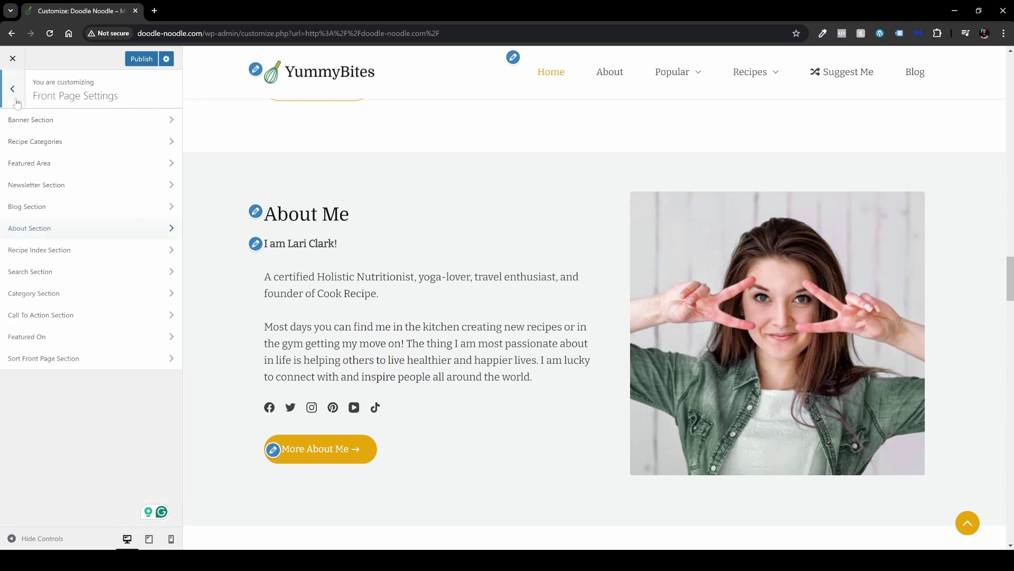
Step: In the Recipe Index Section, choose the second layout and turn off the carousel for more than 4 posts
click(95, 251)
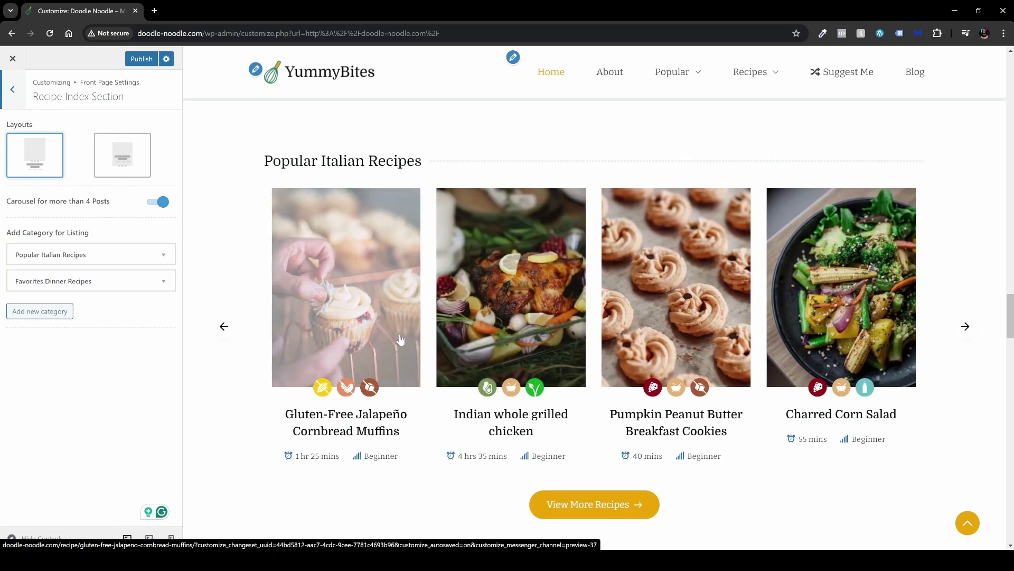
click(128, 170)
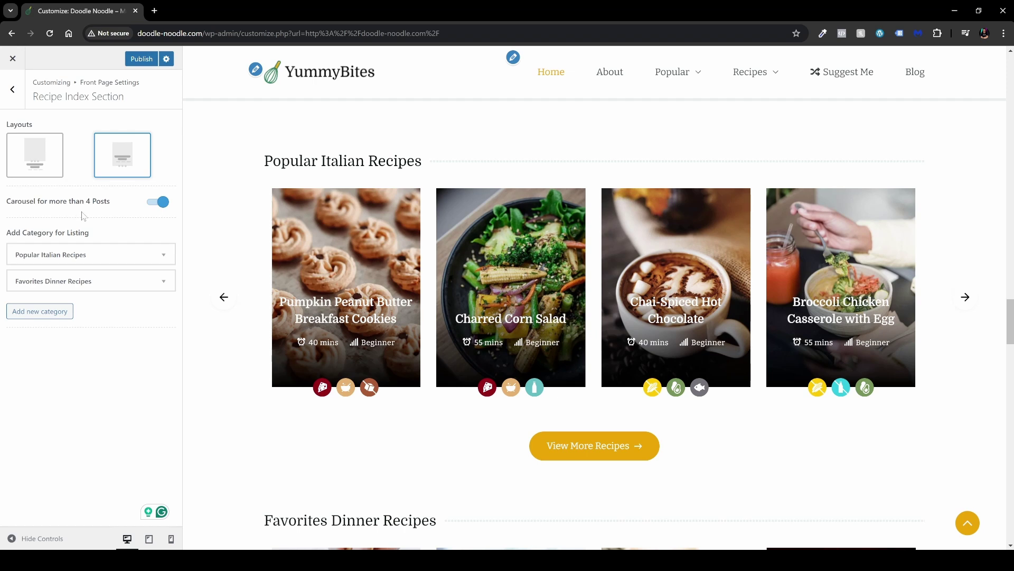
click(156, 203)
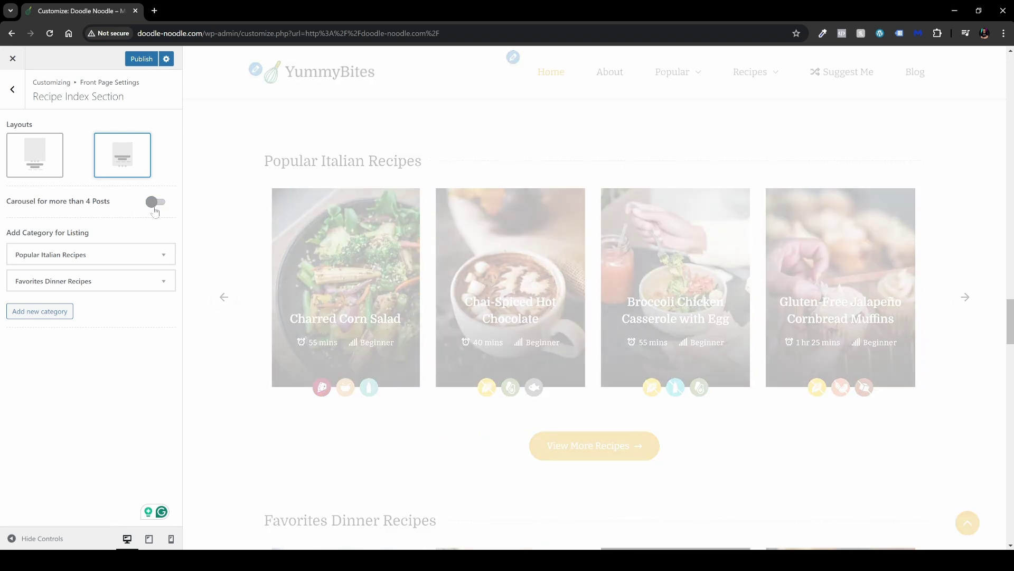
Step: Turn the carousel for more than 4 posts back on and check the recipe rows in the preview
scroll(687, 346, down, 2)
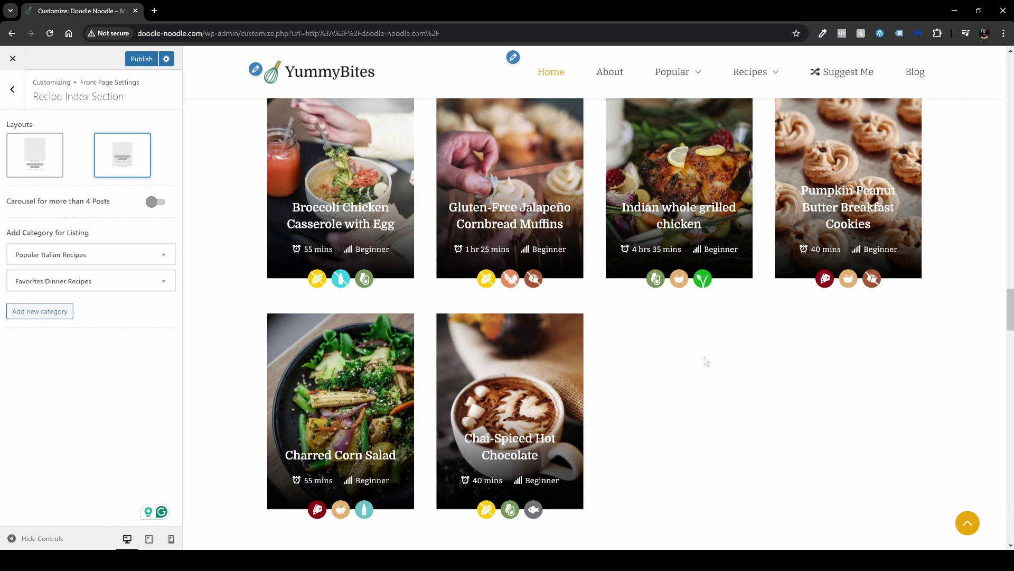
click(150, 202)
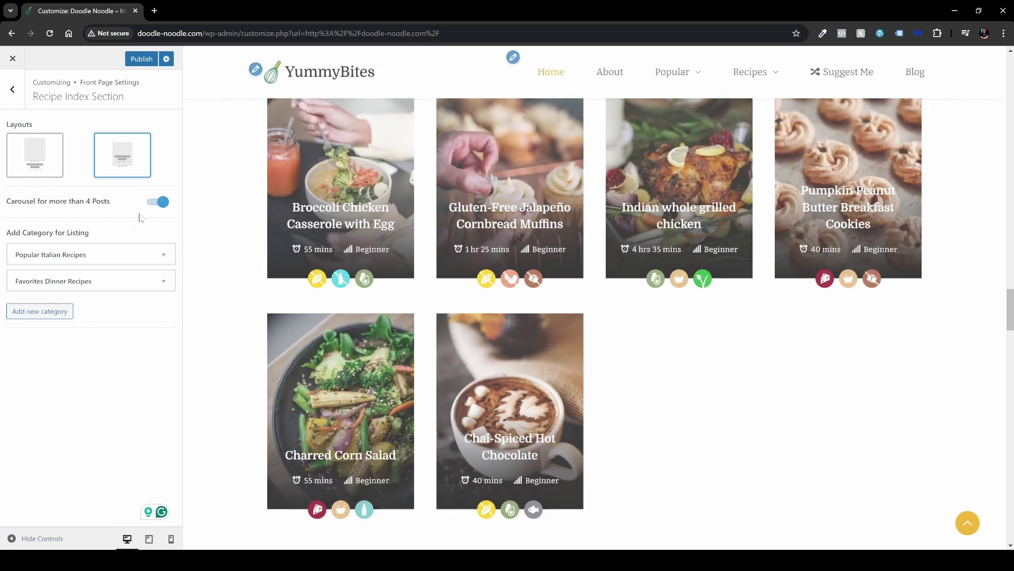
scroll(300, 361, up, 4)
scroll(296, 359, down, 2)
scroll(337, 233, down, 6)
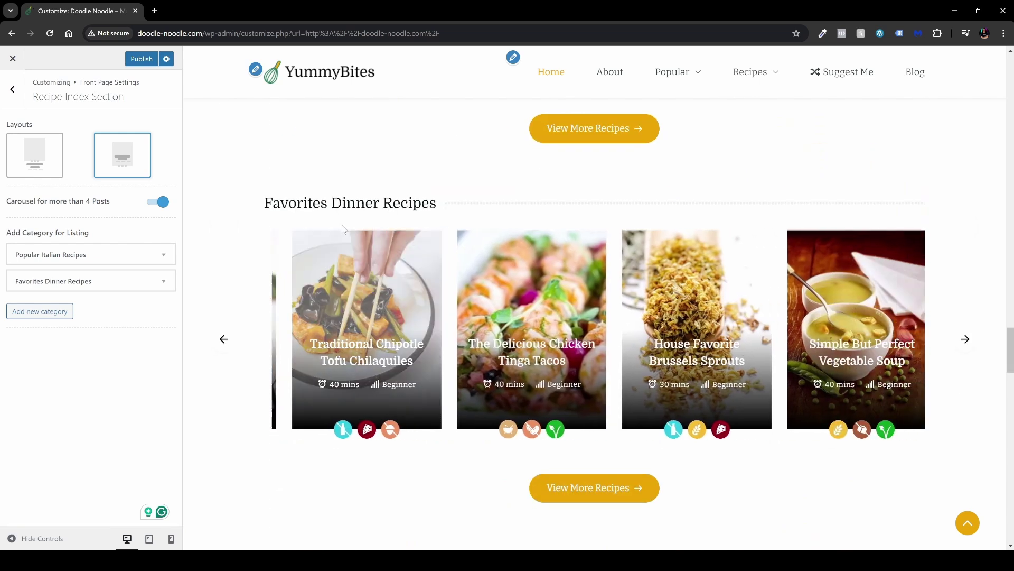
scroll(337, 233, down, 2)
scroll(337, 232, up, 4)
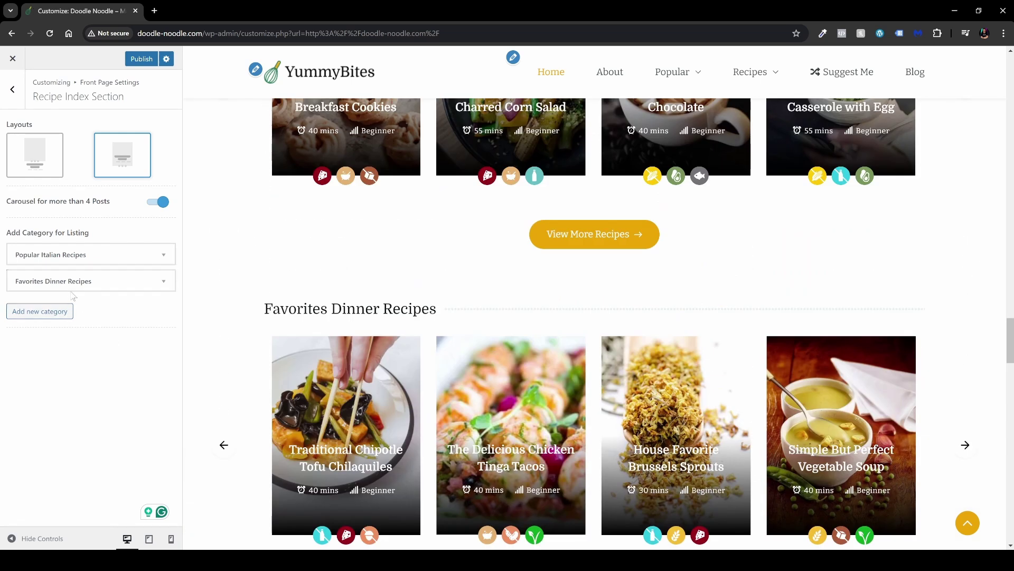
Step: Add a new listing category with the section title My Favorites and the button label I Want To See More
click(51, 317)
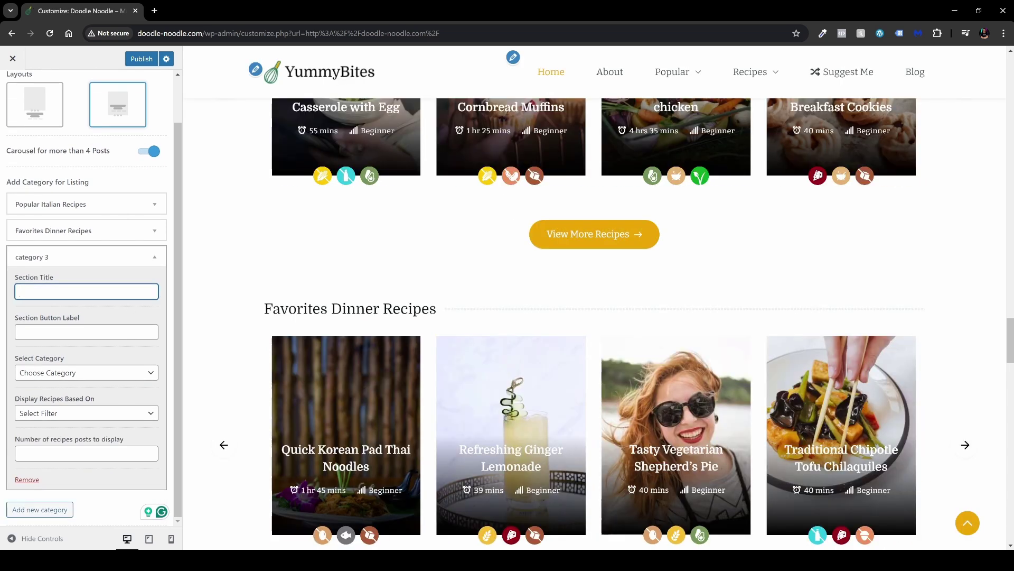
text(My)
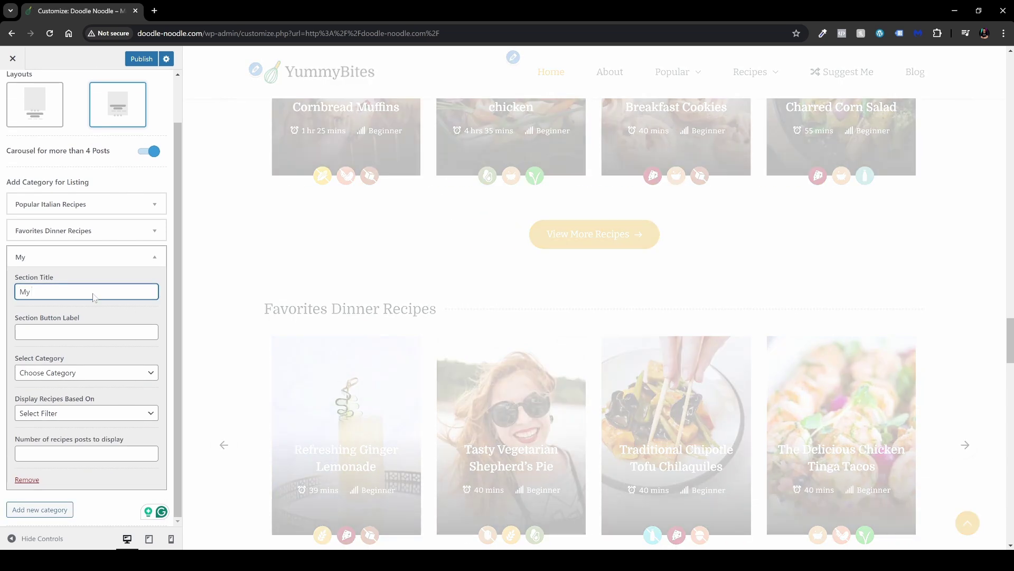
text( Favorites)
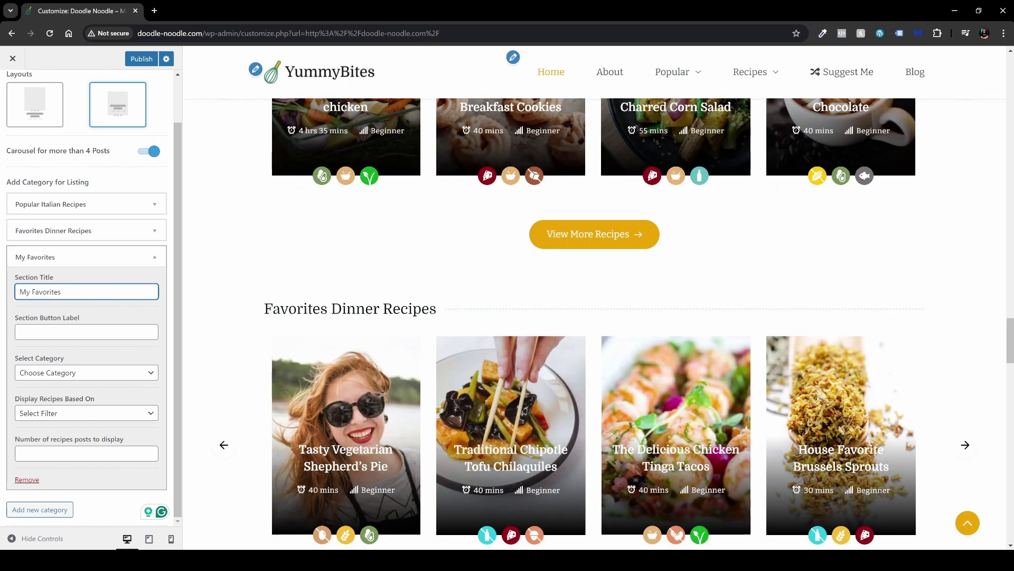
click(110, 336)
text(I w)
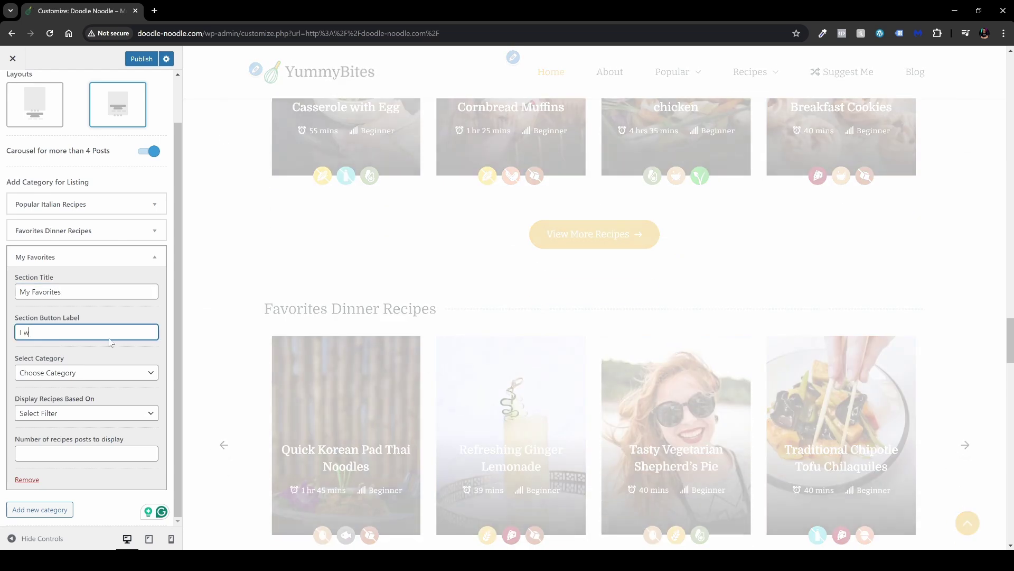
text(ant To See More)
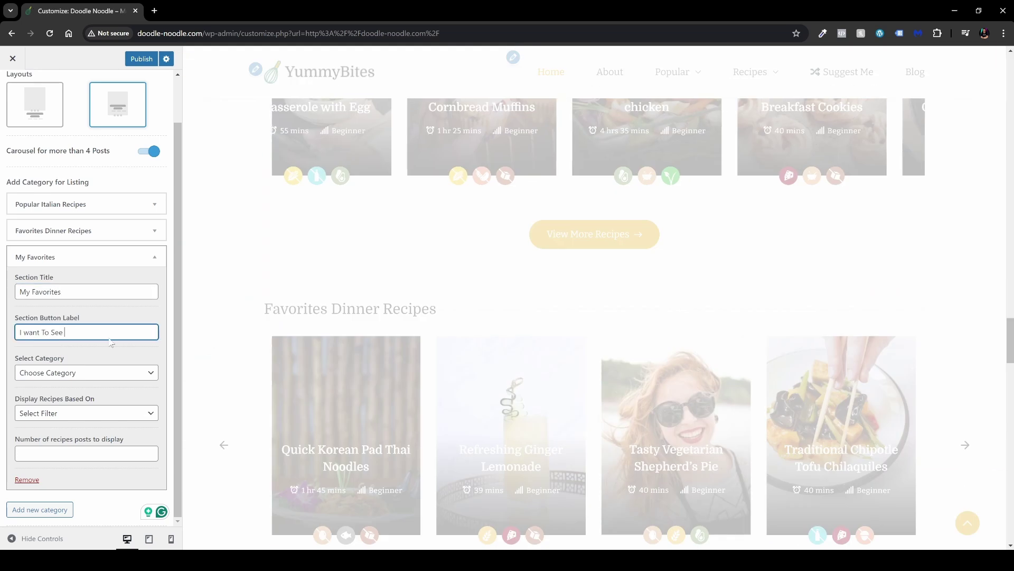
click(29, 332)
key(BackSpace)
text(W)
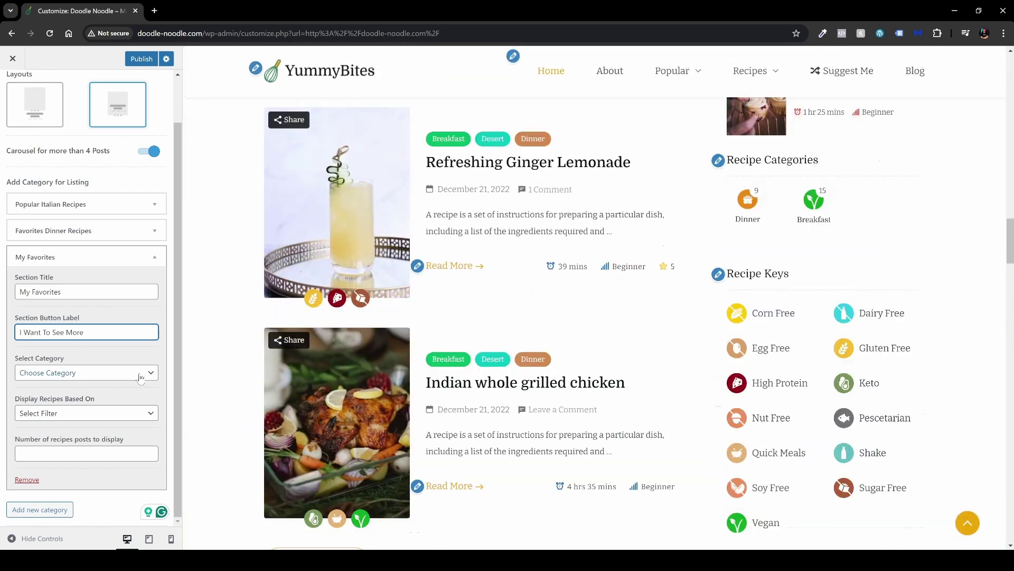
Step: Set the My Favorites listing's category to Grilling and its number of recipe posts to display to 4
click(141, 373)
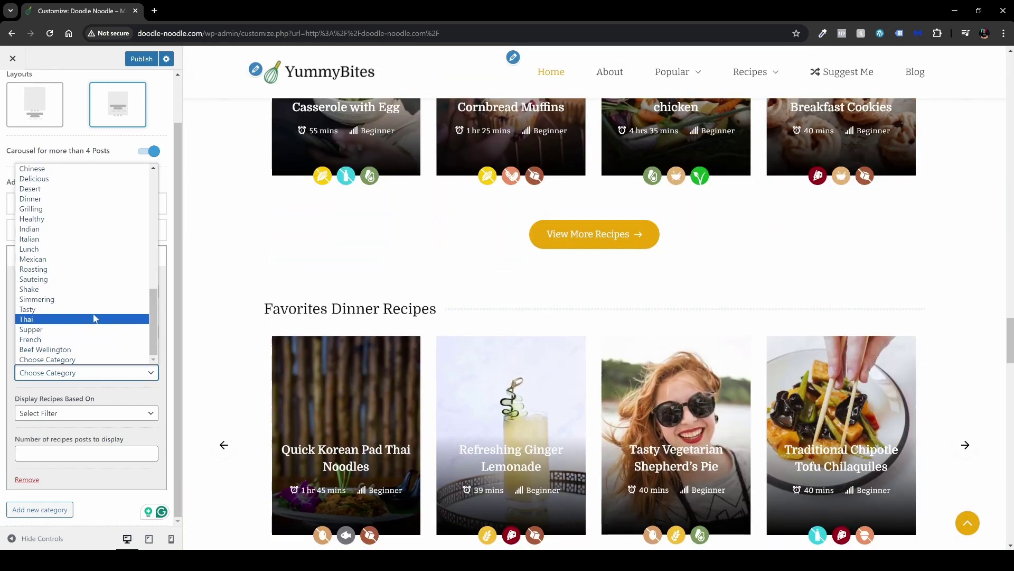
click(97, 210)
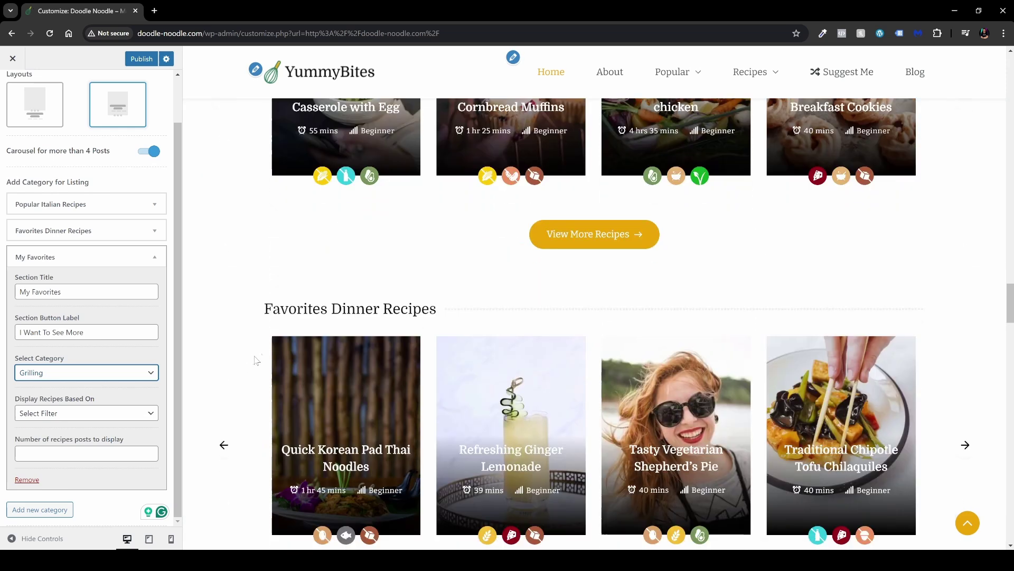
scroll(254, 312, down, 8)
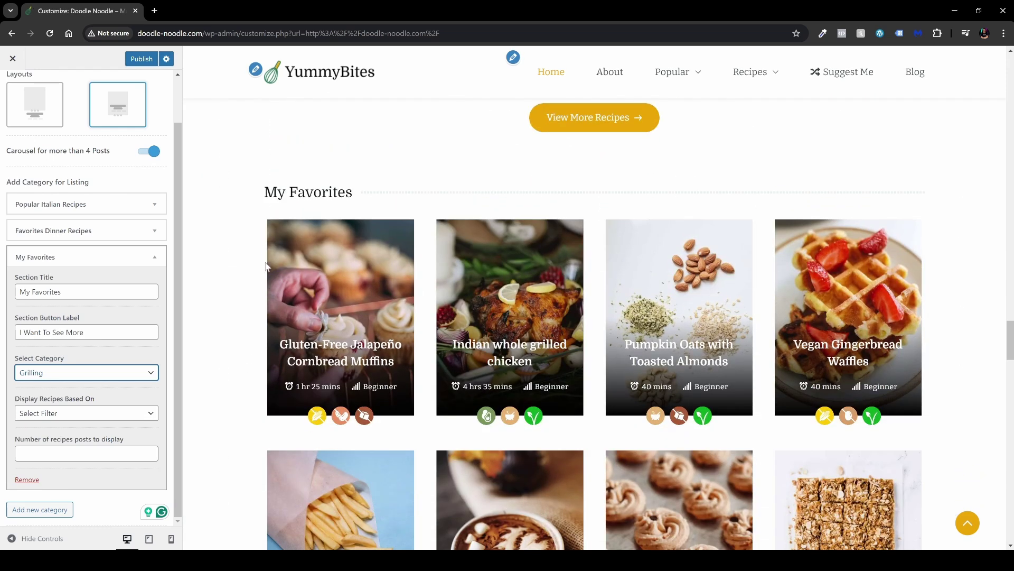
scroll(276, 230, down, 2)
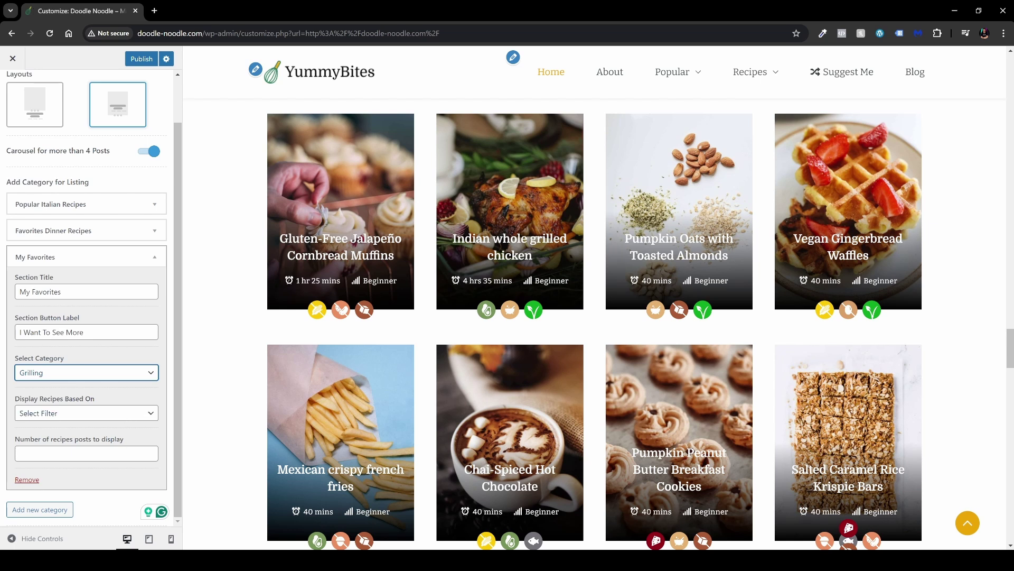
click(86, 453)
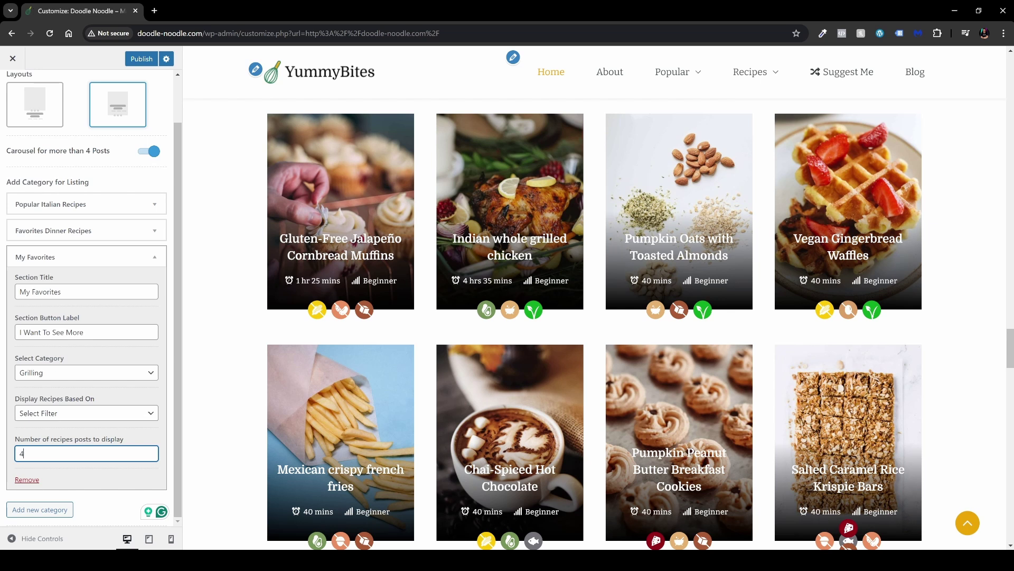
scroll(372, 372, up, 3)
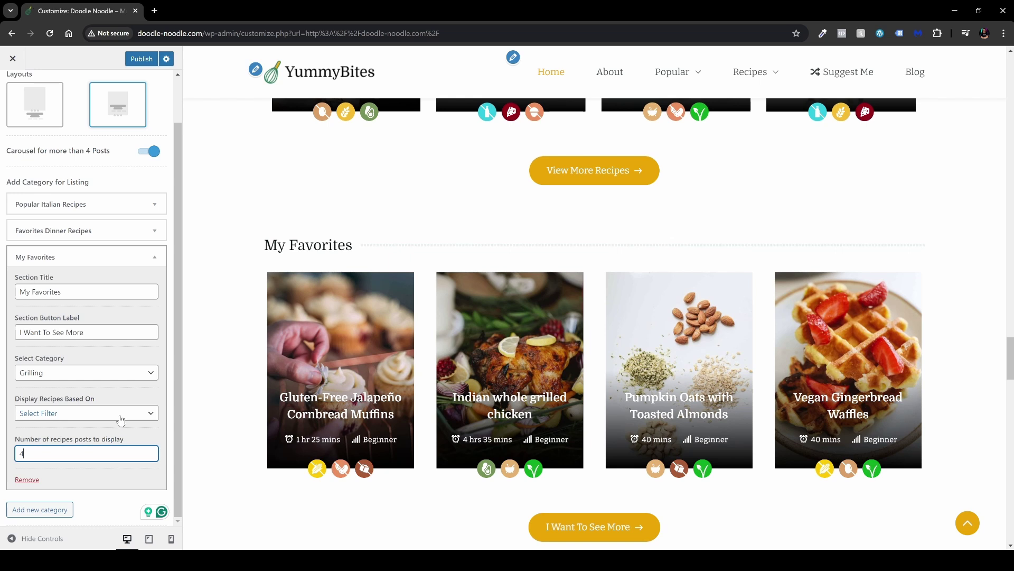
Step: Review the display filter options for My Favorites without choosing one, and publish the changes
click(120, 416)
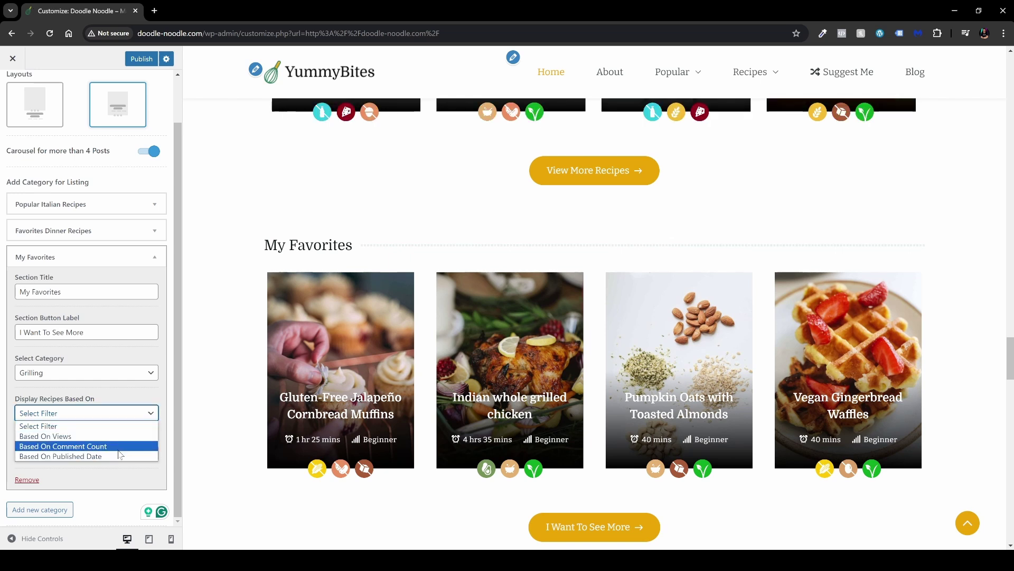
click(139, 415)
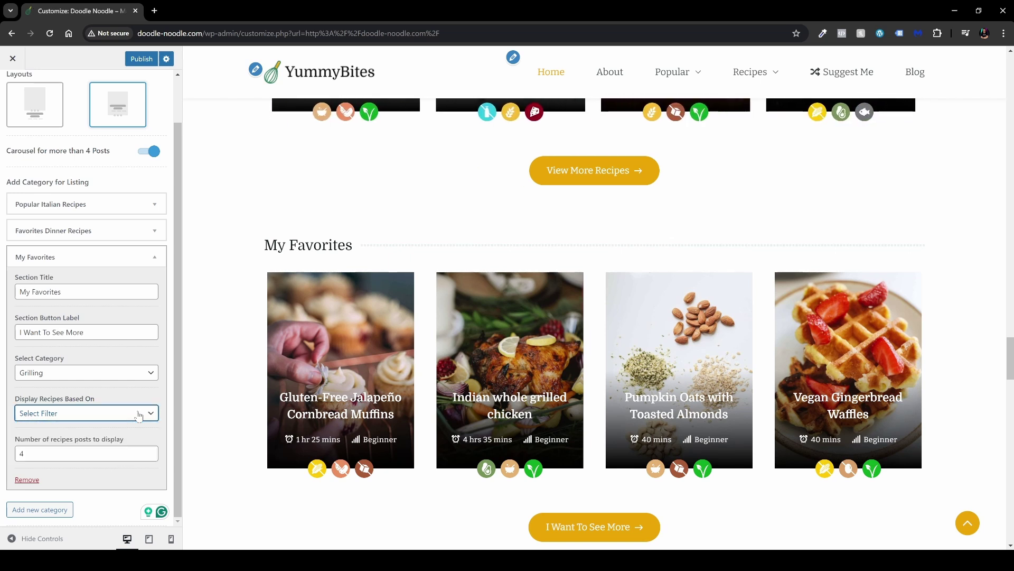
click(154, 258)
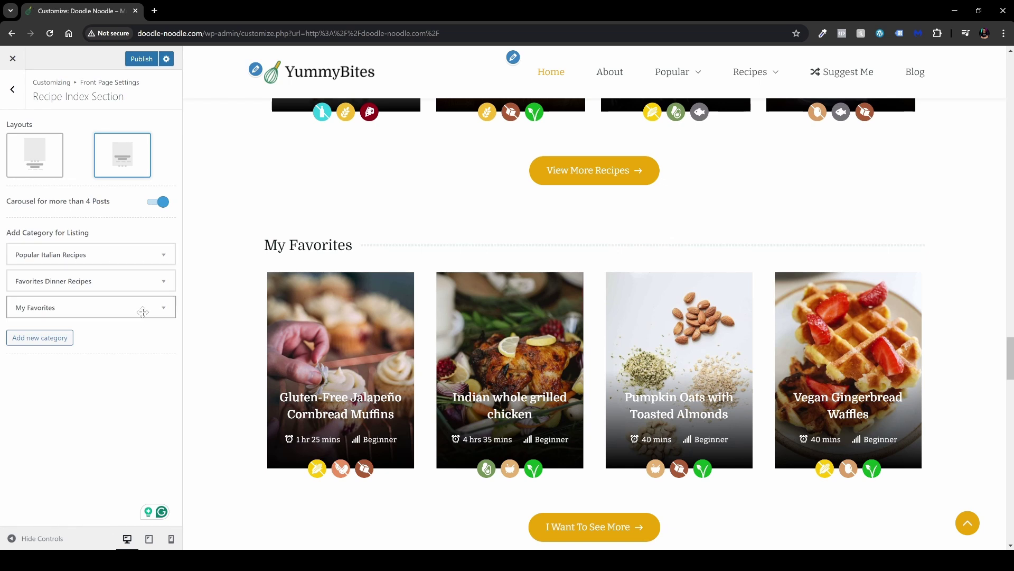
click(141, 58)
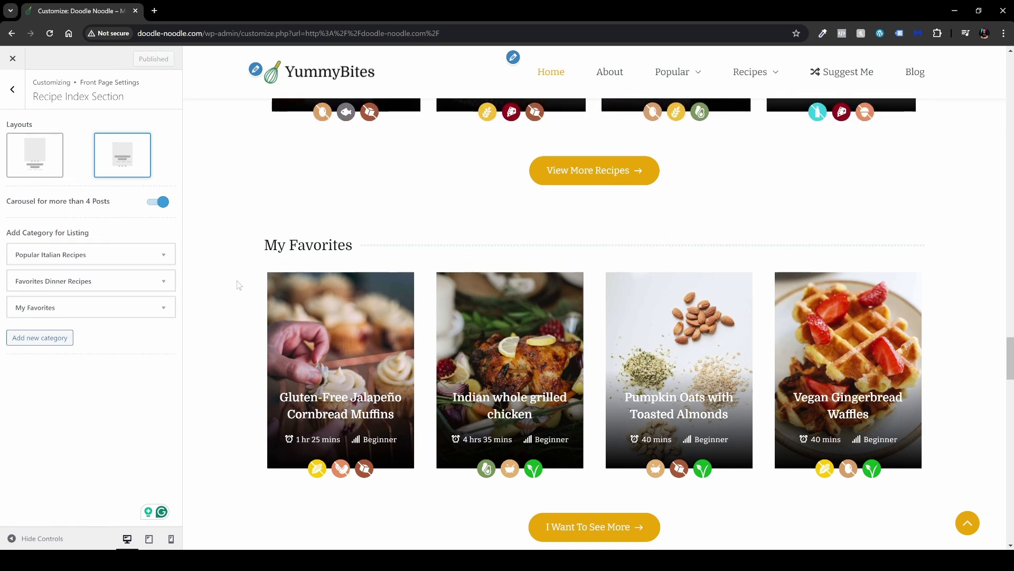
Step: Look over the recipe index rows in the preview, and view the Search Section settings before returning to Front Page Settings
scroll(374, 369, up, 13)
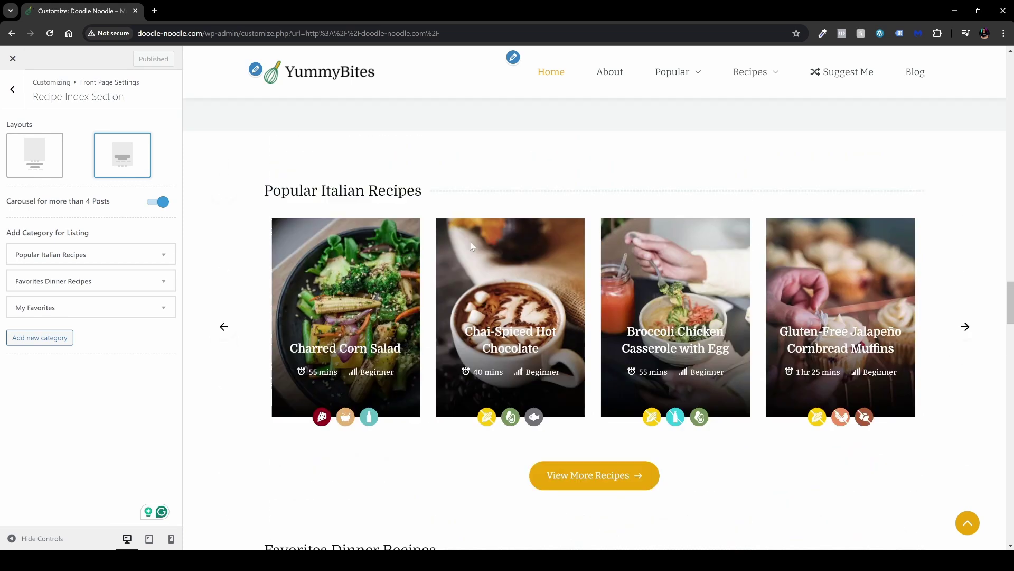
scroll(247, 327, down, 12)
scroll(344, 391, up, 4)
click(8, 96)
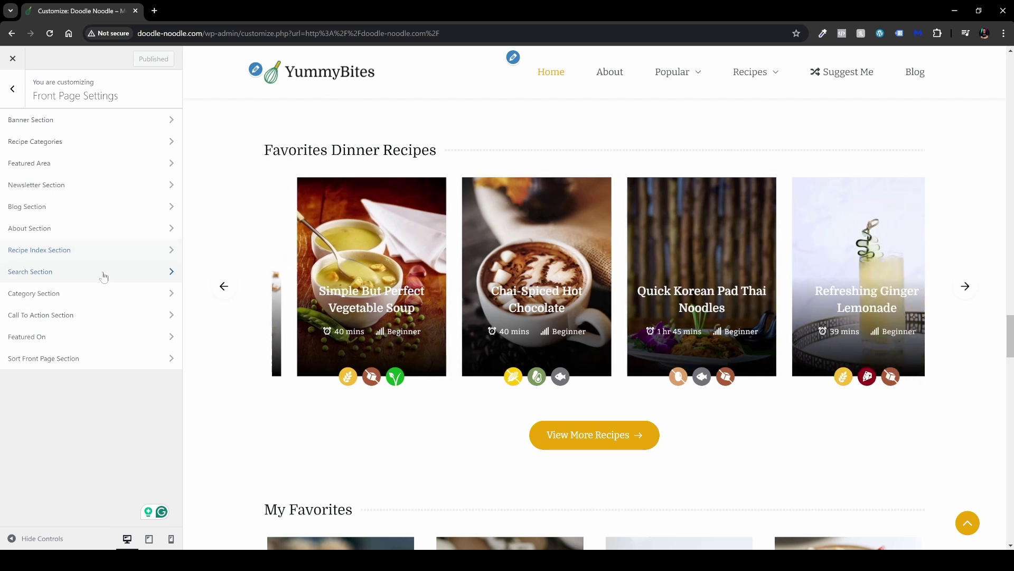
click(103, 273)
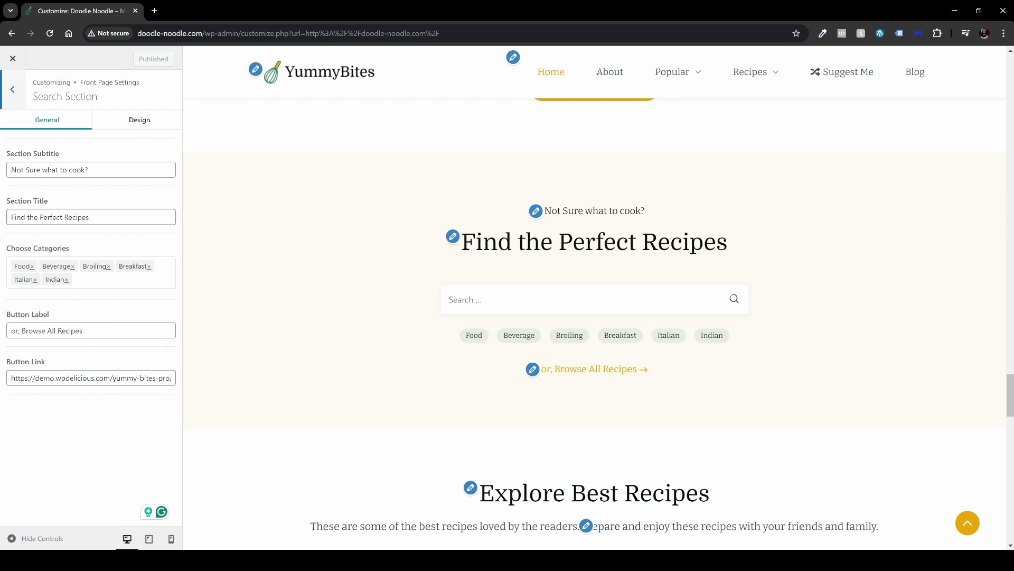
click(13, 96)
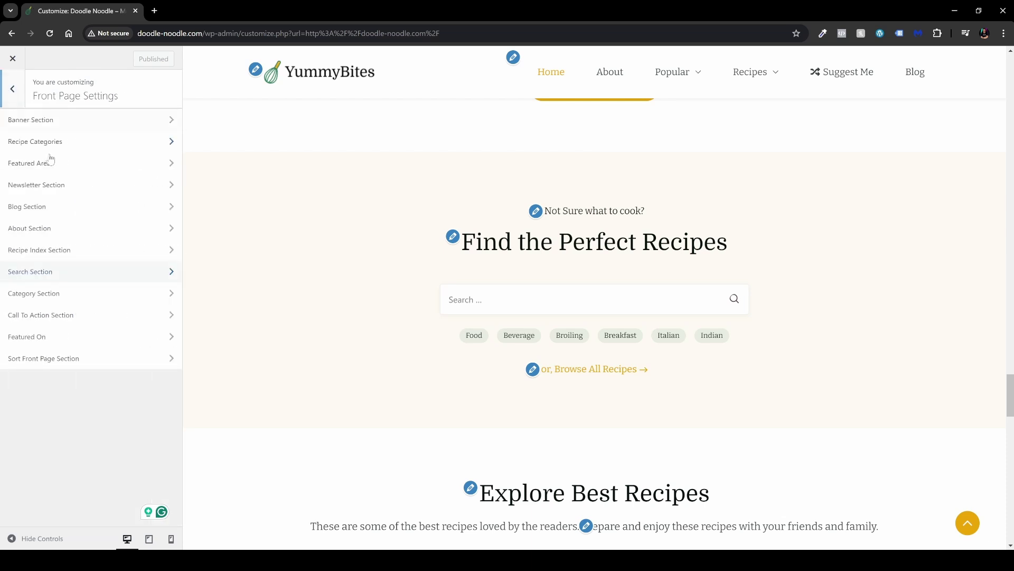
Step: View the Category Section's layout, title, description and category settings, and return to Front Page Settings
click(72, 301)
scroll(311, 320, down, 1)
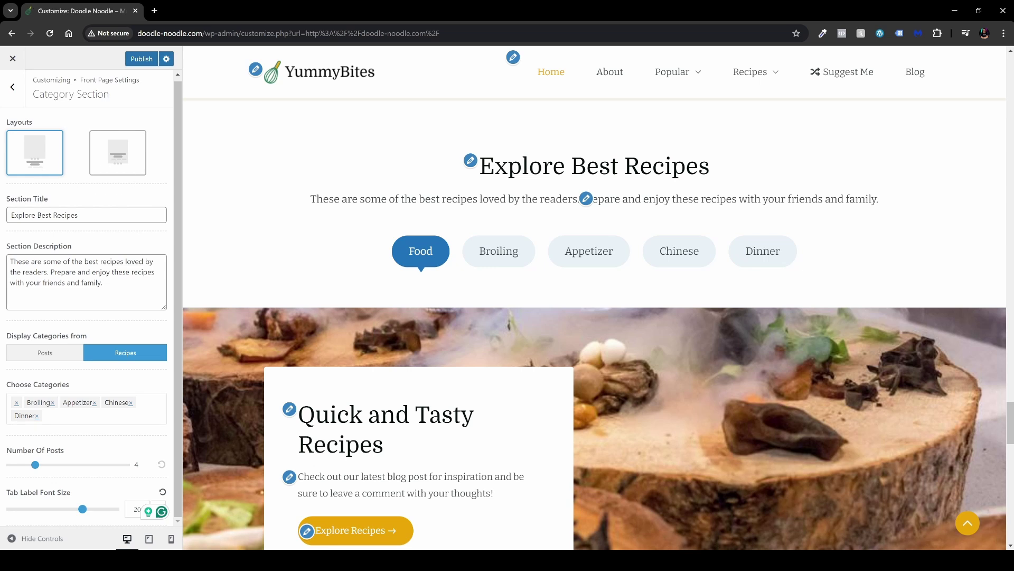
click(63, 214)
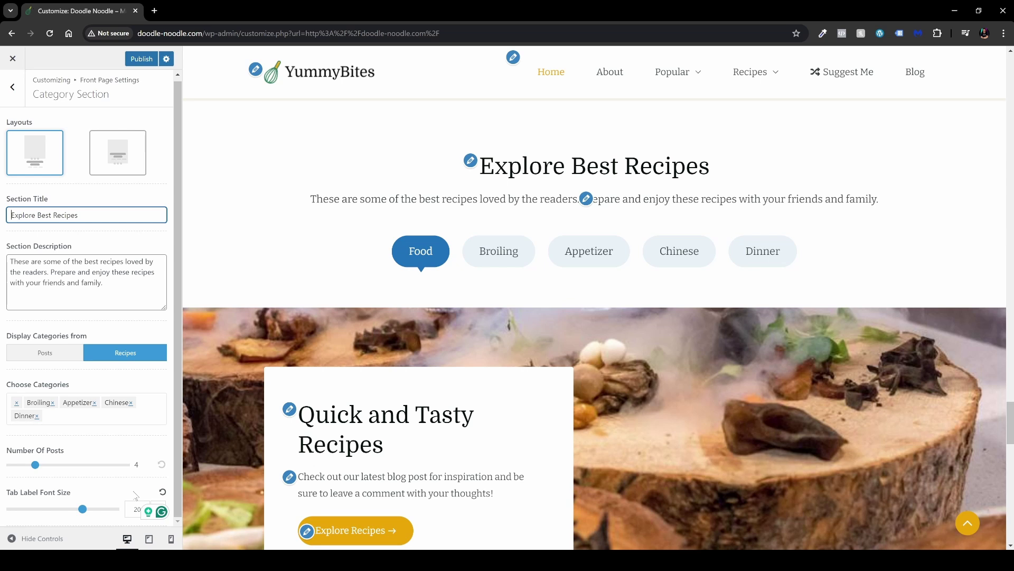
click(13, 87)
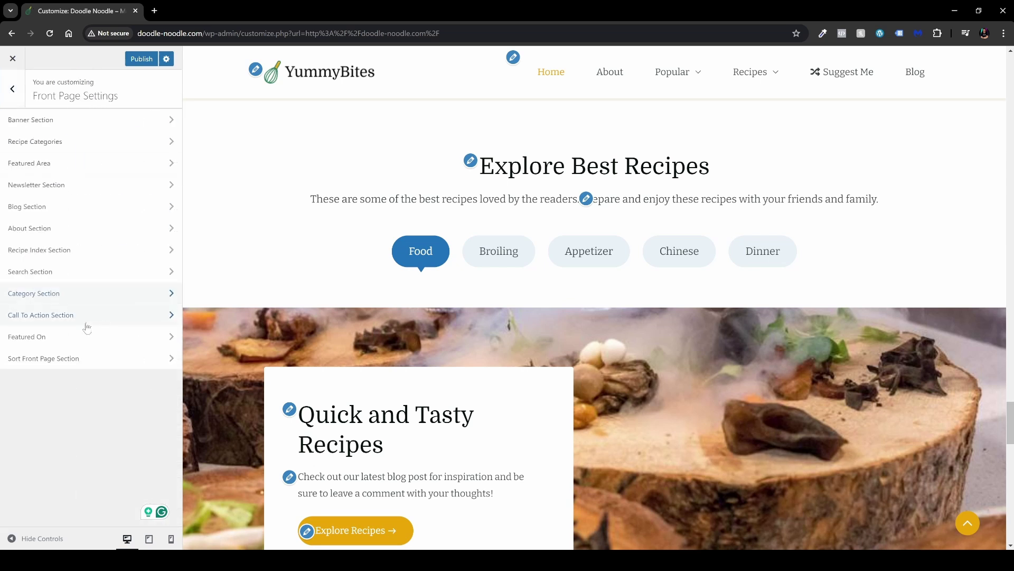
Step: In the Call To Action Section, set the button label to For All Recipes and review the remaining general settings
click(89, 320)
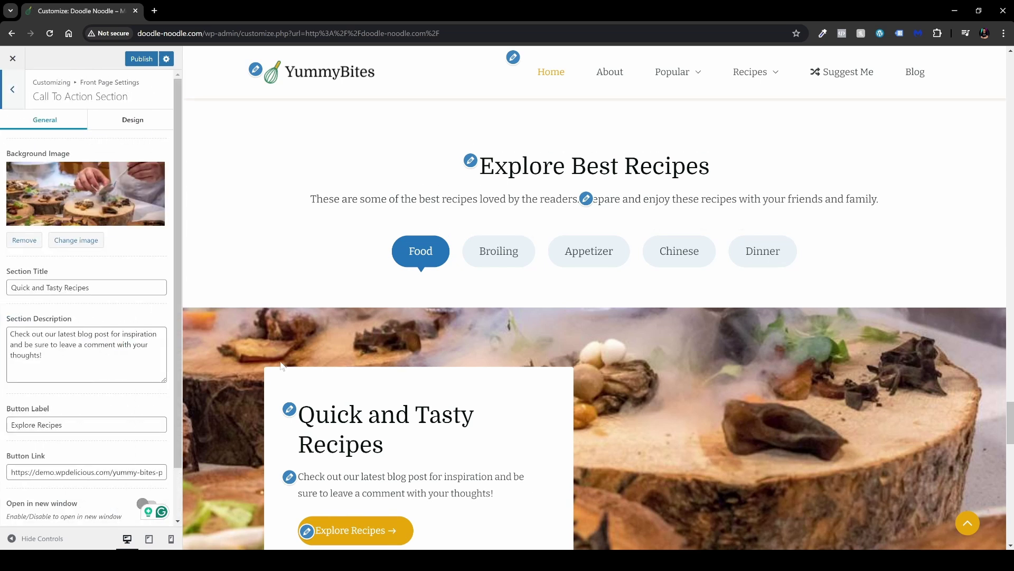
scroll(566, 292, up, 2)
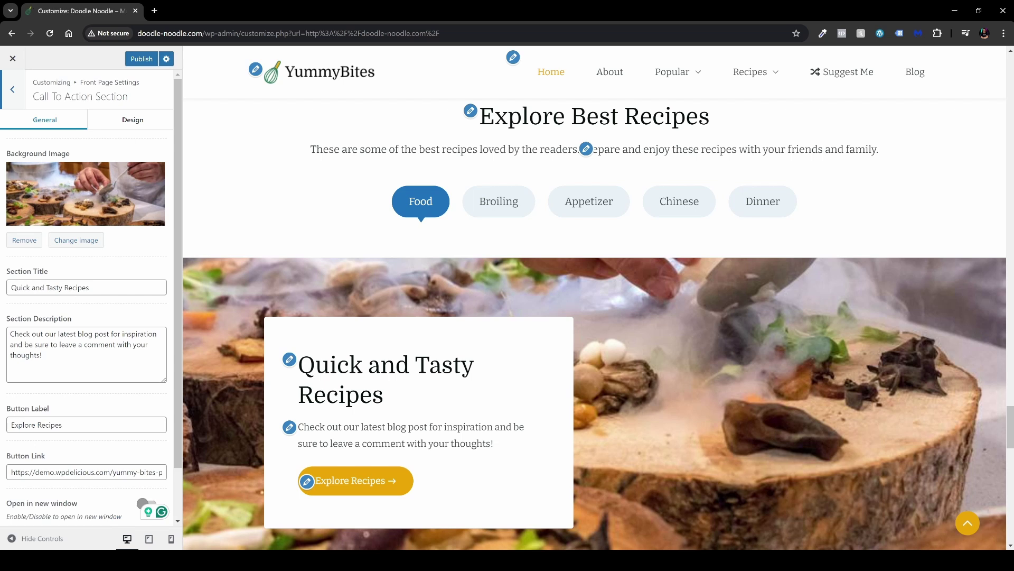
scroll(88, 247, down, 1)
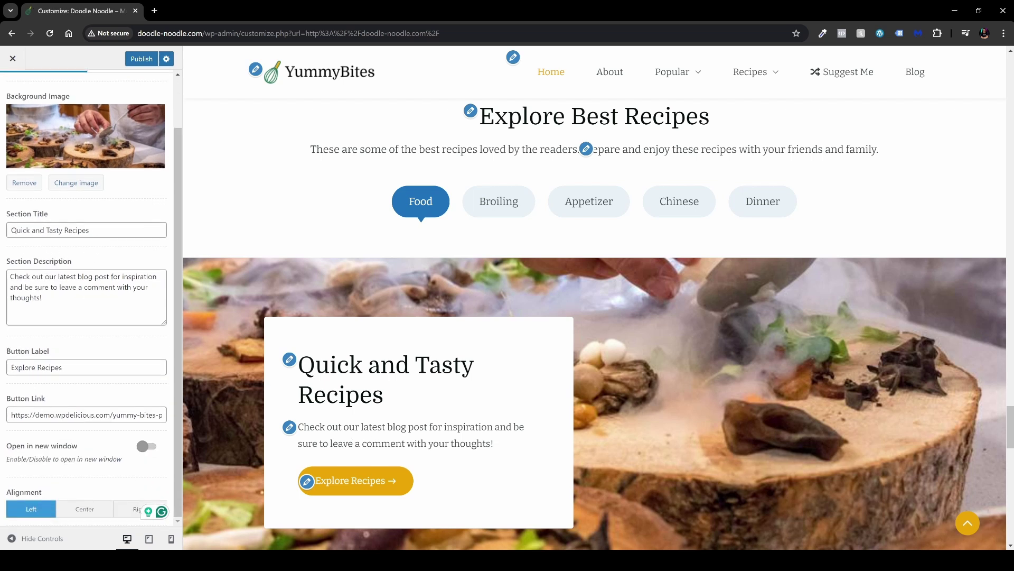
drag(11, 367, 34, 368)
text(For All)
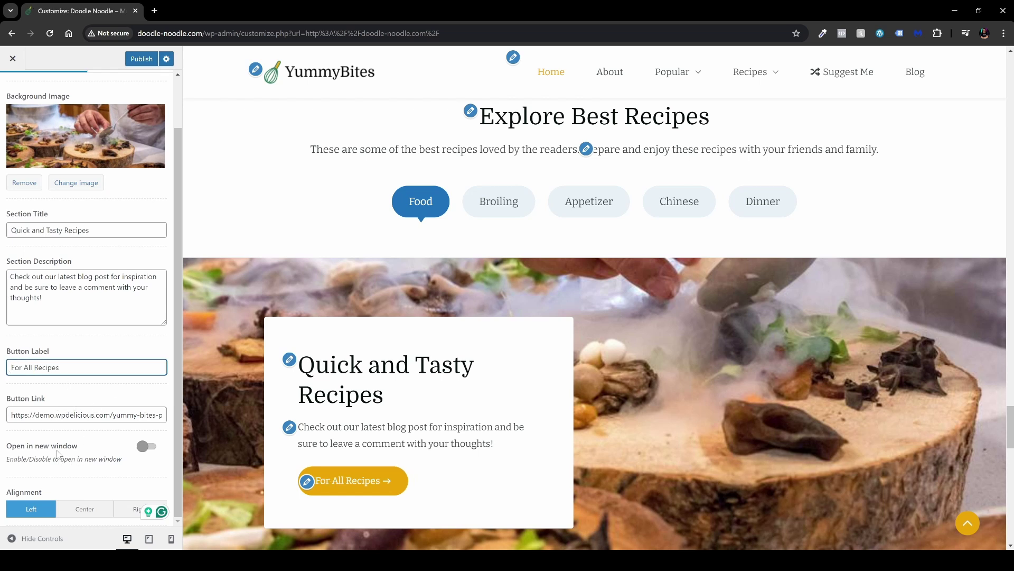
click(142, 463)
scroll(461, 344, down, 2)
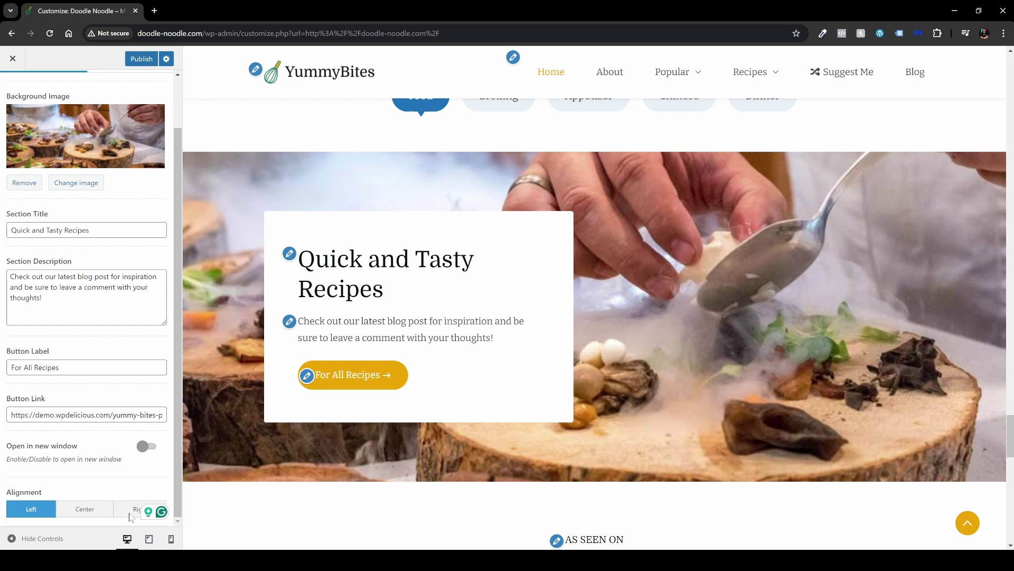
scroll(37, 440, up, 2)
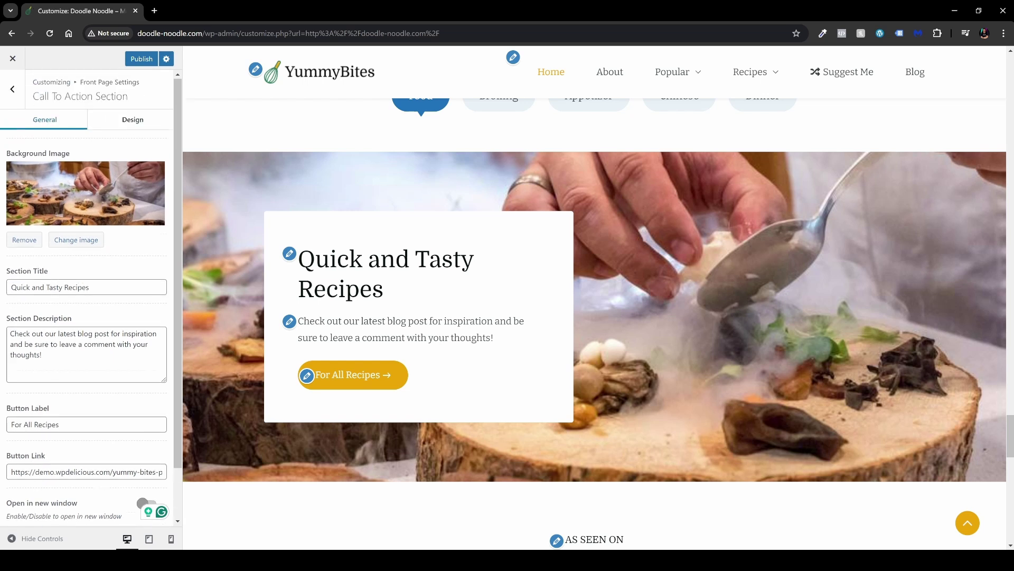
Step: Switch to the Featured On settings and examine the matching logo row in the page preview
click(6, 92)
click(61, 342)
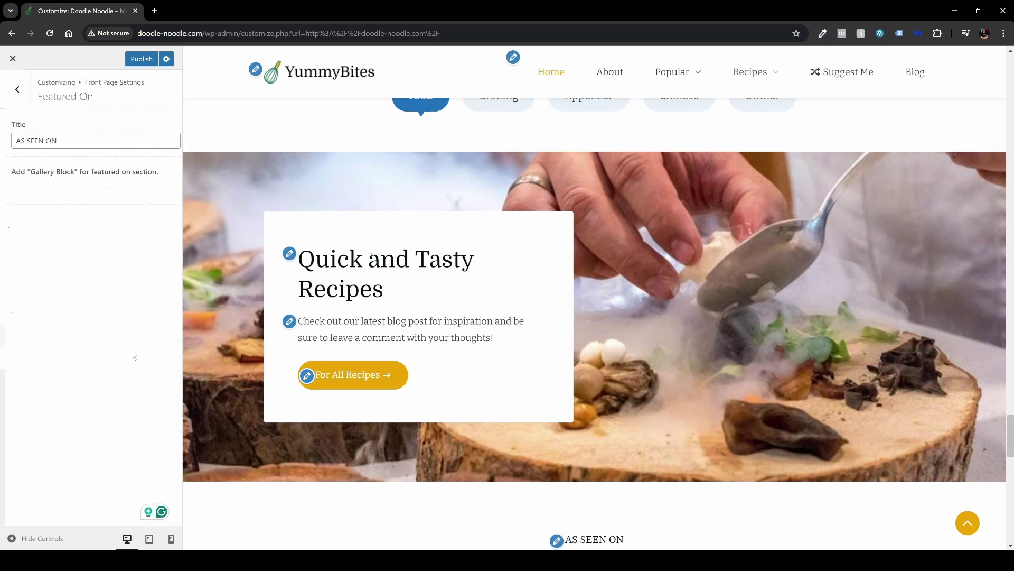
scroll(510, 352, up, 4)
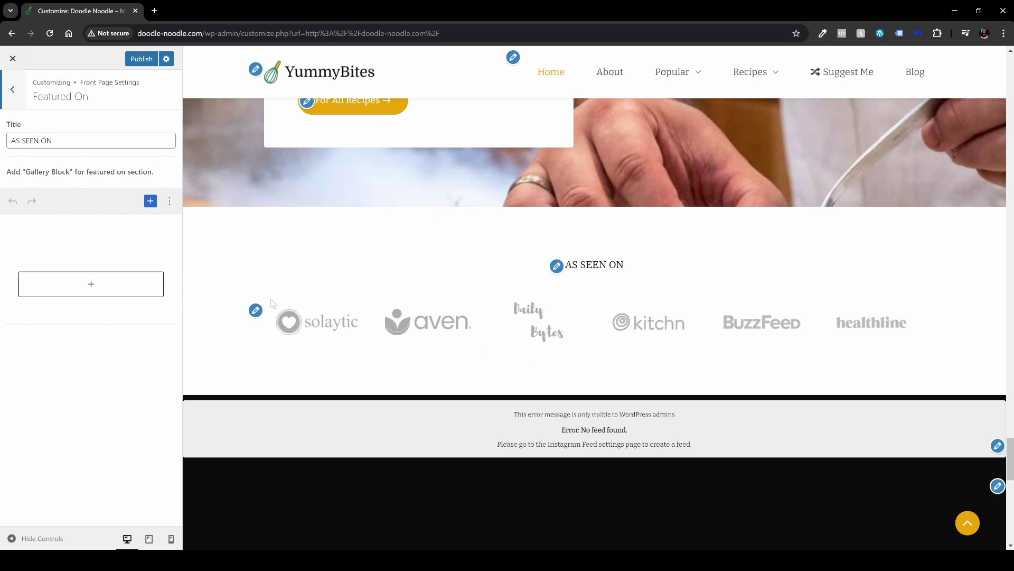
Step: In the Sort Front Page Section settings, move the Newsletter Section below the Featured Area Section
click(13, 97)
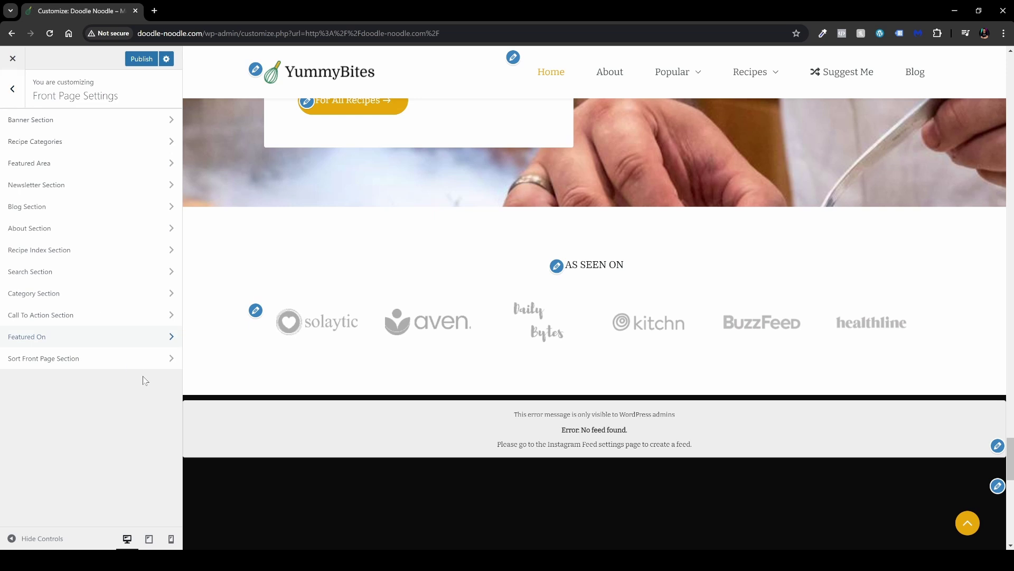
click(94, 360)
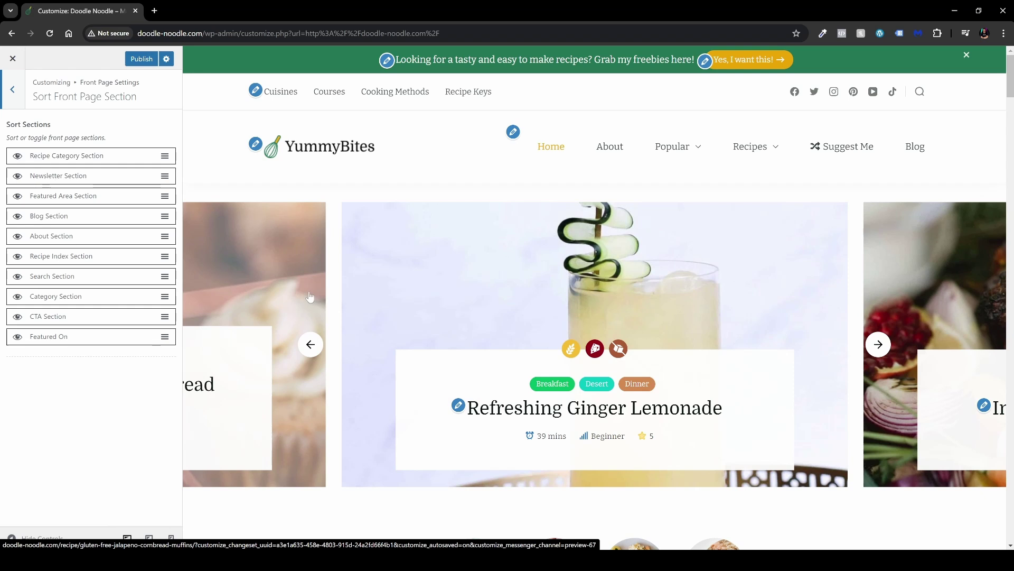
scroll(433, 353, down, 4)
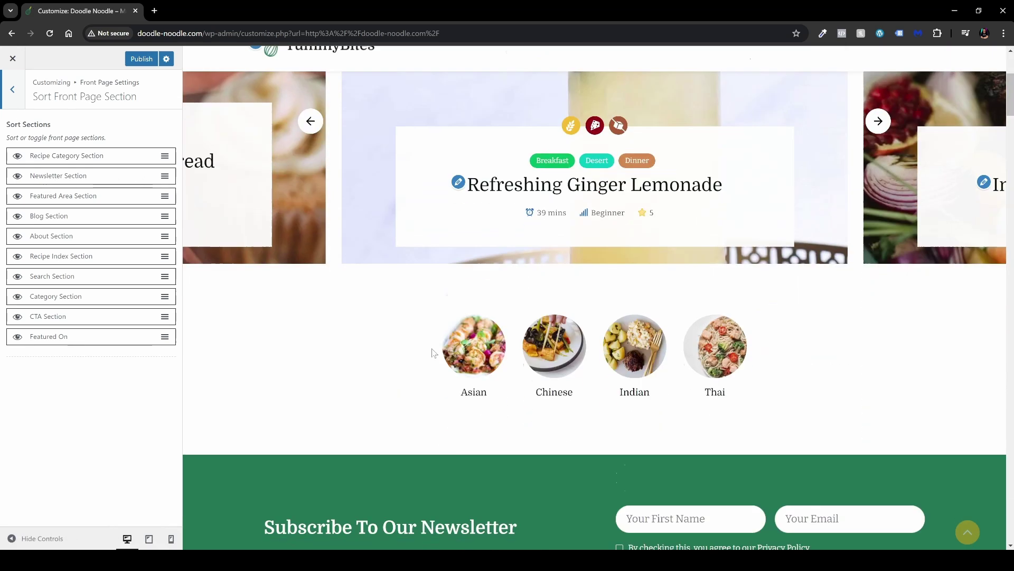
scroll(433, 353, down, 6)
scroll(660, 266, down, 2)
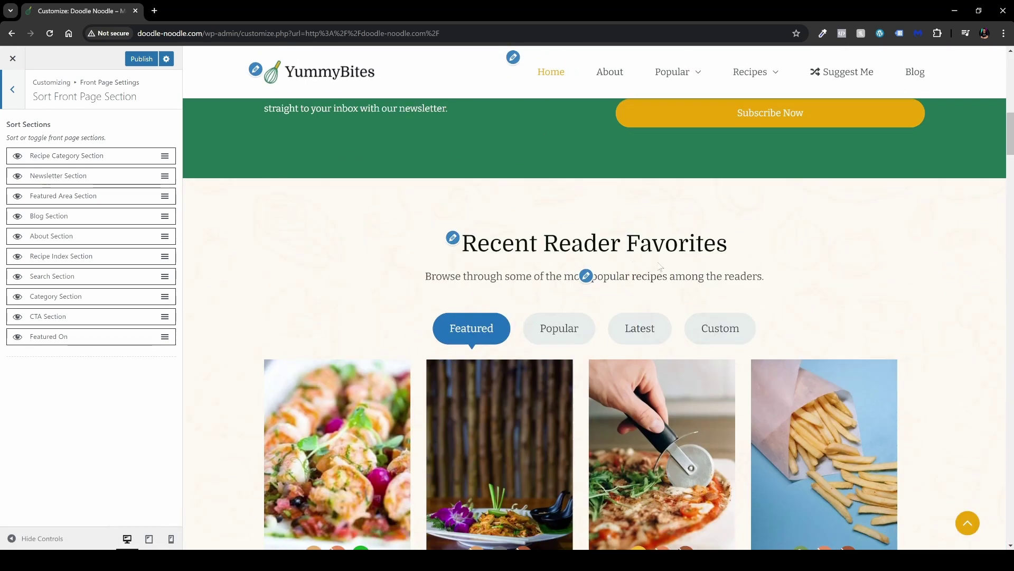
drag(166, 179, 168, 203)
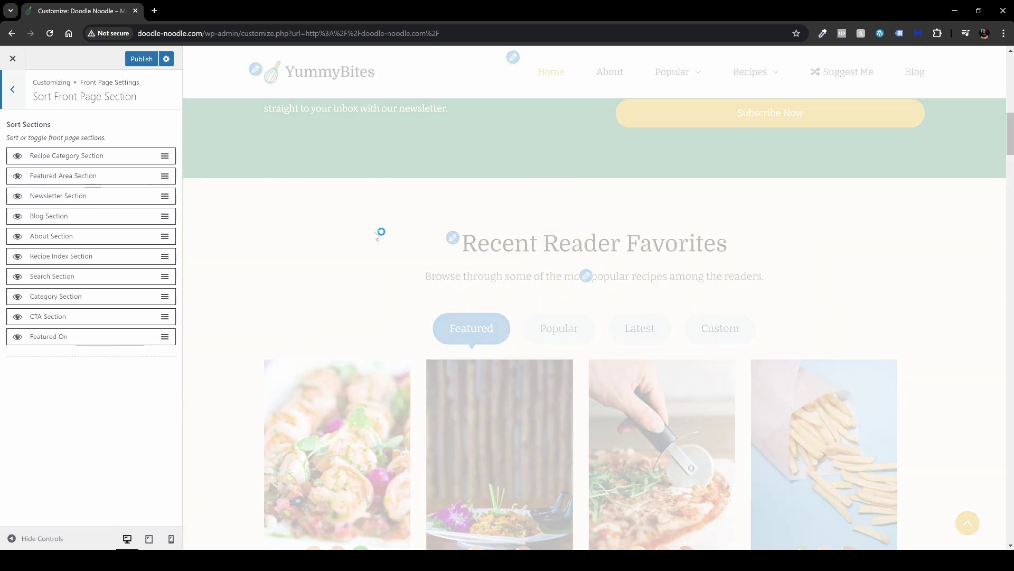
Step: Examine the page preview for the order of the reader favorites, newsletter and recent recipes sections
scroll(548, 248, down, 10)
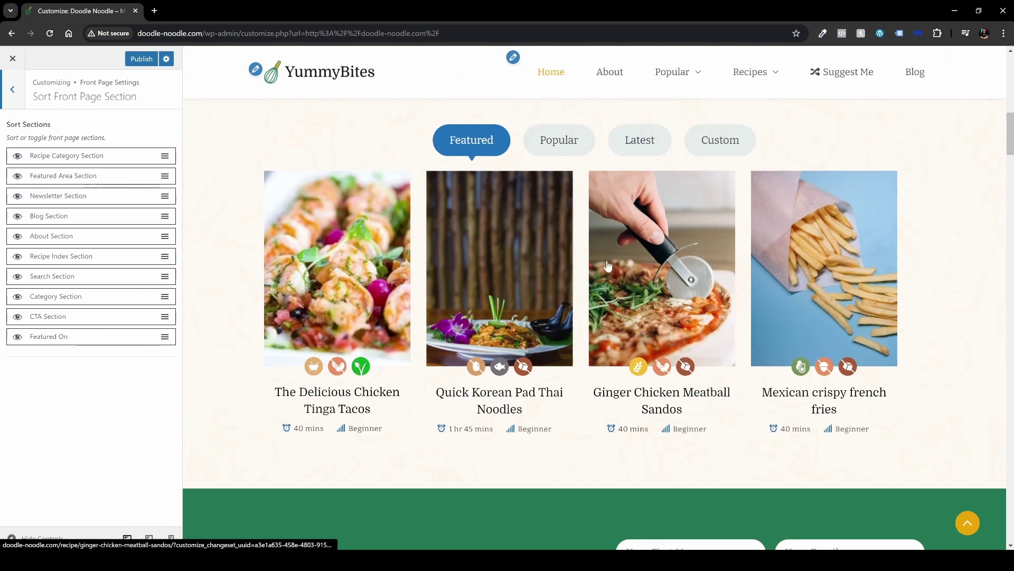
scroll(560, 350, up, 6)
scroll(571, 350, down, 7)
scroll(574, 350, down, 3)
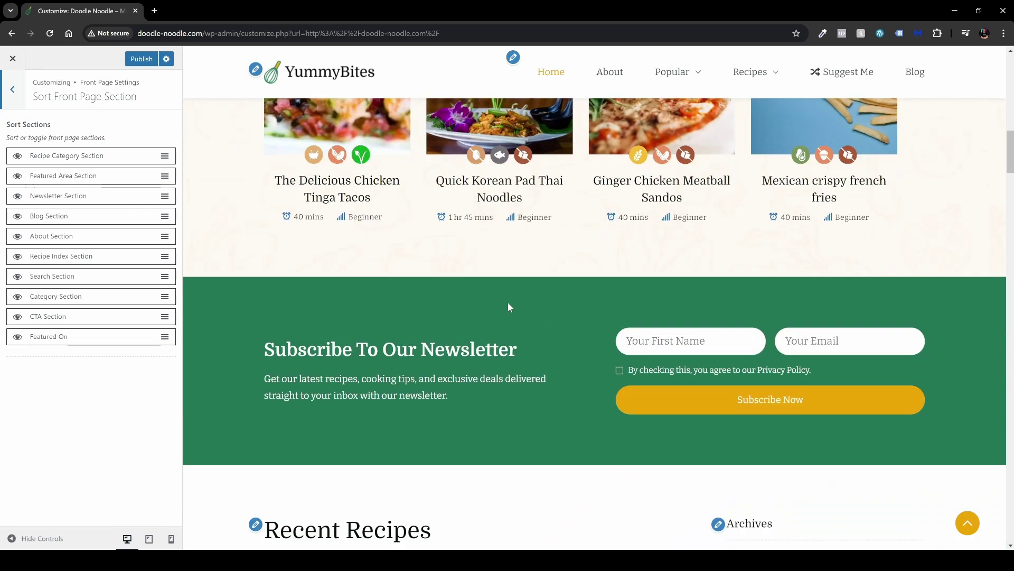
scroll(484, 343, up, 2)
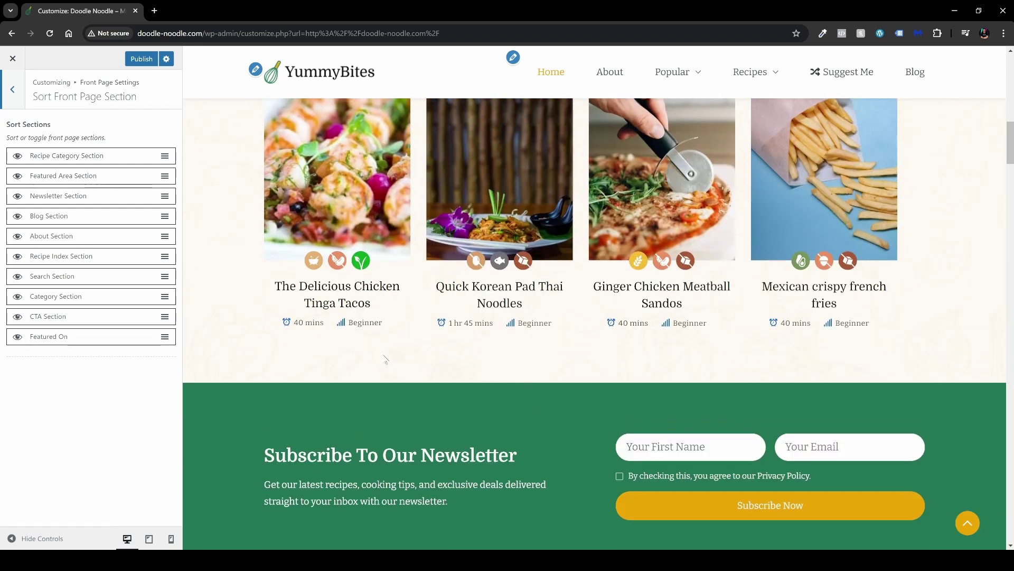
scroll(317, 325, down, 7)
scroll(397, 320, down, 3)
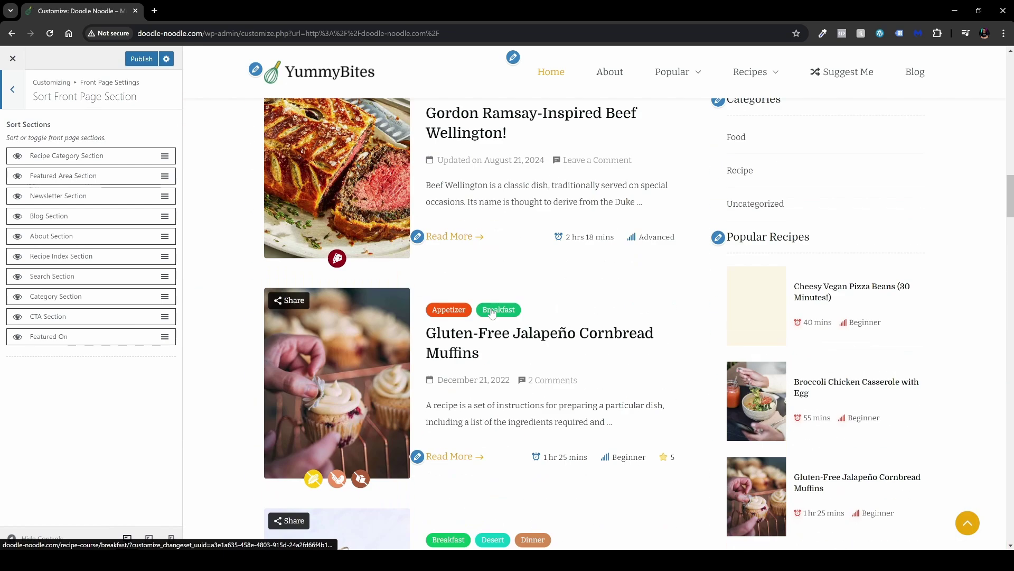
scroll(550, 307, up, 4)
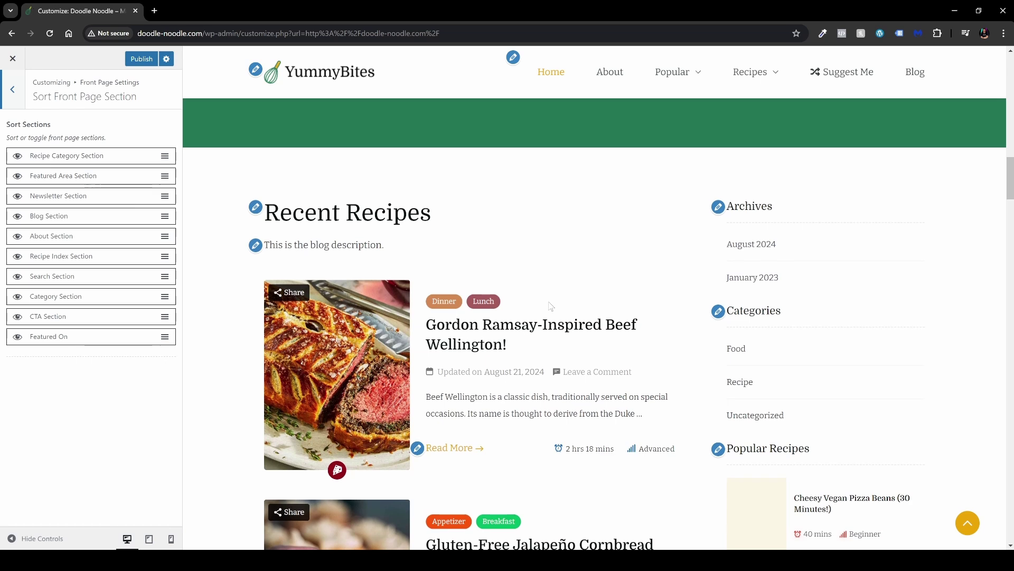
Step: Hide the Blog Section on the front page, check the preview around the newsletter and About Me sections, and show it again
click(18, 218)
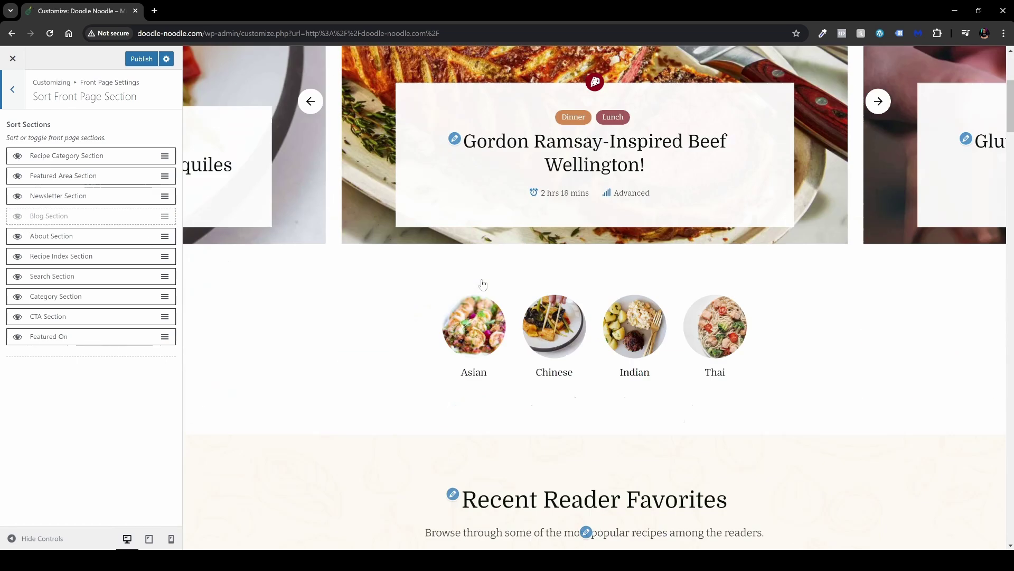
scroll(568, 293, up, 5)
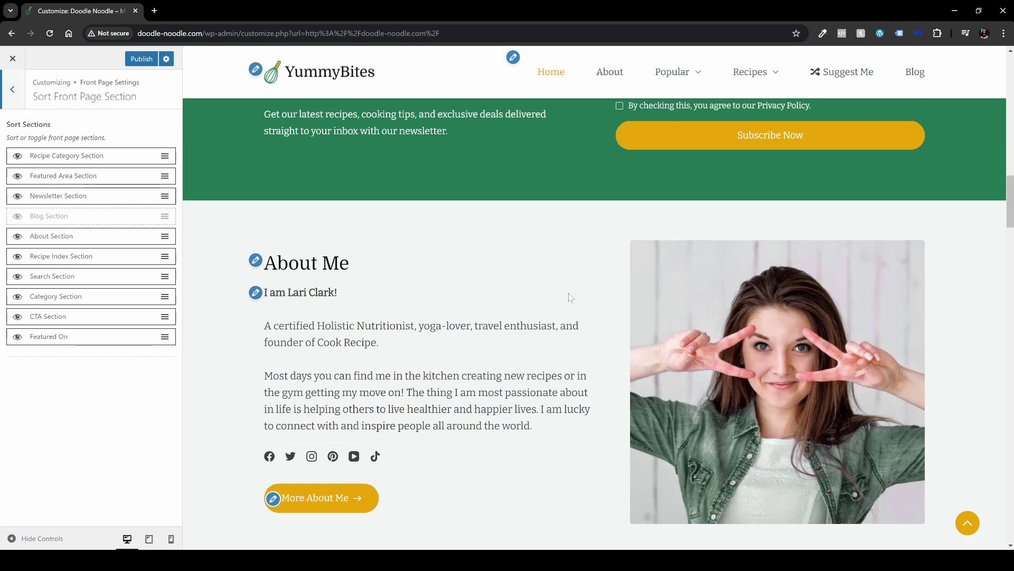
scroll(576, 294, up, 3)
scroll(546, 294, down, 4)
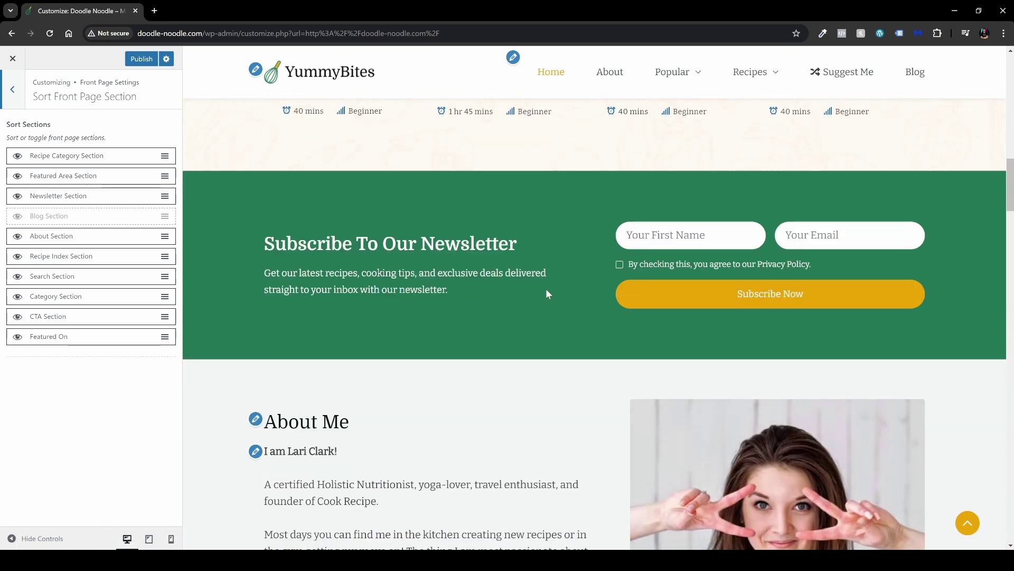
scroll(546, 288, down, 4)
scroll(444, 301, up, 5)
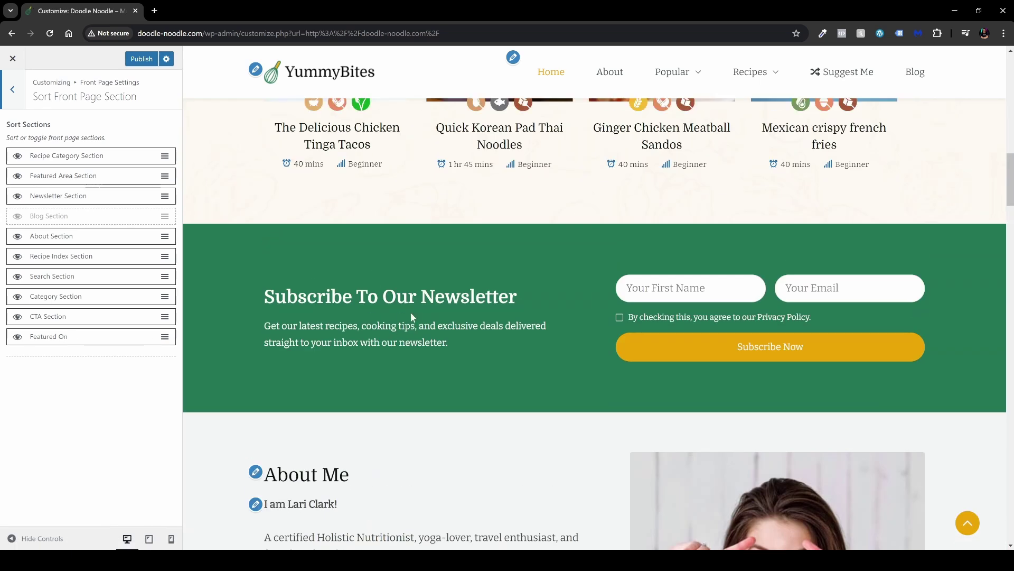
scroll(341, 312, down, 1)
scroll(340, 317, down, 3)
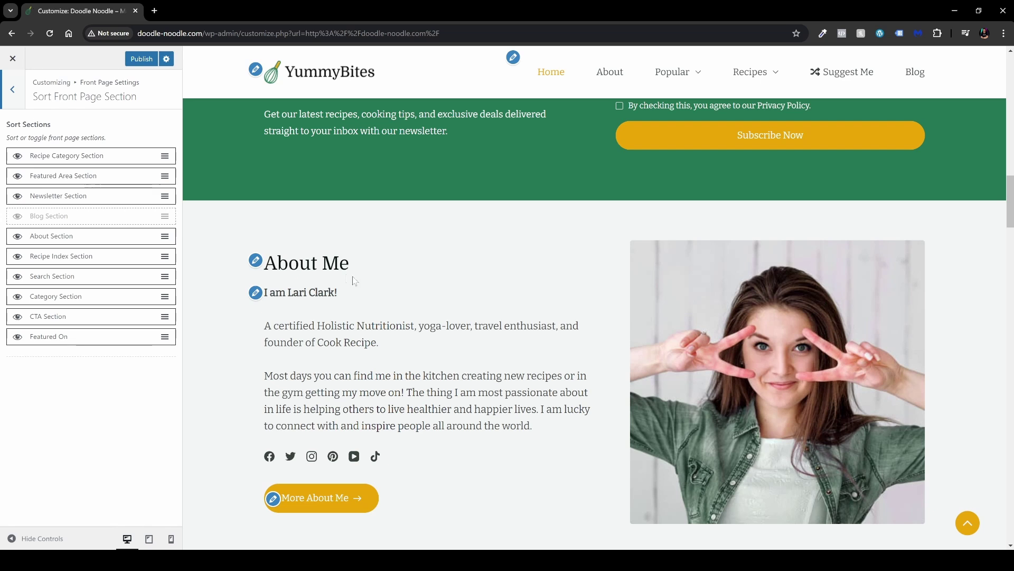
click(17, 215)
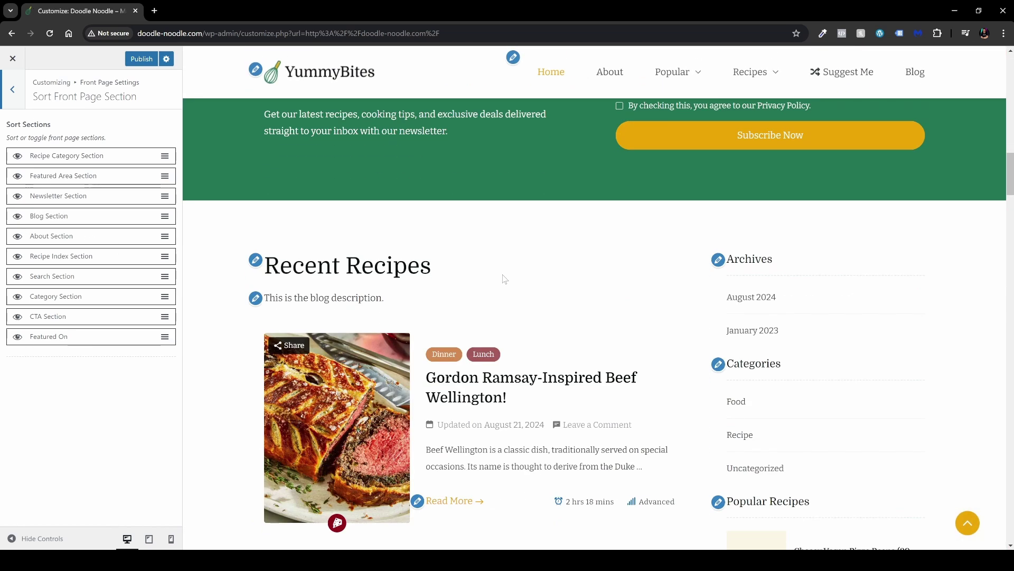
Step: Publish the front page changes and look over the remaining sections of the preview down to the footer
click(142, 60)
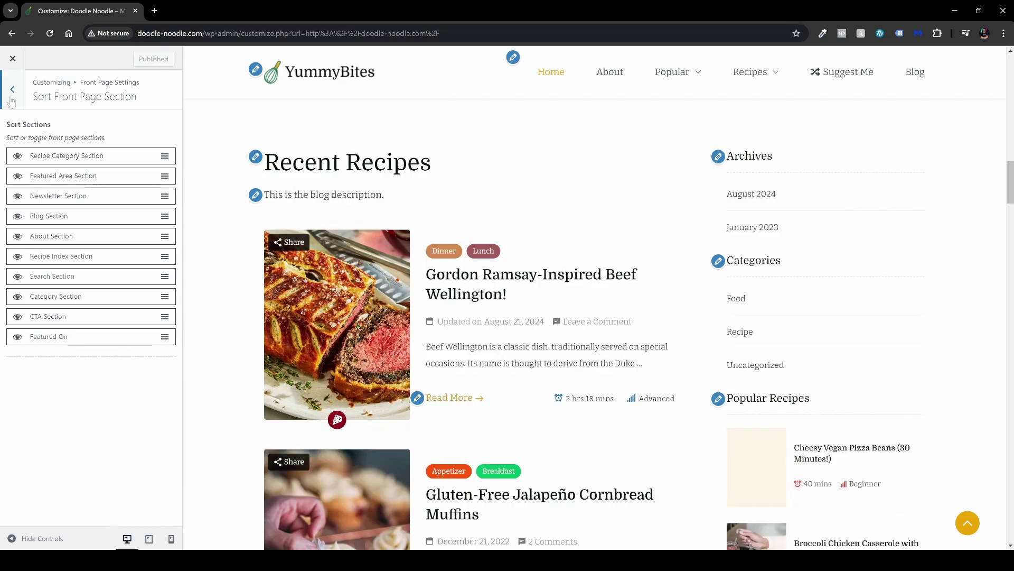
scroll(509, 284, down, 20)
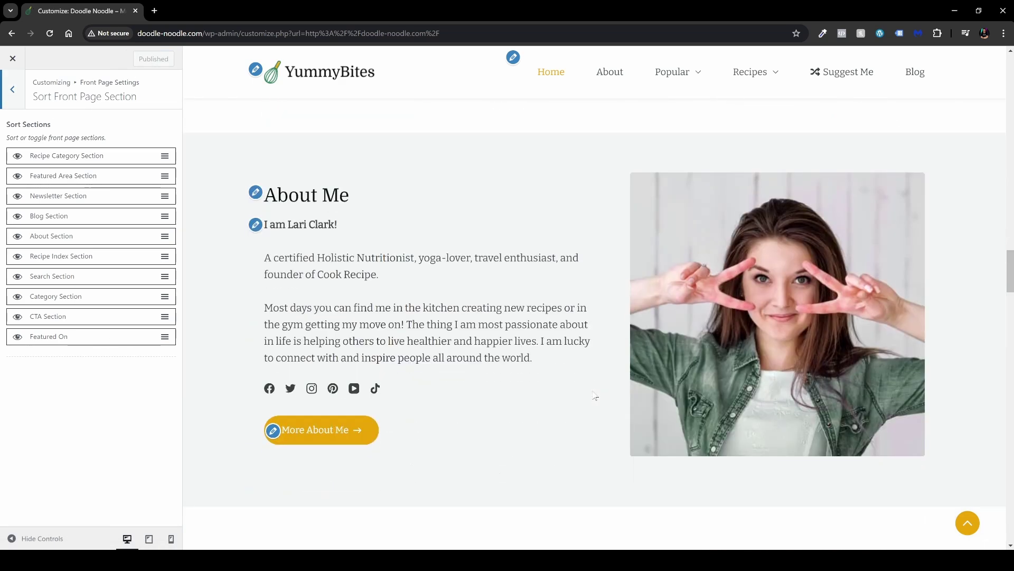
scroll(565, 396, down, 20)
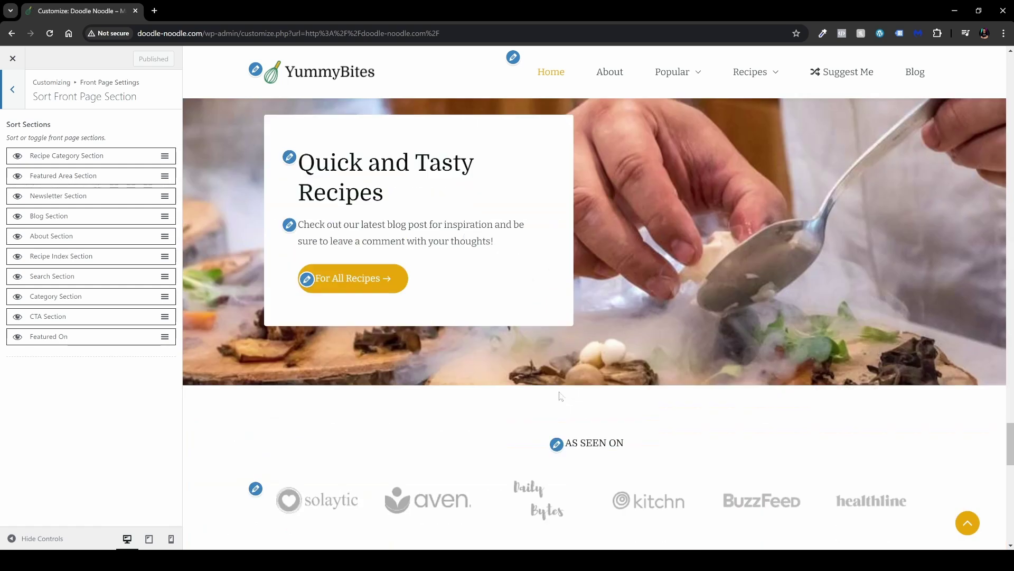
scroll(593, 389, down, 3)
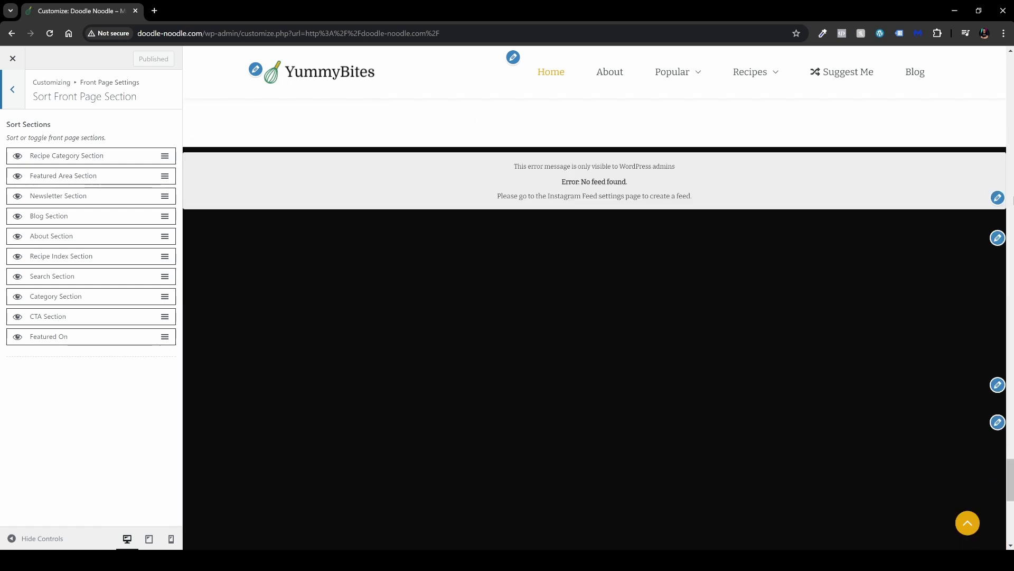
Step: Disable the Instagram Section in the Instagram Settings so the feed block is removed above the footer
click(998, 200)
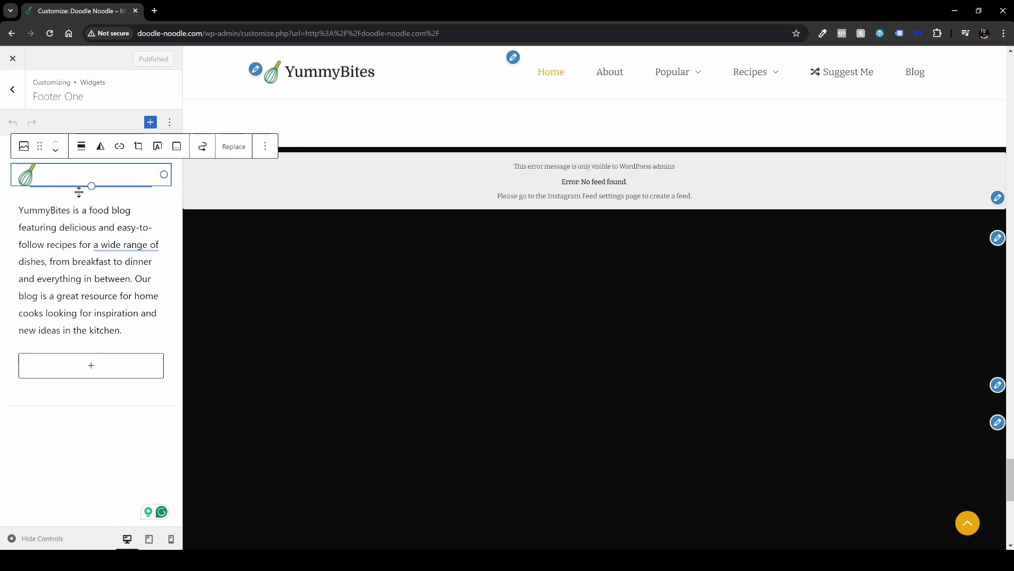
scroll(509, 340, up, 4)
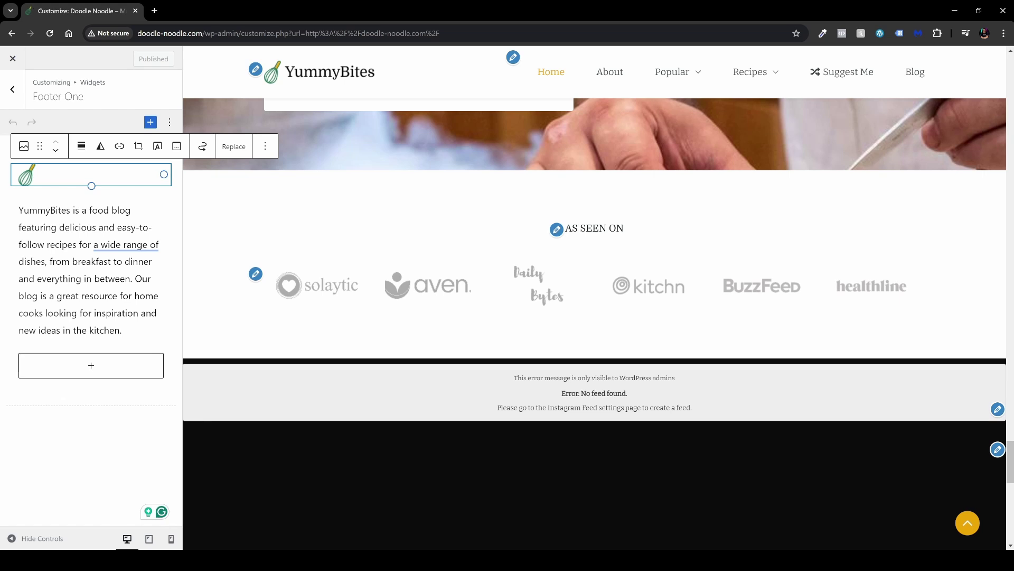
click(12, 95)
click(11, 95)
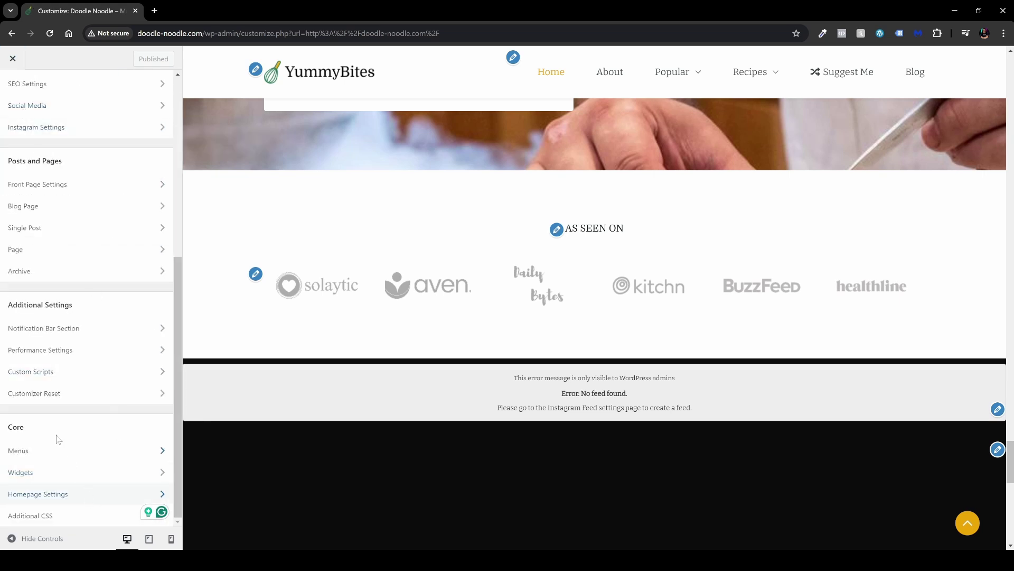
scroll(42, 235, up, 2)
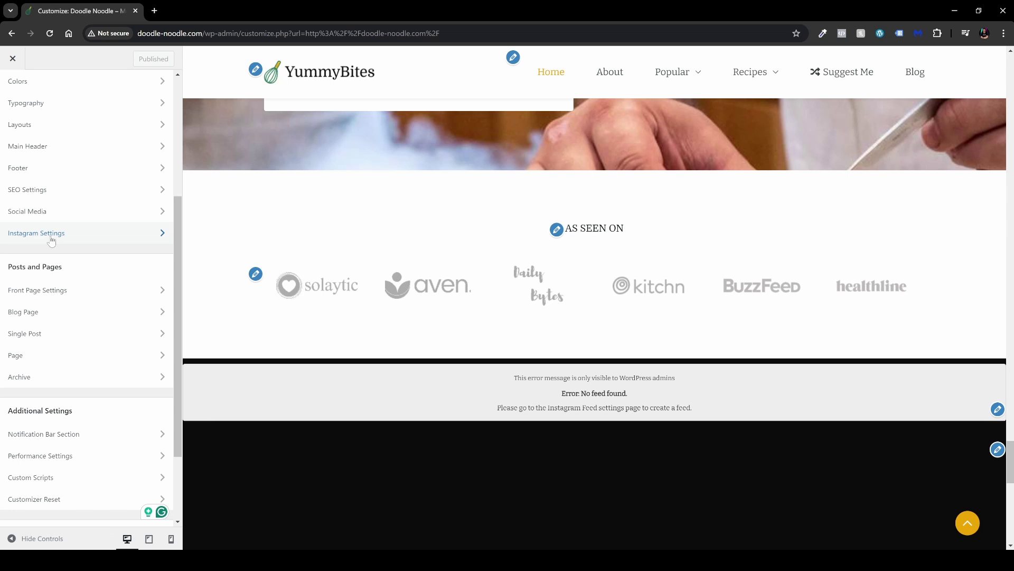
click(47, 236)
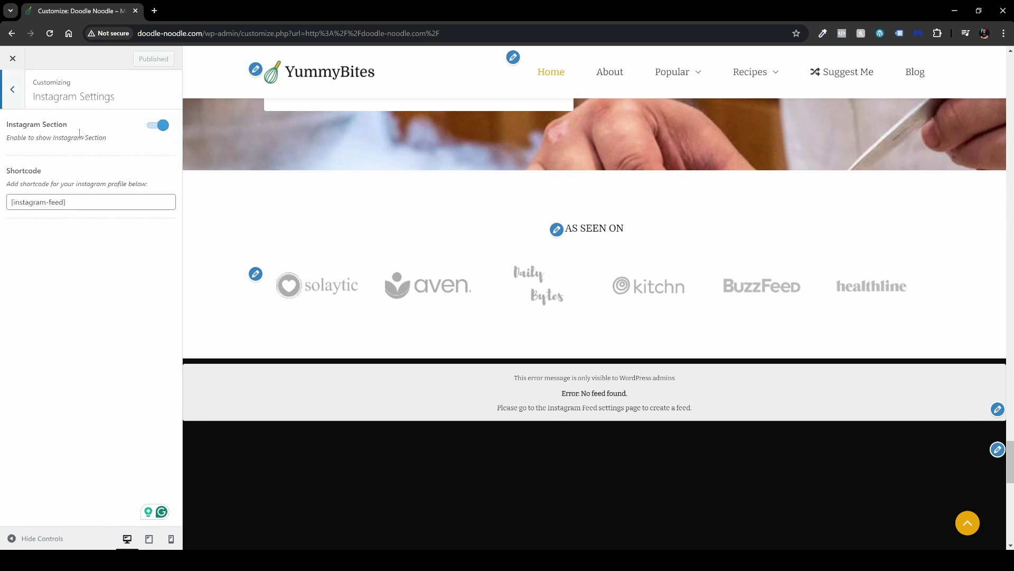
click(157, 125)
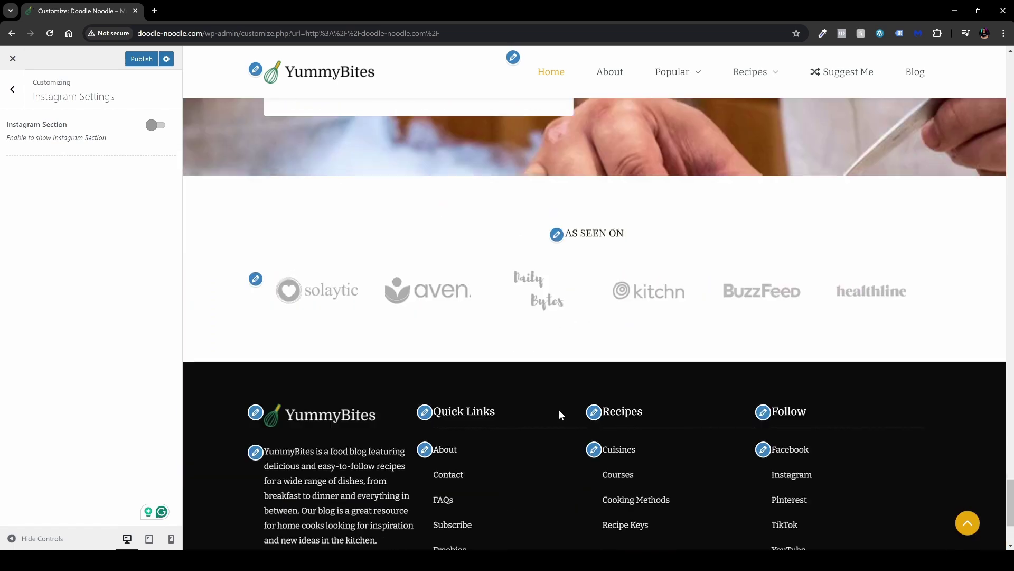
Step: View the footer's Quick Links widget and menu, the menu locations, and the items of the Footer Menu
scroll(512, 393, down, 2)
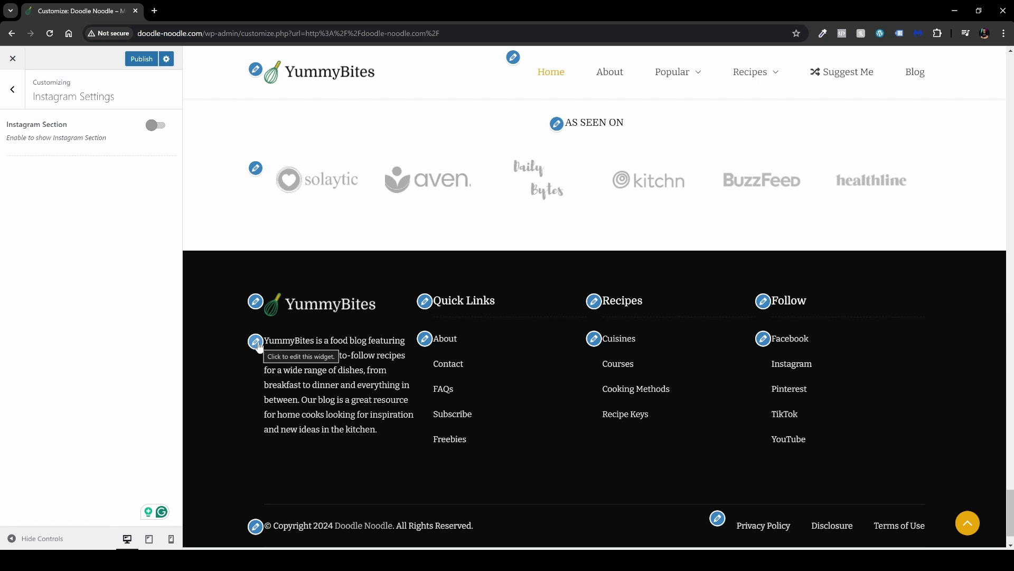
click(424, 301)
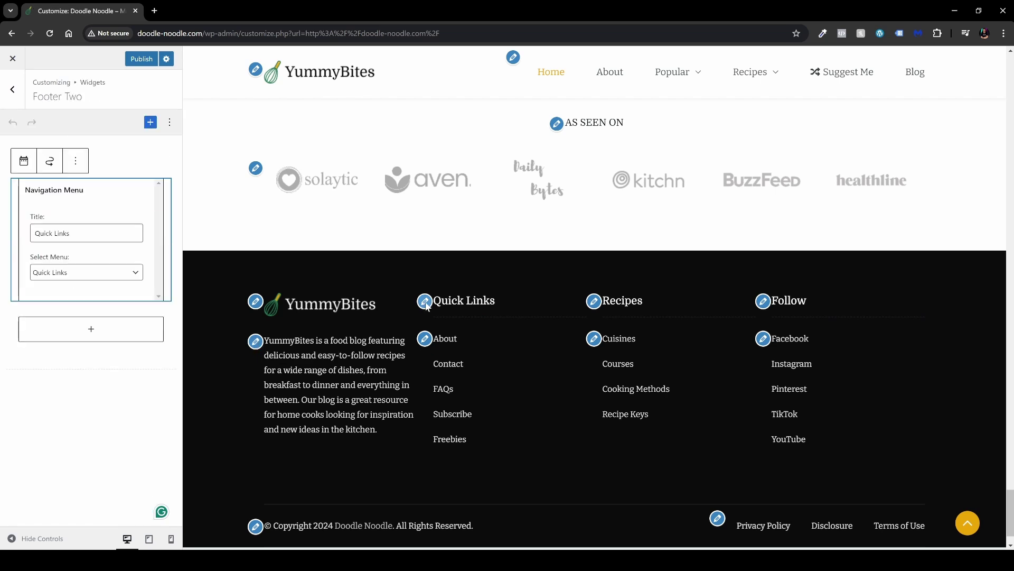
click(425, 343)
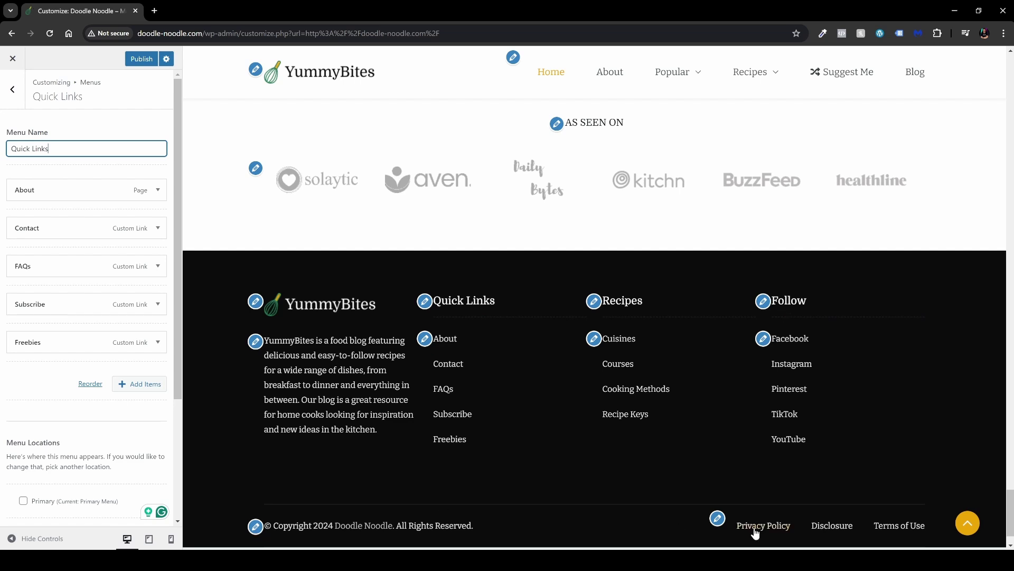
click(717, 518)
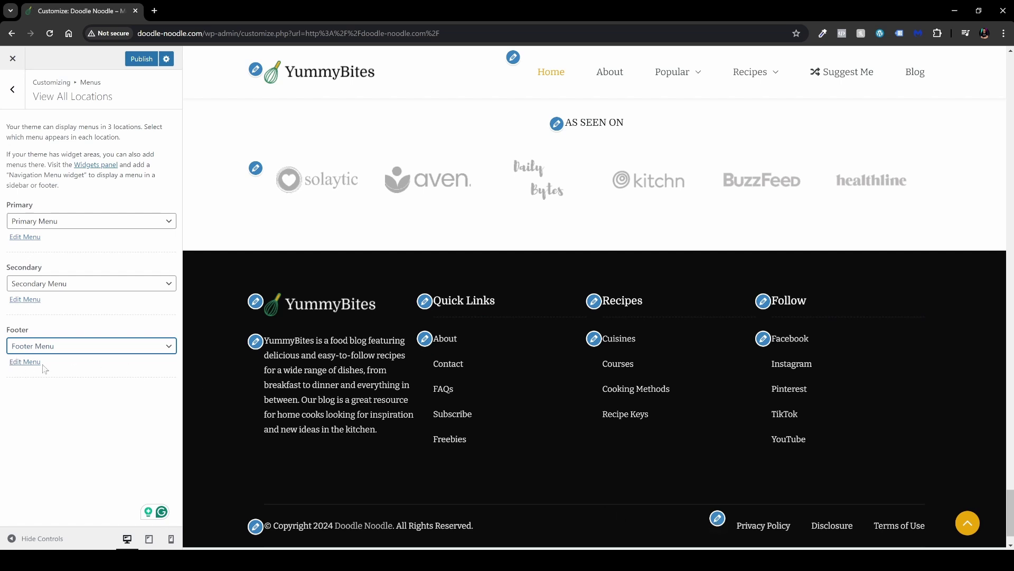
click(25, 361)
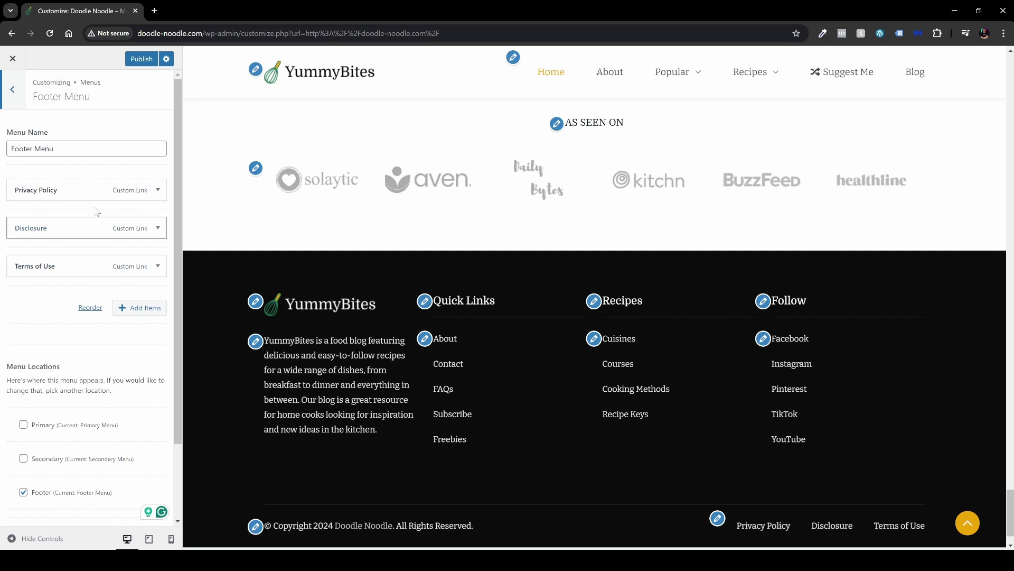
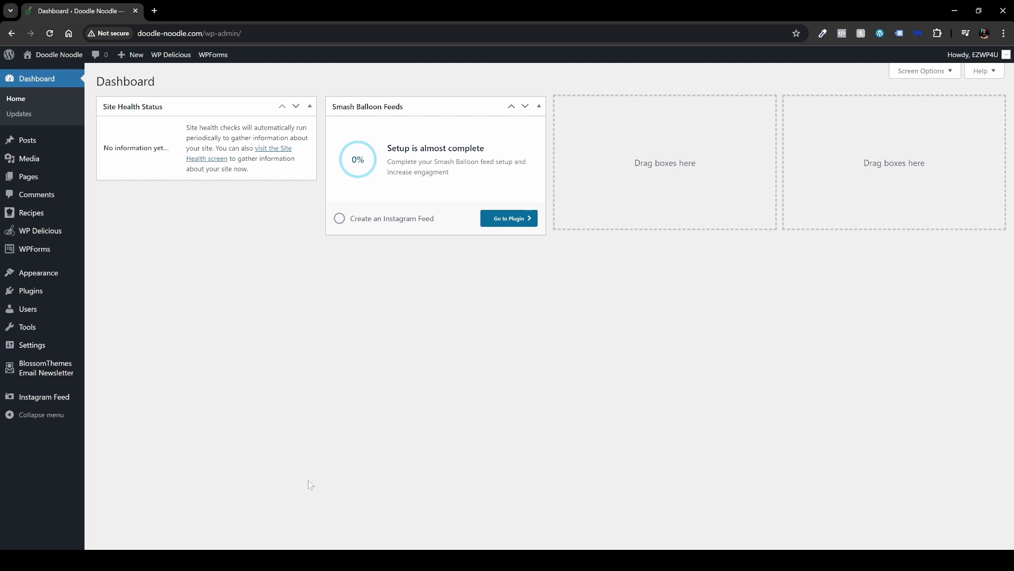
Step: Open the WP Delicious global settings, look over the general settings, and display the Recipe Submission options
mouse_move(62, 232)
click(106, 294)
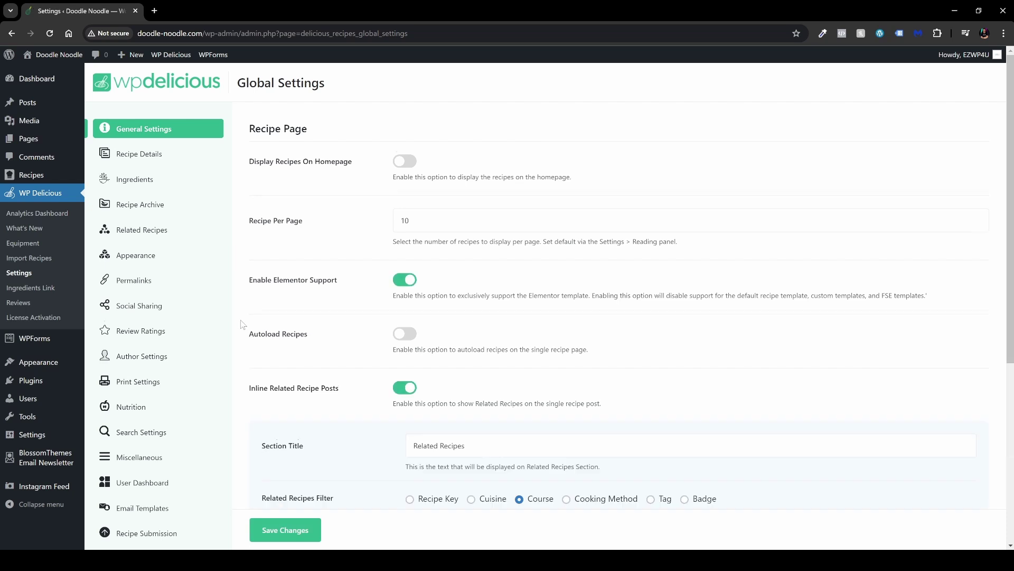
scroll(243, 325, down, 5)
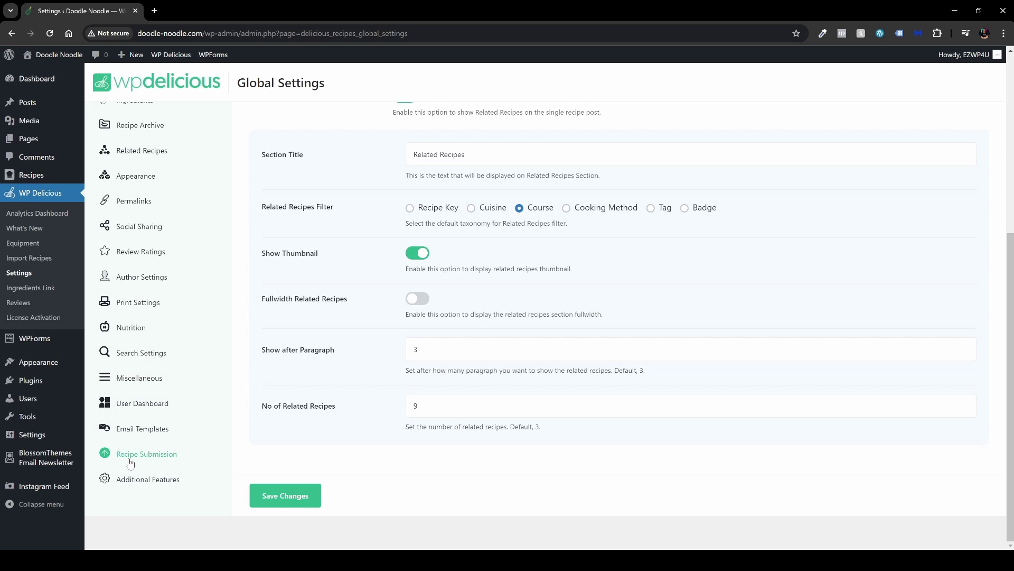
click(132, 459)
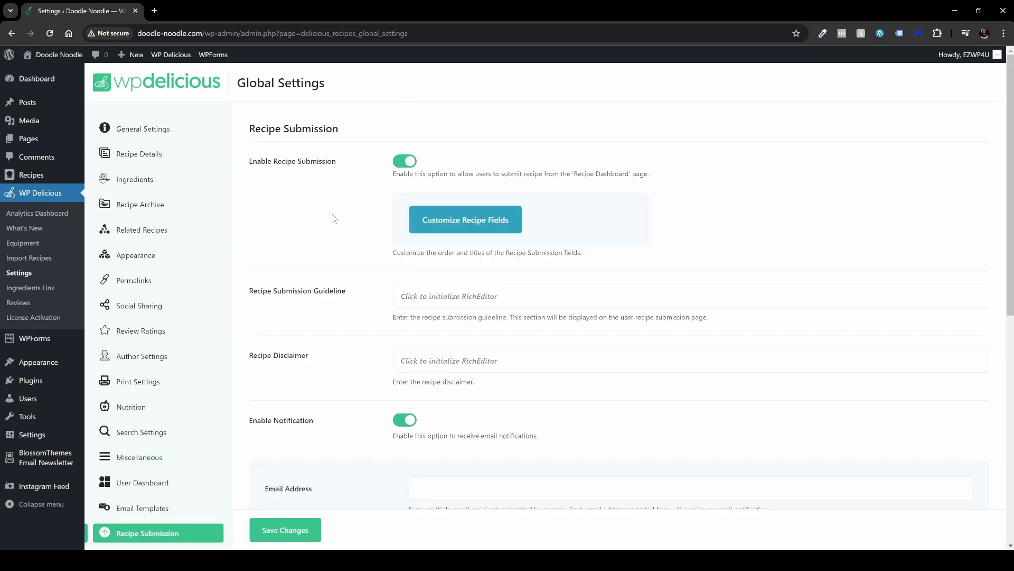
Step: View the published Recipe Dashboard page in a new browser tab from the site's pages list and look over its submission form
click(403, 165)
click(403, 167)
click(48, 138)
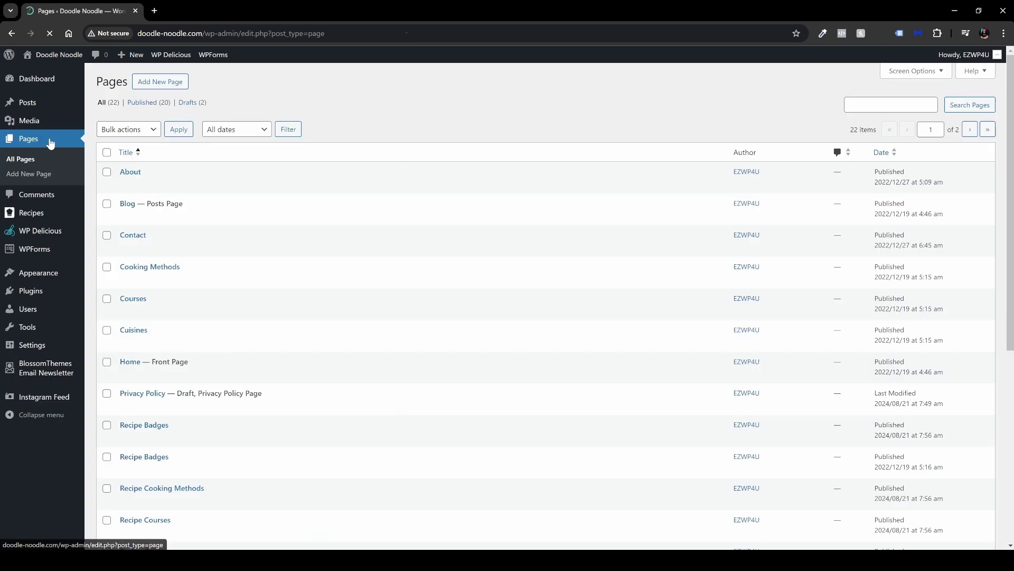
scroll(288, 288, down, 5)
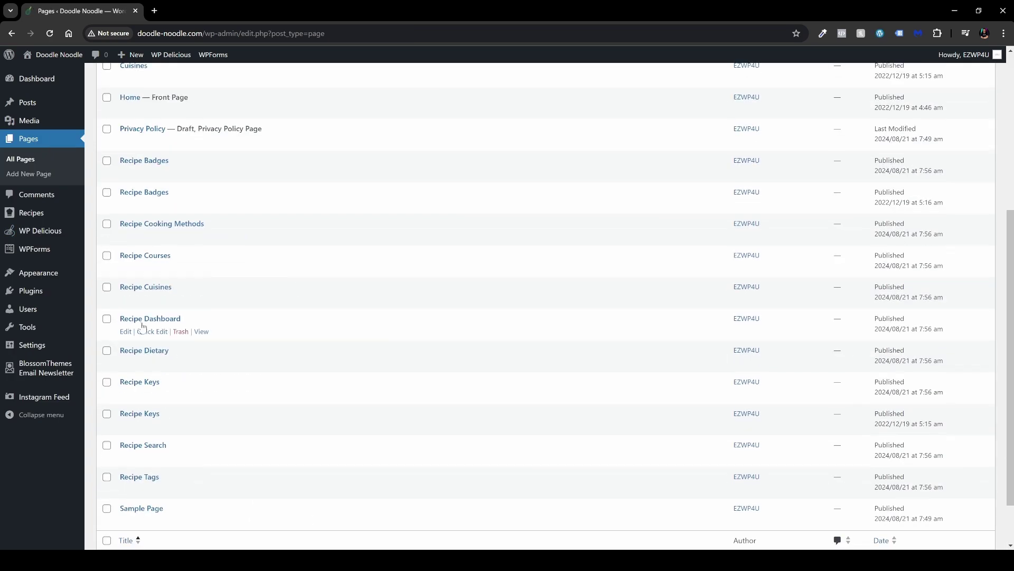
ctrl+click(201, 332)
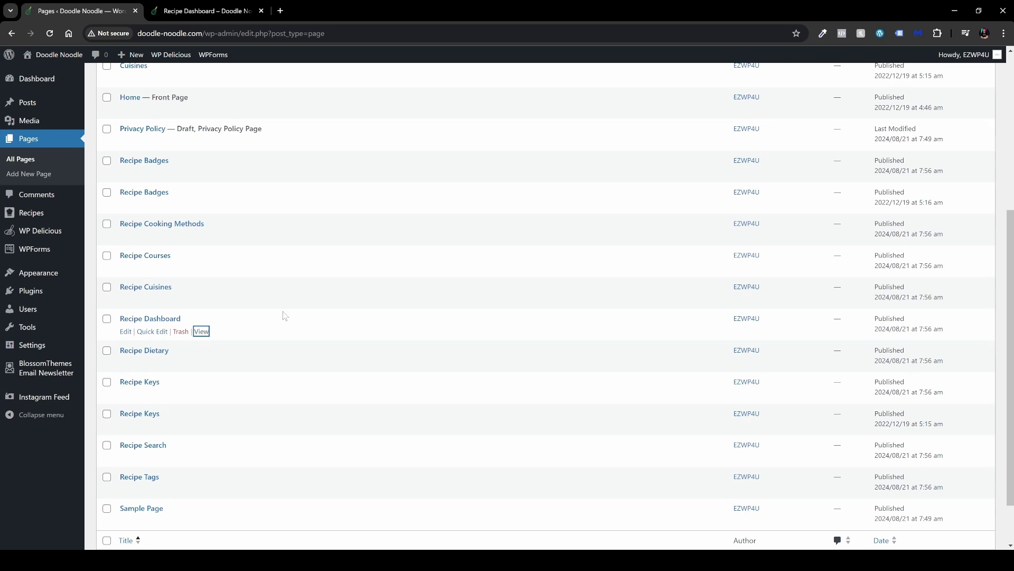
key(ctrl+Tab)
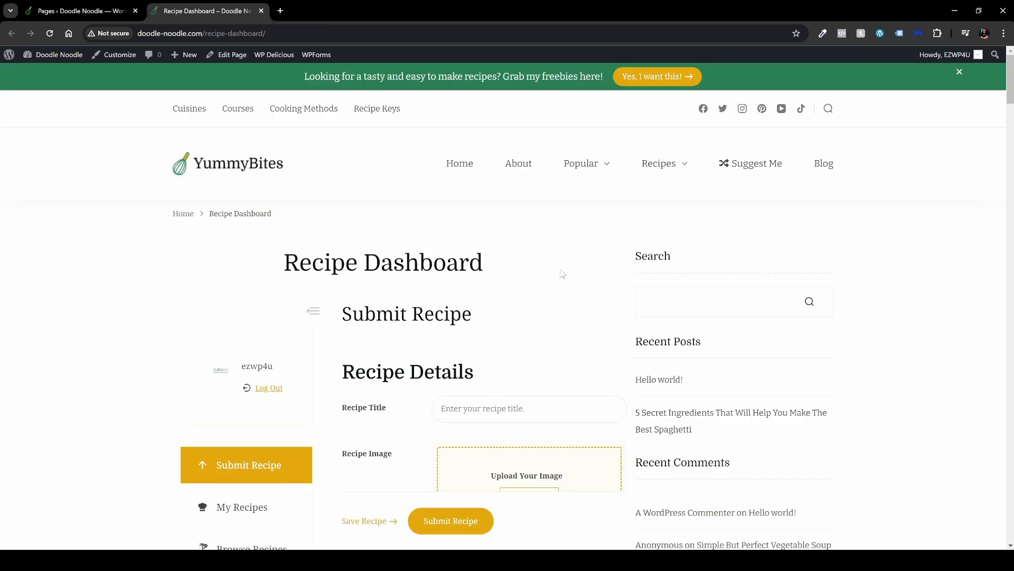
scroll(562, 273, down, 2)
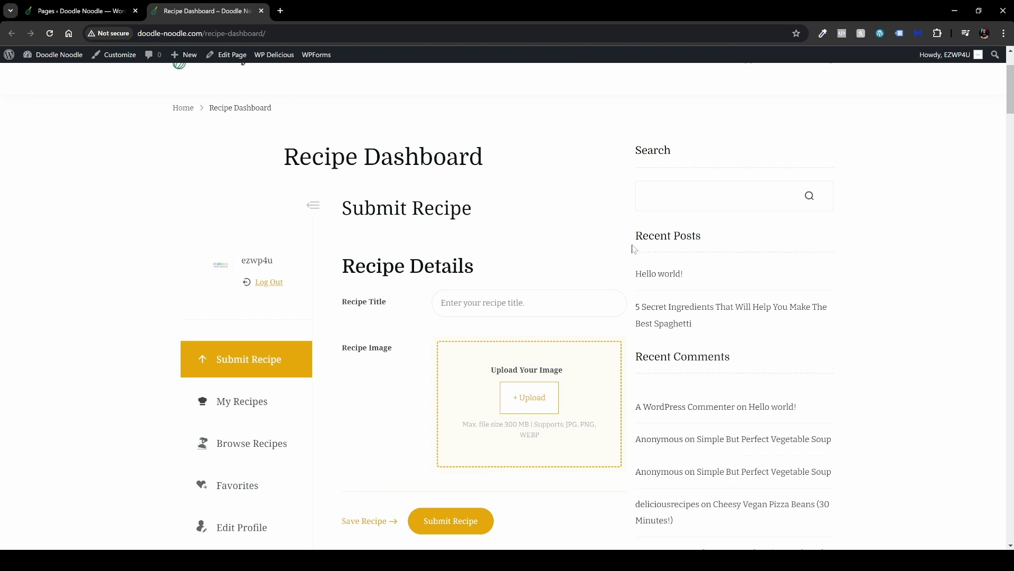
Step: Set the Recipe Dashboard page's sidebar layout to Full Width, save the page, and reload its live view
key(ctrl+shift+Tab)
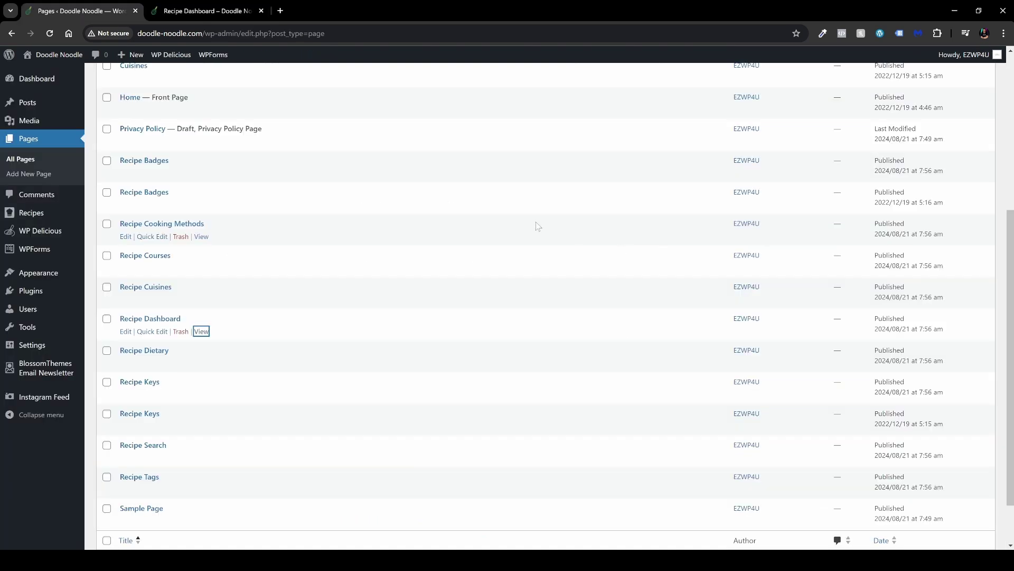
click(126, 332)
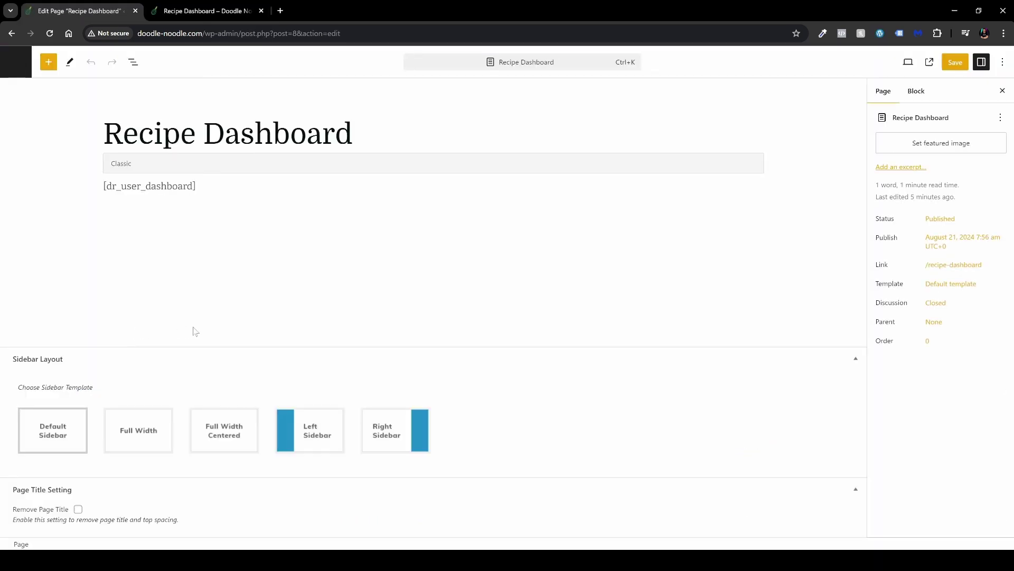
click(153, 442)
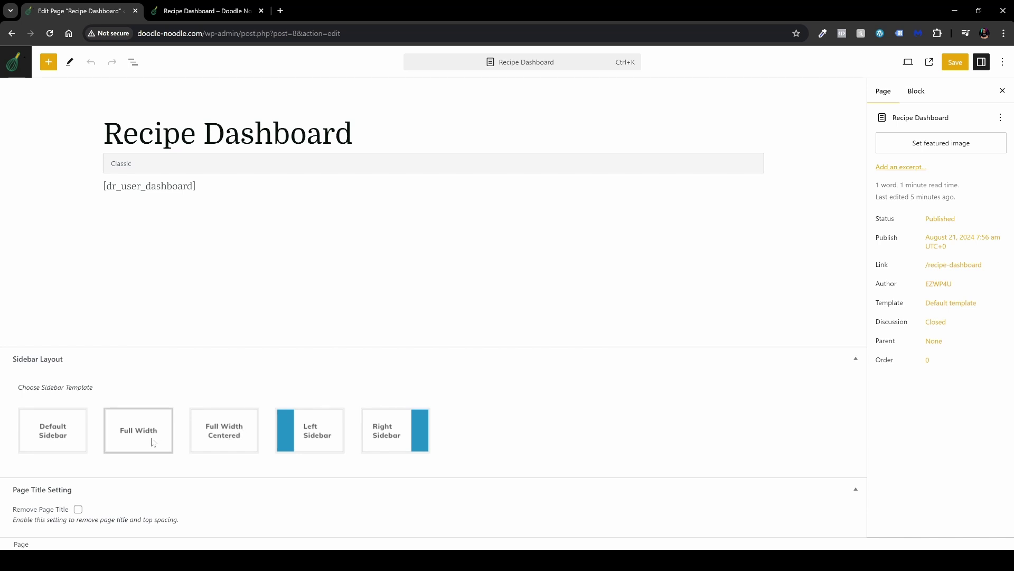
click(959, 61)
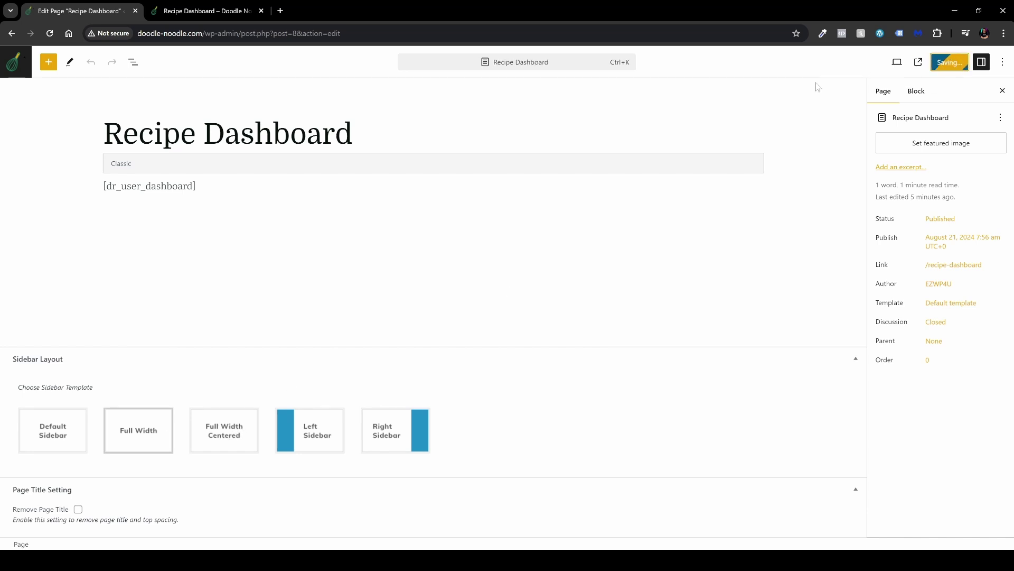
key(ctrl+Tab)
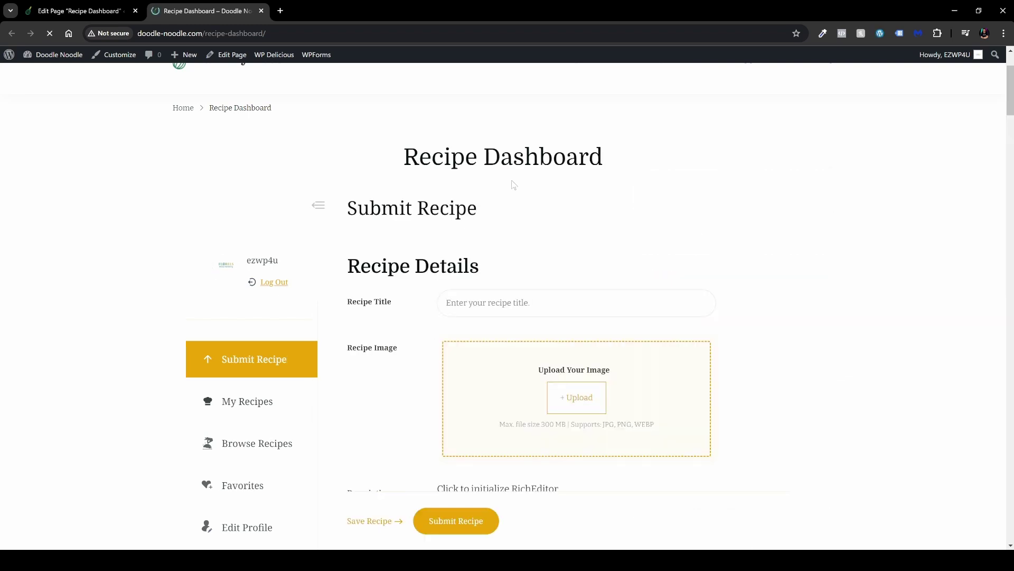
Step: In the recipe submission form, activate the Description editor and set Cooking Method to Roasting and Cuisine to Chinese
scroll(377, 323, down, 2)
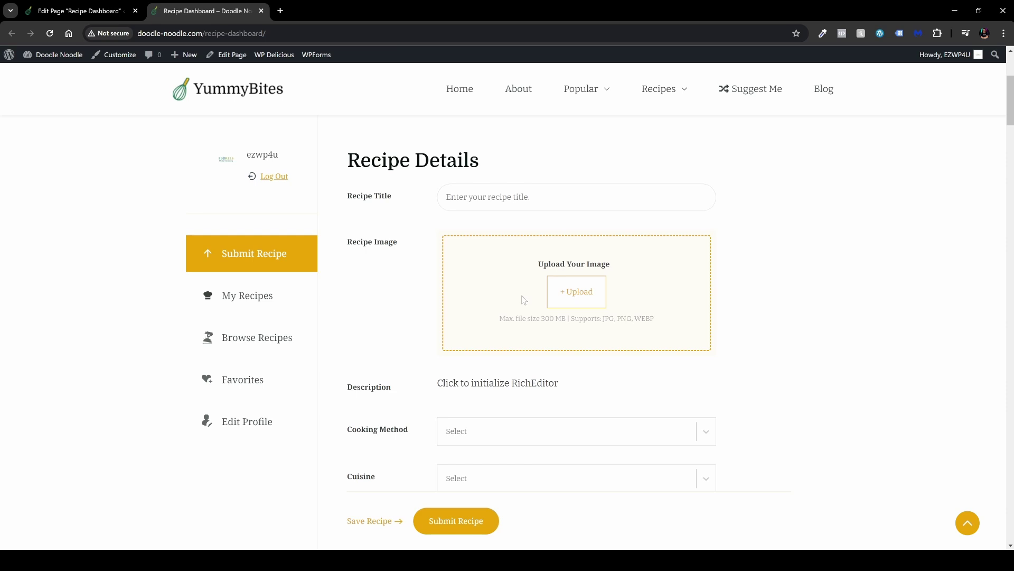
scroll(410, 317, down, 2)
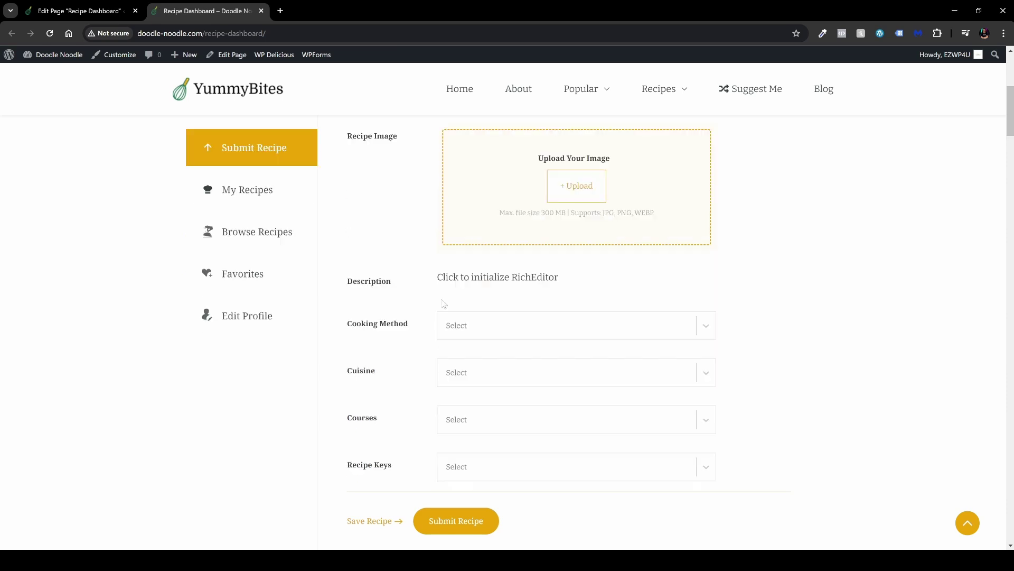
click(497, 276)
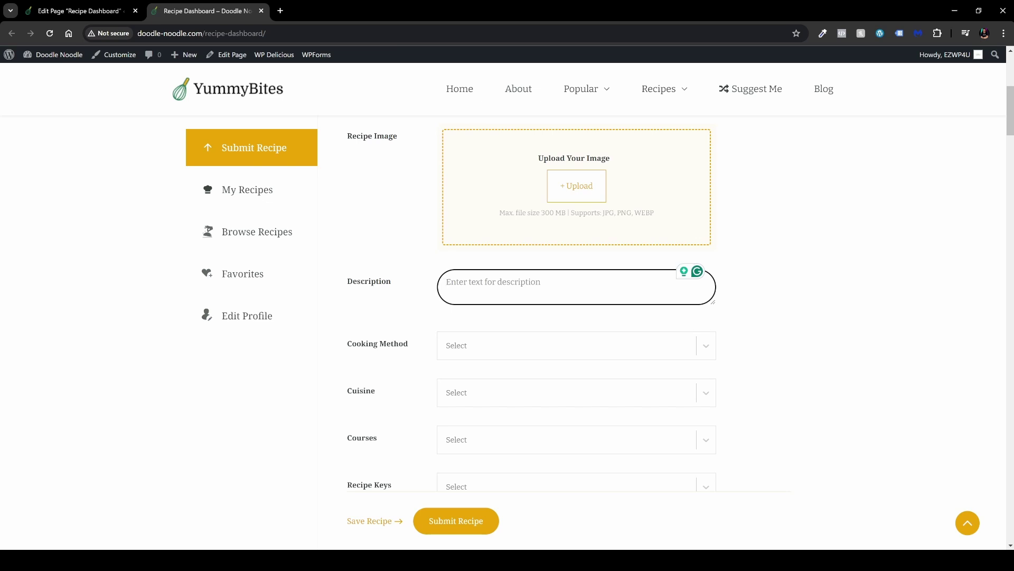
scroll(493, 267, down, 2)
click(507, 239)
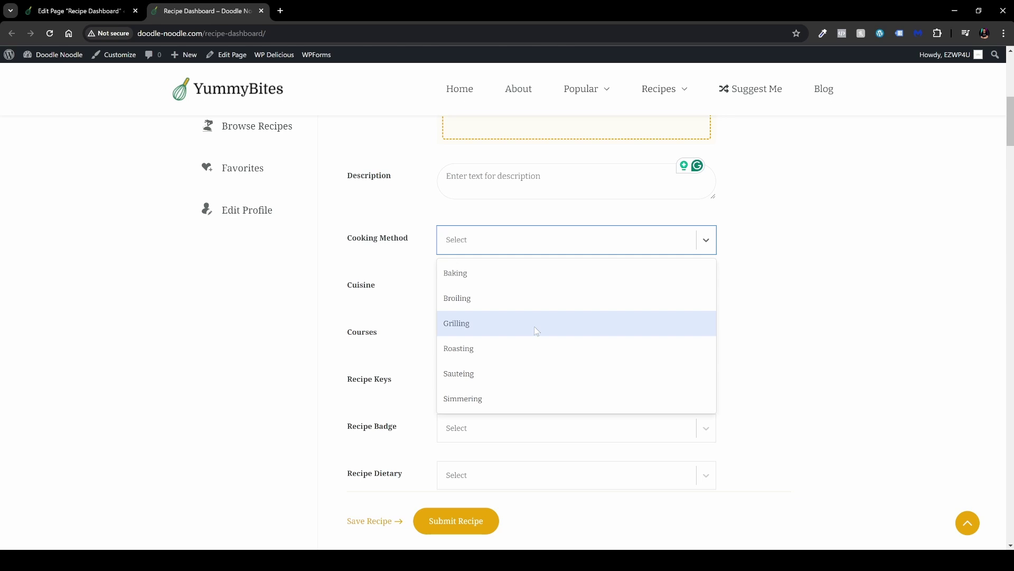
click(539, 357)
click(512, 286)
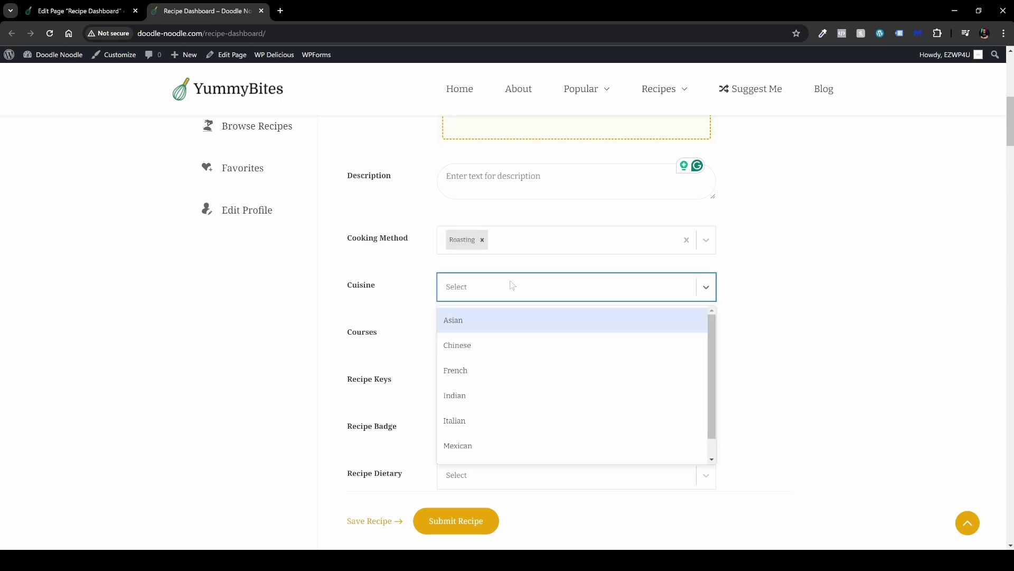
click(528, 352)
Step: Set the recipe's Courses field to Appetizer and its Recipe Keys field to Cold
click(498, 335)
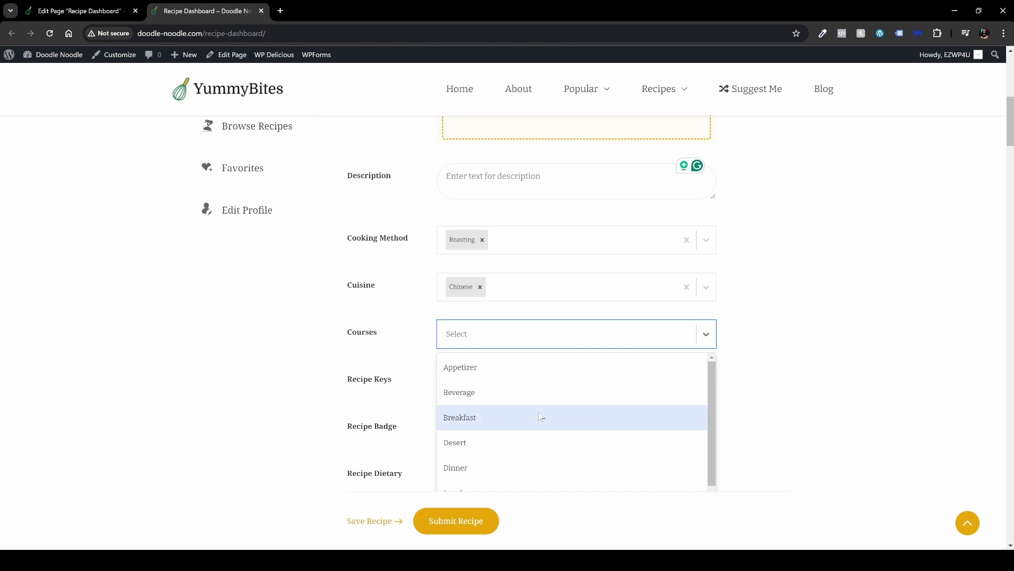
click(508, 367)
scroll(425, 342, down, 1)
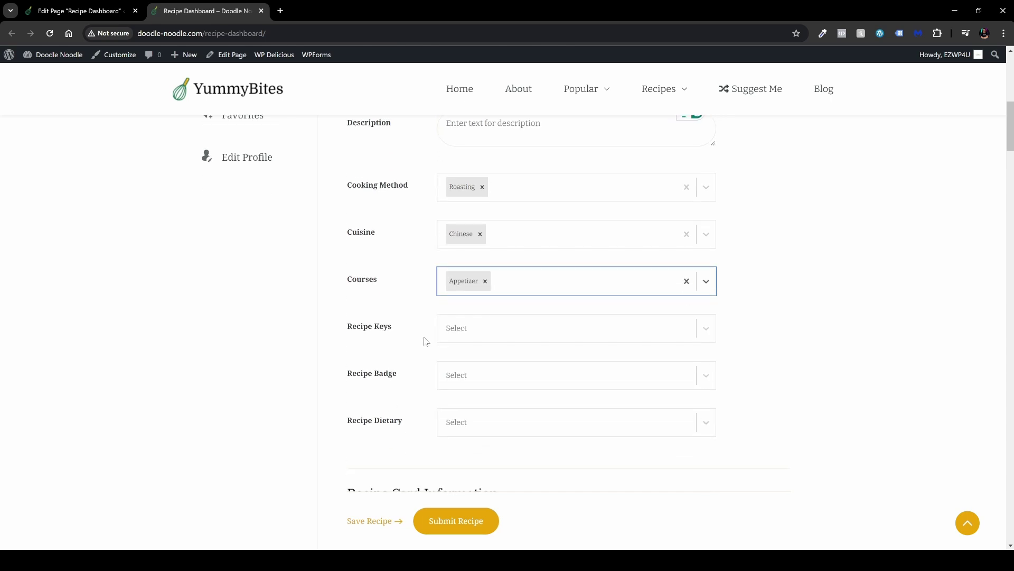
click(512, 333)
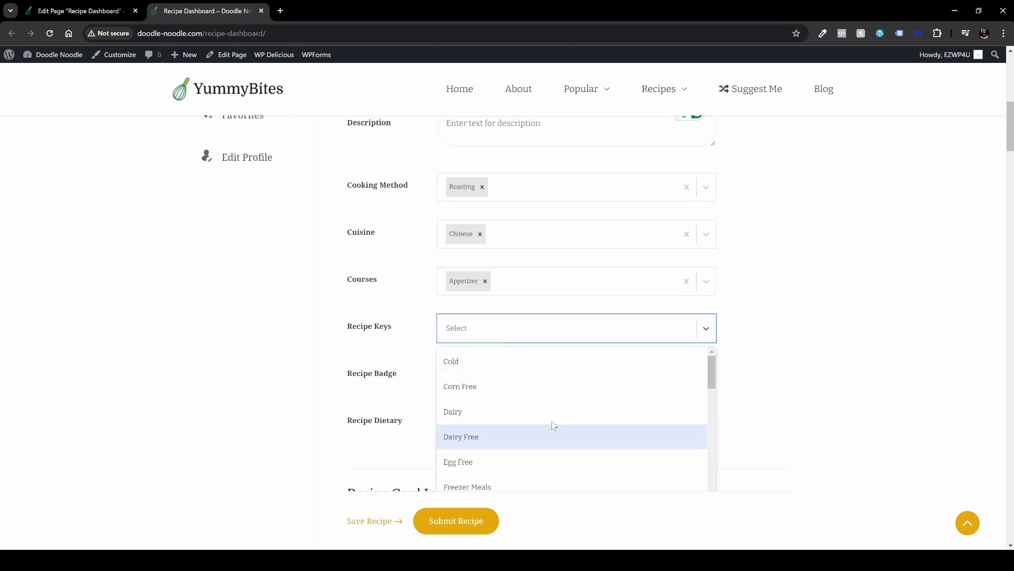
click(516, 365)
Step: Look over the form's recipe card, ingredients, instructions, nutrition and notes sections, and try to submit the recipe
scroll(465, 287, down, 3)
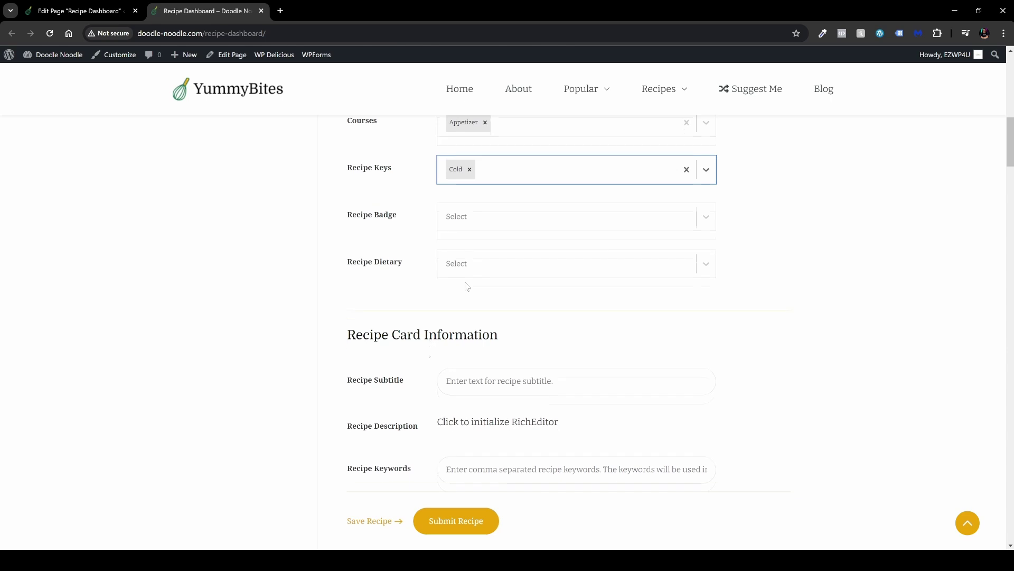
scroll(469, 347, down, 4)
scroll(469, 347, down, 2)
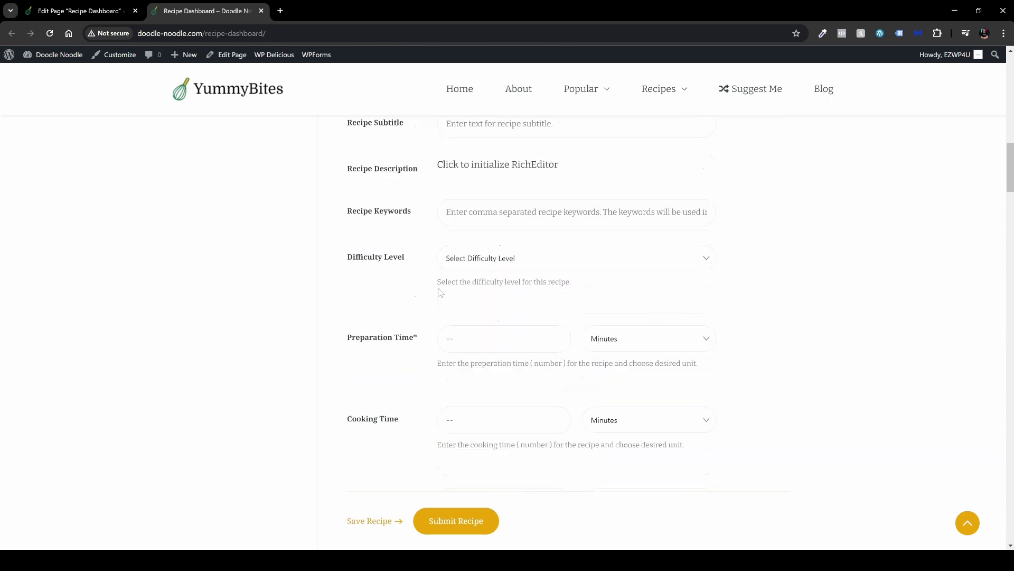
scroll(428, 296, down, 5)
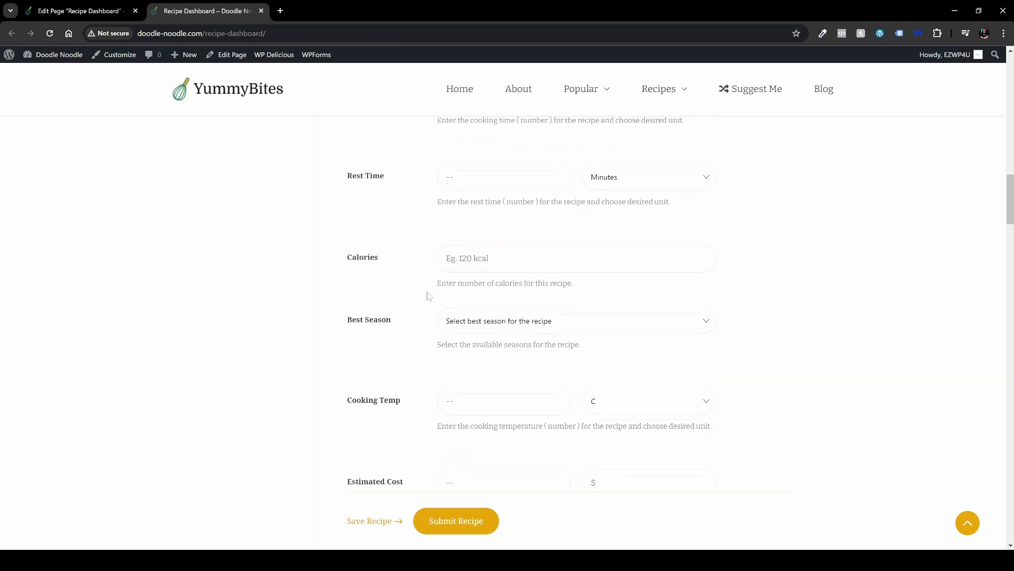
scroll(428, 296, down, 8)
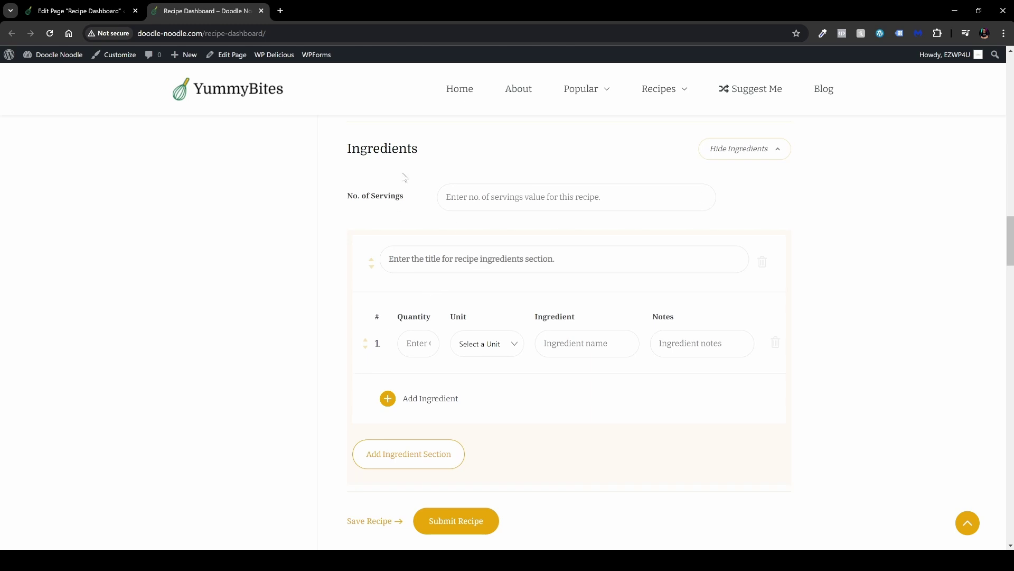
scroll(411, 313, down, 10)
scroll(480, 334, down, 10)
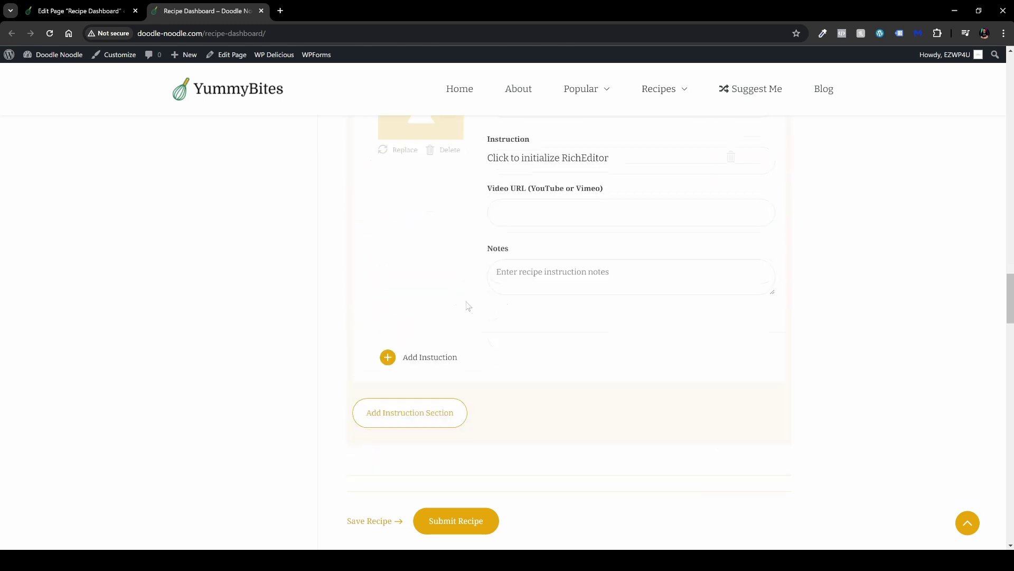
scroll(460, 340, down, 1)
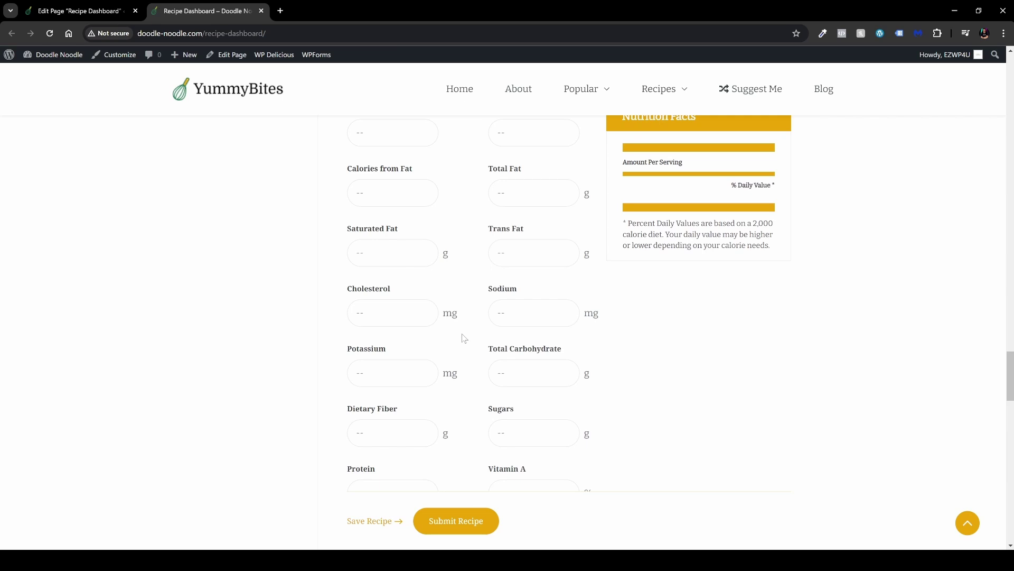
scroll(464, 338, down, 10)
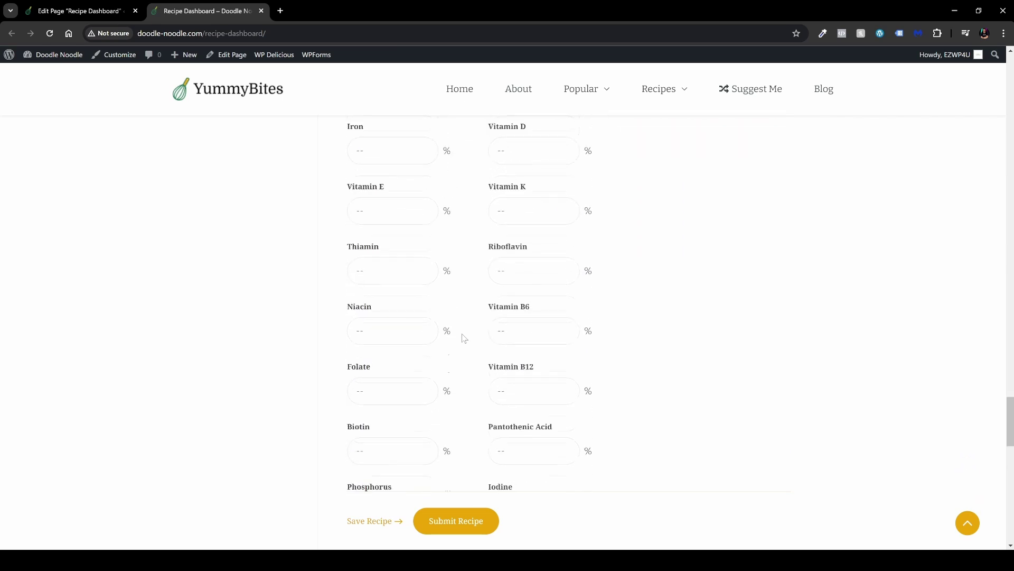
scroll(464, 339, down, 4)
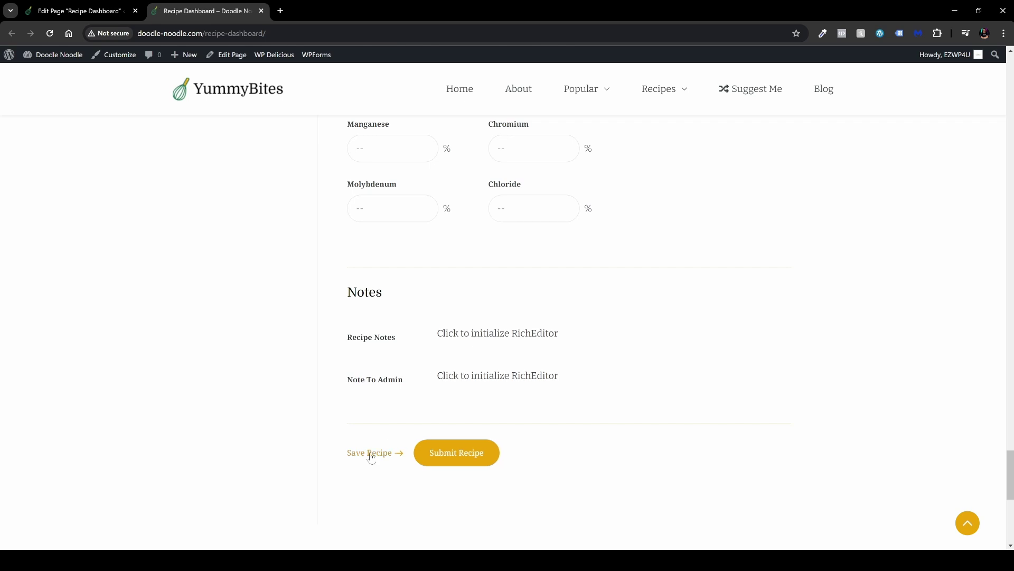
click(464, 457)
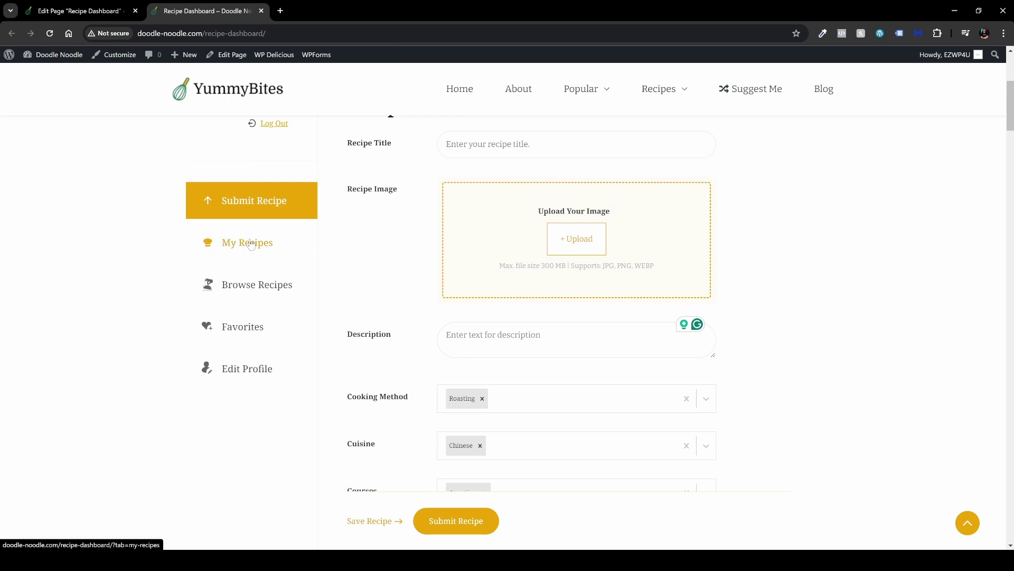
Step: View the dashboard's My Recipes page and look over the recipes and filters on its Browse Recipes page
click(275, 250)
scroll(378, 321, down, 3)
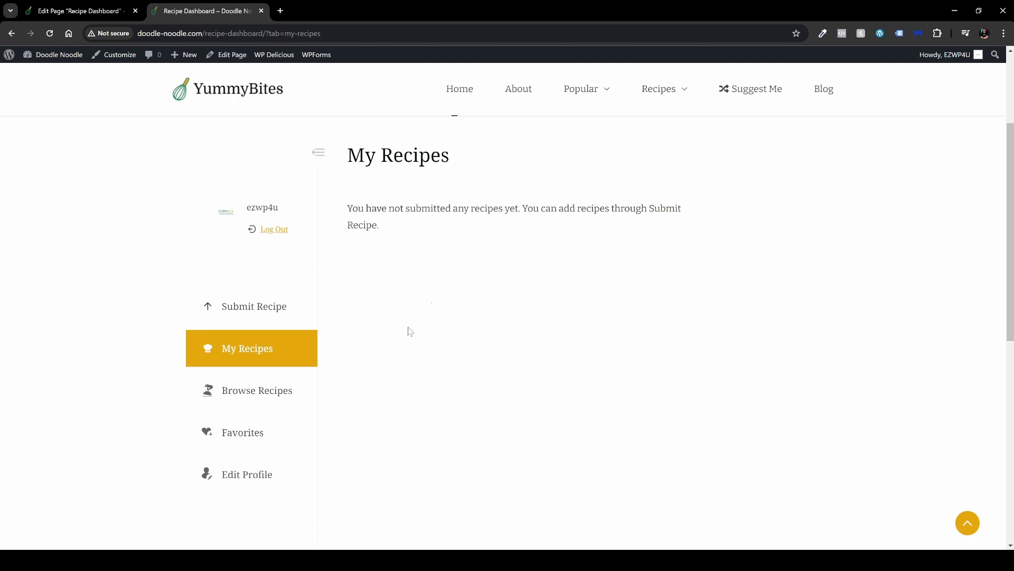
click(288, 392)
scroll(422, 345, down, 10)
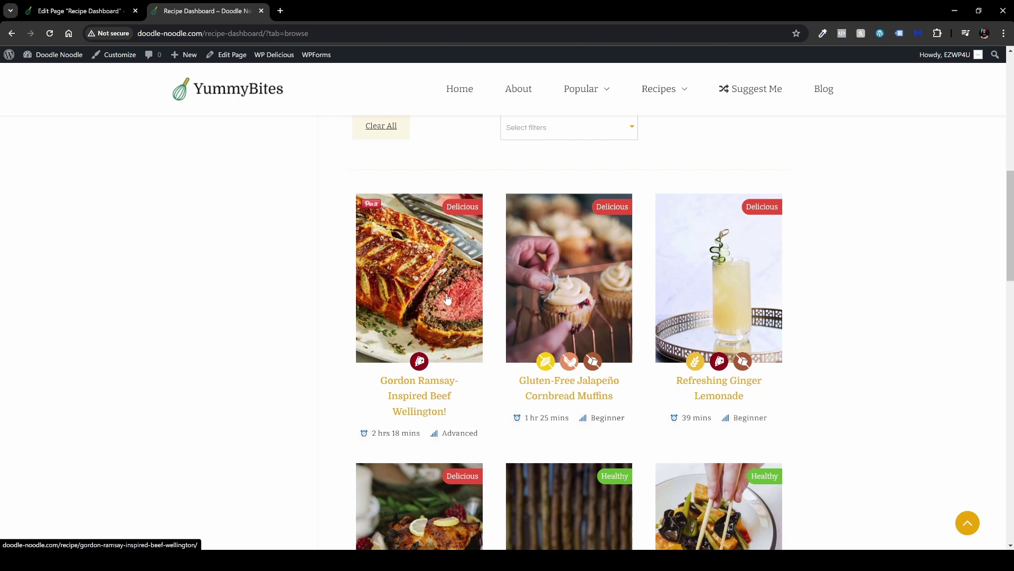
scroll(447, 299, up, 5)
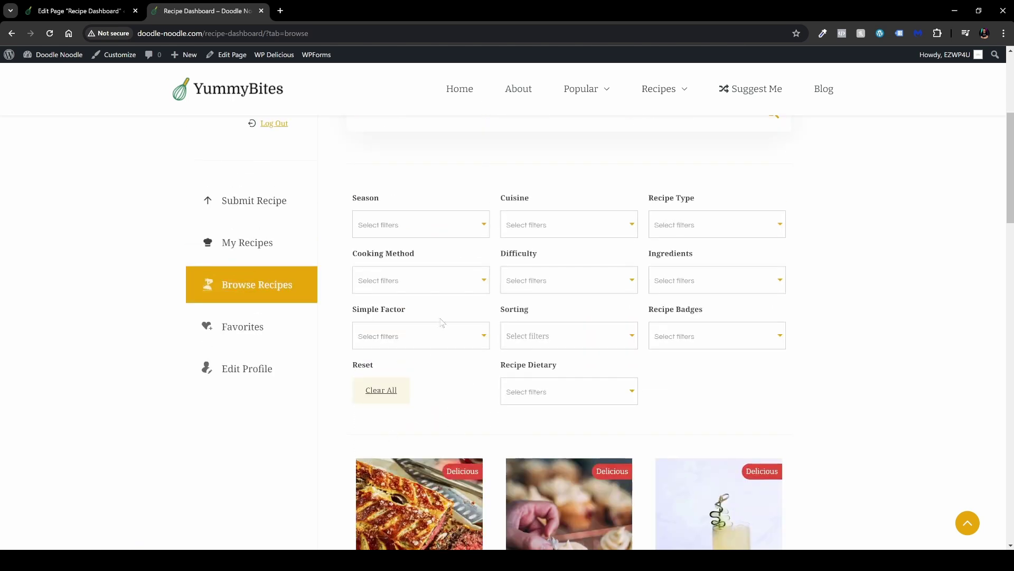
Step: Display the Season filter options, filter the browsed recipes by French cuisine, and look over the matching recipes
click(380, 224)
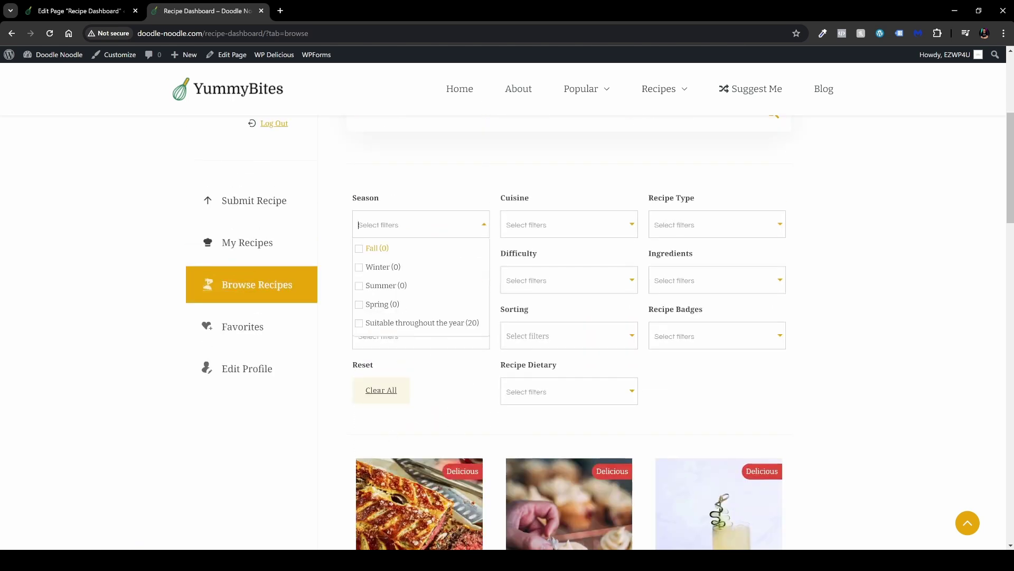
scroll(385, 267, down, 2)
scroll(379, 229, up, 2)
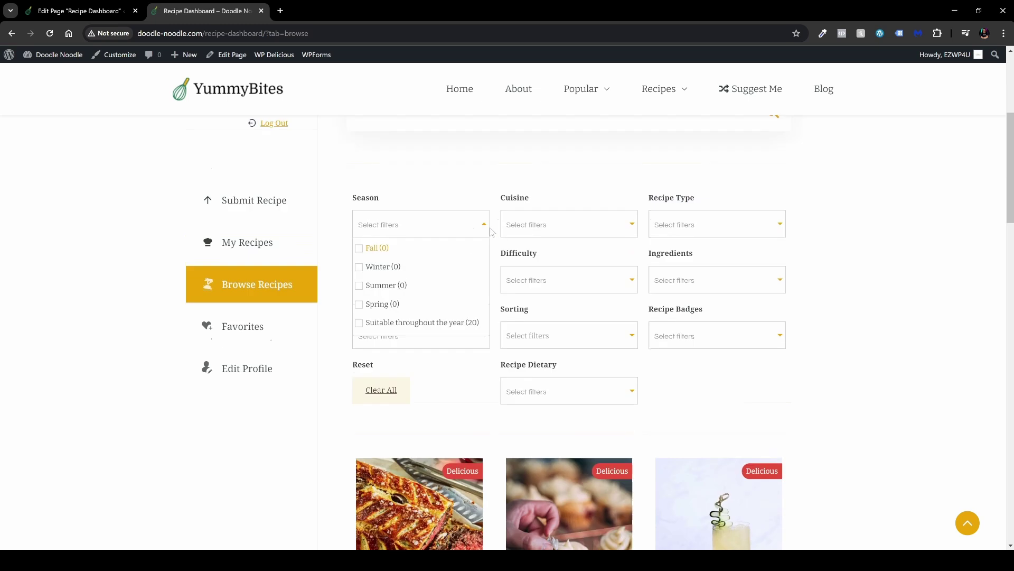
click(534, 225)
click(507, 305)
scroll(402, 334, down, 3)
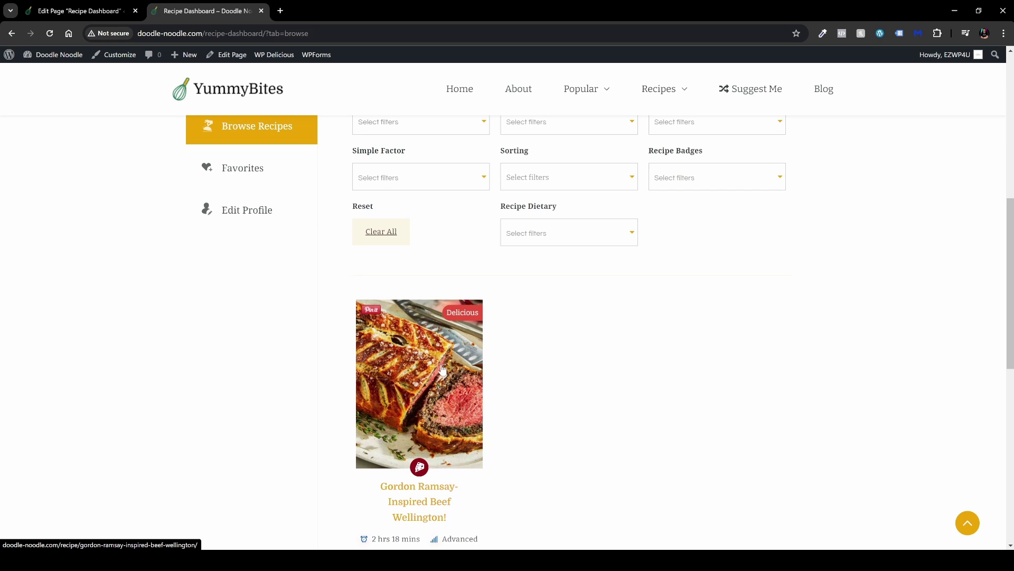
scroll(436, 375, down, 2)
scroll(444, 375, up, 5)
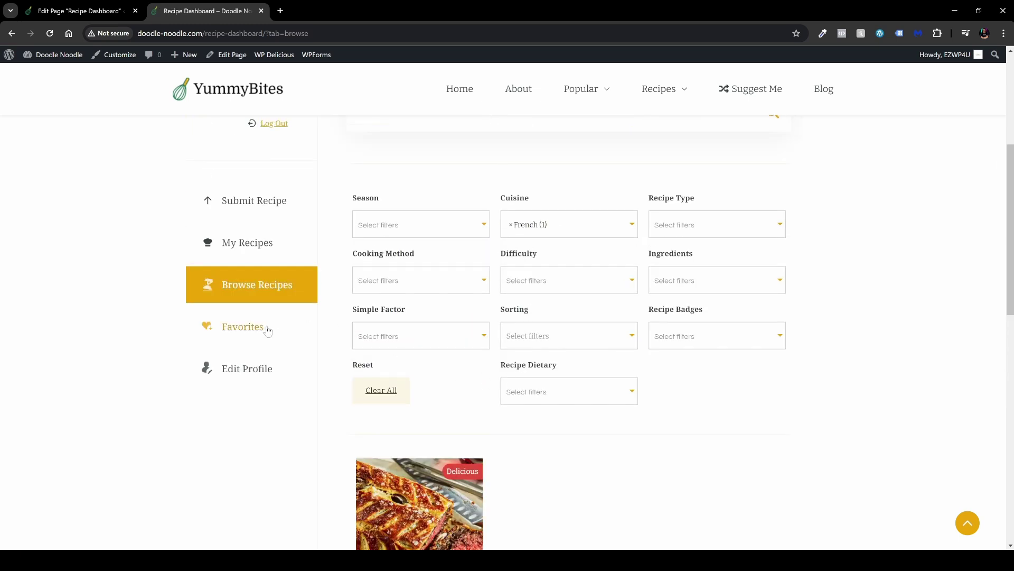